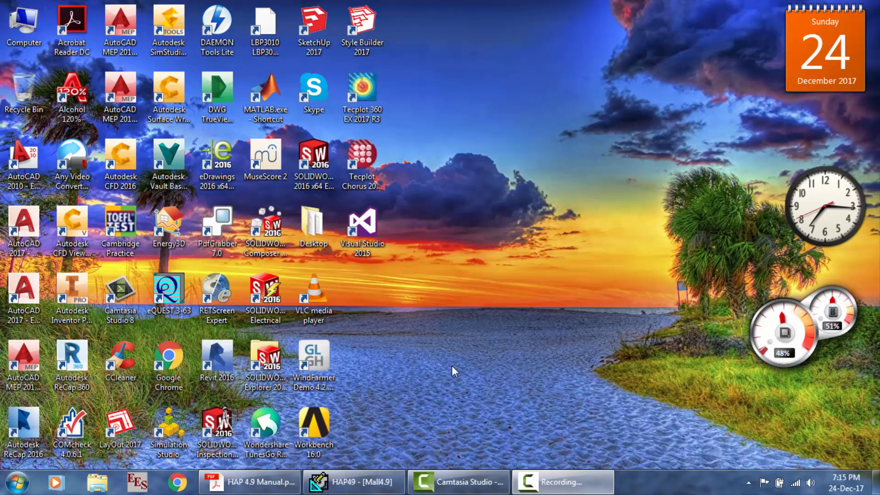
Step: Switch to HAP49 and review the Mall4.9 project's weather properties, including the simulation weather and holiday calendar, without changing them
{"action": "left_click", "coordinate": [362, 491]}
{"action": "left_click", "coordinate": [266, 129]}
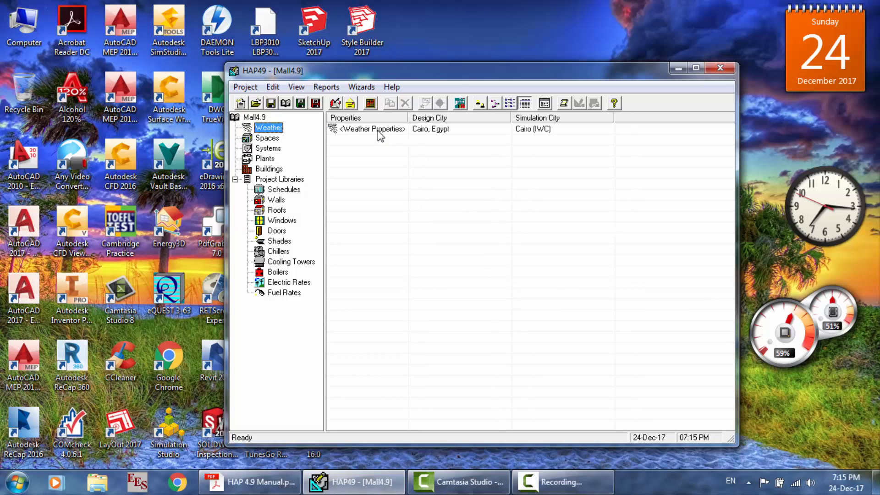
{"action": "double_click", "coordinate": [362, 127]}
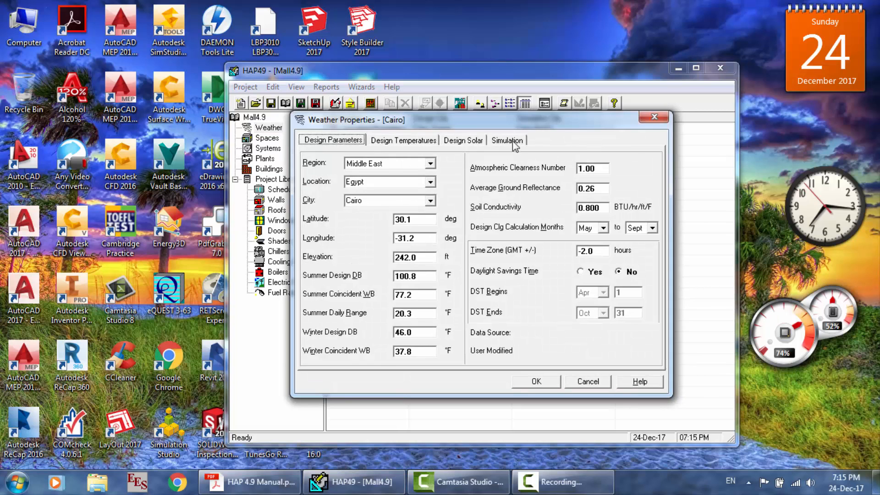
{"action": "left_click", "coordinate": [512, 142]}
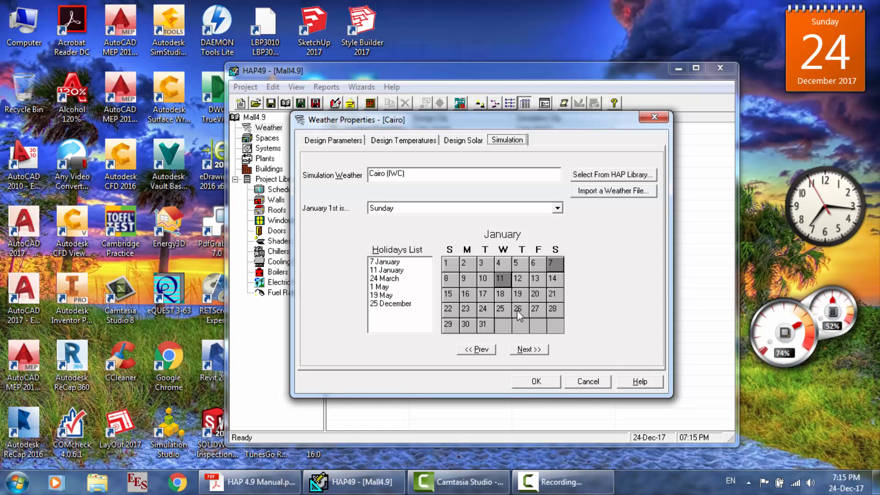
{"action": "left_click", "coordinate": [592, 381]}
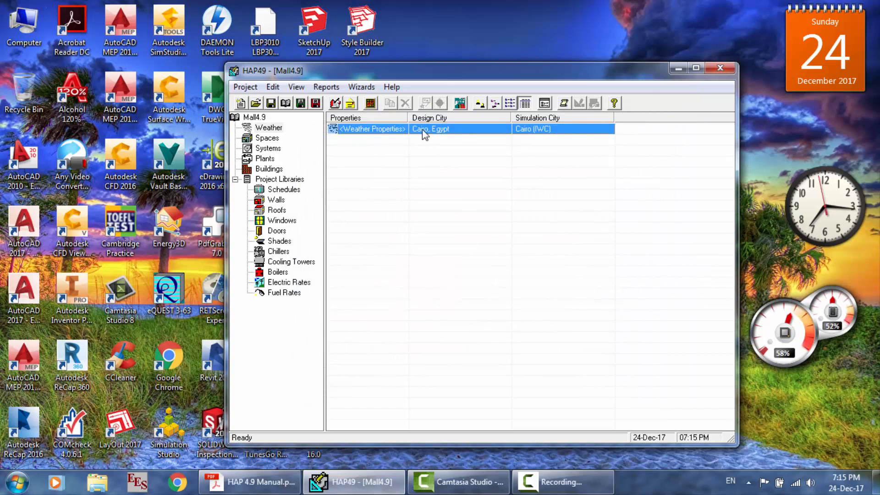
Step: View the spaces list and examine the type and profile assignments of a new default schedule without saving it
{"action": "left_click", "coordinate": [263, 139]}
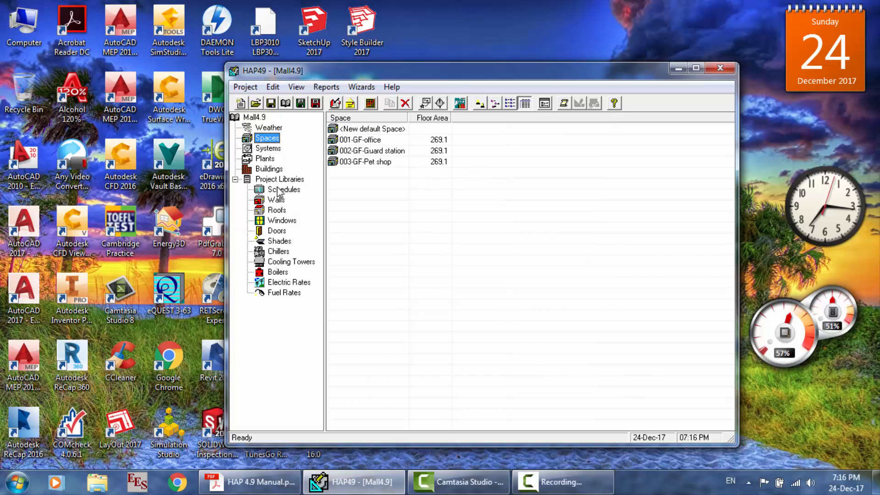
{"action": "left_click", "coordinate": [277, 191]}
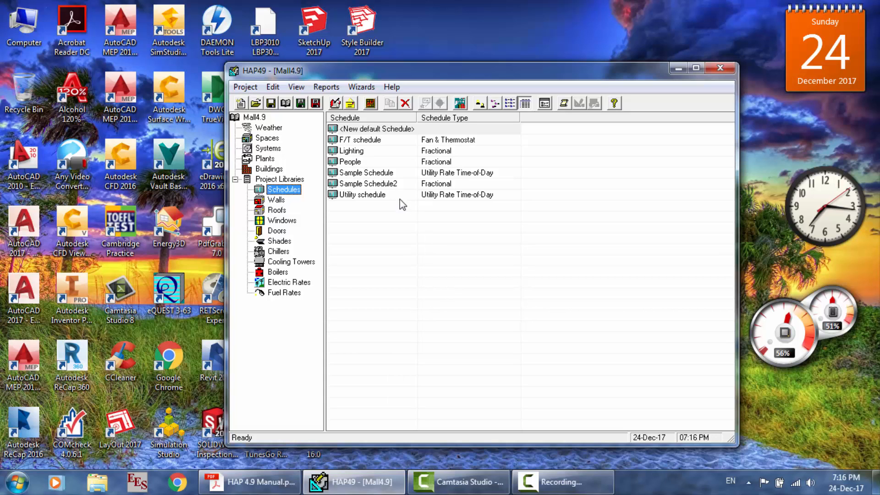
{"action": "left_click", "coordinate": [361, 133]}
{"action": "double_click", "coordinate": [361, 133]}
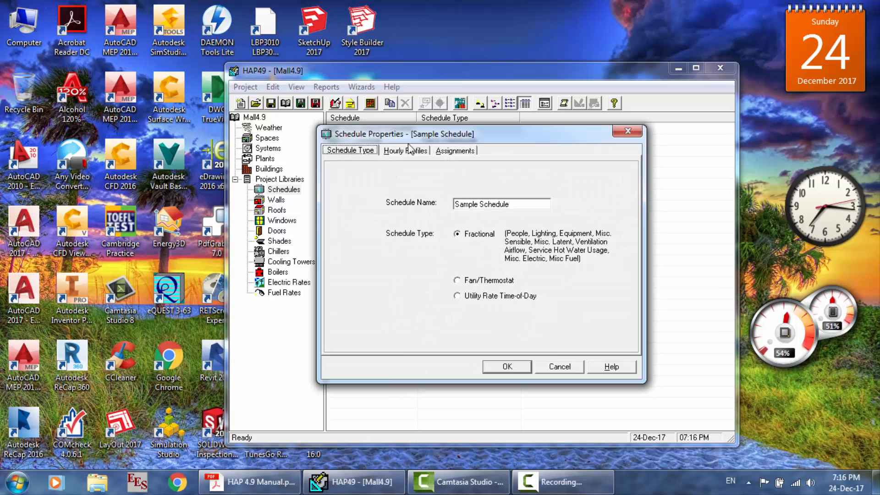
{"action": "left_click", "coordinate": [455, 152]}
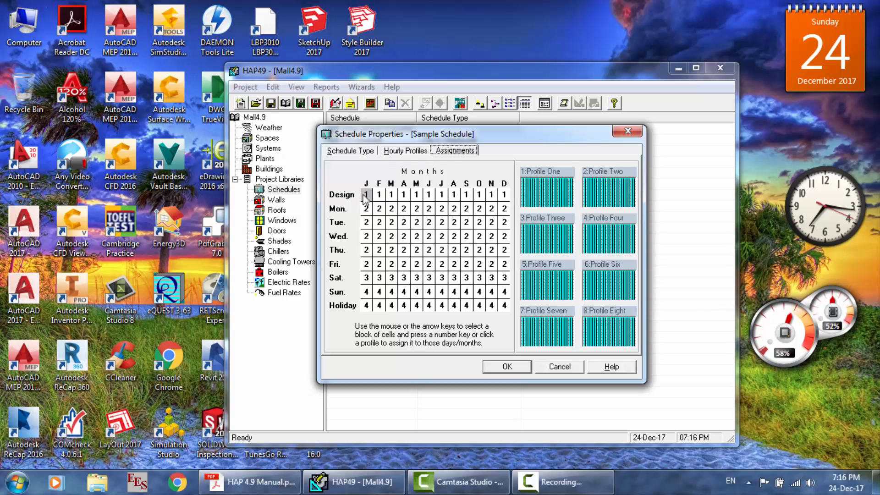
{"action": "left_click", "coordinate": [559, 367]}
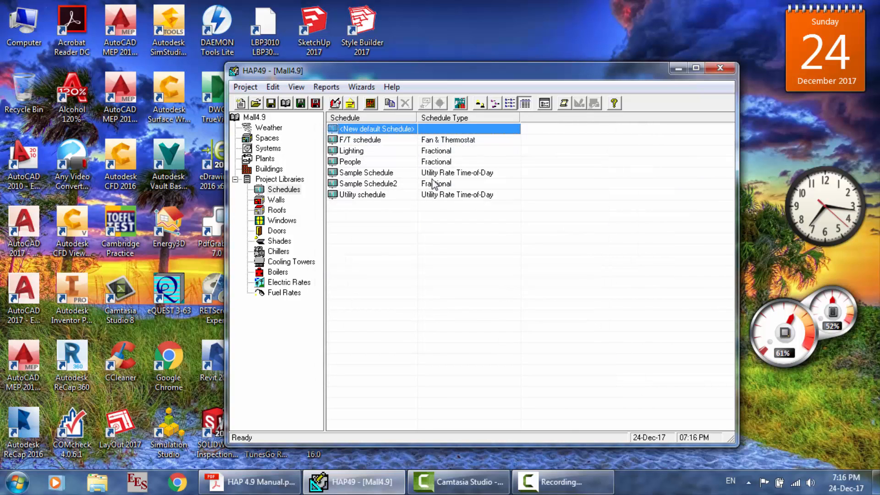
Step: Look through the remaining project libraries, from walls, roofs and windows to chillers, boilers, electric rates and fuel rates
{"action": "left_click", "coordinate": [277, 201]}
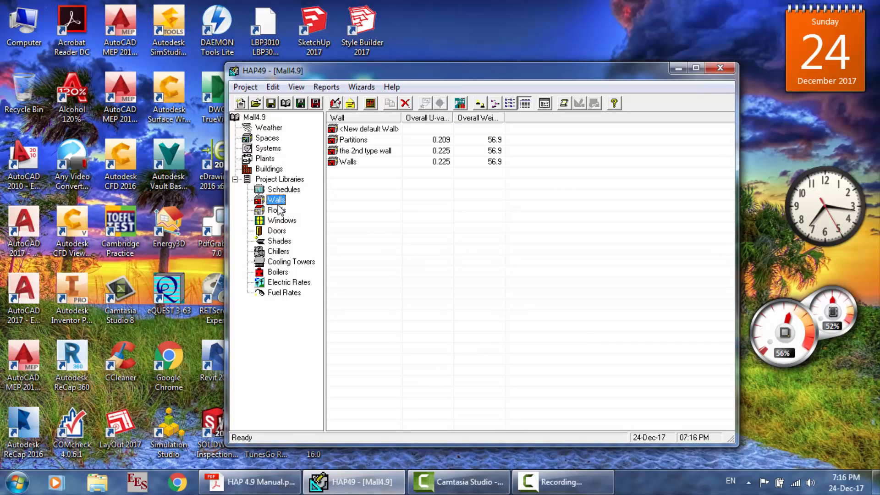
{"action": "left_click", "coordinate": [278, 210]}
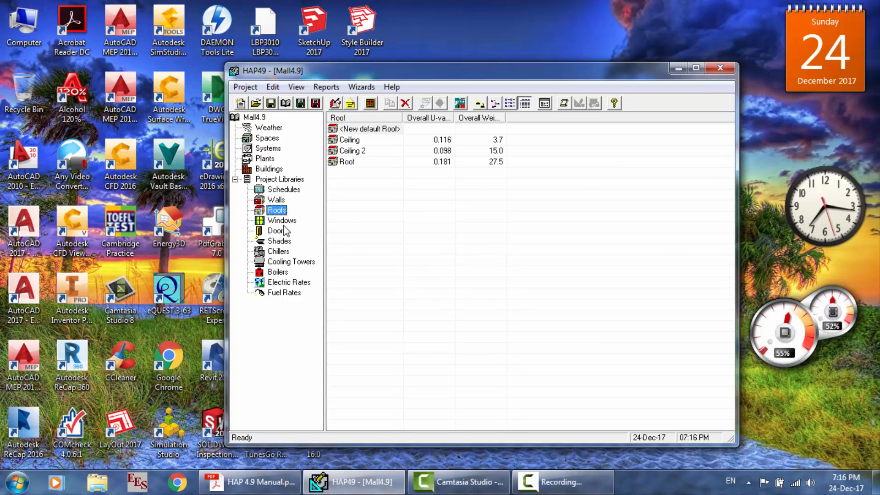
{"action": "left_click", "coordinate": [284, 224]}
{"action": "left_click", "coordinate": [282, 230]}
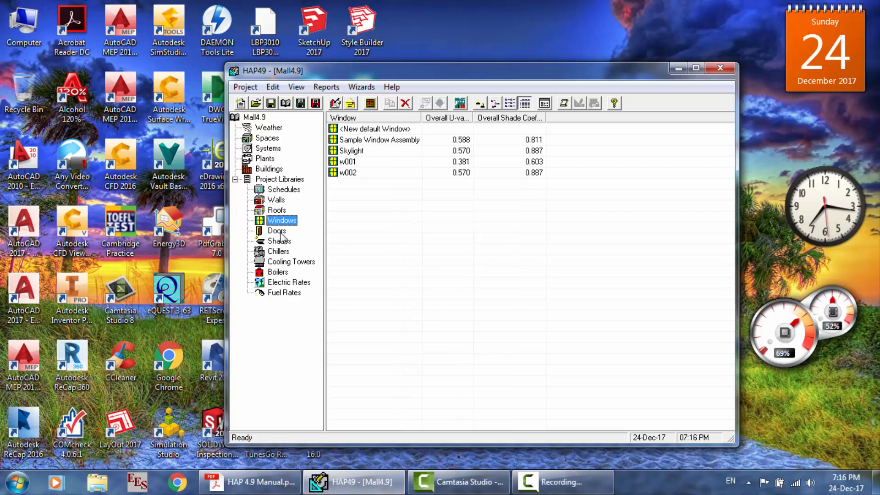
{"action": "left_click", "coordinate": [281, 241]}
{"action": "left_click", "coordinate": [283, 252]}
{"action": "left_click", "coordinate": [285, 262]}
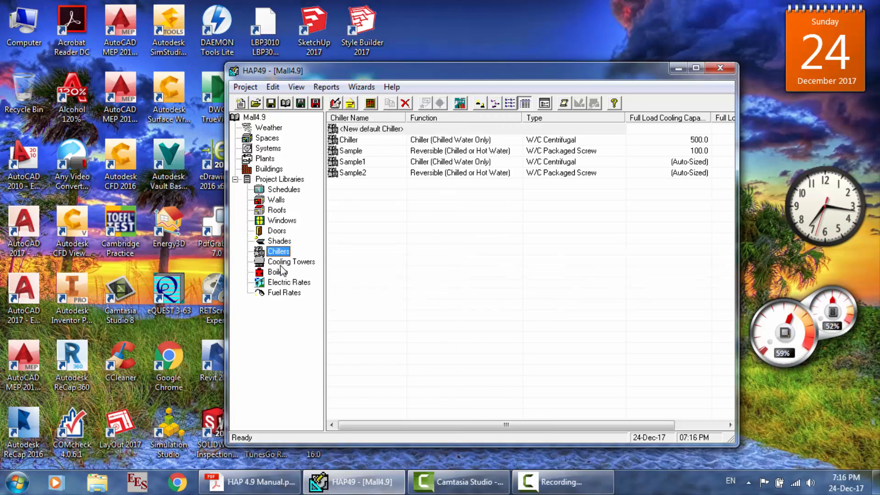
{"action": "left_click", "coordinate": [278, 272]}
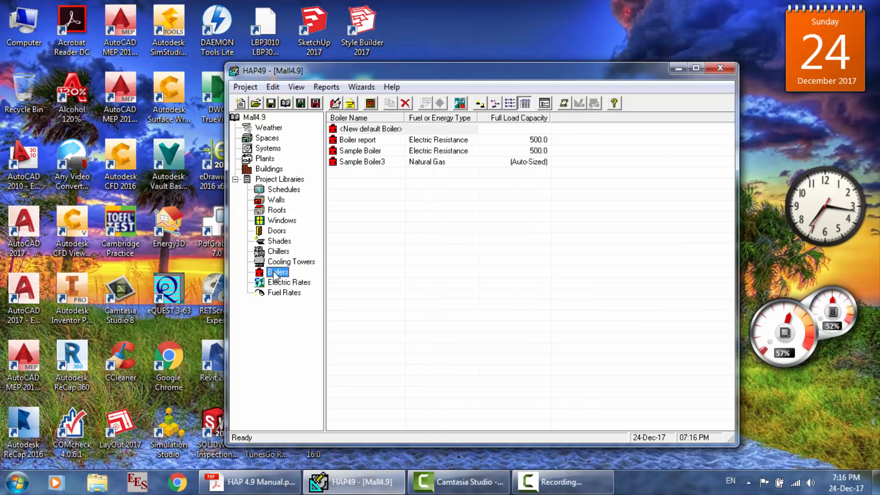
{"action": "left_click", "coordinate": [282, 283]}
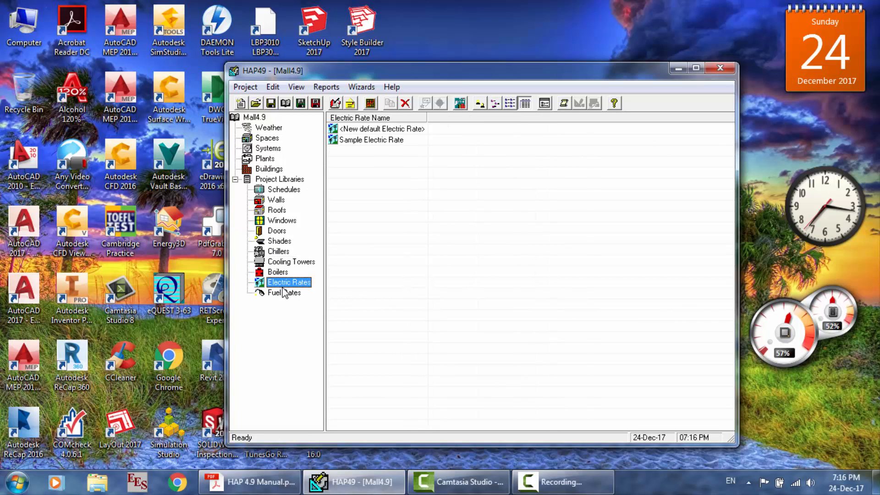
{"action": "left_click", "coordinate": [281, 295]}
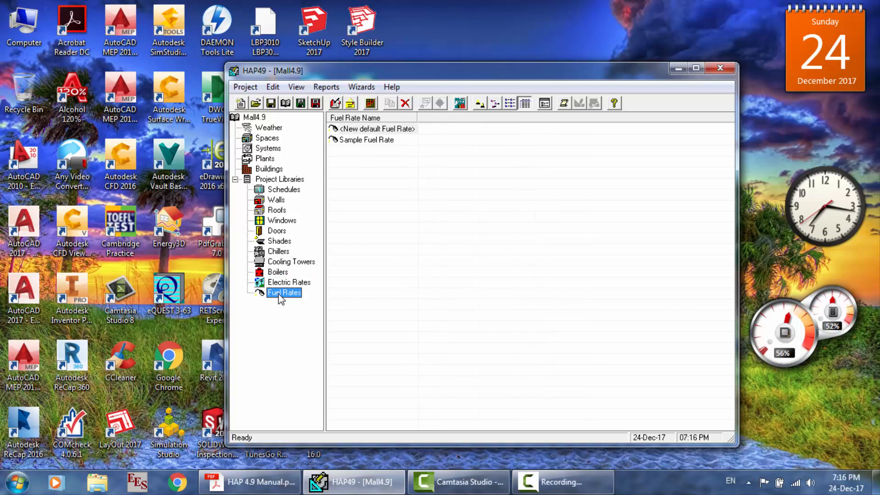
Step: Review the 001-GF-office space's general, internal load, envelope, infiltration and partition data, and close it without changes
{"action": "left_click", "coordinate": [272, 141]}
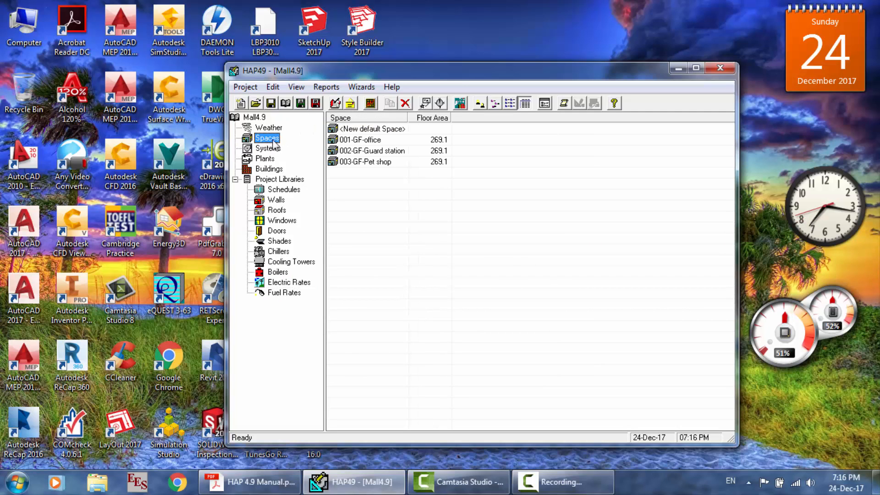
{"action": "left_click", "coordinate": [375, 142]}
{"action": "double_click", "coordinate": [376, 142]}
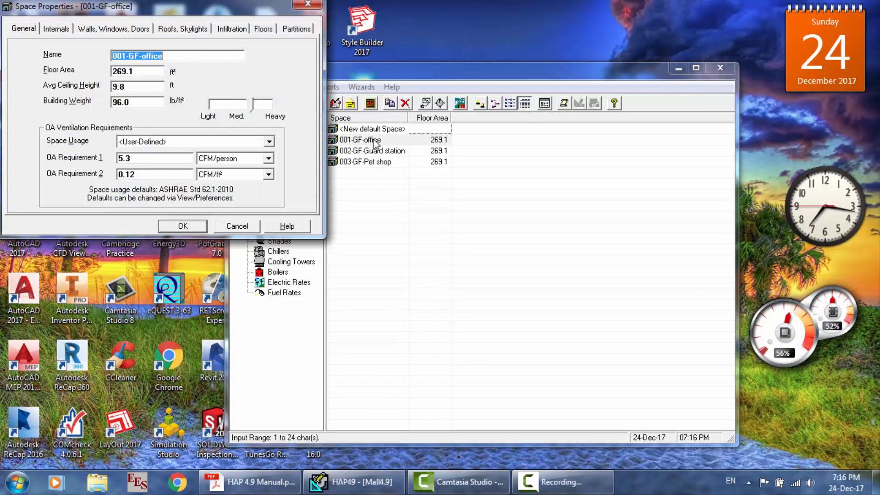
{"action": "left_click", "coordinate": [62, 29]}
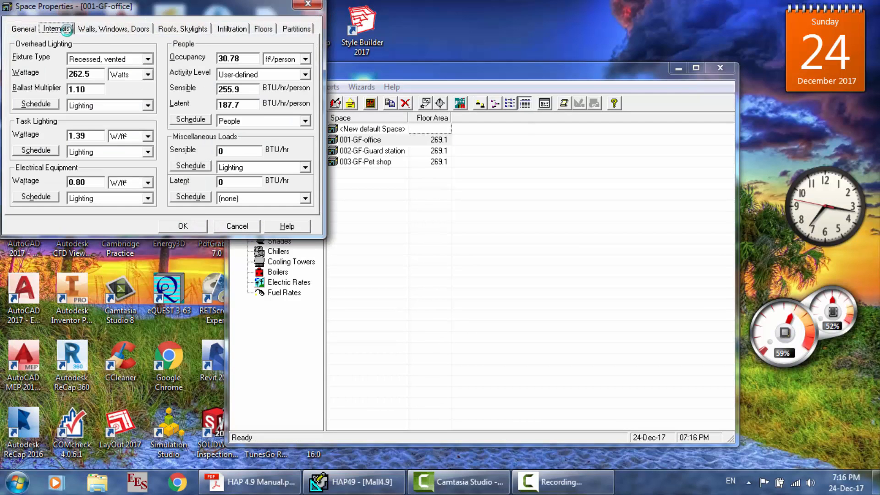
{"action": "left_click", "coordinate": [28, 31]}
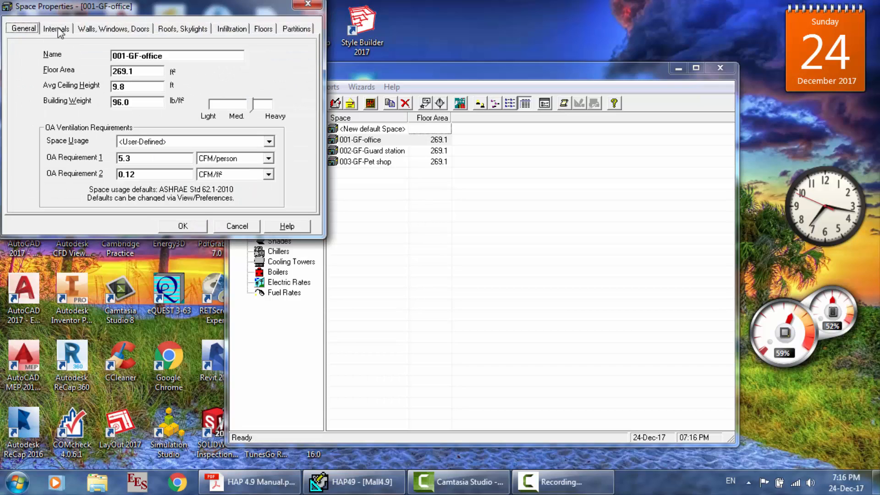
{"action": "left_click", "coordinate": [94, 29]}
{"action": "left_click", "coordinate": [188, 32]}
{"action": "left_click", "coordinate": [230, 30]}
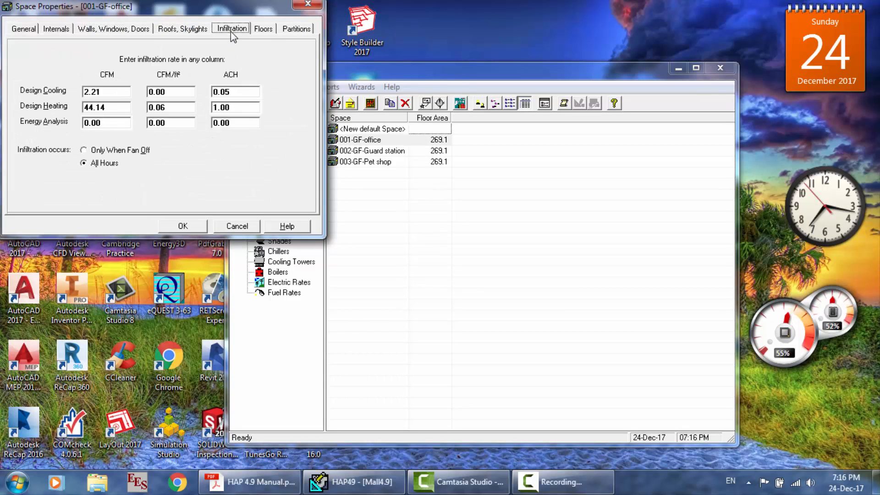
{"action": "left_click", "coordinate": [299, 29]}
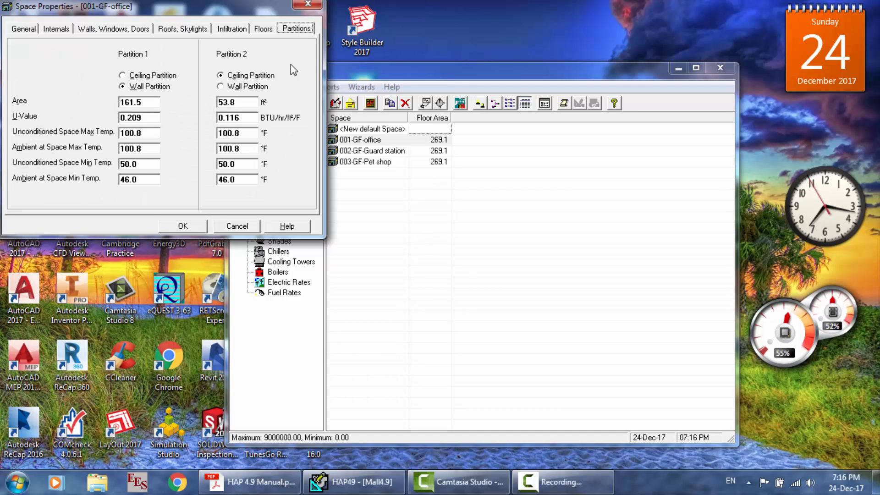
{"action": "left_click", "coordinate": [252, 228]}
Step: Open the 001-AHU-01 air system's properties and examine the available equipment types and air system types
{"action": "left_click", "coordinate": [277, 148]}
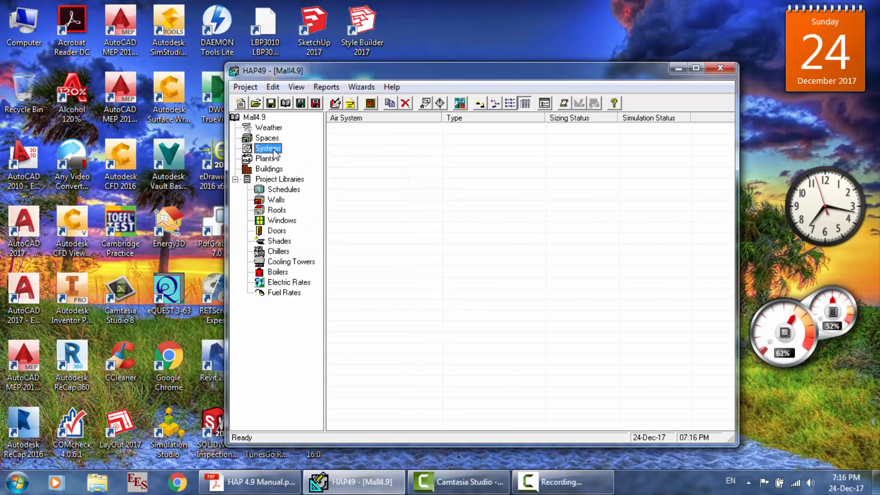
{"action": "left_click", "coordinate": [370, 142]}
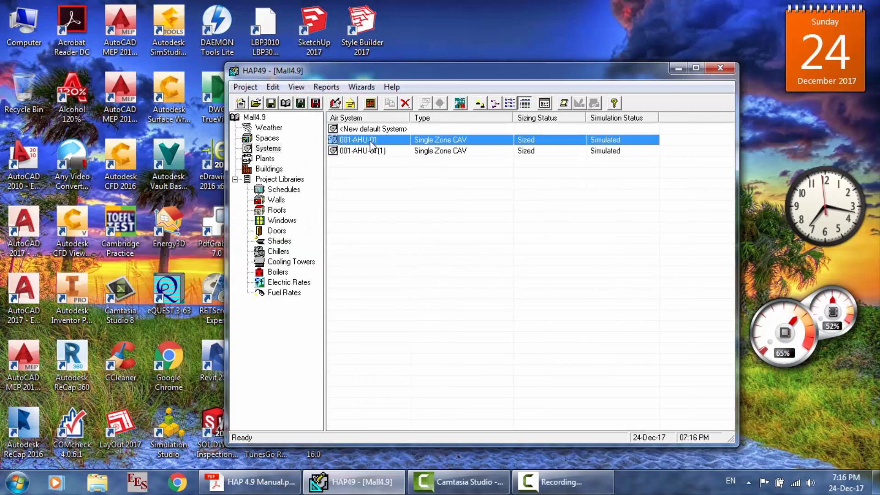
{"action": "double_click", "coordinate": [370, 142]}
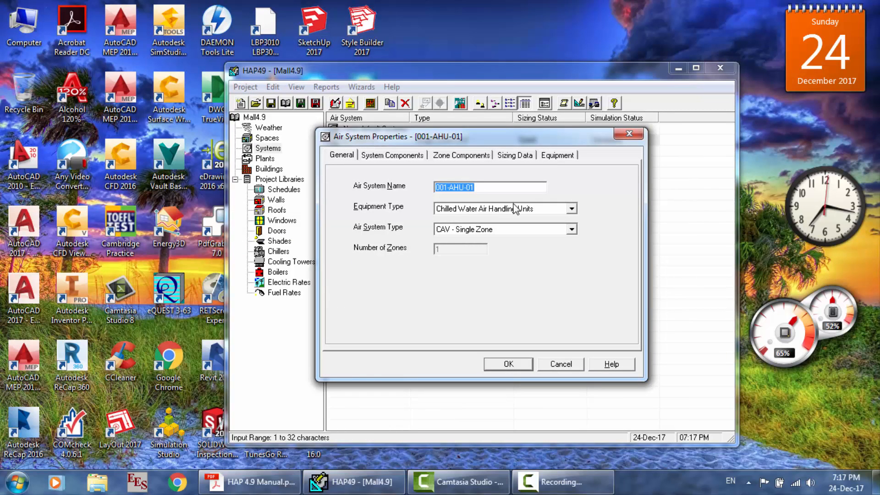
{"action": "left_click", "coordinate": [572, 209]}
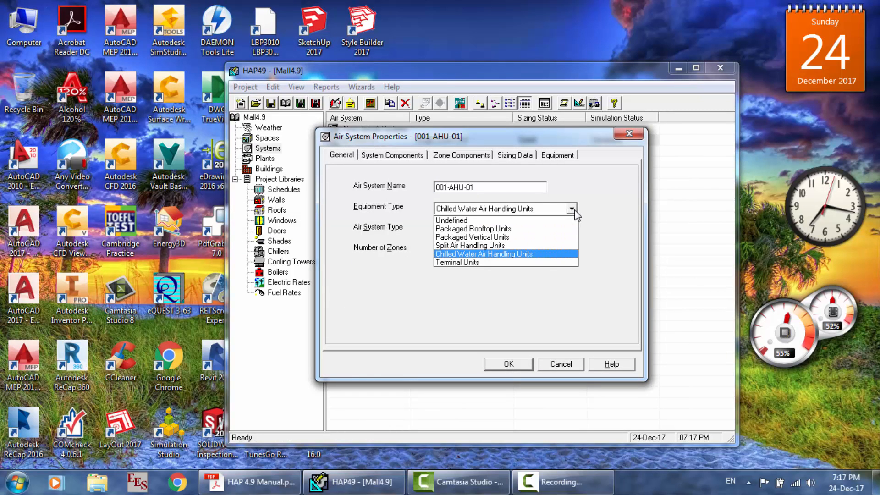
{"action": "left_click", "coordinate": [595, 218]}
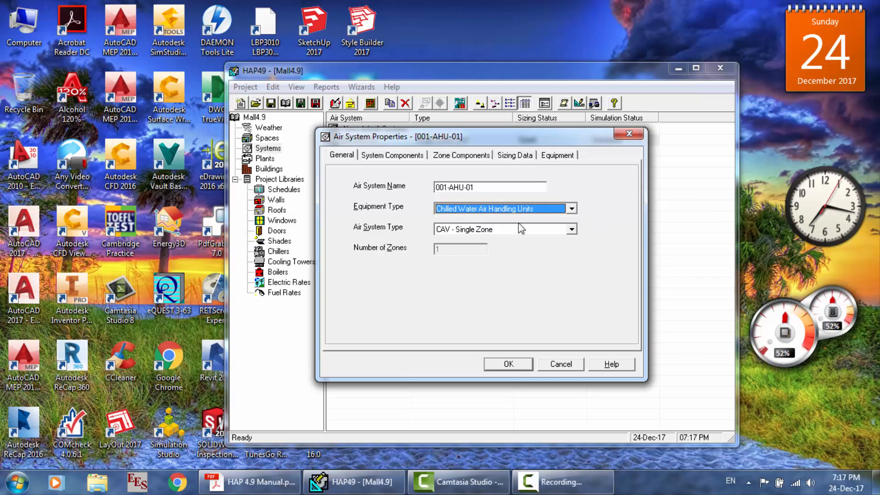
{"action": "left_click", "coordinate": [570, 229]}
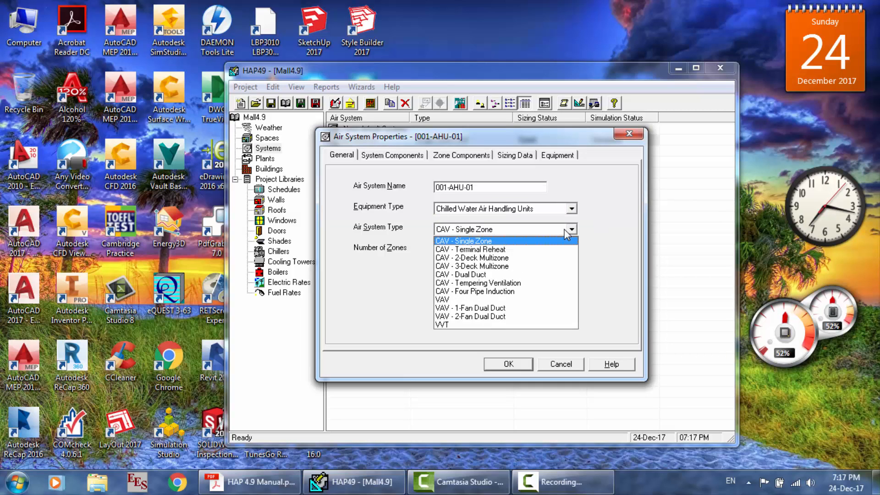
{"action": "left_click", "coordinate": [611, 232]}
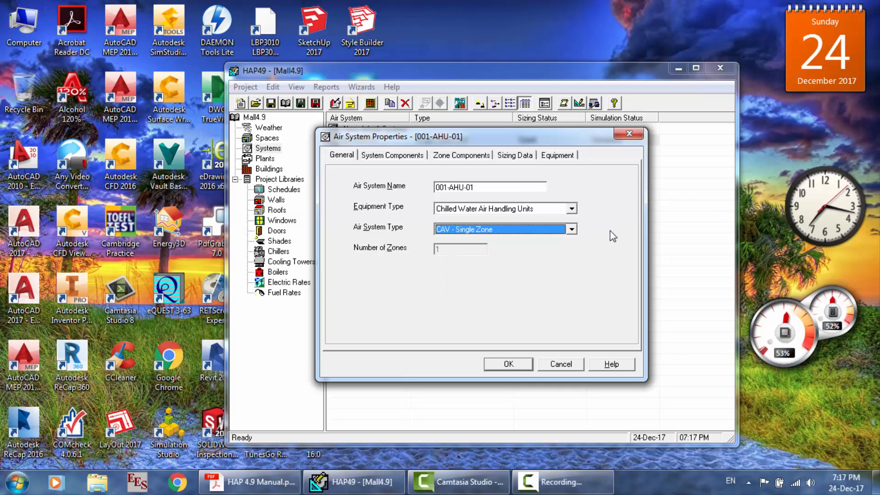
Step: Examine the 001-AHU-01 air system's system components, zone components, sizing data and equipment settings
{"action": "left_click", "coordinate": [404, 154]}
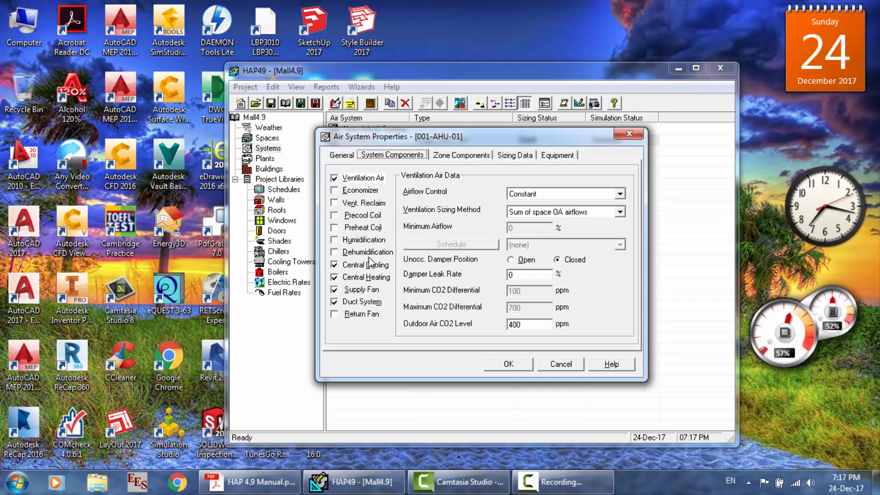
{"action": "left_click", "coordinate": [459, 156]}
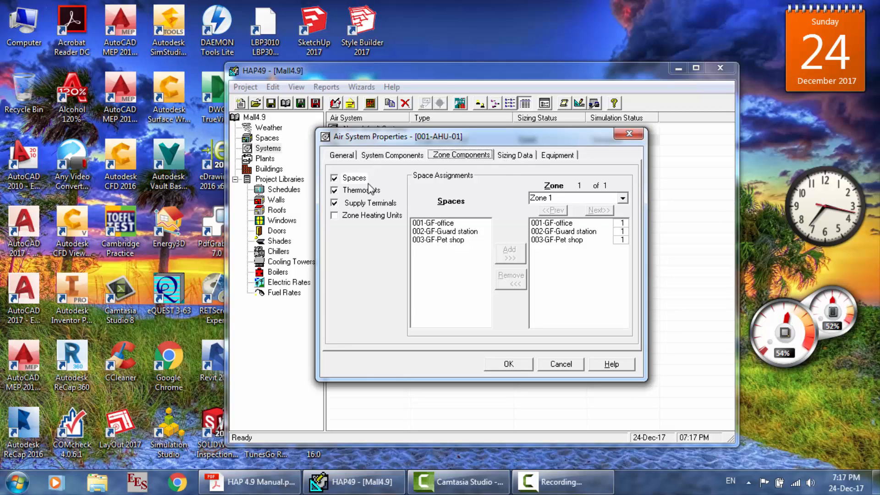
{"action": "left_click", "coordinate": [521, 161]}
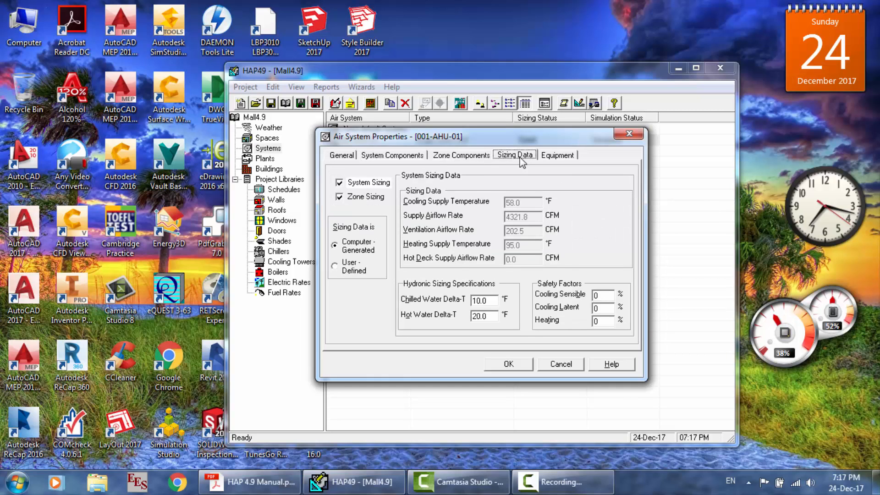
{"action": "left_click", "coordinate": [557, 158]}
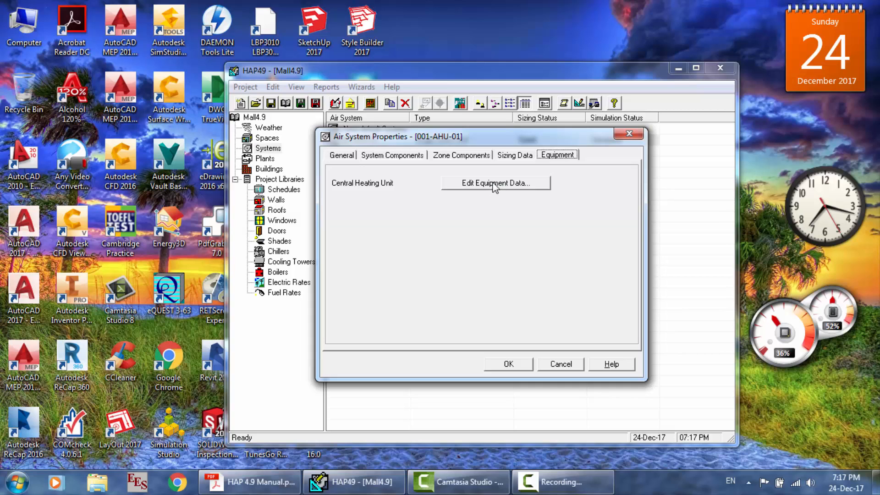
{"action": "left_click", "coordinate": [344, 158]}
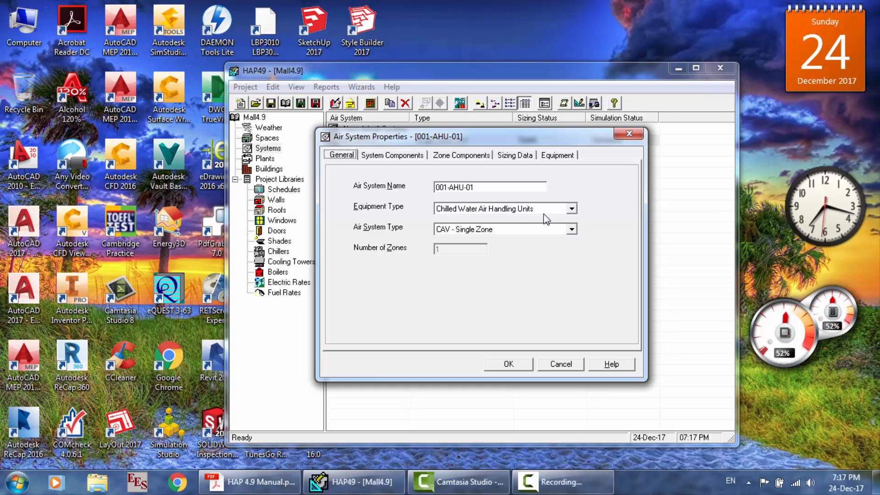
{"action": "left_click", "coordinate": [562, 157]}
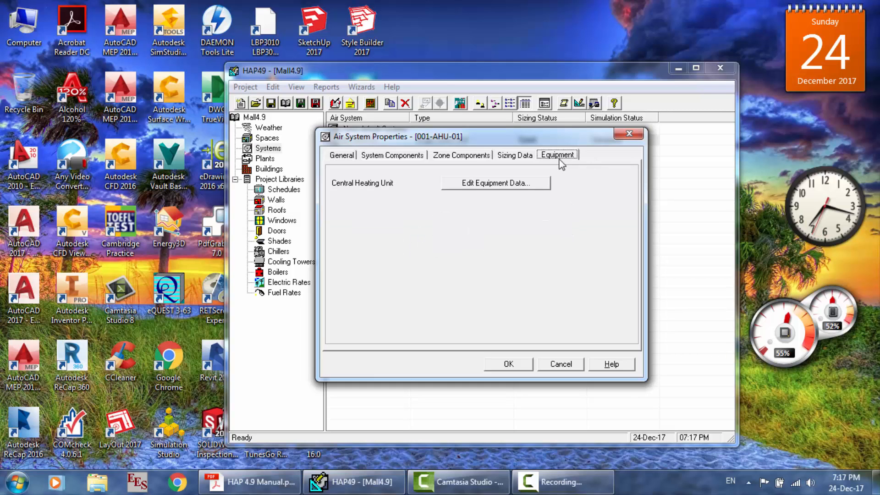
Step: Review the 001-AHU-01 system's central heating unit equipment data, and close the air system's properties without changes
{"action": "left_click", "coordinate": [503, 184]}
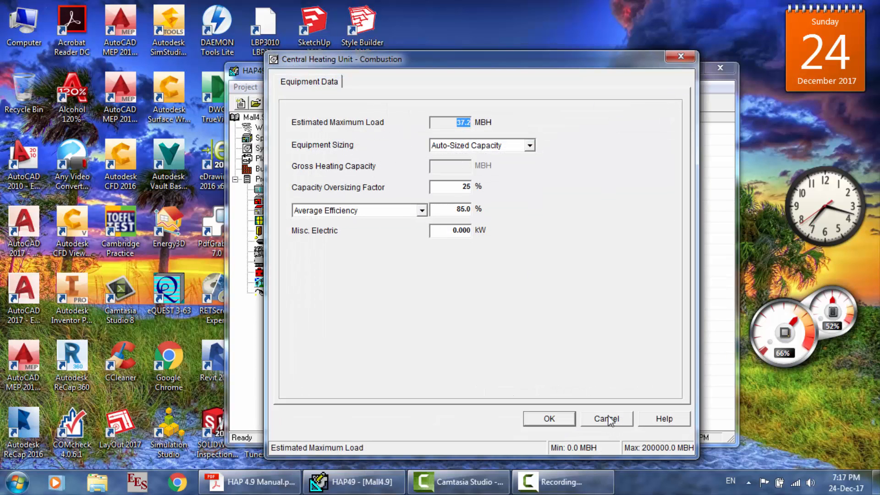
{"action": "left_click", "coordinate": [607, 419]}
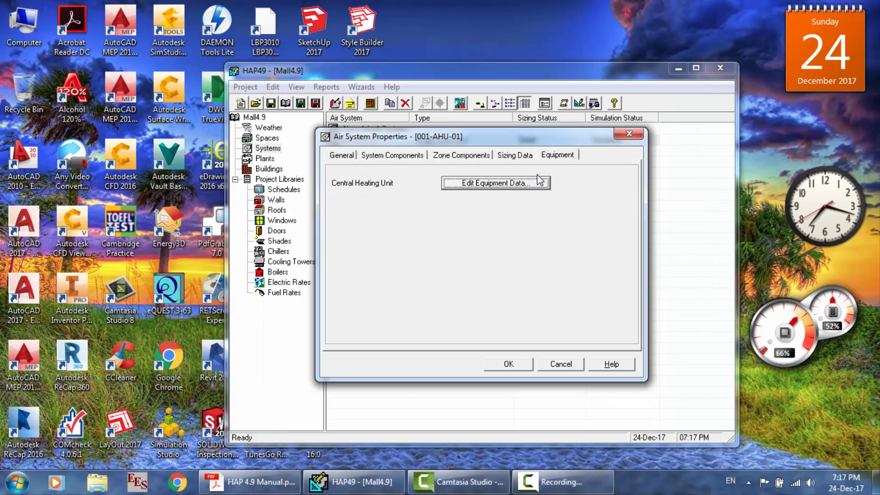
{"action": "left_click", "coordinate": [558, 365]}
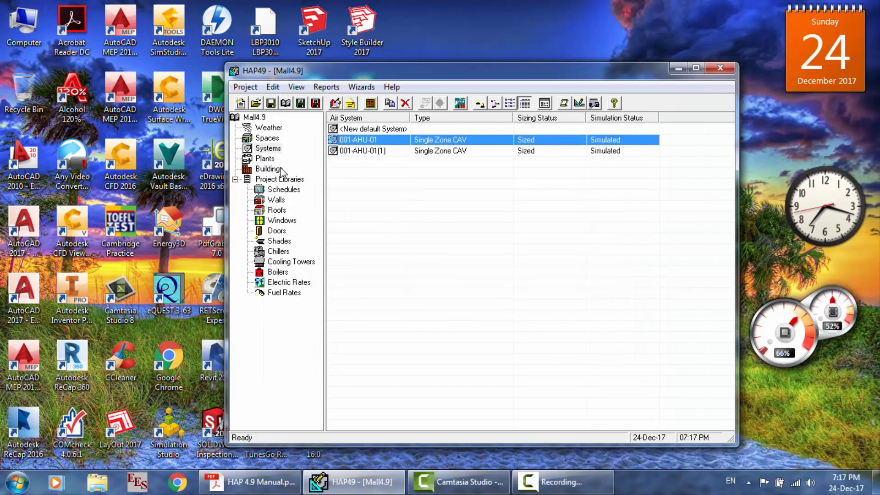
Step: Open the Generic chilled water plant's properties, look through the available plant types, and close it without changes
{"action": "left_click", "coordinate": [266, 158]}
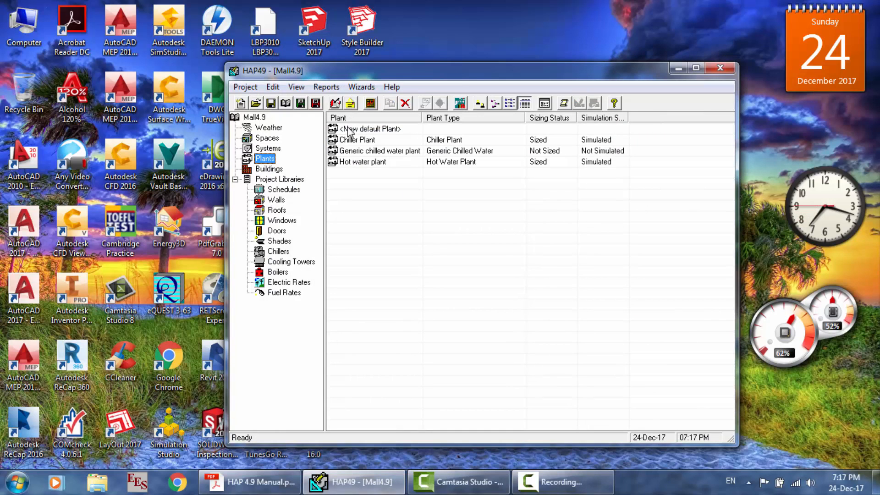
{"action": "left_click", "coordinate": [380, 151]}
{"action": "double_click", "coordinate": [380, 152]}
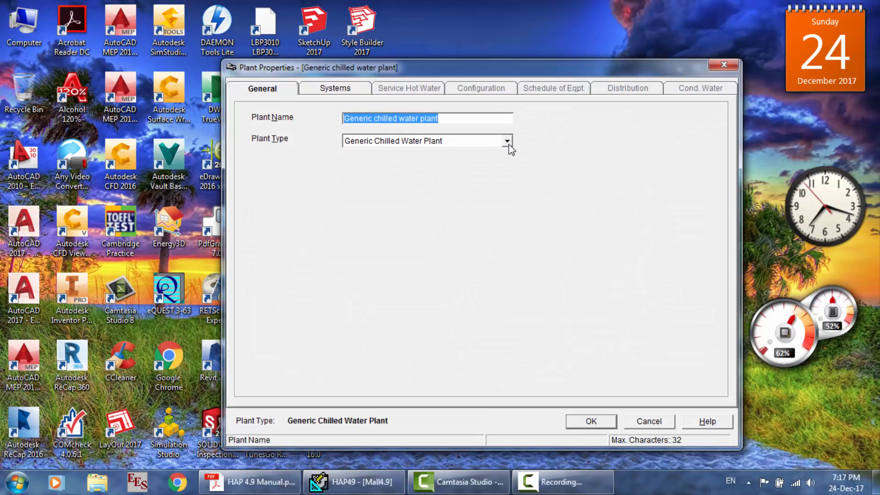
{"action": "left_click", "coordinate": [507, 141]}
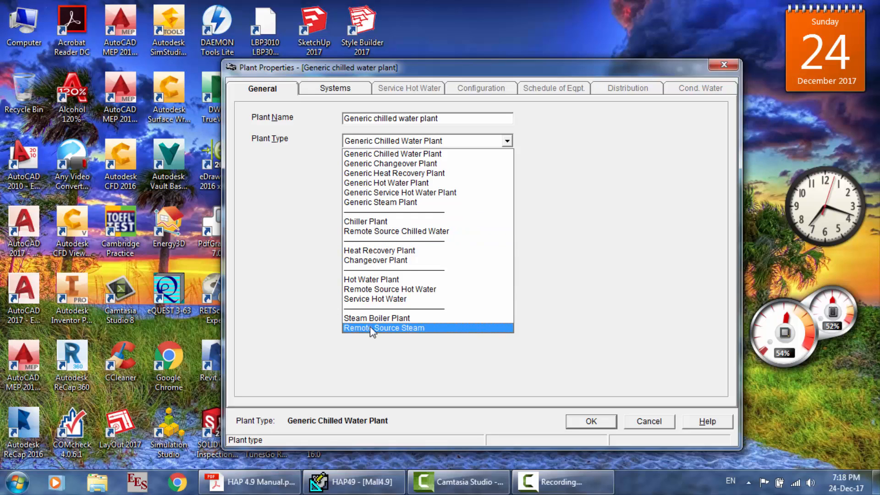
{"action": "left_click", "coordinate": [430, 335]}
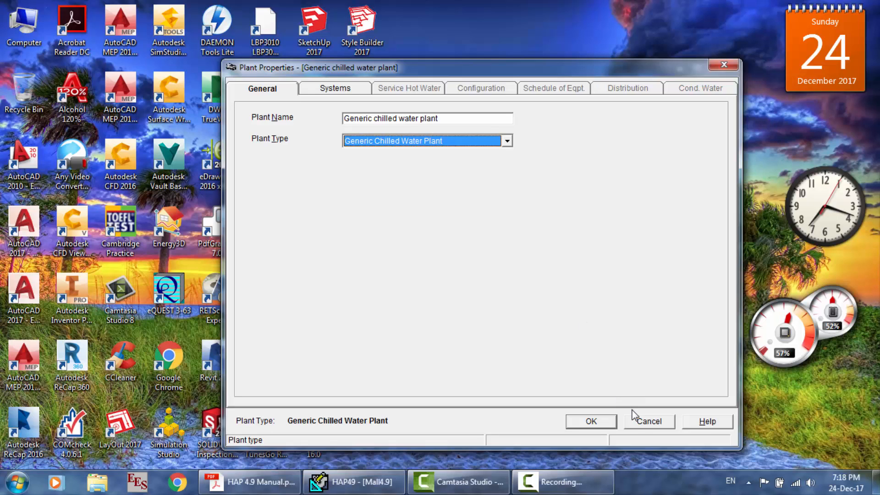
{"action": "left_click", "coordinate": [646, 422]}
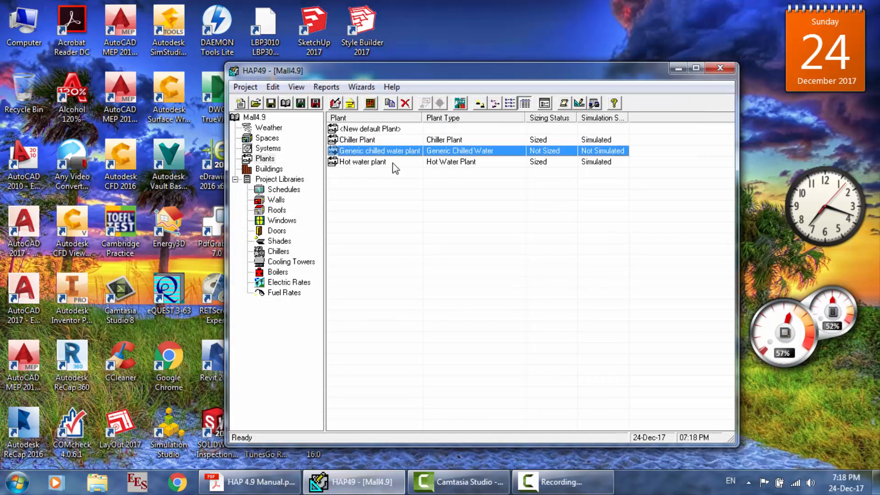
Step: View the general properties of the Chiller Plant and the Hot water plant, closing each without changes
{"action": "double_click", "coordinate": [355, 139]}
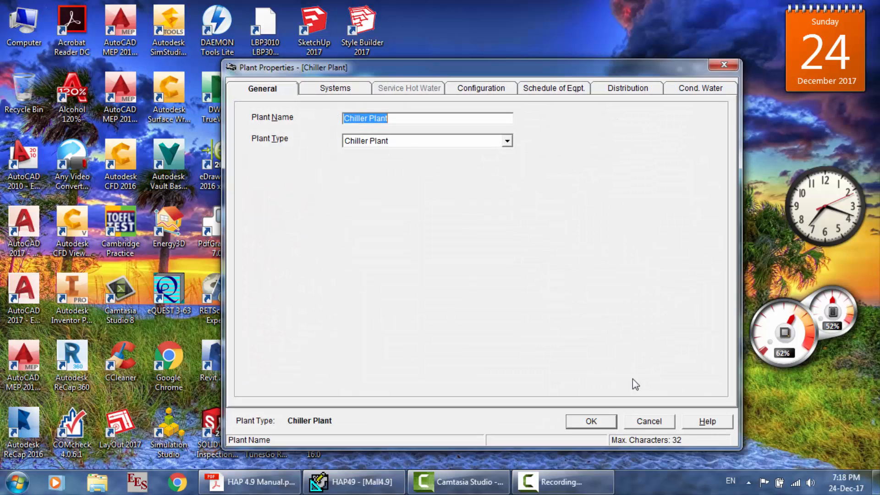
{"action": "left_click", "coordinate": [649, 421]}
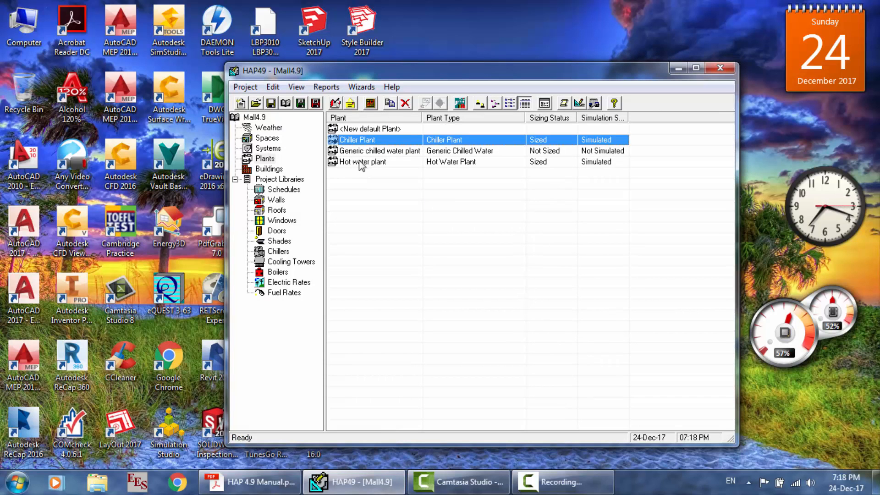
{"action": "double_click", "coordinate": [359, 161]}
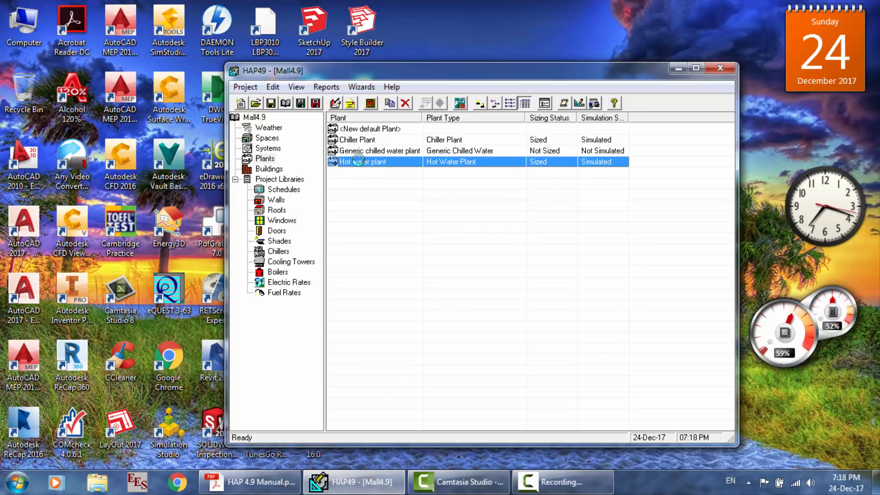
{"action": "left_click", "coordinate": [658, 422]}
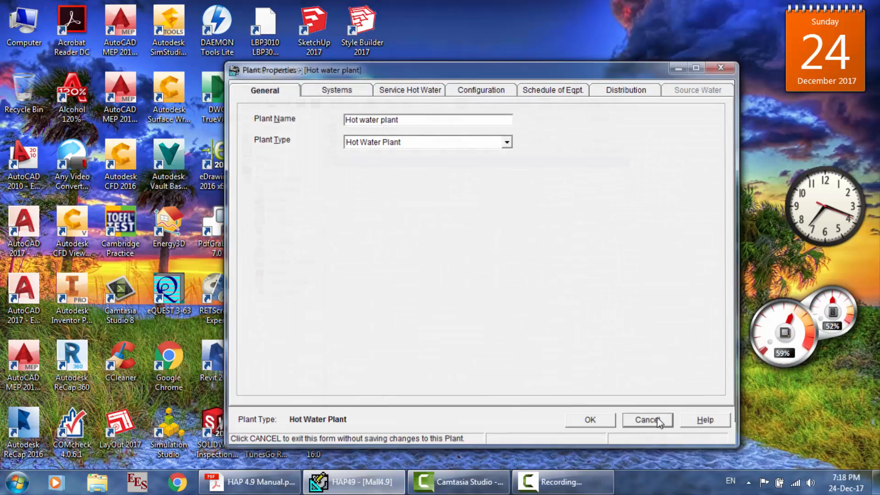
Step: Try including the Chiller Plant and Hot water plant in a new building, check its included systems, and cancel it
{"action": "left_click", "coordinate": [272, 169]}
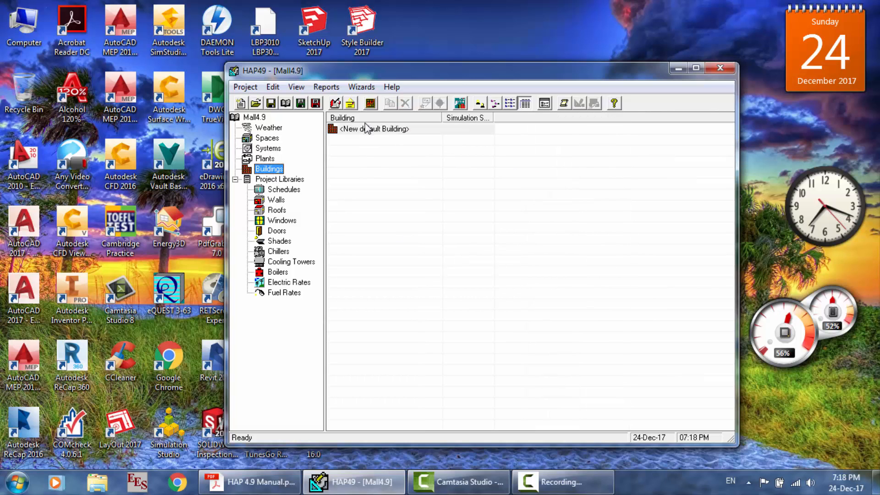
{"action": "double_click", "coordinate": [379, 131]}
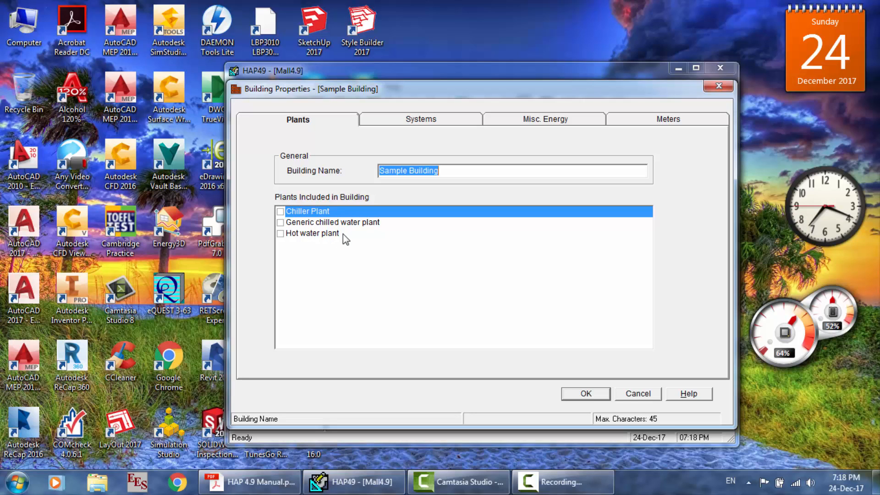
{"action": "left_click", "coordinate": [280, 212]}
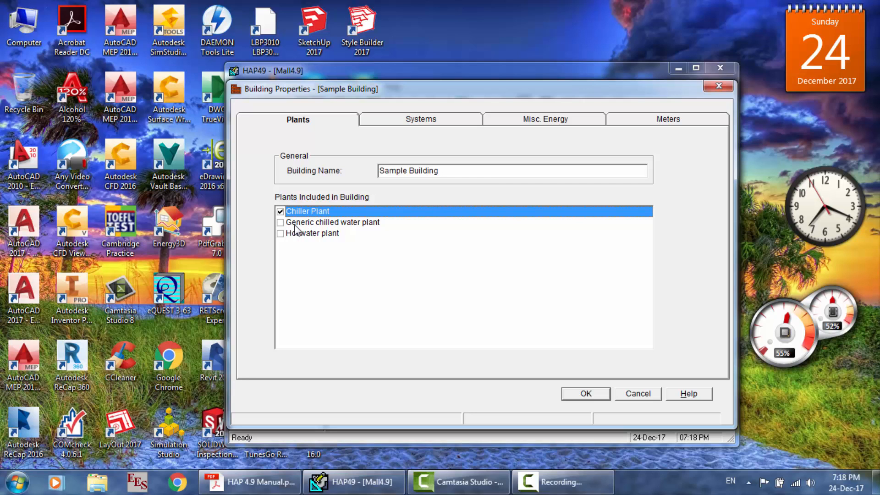
{"action": "left_click", "coordinate": [279, 233]}
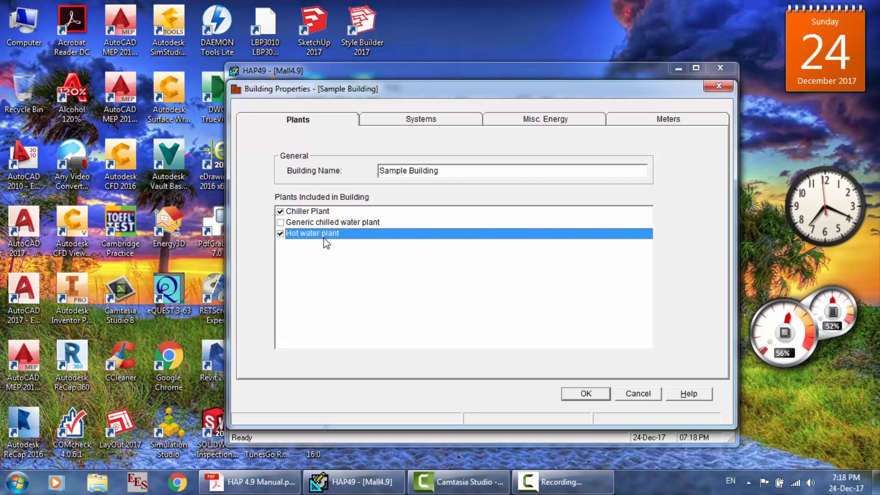
{"action": "left_click", "coordinate": [403, 123]}
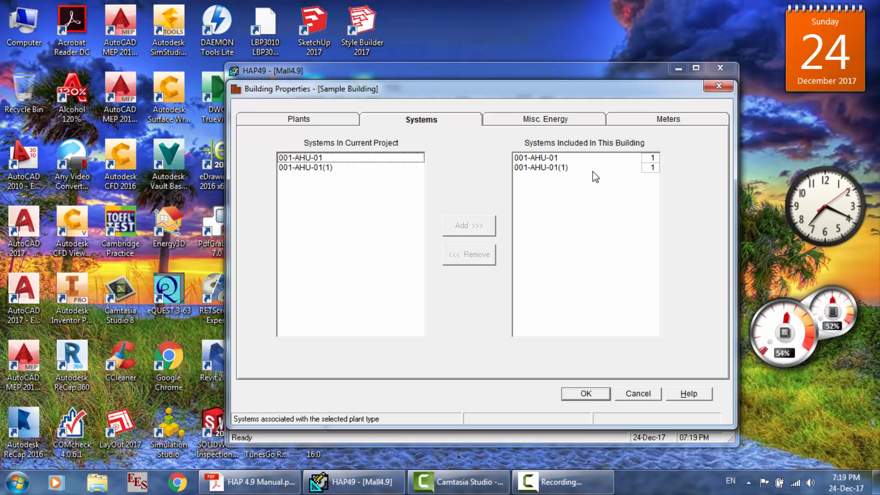
{"action": "left_click", "coordinate": [637, 393]}
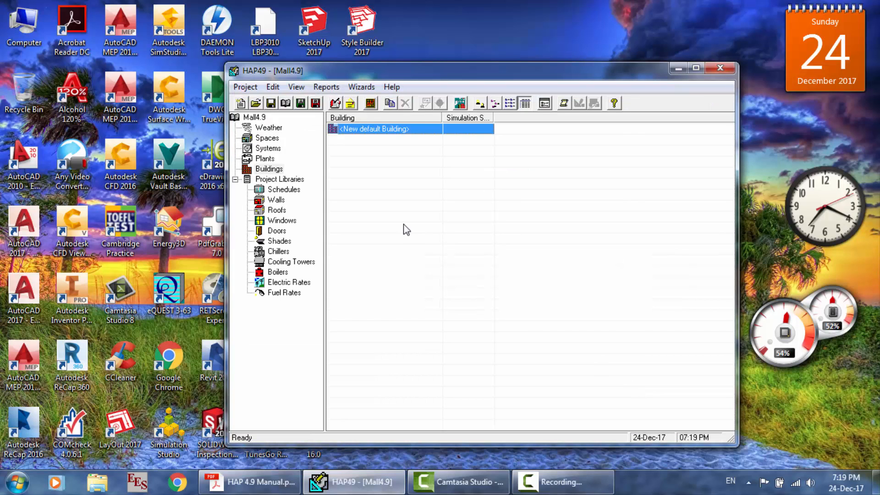
Step: Check which air systems the Chiller Plant serves, and close its properties without changes
{"action": "left_click", "coordinate": [267, 149]}
{"action": "left_click", "coordinate": [268, 158]}
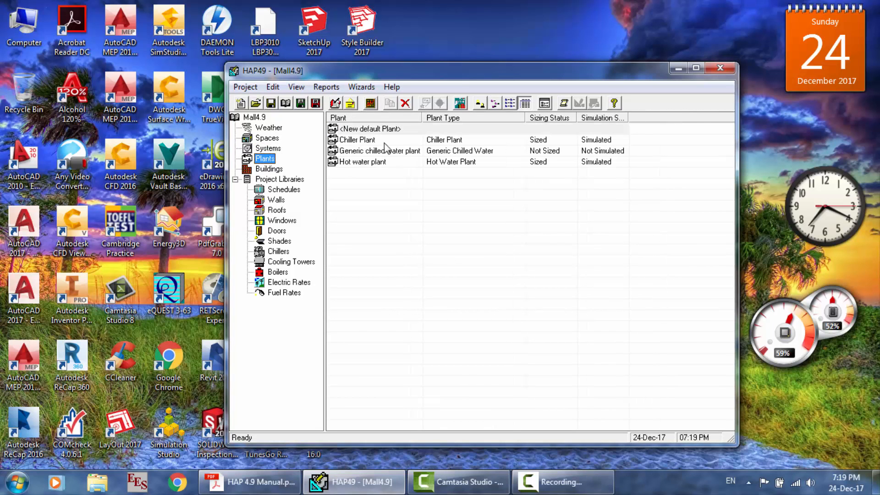
{"action": "double_click", "coordinate": [379, 139]}
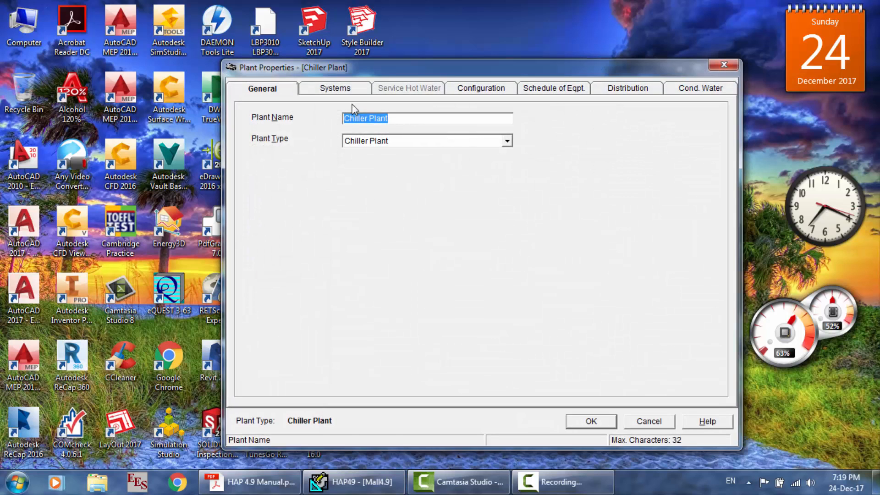
{"action": "left_click", "coordinate": [343, 92]}
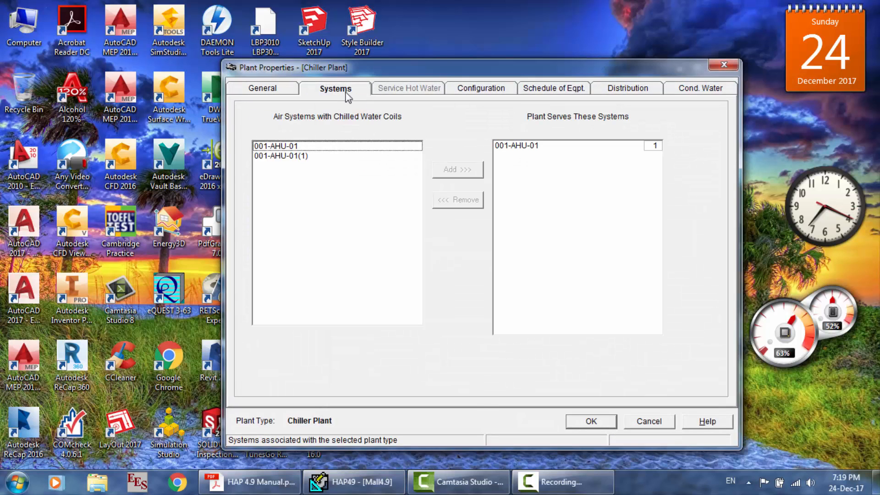
{"action": "left_click", "coordinate": [648, 422]}
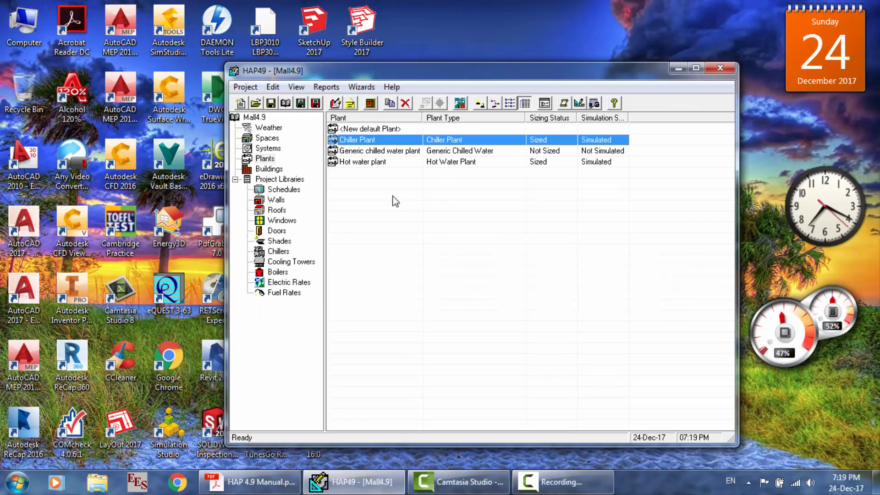
Step: Try removing 001-AHU-01(1) from the systems served by the Hot water plant, and cancel the change
{"action": "left_click", "coordinate": [358, 161]}
{"action": "double_click", "coordinate": [358, 160]}
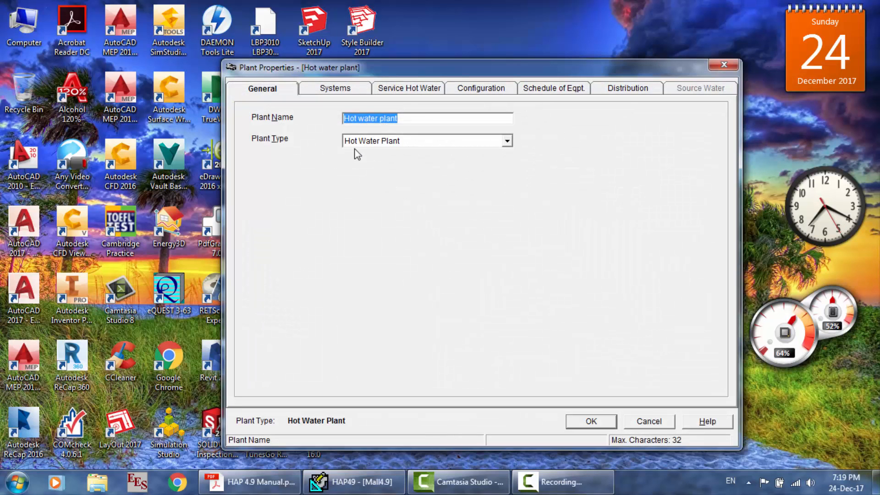
{"action": "left_click", "coordinate": [341, 89]}
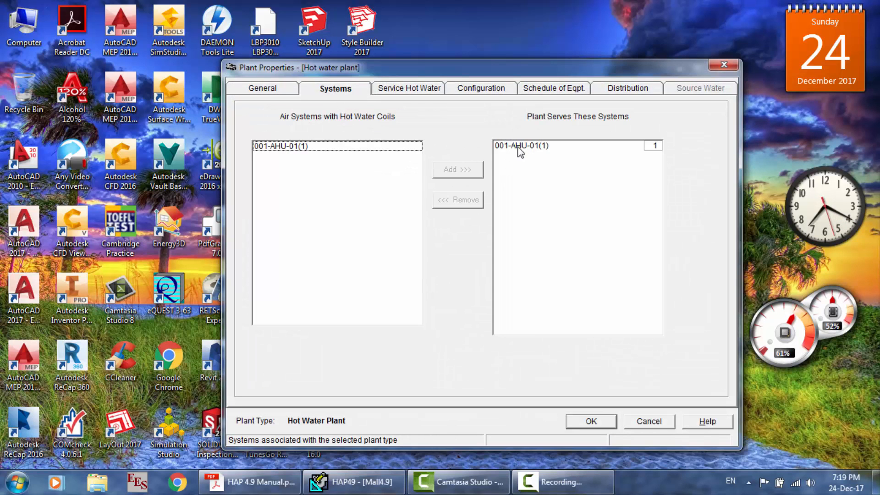
{"action": "double_click", "coordinate": [531, 146]}
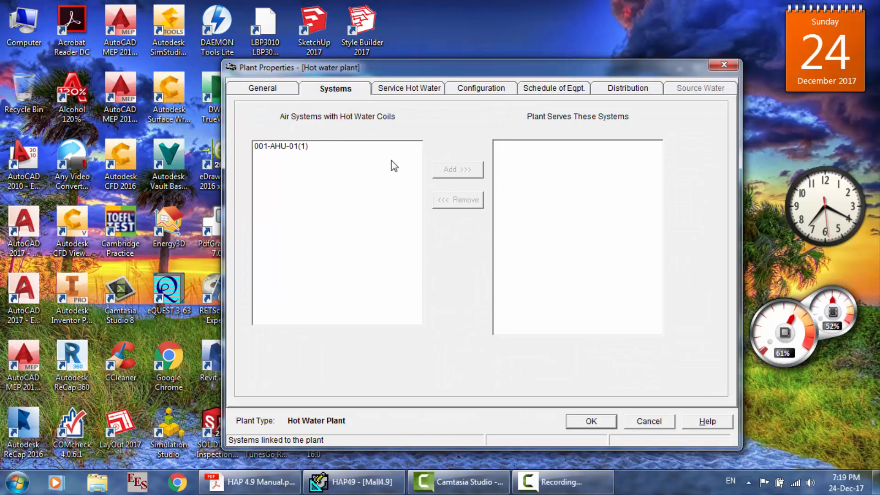
{"action": "left_click", "coordinate": [277, 149]}
{"action": "left_click", "coordinate": [644, 421]}
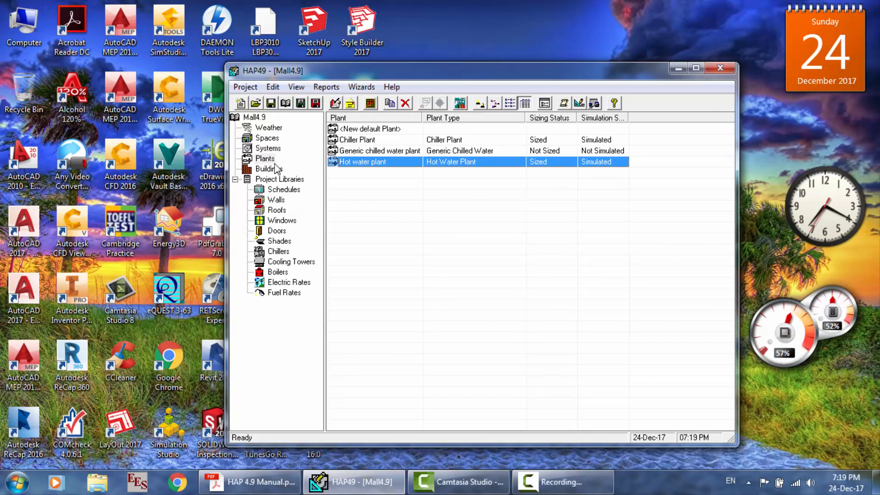
Step: Delete the 001-AHU-01(1) air system from the project
{"action": "left_click", "coordinate": [264, 151]}
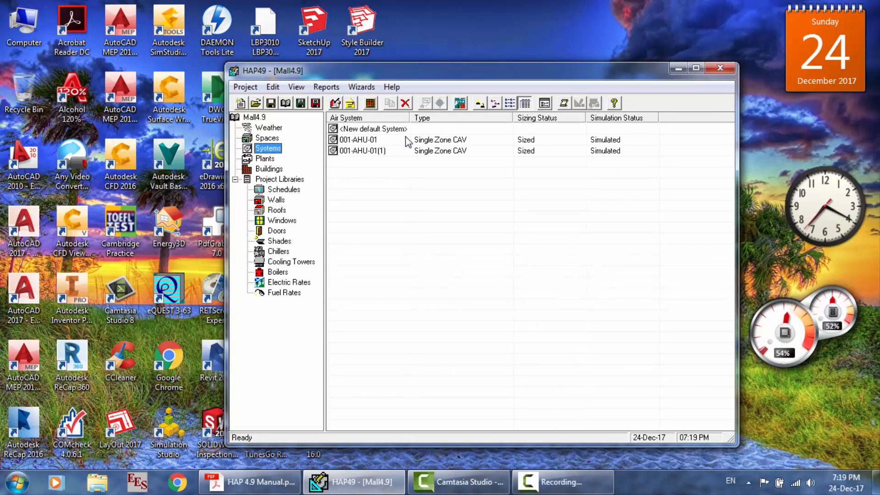
{"action": "left_click", "coordinate": [598, 479]}
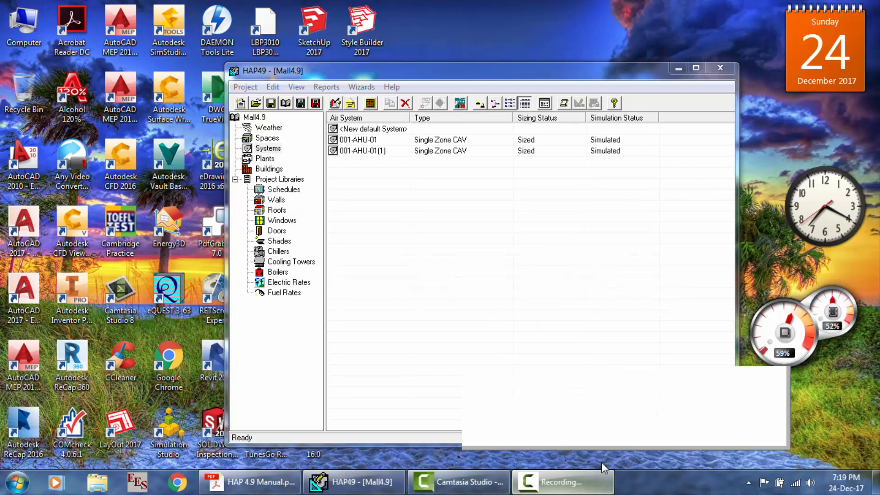
{"action": "left_click", "coordinate": [822, 421]}
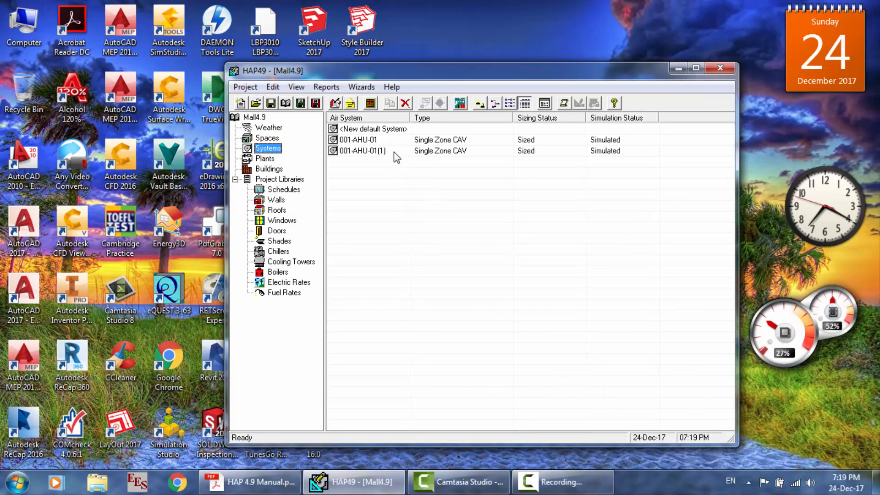
{"action": "left_click", "coordinate": [392, 151]}
{"action": "key", "text": "Delete"}
{"action": "key", "text": "Return"}
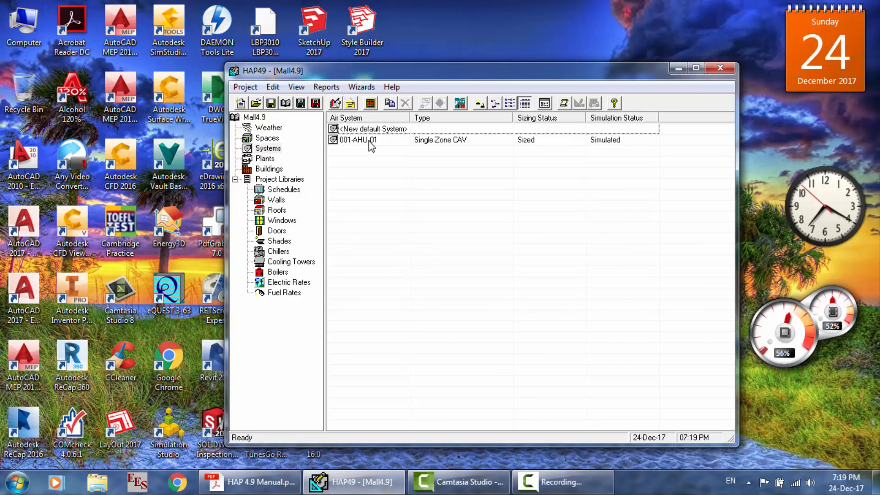
Step: Check the Hot water plant's available and served systems, and close its properties without changes
{"action": "left_click", "coordinate": [265, 159]}
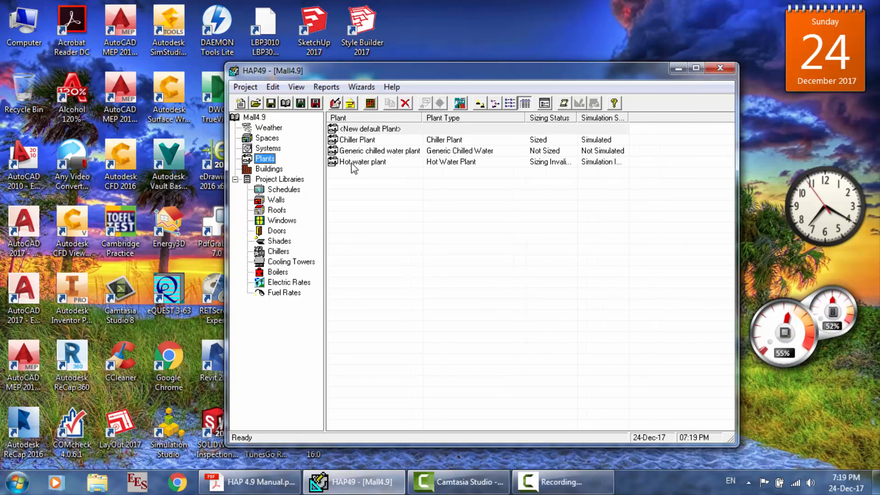
{"action": "double_click", "coordinate": [351, 161]}
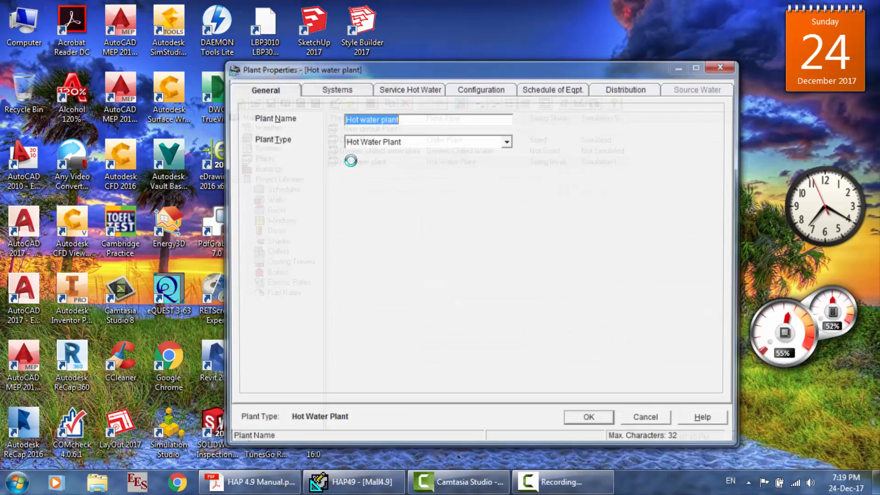
{"action": "left_click", "coordinate": [328, 91]}
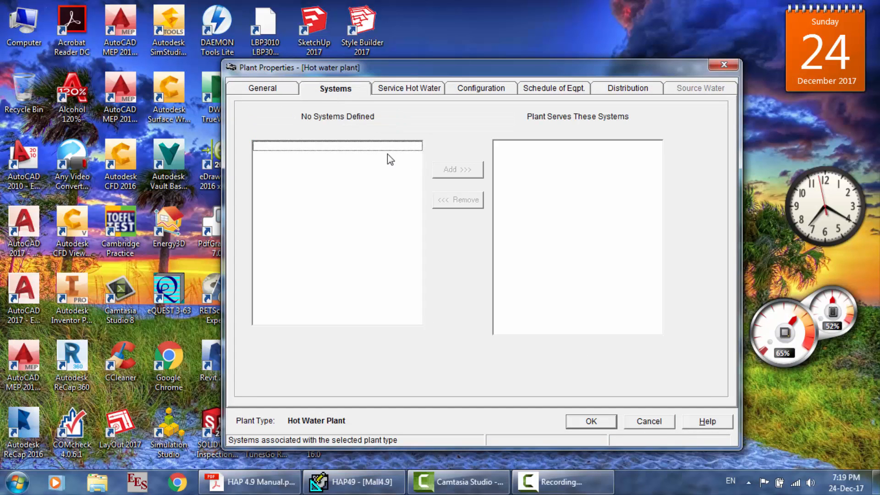
{"action": "left_click", "coordinate": [649, 421]}
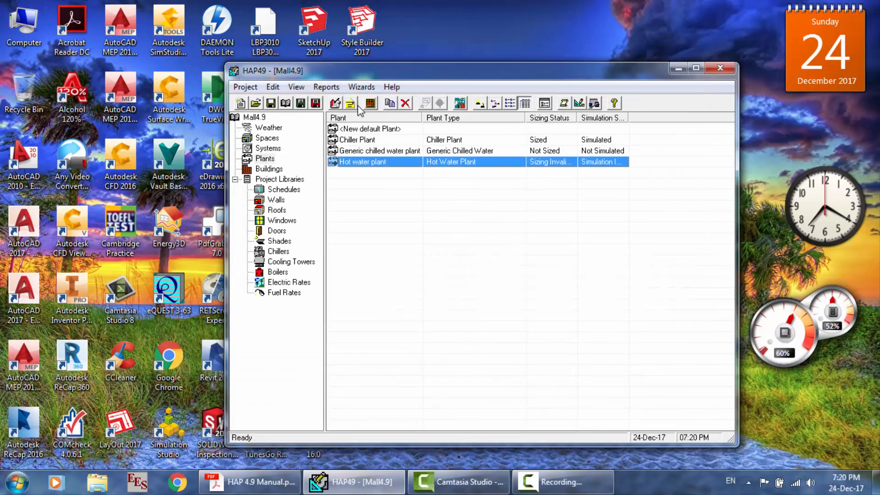
Step: Set the central heating source of air system 001-AHU-01 to Hot Water and save its properties
{"action": "left_click", "coordinate": [264, 149]}
{"action": "left_click", "coordinate": [363, 140]}
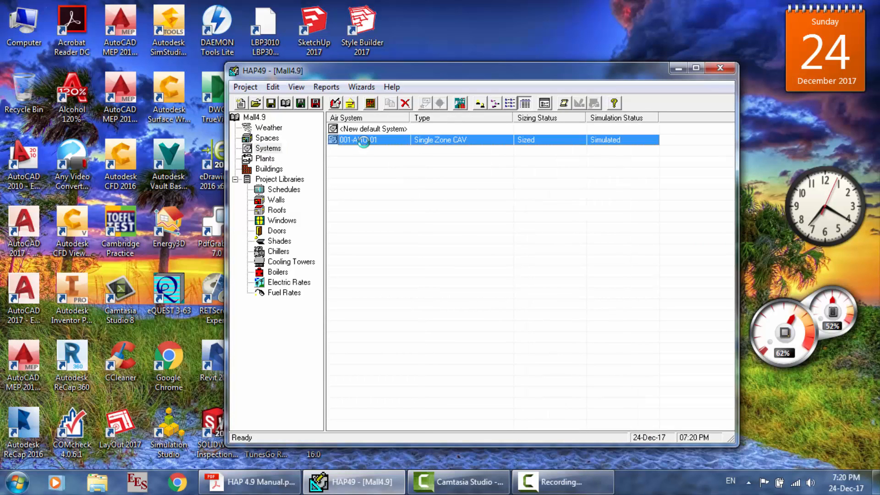
{"action": "double_click", "coordinate": [364, 140]}
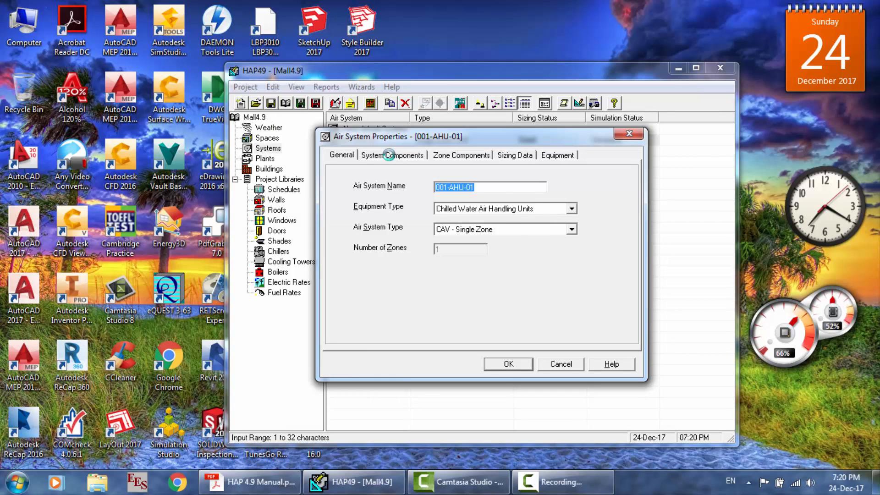
{"action": "left_click", "coordinate": [389, 155]}
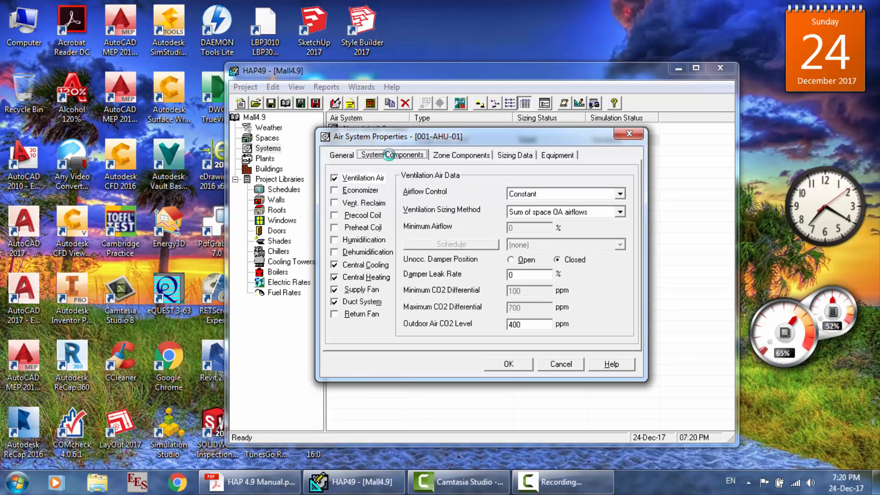
{"action": "left_click", "coordinate": [354, 277]}
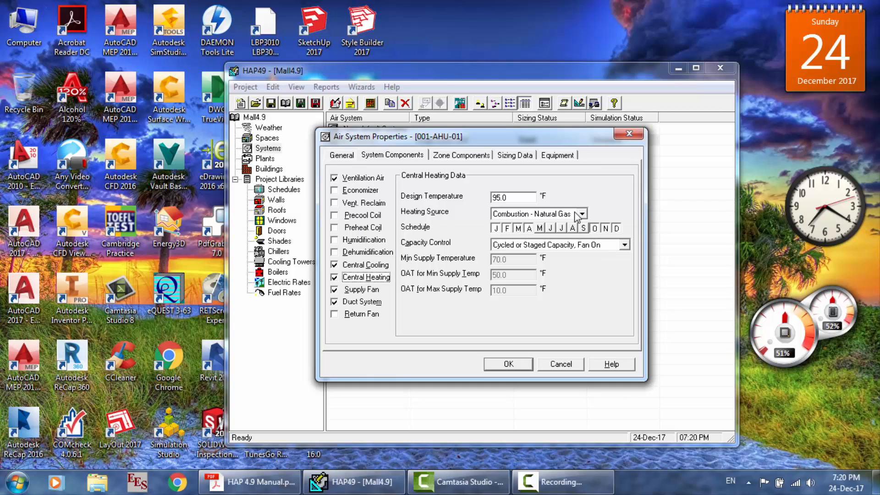
{"action": "left_click", "coordinate": [578, 215]}
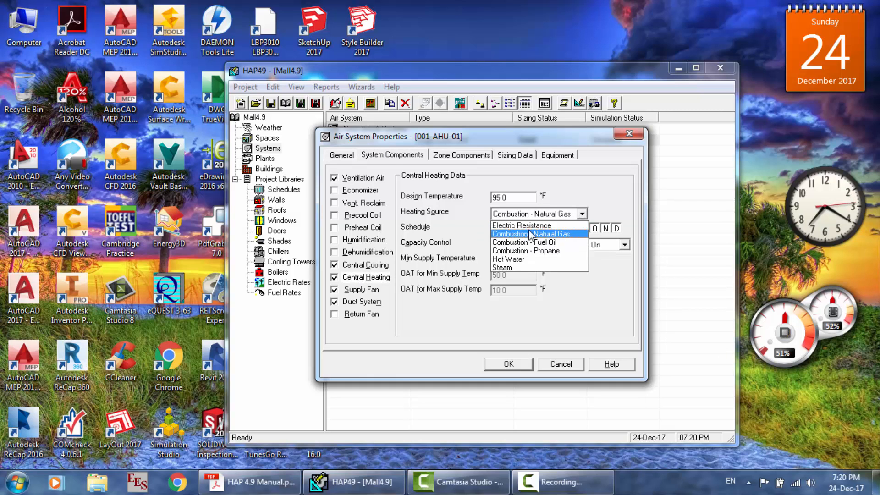
{"action": "left_click", "coordinate": [523, 258]}
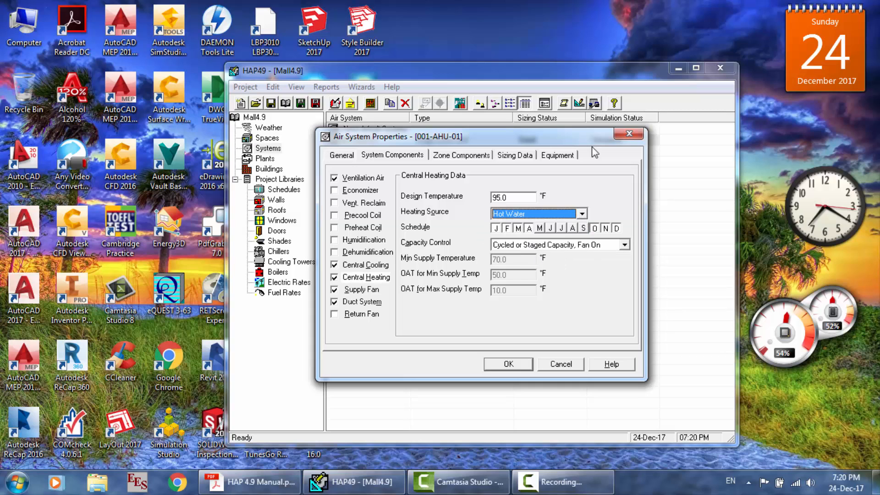
{"action": "left_click", "coordinate": [521, 366]}
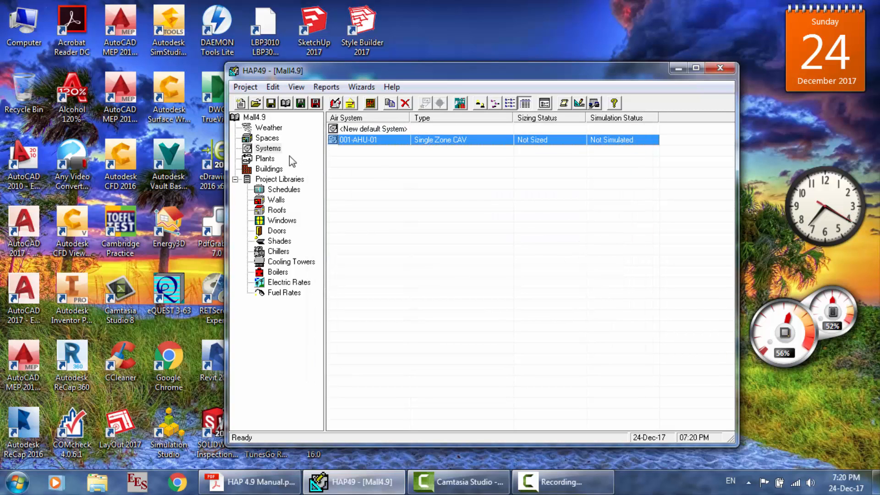
Step: Try including the Chiller Plant and Hot water plant in a new building, check its included systems, and cancel the building
{"action": "left_click", "coordinate": [267, 160]}
{"action": "left_click", "coordinate": [271, 171]}
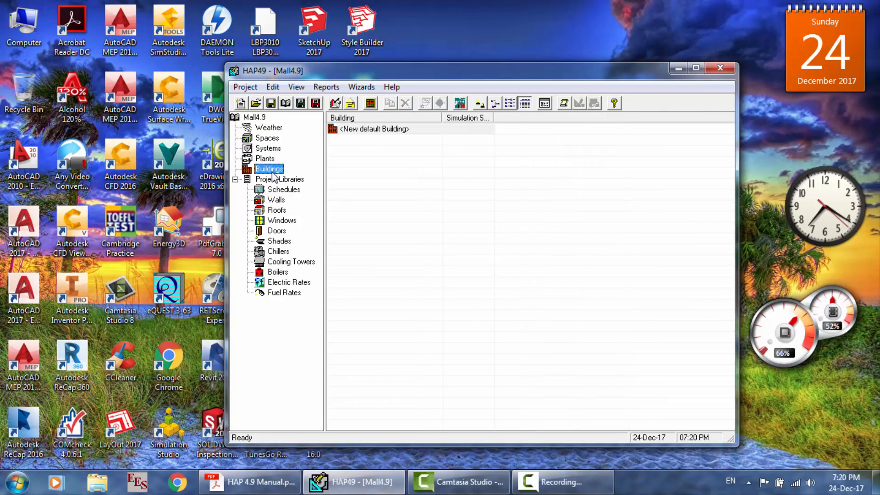
{"action": "double_click", "coordinate": [387, 129]}
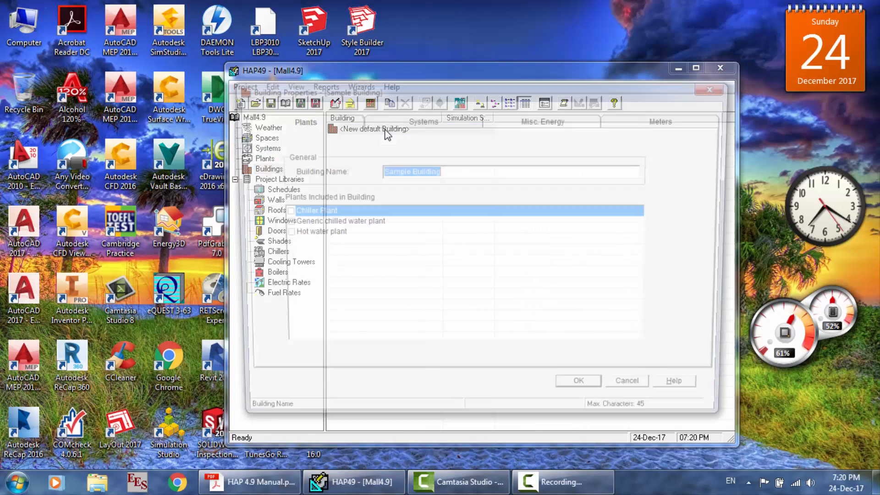
{"action": "left_click", "coordinate": [280, 211]}
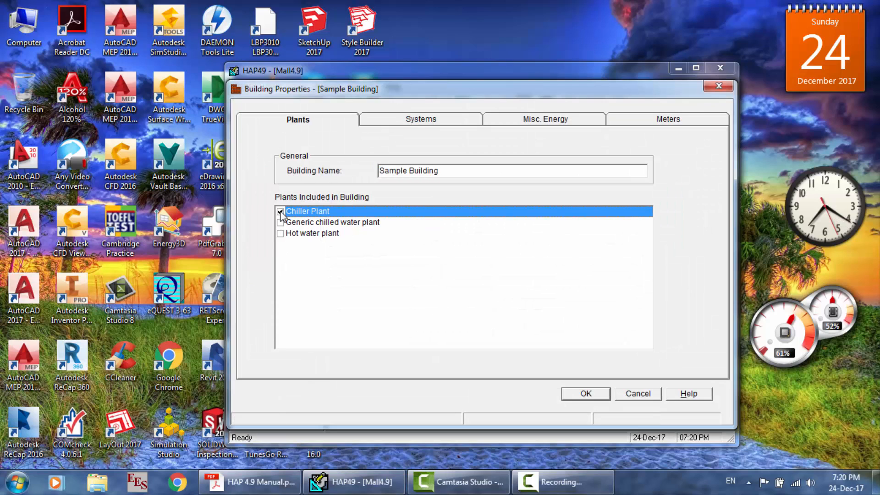
{"action": "left_click", "coordinate": [280, 234]}
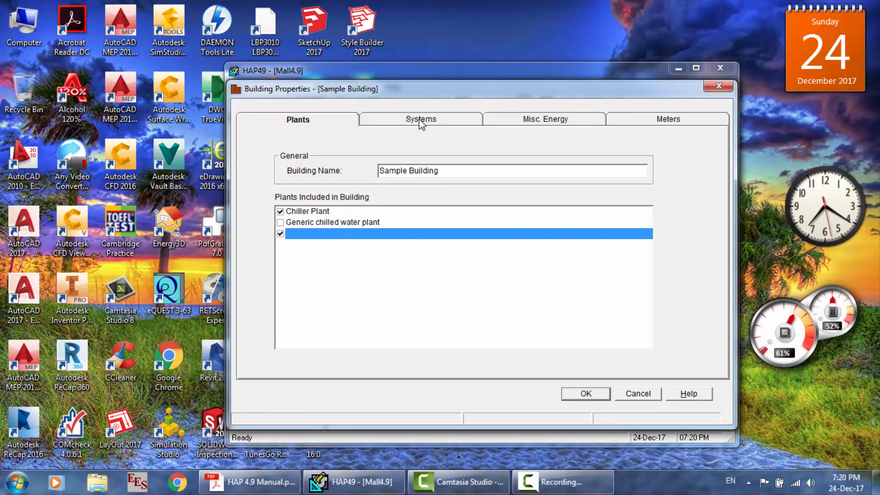
{"action": "left_click", "coordinate": [420, 122]}
{"action": "left_click", "coordinate": [547, 161]}
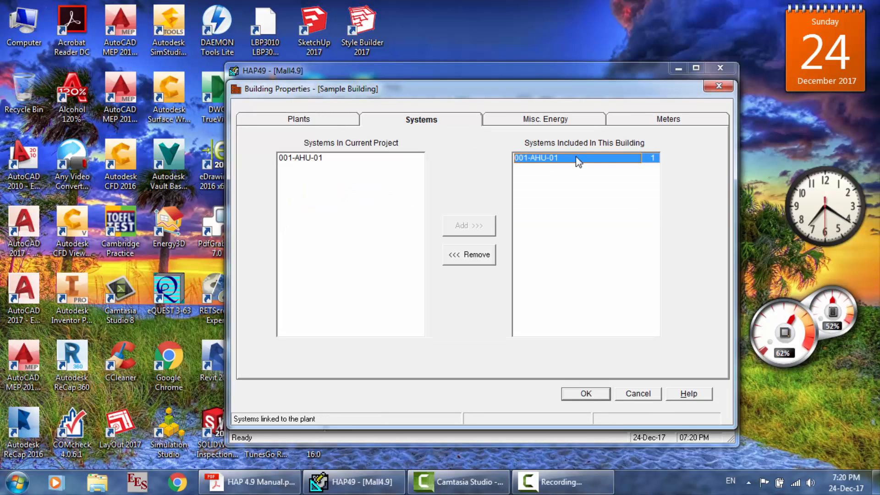
{"action": "left_click", "coordinate": [639, 394]}
Step: Add air system 001-AHU-01 to the systems served by the Hot water plant and save the plant
{"action": "left_click", "coordinate": [266, 158]}
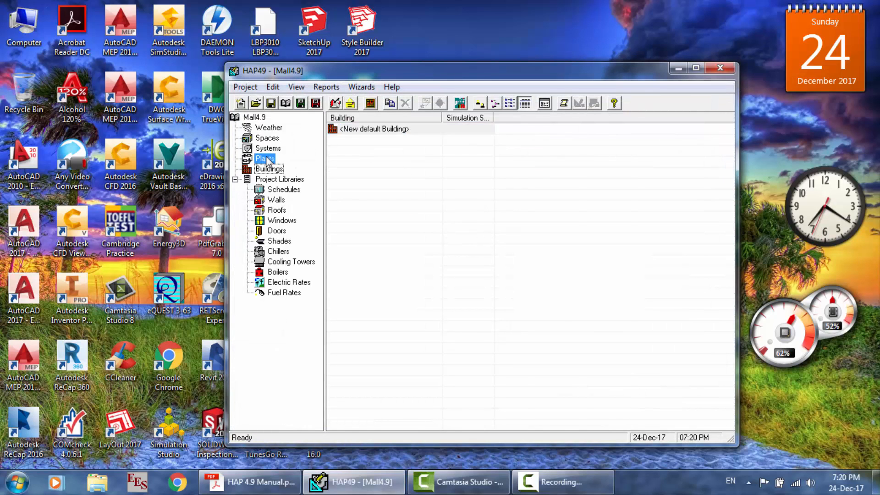
{"action": "left_click", "coordinate": [378, 163]}
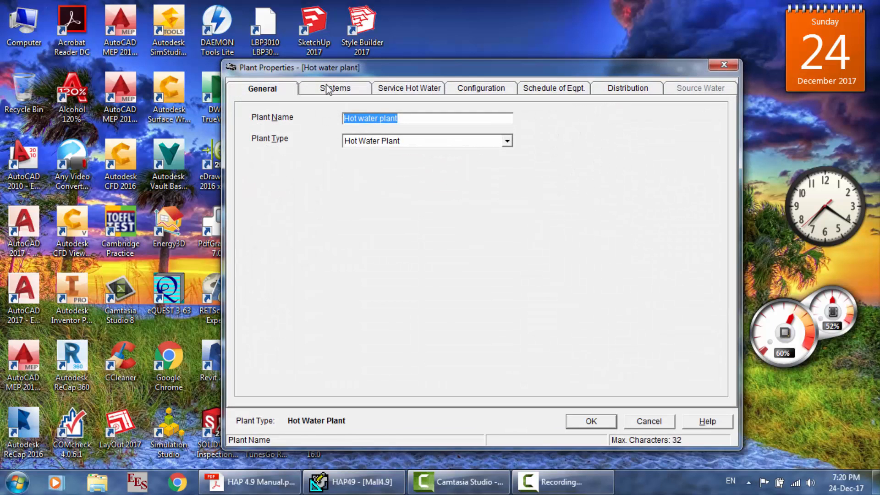
{"action": "left_click", "coordinate": [328, 89]}
{"action": "left_click", "coordinate": [287, 147]}
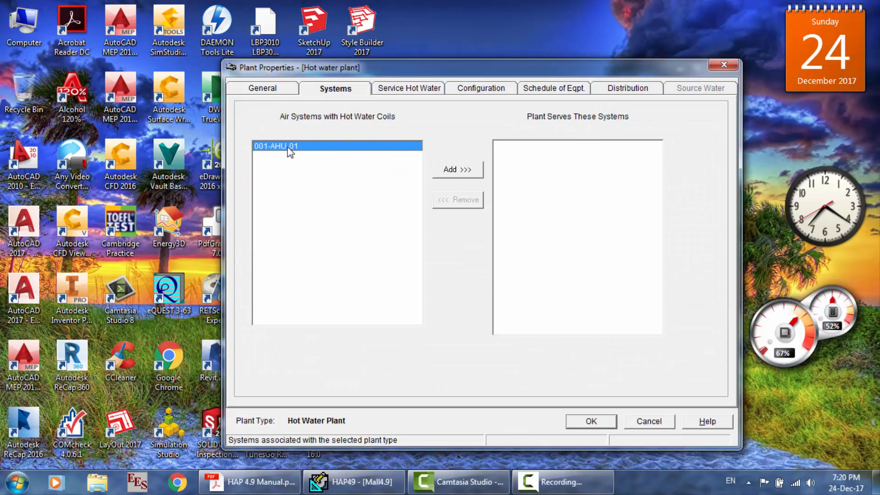
{"action": "left_click", "coordinate": [462, 169]}
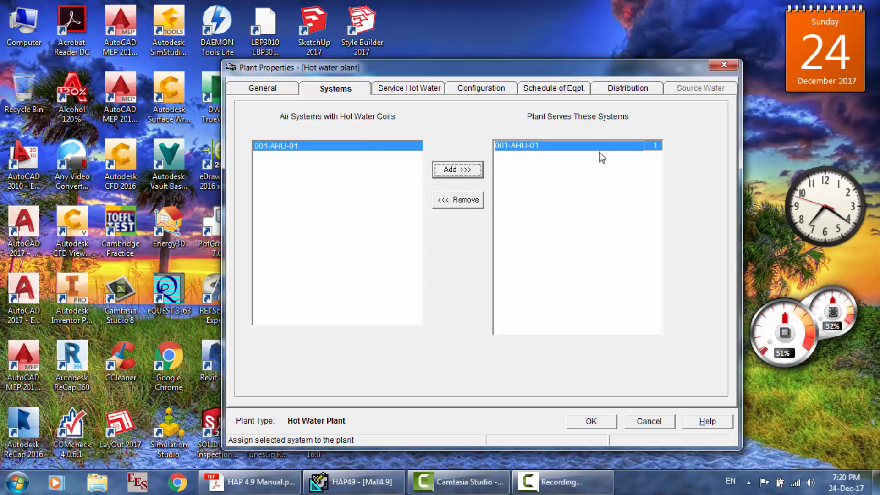
{"action": "left_click", "coordinate": [597, 422]}
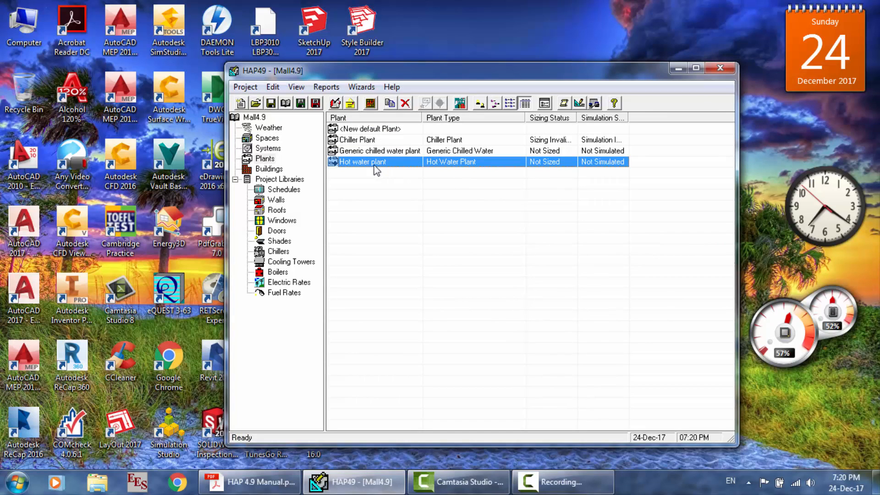
Step: Review the Hot water plant's service hot water, configuration and equipment schedule settings, and close its properties
{"action": "double_click", "coordinate": [374, 163]}
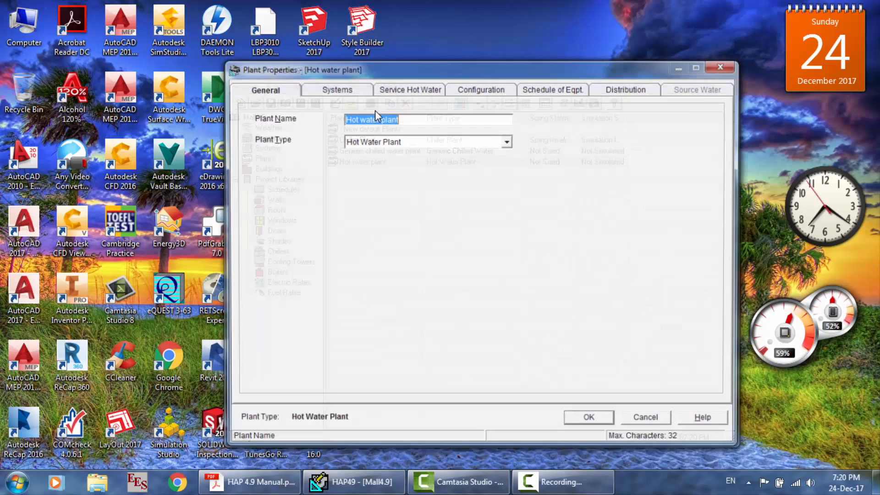
{"action": "left_click", "coordinate": [354, 88]}
{"action": "left_click", "coordinate": [415, 89]}
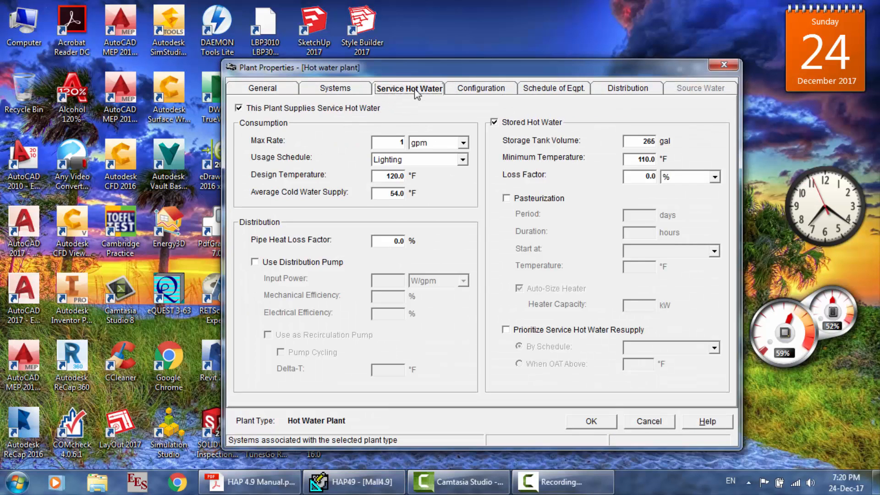
{"action": "left_click", "coordinate": [474, 92]}
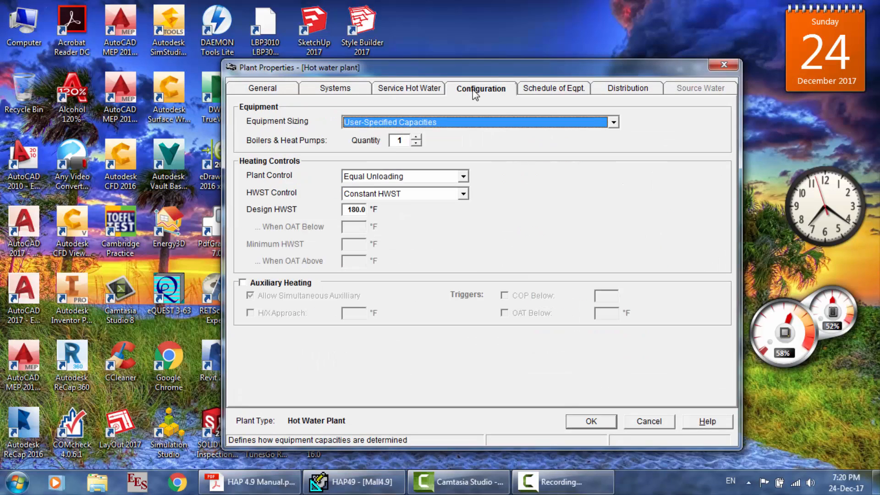
{"action": "left_click", "coordinate": [548, 92]}
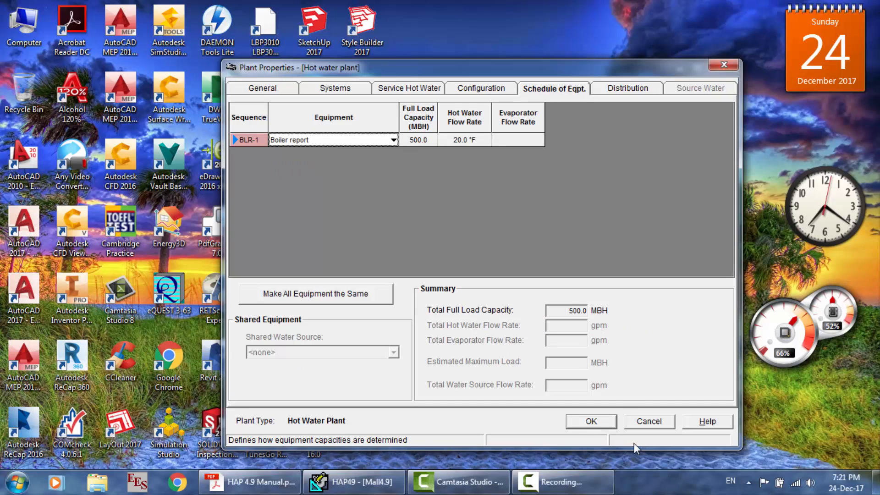
{"action": "left_click", "coordinate": [597, 425]}
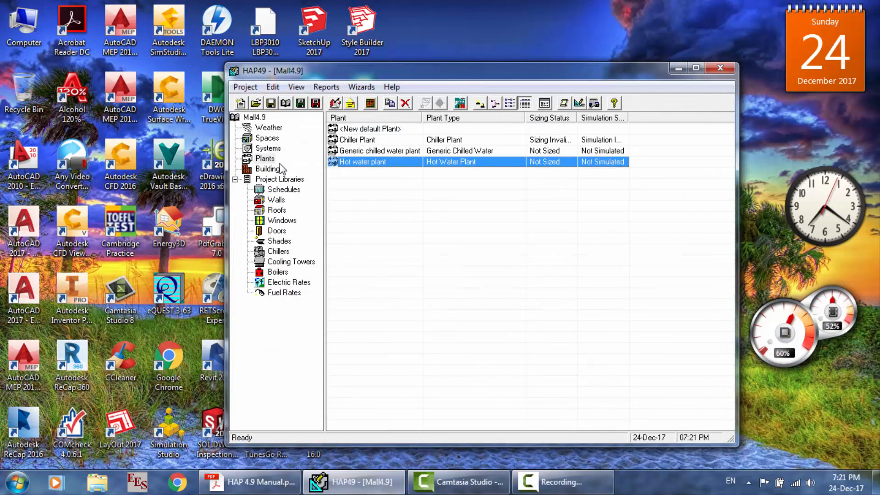
Step: Set the fuel or energy type of the boiler named Boiler report to Natural Gas and save it
{"action": "left_click", "coordinate": [278, 272]}
{"action": "double_click", "coordinate": [375, 140]}
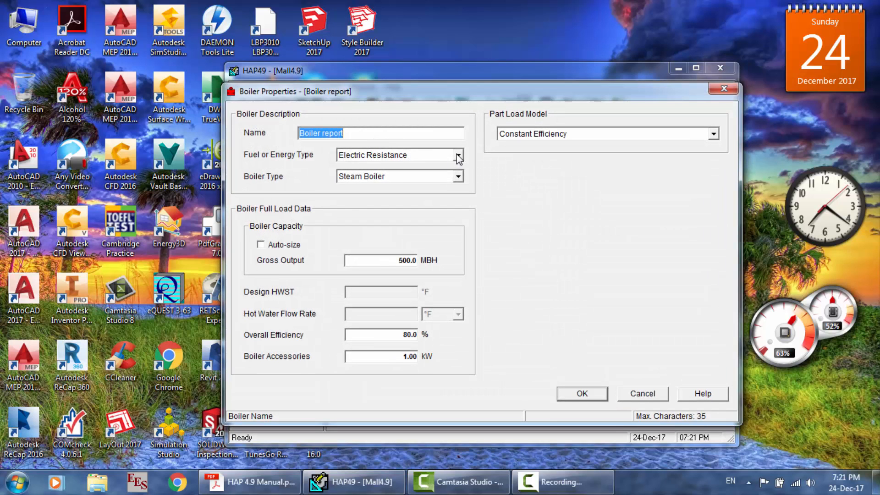
{"action": "left_click", "coordinate": [458, 156]}
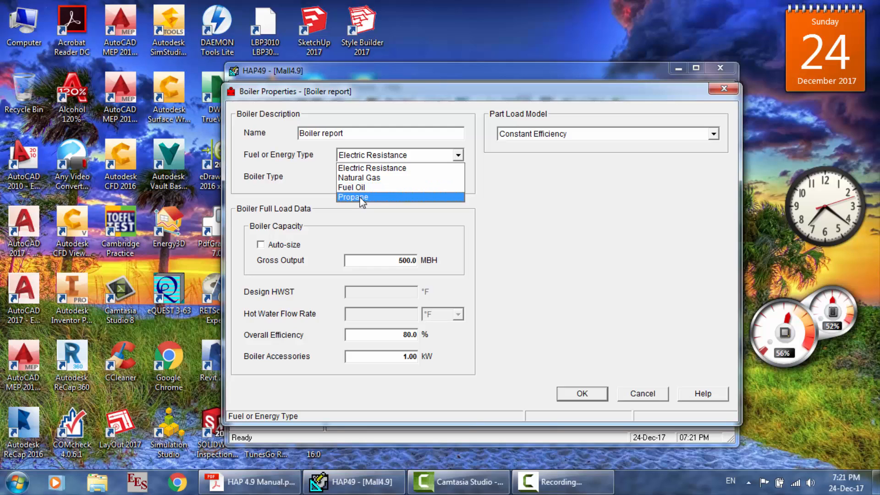
{"action": "left_click", "coordinate": [311, 177]}
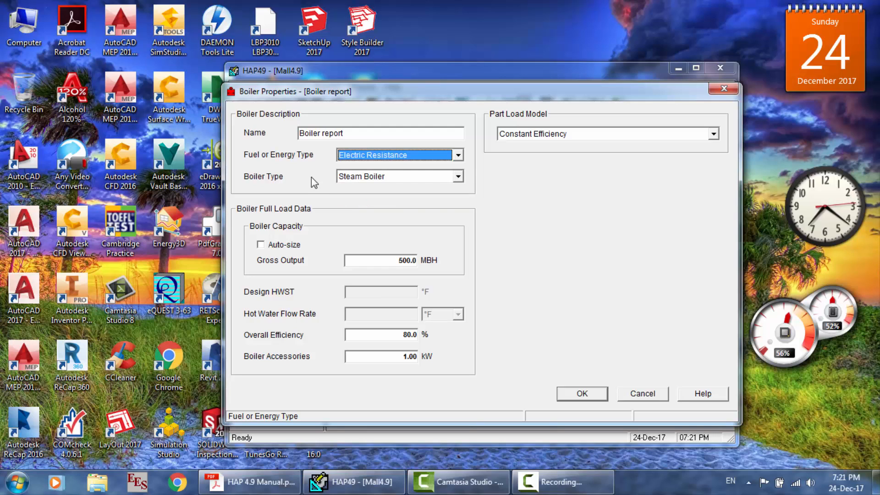
{"action": "left_click", "coordinate": [458, 155]}
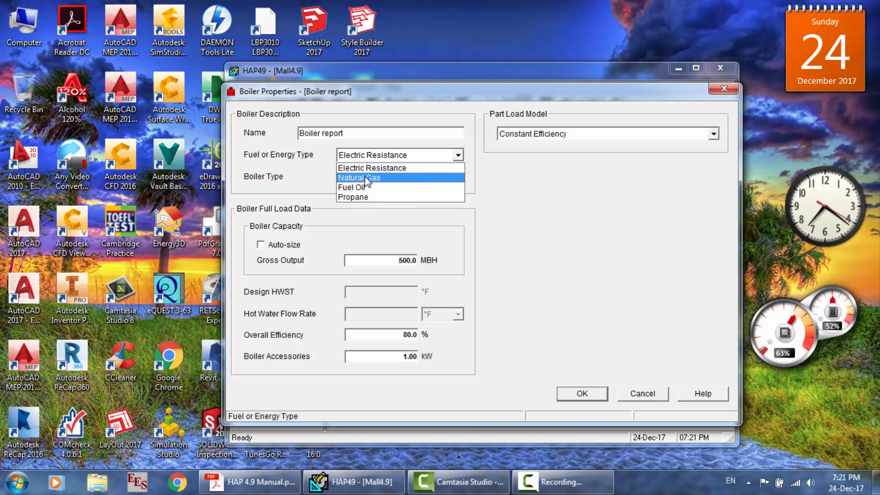
{"action": "left_click", "coordinate": [367, 182]}
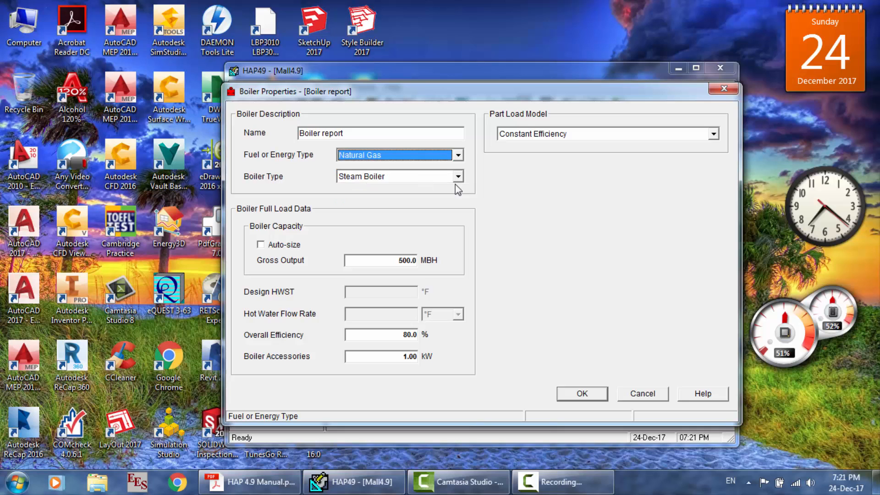
{"action": "left_click", "coordinate": [587, 396]}
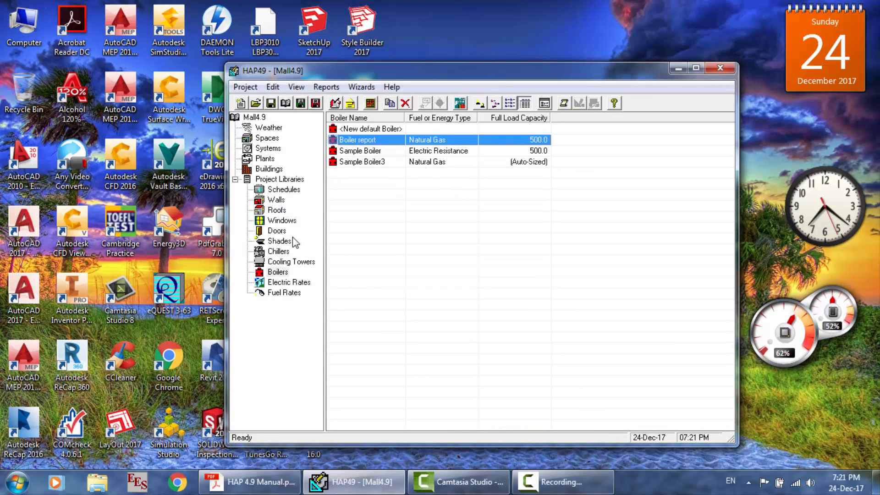
Step: Examine the Hot water plant's distribution system, primary loop pumps and fluid properties, and close its properties
{"action": "left_click", "coordinate": [269, 169]}
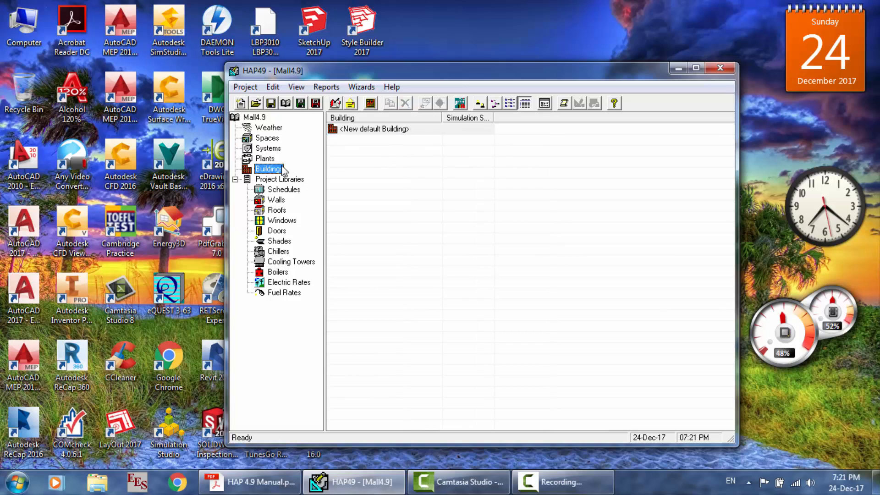
{"action": "left_click", "coordinate": [275, 159]}
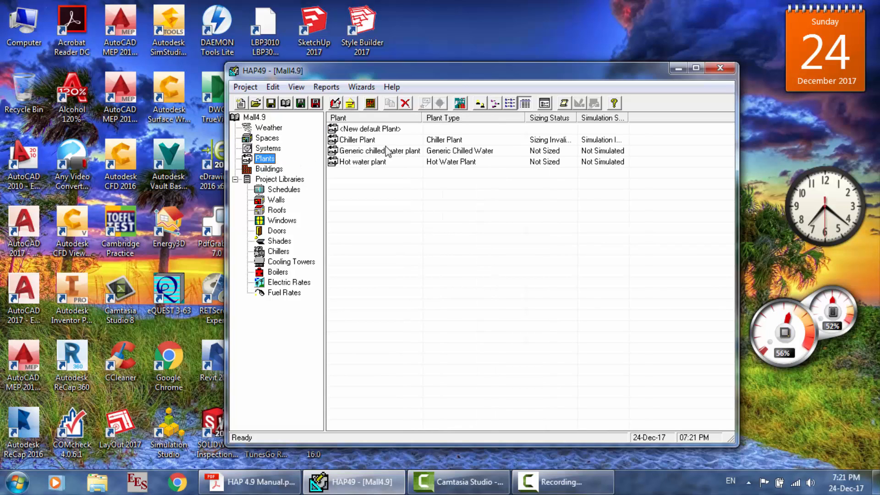
{"action": "double_click", "coordinate": [373, 163]}
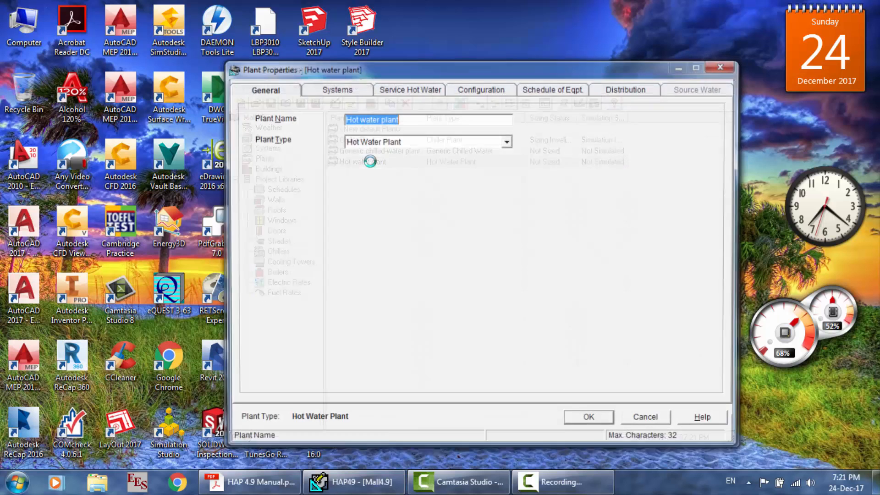
{"action": "left_click", "coordinate": [551, 89]}
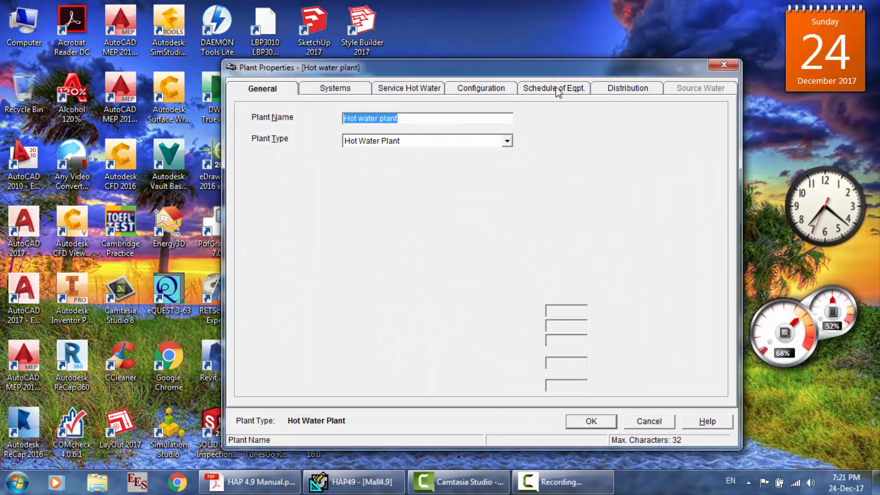
{"action": "left_click", "coordinate": [609, 89]}
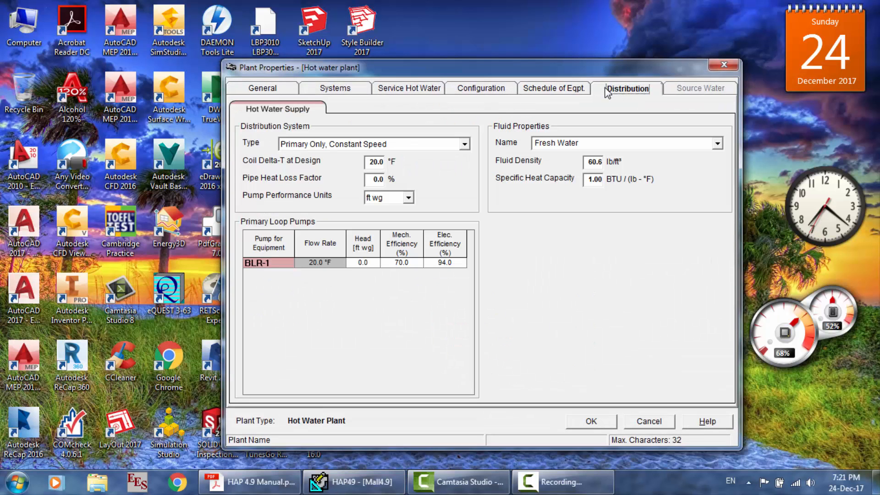
{"action": "left_click", "coordinate": [607, 420]}
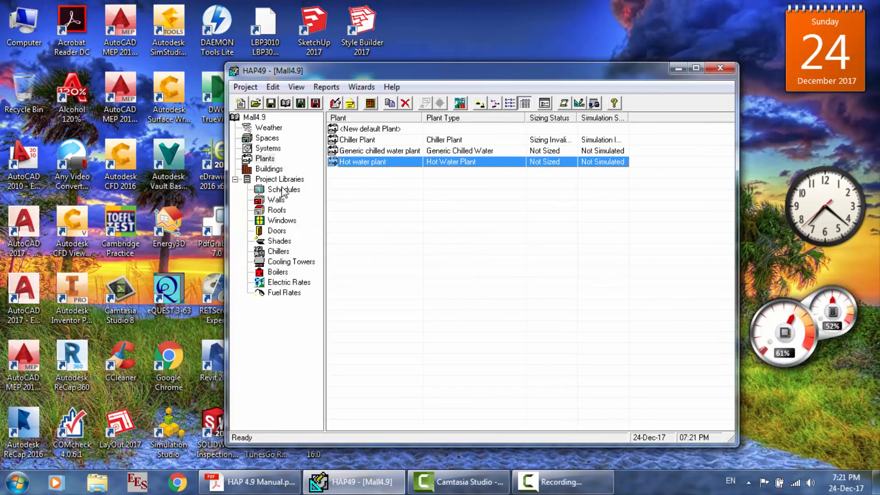
Step: Review the Chiller Plant's systems, configuration, equipment schedule and chilled water distribution settings, and save the plant
{"action": "left_click", "coordinate": [358, 141]}
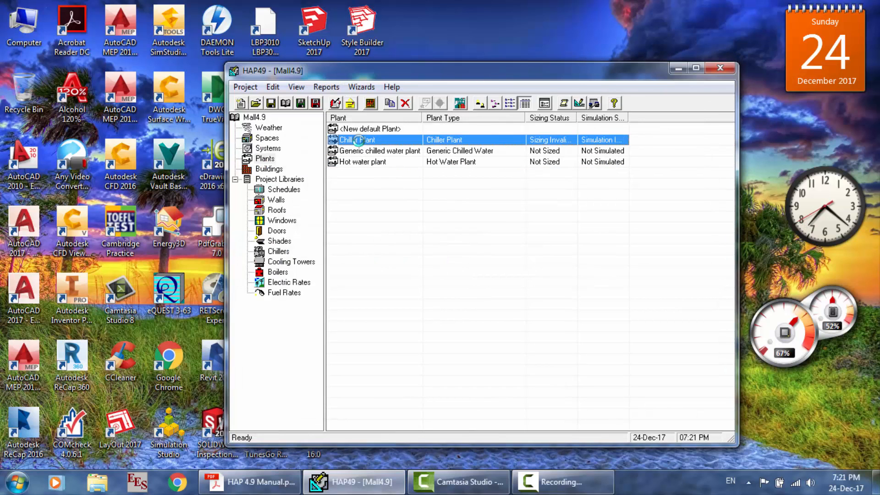
{"action": "double_click", "coordinate": [358, 141]}
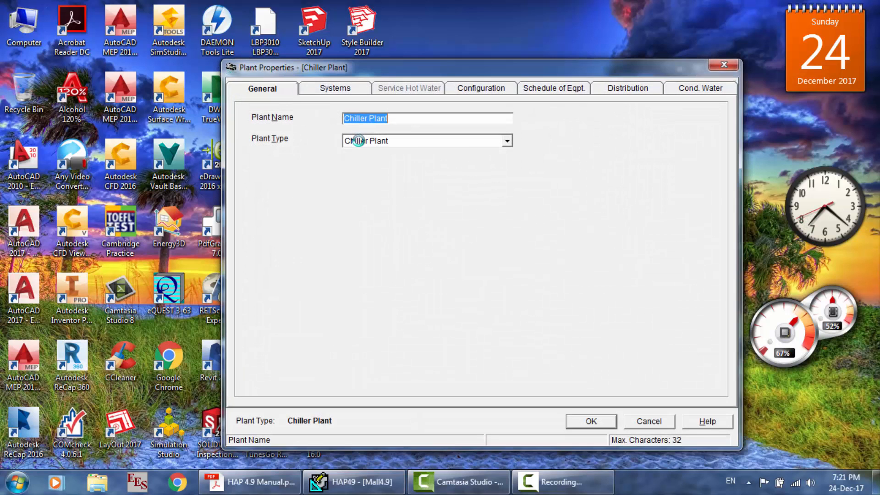
{"action": "left_click", "coordinate": [343, 89]}
{"action": "left_click", "coordinate": [479, 90]}
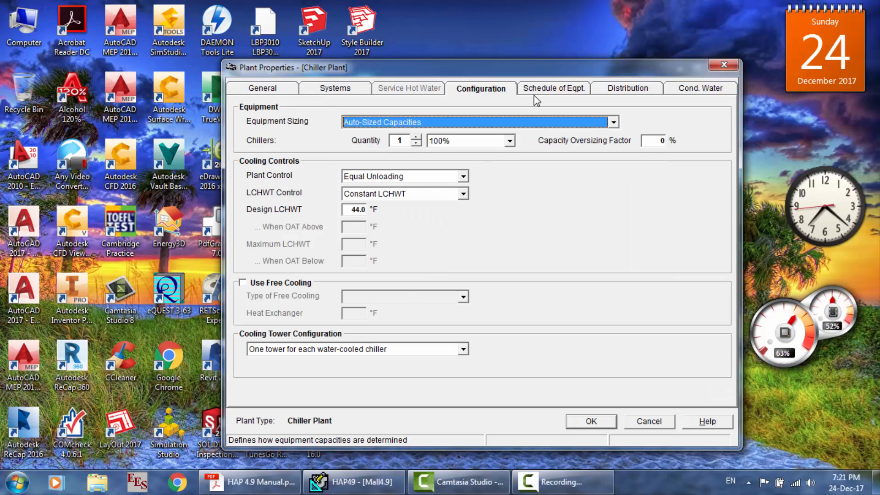
{"action": "left_click", "coordinate": [558, 91]}
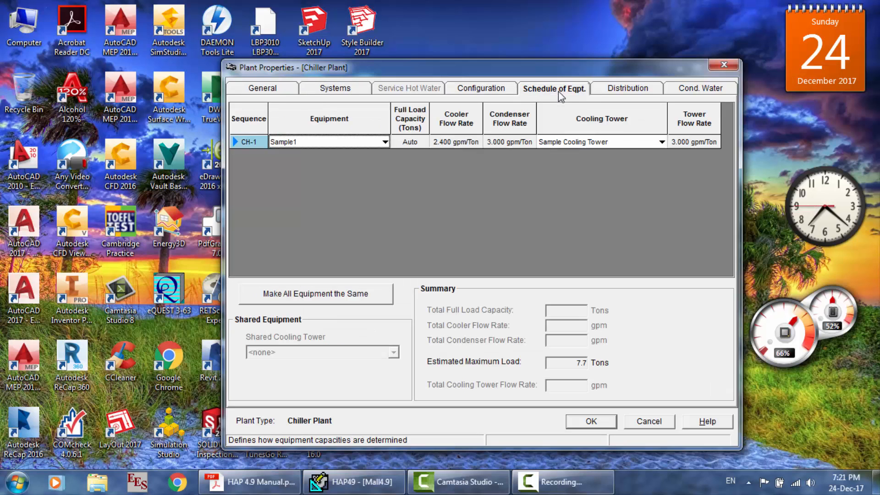
{"action": "left_click", "coordinate": [625, 92]}
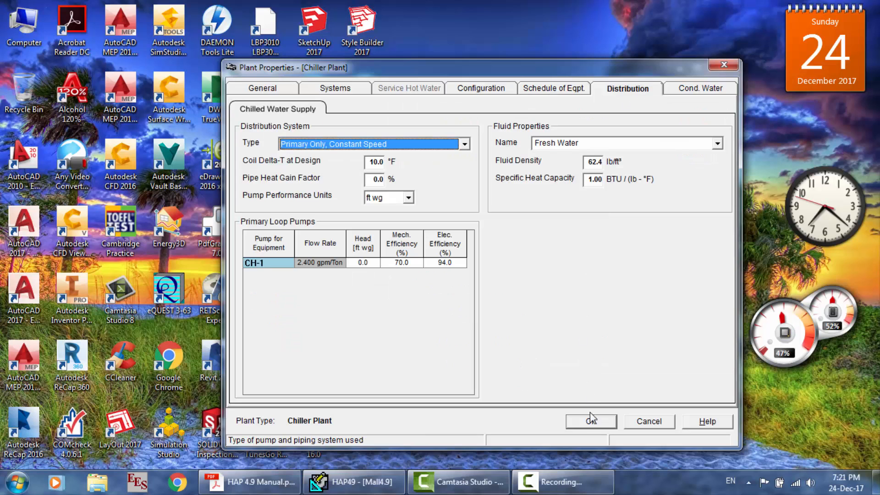
{"action": "key", "text": "Return"}
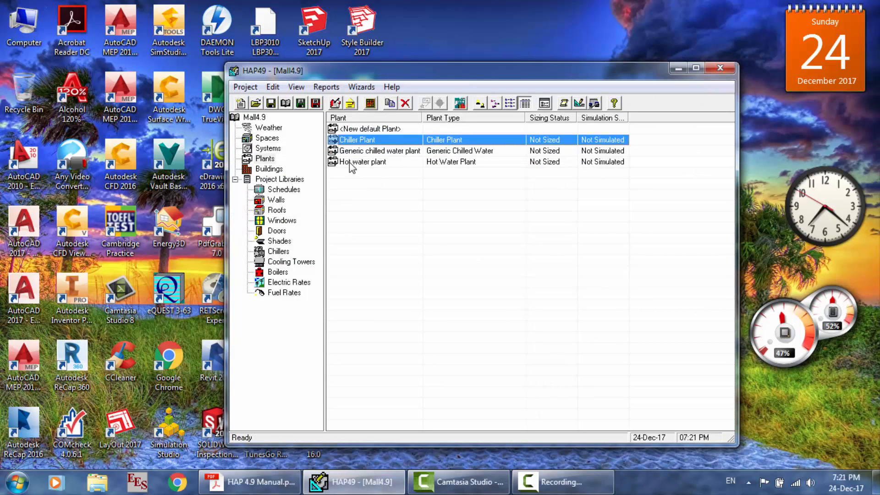
{"action": "left_click", "coordinate": [352, 162]}
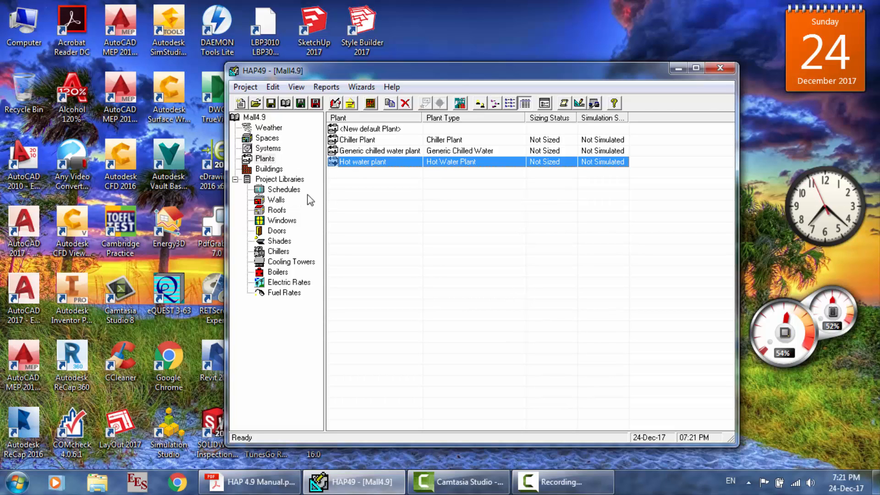
{"action": "left_click", "coordinate": [270, 170]}
{"action": "double_click", "coordinate": [410, 132]}
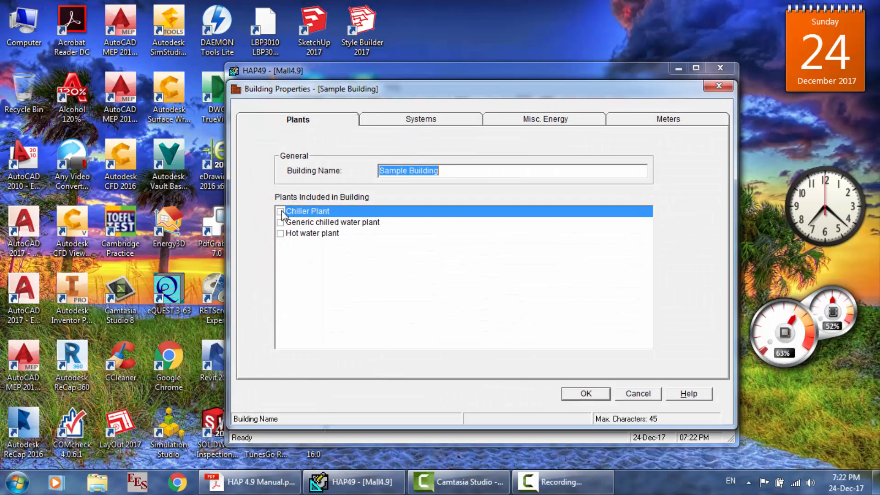
{"action": "left_click", "coordinate": [281, 212]}
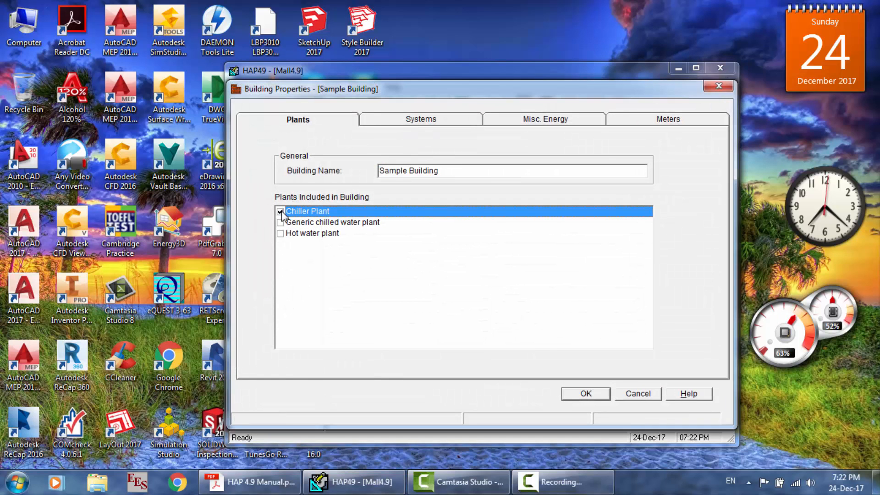
{"action": "left_click", "coordinate": [281, 235]}
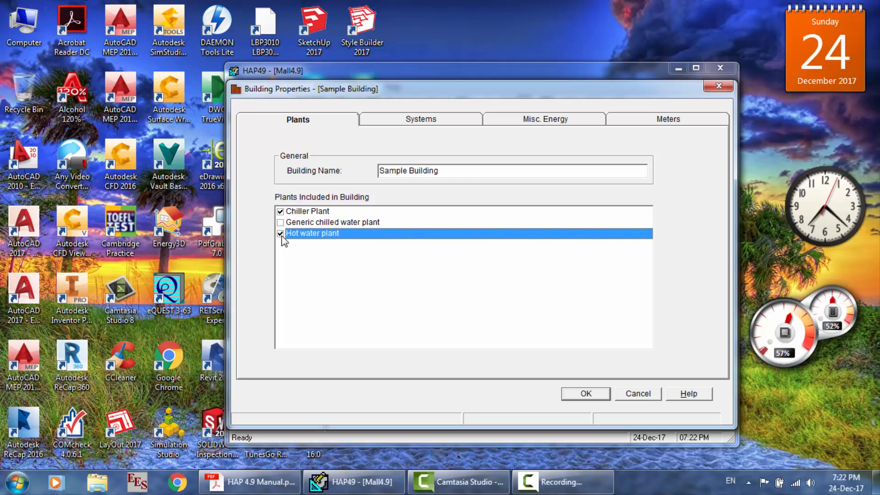
{"action": "left_click", "coordinate": [398, 119]}
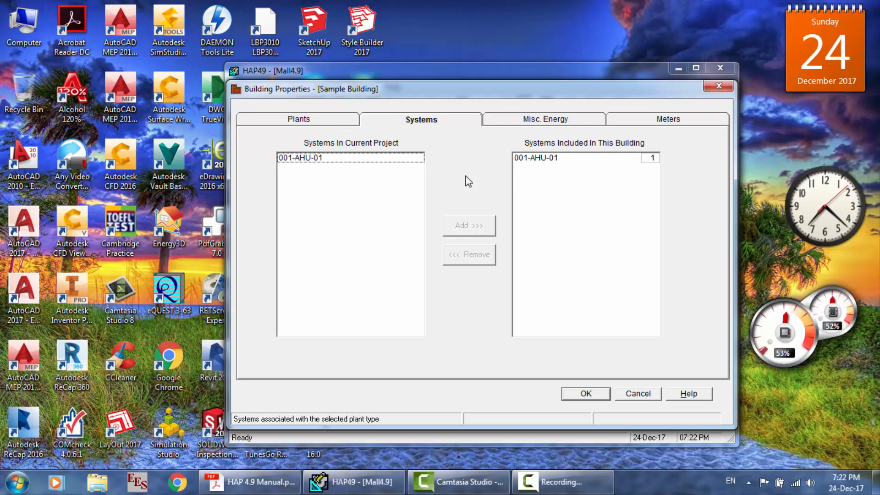
{"action": "left_click", "coordinate": [654, 160]}
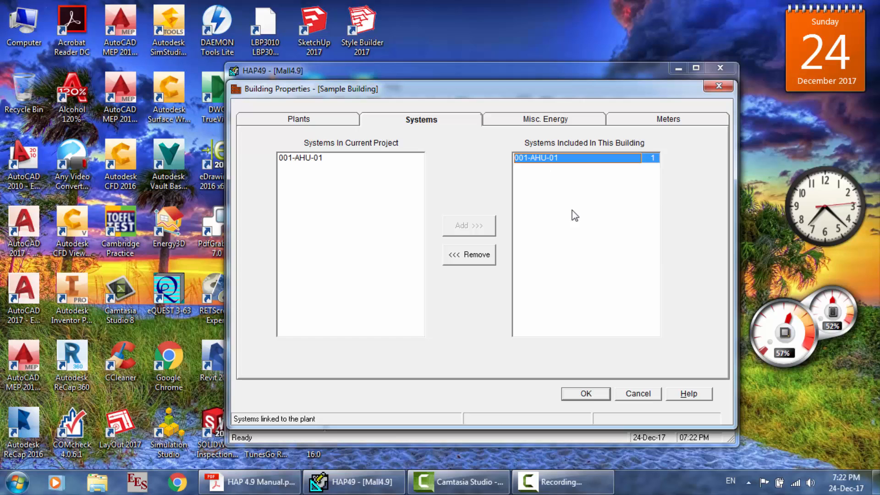
{"action": "left_click", "coordinate": [525, 123]}
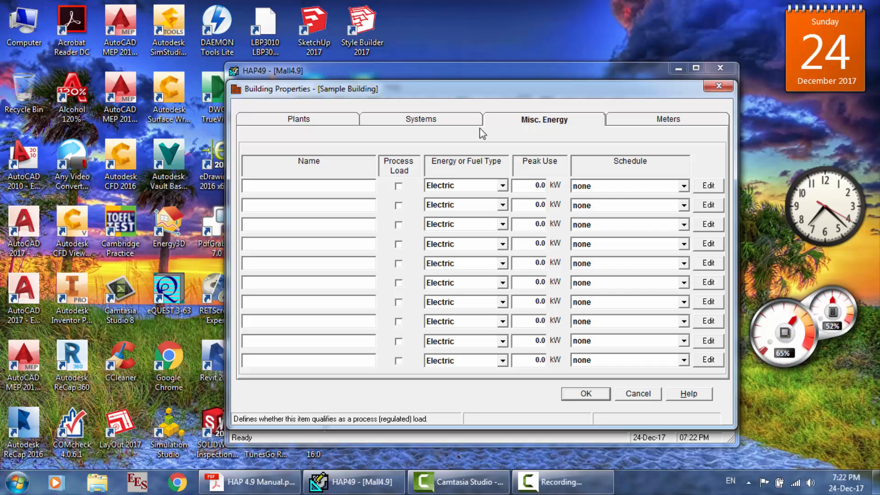
{"action": "left_click", "coordinate": [335, 185]}
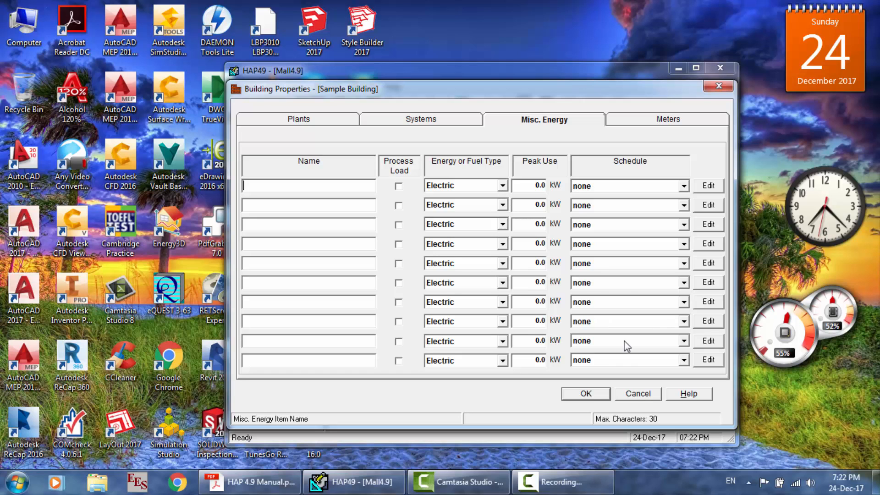
{"action": "left_click", "coordinate": [638, 395]}
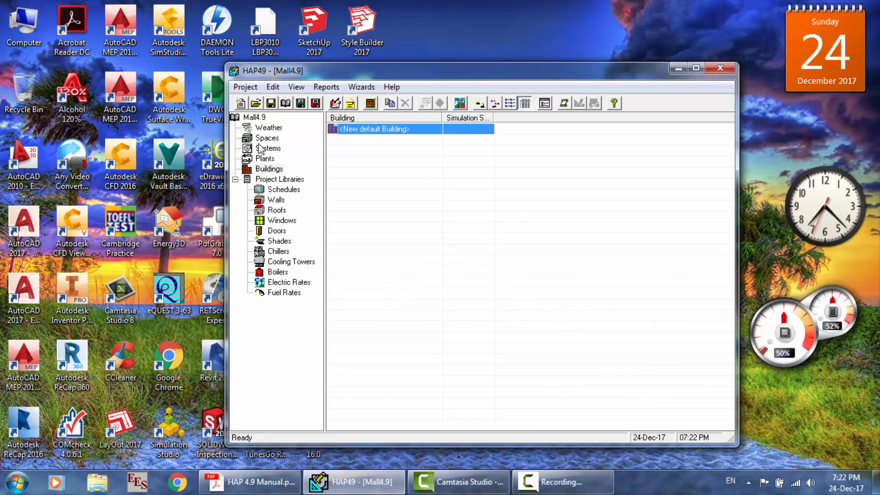
Step: Examine the lighting, electrical equipment, people and miscellaneous internal loads of space 001-GF-office, and close its properties without saving
{"action": "left_click", "coordinate": [262, 141]}
{"action": "double_click", "coordinate": [362, 140]}
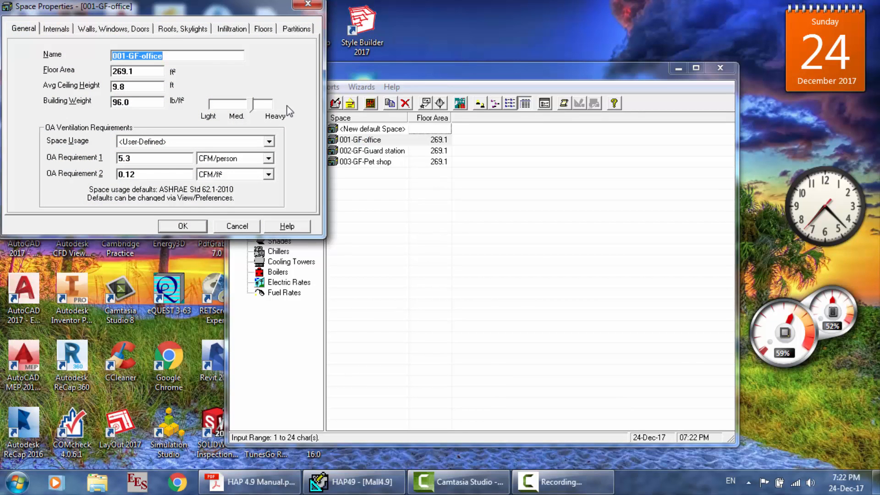
{"action": "left_click", "coordinate": [57, 29]}
{"action": "left_click_drag", "start_coordinate": [155, 5], "coordinate": [430, 124]}
{"action": "left_click", "coordinate": [362, 208]}
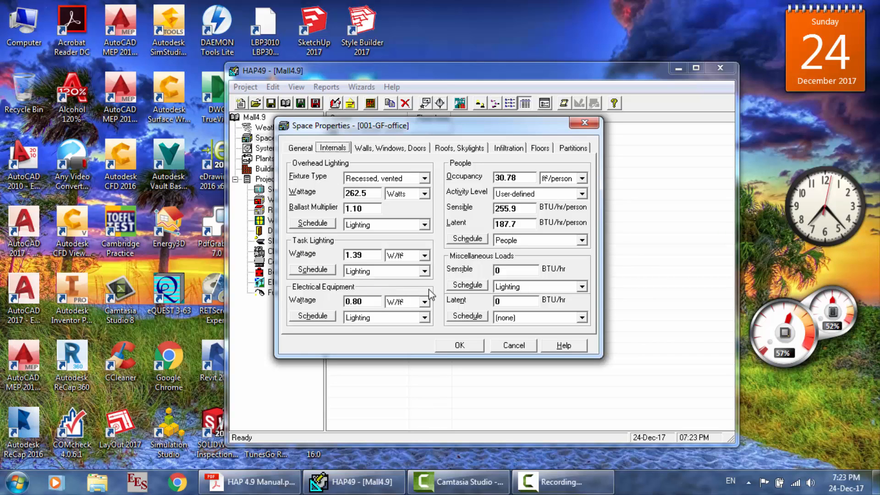
{"action": "left_click", "coordinate": [498, 270]}
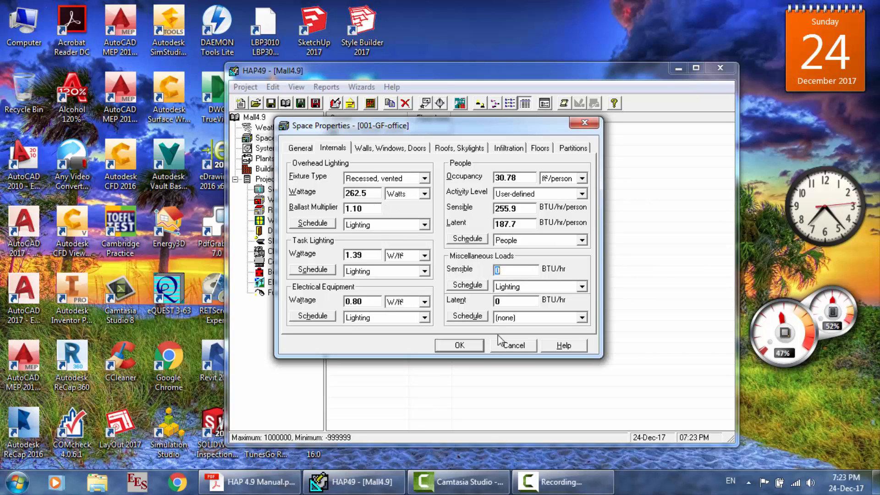
{"action": "left_click", "coordinate": [514, 348]}
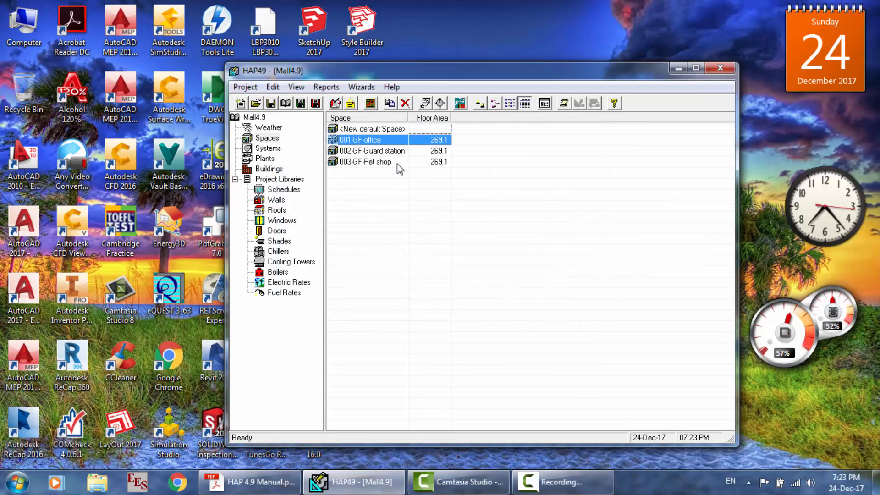
{"action": "double_click", "coordinate": [366, 140]}
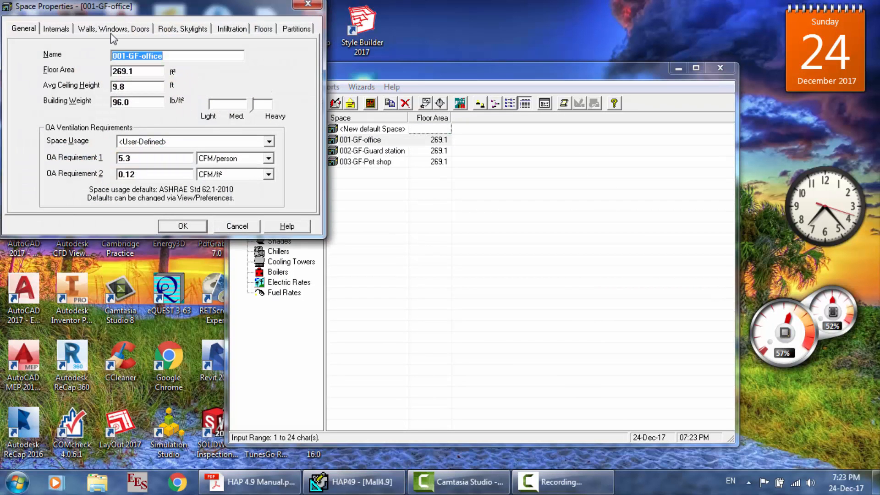
{"action": "left_click", "coordinate": [56, 28]}
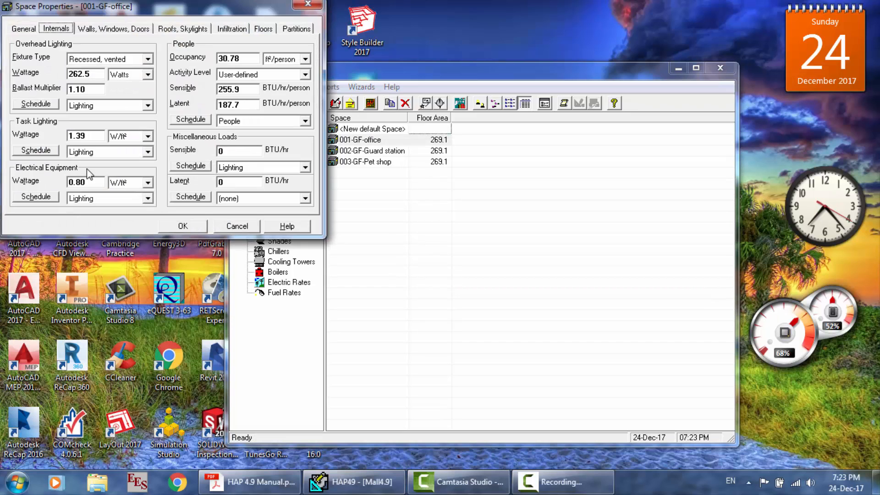
{"action": "left_click_drag", "start_coordinate": [165, 9], "coordinate": [438, 140]}
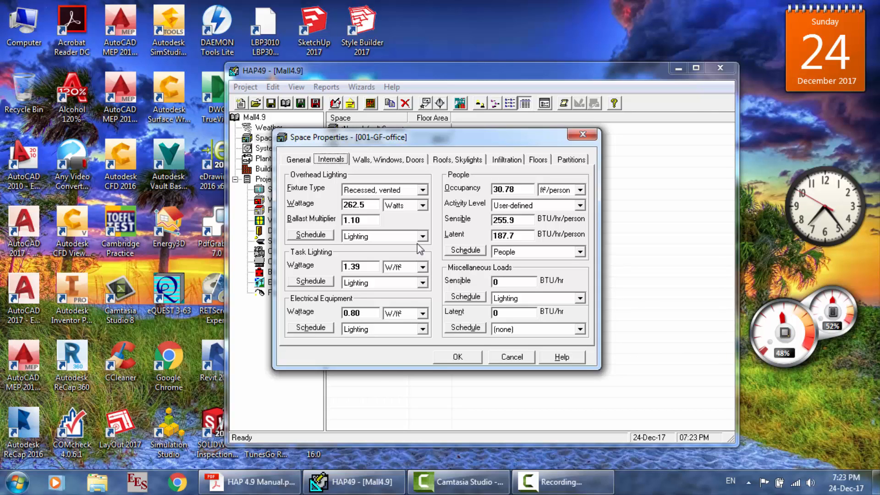
{"action": "left_click", "coordinate": [504, 357]}
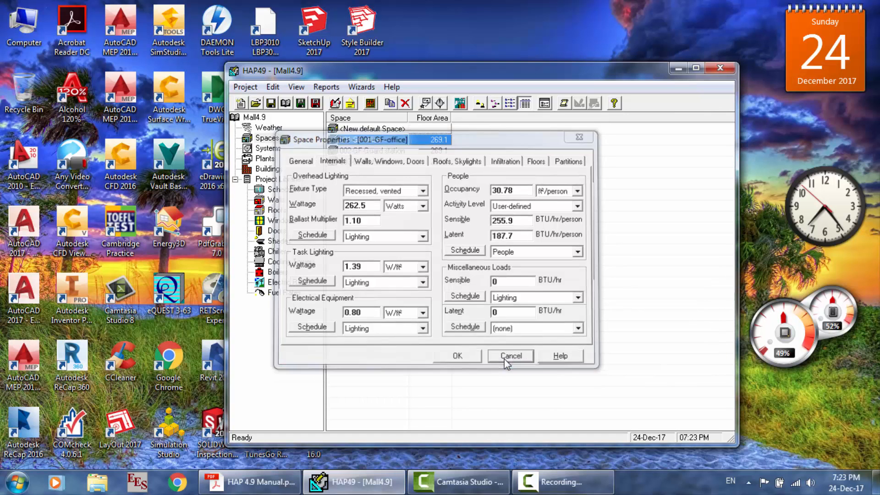
Step: Start a new default building, include the Chiller Plant and the Hot water plant in it, and check its included systems
{"action": "left_click", "coordinate": [273, 168]}
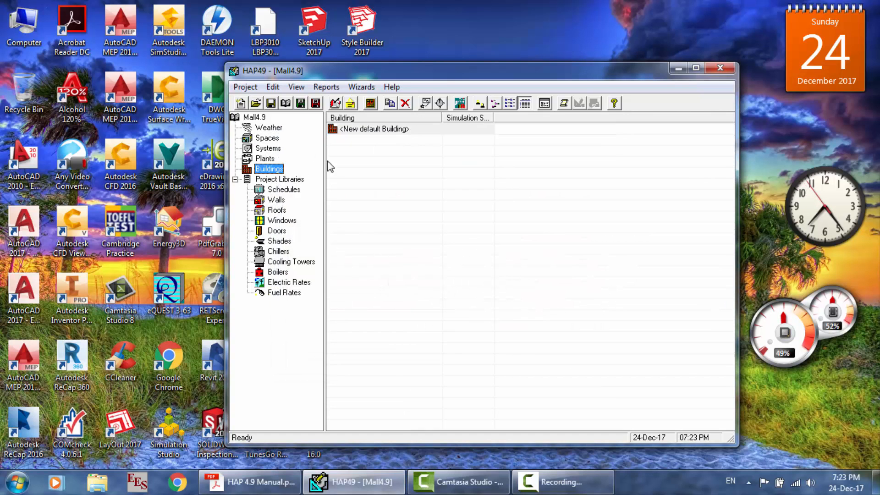
{"action": "left_click", "coordinate": [387, 129]}
{"action": "double_click", "coordinate": [386, 131]}
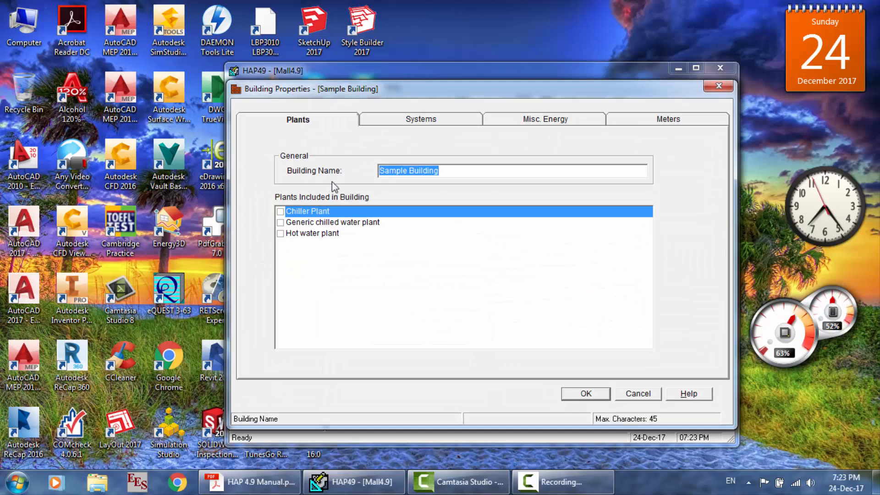
{"action": "left_click", "coordinate": [574, 120]}
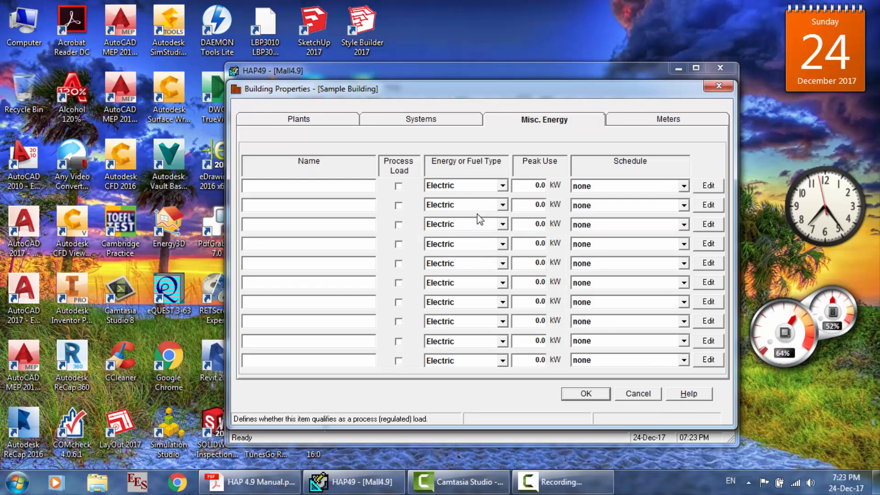
{"action": "left_click", "coordinate": [265, 122]}
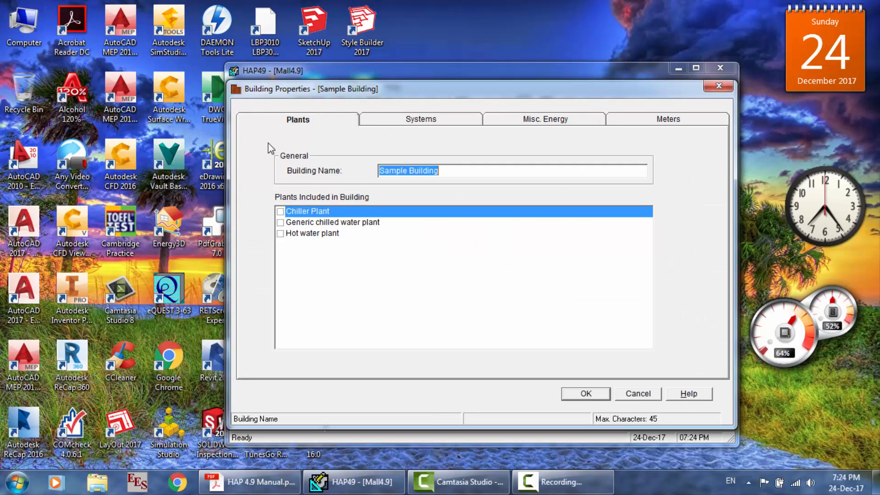
{"action": "left_click", "coordinate": [280, 211]}
{"action": "left_click", "coordinate": [280, 234]}
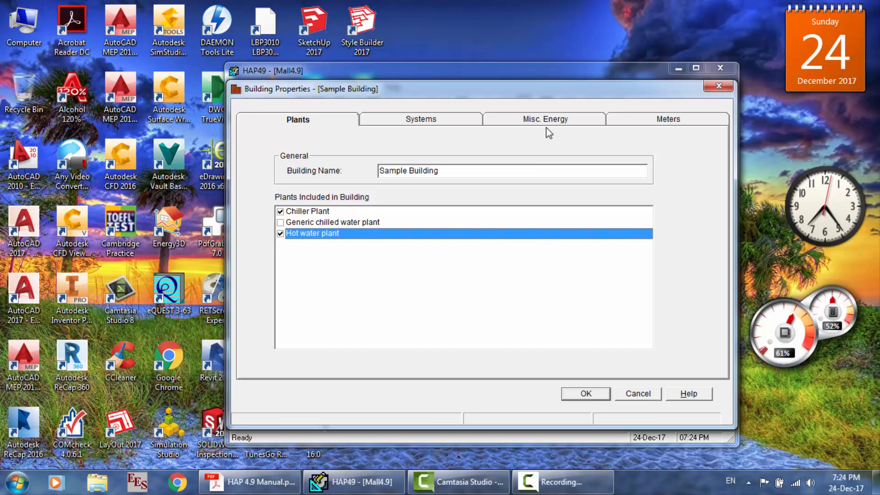
{"action": "left_click", "coordinate": [461, 120]}
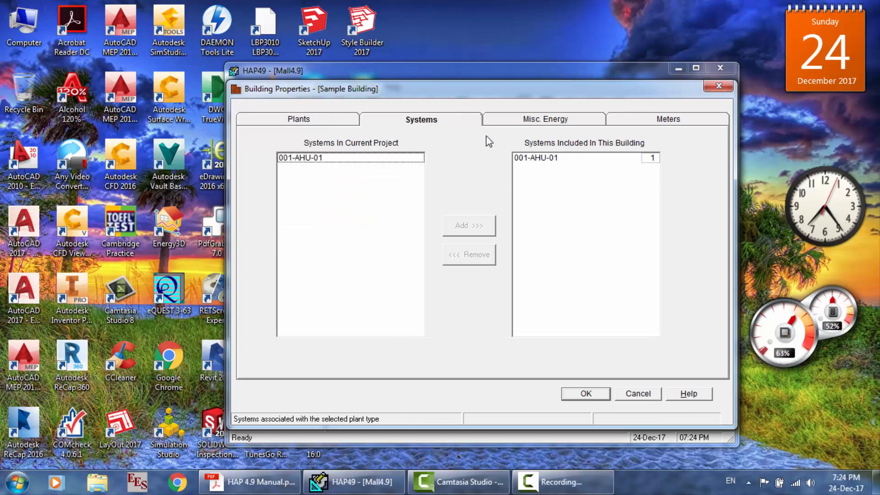
Step: Add a miscellaneous energy item named Electrical equipment to the building and mark it as a process load
{"action": "left_click", "coordinate": [534, 123]}
{"action": "left_click", "coordinate": [324, 186]}
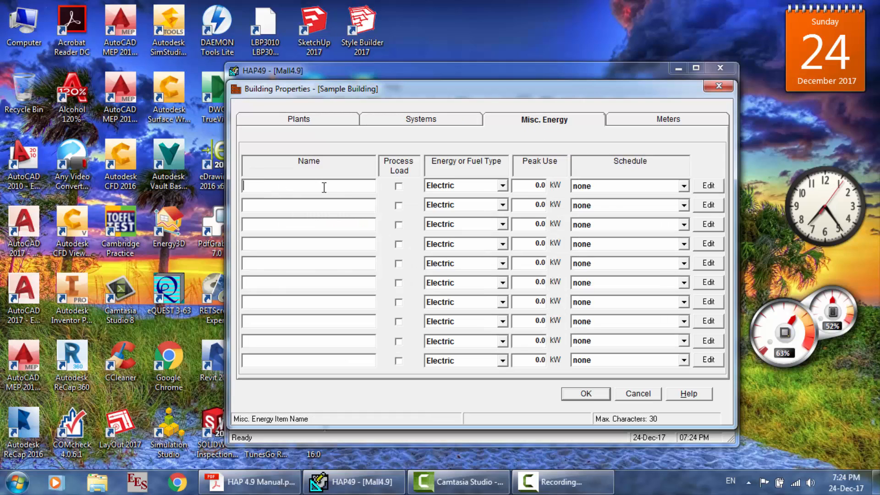
{"action": "type", "text": "Electric"}
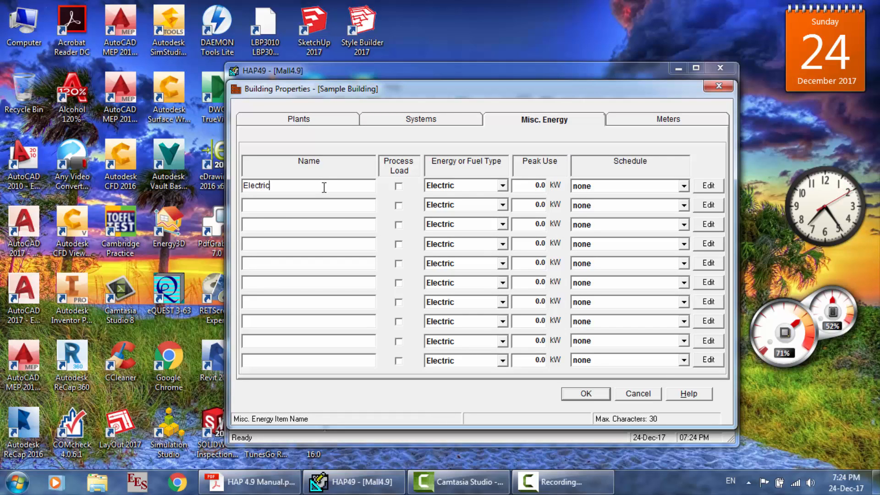
{"action": "type", "text": "al equipment"}
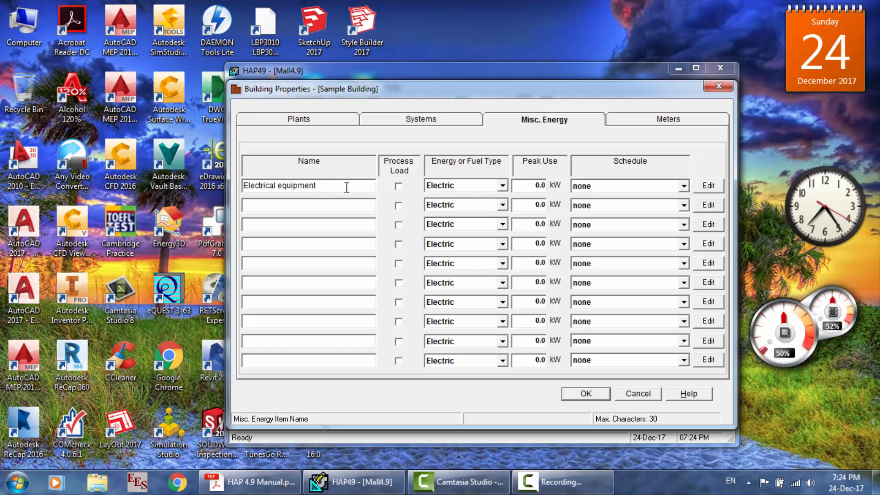
{"action": "key", "text": "F1"}
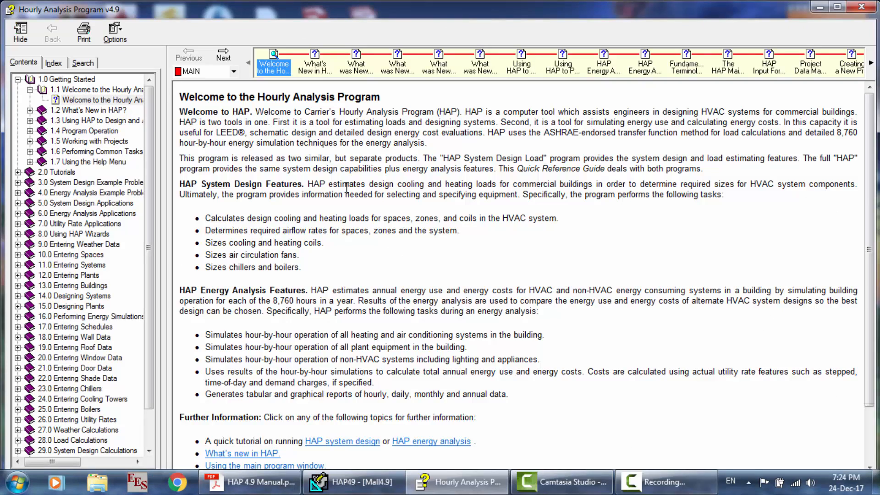
{"action": "left_click", "coordinate": [864, 10]}
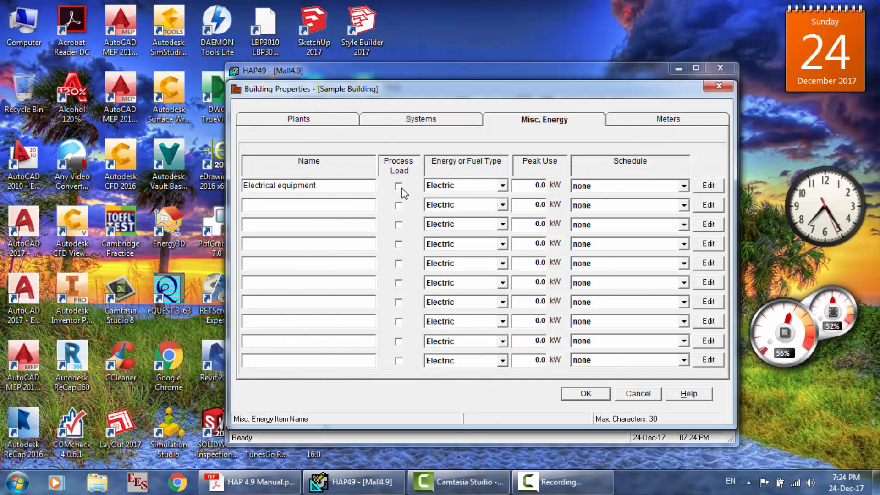
{"action": "left_click", "coordinate": [398, 186]}
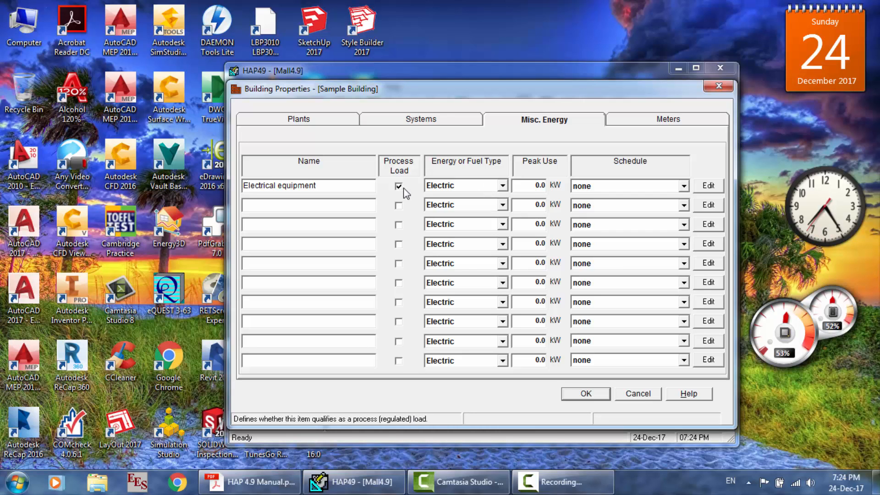
Step: Consult the HAP help topic on the building form's Misc. Energy tab, examining how the Process input is defined
{"action": "key", "text": "F1"}
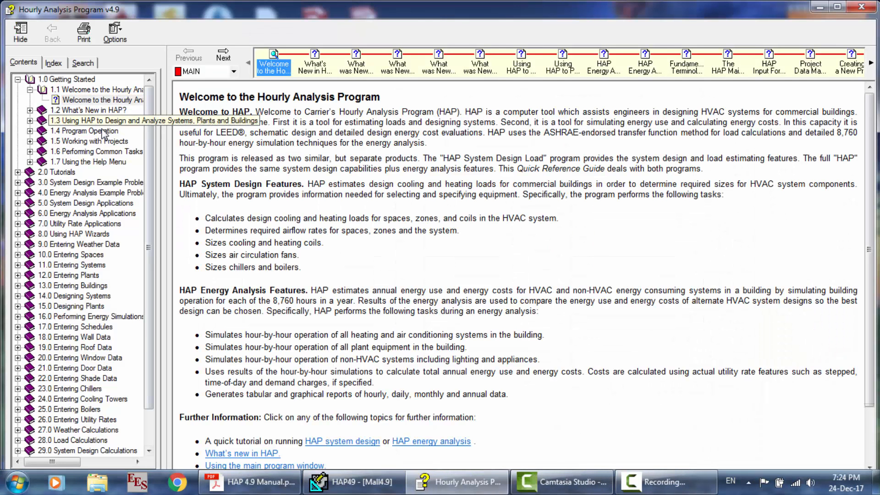
{"action": "left_click_drag", "start_coordinate": [152, 249], "coordinate": [155, 354]}
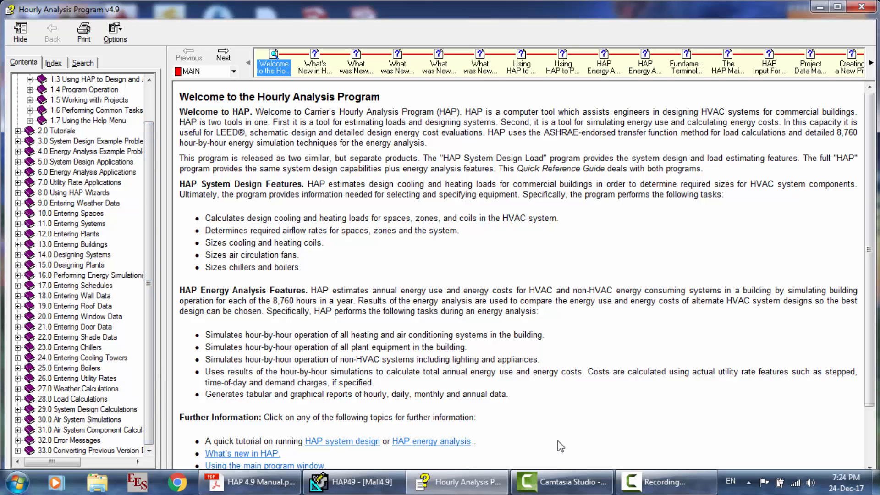
{"action": "left_click", "coordinate": [655, 481]}
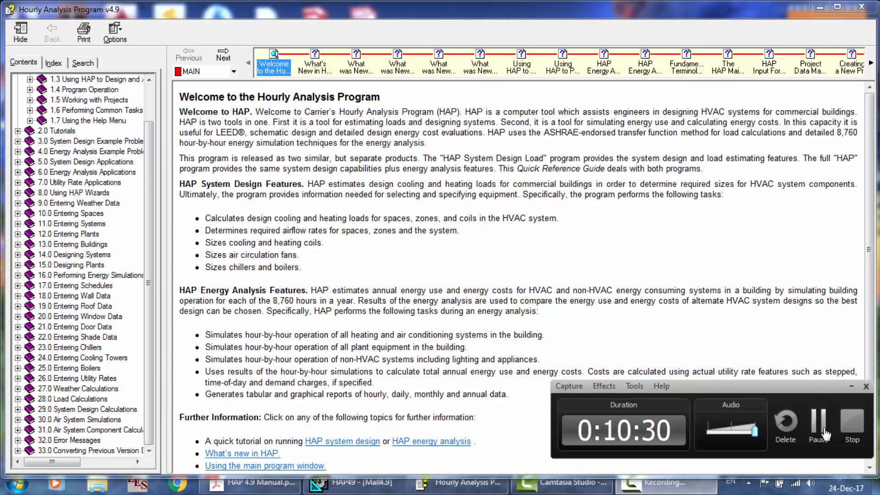
{"action": "left_click", "coordinate": [824, 408]}
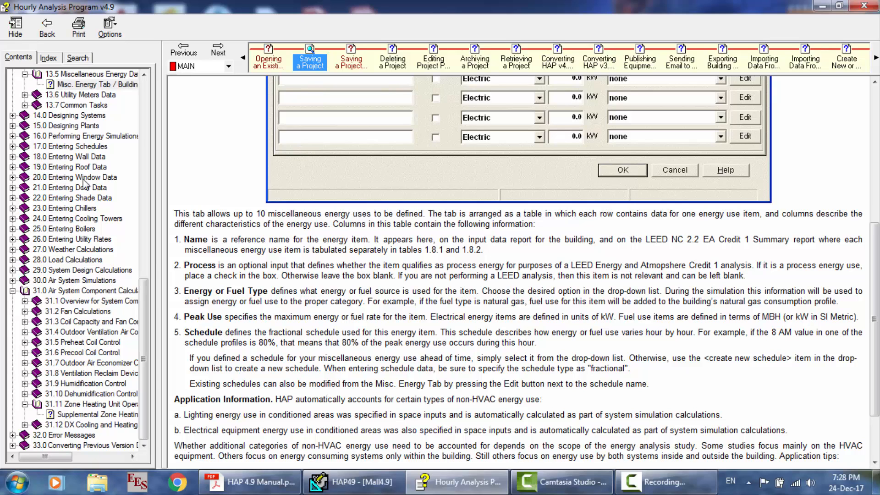
{"action": "left_click_drag", "start_coordinate": [219, 266], "coordinate": [516, 278]}
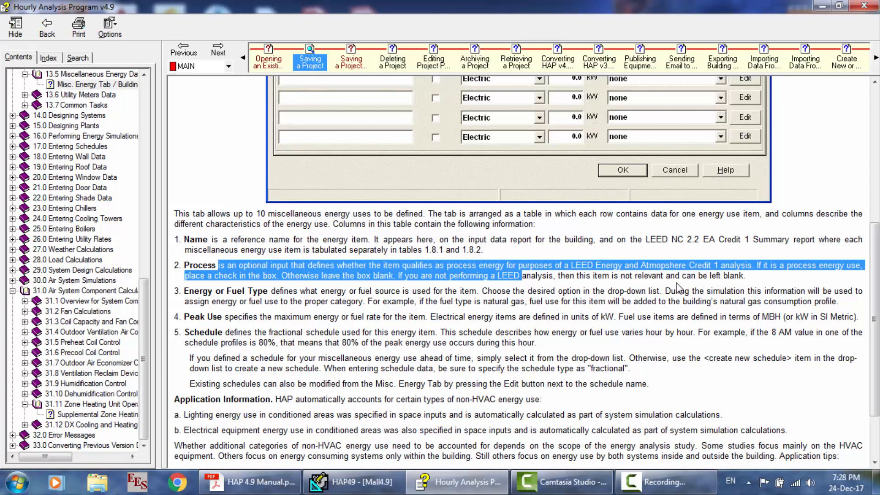
Step: Return to the Sample Building's properties in HAP and mark the Electrical equipment energy item as a process load
{"action": "left_click", "coordinate": [357, 482]}
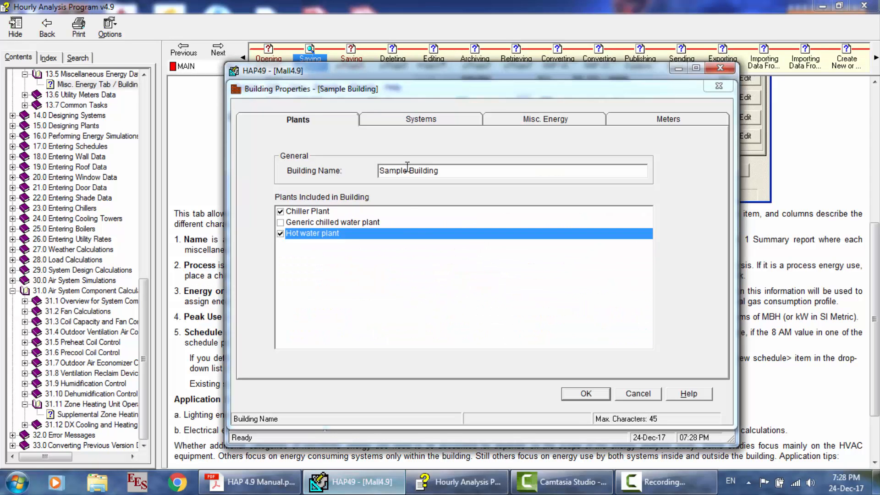
{"action": "left_click", "coordinate": [418, 120]}
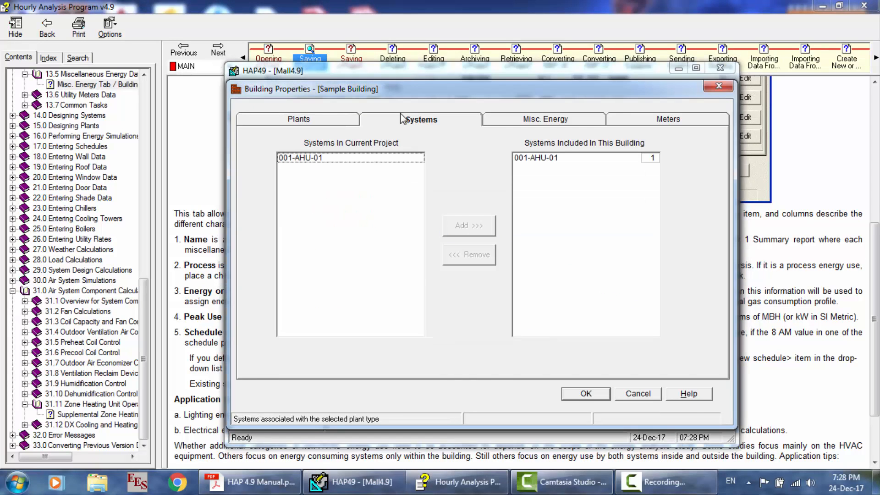
{"action": "left_click", "coordinate": [522, 120]}
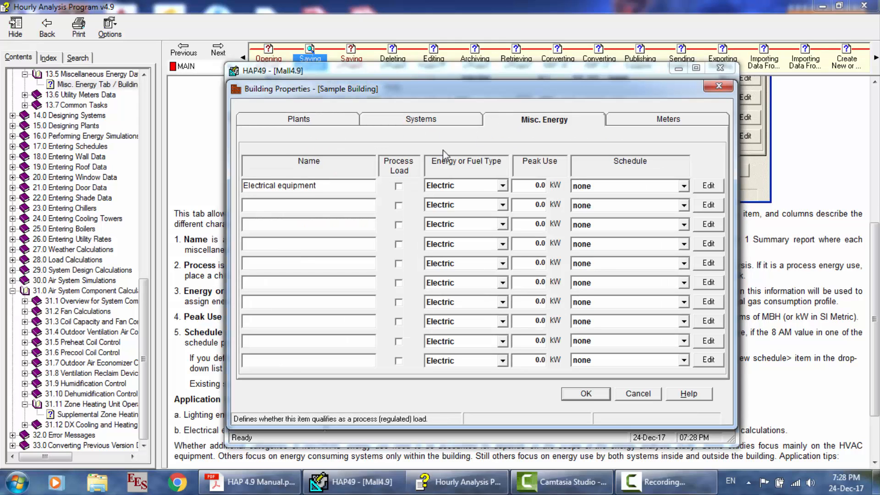
{"action": "left_click", "coordinate": [398, 185]}
Step: Recheck which plants and air systems are included in the building
{"action": "left_click", "coordinate": [398, 118]}
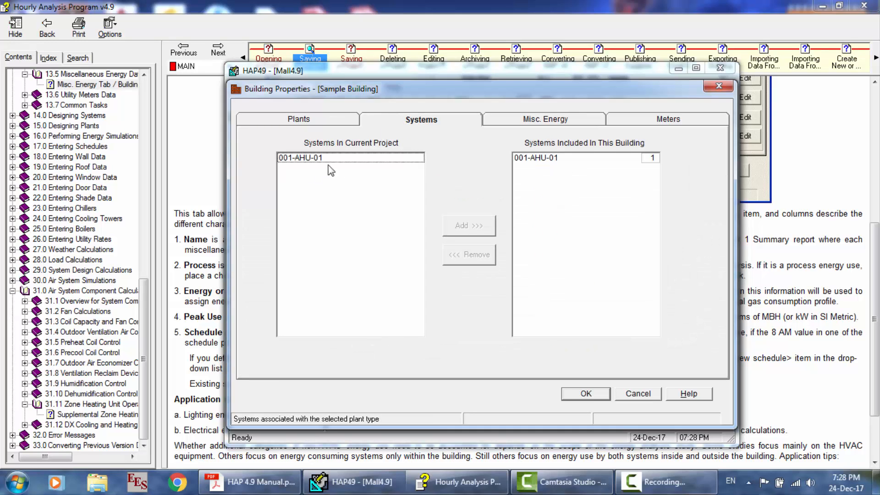
{"action": "left_click", "coordinate": [307, 123]}
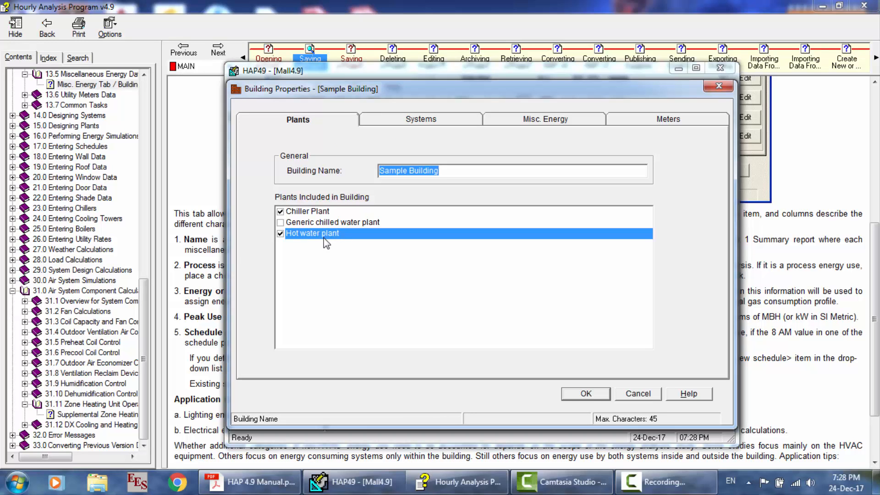
{"action": "left_click", "coordinate": [415, 123]}
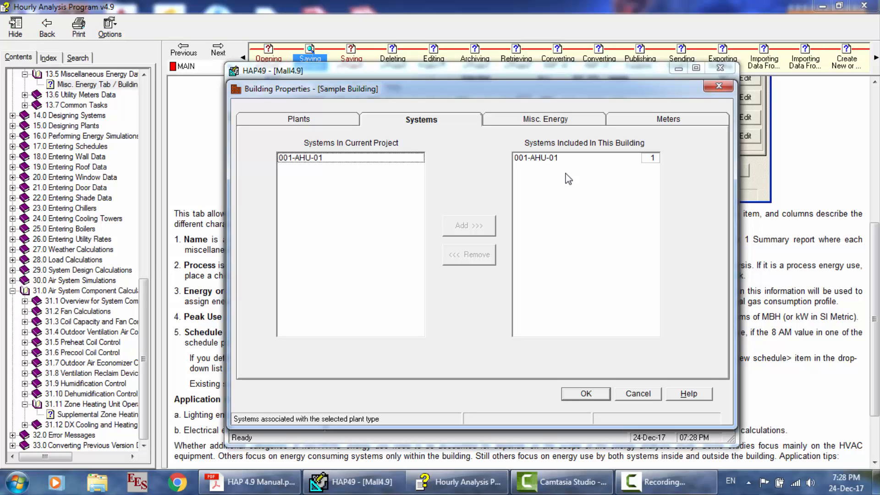
Step: Return to the HAP help window and read the application information on miscellaneous energy use
{"action": "left_click", "coordinate": [784, 331]}
{"action": "scroll", "coordinate": [302, 415], "scroll_direction": "down", "scroll_amount": 2}
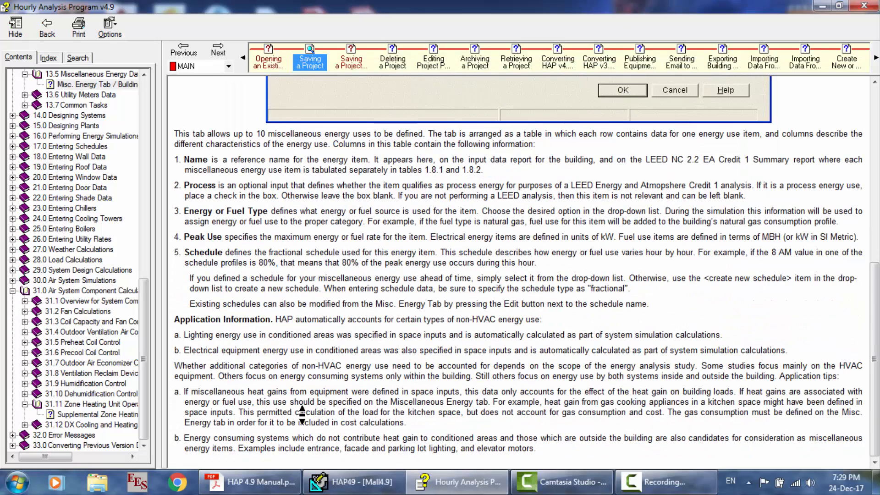
{"action": "scroll", "coordinate": [302, 414], "scroll_direction": "up", "scroll_amount": 3}
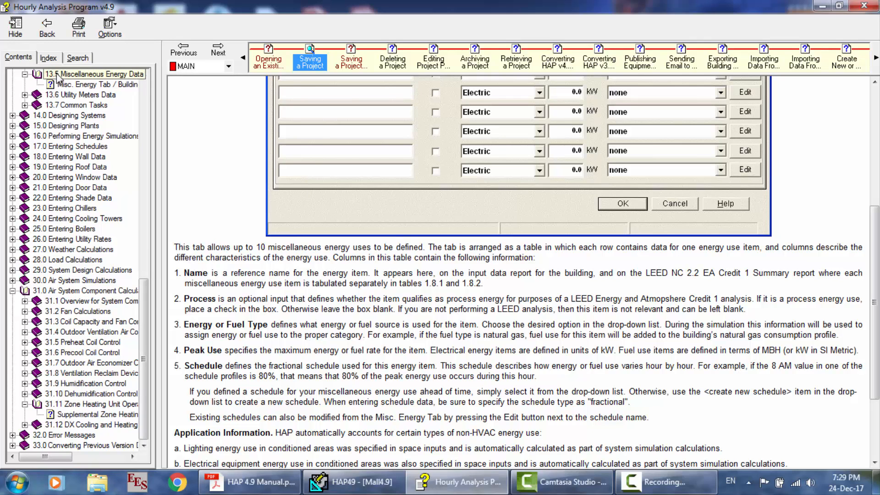
Step: Read the help topic on the building form's Systems tab, focusing on systems without plants, and reopen the Misc. Energy topic
{"action": "scroll", "coordinate": [147, 310], "scroll_direction": "up", "scroll_amount": 2}
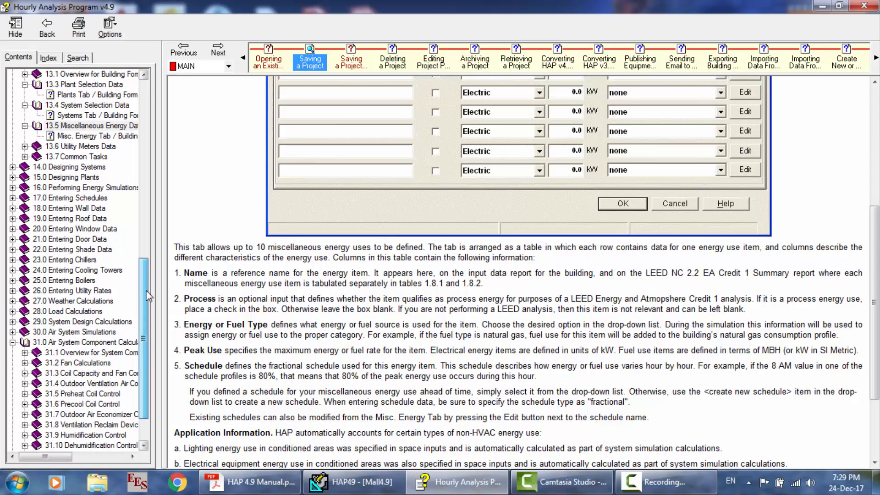
{"action": "left_click", "coordinate": [100, 115]}
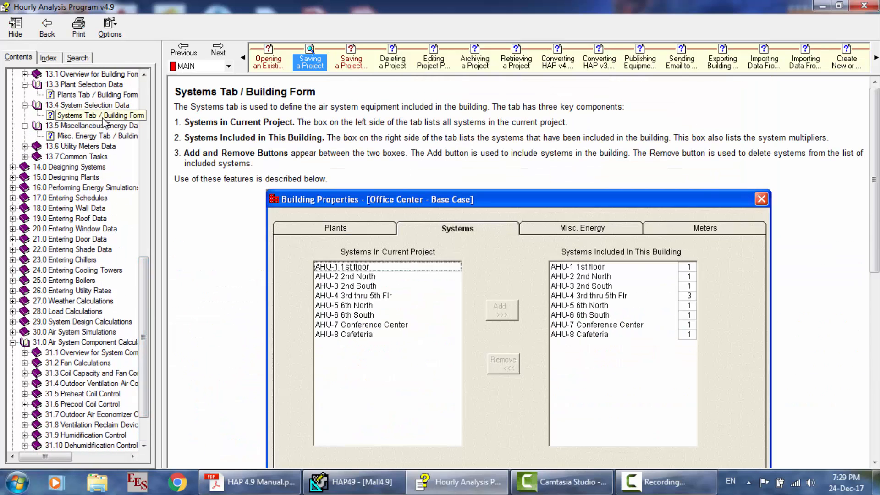
{"action": "scroll", "coordinate": [280, 358], "scroll_direction": "down", "scroll_amount": 10}
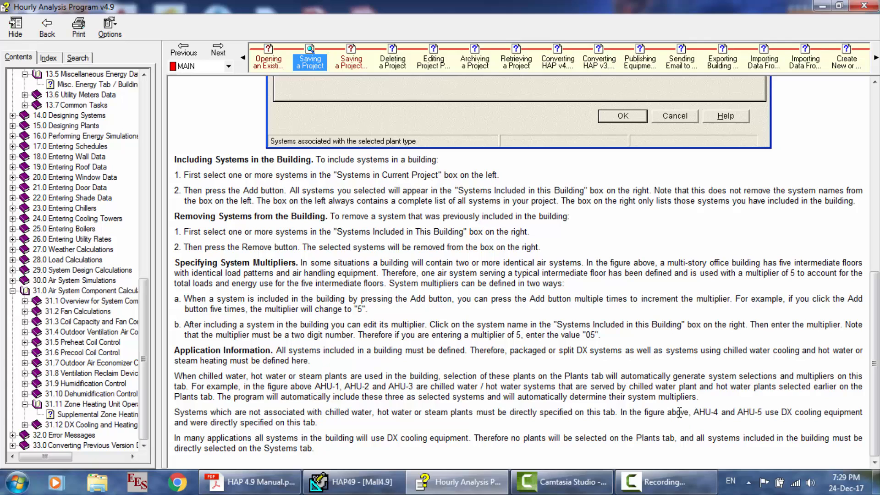
{"action": "left_click_drag", "start_coordinate": [235, 411], "coordinate": [357, 427]}
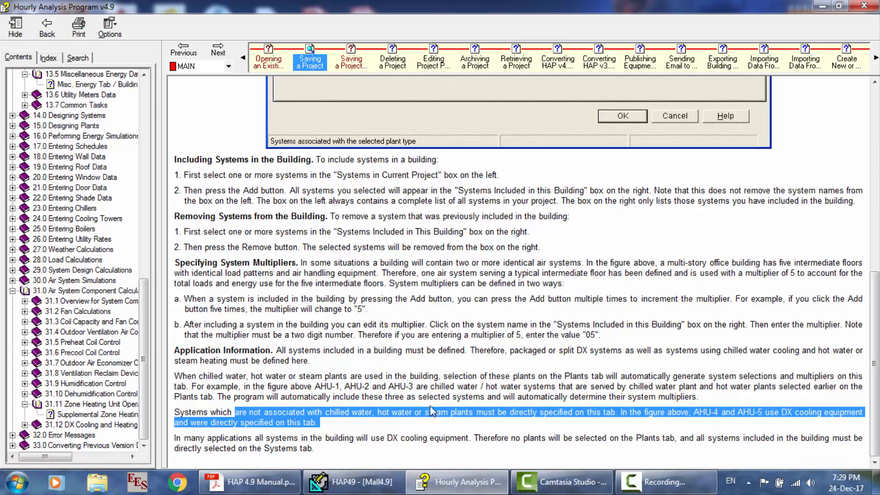
{"action": "scroll", "coordinate": [341, 419], "scroll_direction": "up", "scroll_amount": 2}
{"action": "scroll", "coordinate": [342, 419], "scroll_direction": "up", "scroll_amount": 4}
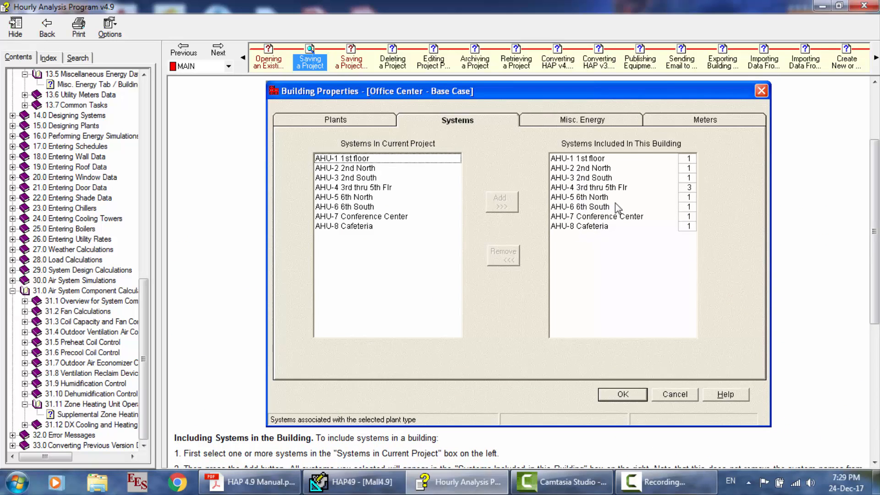
{"action": "scroll", "coordinate": [615, 203], "scroll_direction": "down", "scroll_amount": 1}
{"action": "left_click", "coordinate": [109, 86]}
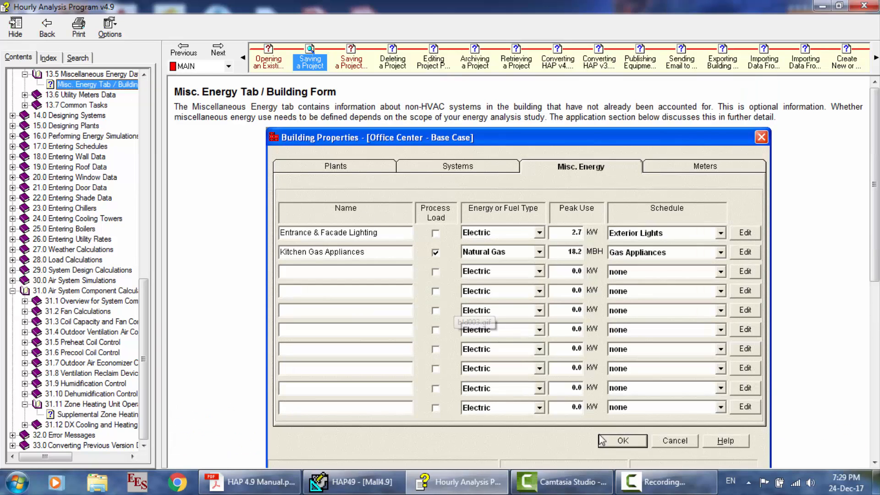
Step: Return to the building's miscellaneous energy inputs in HAP and examine the fuel types for Electrical equipment, keeping Electric
{"action": "left_click", "coordinate": [375, 472]}
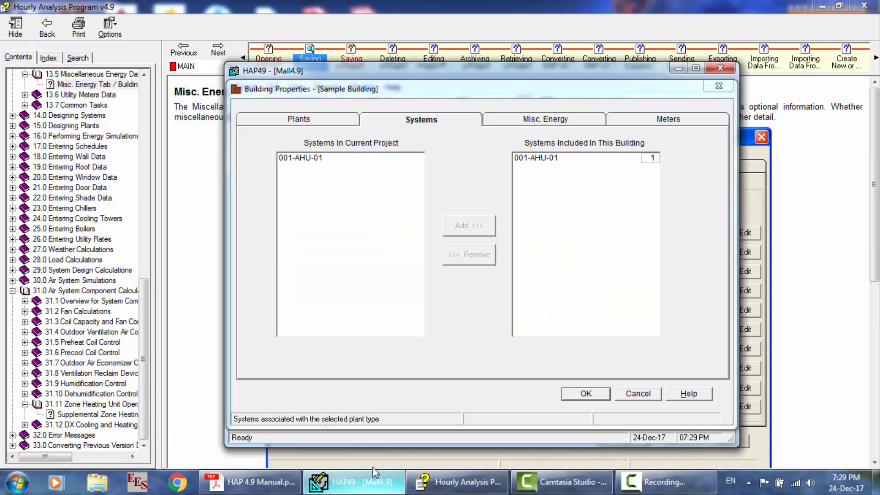
{"action": "left_click", "coordinate": [545, 120]}
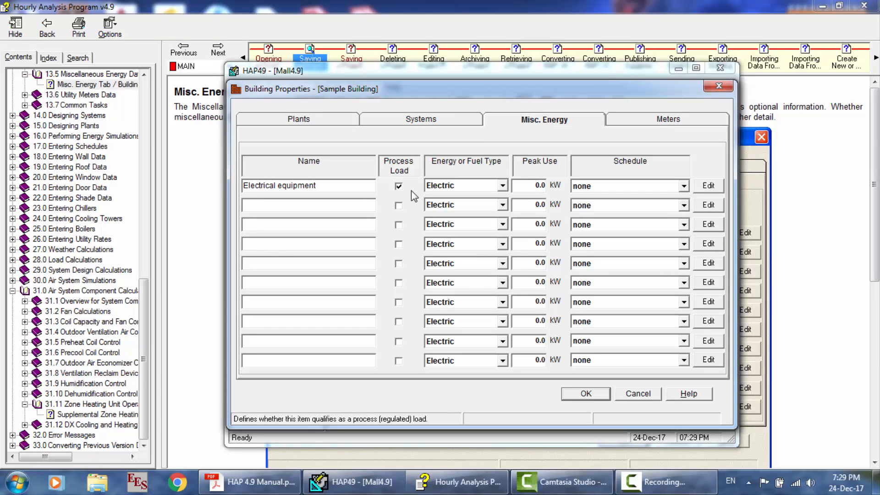
{"action": "left_click", "coordinate": [502, 186]}
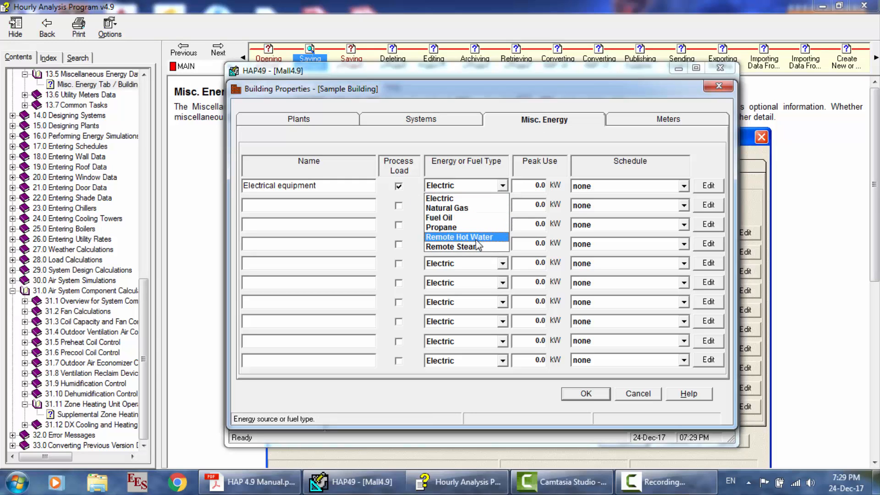
{"action": "left_click", "coordinate": [474, 175]}
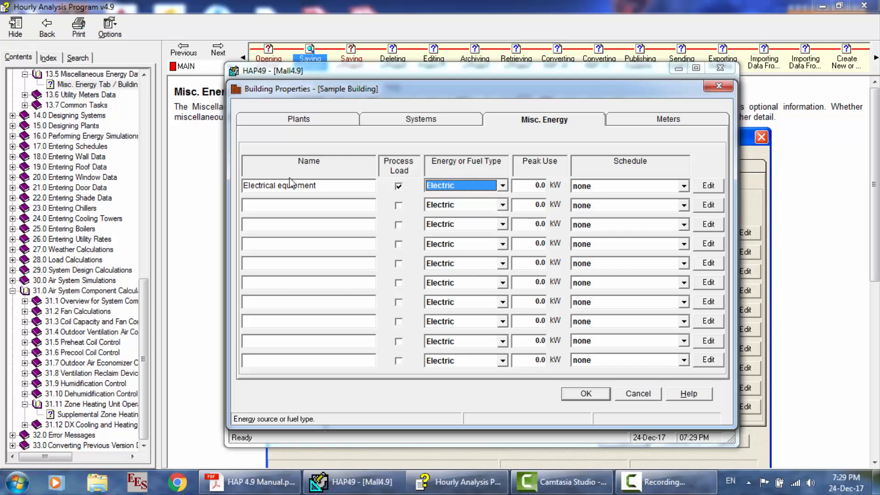
{"action": "left_click", "coordinate": [292, 207]}
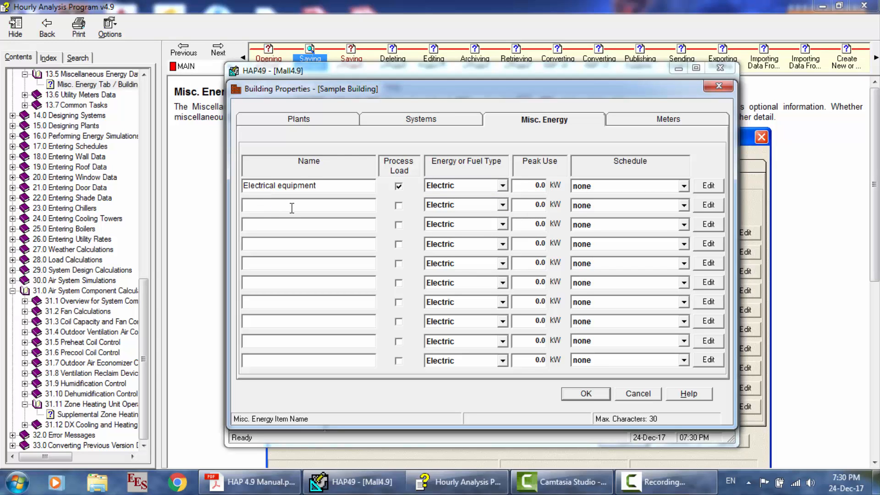
Step: Give Electrical equipment a peak use of 1 kW and the Lighting schedule, dismissing the Windows color scheme prompt with the current scheme kept
{"action": "left_click", "coordinate": [524, 185]}
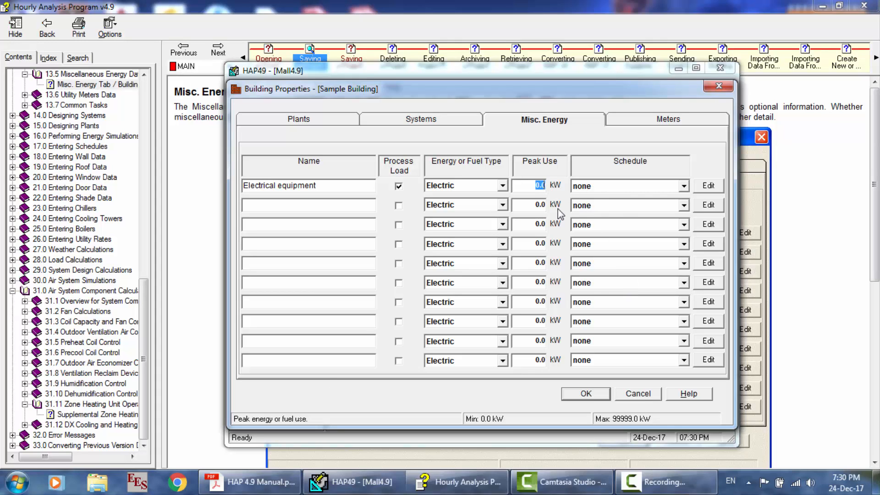
{"action": "type", "text": "1"}
{"action": "left_click", "coordinate": [683, 188]}
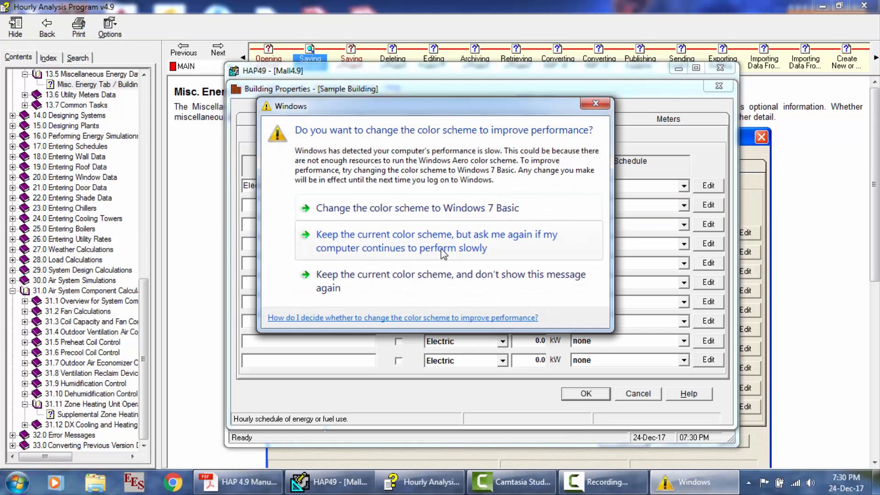
{"action": "left_click", "coordinate": [416, 278]}
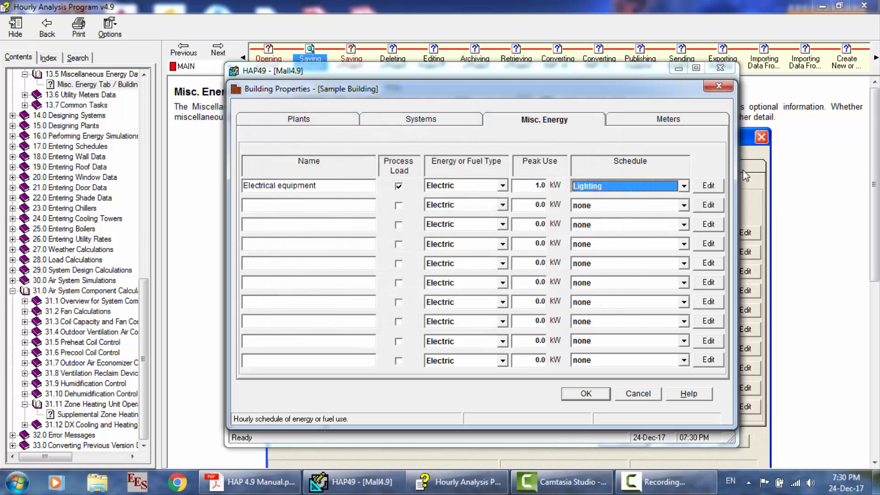
Step: Examine the Lighting schedule's hourly profiles and assignments, and close it without saving
{"action": "left_click", "coordinate": [709, 186]}
{"action": "left_click", "coordinate": [397, 152]}
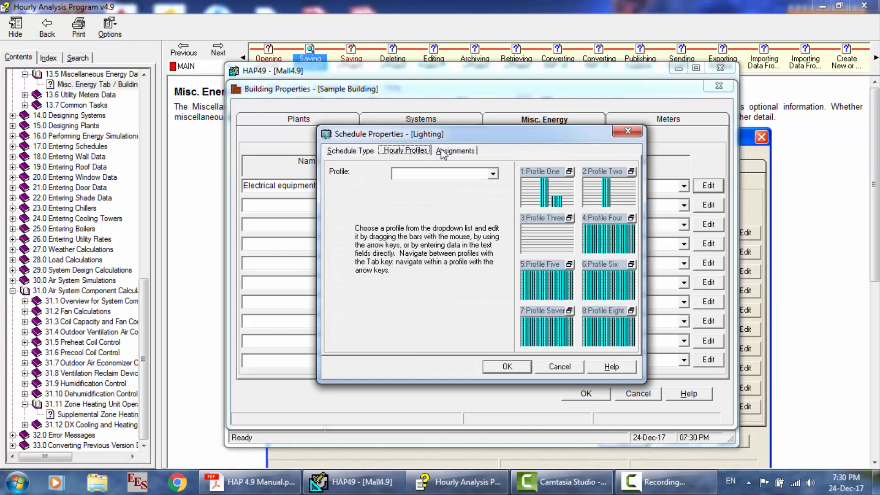
{"action": "left_click", "coordinate": [477, 152]}
{"action": "left_click", "coordinate": [559, 367]}
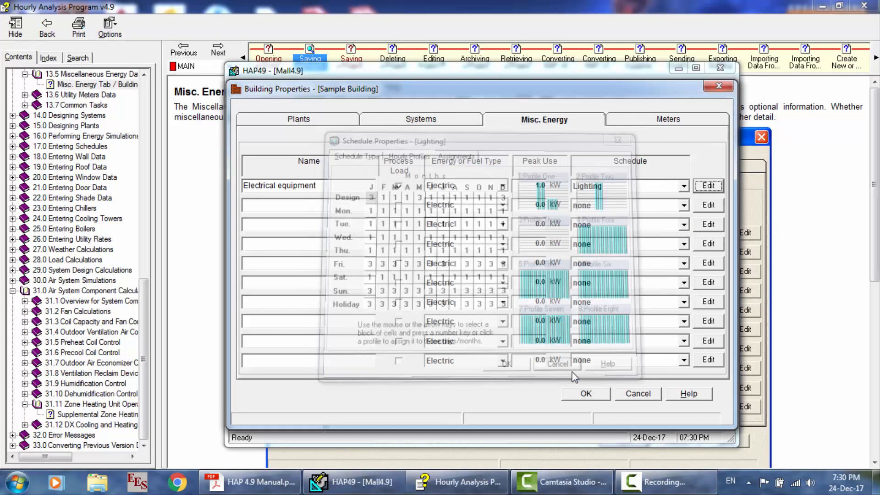
Step: Add a process-load energy item named Lighting with a peak use of 3 kW and the Lighting schedule
{"action": "left_click", "coordinate": [337, 202]}
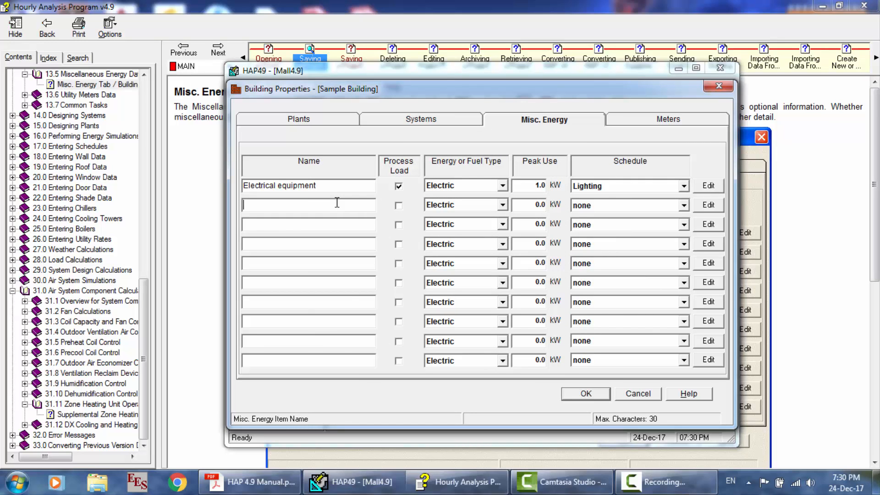
{"action": "type", "text": "Lighting"}
{"action": "left_click", "coordinate": [397, 206]}
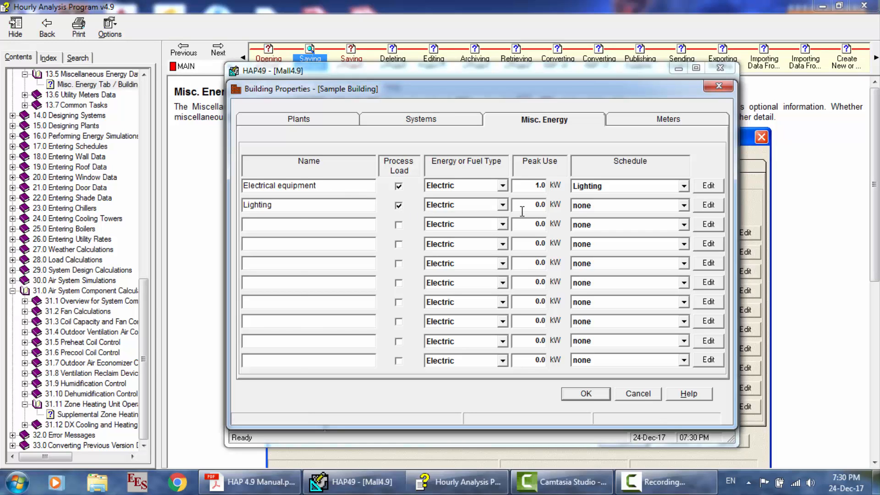
{"action": "left_click", "coordinate": [537, 206]}
{"action": "type", "text": "3"}
{"action": "left_click", "coordinate": [610, 207]}
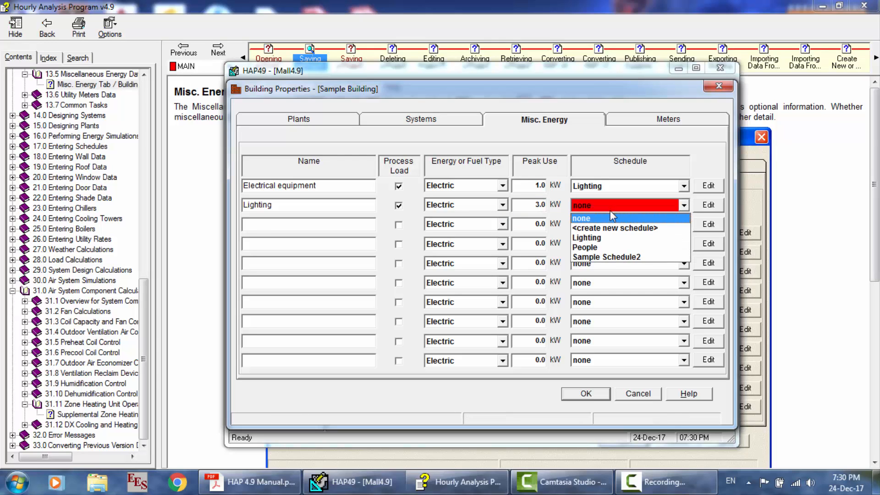
{"action": "left_click", "coordinate": [612, 236]}
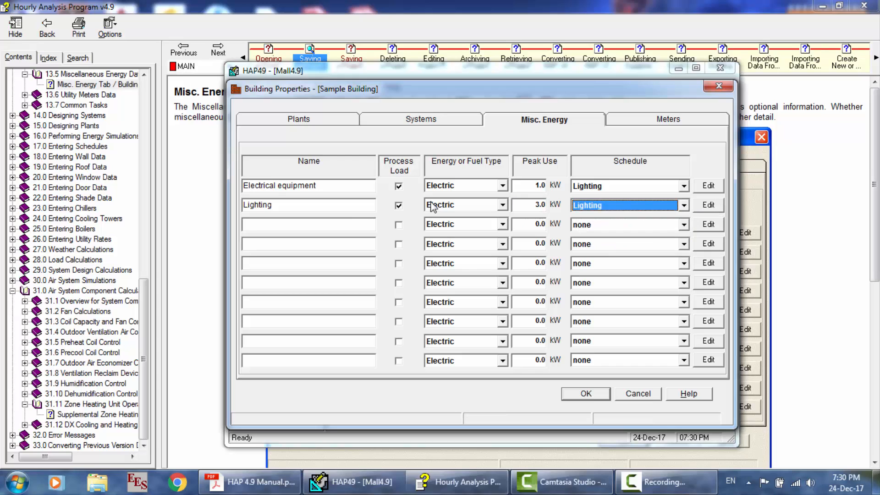
Step: Add a process-load energy item named Natural gas for boiler with Natural Gas fuel, a peak use of 2 MBH and the People schedule
{"action": "left_click", "coordinate": [338, 224]}
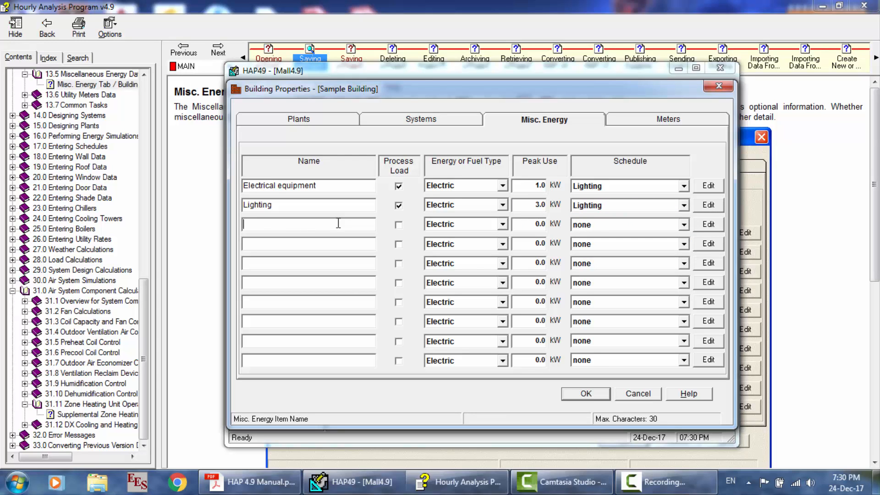
{"action": "type", "text": "Natural gas for boiler"}
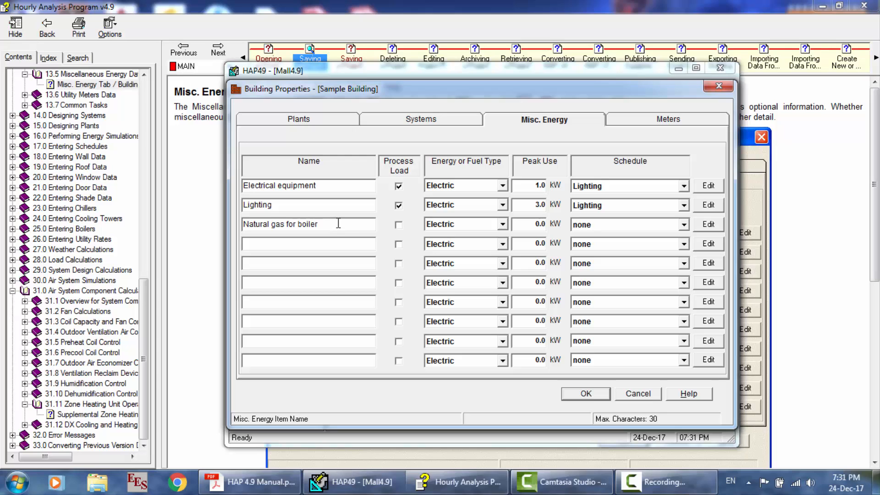
{"action": "left_click", "coordinate": [403, 222]}
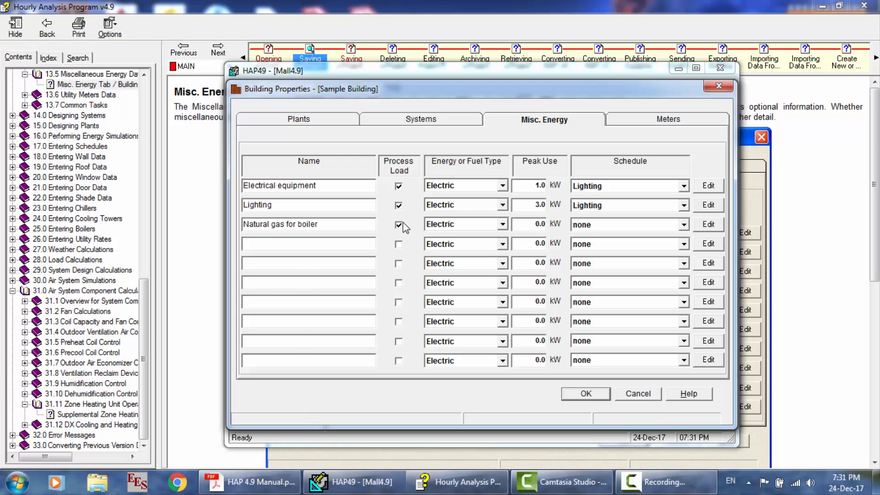
{"action": "left_click", "coordinate": [500, 225]}
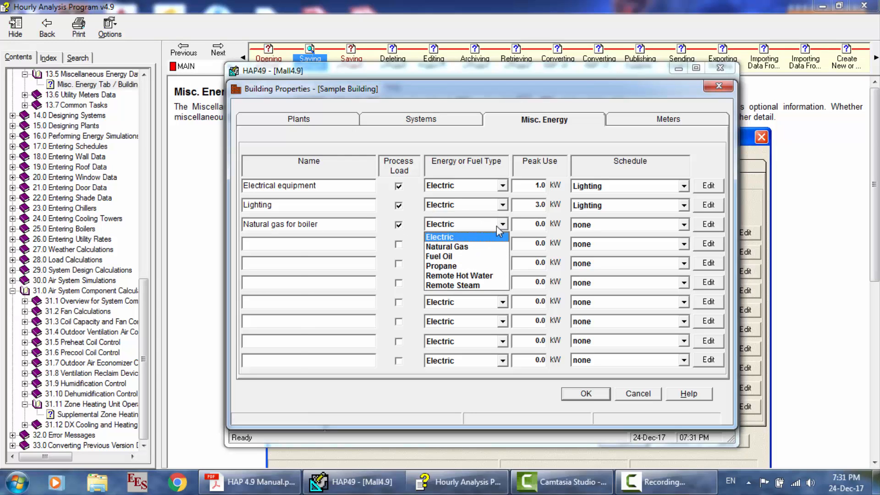
{"action": "left_click", "coordinate": [464, 247]}
{"action": "left_click", "coordinate": [464, 245]}
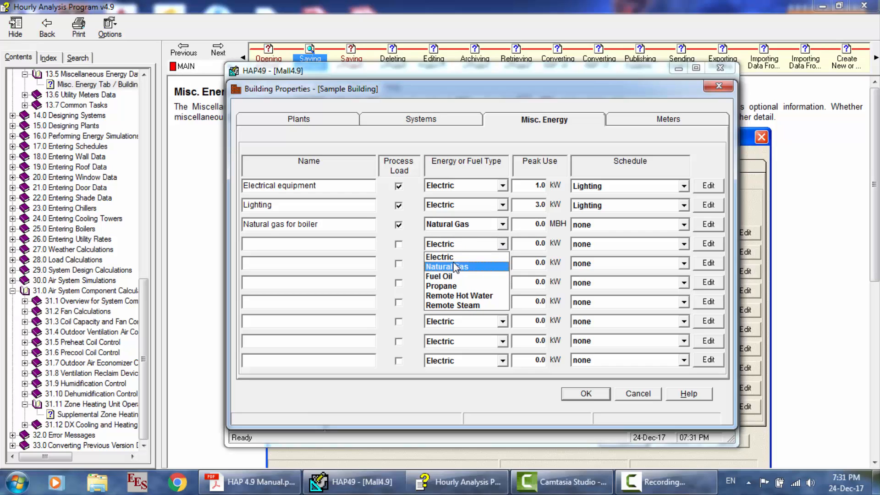
{"action": "left_click", "coordinate": [458, 265]}
{"action": "left_click", "coordinate": [534, 225]}
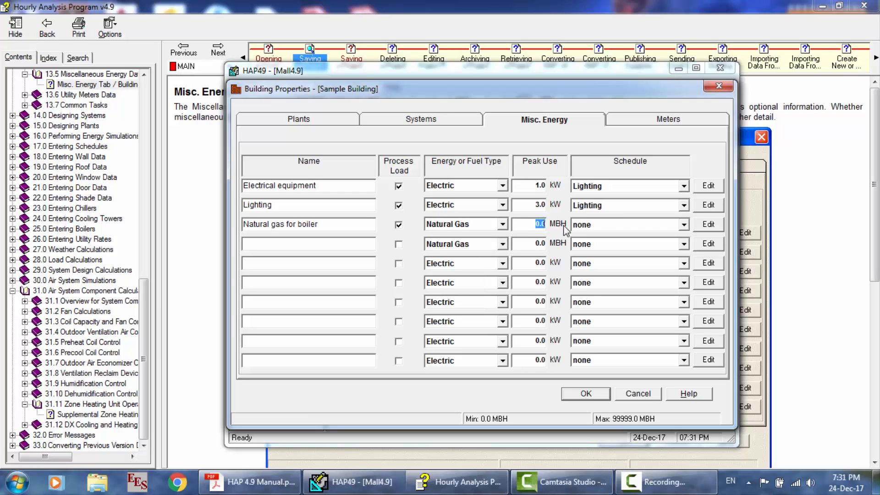
{"action": "type", "text": "2"}
{"action": "left_click", "coordinate": [683, 224]}
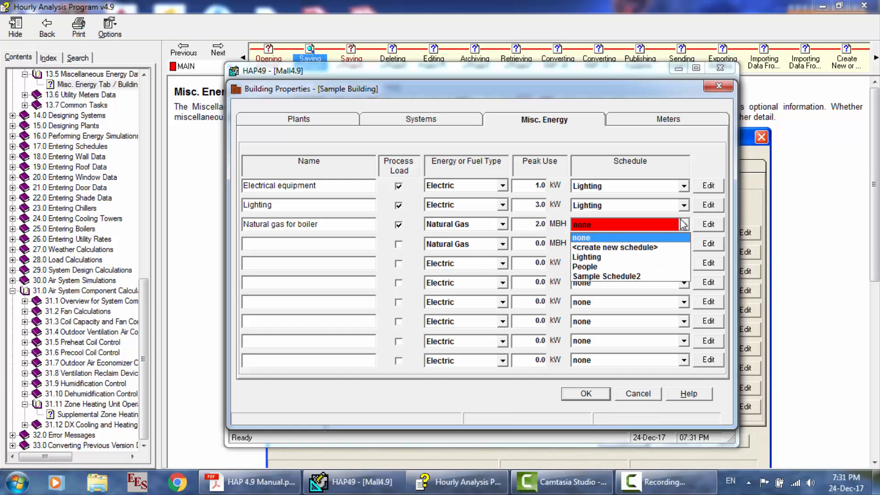
{"action": "left_click", "coordinate": [602, 266]}
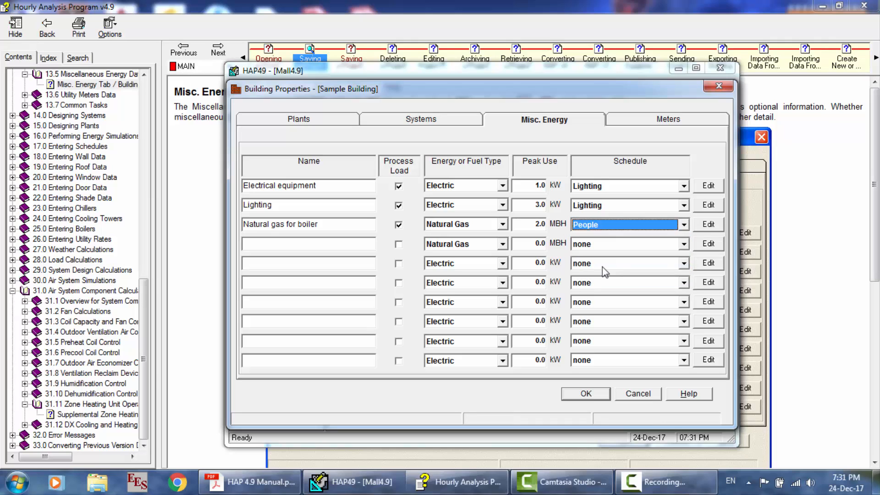
Step: Set the energy type of the unnamed fourth miscellaneous energy item back to Electric
{"action": "left_click", "coordinate": [341, 242]}
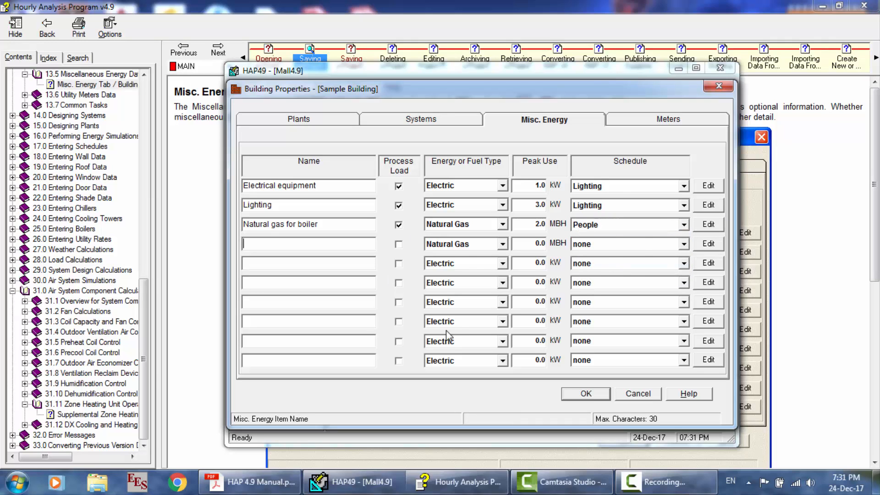
{"action": "left_click", "coordinate": [502, 248]}
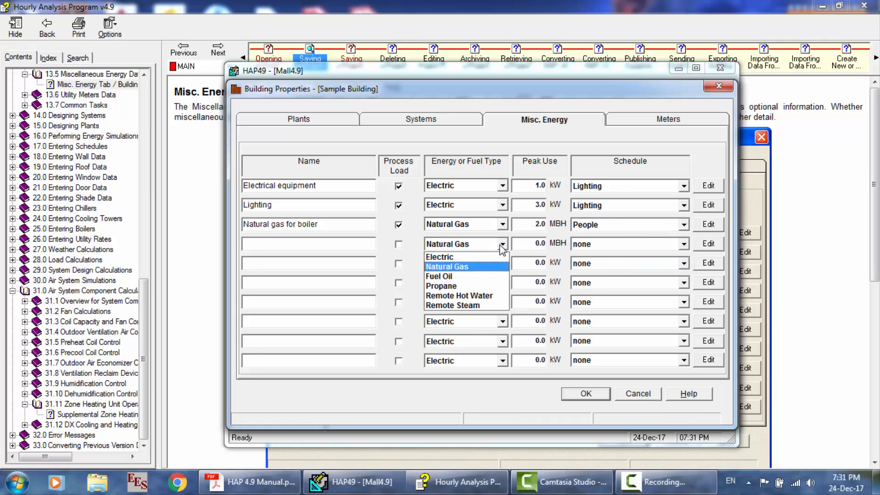
{"action": "left_click", "coordinate": [455, 257]}
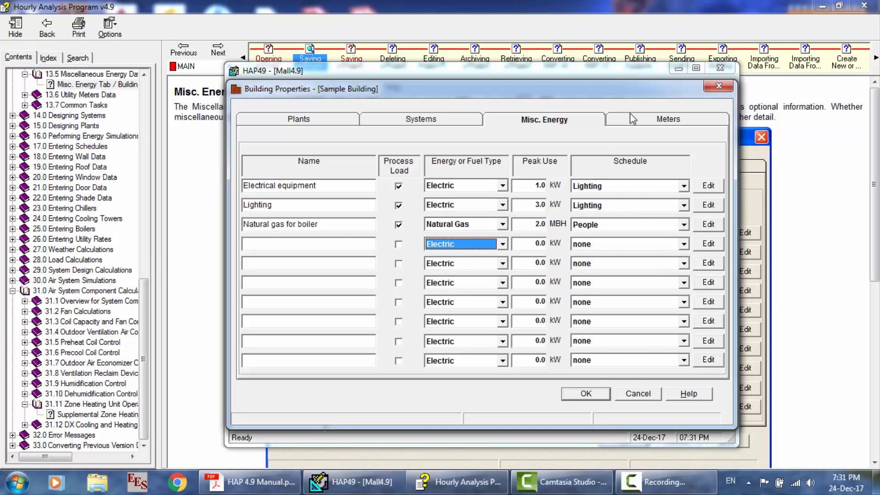
Step: Switch to the HAP help and read the Misc. Energy column definitions and application information
{"action": "middle_click", "coordinate": [773, 364]}
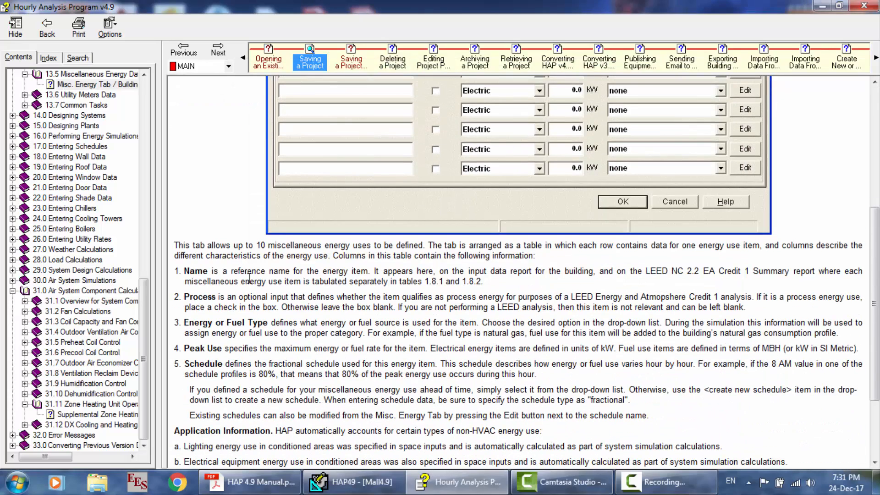
{"action": "scroll", "coordinate": [349, 273], "scroll_direction": "down", "scroll_amount": 1}
{"action": "scroll", "coordinate": [349, 274], "scroll_direction": "down", "scroll_amount": 1}
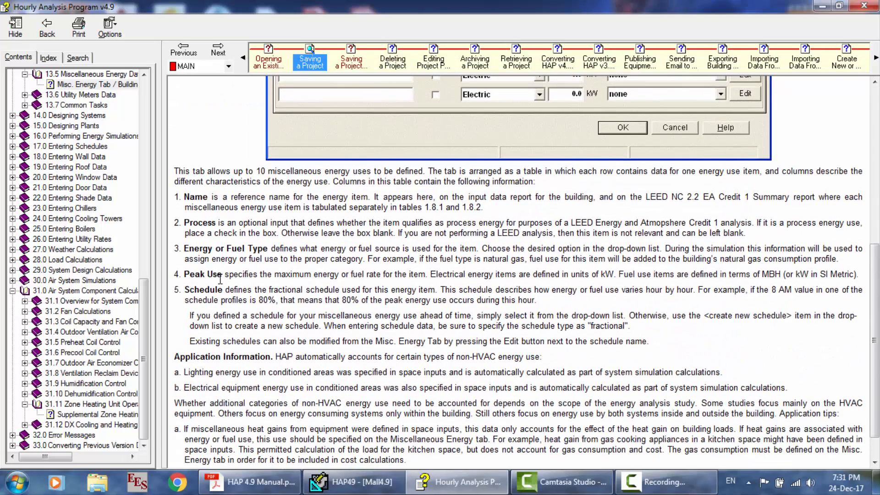
{"action": "left_click_drag", "start_coordinate": [292, 282], "coordinate": [313, 278]}
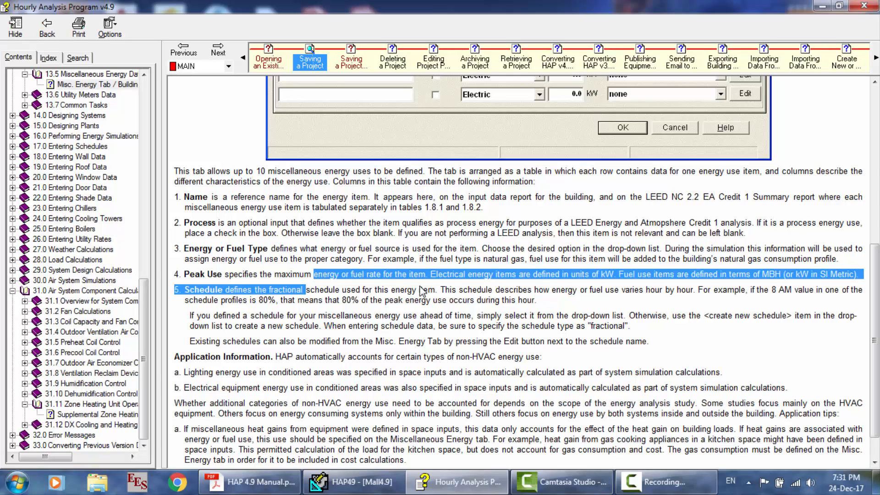
{"action": "left_click", "coordinate": [202, 296]}
{"action": "scroll", "coordinate": [202, 296], "scroll_direction": "down", "scroll_amount": 1}
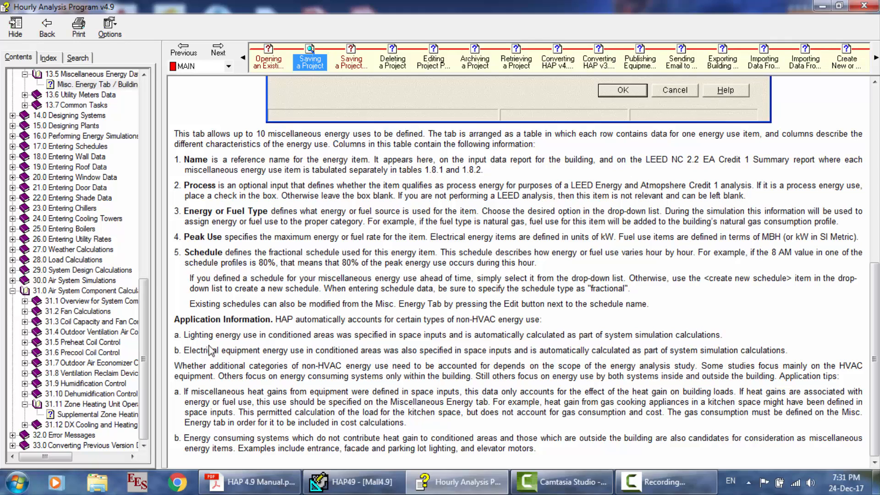
{"action": "left_click", "coordinate": [562, 488]}
{"action": "left_click", "coordinate": [467, 489]}
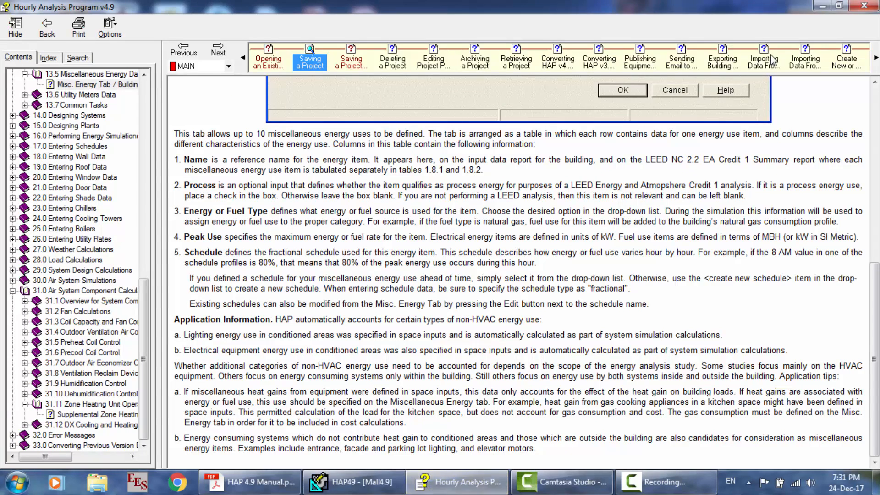
Step: Return to the building in HAP, examine the general electric rate inputs from its meter settings, and close them without saving
{"action": "left_click", "coordinate": [350, 482]}
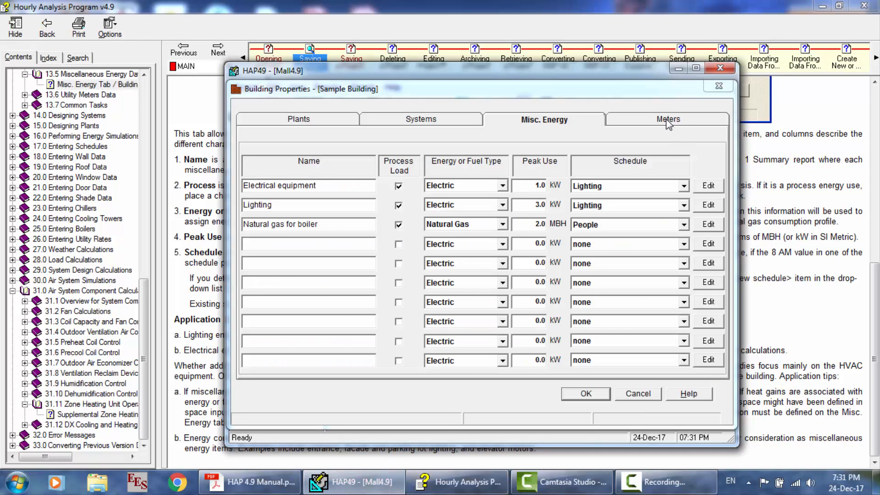
{"action": "left_click", "coordinate": [665, 121]}
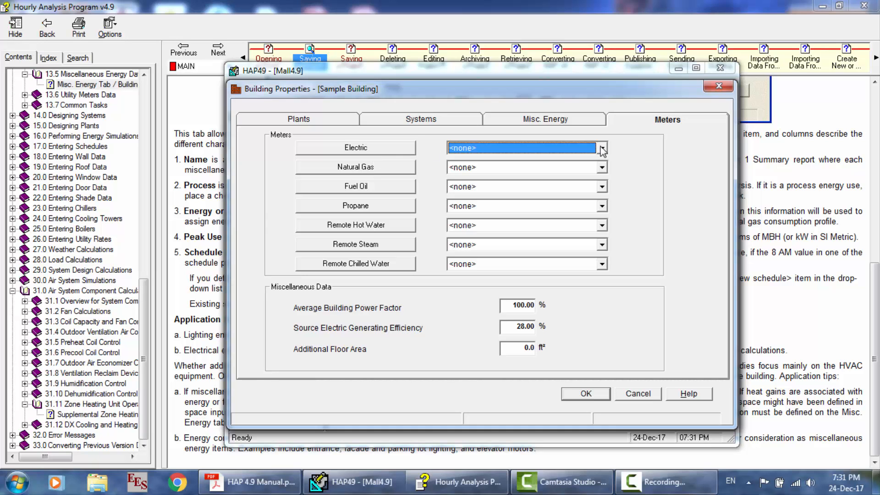
{"action": "left_click", "coordinate": [376, 146]}
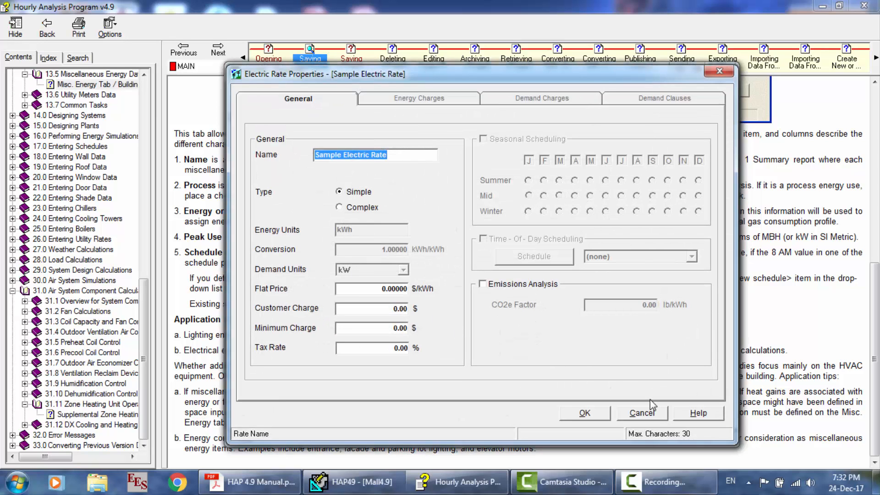
{"action": "left_click", "coordinate": [653, 414]}
Step: Assign Sample Electric Rate to the building's electric meter and Sample Fuel Rate to its natural gas meter
{"action": "left_click", "coordinate": [600, 148]}
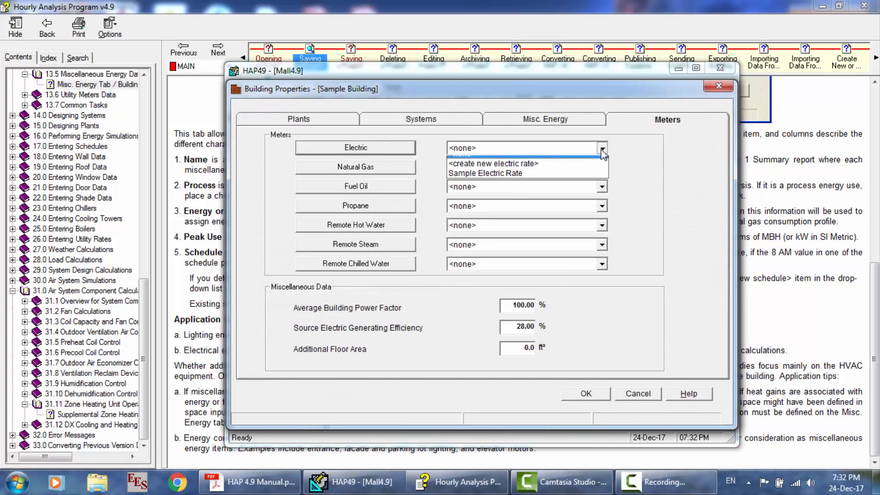
{"action": "left_click", "coordinate": [508, 177]}
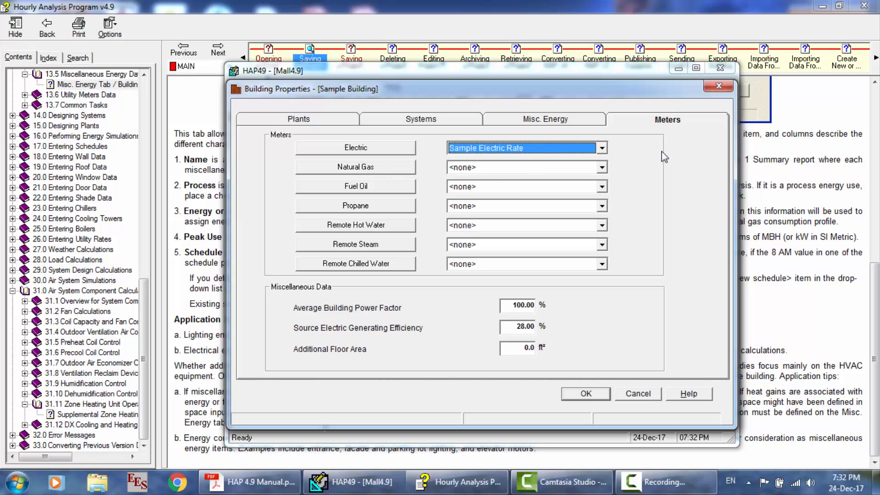
{"action": "left_click", "coordinate": [601, 168]}
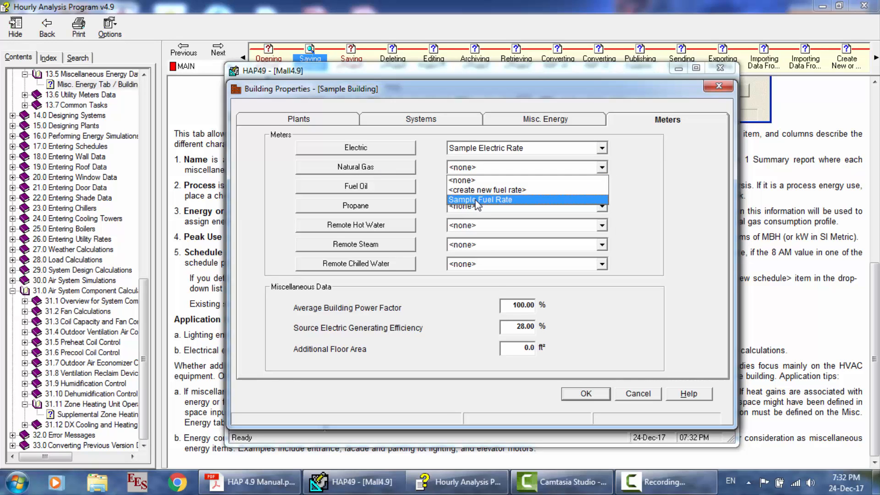
{"action": "left_click", "coordinate": [477, 201]}
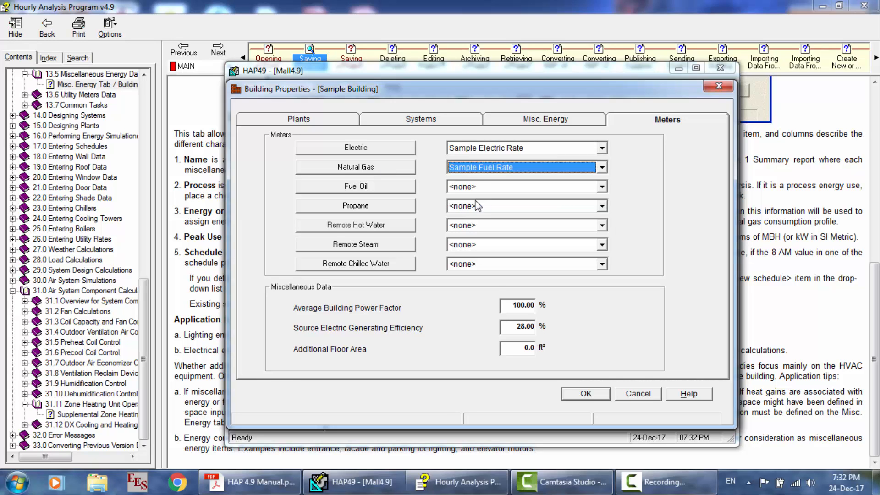
Step: Look at the inputs for creating a new fuel rate, cancel them, and assign Sample Fuel Rate to the fuel oil meter
{"action": "left_click", "coordinate": [601, 187]}
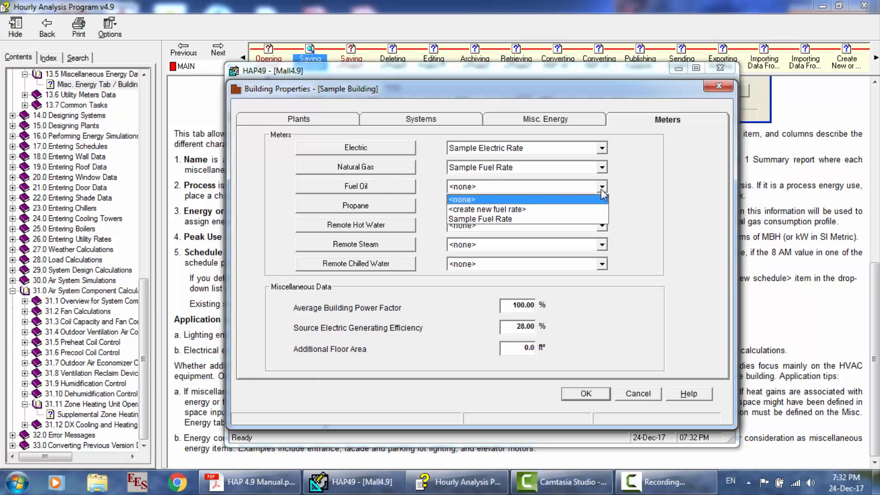
{"action": "left_click", "coordinate": [483, 206]}
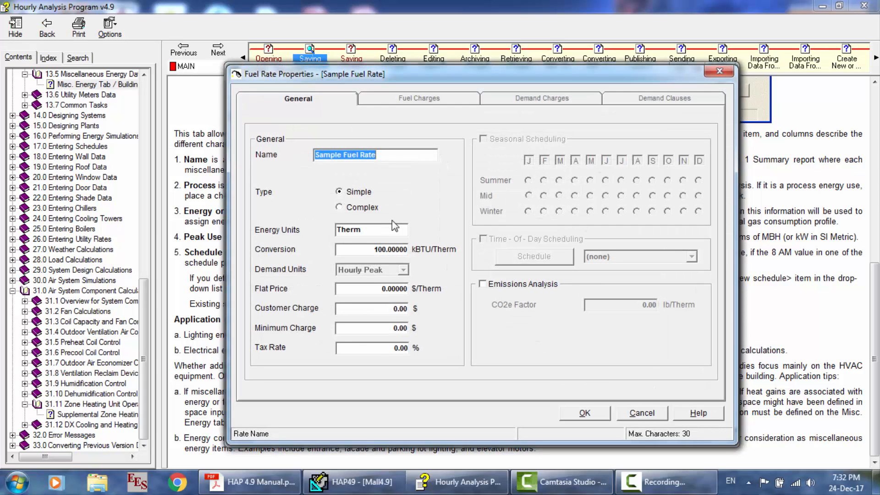
{"action": "left_click", "coordinate": [647, 415]}
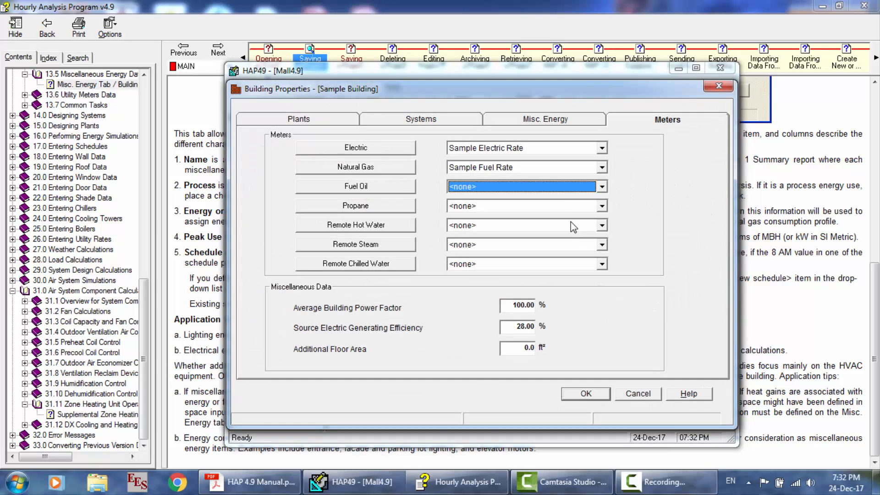
{"action": "left_click", "coordinate": [596, 188]}
{"action": "left_click", "coordinate": [531, 206]}
Step: Consult the help on Average Building Power Factor and read its definition and further details
{"action": "left_click", "coordinate": [508, 305]}
{"action": "key", "text": "F1"}
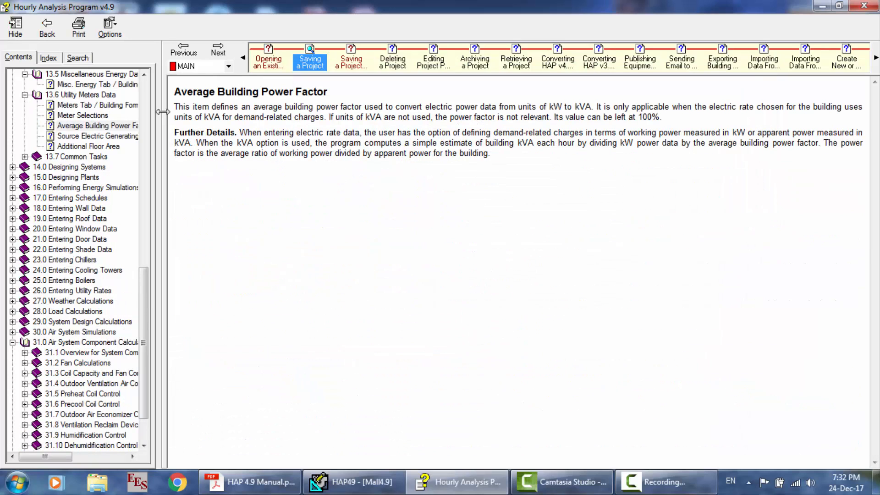
{"action": "left_click_drag", "start_coordinate": [175, 105], "coordinate": [420, 175]}
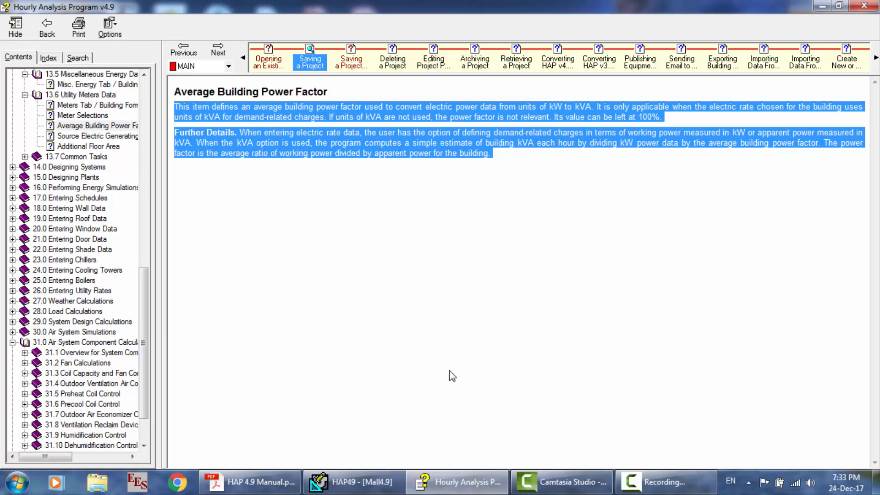
Step: Return to the building's meter inputs in HAP and read the help on Source Electric Generating Efficiency, including its further details
{"action": "left_click", "coordinate": [359, 491]}
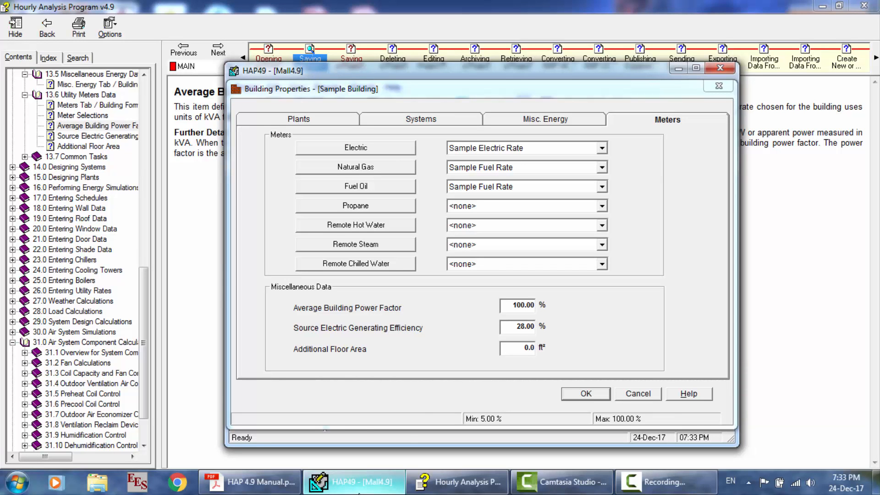
{"action": "left_click", "coordinate": [515, 326]}
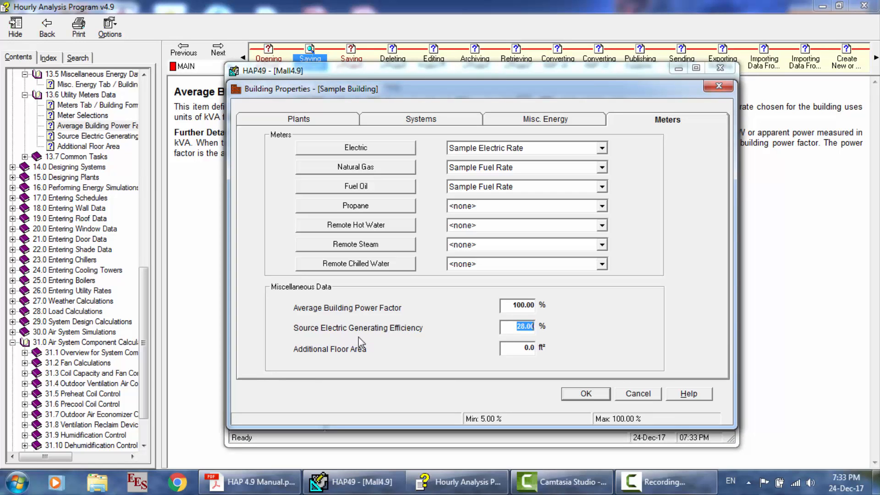
{"action": "key", "text": "F1"}
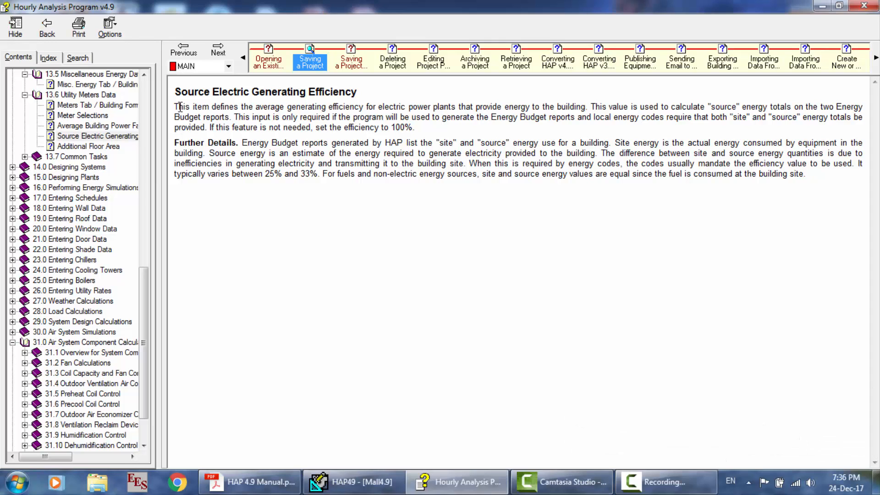
{"action": "left_click_drag", "start_coordinate": [174, 107], "coordinate": [422, 129]}
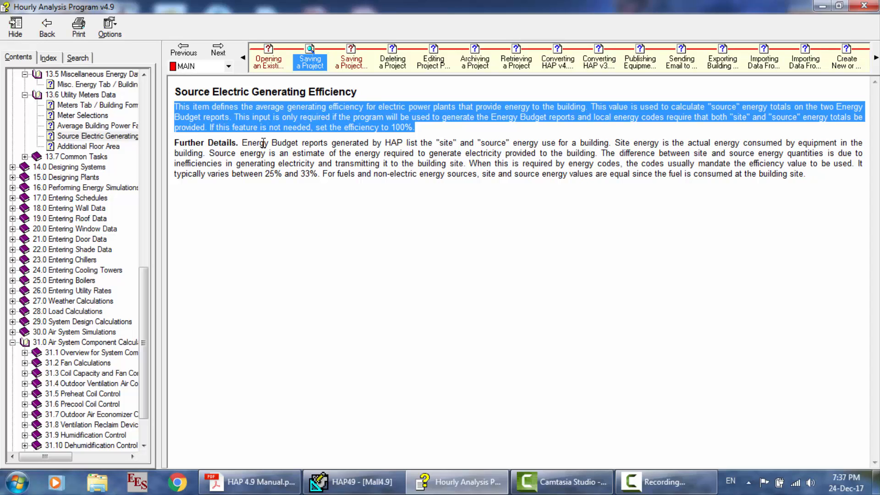
{"action": "left_click_drag", "start_coordinate": [237, 143], "coordinate": [341, 192]}
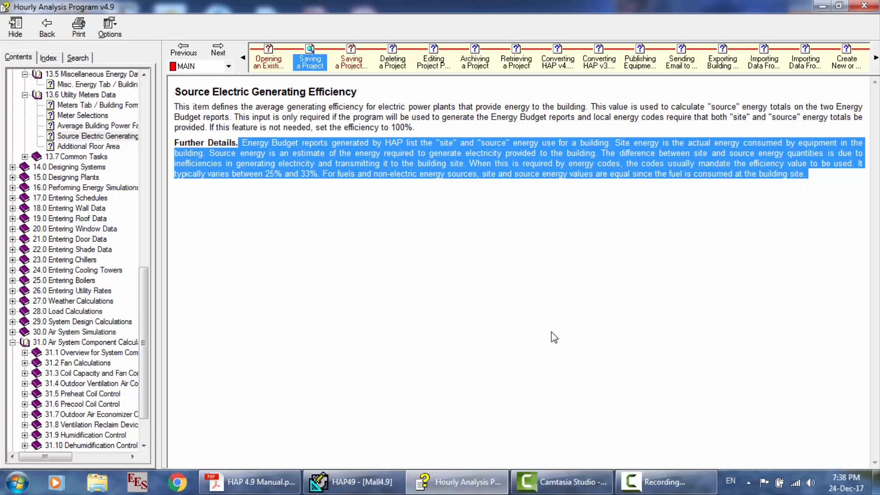
Step: Return to the building's meter inputs in HAP and read the help on Additional Floor Area, including its further details
{"action": "left_click", "coordinate": [388, 483]}
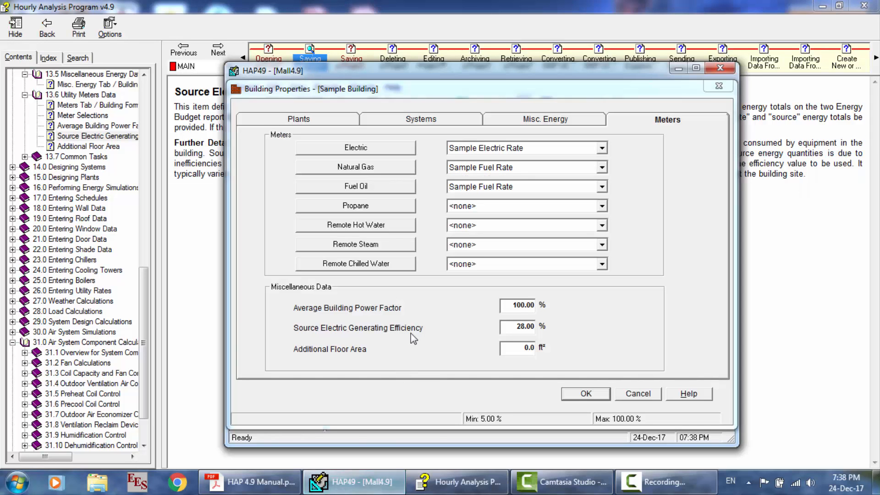
{"action": "left_click", "coordinate": [524, 348]}
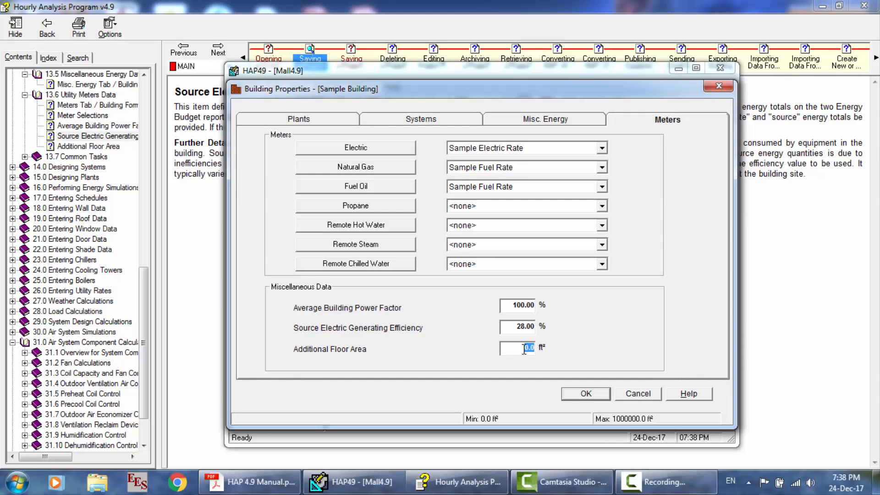
{"action": "key", "text": "F1"}
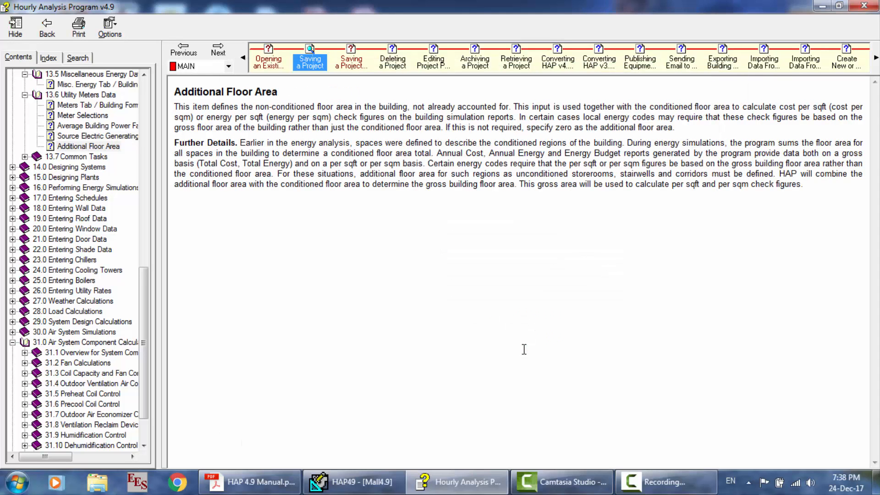
{"action": "left_click_drag", "start_coordinate": [177, 105], "coordinate": [312, 131]}
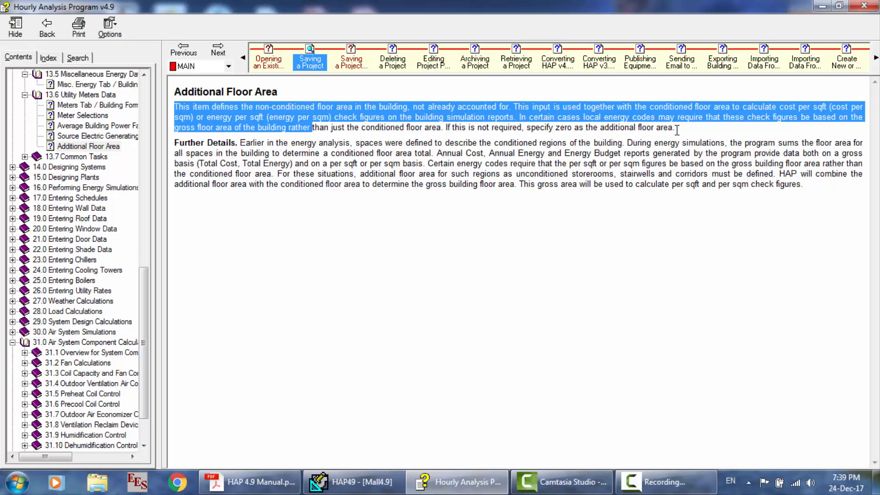
{"action": "left_click_drag", "start_coordinate": [253, 143], "coordinate": [361, 188]}
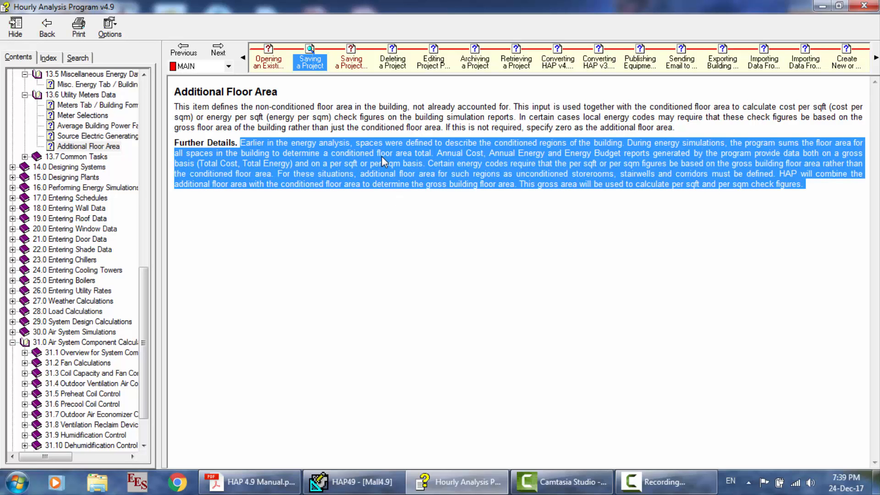
Step: Return to HAP and accept the meter inputs to save Sample Building
{"action": "left_click", "coordinate": [350, 481]}
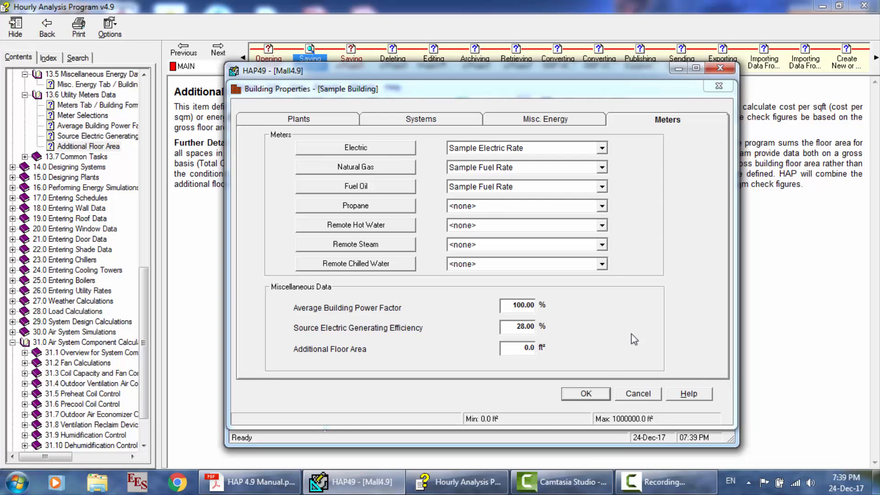
{"action": "left_click", "coordinate": [585, 395]}
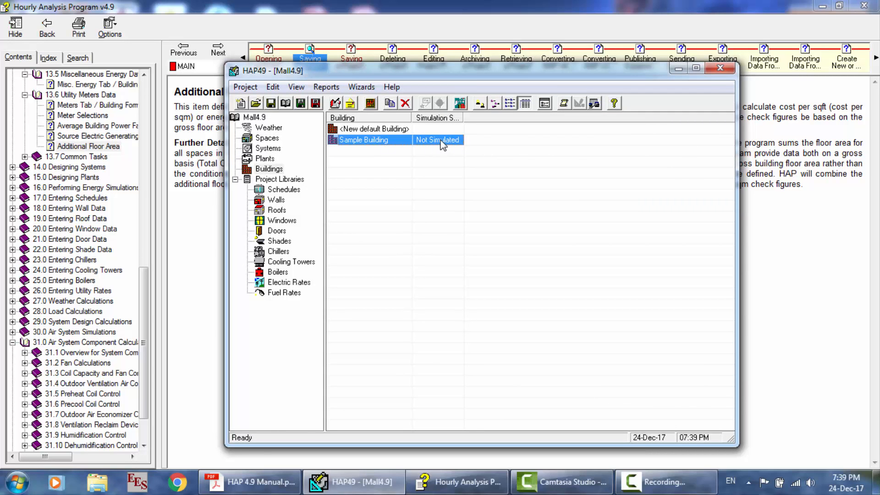
{"action": "left_click", "coordinate": [664, 481]}
{"action": "right_click", "coordinate": [380, 143]}
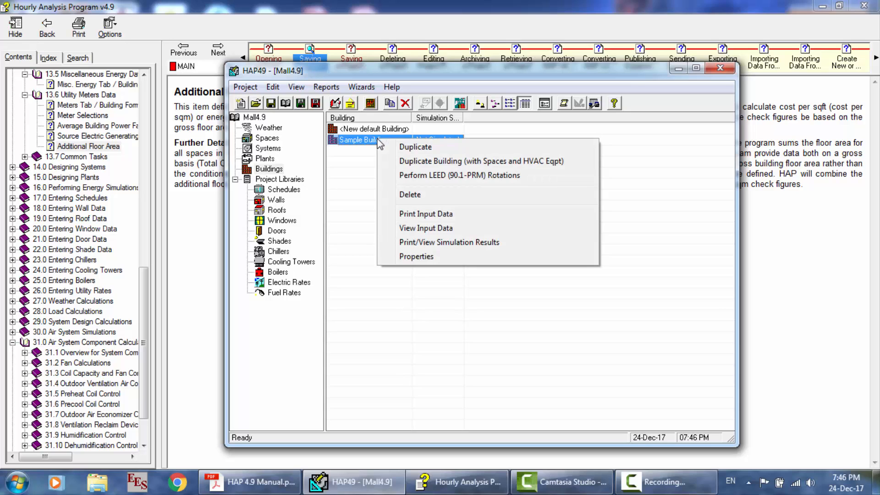
{"action": "left_click", "coordinate": [361, 182]}
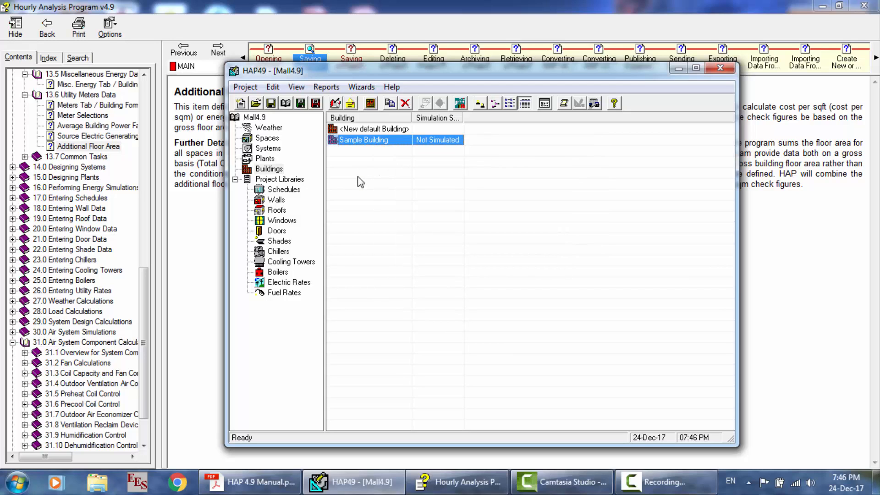
Step: Generate a preview of all design reports for air system 001-AHU-01, including the hourly load graphs, and close the preview
{"action": "left_click", "coordinate": [273, 150]}
{"action": "left_click", "coordinate": [370, 142]}
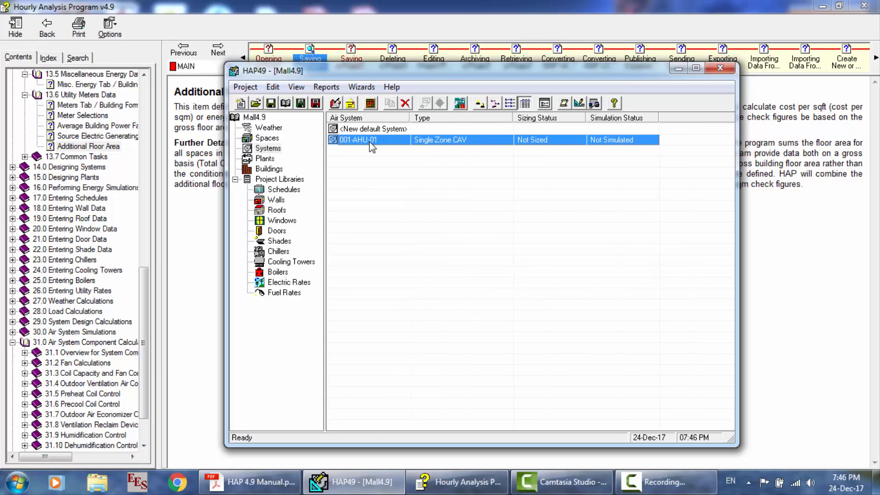
{"action": "right_click", "coordinate": [371, 146]}
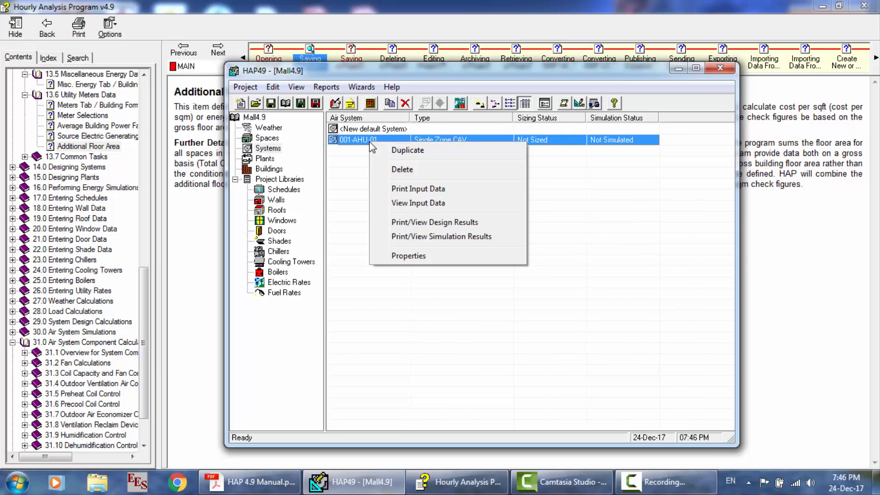
{"action": "left_click", "coordinate": [420, 224]}
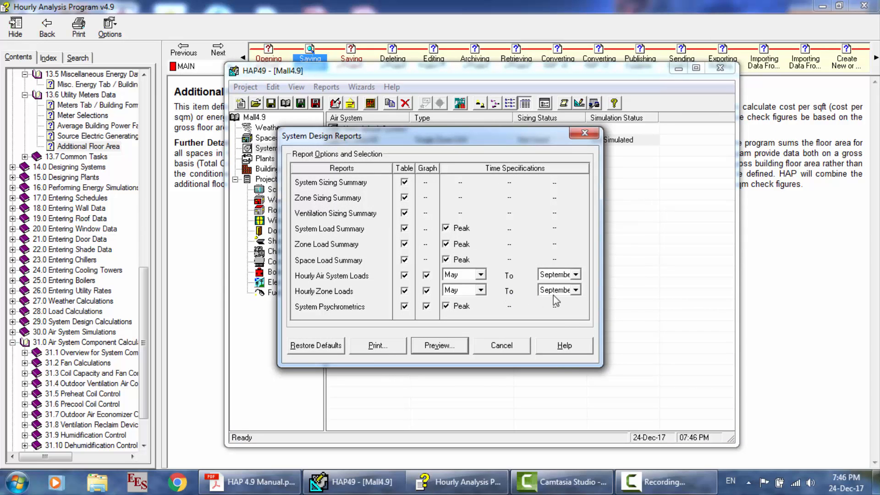
{"action": "left_click", "coordinate": [429, 344]}
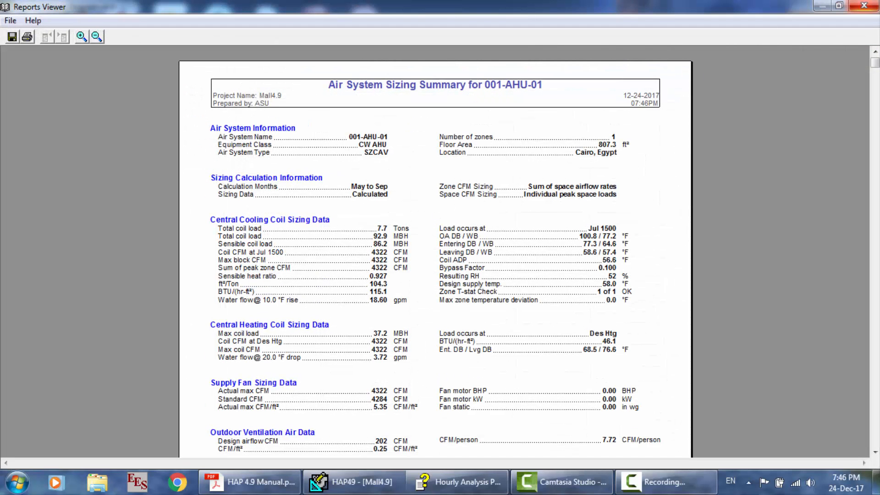
{"action": "left_click", "coordinate": [863, 5]}
Step: Bring up the simulation report options for 001-AHU-01 and read the help overview on air system simulation reports
{"action": "right_click", "coordinate": [544, 139]}
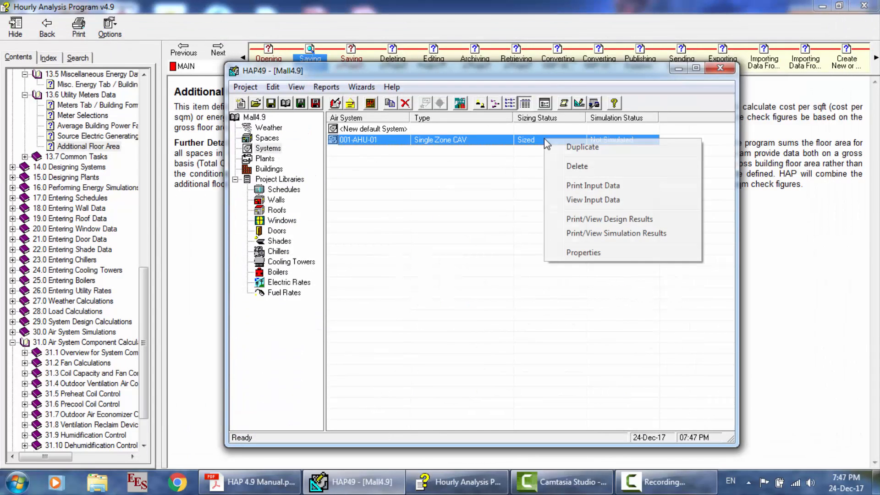
{"action": "left_click", "coordinate": [595, 234]}
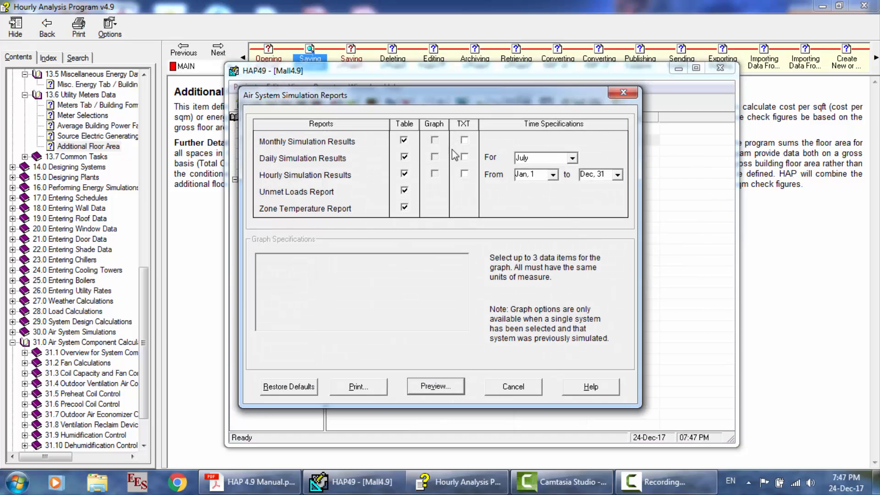
{"action": "left_click", "coordinate": [403, 142]}
{"action": "key", "text": "F1"}
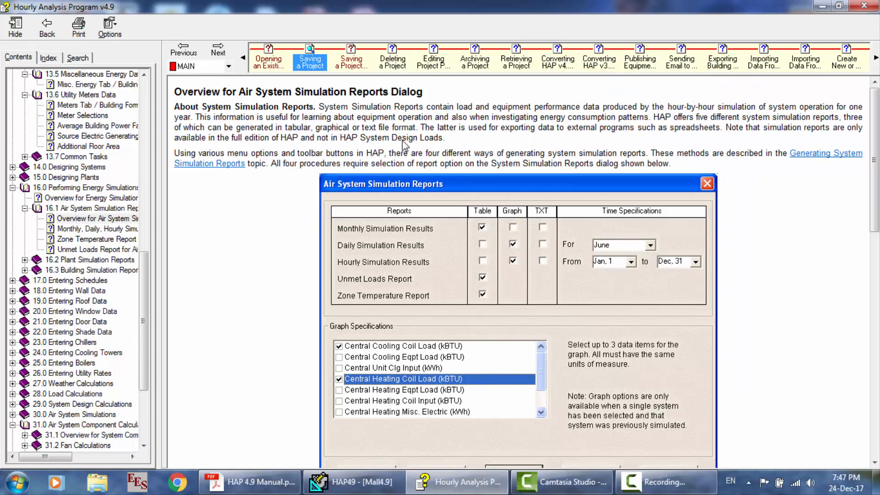
{"action": "left_click_drag", "start_coordinate": [177, 103], "coordinate": [412, 152]}
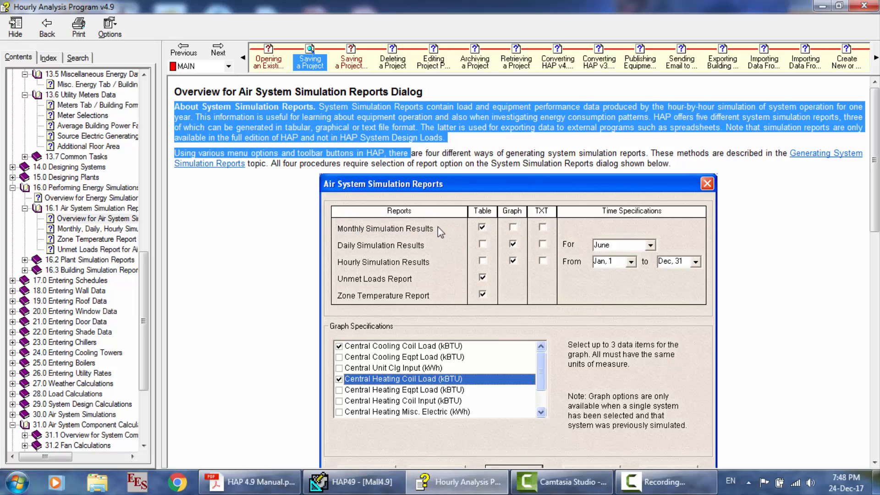
Step: Return to HAP, limit the hourly simulation results to January 1 through January 5, and include text output for monthly, daily and hourly results
{"action": "left_click", "coordinate": [350, 481]}
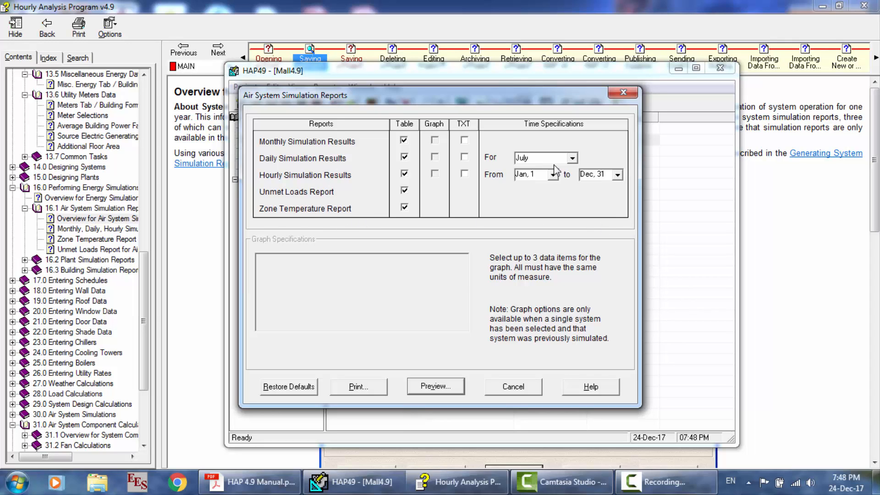
{"action": "left_click", "coordinate": [572, 158]}
{"action": "left_click", "coordinate": [573, 158]}
{"action": "key", "text": "Tab"}
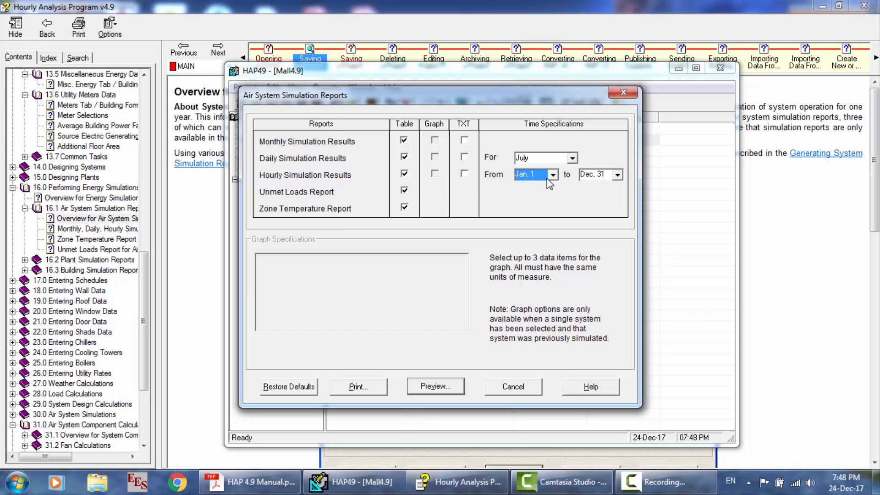
{"action": "left_click", "coordinate": [553, 175]}
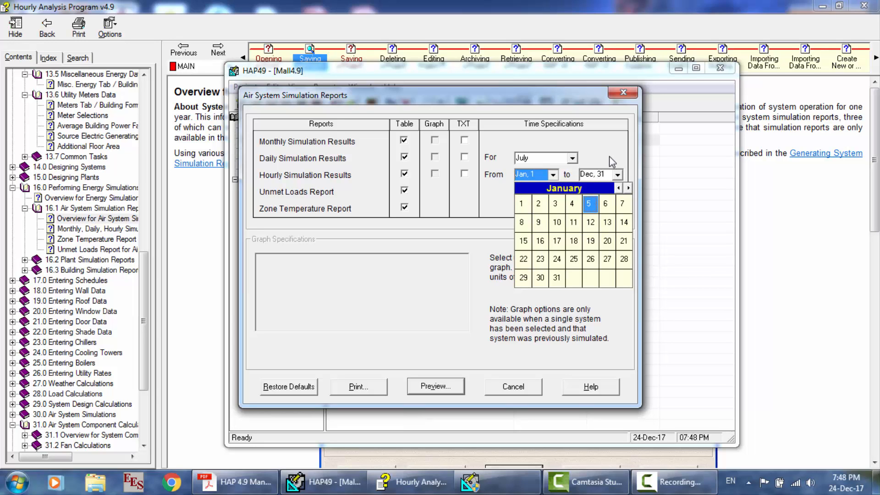
{"action": "left_click", "coordinate": [617, 175]}
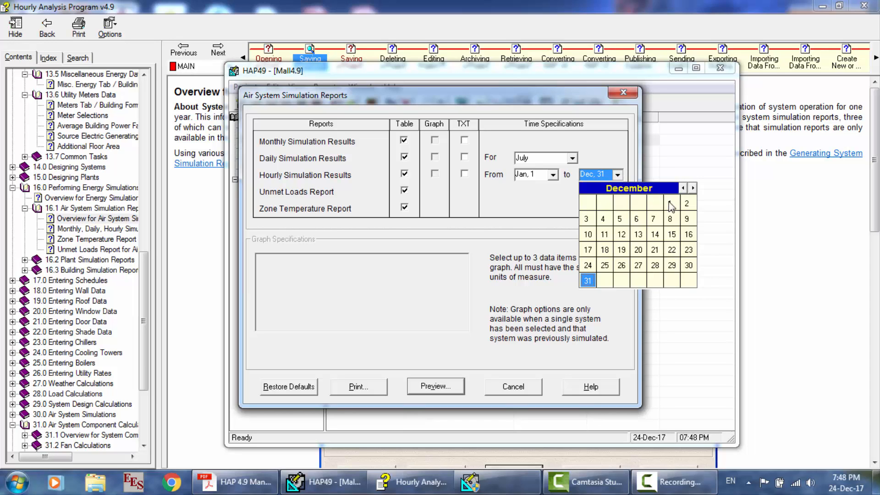
{"action": "left_click", "coordinate": [684, 188]}
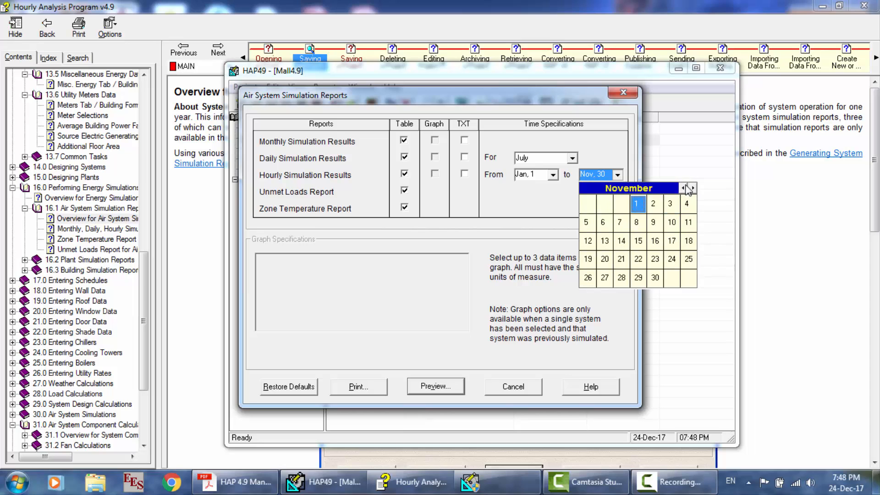
{"action": "left_click", "coordinate": [693, 188]}
{"action": "left_click", "coordinate": [693, 187]}
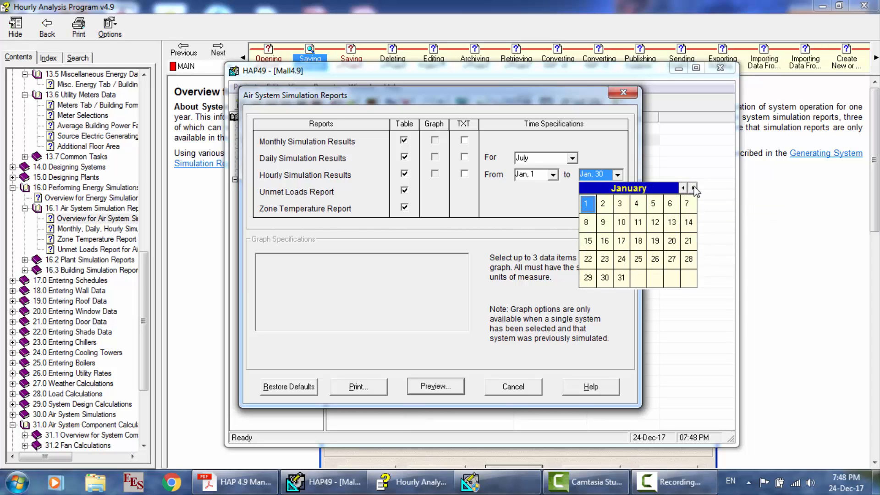
{"action": "left_click", "coordinate": [652, 207]}
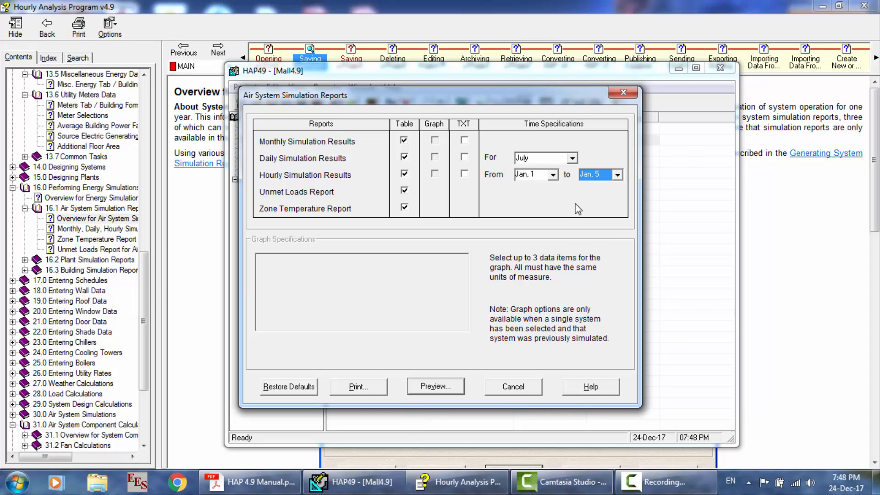
{"action": "left_click", "coordinate": [464, 141]}
{"action": "left_click", "coordinate": [464, 157]}
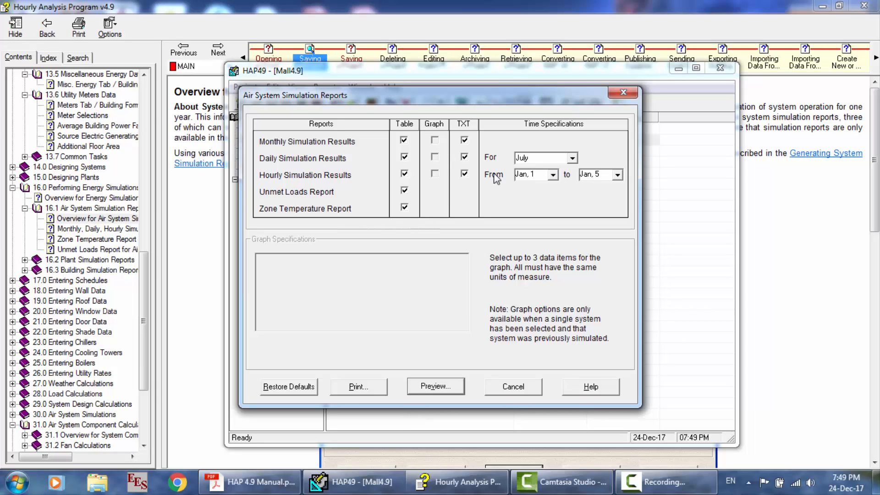
Step: Try December 13 as the end date of the hourly simulation results and set it back to January 5
{"action": "left_click", "coordinate": [553, 175]}
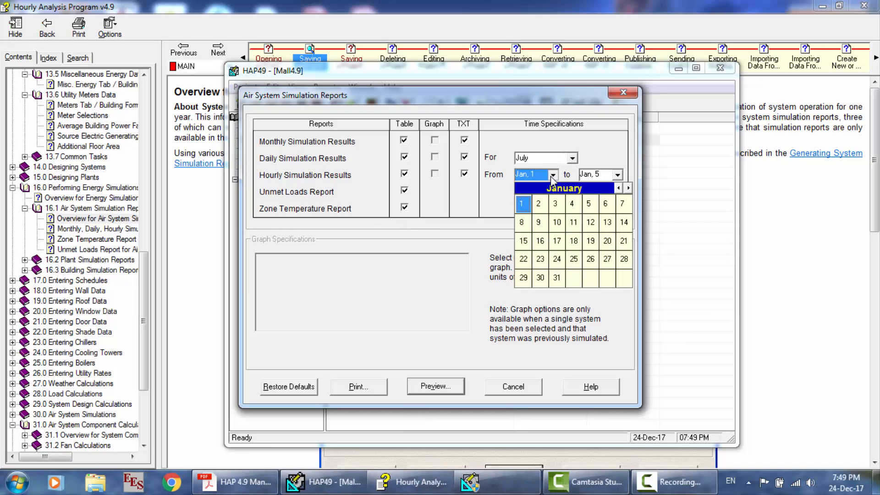
{"action": "left_click", "coordinate": [618, 175]}
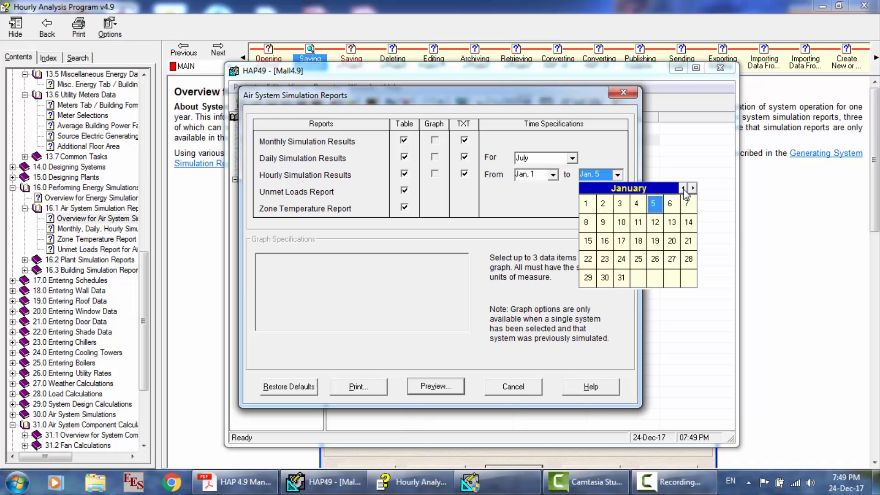
{"action": "left_click", "coordinate": [683, 189]}
{"action": "left_click", "coordinate": [638, 234]}
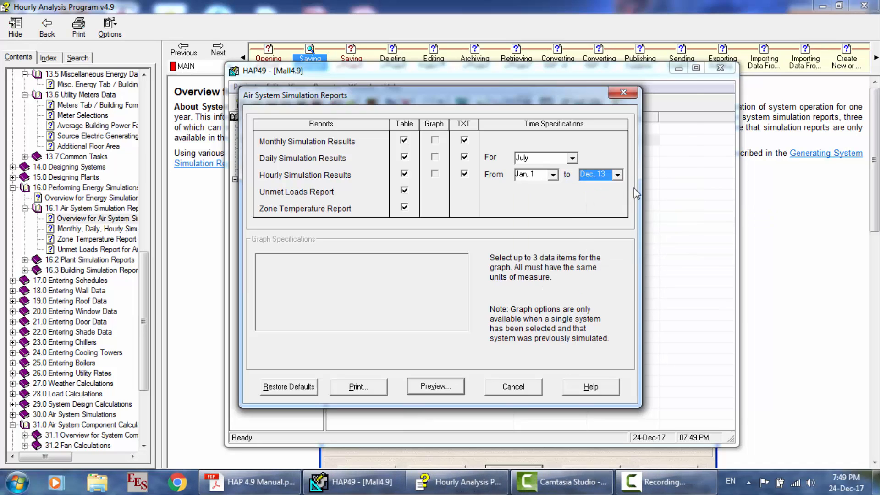
{"action": "left_click", "coordinate": [618, 177]}
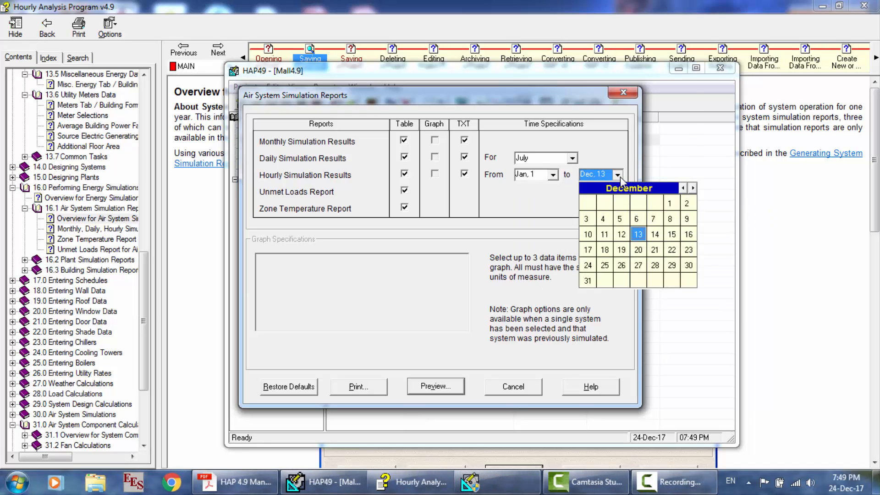
{"action": "left_click", "coordinate": [692, 188]}
{"action": "left_click", "coordinate": [653, 203]}
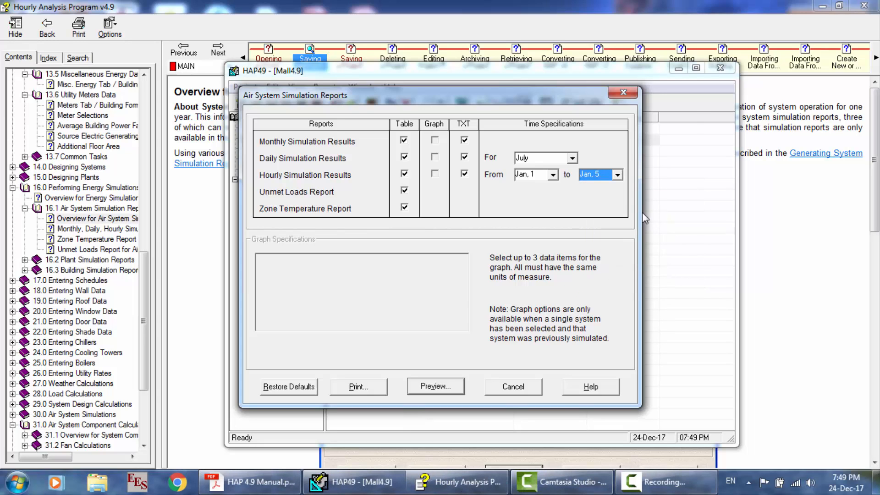
Step: Clear the table output of all five simulation reports and the text output of the monthly, daily and hourly results
{"action": "left_click", "coordinate": [405, 208]}
{"action": "left_click", "coordinate": [404, 190]}
{"action": "left_click", "coordinate": [404, 174]}
{"action": "left_click", "coordinate": [404, 157]}
{"action": "left_click", "coordinate": [405, 141]}
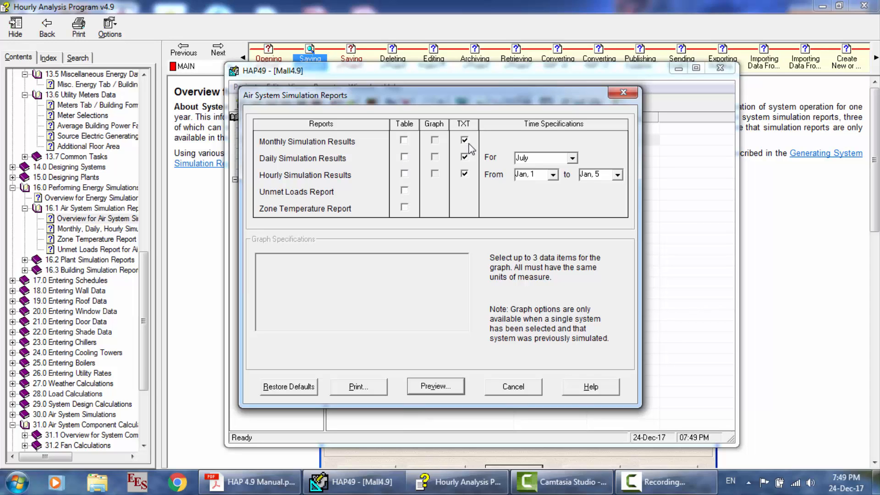
{"action": "left_click", "coordinate": [464, 141]}
{"action": "left_click", "coordinate": [465, 157]}
{"action": "left_click", "coordinate": [465, 174]}
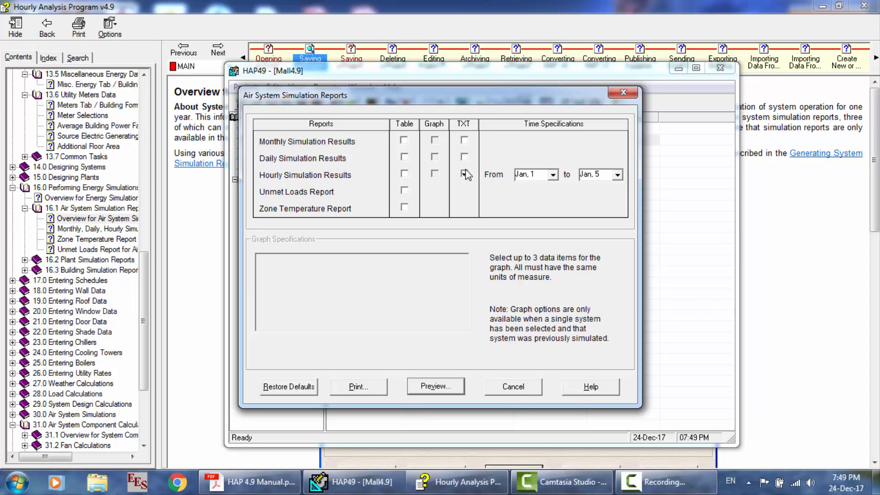
Step: Select text output for the monthly, daily and hourly results again and restore table output for all five simulation reports
{"action": "left_click", "coordinate": [464, 140]}
{"action": "left_click", "coordinate": [464, 157]}
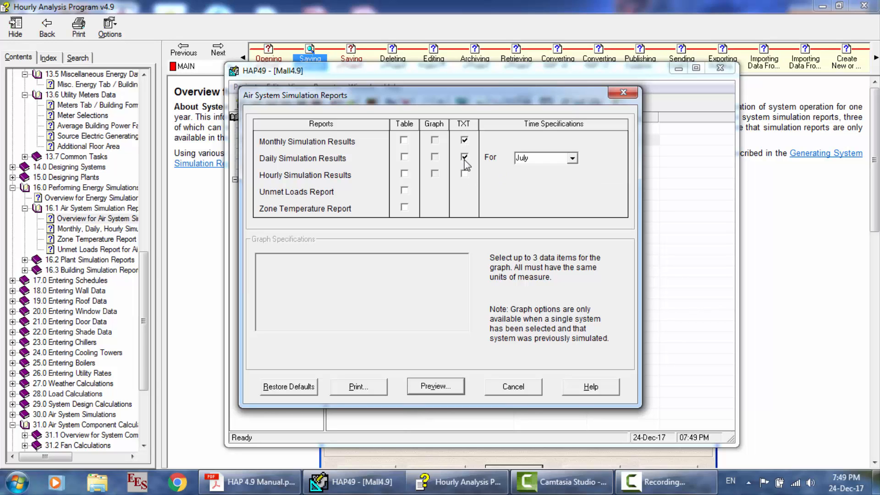
{"action": "left_click", "coordinate": [465, 174]}
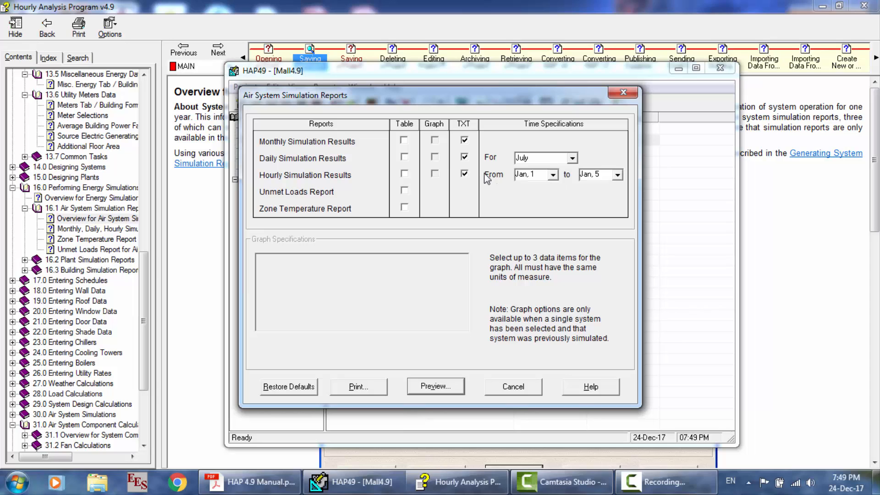
{"action": "left_click", "coordinate": [404, 141]}
{"action": "left_click", "coordinate": [404, 158]}
{"action": "left_click", "coordinate": [674, 482]}
{"action": "left_click", "coordinate": [817, 426]}
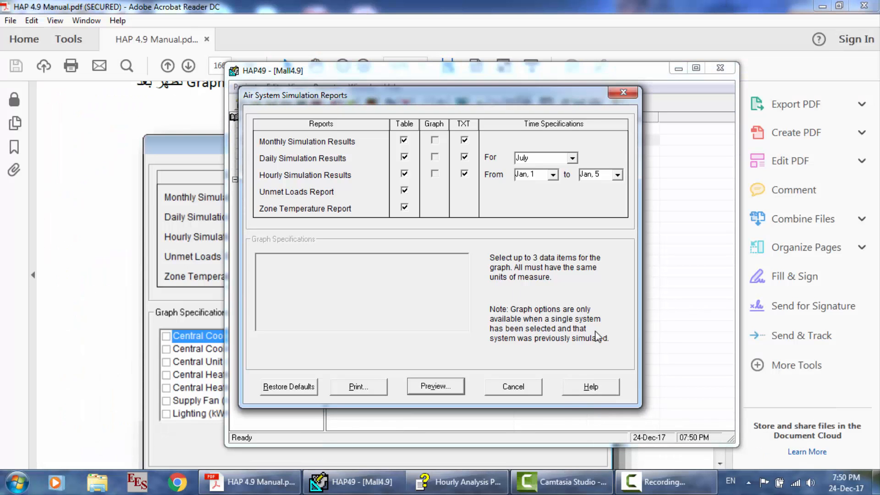
Step: Leave the simulation report options and change the air system type of 001-AHU-01 to VAV
{"action": "left_click", "coordinate": [512, 389]}
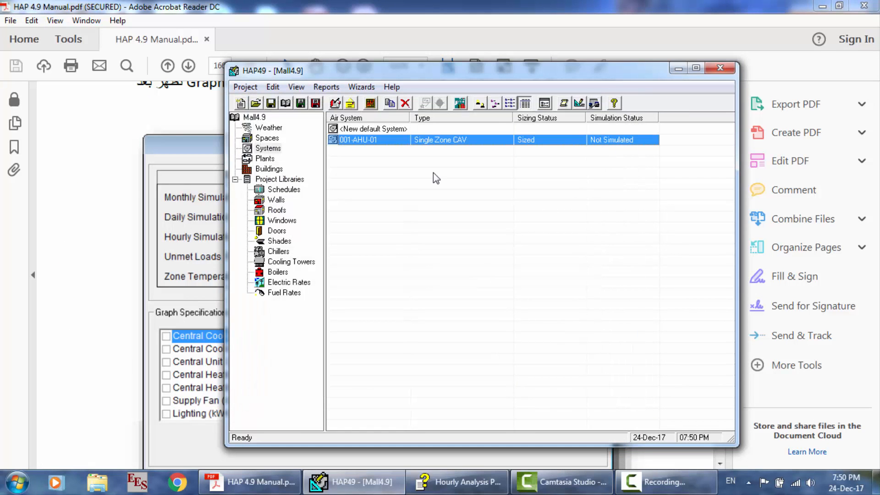
{"action": "double_click", "coordinate": [380, 140]}
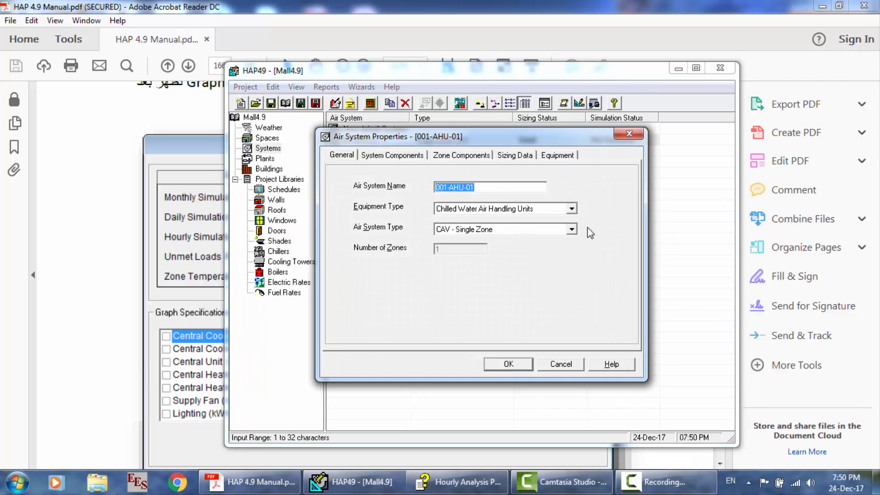
{"action": "left_click", "coordinate": [571, 229]}
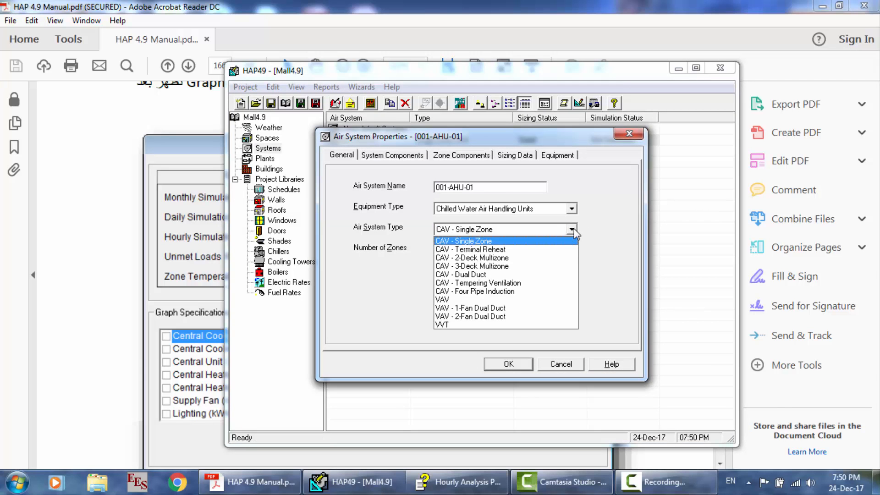
{"action": "left_click", "coordinate": [478, 300]}
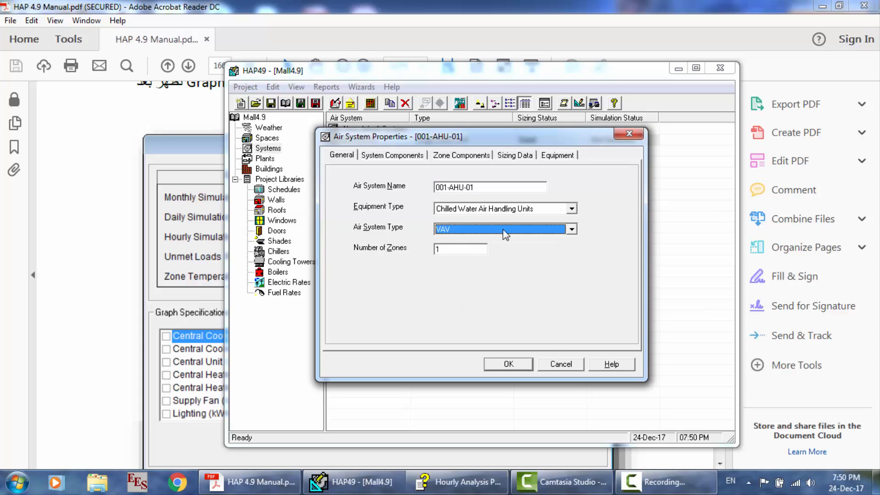
Step: Assign F/T schedule as the thermostat schedule of the VAV system and save its properties
{"action": "left_click", "coordinate": [527, 366]}
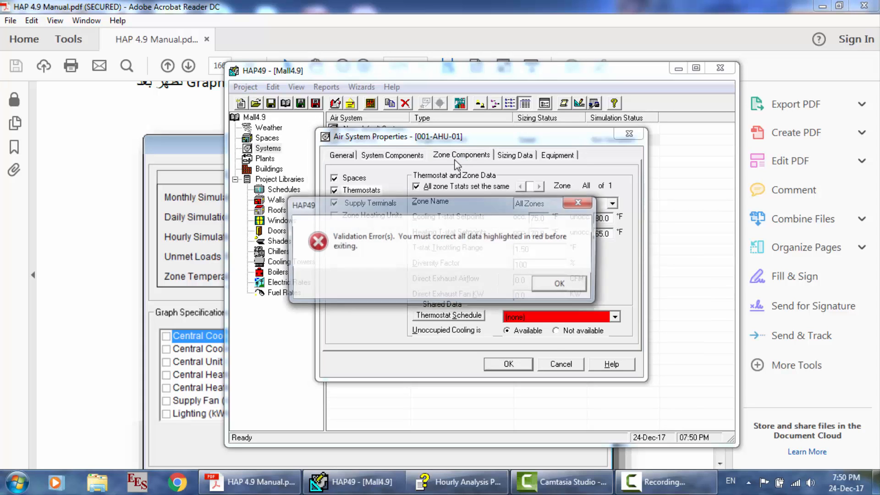
{"action": "left_click", "coordinate": [553, 286]}
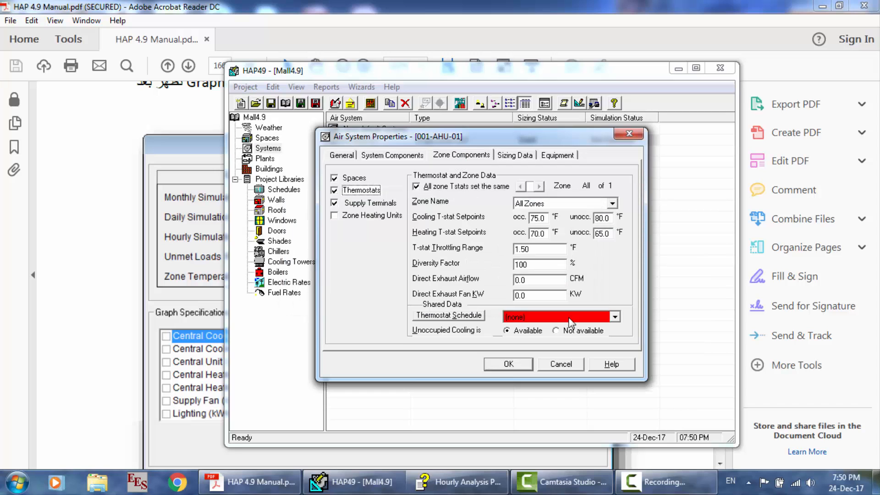
{"action": "left_click", "coordinate": [567, 318]}
{"action": "left_click", "coordinate": [568, 343]}
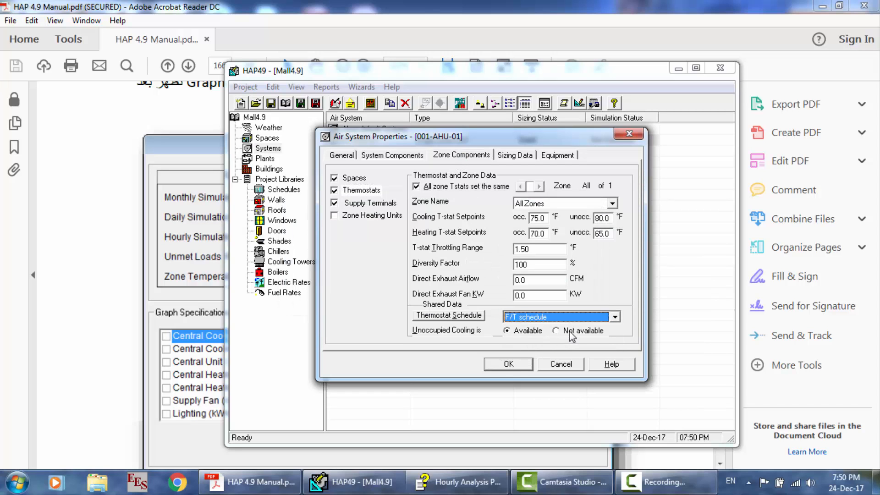
{"action": "left_click", "coordinate": [508, 364]}
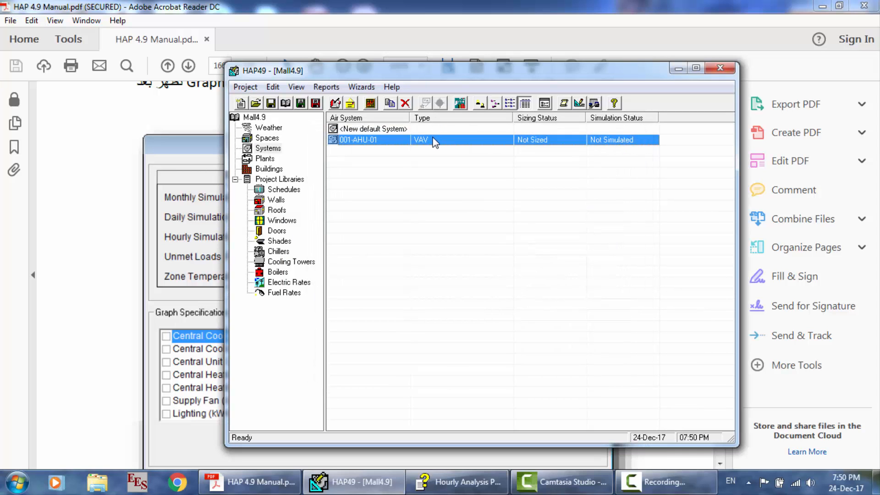
Step: Preview the design reports of the VAV system 001-AHU-01, close them and open its simulation report options
{"action": "right_click", "coordinate": [433, 138]}
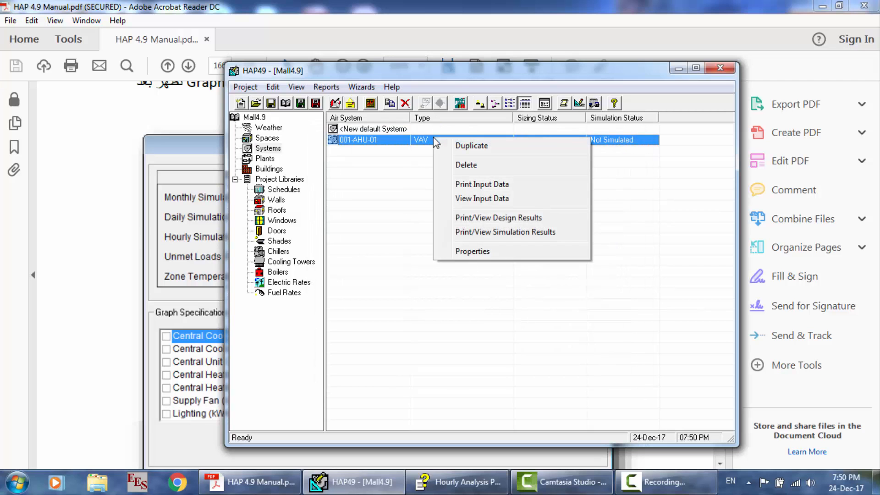
{"action": "left_click", "coordinate": [479, 219]}
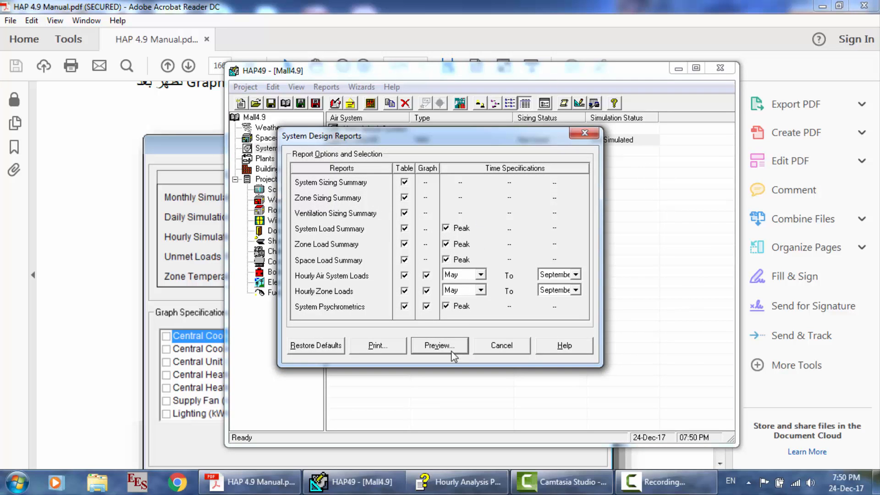
{"action": "left_click", "coordinate": [443, 346]}
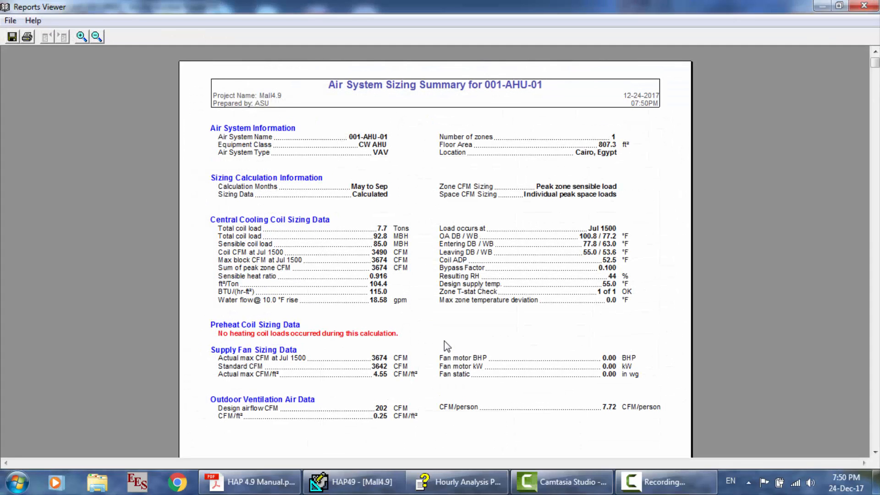
{"action": "left_click", "coordinate": [870, 5]}
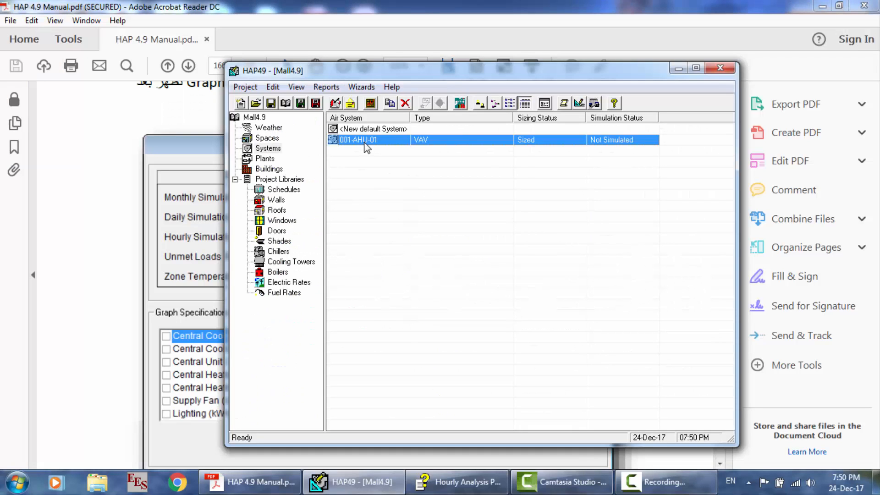
{"action": "right_click", "coordinate": [365, 144]}
{"action": "left_click", "coordinate": [413, 236]}
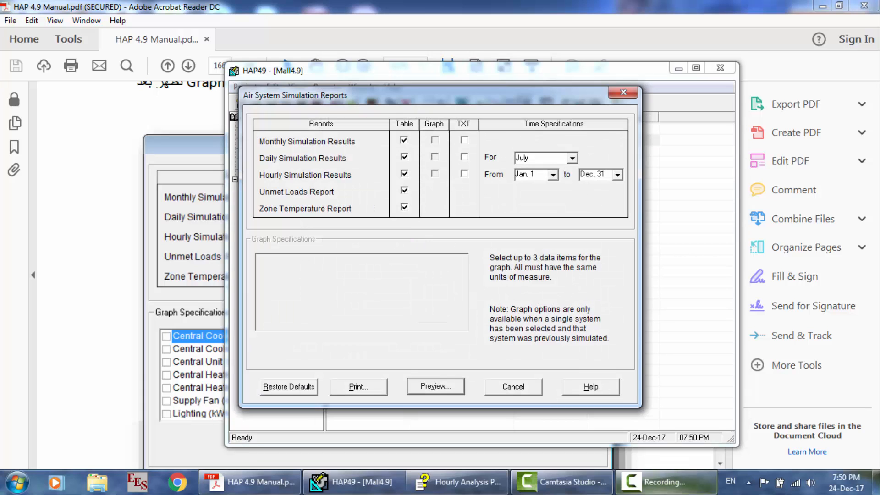
{"action": "left_click", "coordinate": [664, 482]}
{"action": "left_click", "coordinate": [828, 435]}
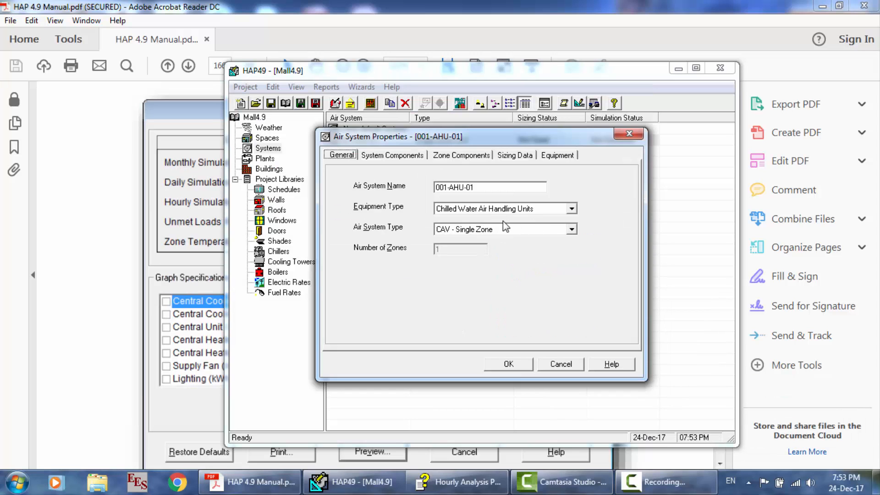
Step: Examine the central cooling and central heating settings of 001-AHU-01, including their monthly operating schedules
{"action": "left_click", "coordinate": [398, 156]}
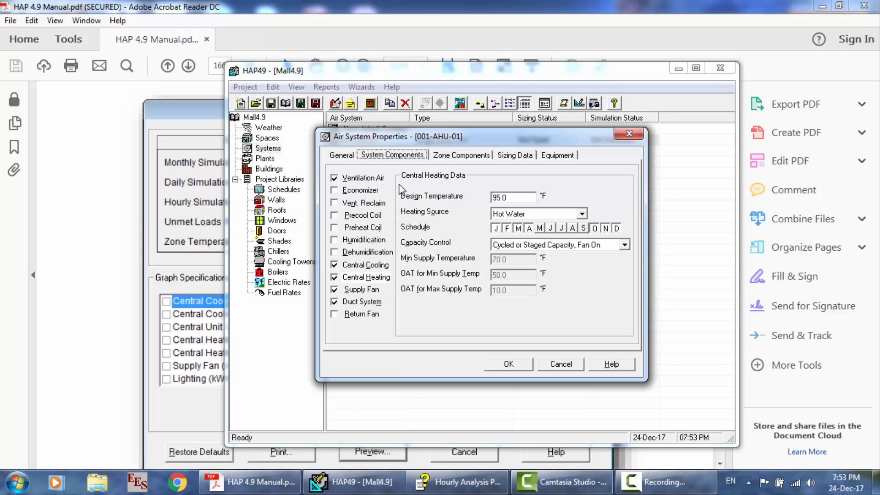
{"action": "left_click", "coordinate": [368, 266]}
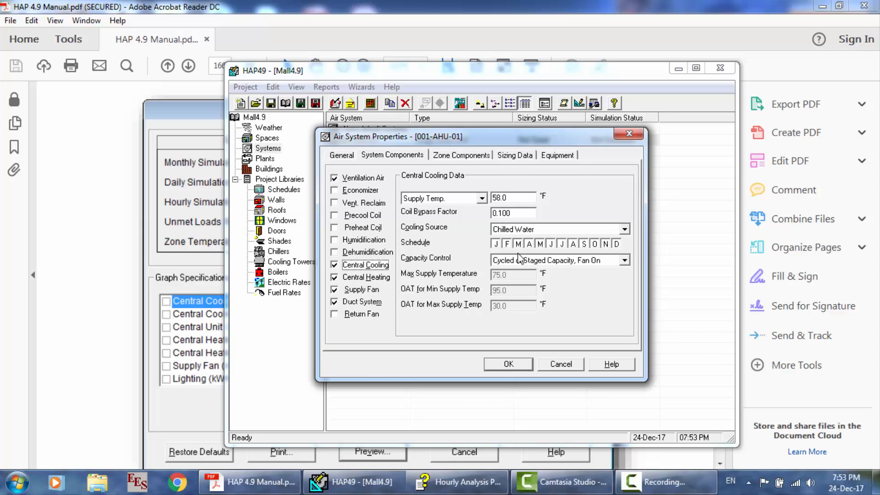
{"action": "left_click", "coordinate": [549, 246]}
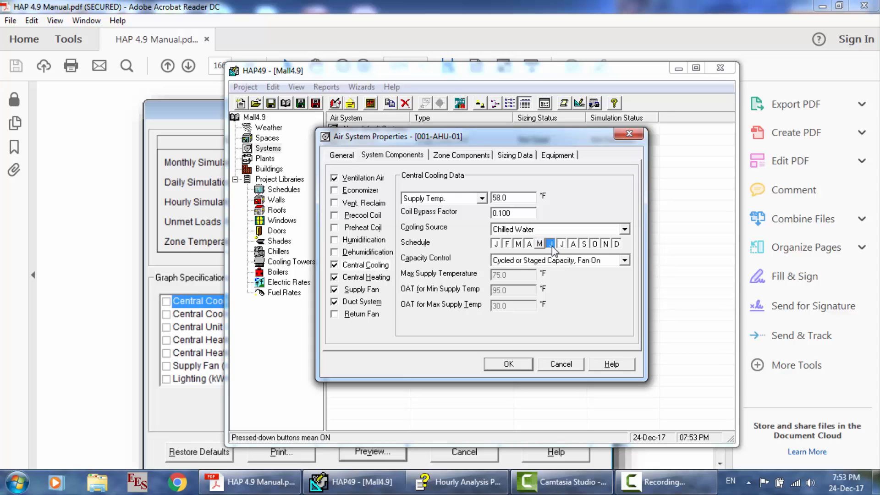
{"action": "left_click", "coordinate": [537, 245]}
{"action": "left_click", "coordinate": [507, 245]}
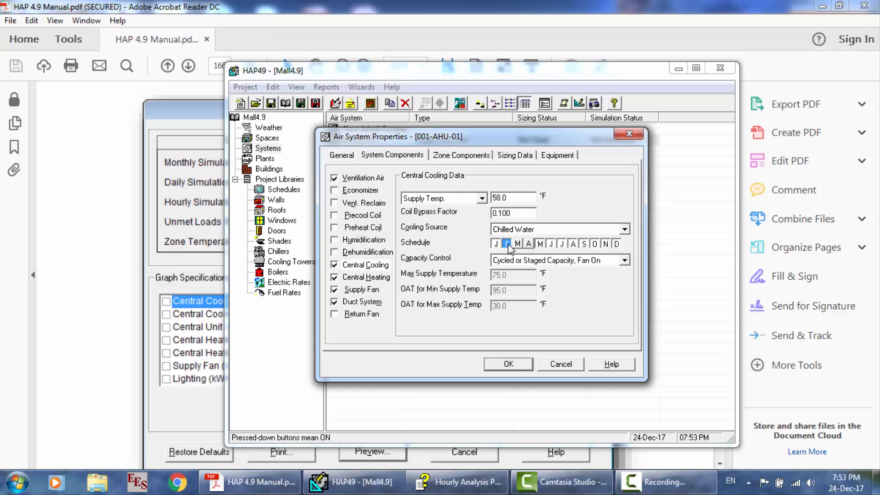
{"action": "left_click", "coordinate": [529, 244]}
{"action": "left_click", "coordinate": [583, 244]}
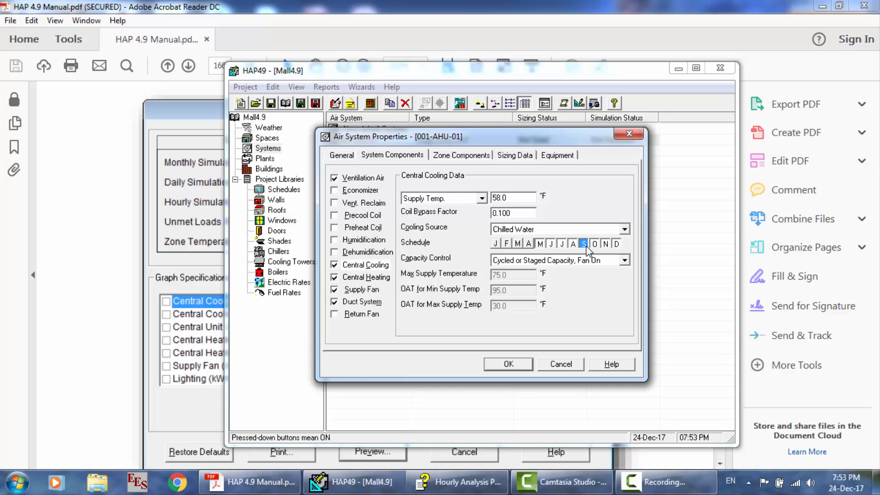
{"action": "left_click", "coordinate": [595, 244]}
{"action": "left_click", "coordinate": [603, 244]}
{"action": "left_click", "coordinate": [616, 245]}
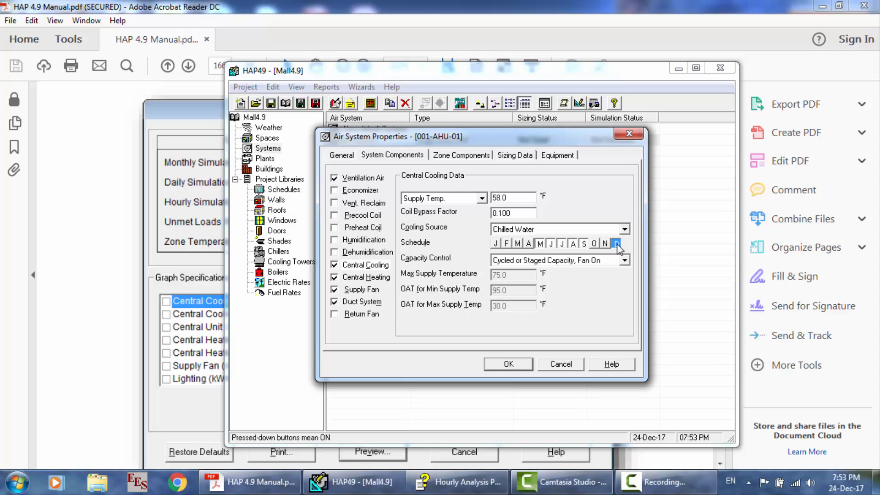
{"action": "left_click", "coordinate": [374, 278]}
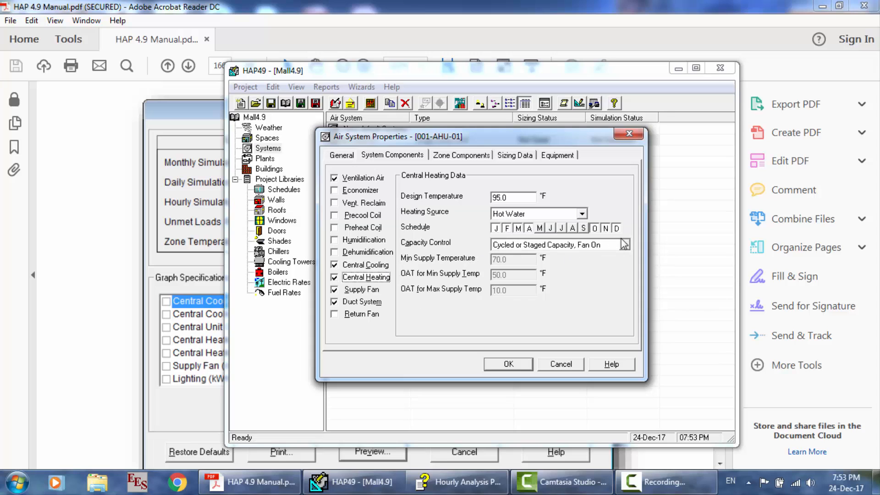
Step: Set the thermostat schedule in the zone components of the single-zone CAV system 001-AHU-01 to F/T schedule and save the properties
{"action": "left_click", "coordinate": [461, 155]}
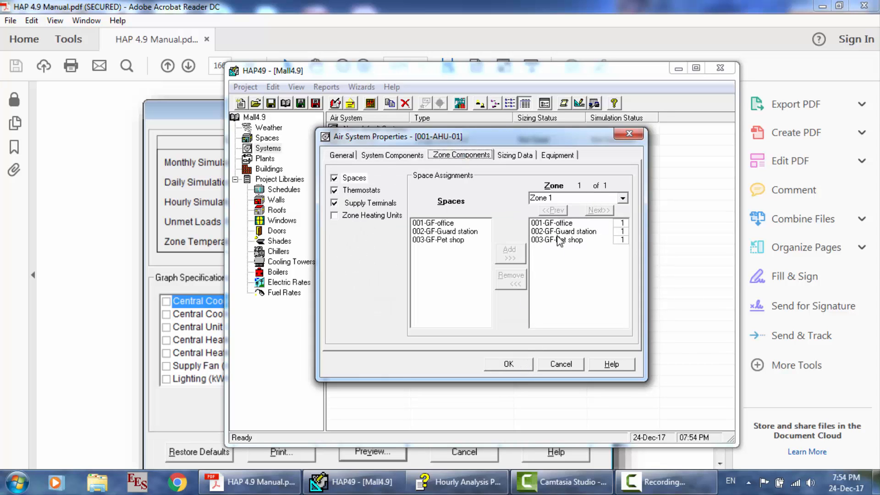
{"action": "left_click", "coordinate": [521, 367]}
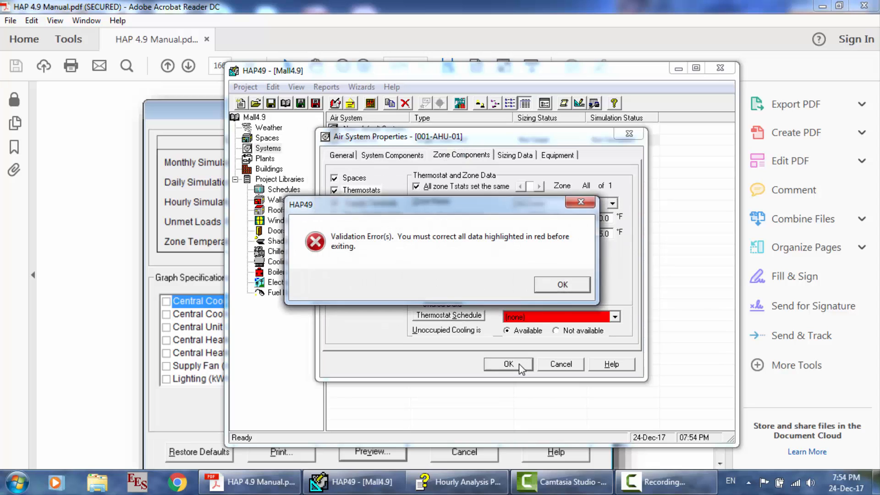
{"action": "left_click", "coordinate": [560, 293]}
{"action": "left_click", "coordinate": [573, 318]}
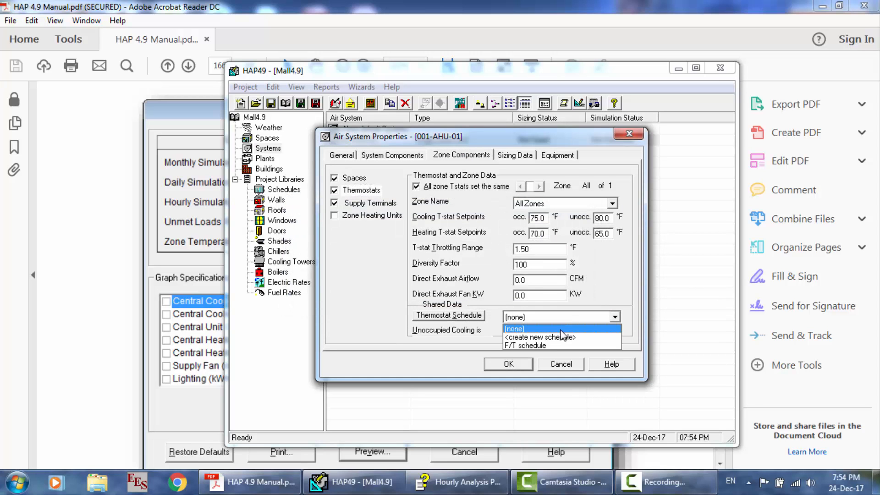
{"action": "left_click", "coordinate": [538, 346]}
{"action": "left_click", "coordinate": [508, 364]}
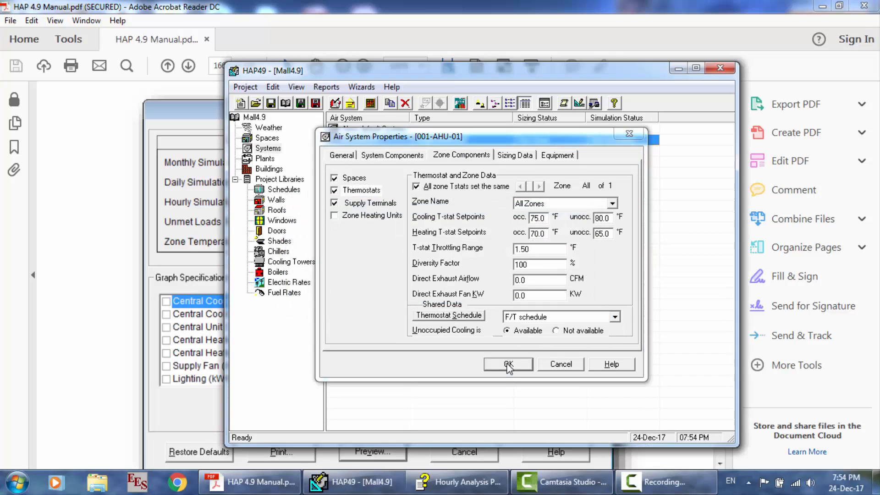
Step: Generate a preview of all system design reports for the single-zone CAV system 001-AHU-01, and close the viewer
{"action": "right_click", "coordinate": [394, 144]}
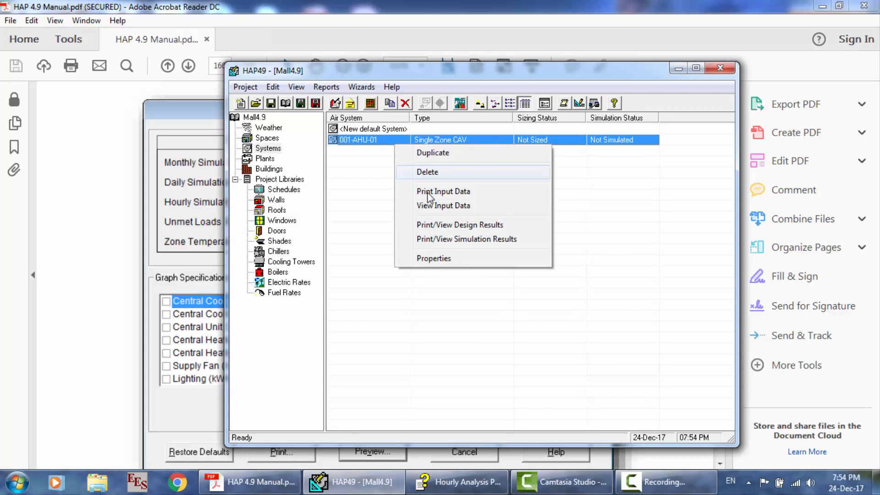
{"action": "left_click", "coordinate": [446, 226]}
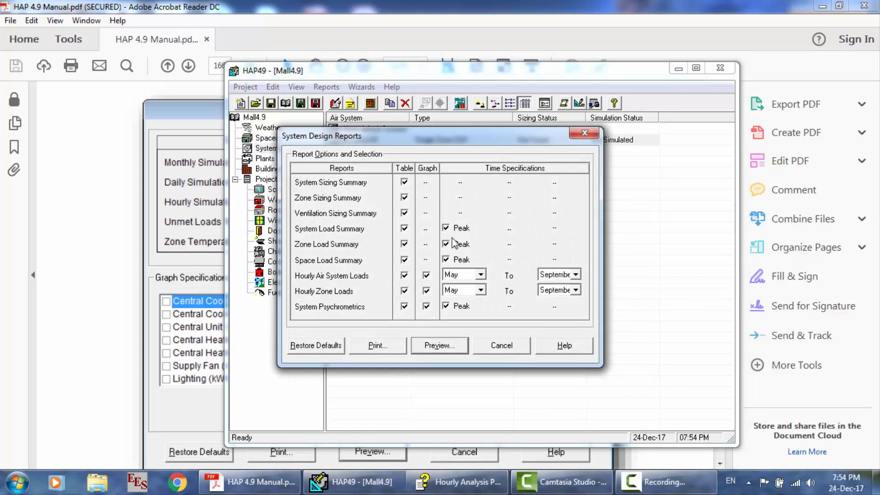
{"action": "left_click", "coordinate": [448, 350]}
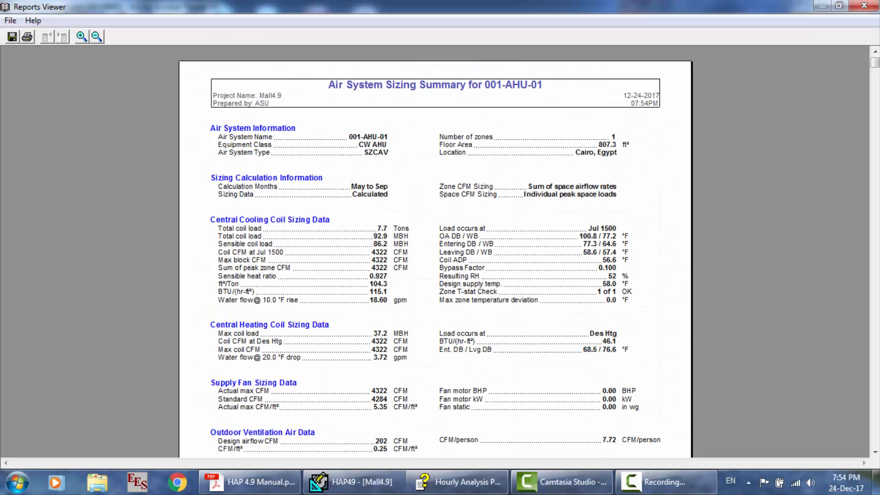
{"action": "left_click", "coordinate": [864, 5]}
Step: Open the simulation report options for 001-AHU-01 and include text output for the monthly, daily and hourly results
{"action": "right_click", "coordinate": [427, 140]}
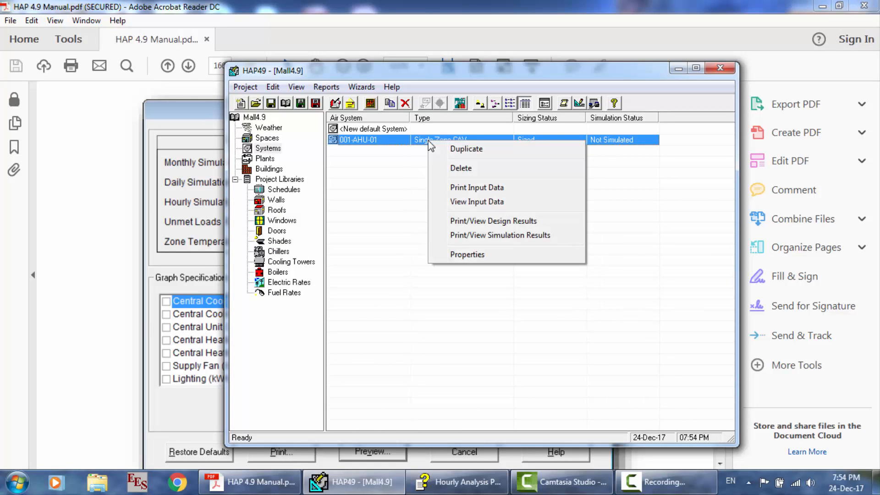
{"action": "left_click", "coordinate": [479, 235]}
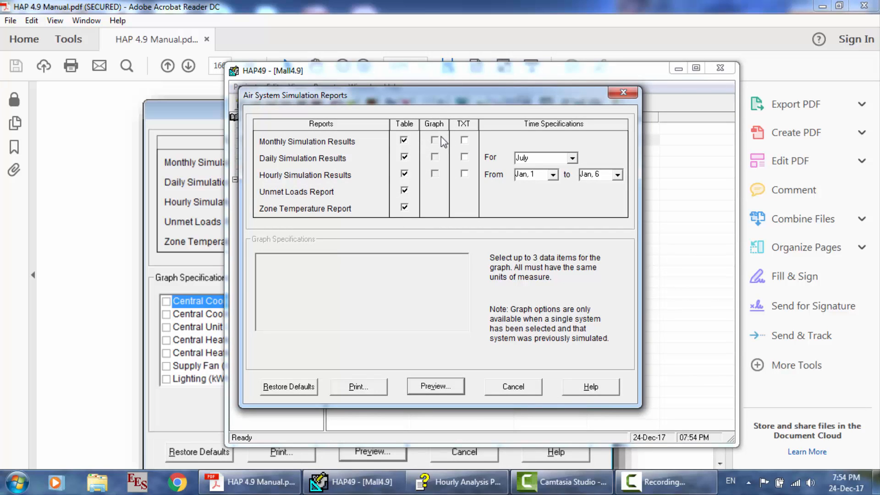
{"action": "left_click", "coordinate": [465, 141]}
{"action": "left_click", "coordinate": [465, 158]}
Step: Generate the simulation reports with the full hourly period and text files, and look through the monthly simulation results
{"action": "left_click", "coordinate": [441, 383]}
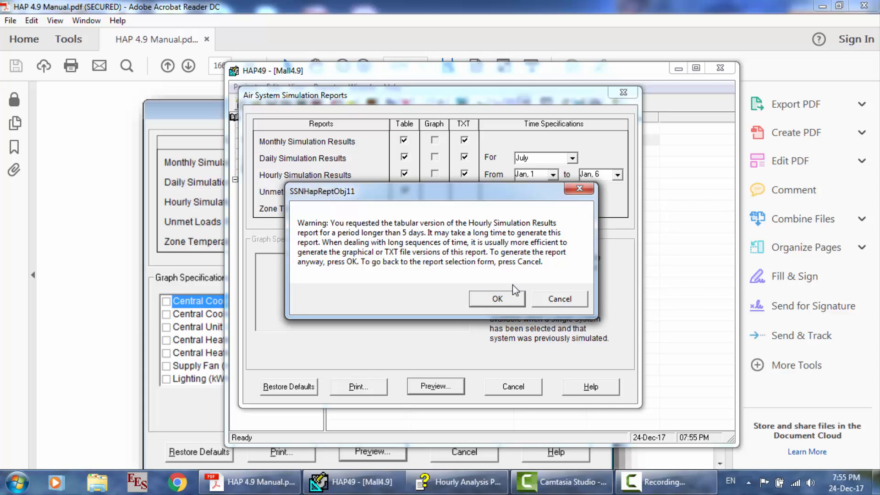
{"action": "left_click", "coordinate": [494, 299]}
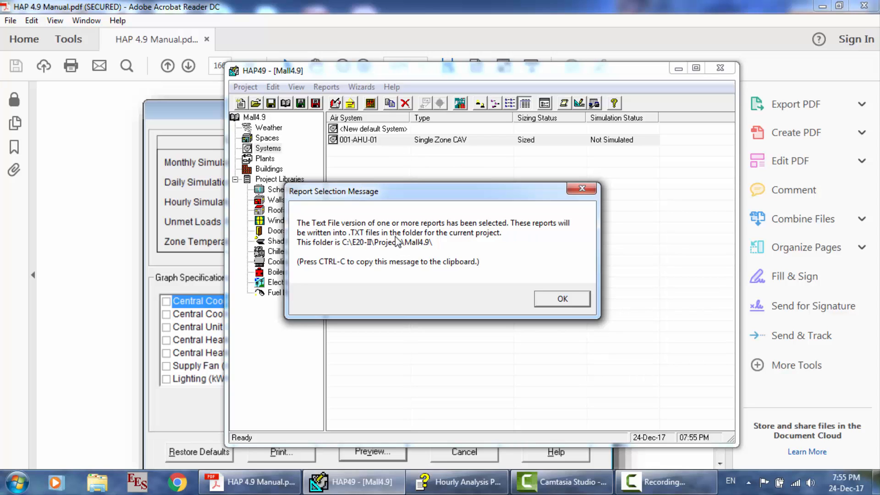
{"action": "left_click", "coordinate": [576, 300]}
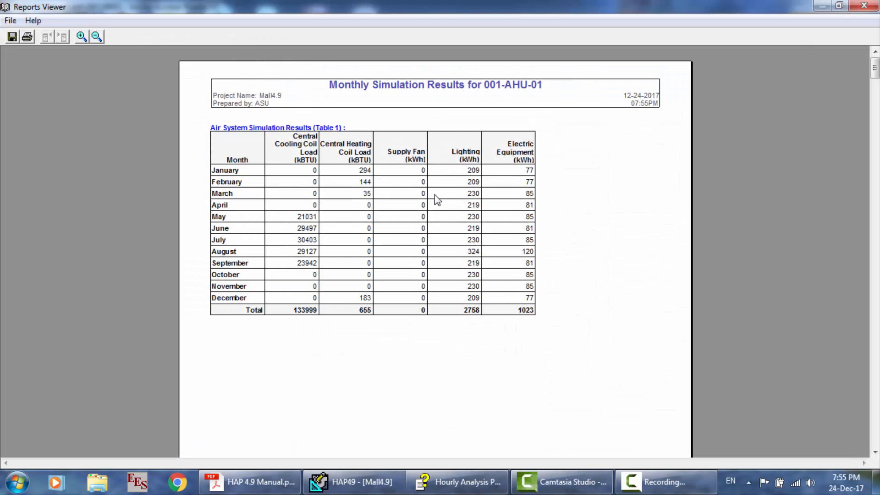
{"action": "scroll", "coordinate": [601, 231], "scroll_direction": "down", "scroll_amount": 3}
{"action": "scroll", "coordinate": [601, 232], "scroll_direction": "up", "scroll_amount": 3}
{"action": "scroll", "coordinate": [327, 196], "scroll_direction": "down", "scroll_amount": 3}
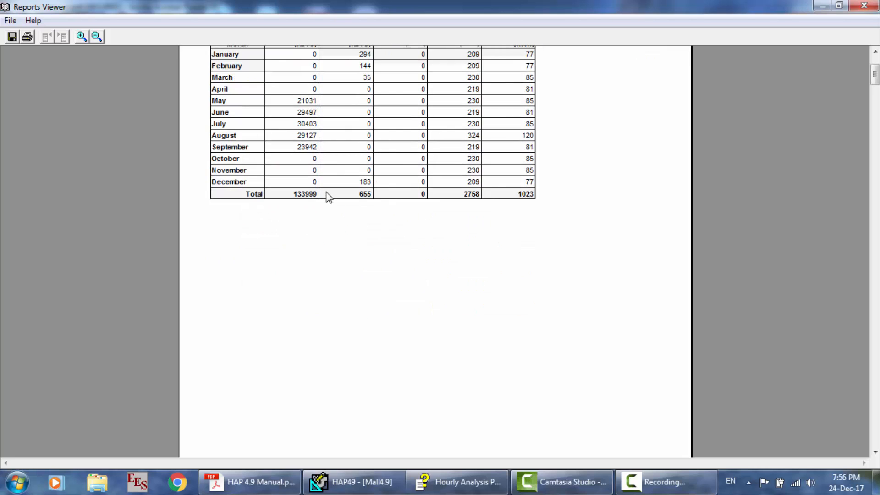
{"action": "scroll", "coordinate": [314, 206], "scroll_direction": "up", "scroll_amount": 3}
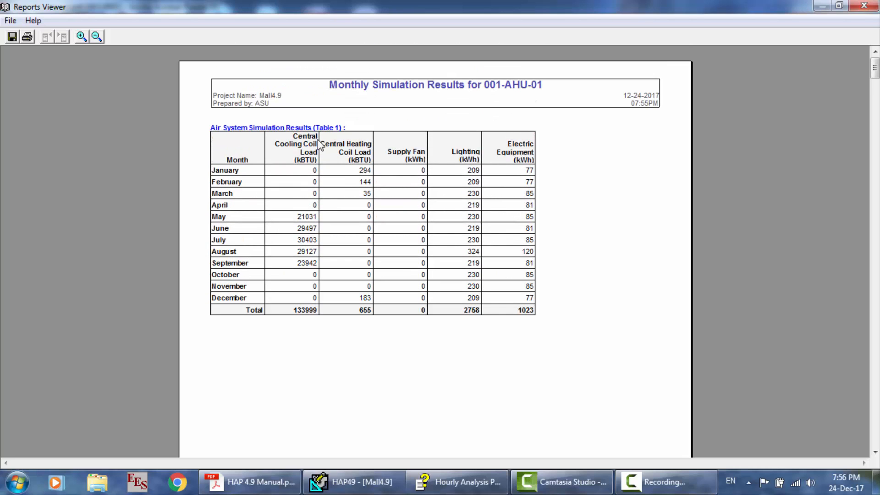
Step: Examine the daily simulation results for July and the hourly results for January 1 to January 3 for 001-AHU-01
{"action": "scroll", "coordinate": [421, 176], "scroll_direction": "down", "scroll_amount": 5}
{"action": "scroll", "coordinate": [421, 176], "scroll_direction": "down", "scroll_amount": 5}
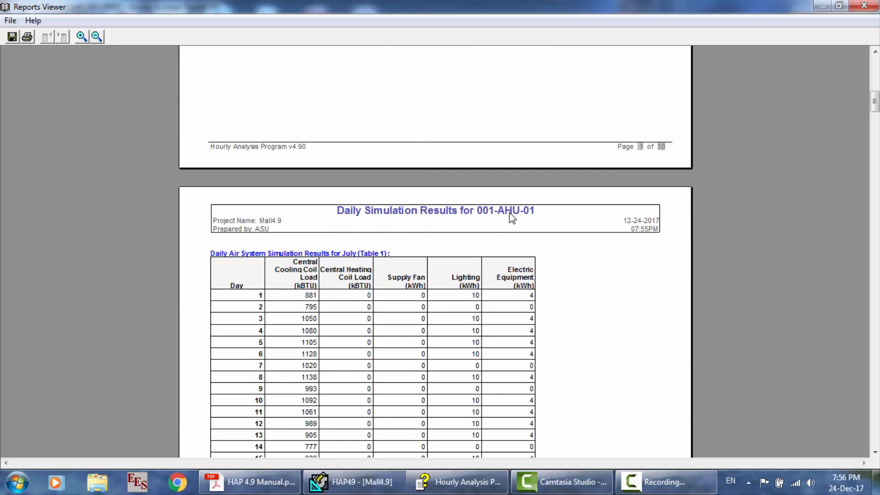
{"action": "scroll", "coordinate": [509, 213], "scroll_direction": "down", "scroll_amount": 3}
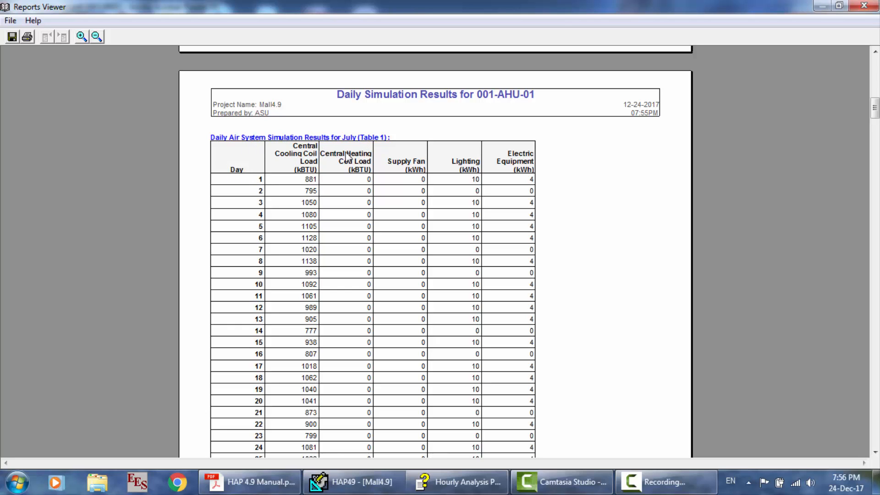
{"action": "scroll", "coordinate": [346, 153], "scroll_direction": "down", "scroll_amount": 4}
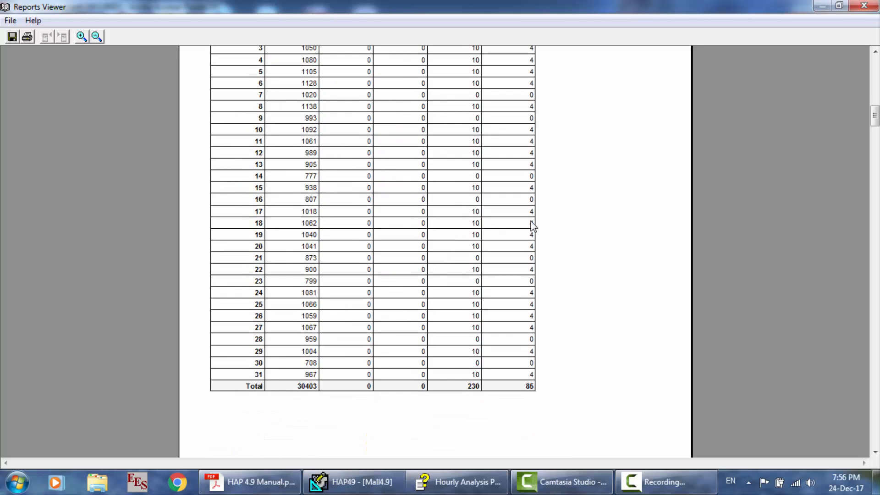
{"action": "scroll", "coordinate": [532, 225], "scroll_direction": "up", "scroll_amount": 3}
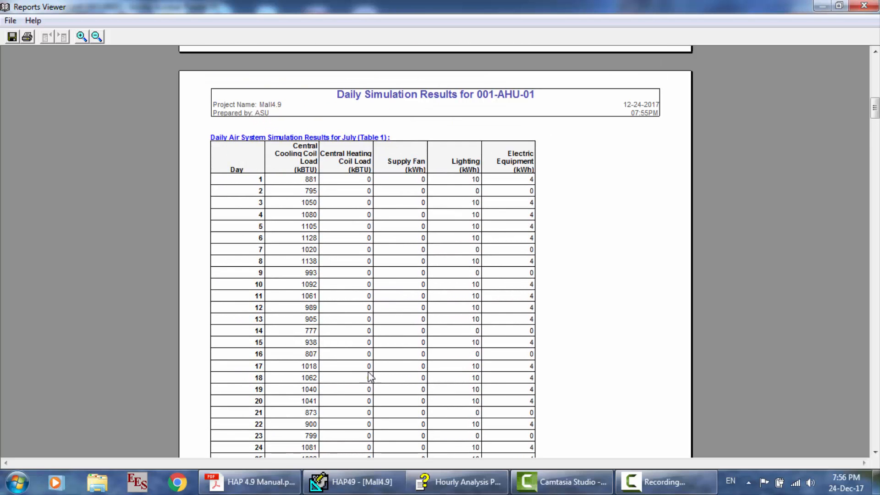
{"action": "scroll", "coordinate": [401, 380], "scroll_direction": "down", "scroll_amount": 20}
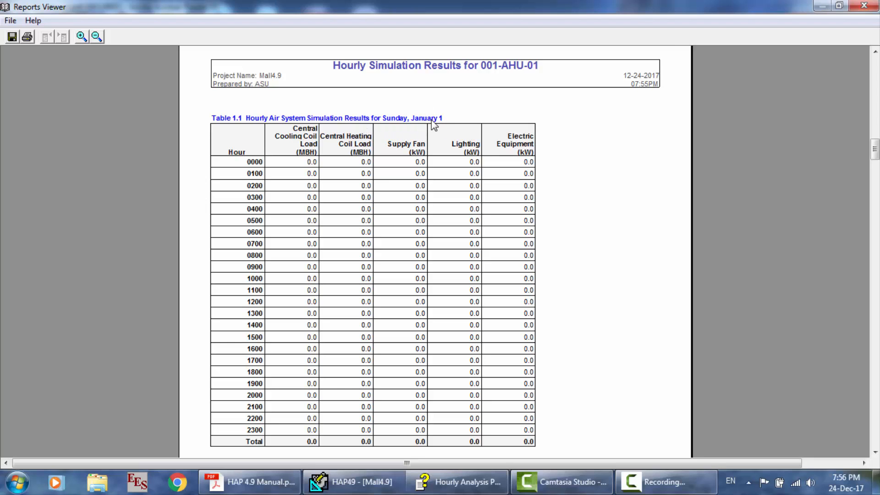
{"action": "scroll", "coordinate": [433, 125], "scroll_direction": "down", "scroll_amount": 1}
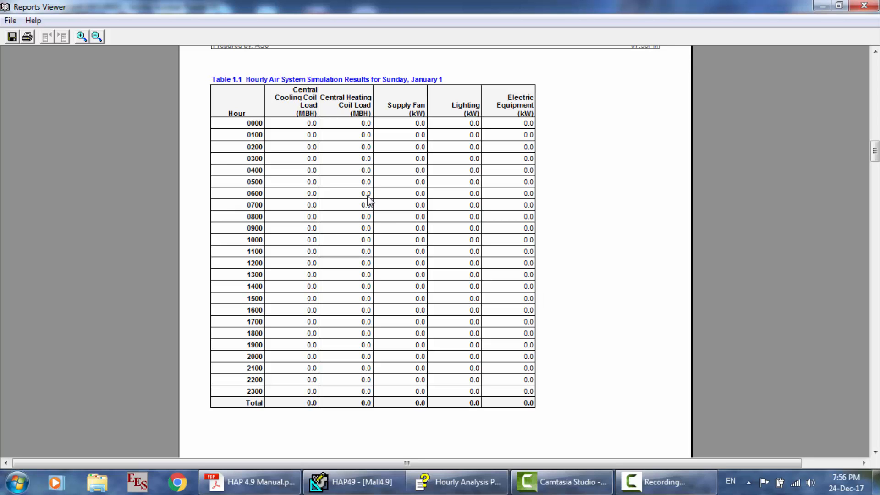
{"action": "scroll", "coordinate": [369, 200], "scroll_direction": "down", "scroll_amount": 10}
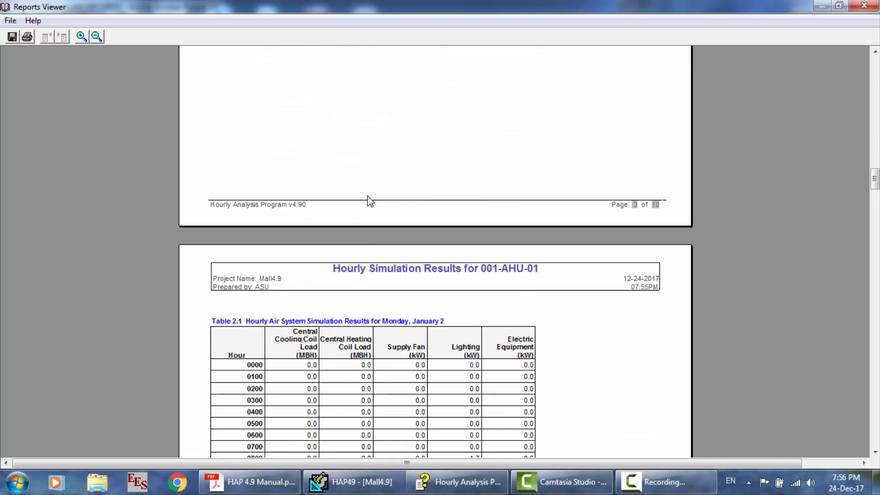
{"action": "scroll", "coordinate": [369, 200], "scroll_direction": "down", "scroll_amount": 1}
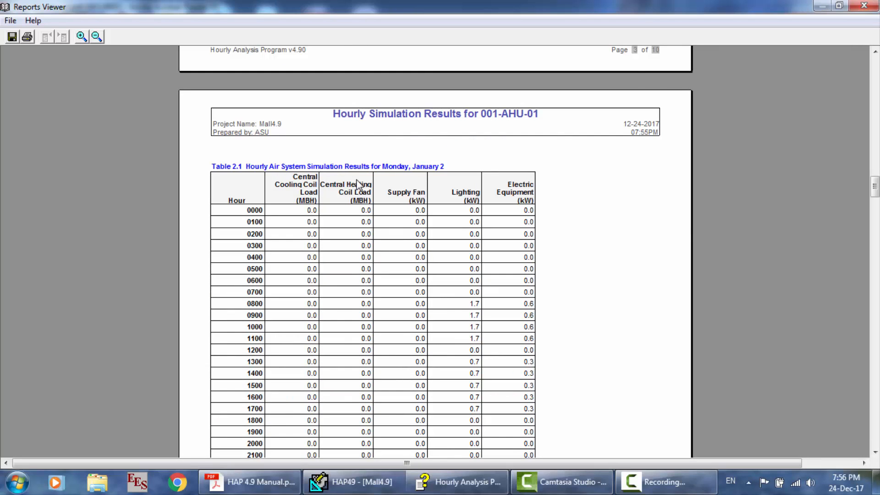
{"action": "scroll", "coordinate": [397, 160], "scroll_direction": "down", "scroll_amount": 4}
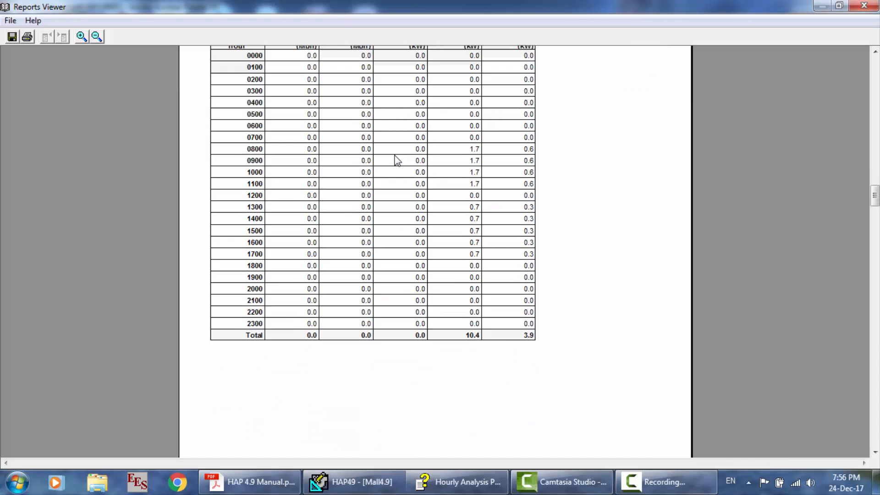
{"action": "scroll", "coordinate": [397, 161], "scroll_direction": "down", "scroll_amount": 15}
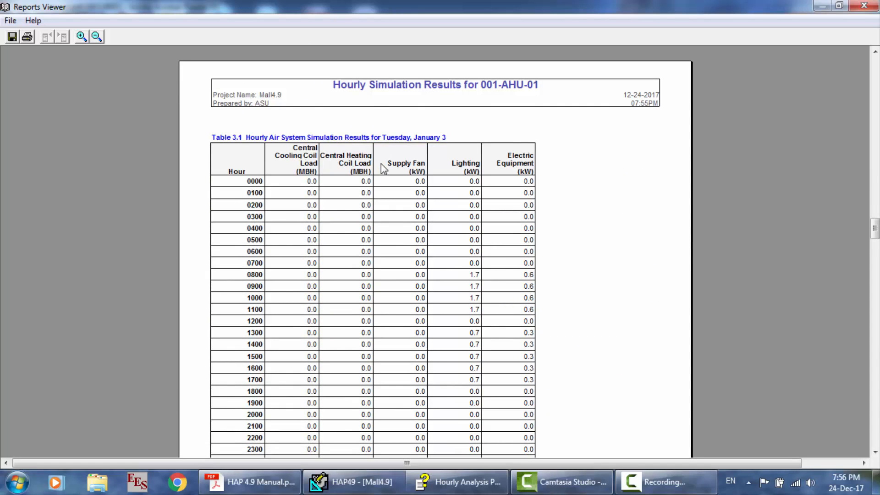
{"action": "scroll", "coordinate": [382, 164], "scroll_direction": "down", "scroll_amount": 4}
Step: Return to the daily simulation results for July and review the table from the first day to the totals
{"action": "scroll", "coordinate": [381, 163], "scroll_direction": "up", "scroll_amount": 20}
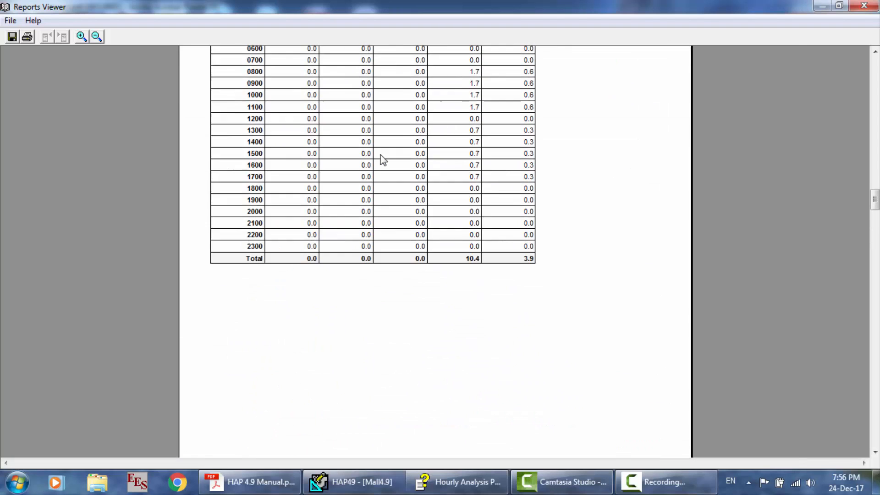
{"action": "scroll", "coordinate": [380, 161], "scroll_direction": "up", "scroll_amount": 15}
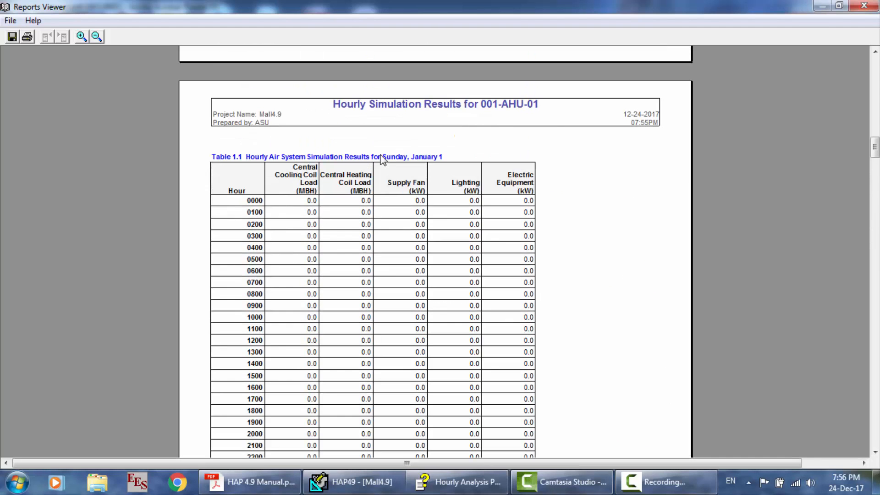
{"action": "scroll", "coordinate": [427, 169], "scroll_direction": "up", "scroll_amount": 5}
{"action": "scroll", "coordinate": [229, 243], "scroll_direction": "up", "scroll_amount": 14}
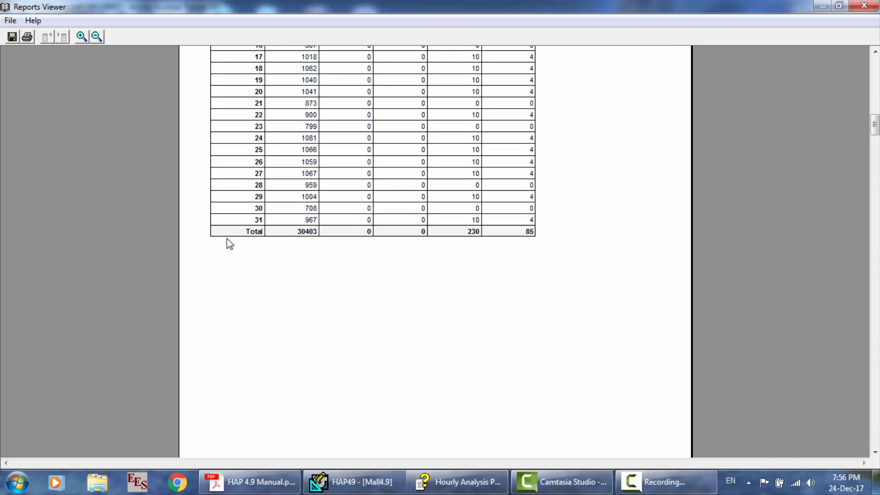
{"action": "scroll", "coordinate": [229, 243], "scroll_direction": "up", "scroll_amount": 12}
{"action": "scroll", "coordinate": [387, 417], "scroll_direction": "up", "scroll_amount": 3}
{"action": "scroll", "coordinate": [387, 418], "scroll_direction": "down", "scroll_amount": 11}
{"action": "scroll", "coordinate": [387, 418], "scroll_direction": "down", "scroll_amount": 9}
{"action": "scroll", "coordinate": [387, 417], "scroll_direction": "up", "scroll_amount": 5}
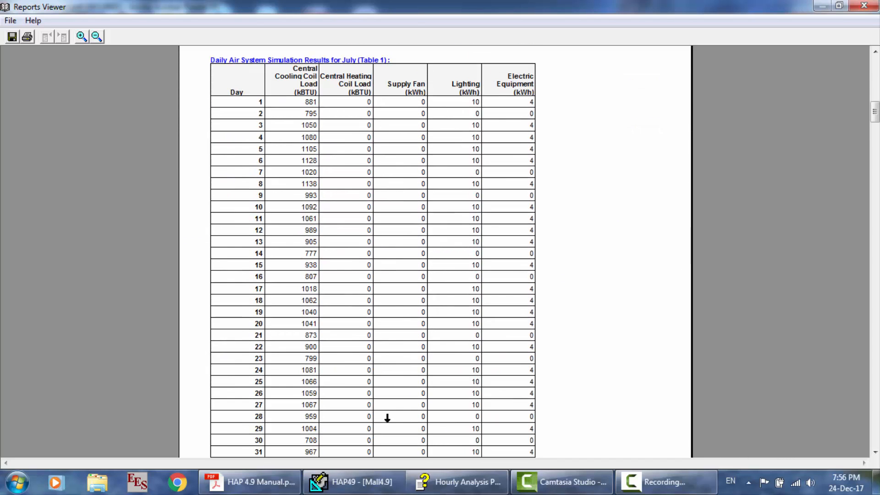
{"action": "scroll", "coordinate": [387, 418], "scroll_direction": "up", "scroll_amount": 4}
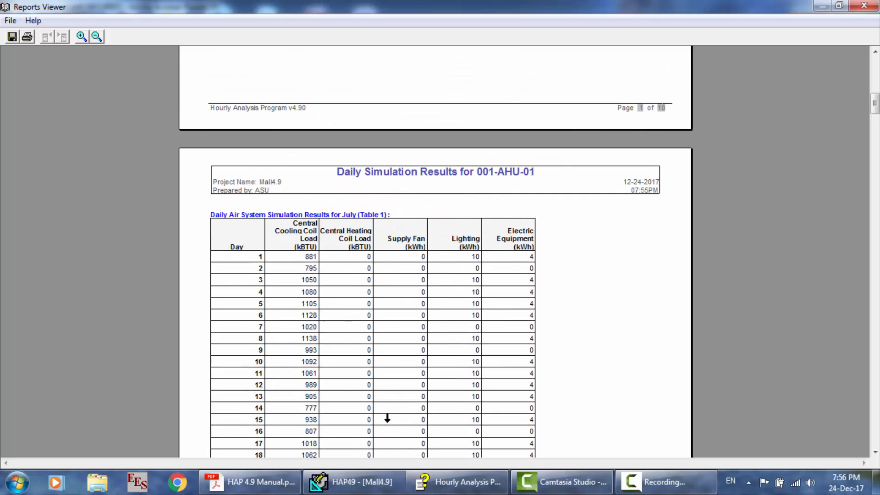
{"action": "scroll", "coordinate": [387, 418], "scroll_direction": "down", "scroll_amount": 12}
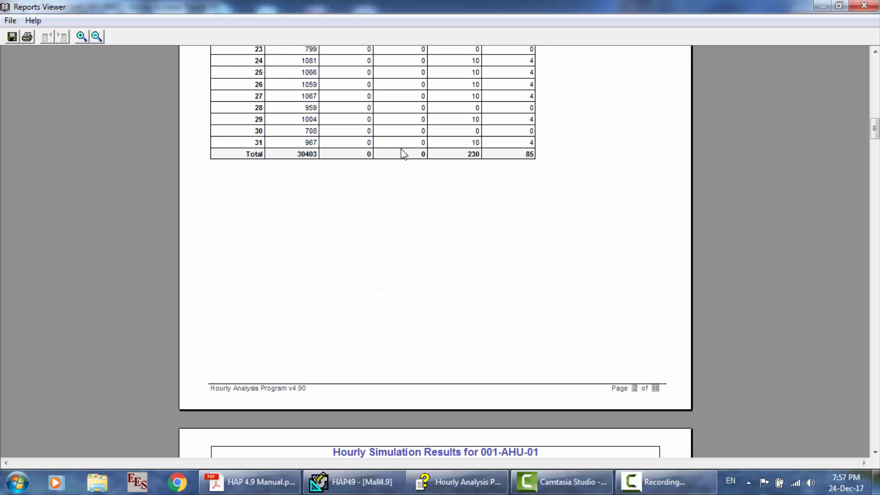
Step: Look through the hourly results up to January 6 and the Unmet Load Report, and close the report viewer
{"action": "scroll", "coordinate": [460, 182], "scroll_direction": "down", "scroll_amount": 20}
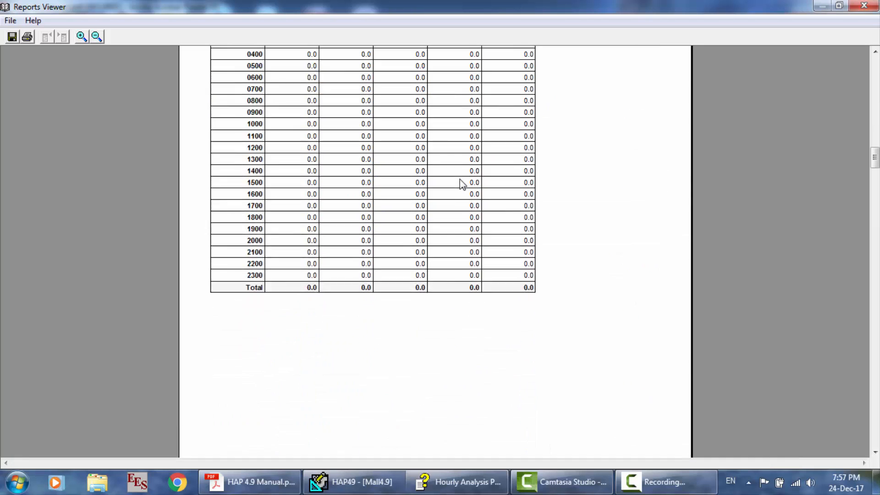
{"action": "scroll", "coordinate": [462, 184], "scroll_direction": "down", "scroll_amount": 5}
{"action": "scroll", "coordinate": [412, 198], "scroll_direction": "down", "scroll_amount": 11}
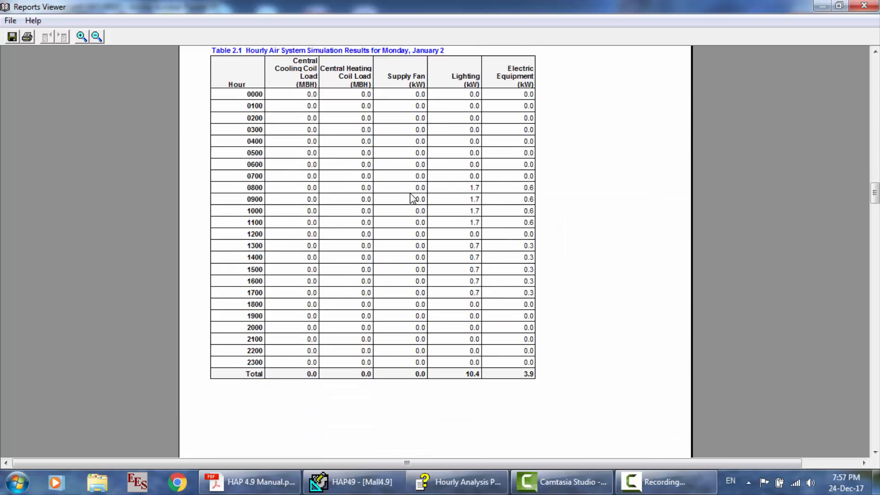
{"action": "scroll", "coordinate": [412, 198], "scroll_direction": "down", "scroll_amount": 20}
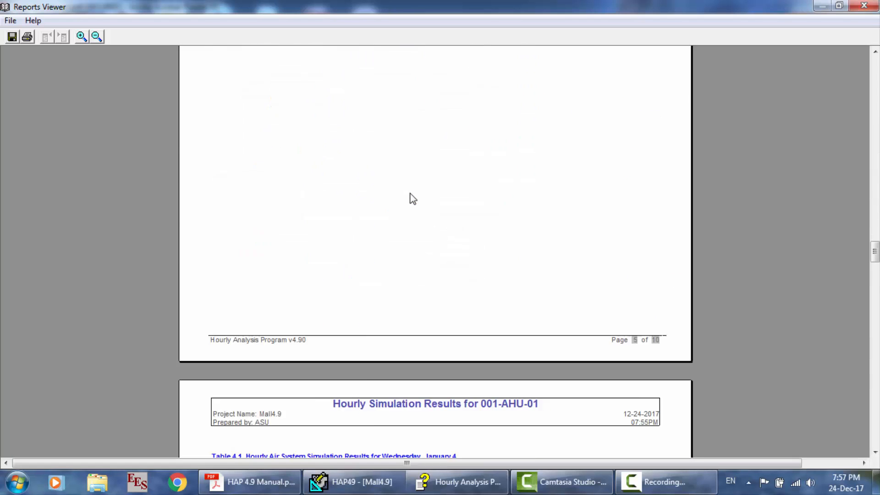
{"action": "scroll", "coordinate": [413, 198], "scroll_direction": "down", "scroll_amount": 20}
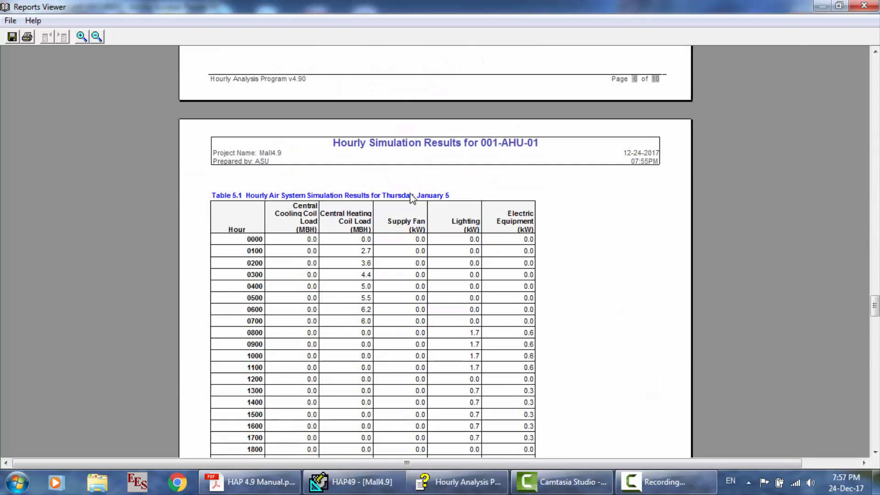
{"action": "scroll", "coordinate": [412, 198], "scroll_direction": "down", "scroll_amount": 17}
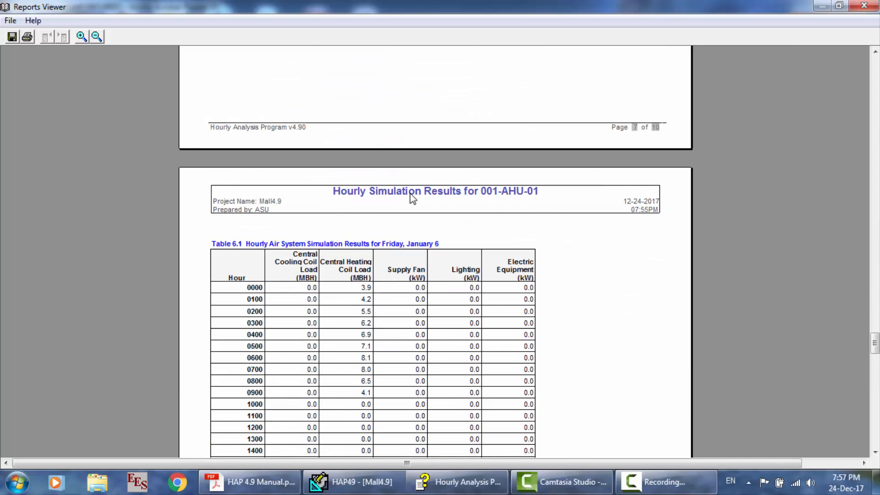
{"action": "scroll", "coordinate": [413, 198], "scroll_direction": "down", "scroll_amount": 17}
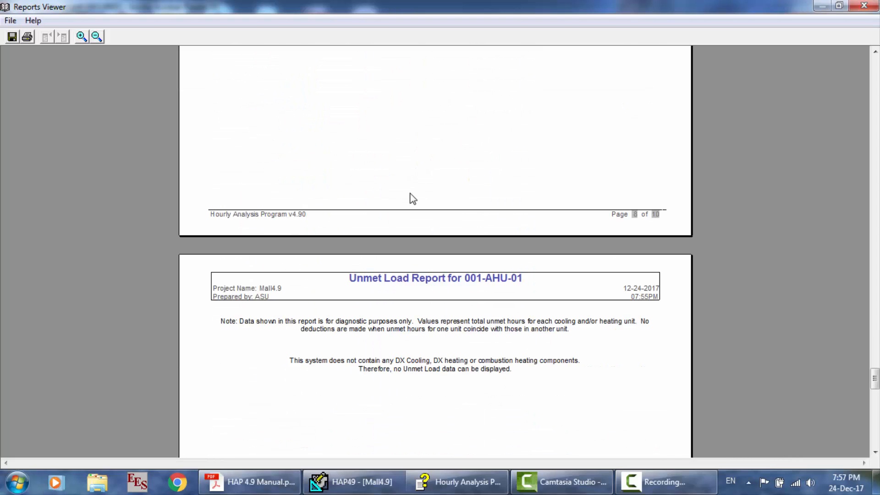
{"action": "scroll", "coordinate": [539, 224], "scroll_direction": "down", "scroll_amount": 5}
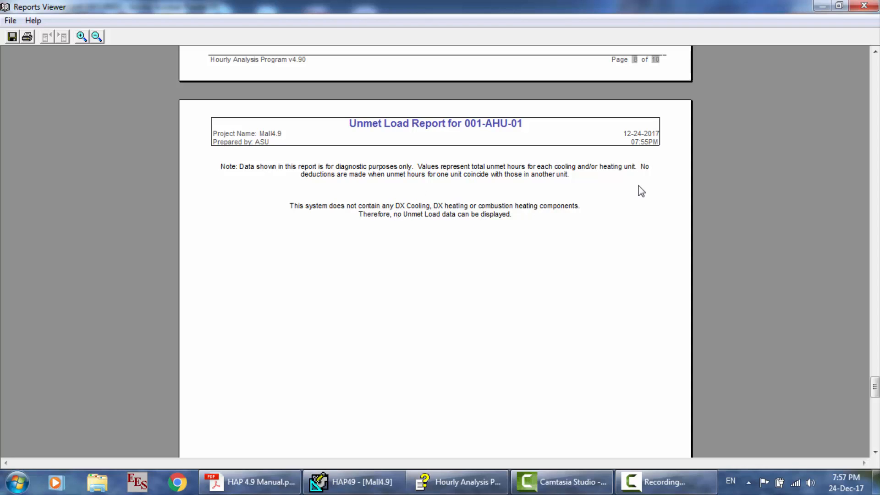
{"action": "left_click", "coordinate": [863, 5]}
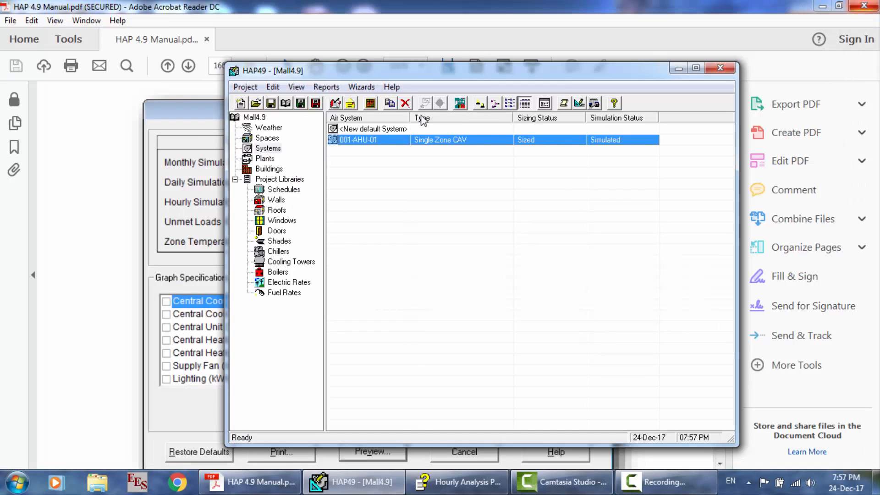
Step: Change the equipment type of air system 001-AHU-01 to Packaged Rooftop Units, check its zone and central heating data, and save the properties
{"action": "double_click", "coordinate": [361, 139]}
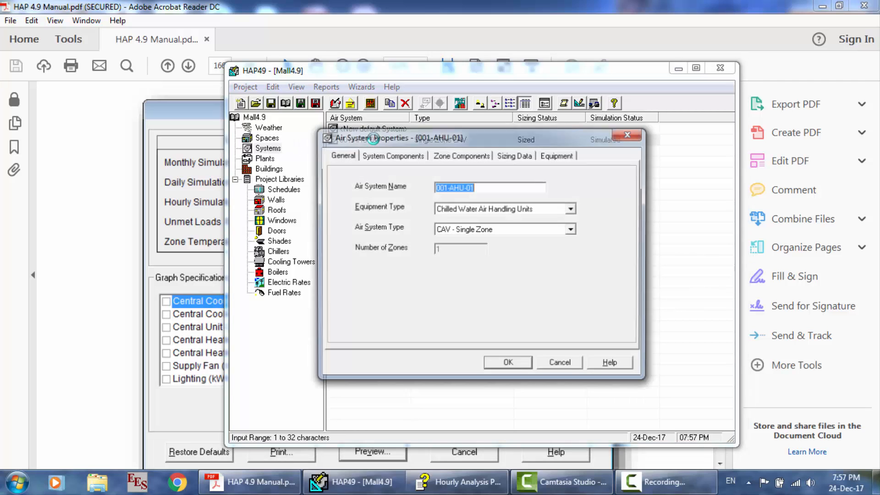
{"action": "left_click", "coordinate": [572, 210]}
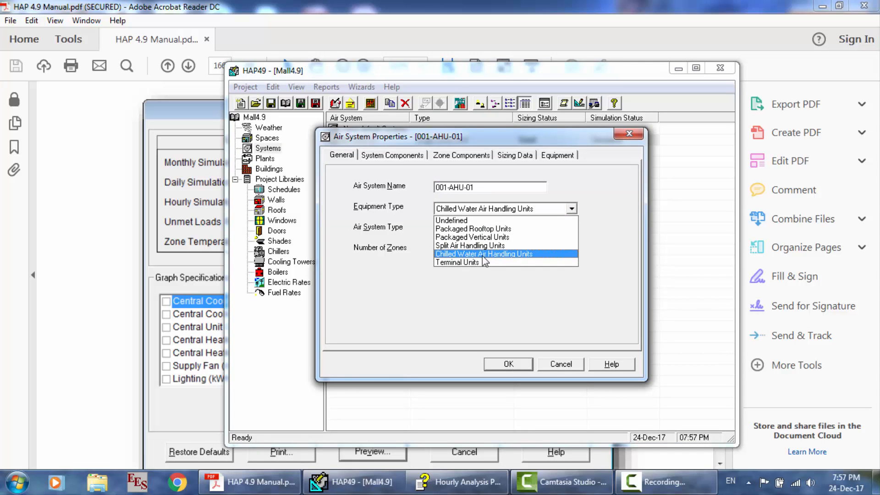
{"action": "left_click", "coordinate": [473, 228]}
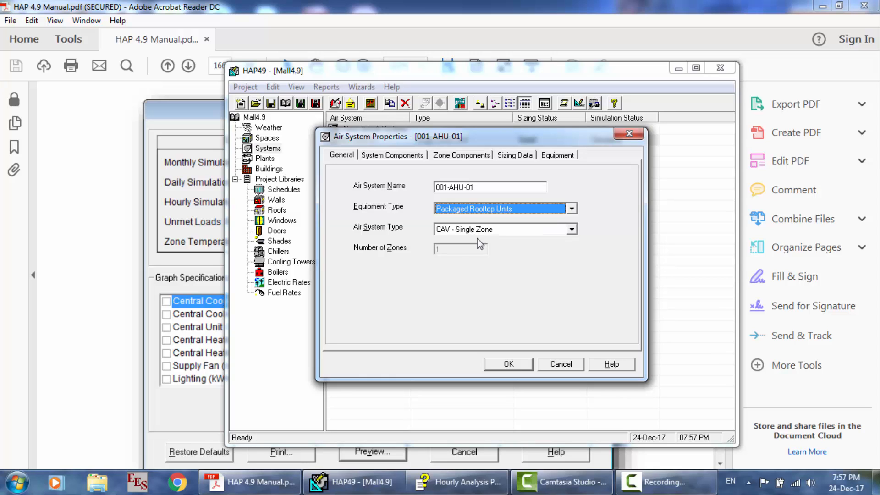
{"action": "left_click", "coordinate": [409, 155]}
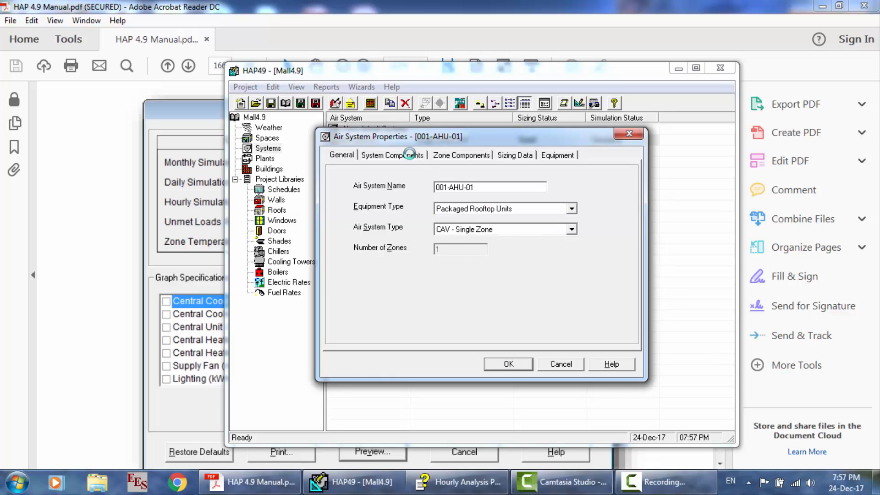
{"action": "left_click", "coordinate": [454, 156]}
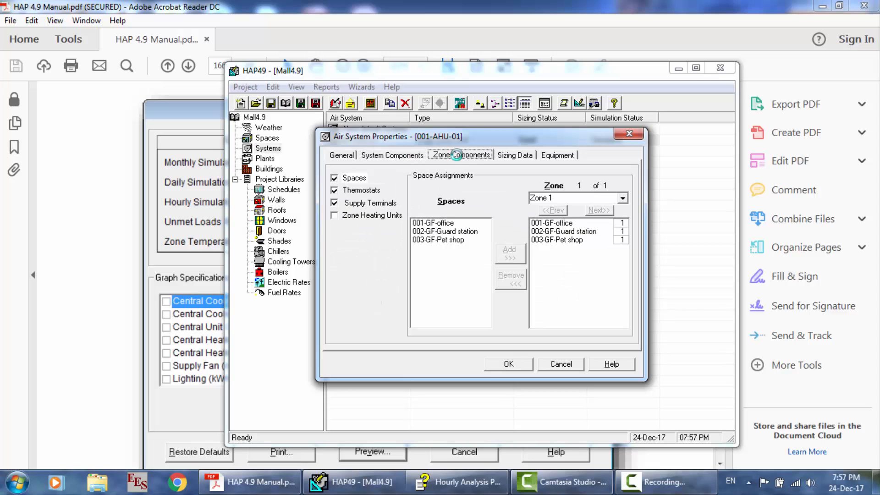
{"action": "left_click", "coordinate": [390, 155]}
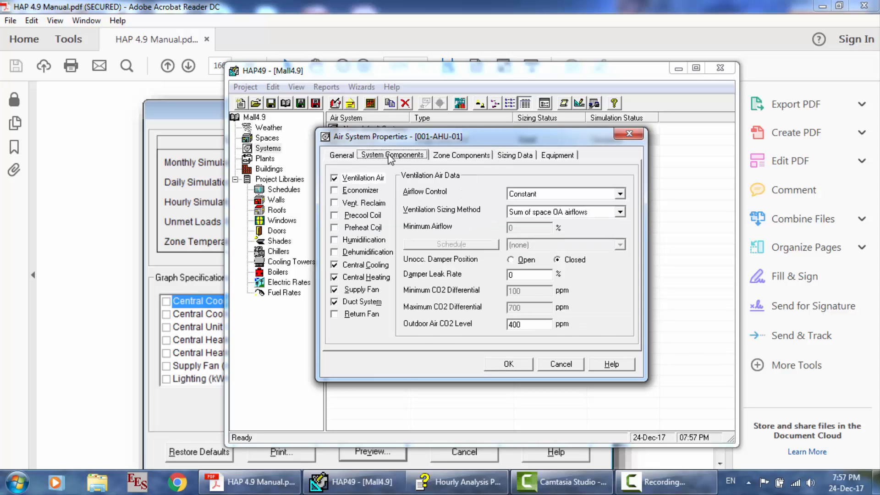
{"action": "left_click", "coordinate": [368, 279]}
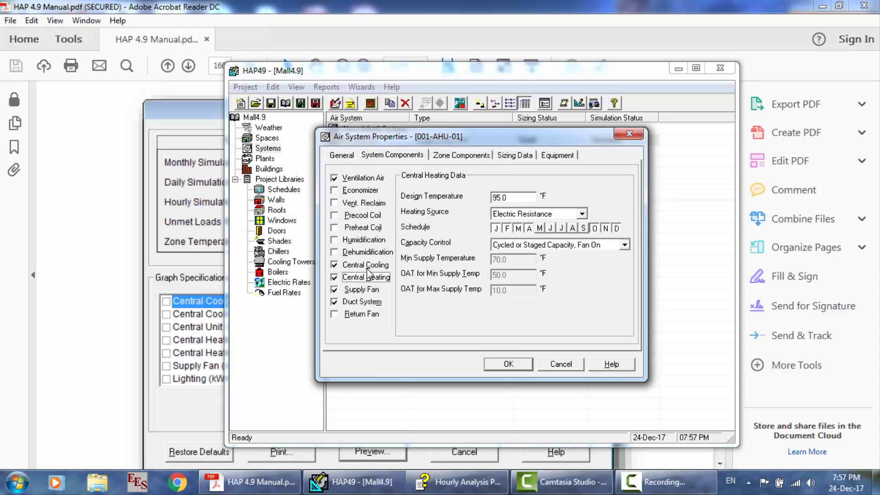
{"action": "left_click", "coordinate": [509, 364]}
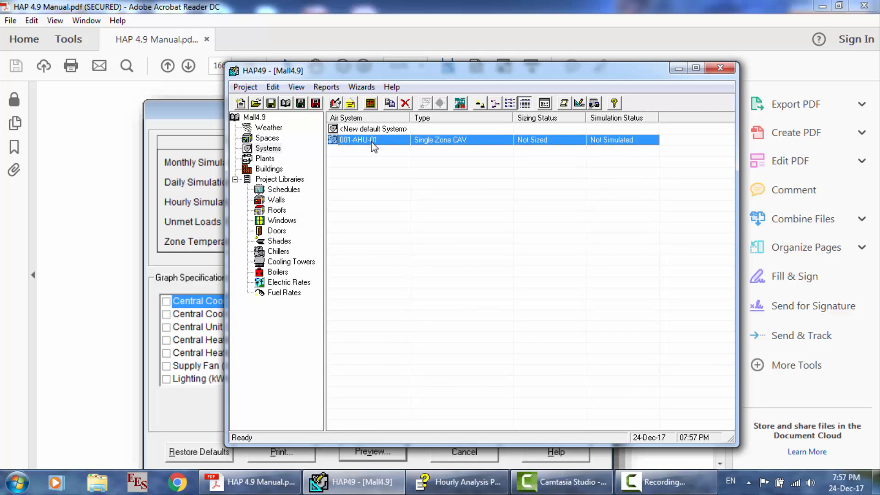
Step: Size 001-AHU-01 as a packaged rooftop system by previewing its system design reports, and close the viewer
{"action": "right_click", "coordinate": [370, 141]}
{"action": "left_click", "coordinate": [410, 224]}
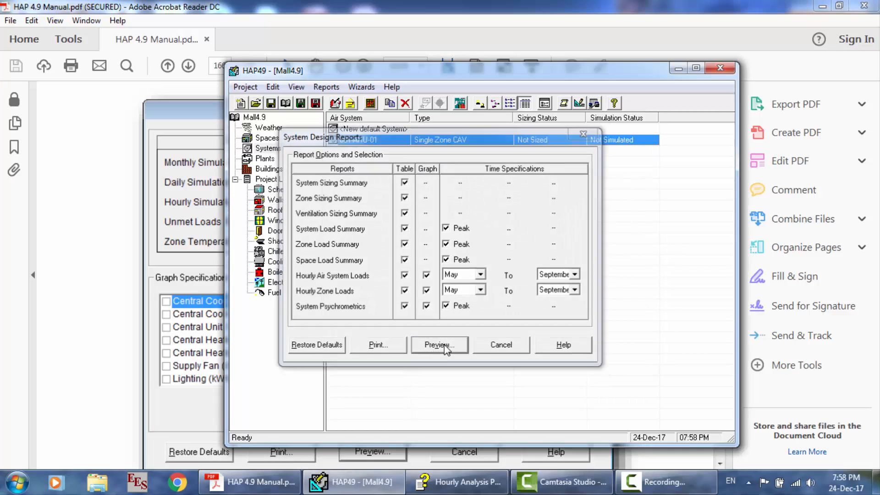
{"action": "left_click", "coordinate": [444, 347]}
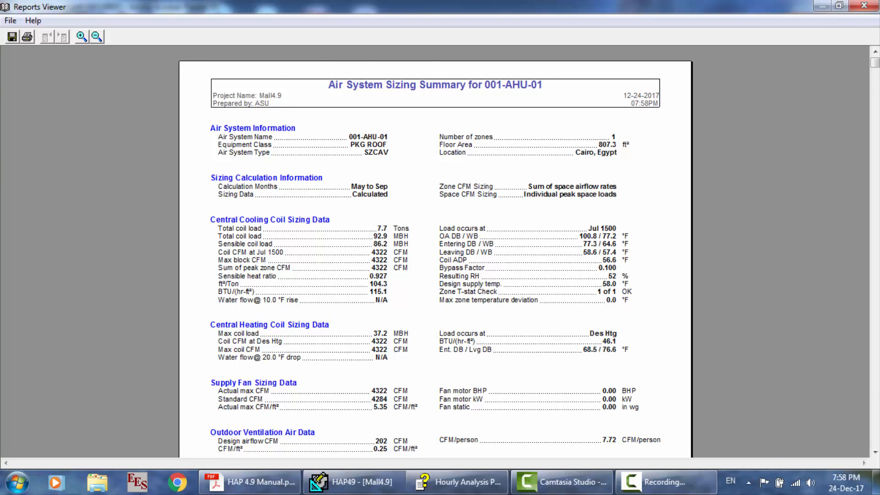
{"action": "left_click", "coordinate": [873, 4]}
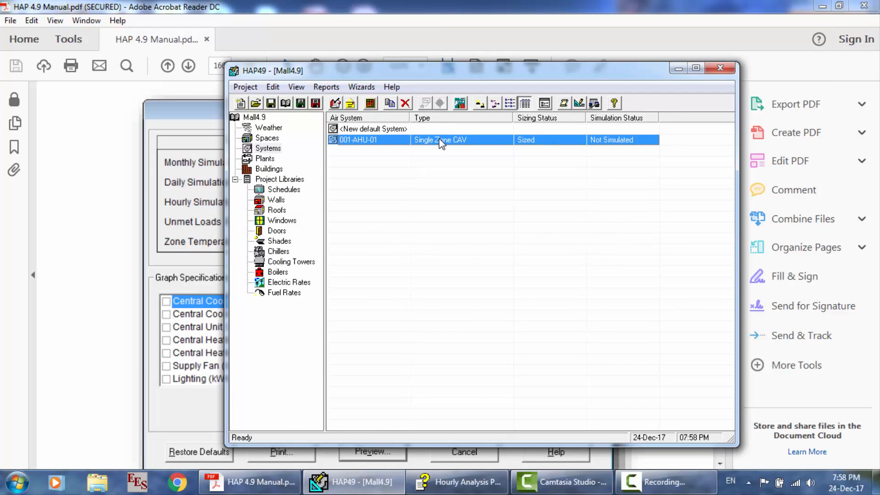
Step: Request a preview of the 001-AHU-01 simulation reports, with daily results for July and hourly results from Jan 1 to Jan 6
{"action": "right_click", "coordinate": [440, 141]}
{"action": "left_click", "coordinate": [476, 234]}
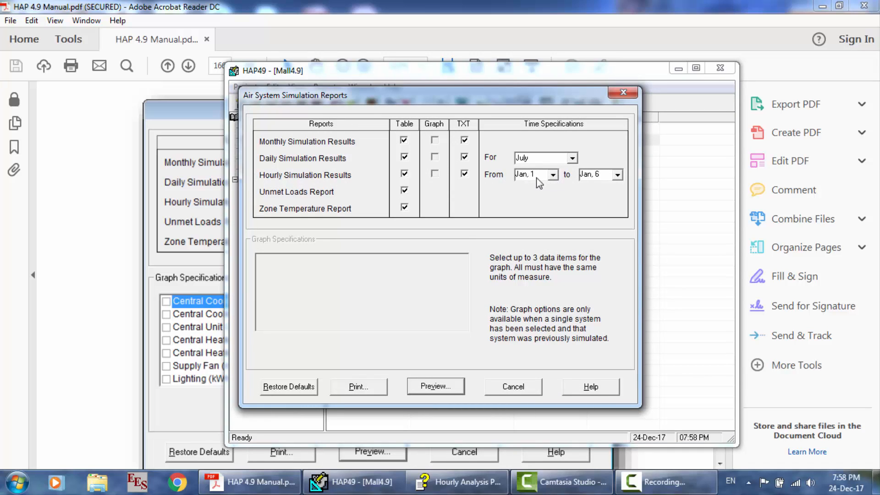
{"action": "left_click", "coordinate": [439, 387]}
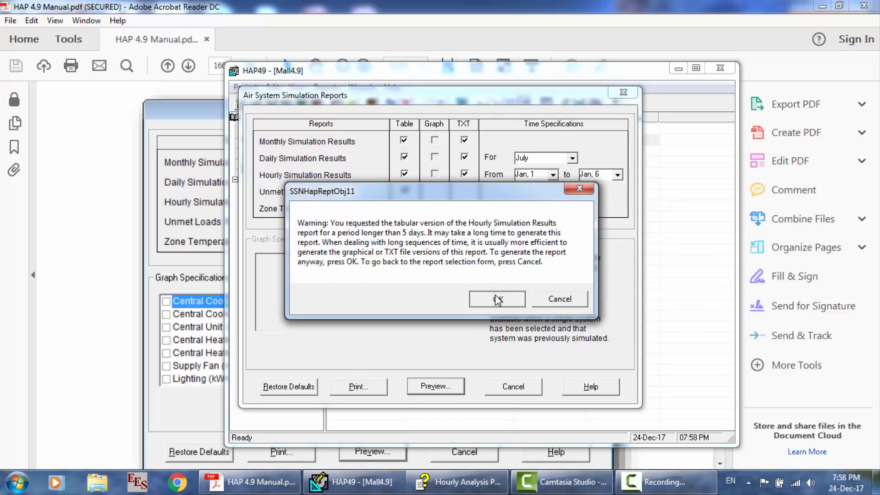
Step: Generate the requested tabular simulation reports despite the long hourly period and view the monthly results for 001-AHU-01
{"action": "left_click", "coordinate": [497, 299]}
{"action": "left_click", "coordinate": [544, 299]}
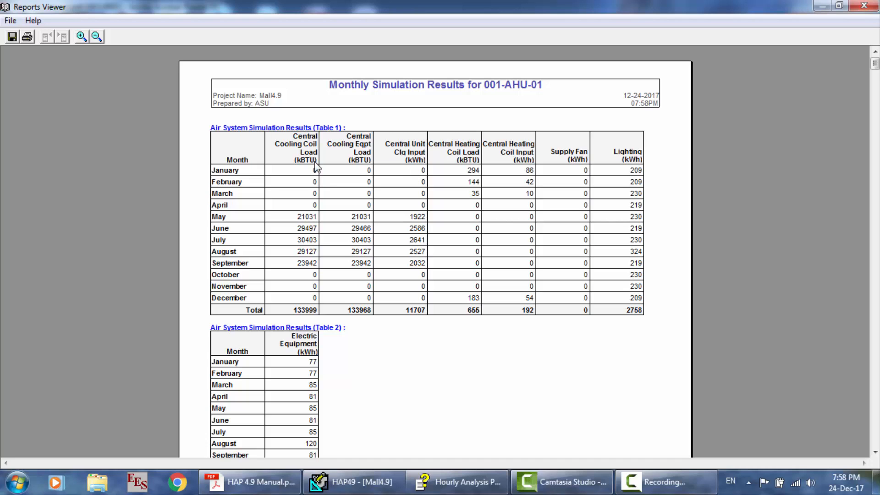
{"action": "scroll", "coordinate": [503, 220], "scroll_direction": "down", "scroll_amount": 5}
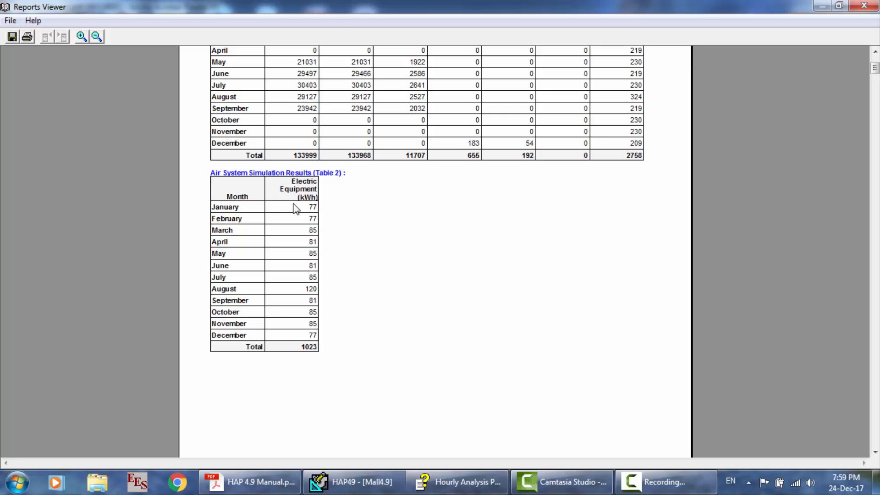
Step: Review both tables of the July daily simulation results for 001-AHU-01
{"action": "scroll", "coordinate": [292, 356], "scroll_direction": "down", "scroll_amount": 15}
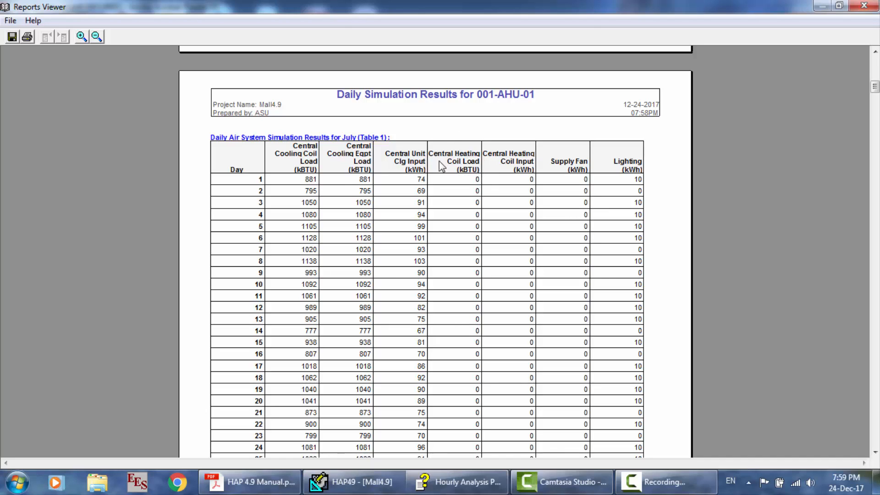
{"action": "scroll", "coordinate": [663, 181], "scroll_direction": "down", "scroll_amount": 15}
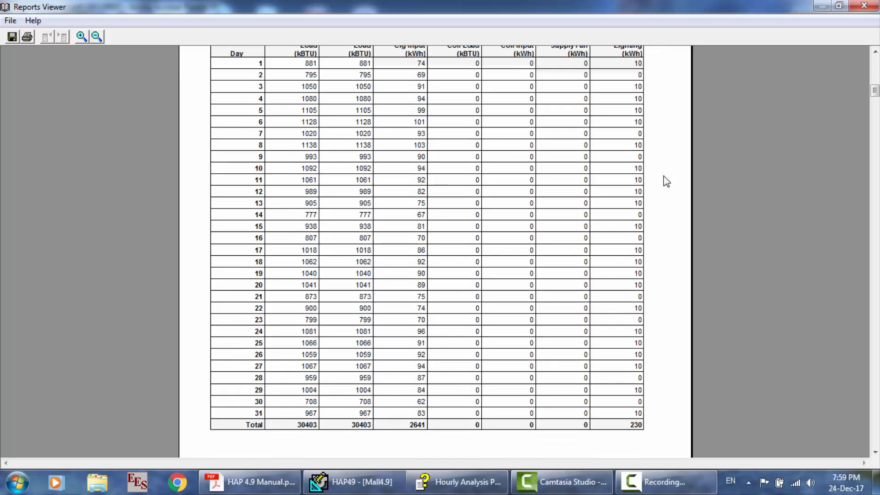
{"action": "scroll", "coordinate": [663, 179], "scroll_direction": "down", "scroll_amount": 3}
{"action": "scroll", "coordinate": [663, 179], "scroll_direction": "up", "scroll_amount": 3}
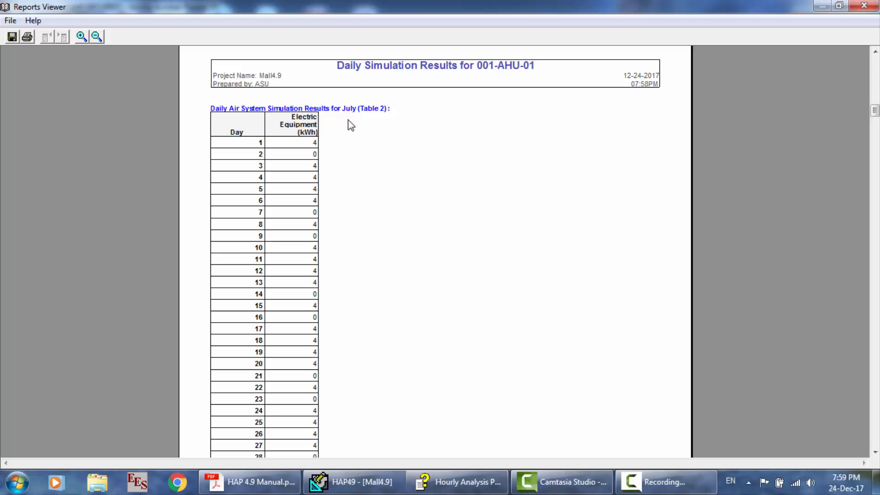
{"action": "scroll", "coordinate": [371, 205], "scroll_direction": "down", "scroll_amount": 3}
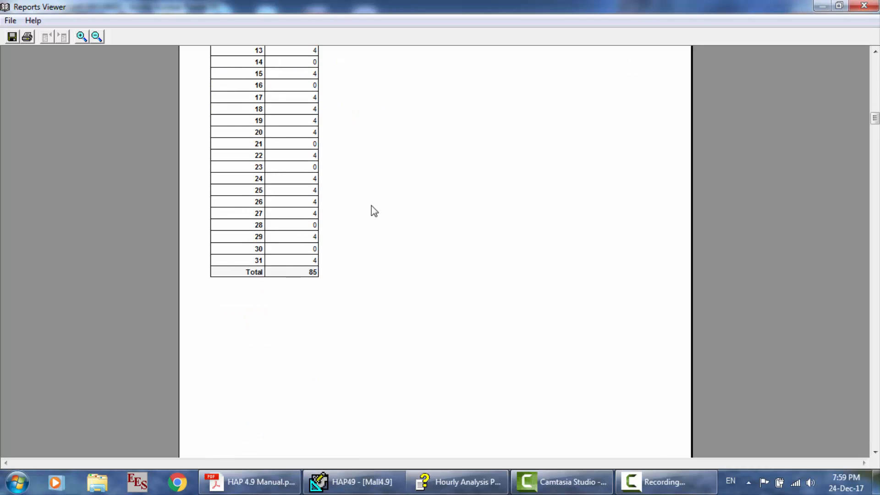
Step: Look through the hourly simulation results tables for 001-AHU-01 from January 1 to January 6
{"action": "scroll", "coordinate": [371, 206], "scroll_direction": "down", "scroll_amount": 10}
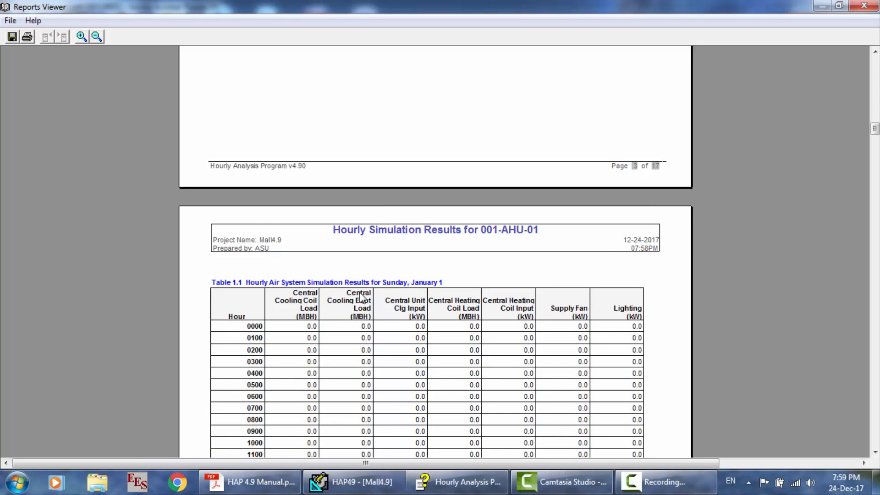
{"action": "scroll", "coordinate": [431, 304], "scroll_direction": "down", "scroll_amount": 4}
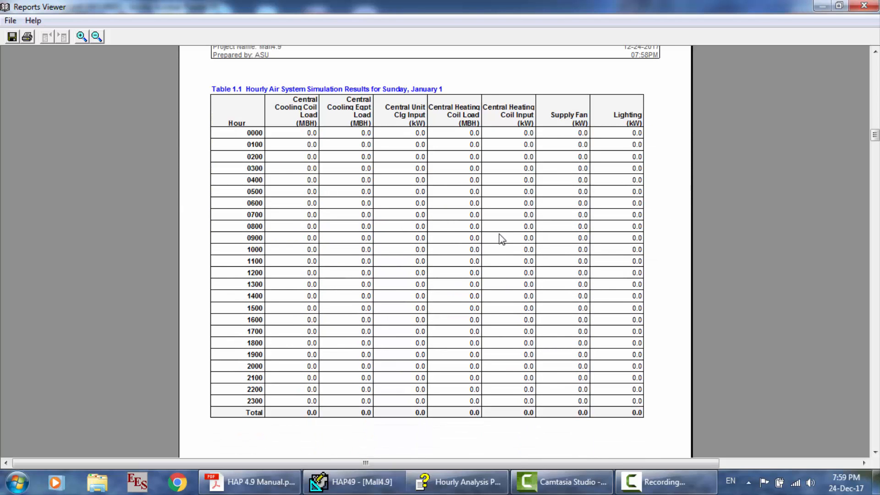
{"action": "scroll", "coordinate": [490, 236], "scroll_direction": "down", "scroll_amount": 8}
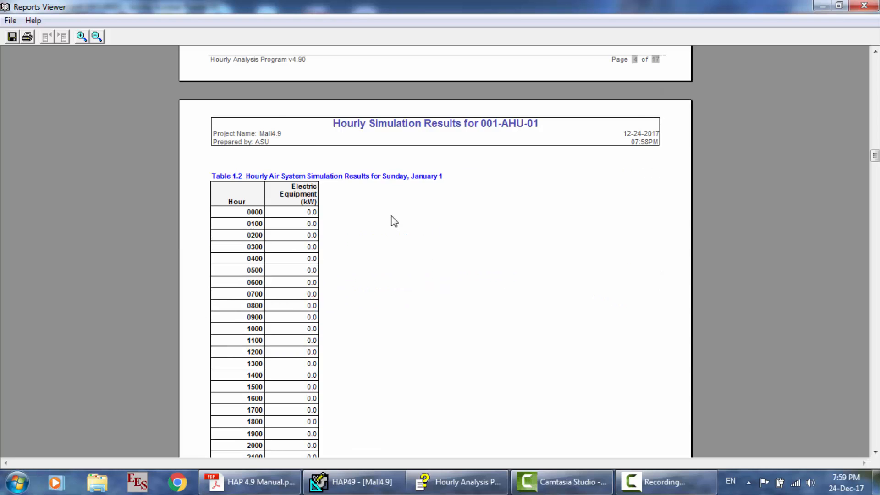
{"action": "scroll", "coordinate": [393, 221], "scroll_direction": "down", "scroll_amount": 1}
{"action": "scroll", "coordinate": [359, 204], "scroll_direction": "down", "scroll_amount": 6}
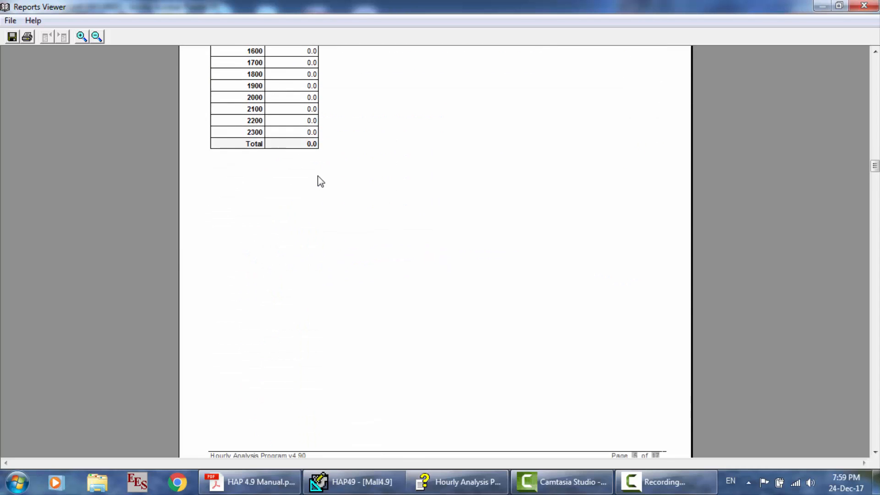
{"action": "scroll", "coordinate": [320, 182], "scroll_direction": "down", "scroll_amount": 8}
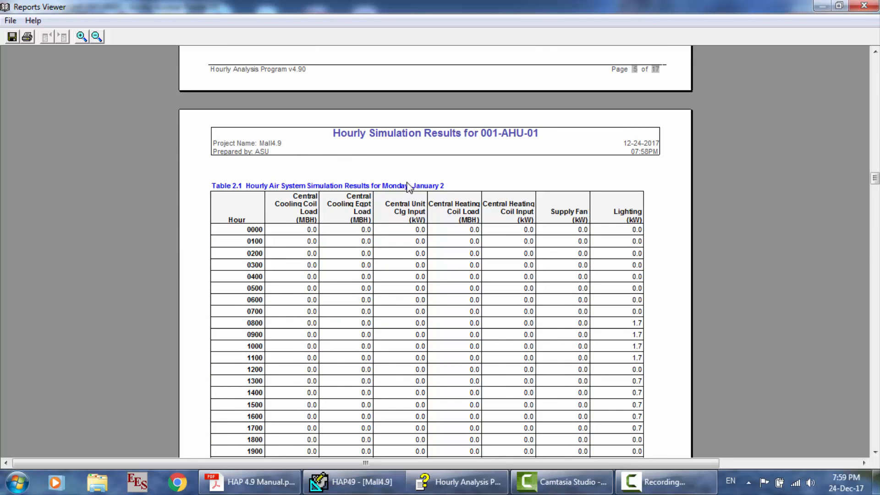
{"action": "scroll", "coordinate": [408, 185], "scroll_direction": "down", "scroll_amount": 8}
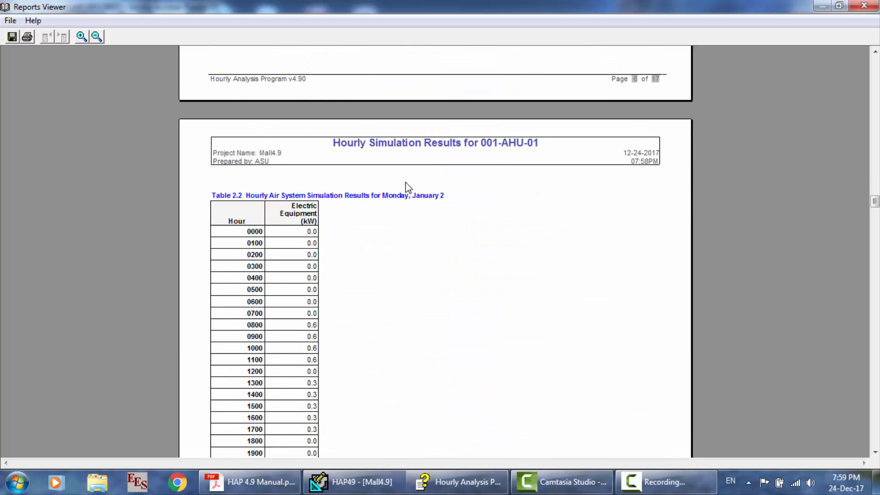
{"action": "scroll", "coordinate": [464, 242], "scroll_direction": "down", "scroll_amount": 10}
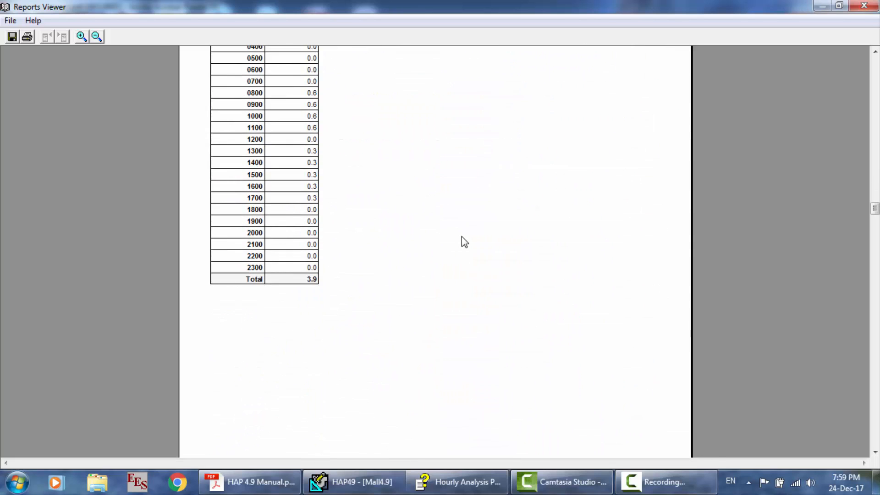
{"action": "scroll", "coordinate": [462, 237], "scroll_direction": "down", "scroll_amount": 10}
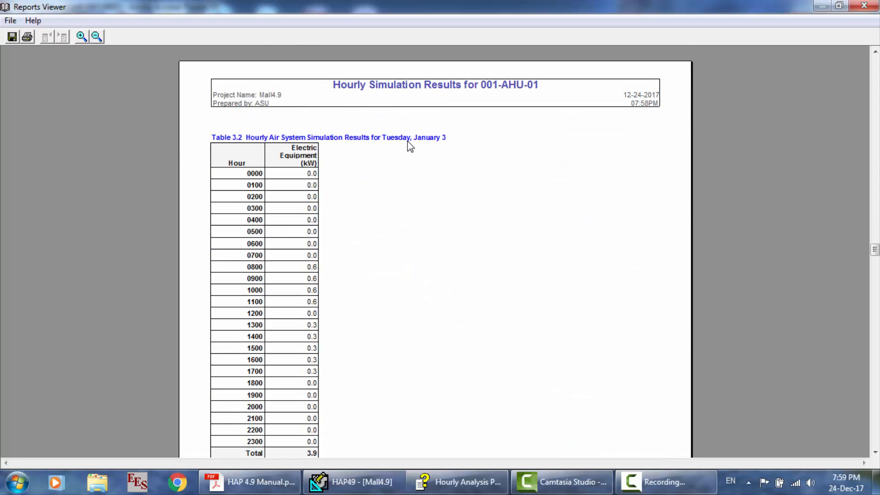
{"action": "scroll", "coordinate": [405, 151], "scroll_direction": "down", "scroll_amount": 20}
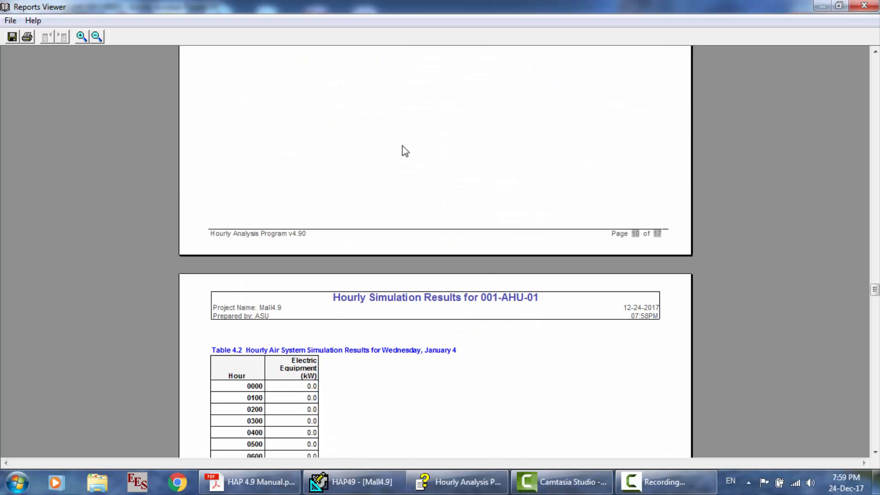
{"action": "scroll", "coordinate": [403, 146], "scroll_direction": "down", "scroll_amount": 5}
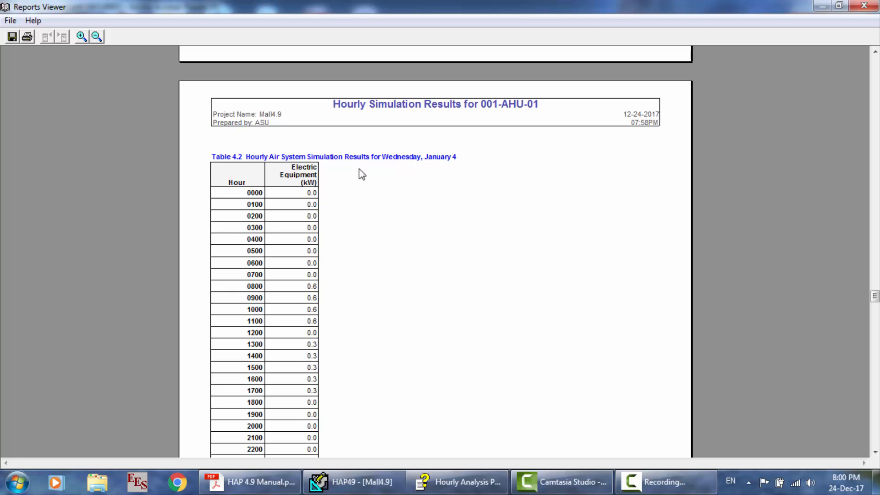
{"action": "scroll", "coordinate": [394, 168], "scroll_direction": "down", "scroll_amount": 15}
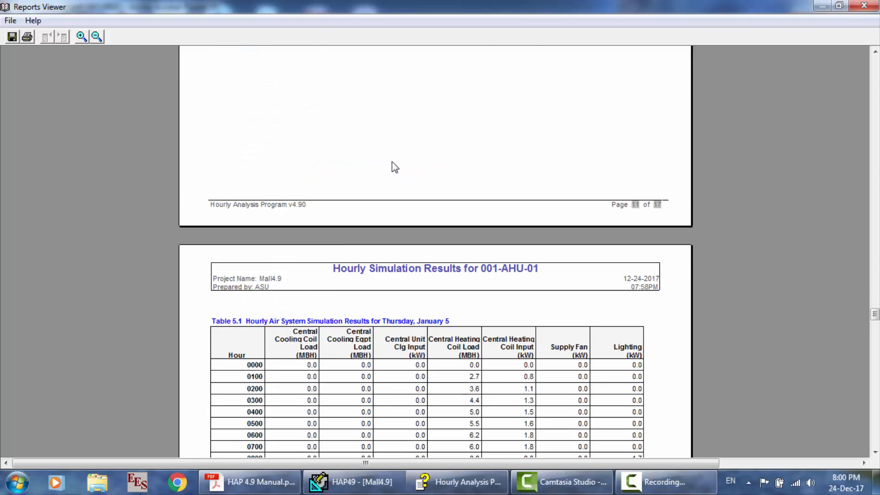
{"action": "scroll", "coordinate": [392, 161], "scroll_direction": "down", "scroll_amount": 7}
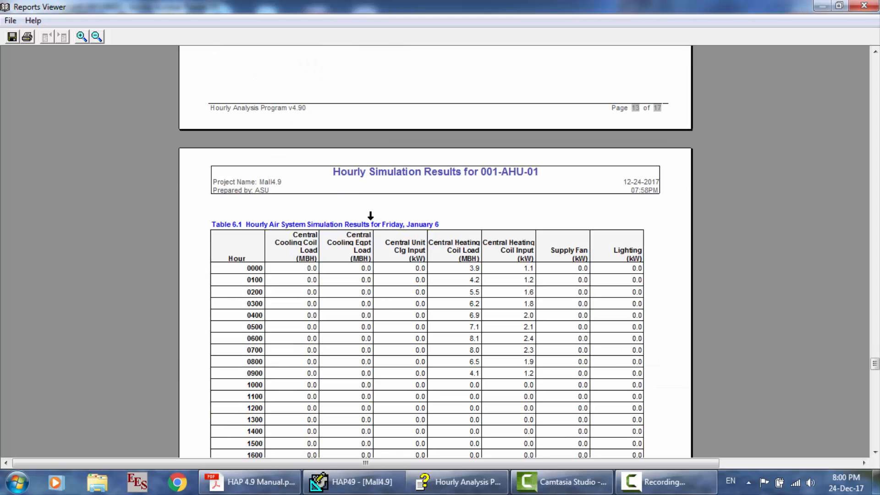
{"action": "scroll", "coordinate": [384, 229], "scroll_direction": "down", "scroll_amount": 10}
Step: Examine the Unmet Load Report's central cooling unit statistics and the Zone Temperature Report for 001-AHU-01
{"action": "scroll", "coordinate": [385, 234], "scroll_direction": "down", "scroll_amount": 8}
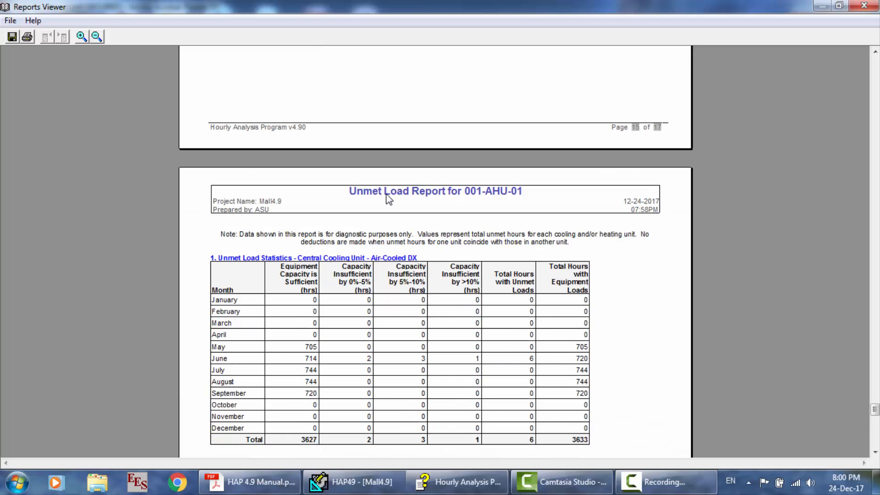
{"action": "scroll", "coordinate": [386, 196], "scroll_direction": "down", "scroll_amount": 3}
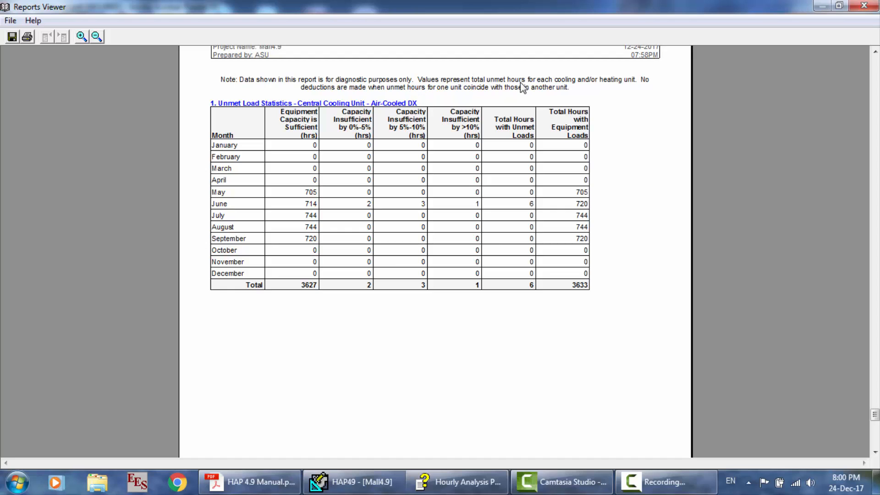
{"action": "scroll", "coordinate": [305, 100], "scroll_direction": "up", "scroll_amount": 2}
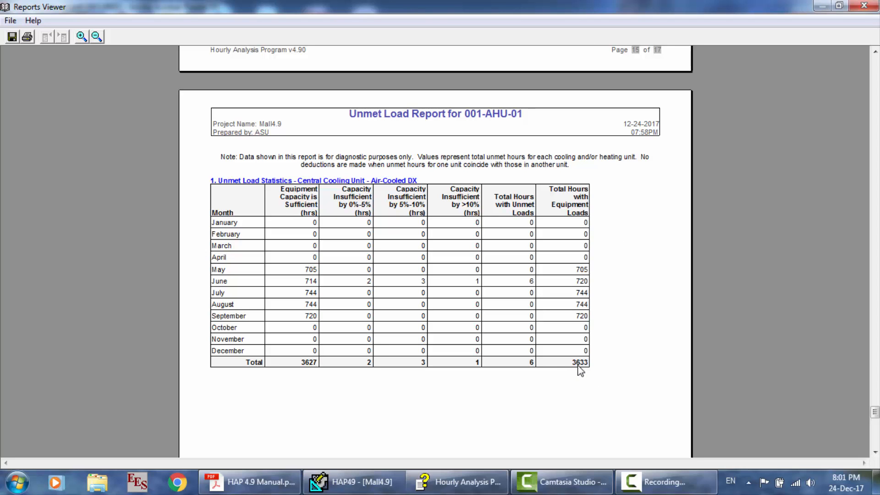
{"action": "scroll", "coordinate": [578, 369], "scroll_direction": "down", "scroll_amount": 10}
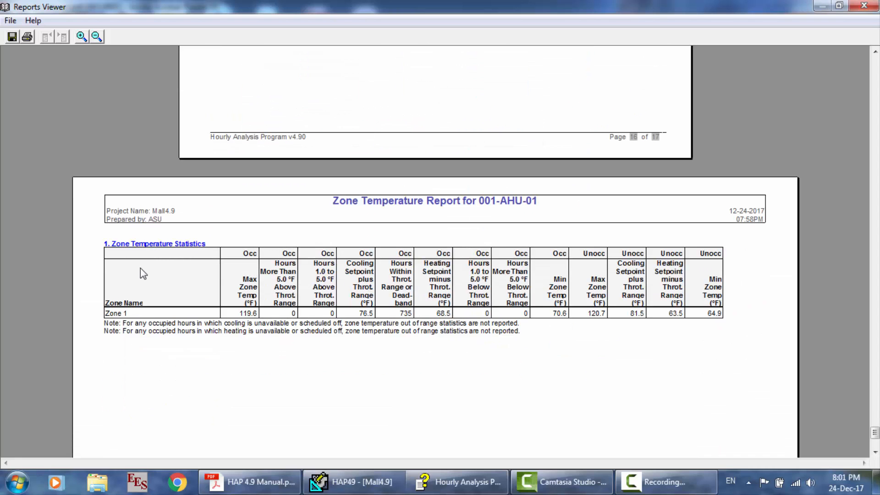
{"action": "scroll", "coordinate": [143, 274], "scroll_direction": "down", "scroll_amount": 1}
{"action": "left_click", "coordinate": [665, 481]}
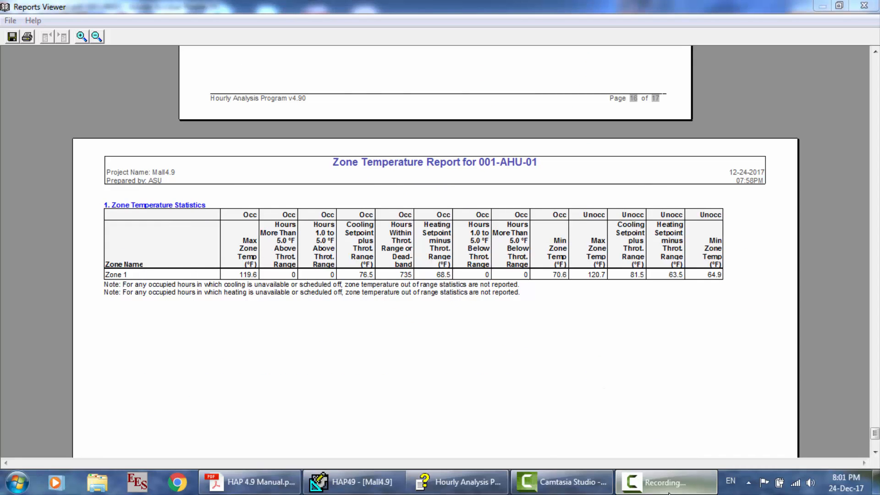
{"action": "left_click", "coordinate": [819, 421]}
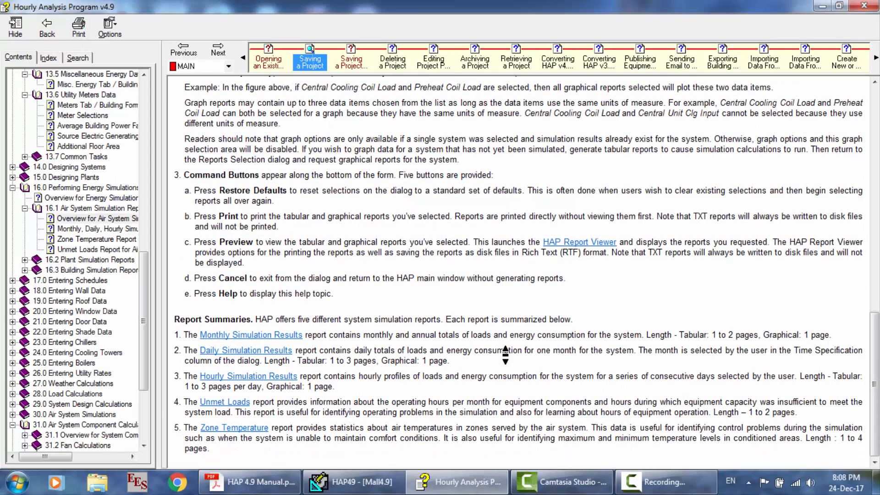
Step: Highlight the Monthly Simulation Results description in the help's report summaries and open the Unmet Loads topic
{"action": "scroll", "coordinate": [503, 349], "scroll_direction": "down", "scroll_amount": 1}
{"action": "left_click_drag", "start_coordinate": [412, 334], "coordinate": [652, 338]}
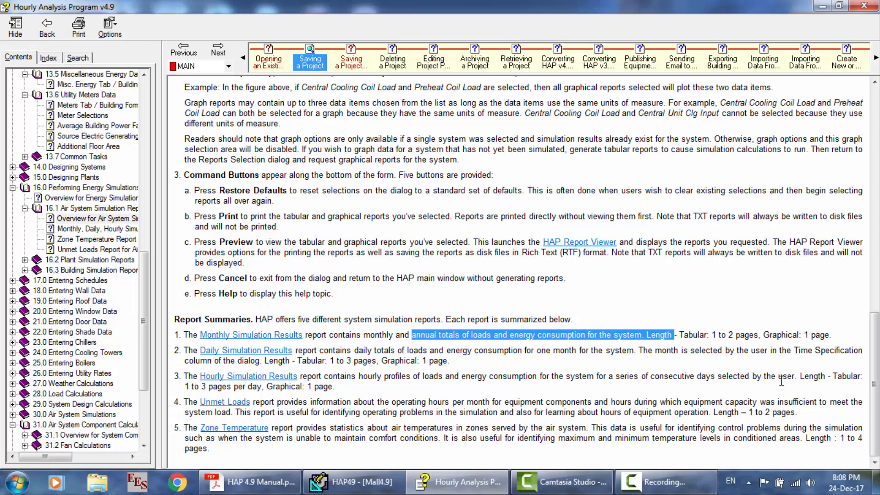
{"action": "left_click", "coordinate": [241, 404]}
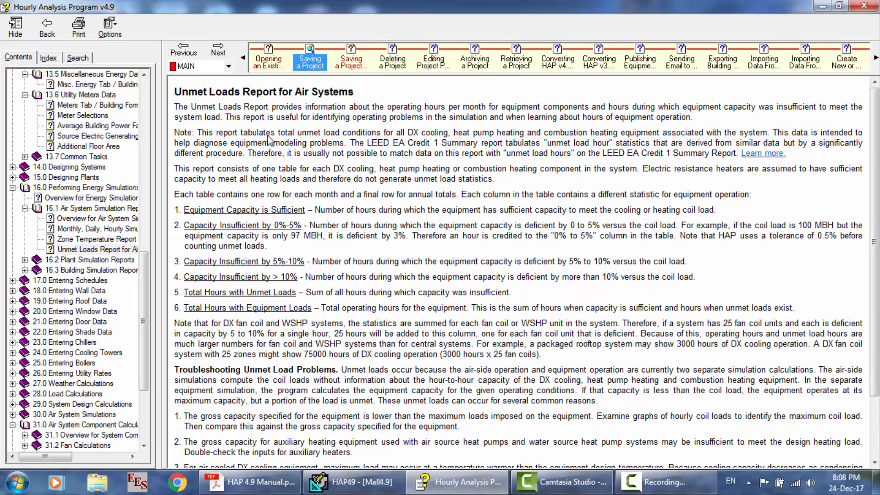
Step: Read the Unmet Loads Report help topic, highlighting the capacity column definitions and the note on DX fan coil and WSHP systems
{"action": "scroll", "coordinate": [268, 135], "scroll_direction": "down", "scroll_amount": 2}
{"action": "scroll", "coordinate": [267, 135], "scroll_direction": "up", "scroll_amount": 2}
{"action": "left_click_drag", "start_coordinate": [315, 210], "coordinate": [726, 214]}
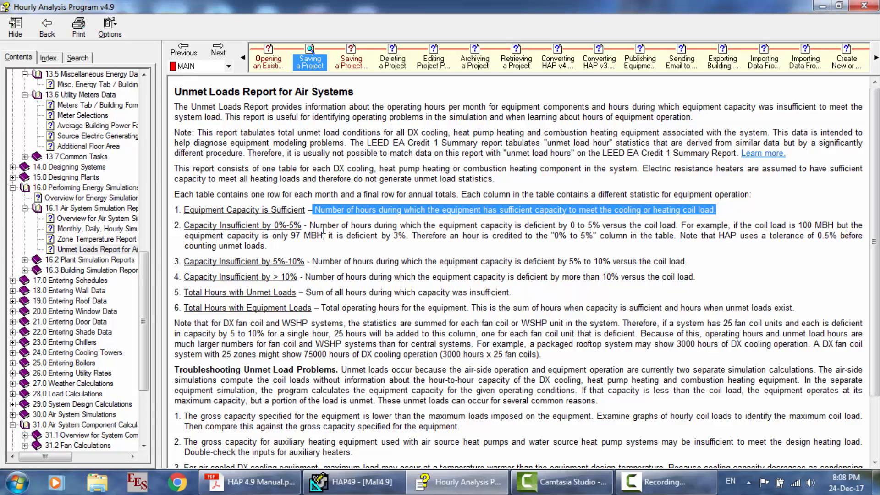
{"action": "left_click_drag", "start_coordinate": [311, 225], "coordinate": [493, 236]}
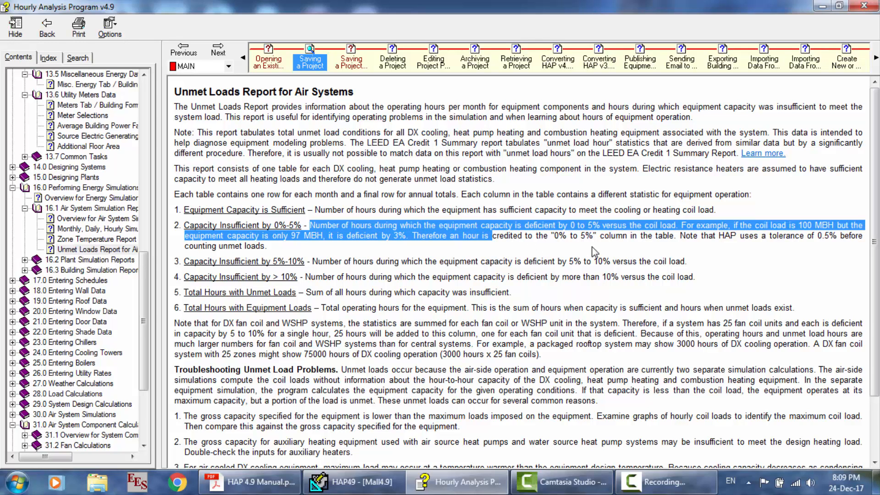
{"action": "left_click_drag", "start_coordinate": [681, 237], "coordinate": [711, 324]}
{"action": "scroll", "coordinate": [711, 324], "scroll_direction": "down", "scroll_amount": 2}
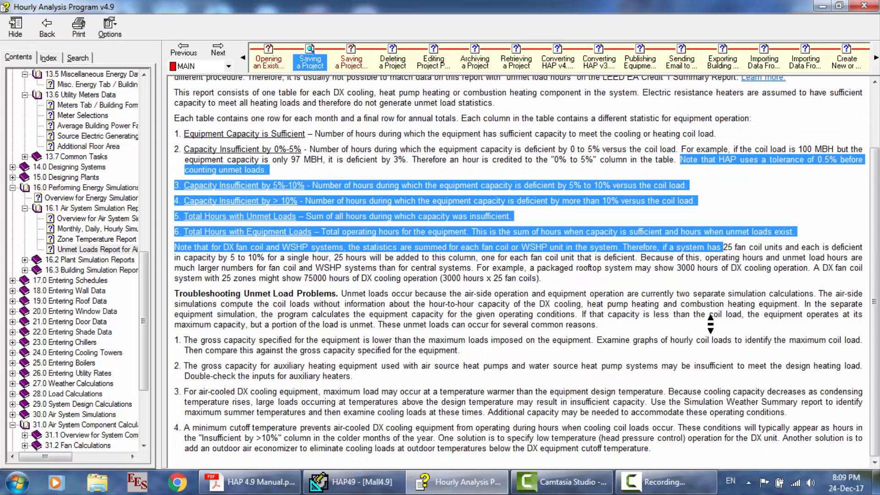
{"action": "left_click_drag", "start_coordinate": [207, 254], "coordinate": [343, 282]}
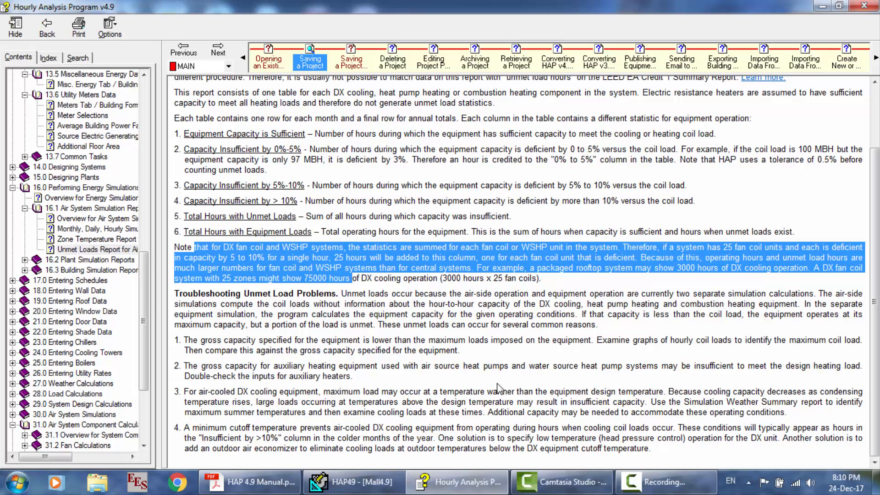
{"action": "scroll", "coordinate": [497, 387], "scroll_direction": "up", "scroll_amount": 3}
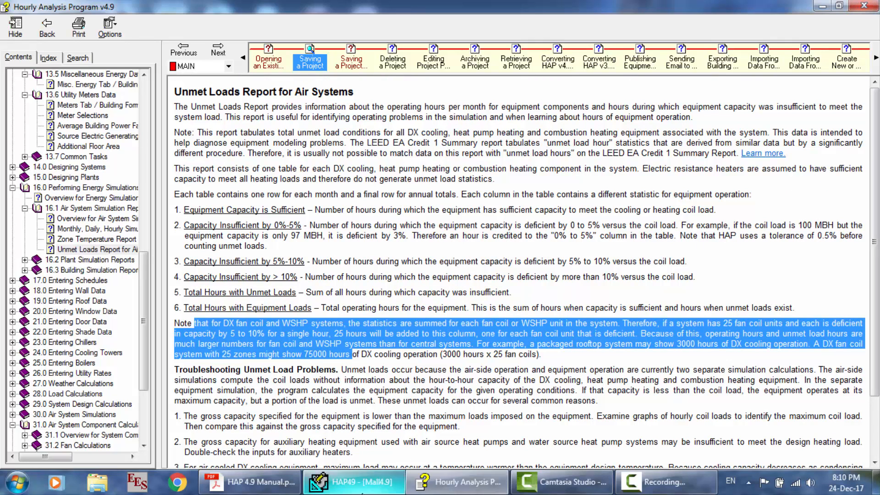
Step: Check the Zone Temperature Report in the Reports Viewer, then switch back to the HAP help and go to the previous topic
{"action": "left_click", "coordinate": [362, 482]}
{"action": "scroll", "coordinate": [513, 316], "scroll_direction": "up", "scroll_amount": 3}
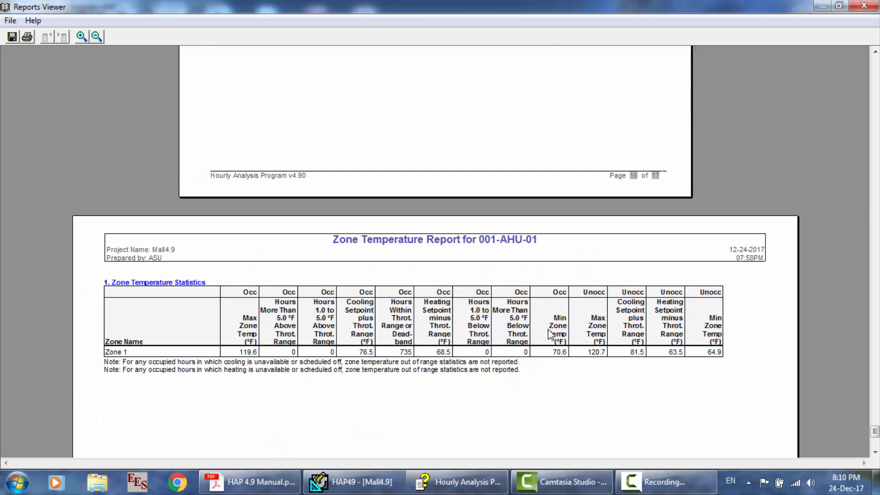
{"action": "left_click", "coordinate": [458, 482]}
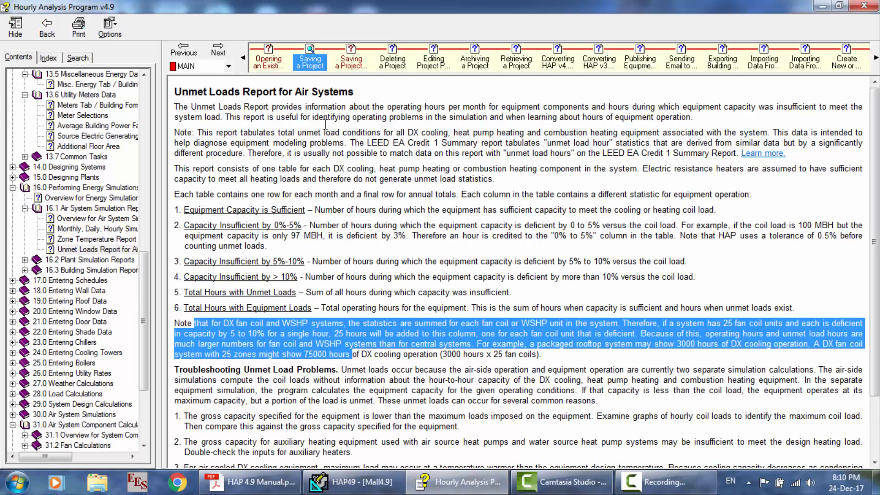
{"action": "left_click", "coordinate": [188, 53]}
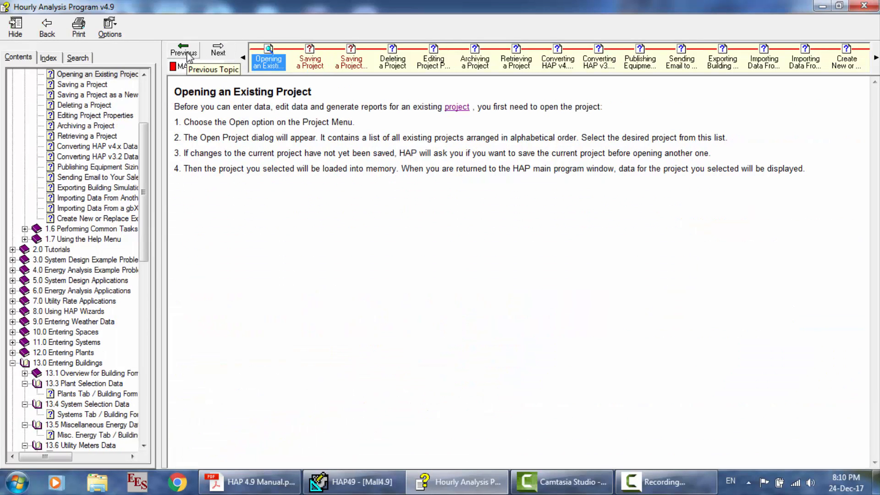
{"action": "left_click", "coordinate": [664, 482]}
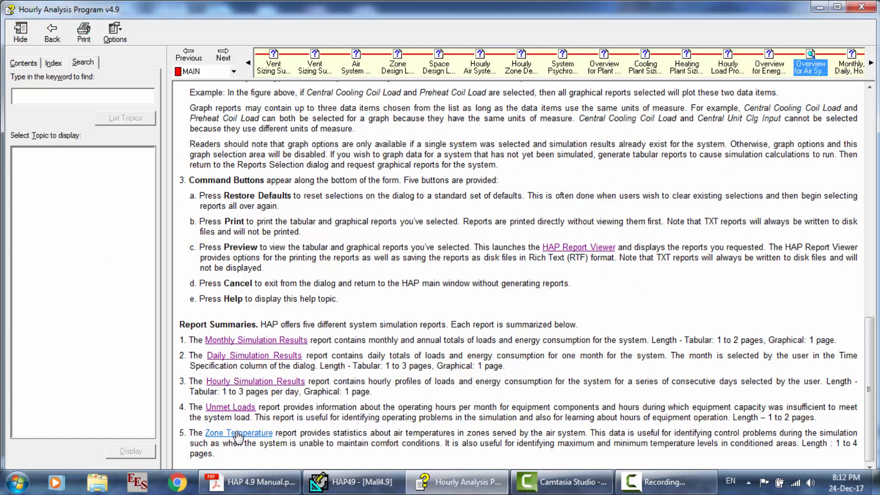
Step: Open the Zone Temperature help topic and compare its column list with the Zone Temperature Report for 001-AHU-01
{"action": "left_click", "coordinate": [237, 434]}
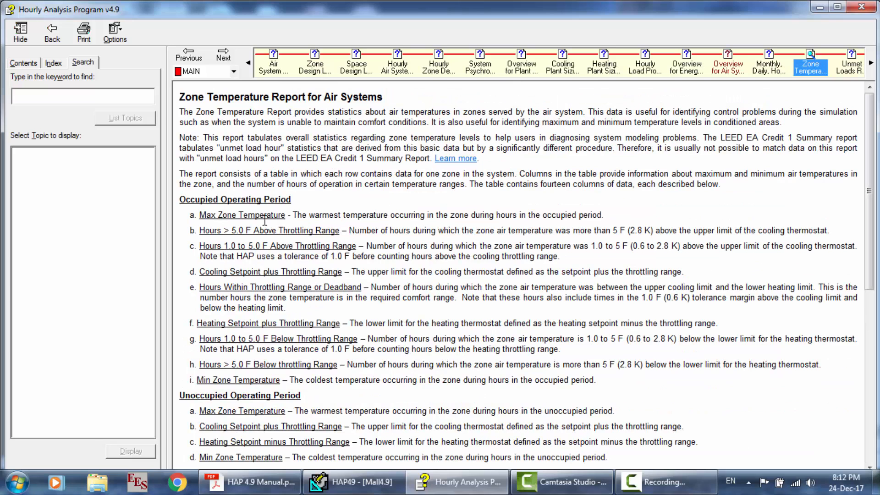
{"action": "scroll", "coordinate": [264, 220], "scroll_direction": "down", "scroll_amount": 1}
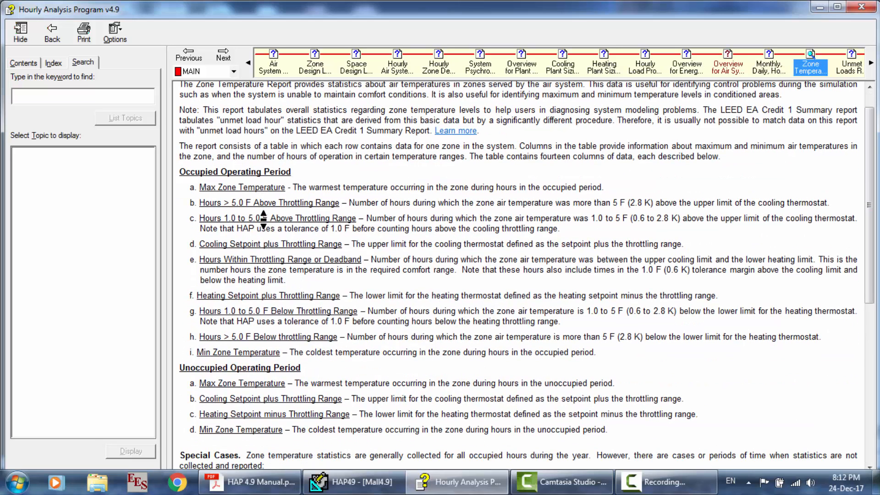
{"action": "left_click", "coordinate": [396, 482]}
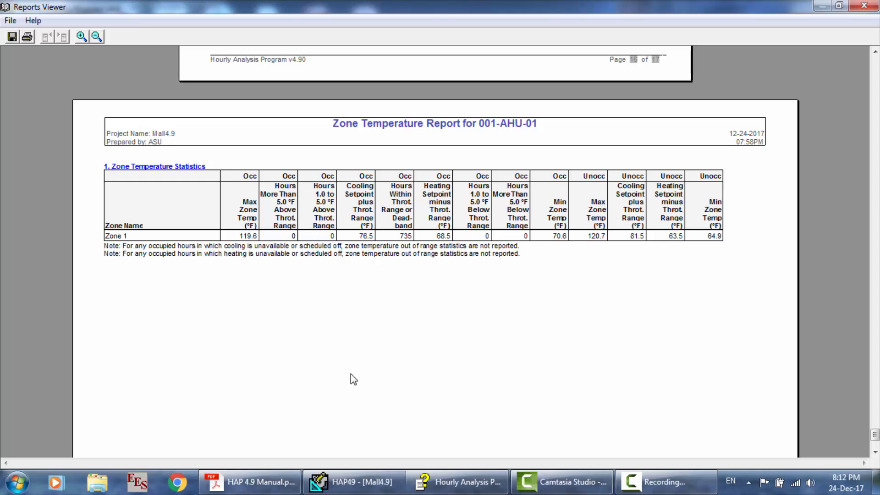
{"action": "left_click", "coordinate": [458, 482]}
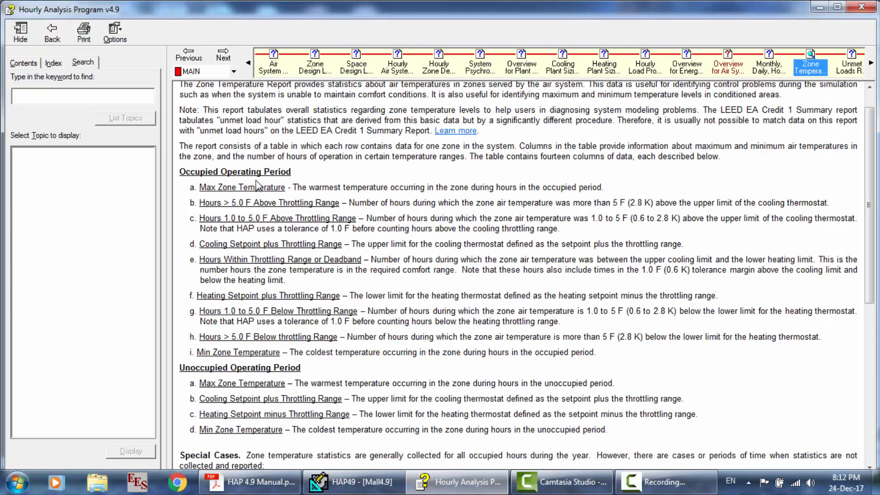
Step: Highlight the occupied-period definitions for Max Zone Temperature, Hours > 5.0 F Above and Hours 1.0 to 5.0 F Above Throttling Range
{"action": "left_click_drag", "start_coordinate": [288, 187], "coordinate": [618, 187]}
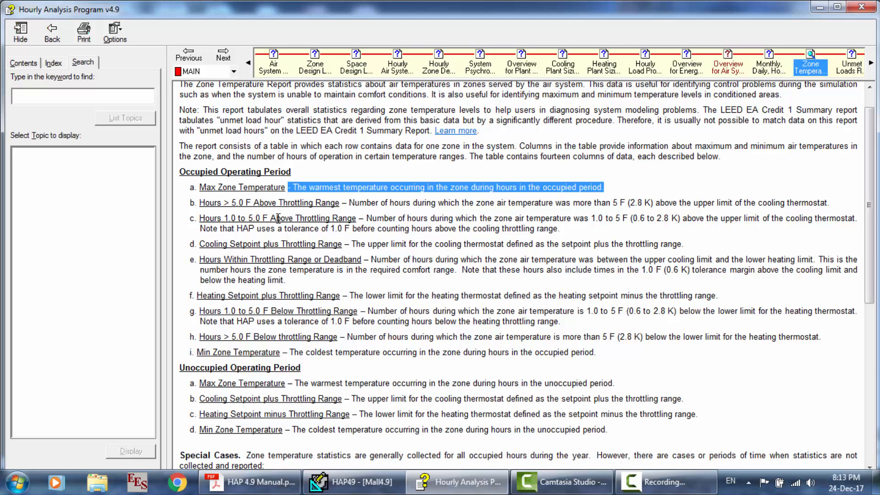
{"action": "left_click_drag", "start_coordinate": [349, 202], "coordinate": [829, 202]}
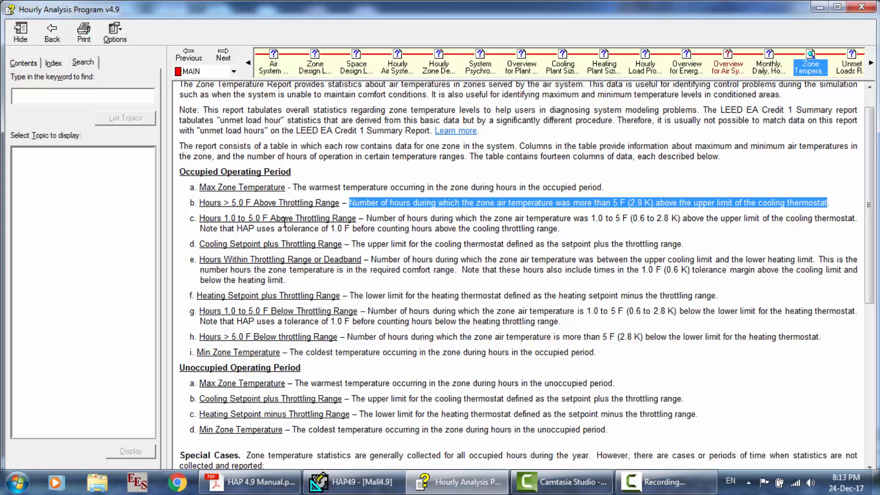
{"action": "left_click_drag", "start_coordinate": [367, 218], "coordinate": [574, 239]}
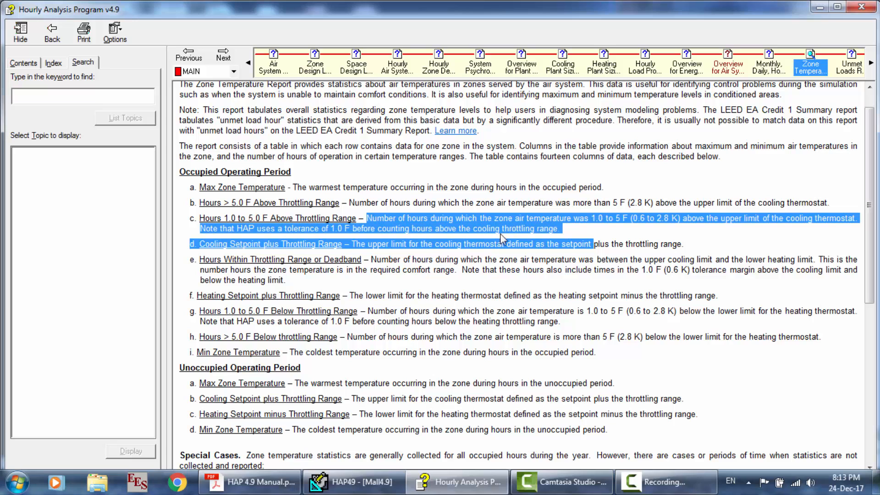
Step: Check the Zone Temperature Statistics table in the Reports Viewer and return to the HAP help
{"action": "left_click", "coordinate": [665, 481]}
{"action": "left_click", "coordinate": [828, 422]}
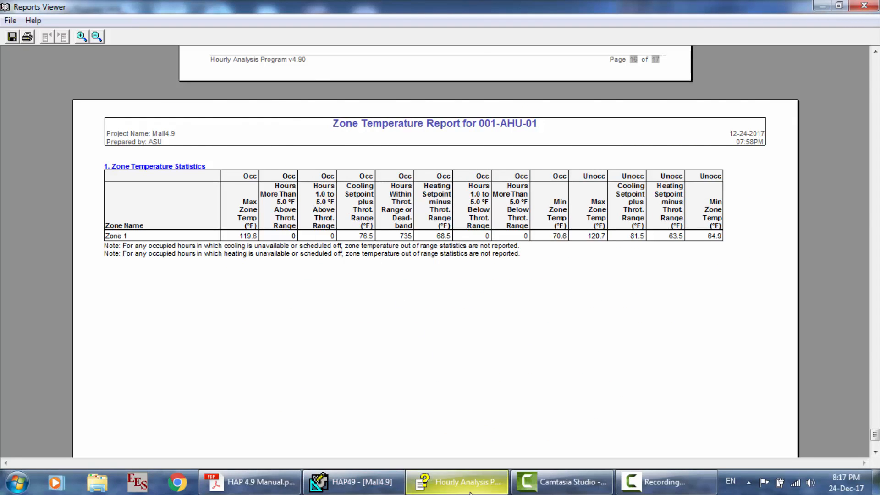
{"action": "left_click", "coordinate": [458, 482]}
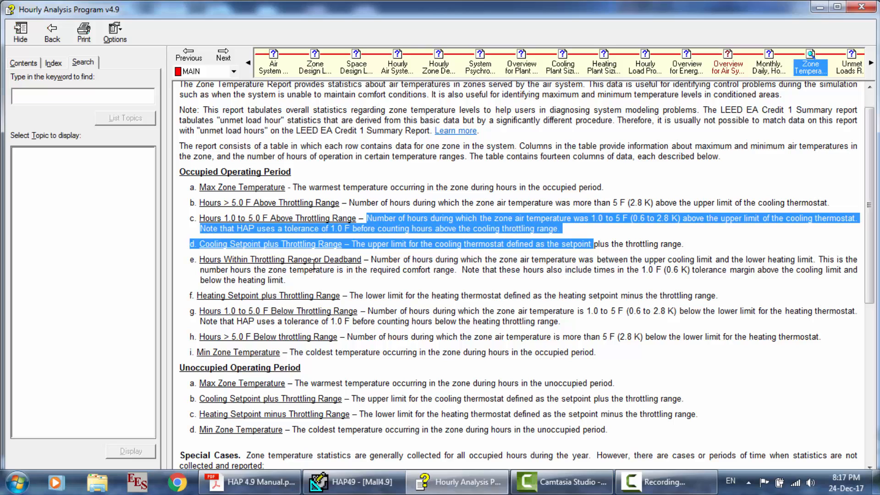
Step: Highlight the occupied-period definitions from Hours Within Throttling Range or Deadband through Min Zone Temperature in the help topic
{"action": "left_click_drag", "start_coordinate": [371, 259], "coordinate": [406, 295]}
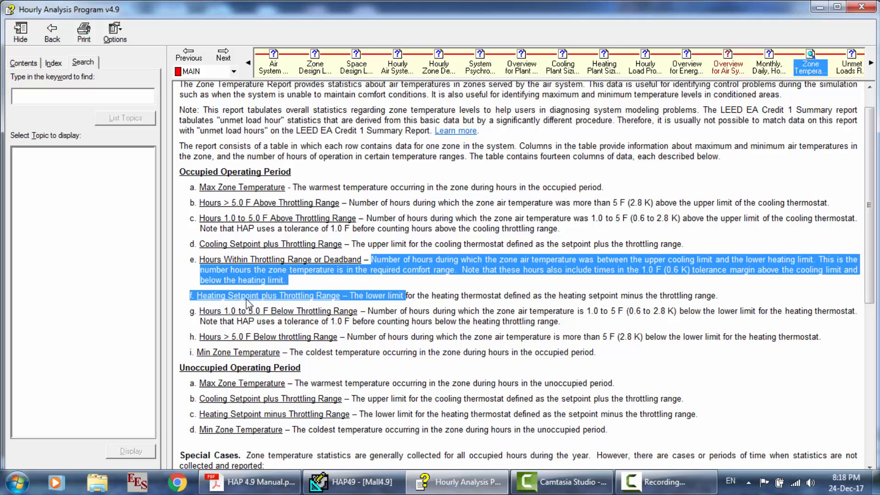
{"action": "scroll", "coordinate": [245, 299], "scroll_direction": "down", "scroll_amount": 1}
{"action": "scroll", "coordinate": [245, 299], "scroll_direction": "up", "scroll_amount": 1}
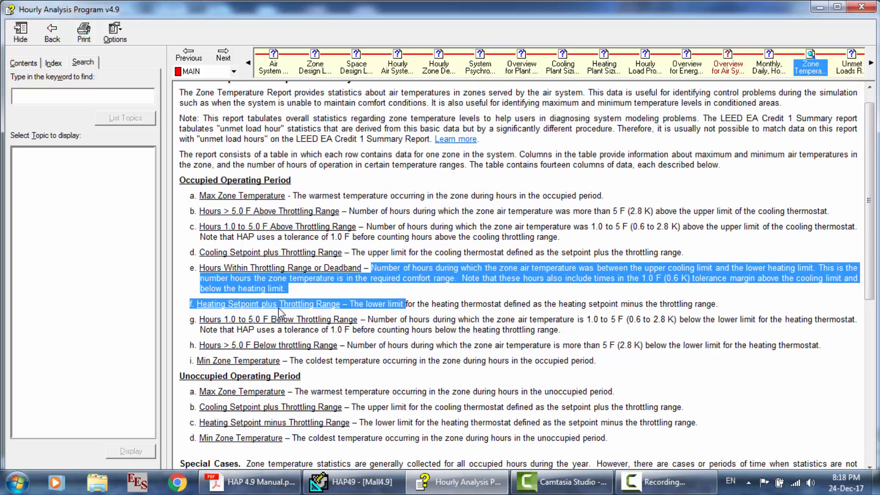
{"action": "scroll", "coordinate": [284, 298], "scroll_direction": "down", "scroll_amount": 1}
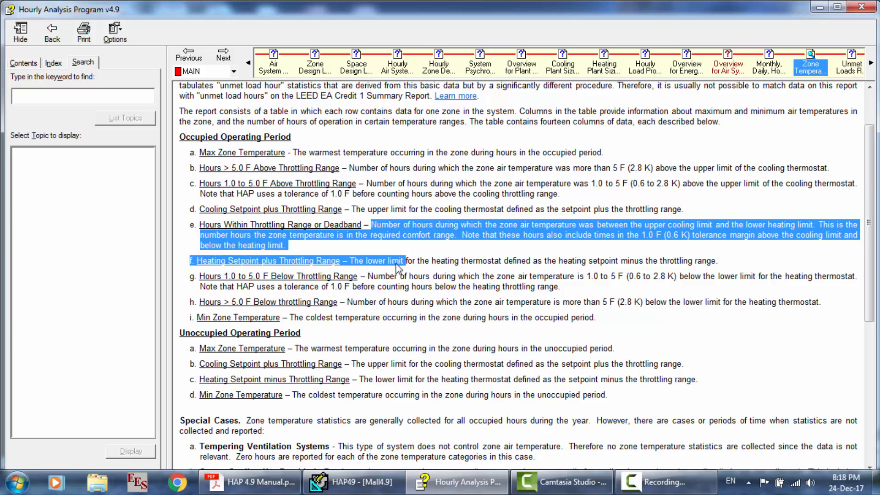
{"action": "left_click_drag", "start_coordinate": [401, 260], "coordinate": [737, 256]}
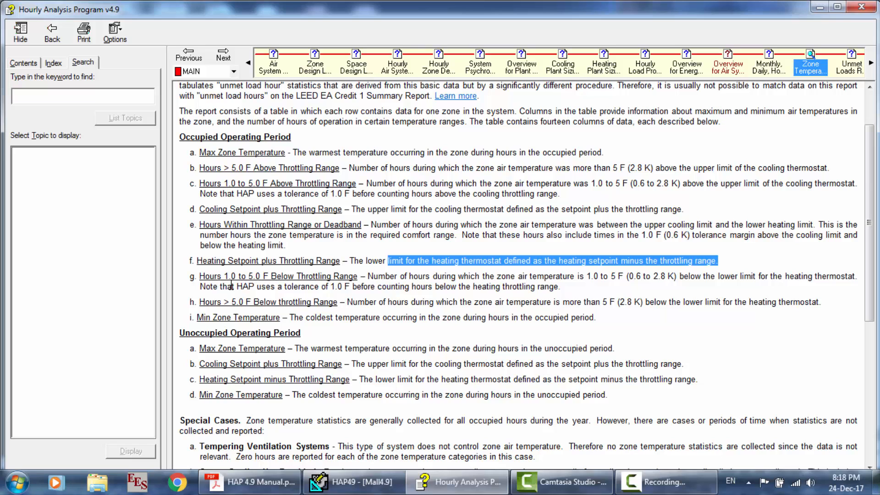
{"action": "left_click_drag", "start_coordinate": [369, 276], "coordinate": [497, 348]}
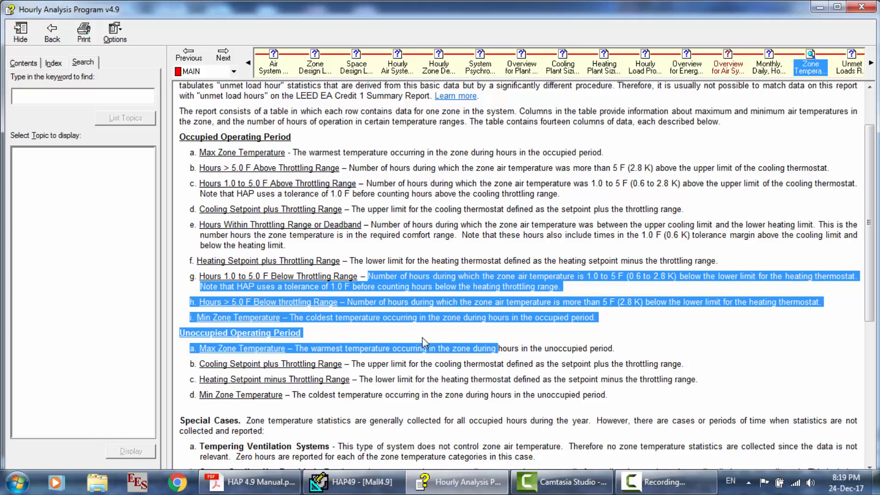
Step: Recheck the Zone Temperature Report, and highlight the help's unoccupied-period definitions of cooling setpoint, heating setpoint and minimum zone temperature
{"action": "left_click", "coordinate": [387, 489]}
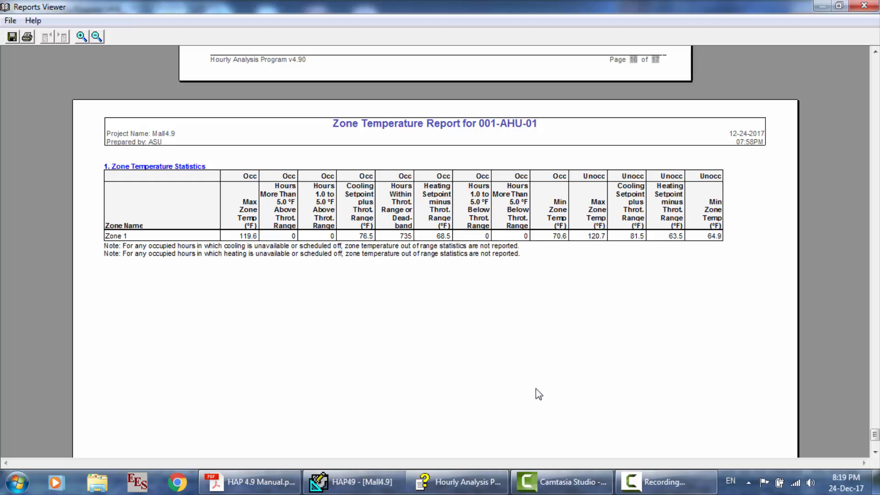
{"action": "left_click", "coordinate": [455, 482]}
{"action": "scroll", "coordinate": [417, 311], "scroll_direction": "down", "scroll_amount": 4}
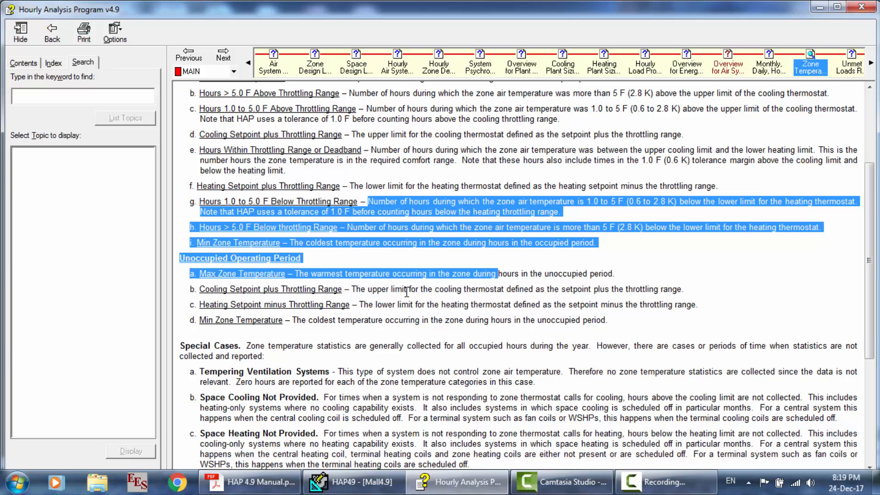
{"action": "left_click_drag", "start_coordinate": [477, 291], "coordinate": [685, 292]}
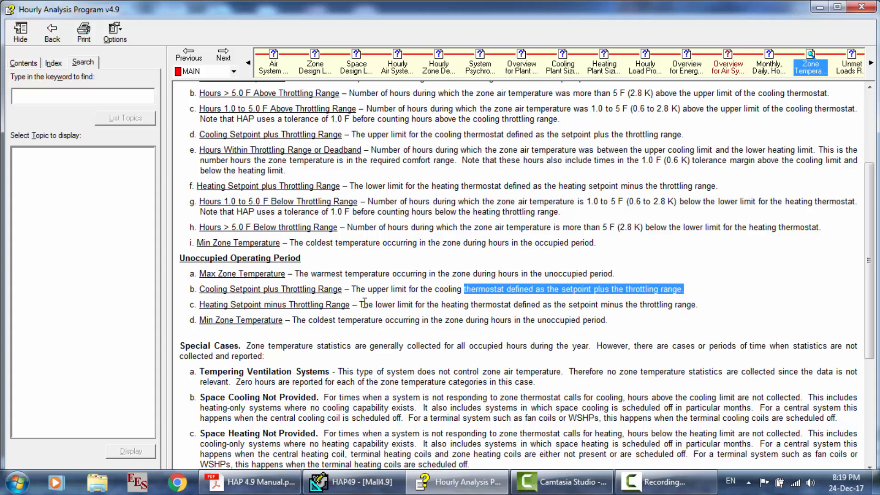
{"action": "left_click_drag", "start_coordinate": [360, 305], "coordinate": [703, 304]}
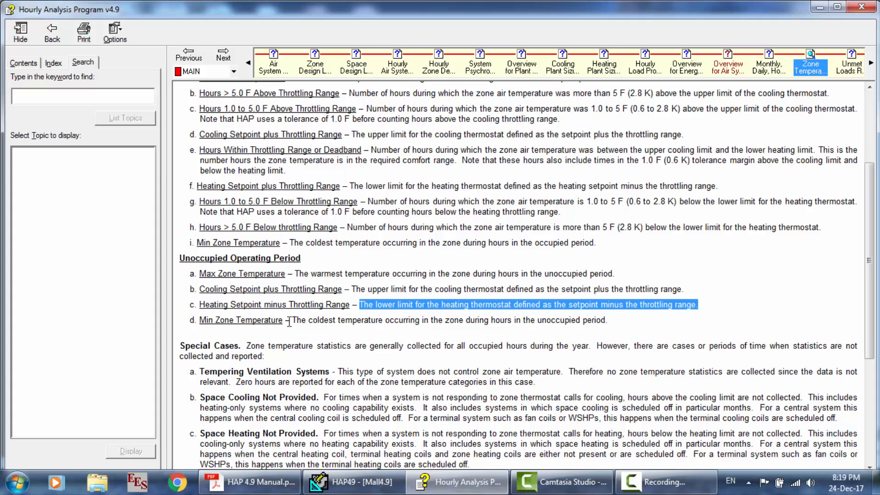
{"action": "left_click_drag", "start_coordinate": [289, 321], "coordinate": [493, 329]}
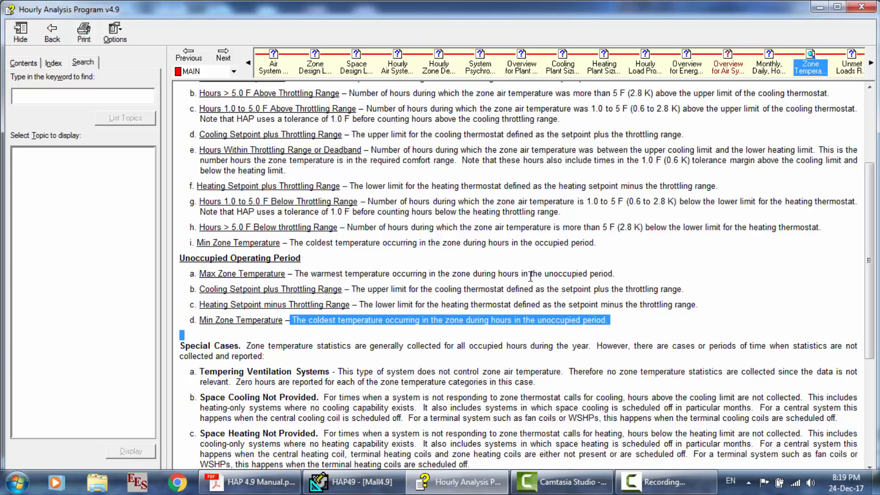
Step: Read the Special Cases and Troubleshooting Zone Temperature Problems sections of the Zone Temperature help topic
{"action": "middle_click", "coordinate": [432, 255]}
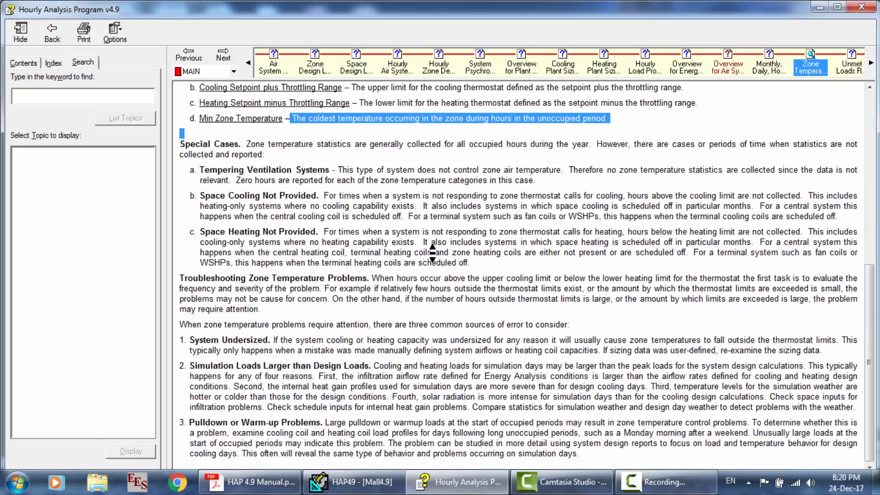
{"action": "middle_click", "coordinate": [671, 306]}
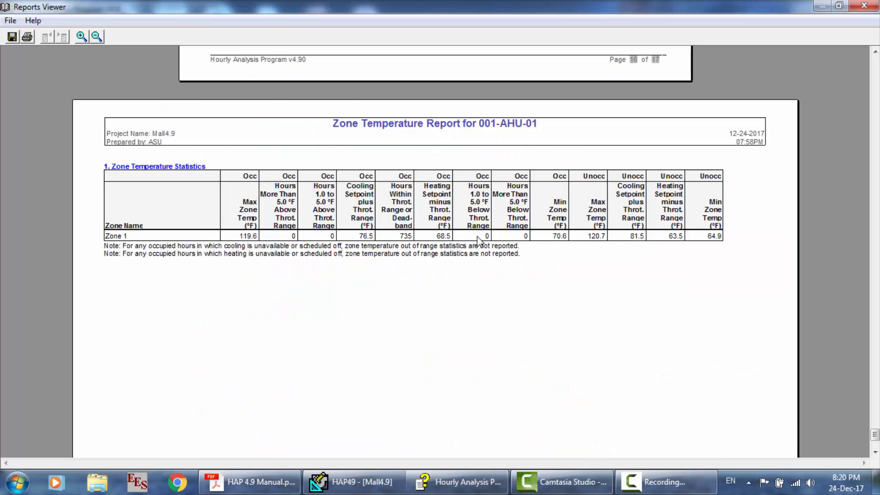
Step: Review the simulation reports back to the first Monthly Simulation Results page and close the Reports Viewer
{"action": "scroll", "coordinate": [476, 238], "scroll_direction": "up", "scroll_amount": 20}
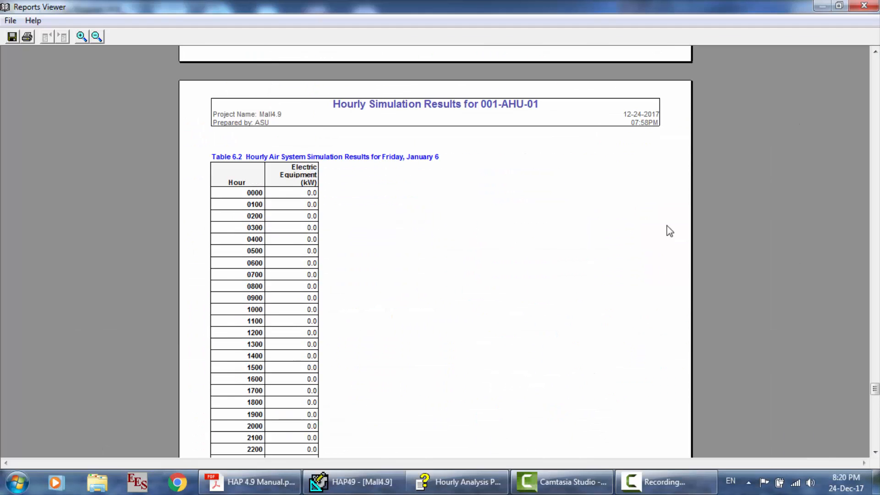
{"action": "left_click_drag", "start_coordinate": [874, 389], "coordinate": [874, 63]}
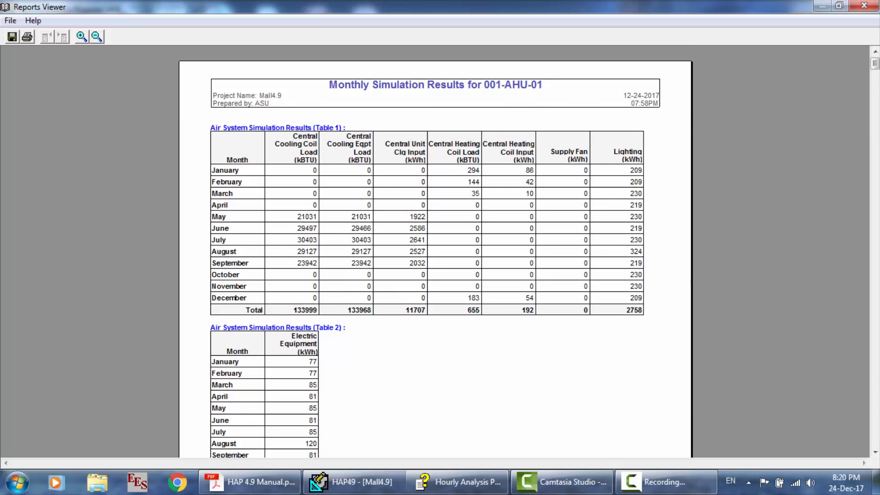
{"action": "left_click", "coordinate": [870, 6]}
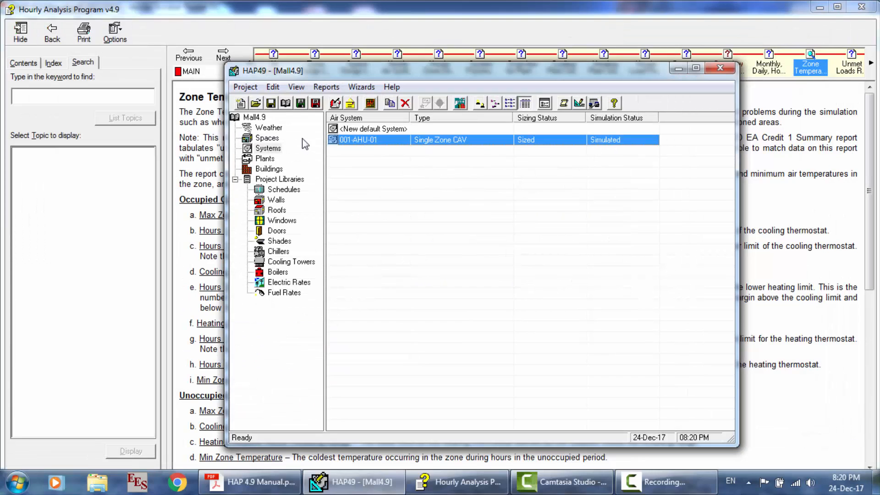
Step: Look over the project's plants, and open the Print/View Simulation Results options for air system 001-AHU-01
{"action": "left_click", "coordinate": [270, 159]}
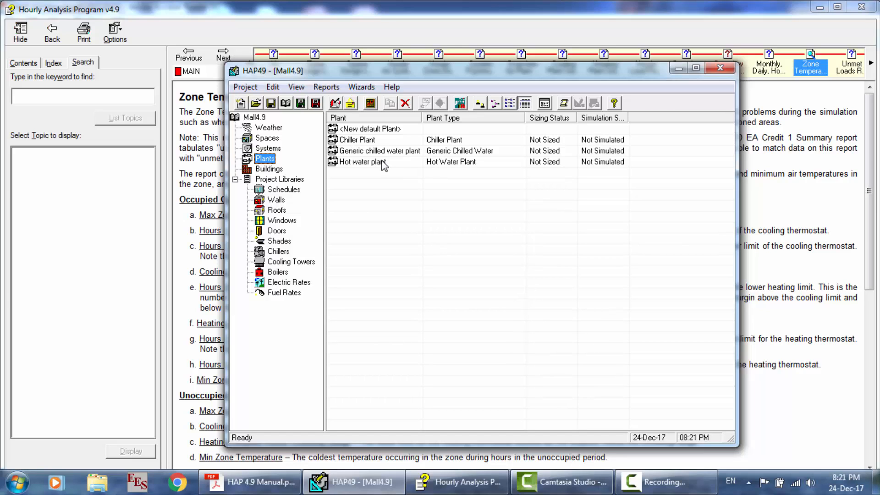
{"action": "left_click", "coordinate": [660, 482]}
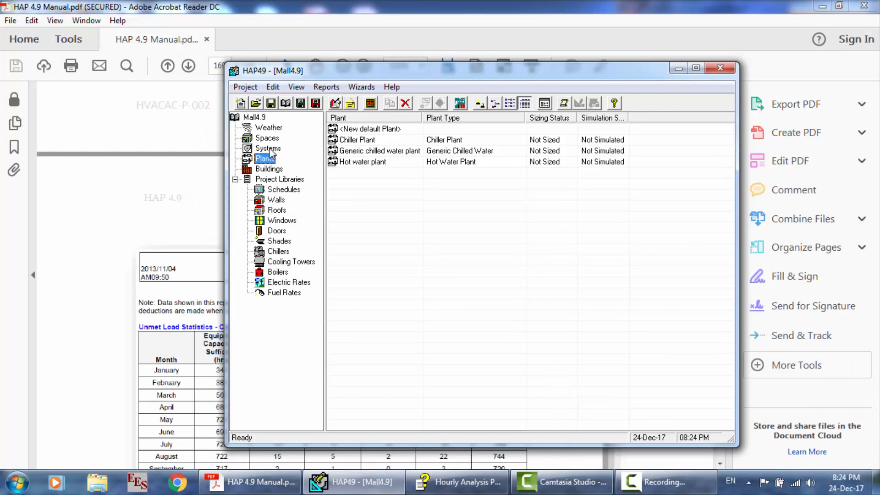
{"action": "left_click", "coordinate": [271, 149]}
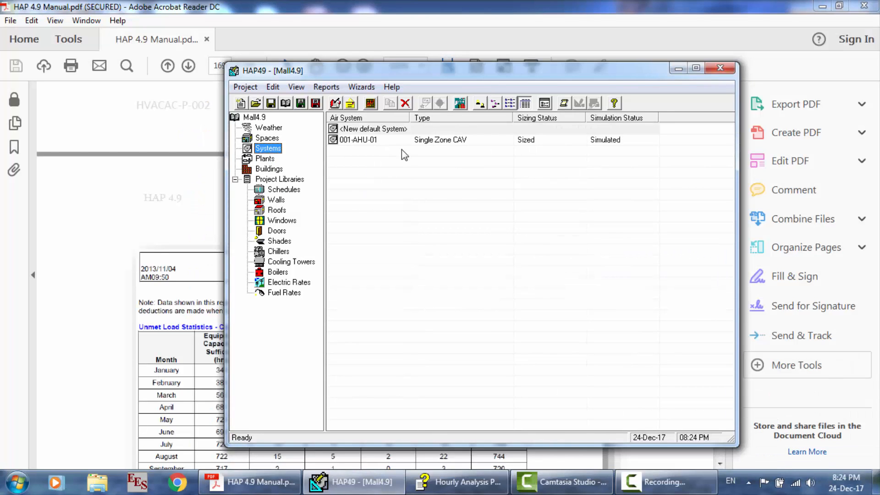
{"action": "left_click", "coordinate": [390, 142]}
{"action": "right_click", "coordinate": [387, 141]}
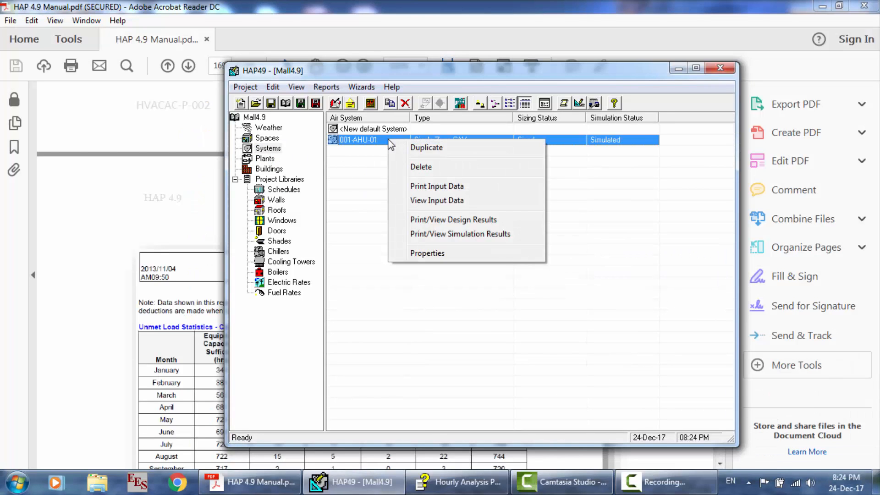
{"action": "left_click", "coordinate": [441, 234]}
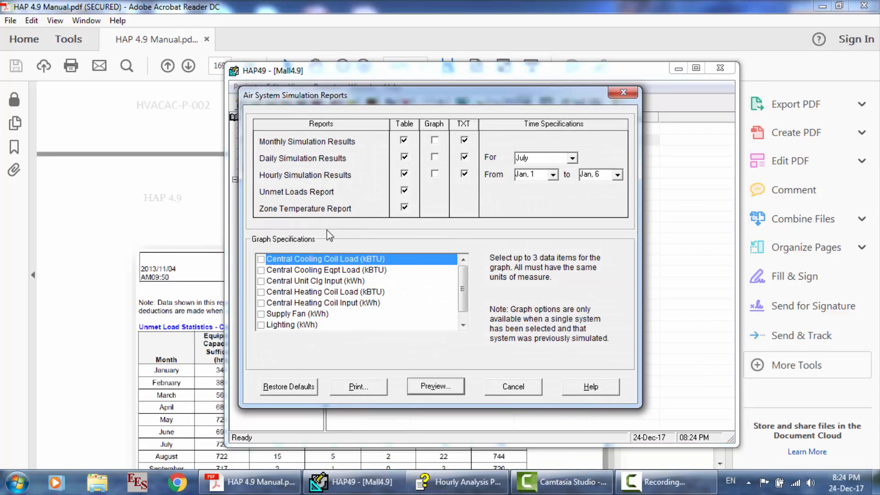
Step: Enable graphs for the Monthly, Daily and Hourly Simulation Results, plotting Central Cooling Coil Load and Central Cooling Eqpt Load
{"action": "left_click", "coordinate": [434, 140]}
{"action": "left_click", "coordinate": [436, 157]}
{"action": "left_click", "coordinate": [435, 174]}
{"action": "left_click", "coordinate": [261, 260]}
{"action": "left_click", "coordinate": [261, 270]}
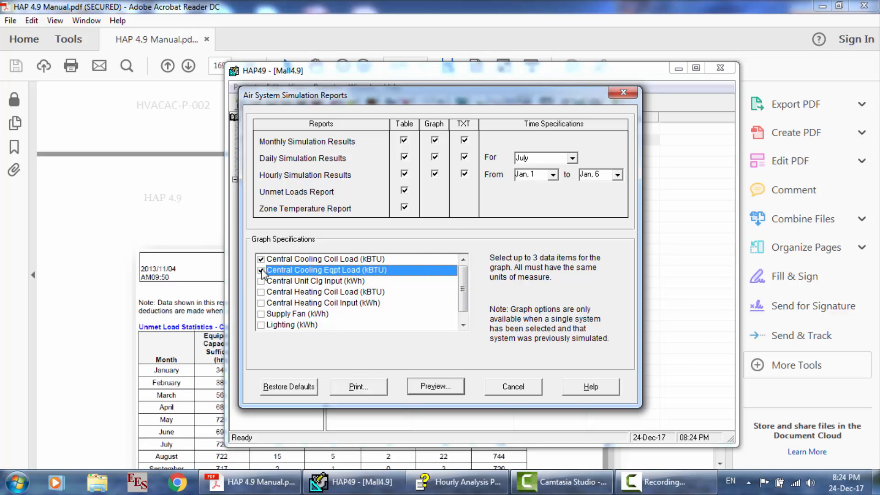
Step: Preview the selected simulation reports, accepting the warning about an hourly tabular report longer than 5 days
{"action": "left_click", "coordinate": [442, 385]}
{"action": "left_click", "coordinate": [499, 298]}
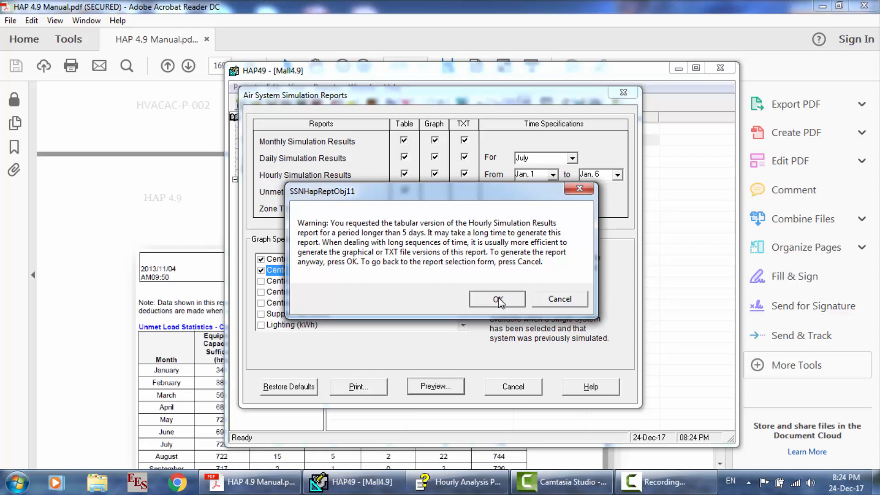
{"action": "left_click", "coordinate": [563, 301]}
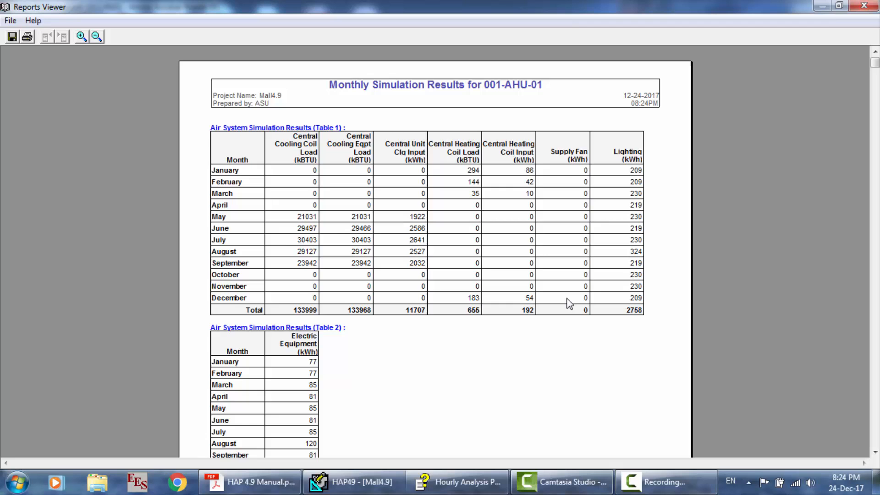
Step: Examine the monthly and July daily graphs of Central Cooling Coil Load and Central Cooling Eqpt Load for 001-AHU-01
{"action": "scroll", "coordinate": [570, 303], "scroll_direction": "down", "scroll_amount": 12}
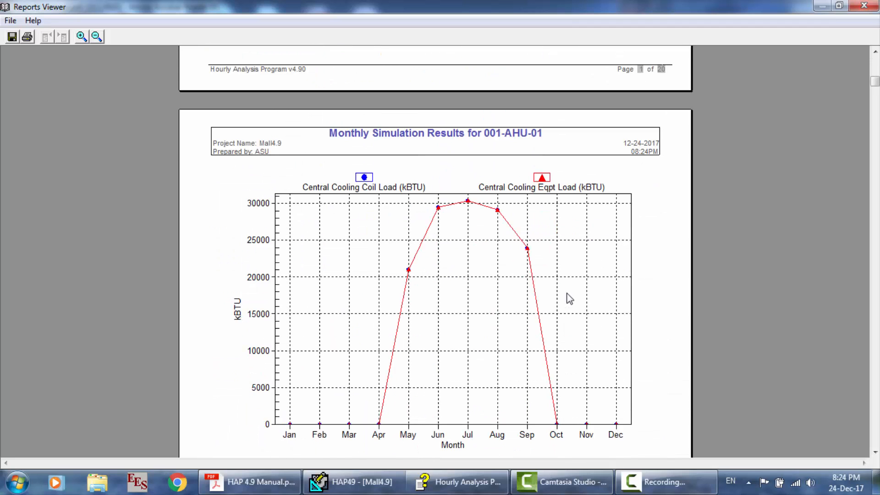
{"action": "left_click", "coordinate": [462, 308]}
{"action": "scroll", "coordinate": [705, 301], "scroll_direction": "down", "scroll_amount": 3}
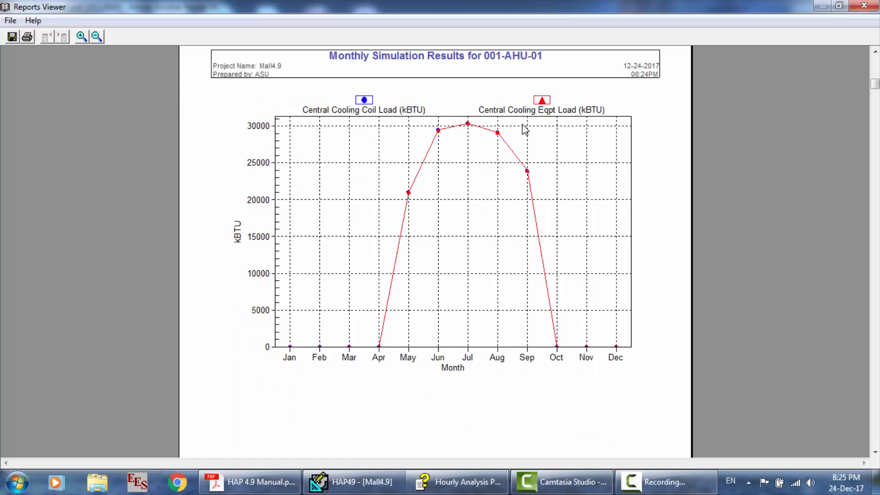
{"action": "scroll", "coordinate": [552, 323], "scroll_direction": "down", "scroll_amount": 20}
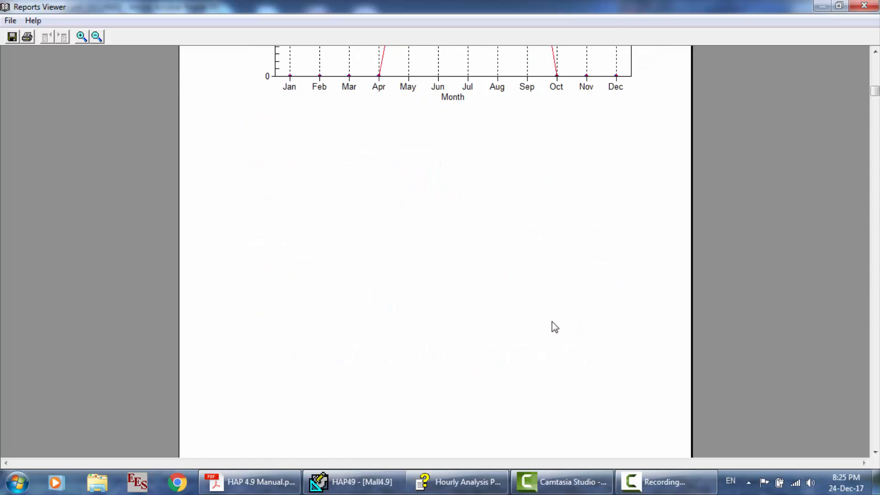
{"action": "scroll", "coordinate": [552, 322], "scroll_direction": "down", "scroll_amount": 20}
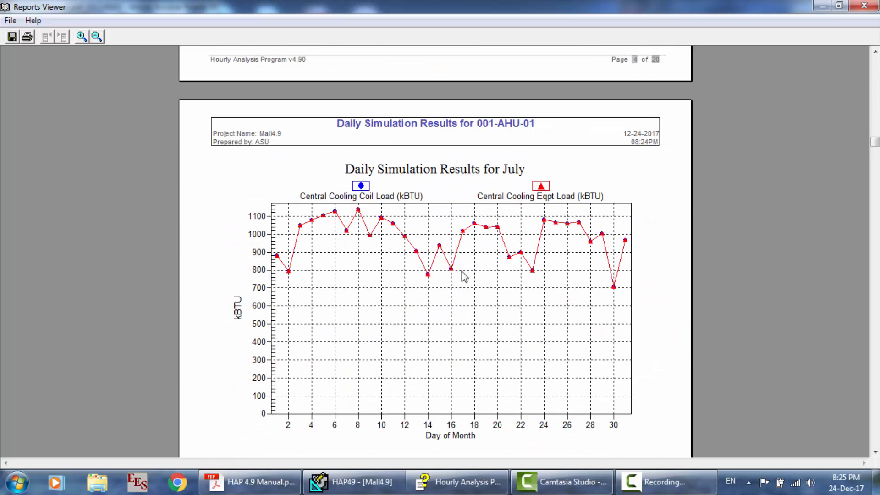
{"action": "left_click", "coordinate": [269, 185]}
{"action": "left_click", "coordinate": [352, 324]}
{"action": "scroll", "coordinate": [389, 222], "scroll_direction": "down", "scroll_amount": 3}
{"action": "scroll", "coordinate": [389, 222], "scroll_direction": "down", "scroll_amount": 8}
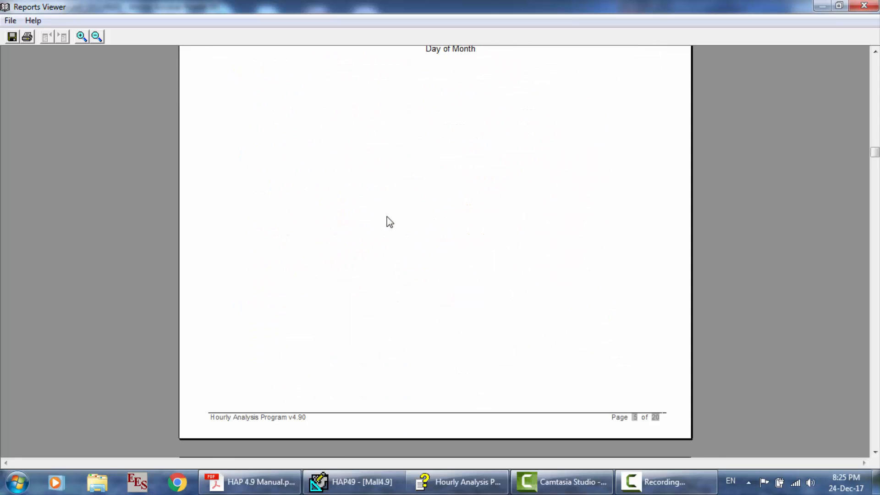
{"action": "scroll", "coordinate": [388, 222], "scroll_direction": "down", "scroll_amount": 8}
Step: Recheck the monthly cooling load graph, skim through the daily and hourly results, and close the Reports Viewer
{"action": "scroll", "coordinate": [389, 222], "scroll_direction": "up", "scroll_amount": 16}
{"action": "scroll", "coordinate": [388, 222], "scroll_direction": "up", "scroll_amount": 20}
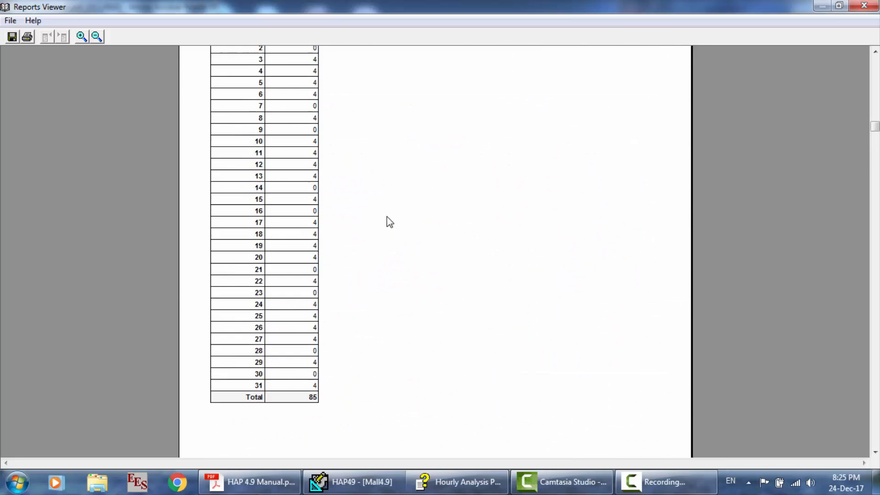
{"action": "scroll", "coordinate": [389, 222], "scroll_direction": "up", "scroll_amount": 18}
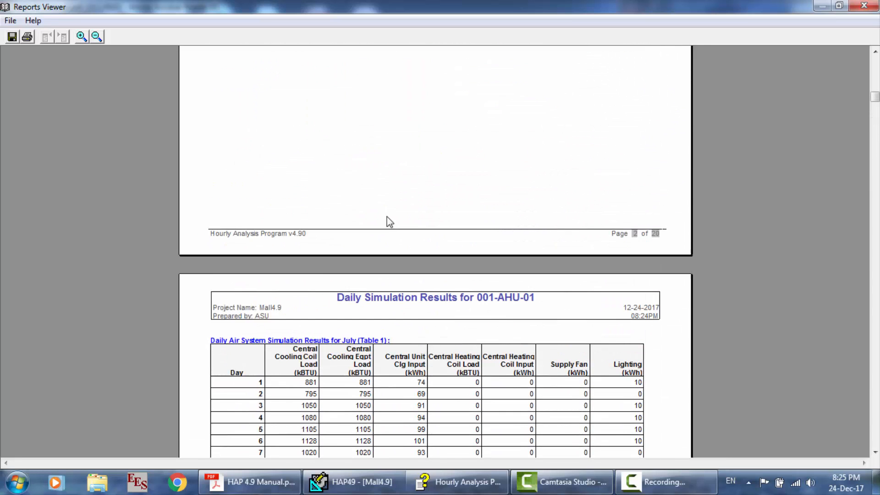
{"action": "scroll", "coordinate": [389, 222], "scroll_direction": "up", "scroll_amount": 1}
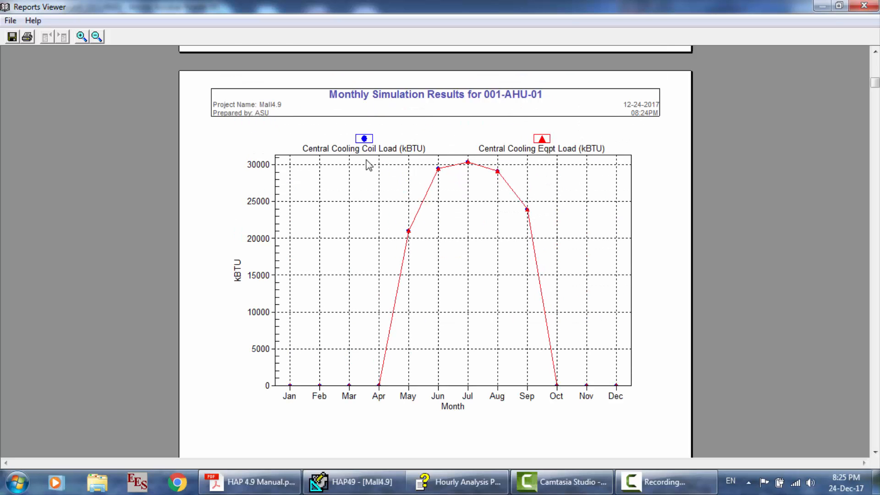
{"action": "scroll", "coordinate": [370, 168], "scroll_direction": "down", "scroll_amount": 1}
{"action": "scroll", "coordinate": [351, 276], "scroll_direction": "down", "scroll_amount": 20}
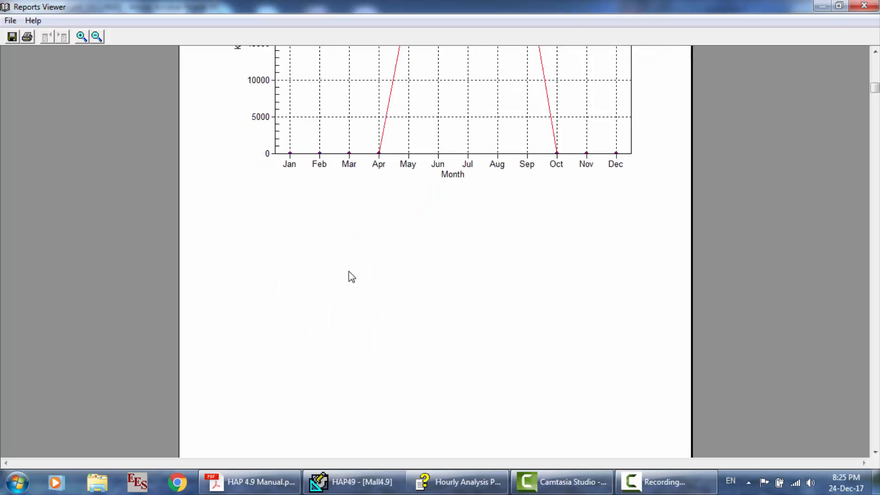
{"action": "scroll", "coordinate": [351, 277], "scroll_direction": "down", "scroll_amount": 20}
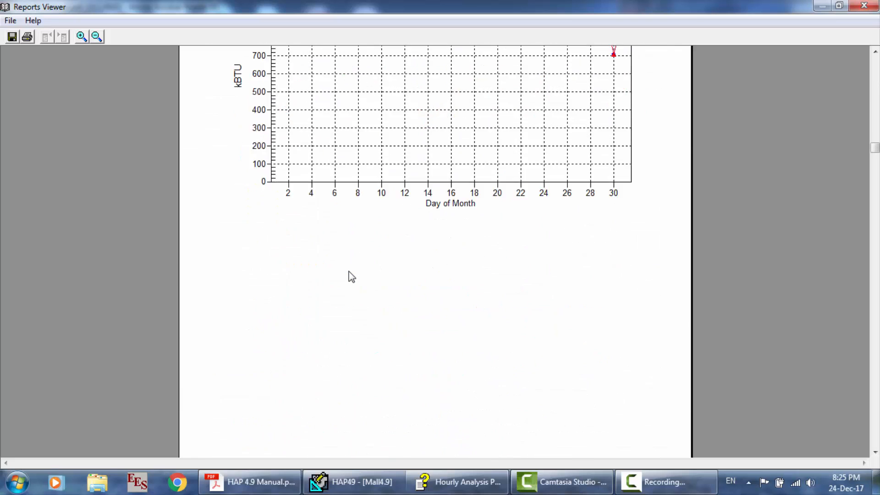
{"action": "scroll", "coordinate": [351, 276], "scroll_direction": "down", "scroll_amount": 20}
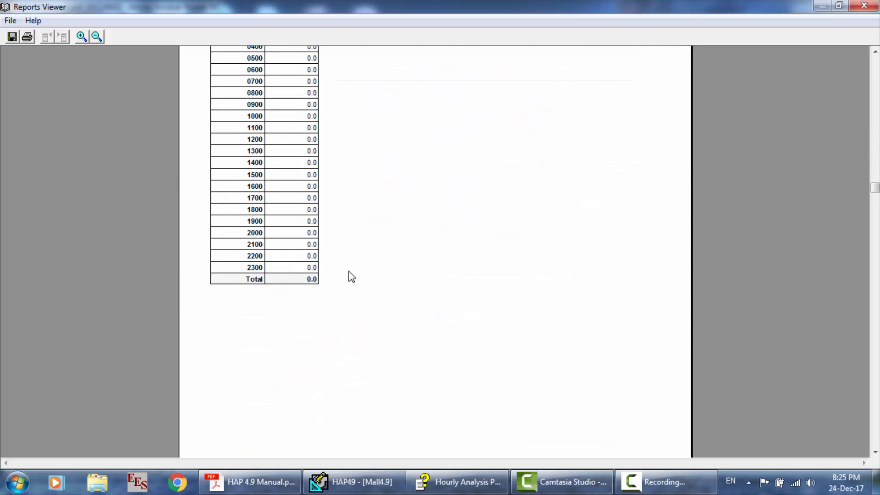
{"action": "scroll", "coordinate": [351, 276], "scroll_direction": "down", "scroll_amount": 10}
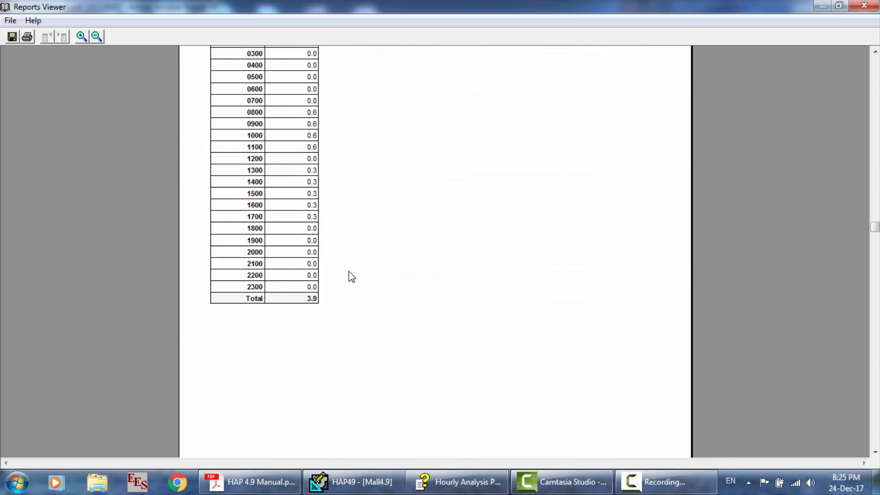
{"action": "left_click", "coordinate": [863, 6]}
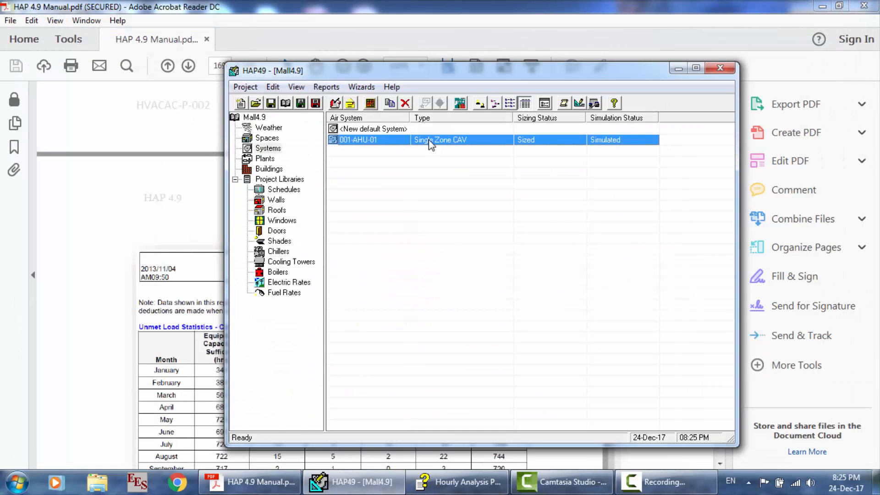
Step: Reopen the simulation report options for 001-AHU-01 and plot Central Unit Clg Input, Central Heating Coil Input and Supply Fan
{"action": "right_click", "coordinate": [428, 140]}
{"action": "left_click", "coordinate": [470, 235]}
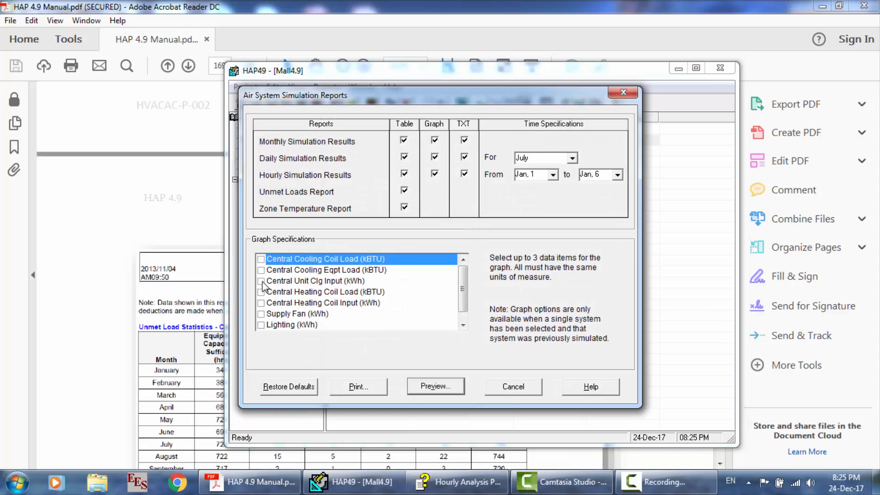
{"action": "left_click", "coordinate": [261, 281]}
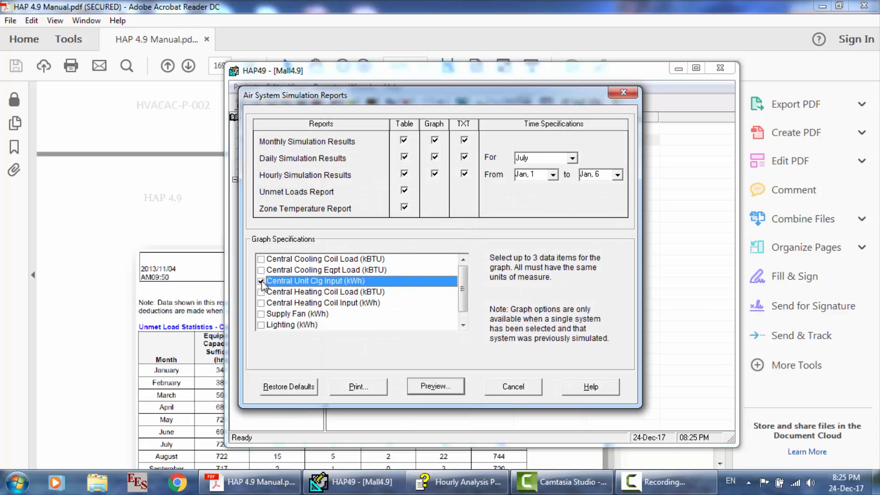
{"action": "left_click", "coordinate": [261, 303]}
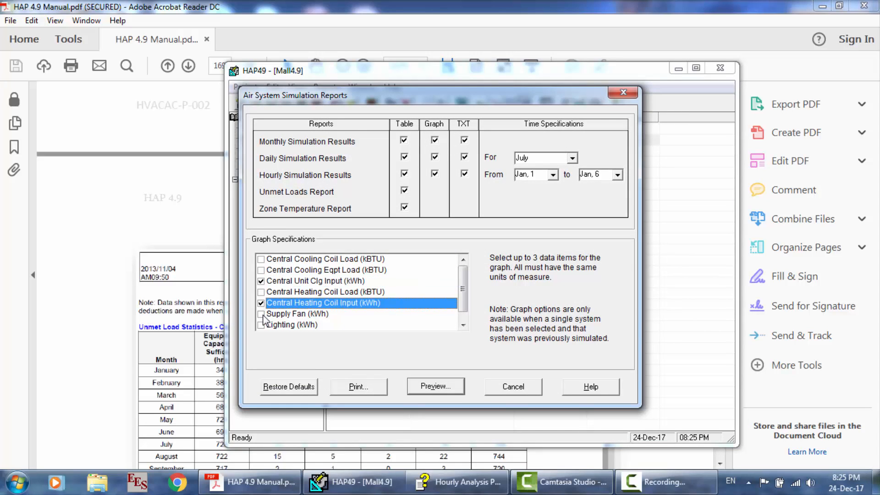
{"action": "left_click", "coordinate": [261, 315]}
Step: Preview the simulation reports with the energy input graphs, accepting the warning about the long hourly tabular report
{"action": "left_click", "coordinate": [449, 386]}
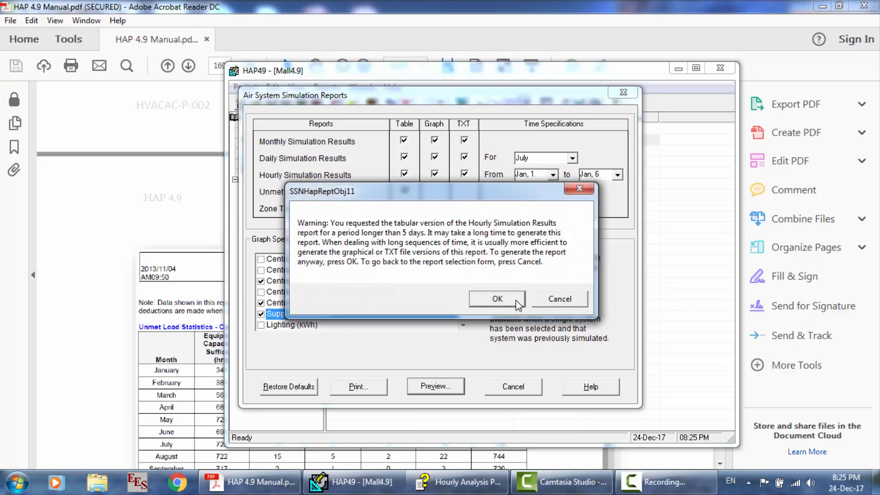
{"action": "left_click", "coordinate": [514, 303]}
{"action": "left_click", "coordinate": [566, 298]}
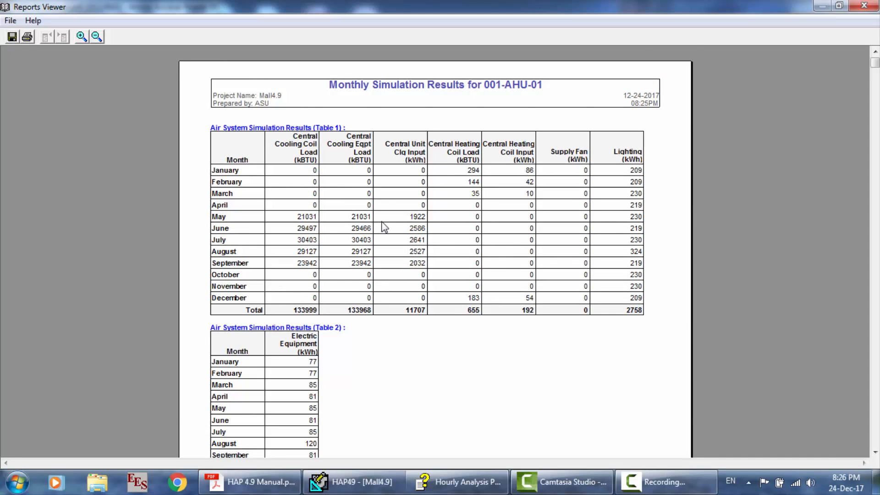
Step: Examine the monthly graph of cooling, heating and supply fan energy, and skim the daily and hourly results
{"action": "scroll", "coordinate": [384, 227], "scroll_direction": "down", "scroll_amount": 10}
{"action": "scroll", "coordinate": [384, 227], "scroll_direction": "down", "scroll_amount": 10}
{"action": "scroll", "coordinate": [385, 231], "scroll_direction": "up", "scroll_amount": 1}
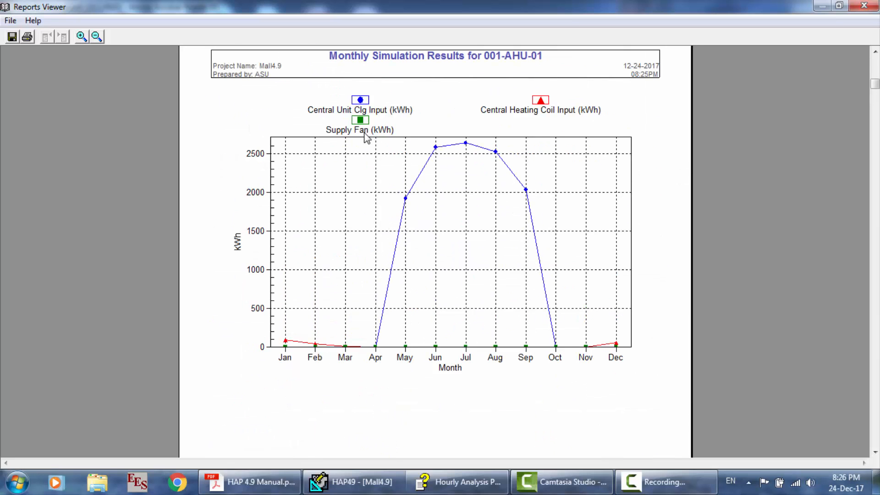
{"action": "scroll", "coordinate": [571, 129], "scroll_direction": "down", "scroll_amount": 15}
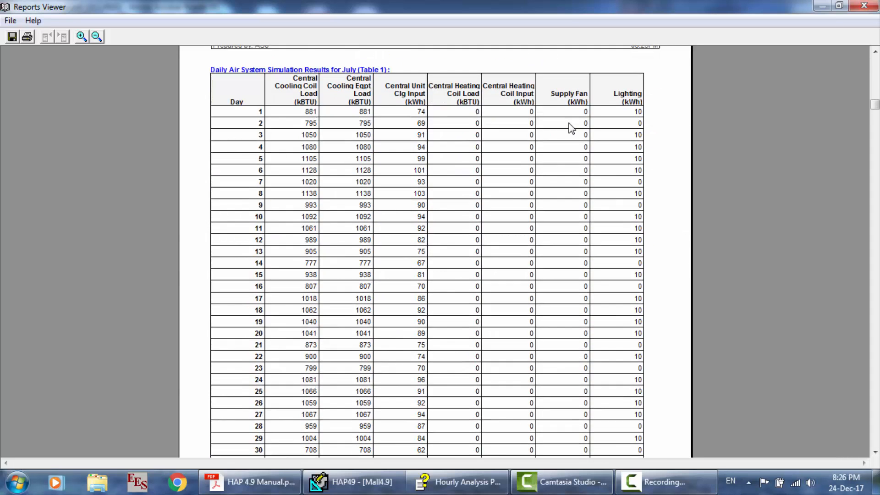
{"action": "scroll", "coordinate": [572, 129], "scroll_direction": "down", "scroll_amount": 4}
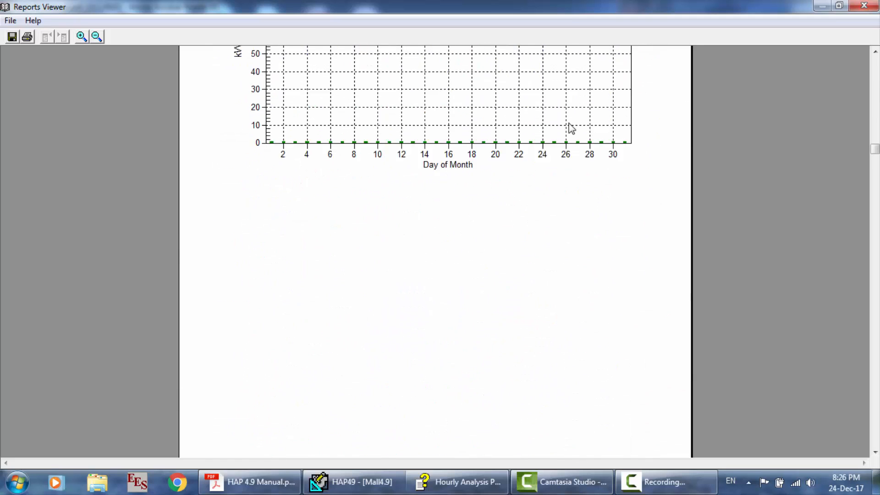
{"action": "scroll", "coordinate": [571, 129], "scroll_direction": "up", "scroll_amount": 2}
{"action": "scroll", "coordinate": [571, 128], "scroll_direction": "down", "scroll_amount": 15}
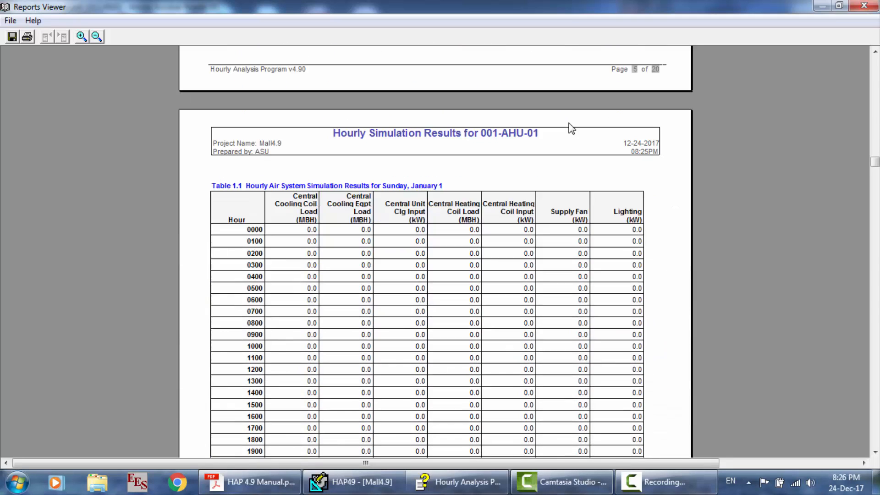
{"action": "scroll", "coordinate": [571, 129], "scroll_direction": "down", "scroll_amount": 15}
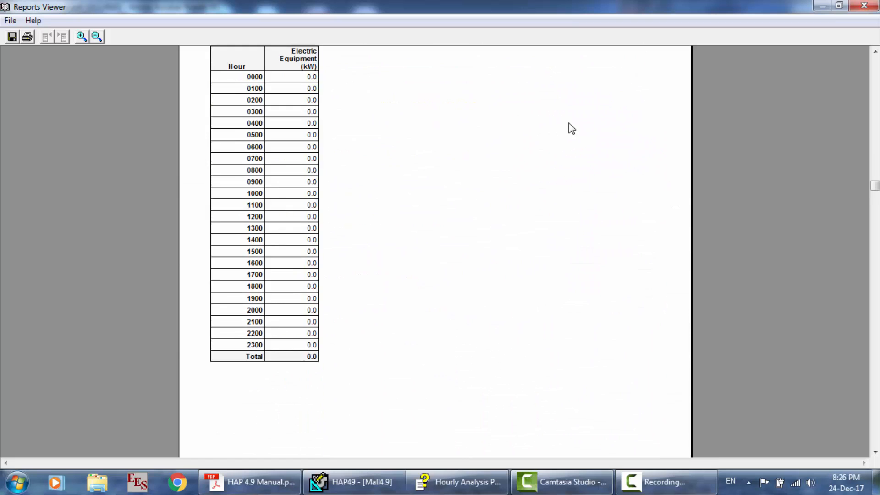
{"action": "scroll", "coordinate": [571, 128], "scroll_direction": "down", "scroll_amount": 15}
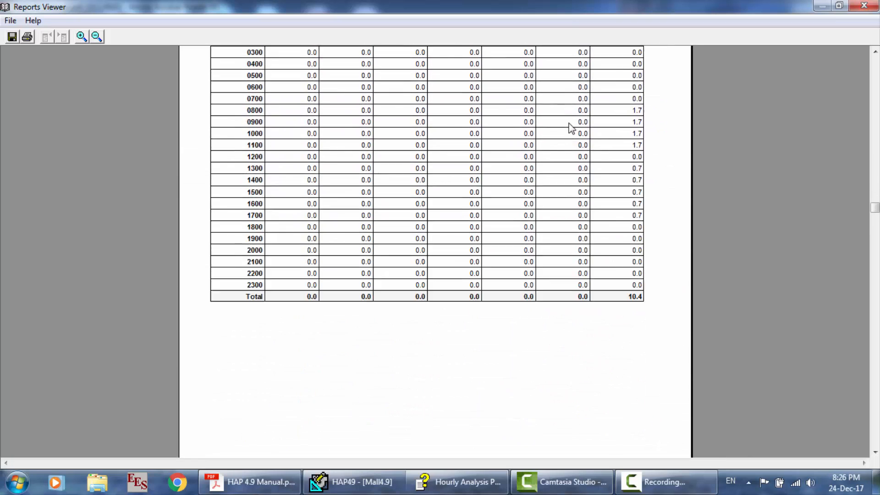
Step: Review the Daily Simulation Results graph for July and the January hourly tables, and close the Reports Viewer
{"action": "scroll", "coordinate": [572, 129], "scroll_direction": "up", "scroll_amount": 15}
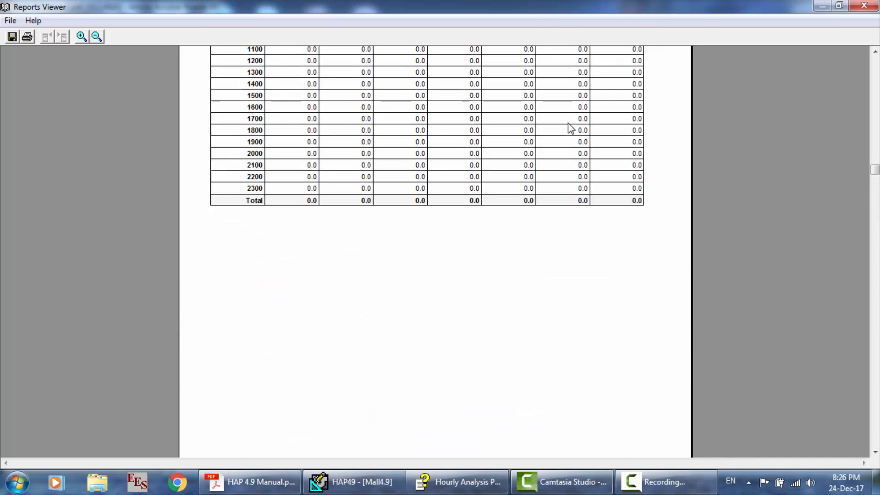
{"action": "scroll", "coordinate": [568, 124], "scroll_direction": "up", "scroll_amount": 15}
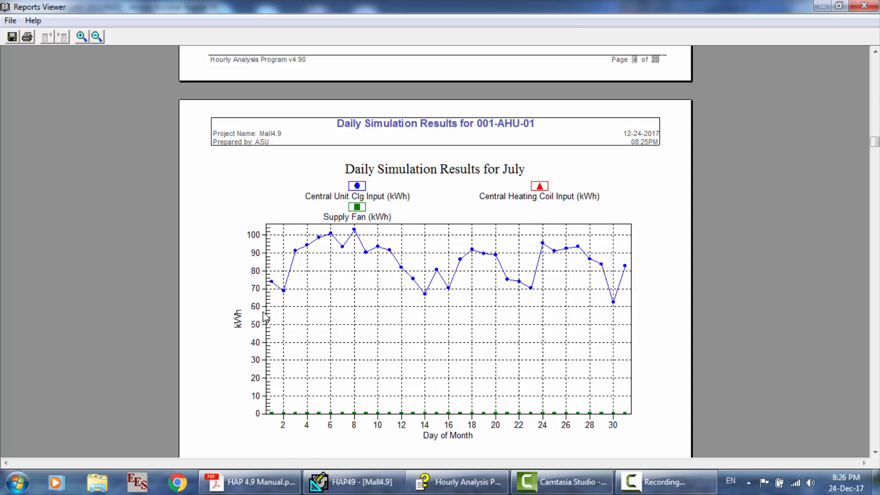
{"action": "scroll", "coordinate": [264, 316], "scroll_direction": "up", "scroll_amount": 2}
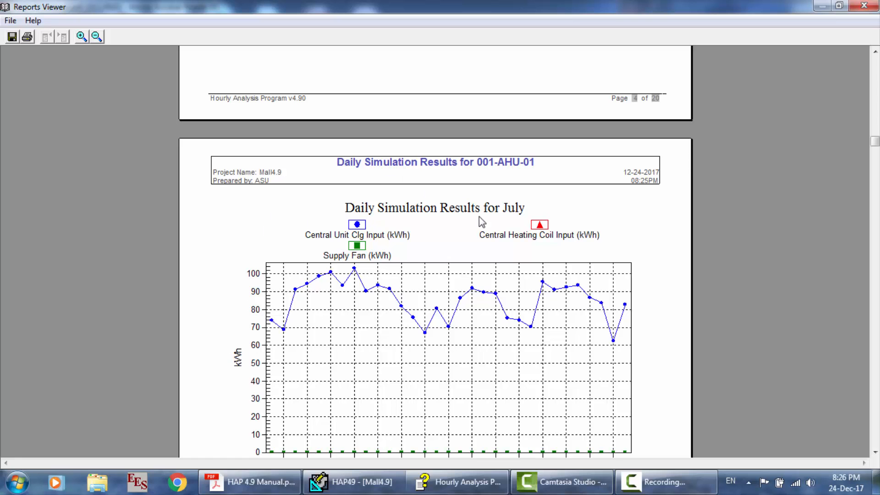
{"action": "scroll", "coordinate": [486, 218], "scroll_direction": "down", "scroll_amount": 8}
{"action": "scroll", "coordinate": [486, 219], "scroll_direction": "down", "scroll_amount": 20}
{"action": "scroll", "coordinate": [486, 219], "scroll_direction": "down", "scroll_amount": 20}
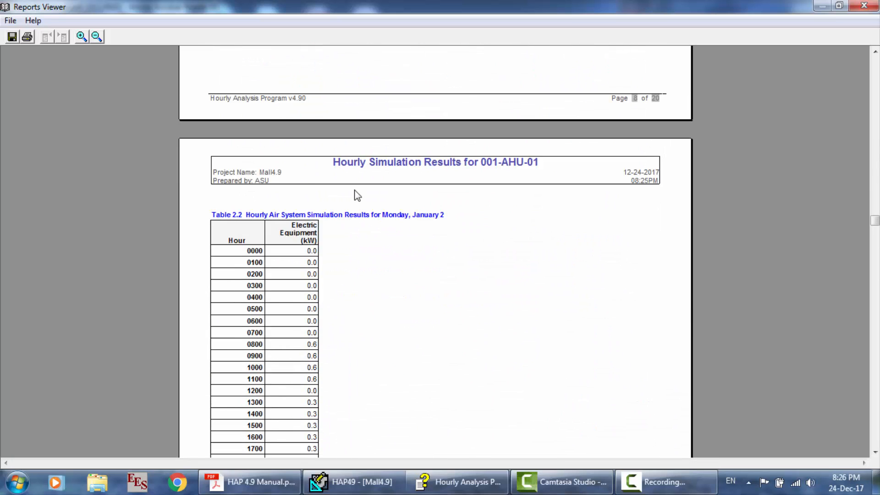
{"action": "scroll", "coordinate": [318, 286], "scroll_direction": "down", "scroll_amount": 20}
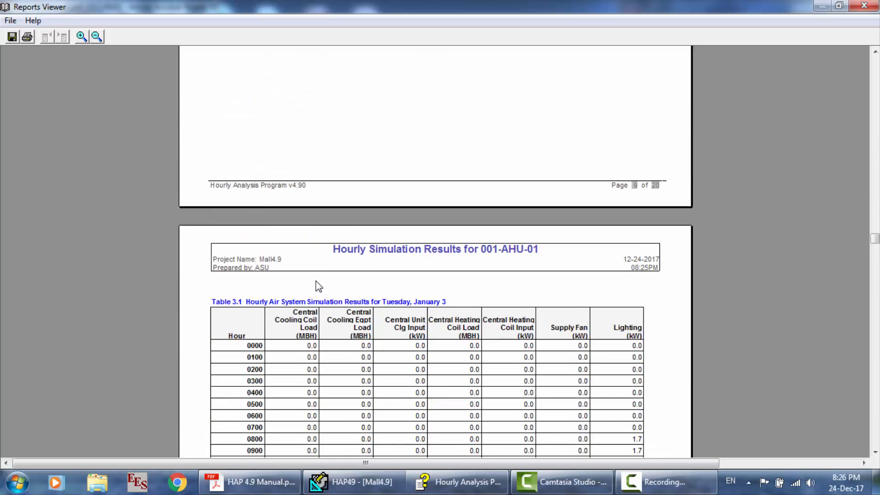
{"action": "left_click", "coordinate": [863, 6]}
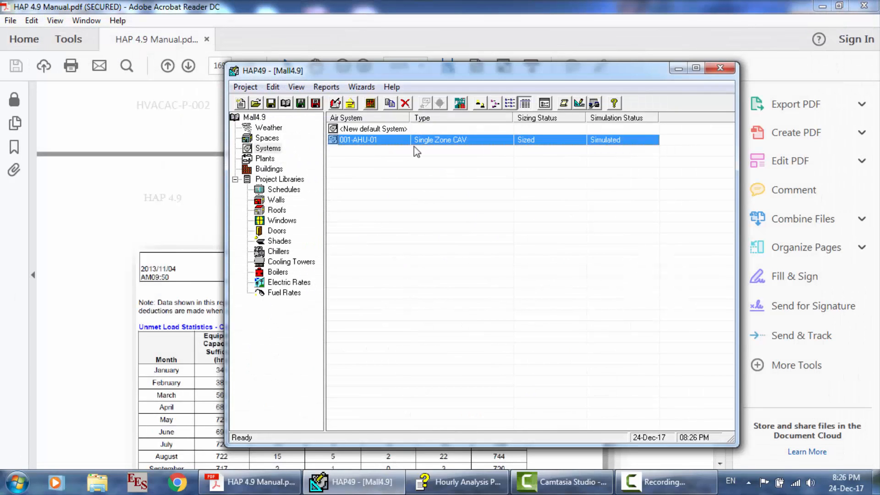
Step: Preview the Chiller Plant design reports with plant sizing summaries and July hourly load profiles, read through them, and close the viewer
{"action": "left_click", "coordinate": [265, 158]}
{"action": "left_click", "coordinate": [378, 139]}
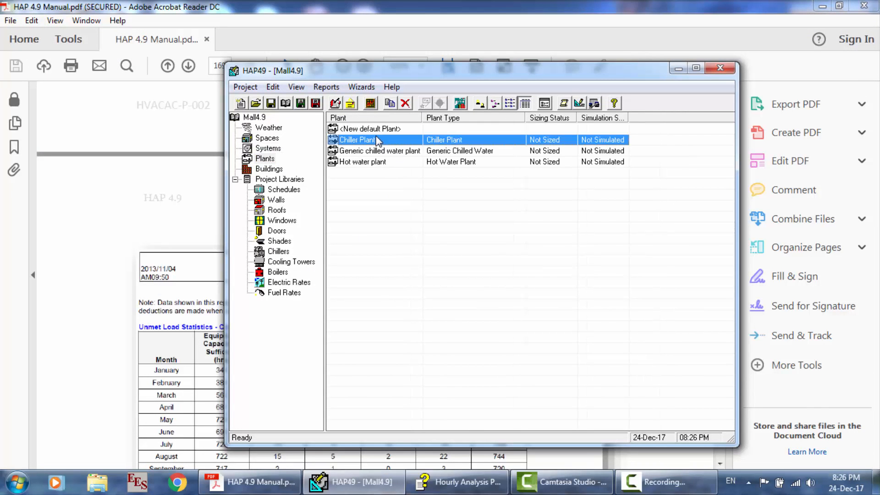
{"action": "right_click", "coordinate": [377, 138]}
{"action": "left_click", "coordinate": [433, 217]}
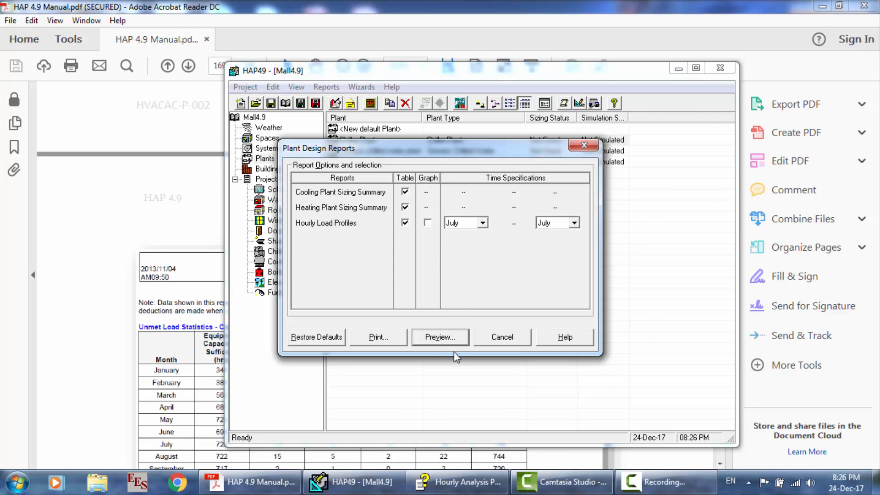
{"action": "left_click", "coordinate": [440, 337]}
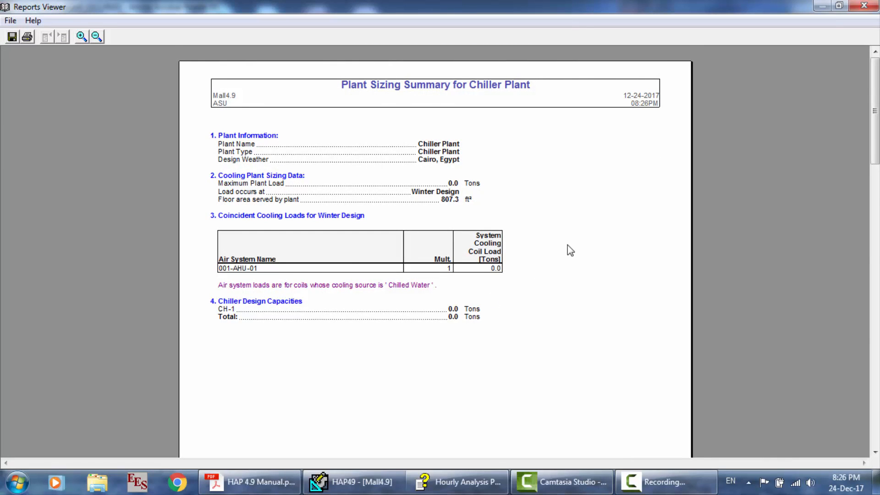
{"action": "scroll", "coordinate": [567, 245], "scroll_direction": "down", "scroll_amount": 15}
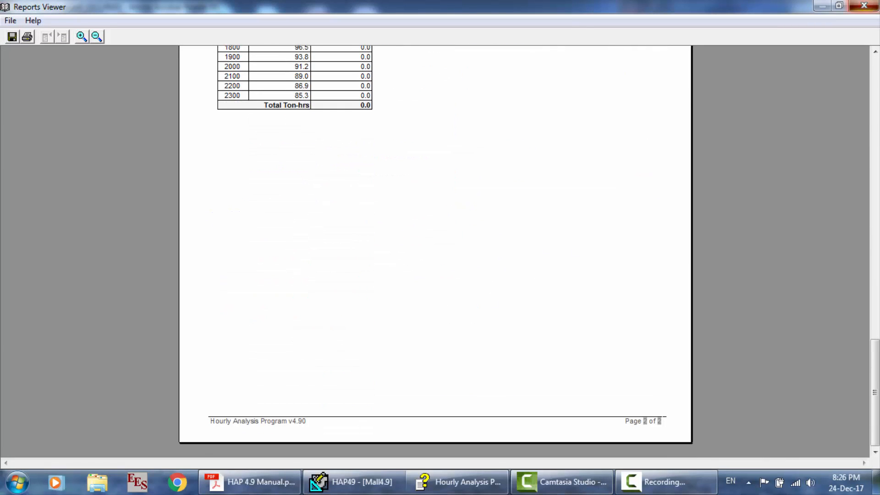
{"action": "left_click", "coordinate": [863, 5]}
Step: Open the simulation report options for the Chiller Plant and add the daily, hourly and unmet loads tables to the monthly one
{"action": "right_click", "coordinate": [389, 140]}
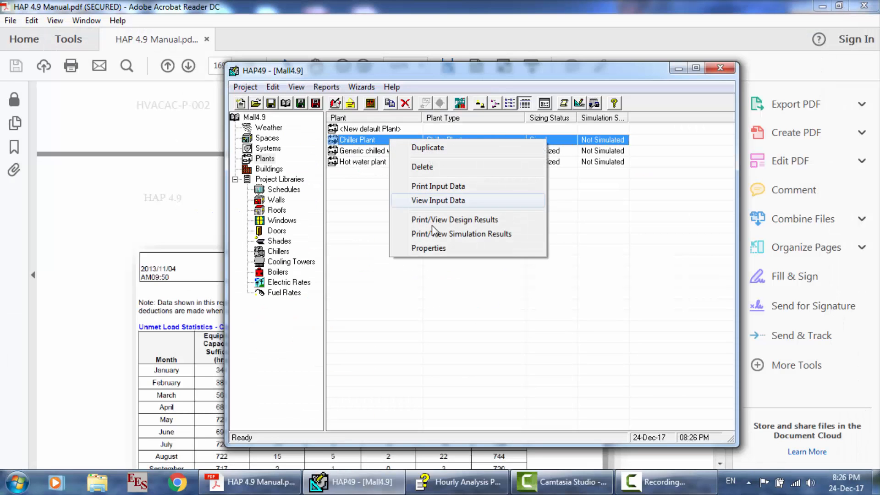
{"action": "left_click", "coordinate": [435, 233]}
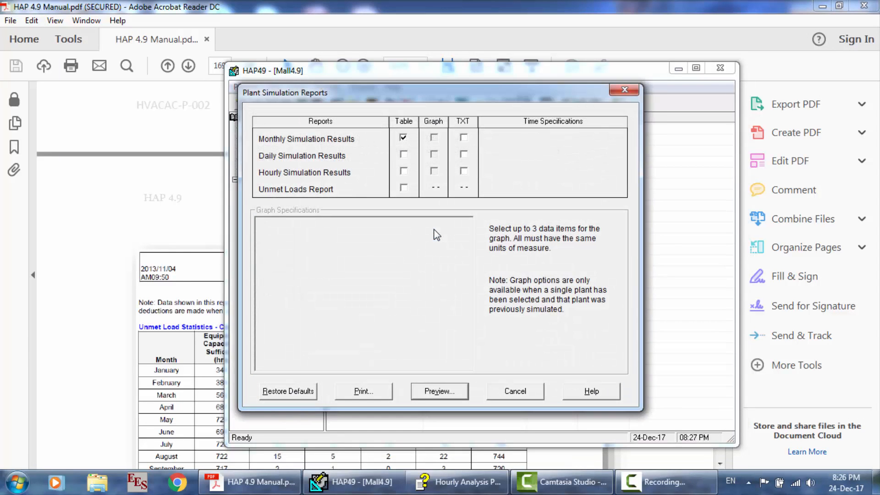
{"action": "left_click", "coordinate": [403, 155]}
{"action": "left_click", "coordinate": [403, 171]}
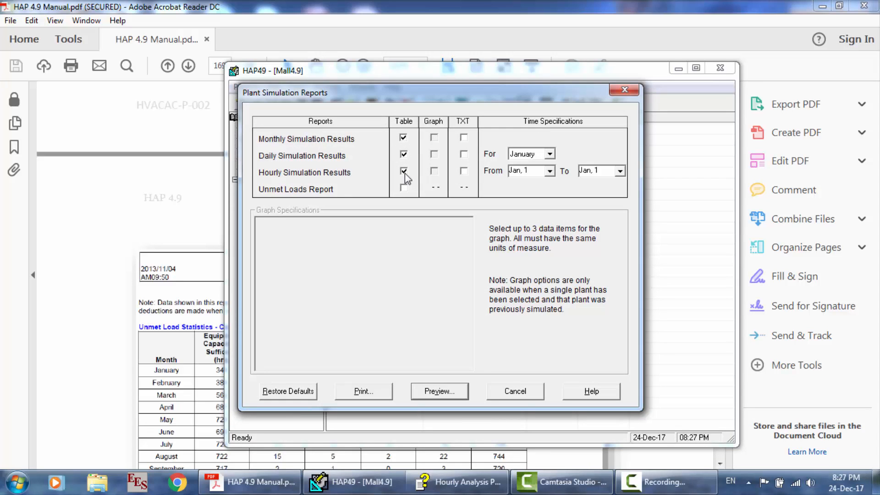
{"action": "left_click", "coordinate": [405, 188]}
Step: Set the hourly simulation results period to run from May 1 to May 5
{"action": "left_click", "coordinate": [551, 171]}
{"action": "left_click", "coordinate": [566, 169]}
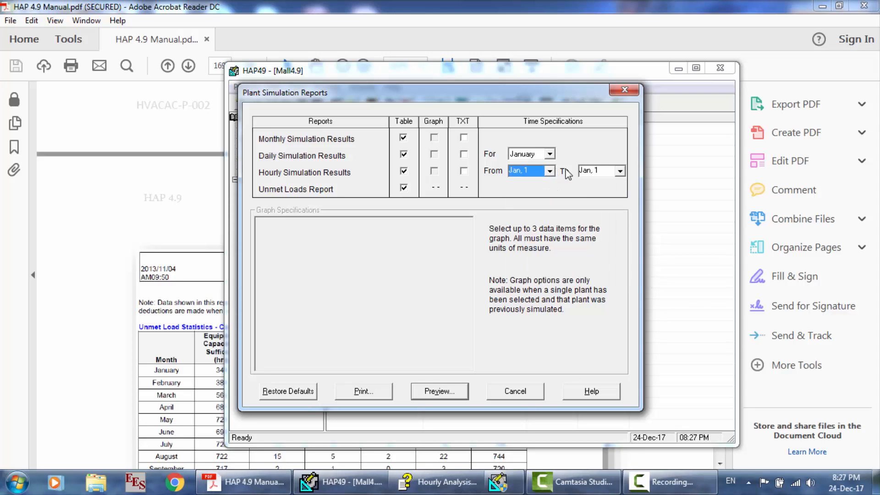
{"action": "left_click", "coordinate": [619, 170]}
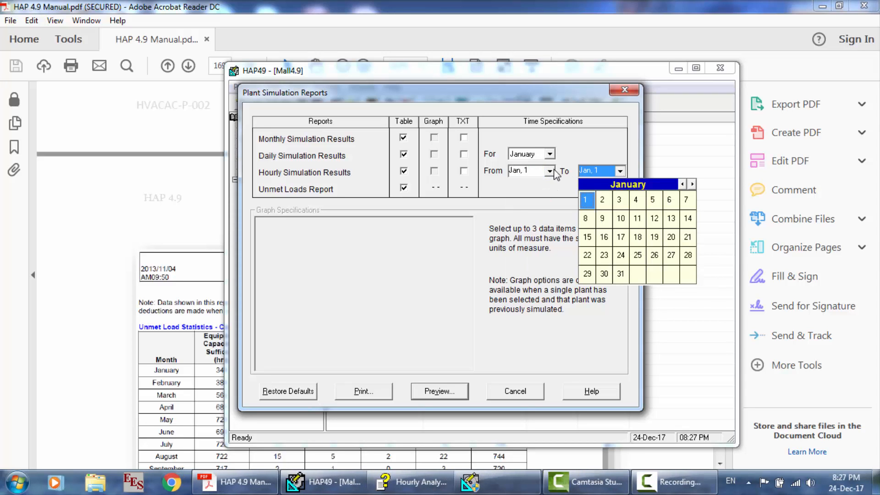
{"action": "left_click", "coordinate": [550, 171]}
{"action": "left_click", "coordinate": [622, 184]}
{"action": "left_click", "coordinate": [622, 184]}
{"action": "left_click", "coordinate": [622, 184]}
{"action": "left_click", "coordinate": [622, 184]}
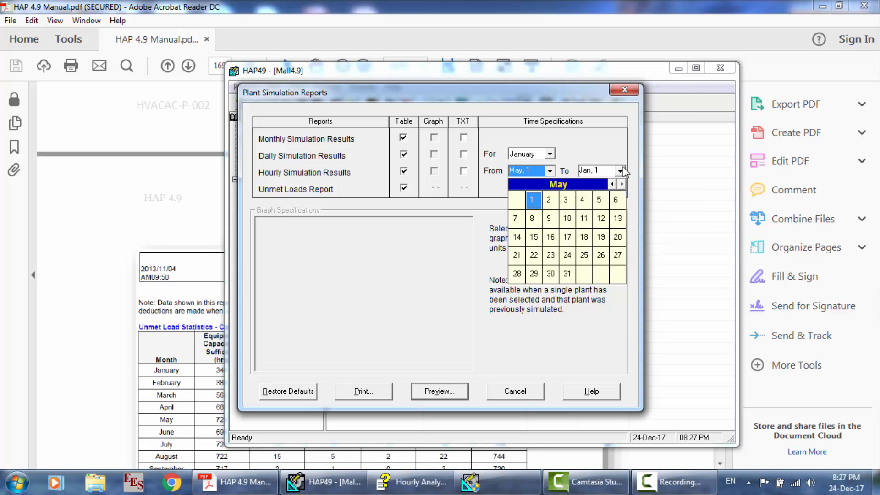
{"action": "left_click", "coordinate": [620, 170]}
{"action": "left_click", "coordinate": [692, 184]}
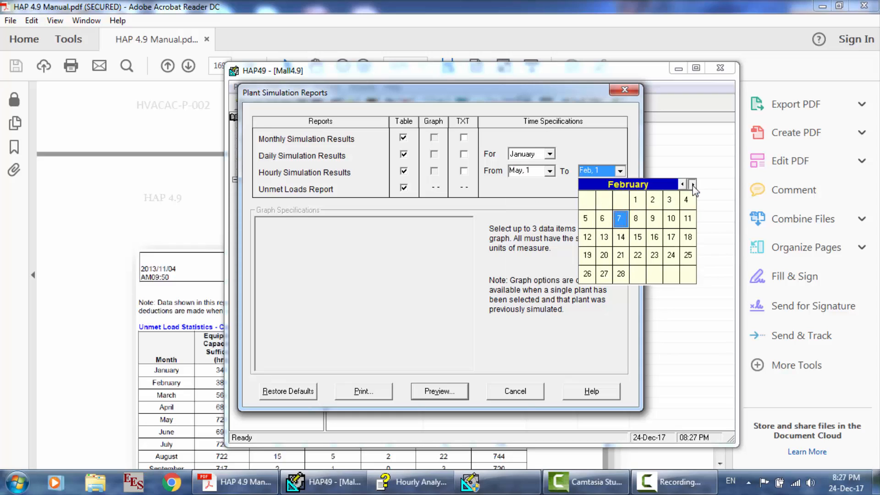
{"action": "left_click", "coordinate": [693, 185]}
{"action": "left_click", "coordinate": [693, 184]}
{"action": "left_click", "coordinate": [692, 184]}
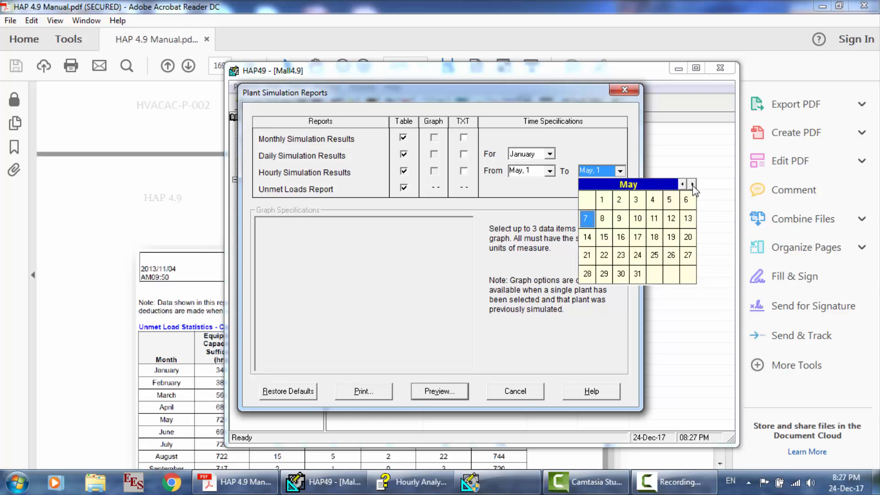
{"action": "left_click", "coordinate": [671, 200]}
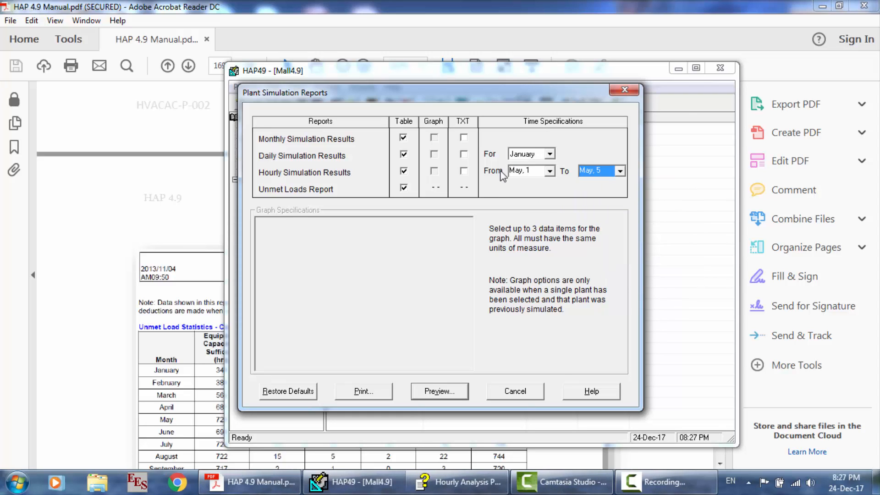
Step: Set the daily simulation results month to May and preview the Chiller Plant simulation reports
{"action": "left_click", "coordinate": [539, 154]}
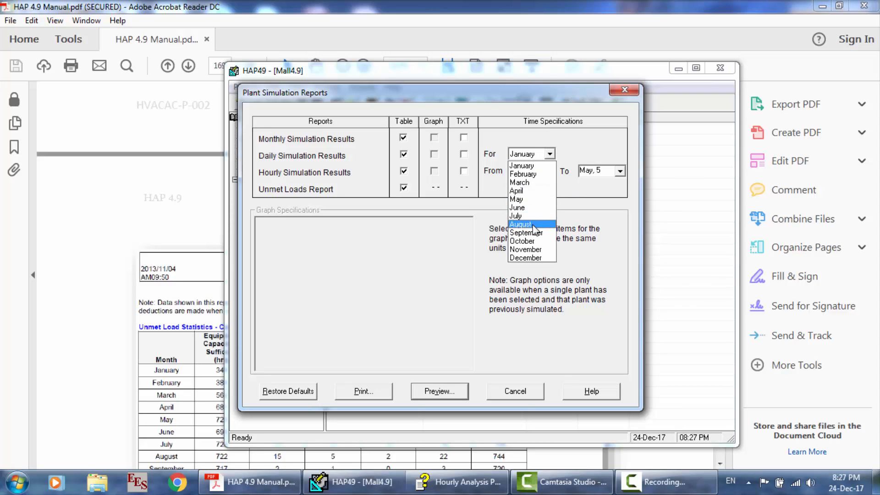
{"action": "left_click", "coordinate": [530, 200]}
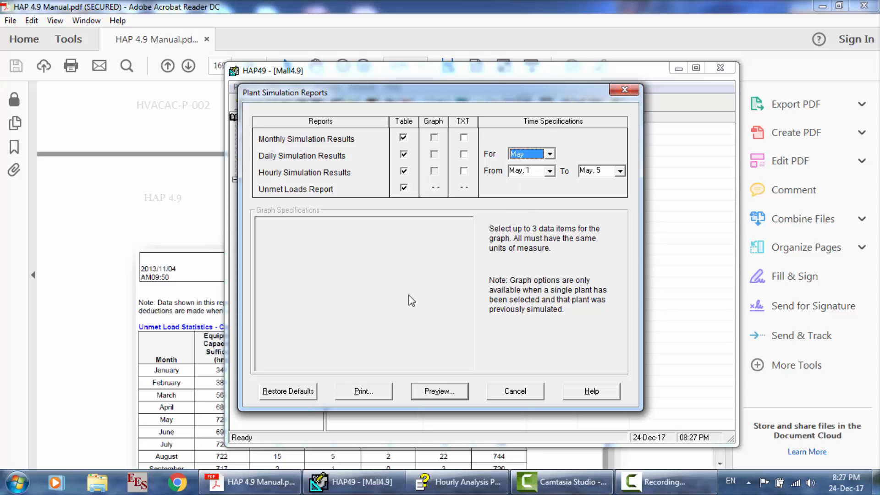
{"action": "left_click", "coordinate": [433, 391]}
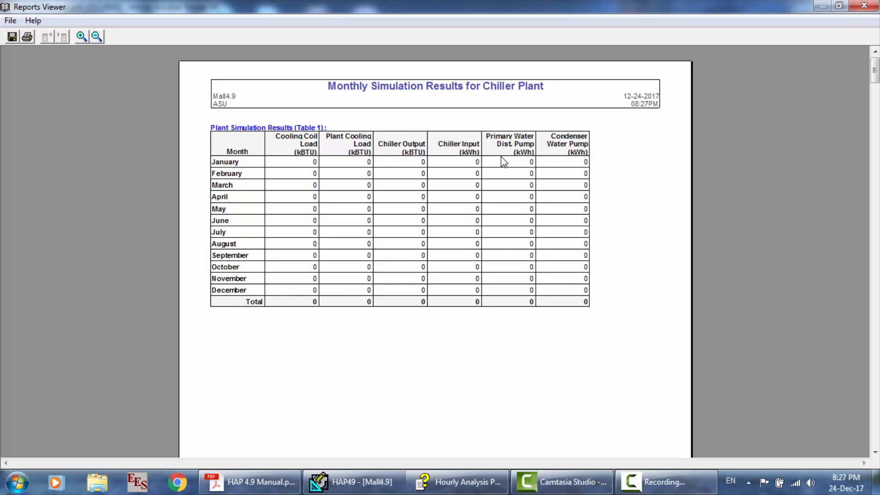
Step: Read through the Chiller Plant's monthly, daily, hourly and unmet load results, and close the Reports Viewer
{"action": "scroll", "coordinate": [501, 156], "scroll_direction": "down", "scroll_amount": 10}
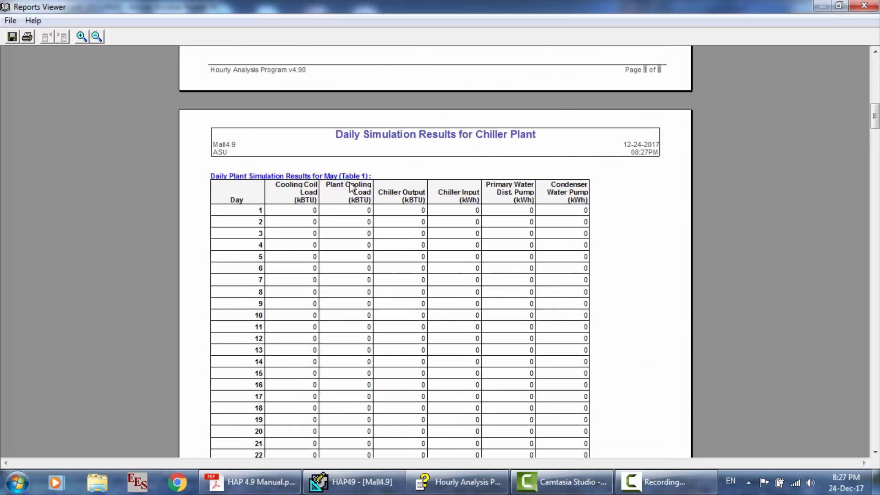
{"action": "scroll", "coordinate": [534, 228], "scroll_direction": "down", "scroll_amount": 10}
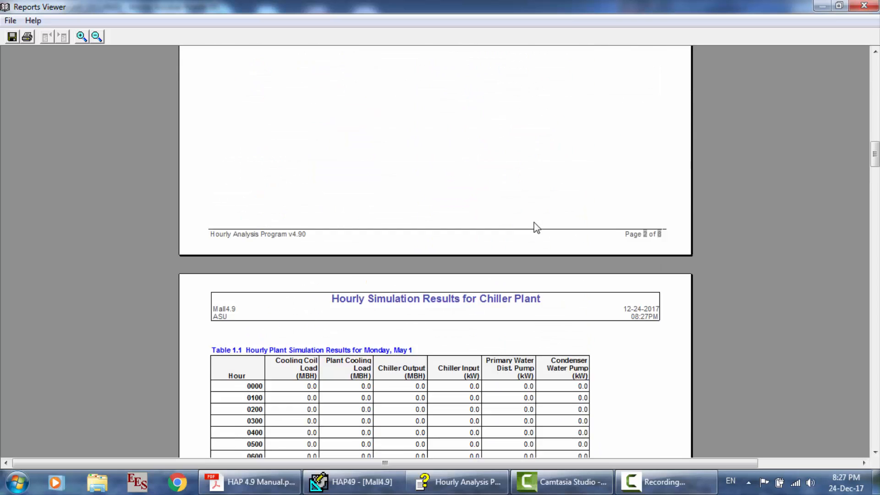
{"action": "scroll", "coordinate": [534, 227], "scroll_direction": "down", "scroll_amount": 3}
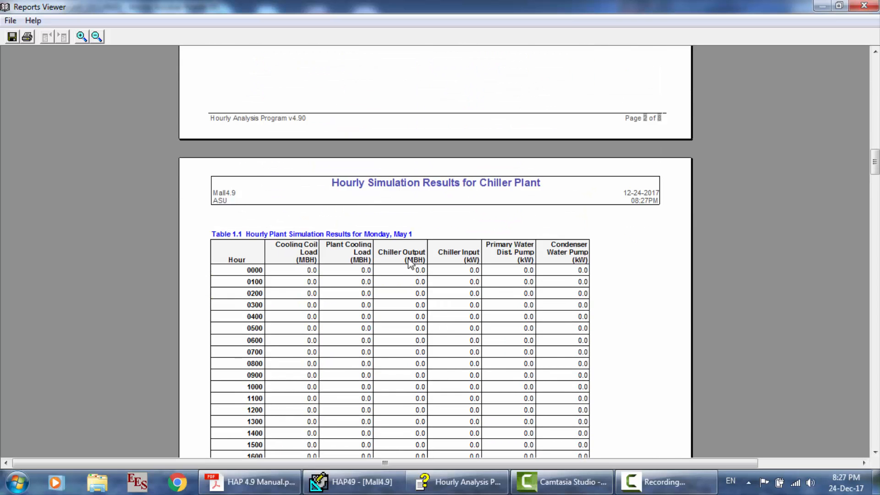
{"action": "scroll", "coordinate": [409, 264], "scroll_direction": "down", "scroll_amount": 15}
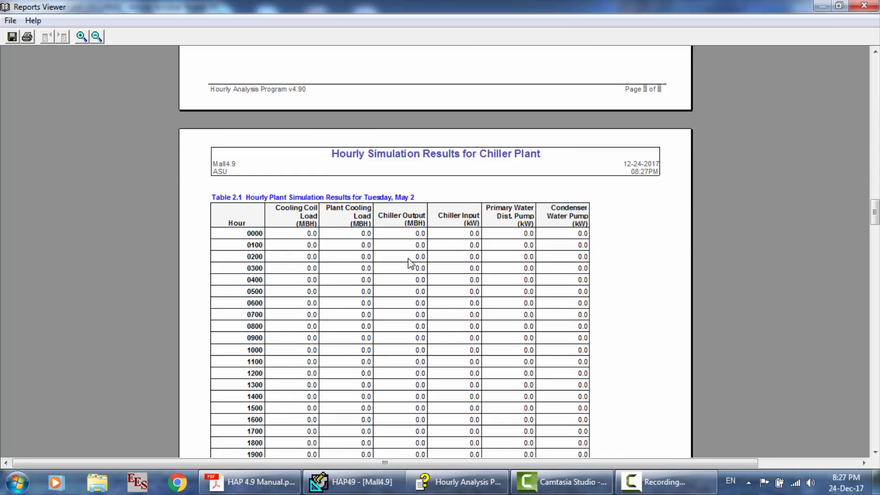
{"action": "scroll", "coordinate": [407, 258], "scroll_direction": "down", "scroll_amount": 15}
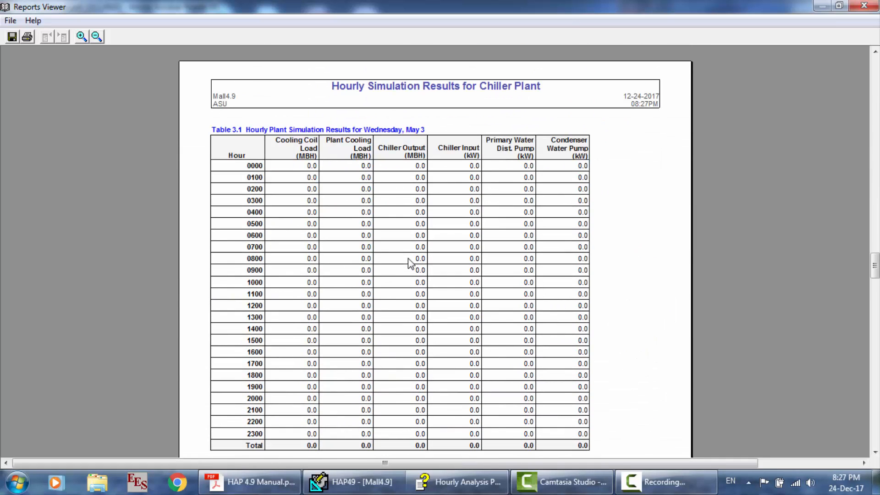
{"action": "scroll", "coordinate": [408, 258], "scroll_direction": "down", "scroll_amount": 20}
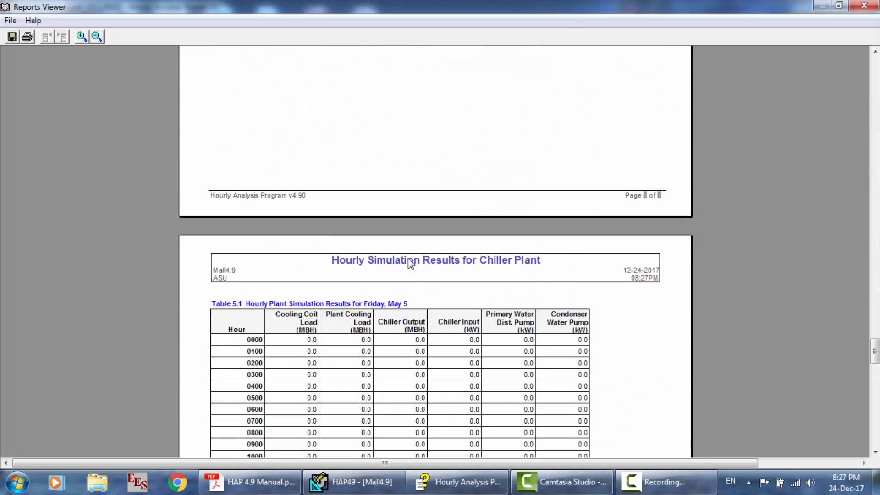
{"action": "scroll", "coordinate": [408, 258], "scroll_direction": "down", "scroll_amount": 18}
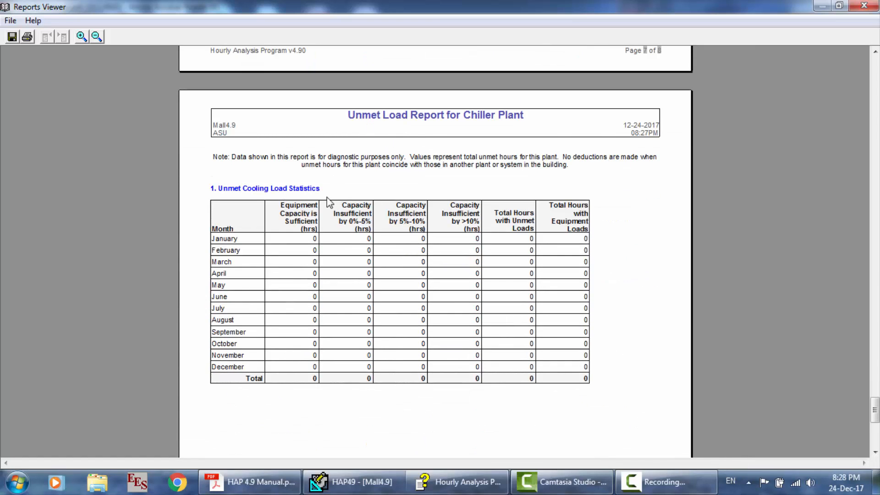
{"action": "scroll", "coordinate": [328, 198], "scroll_direction": "down", "scroll_amount": 10}
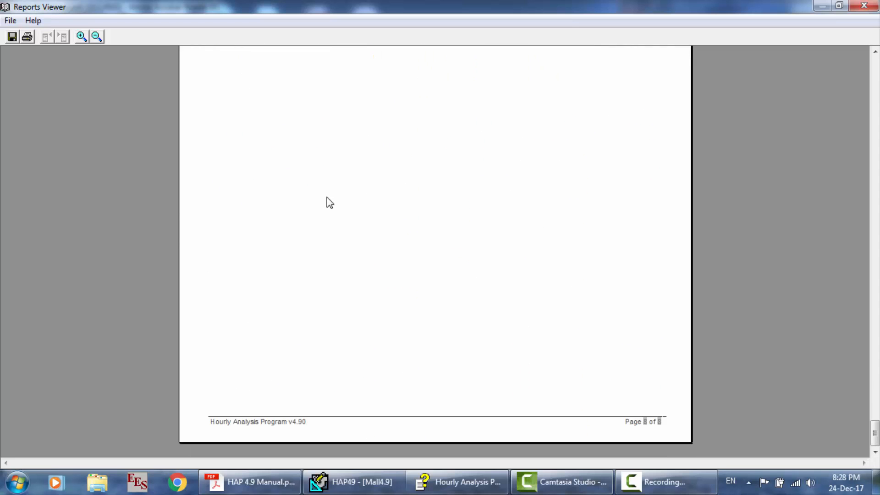
{"action": "left_click", "coordinate": [864, 6]}
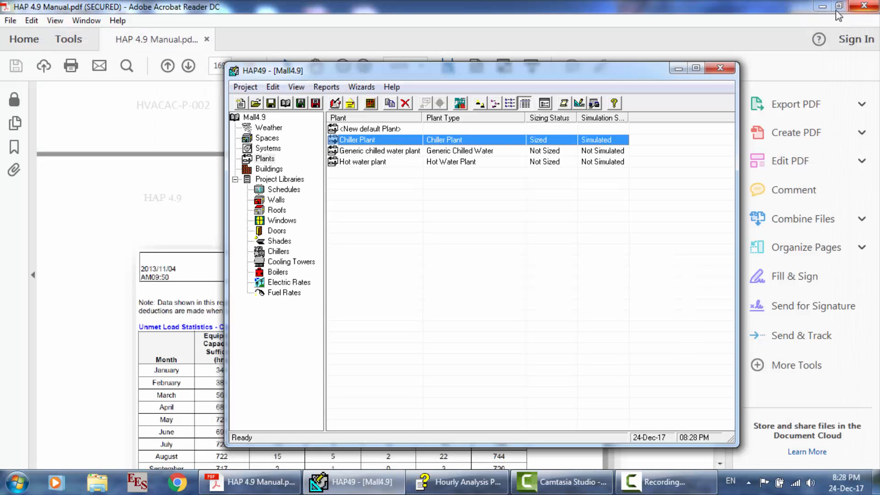
Step: Check which air systems are assigned to the Chiller Plant in its properties, and close them without changes
{"action": "double_click", "coordinate": [428, 136]}
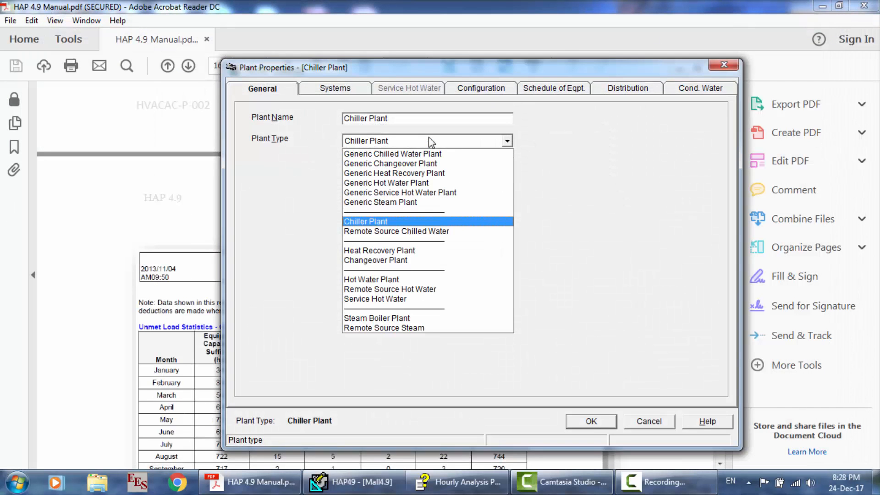
{"action": "left_click", "coordinate": [581, 142]}
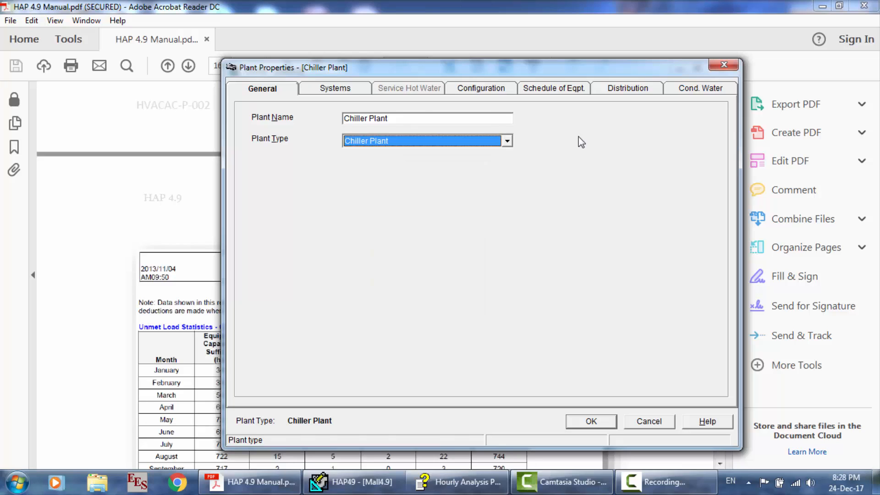
{"action": "left_click", "coordinate": [337, 89]}
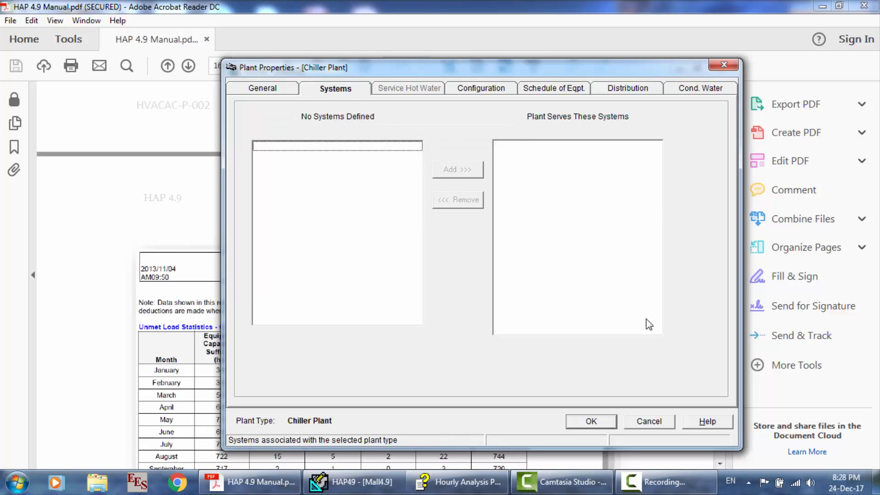
{"action": "left_click", "coordinate": [648, 421]}
Step: Change the equipment type of air system 001-AHU-01 to Chilled Water Air Handling Units and save its properties
{"action": "left_click", "coordinate": [270, 148]}
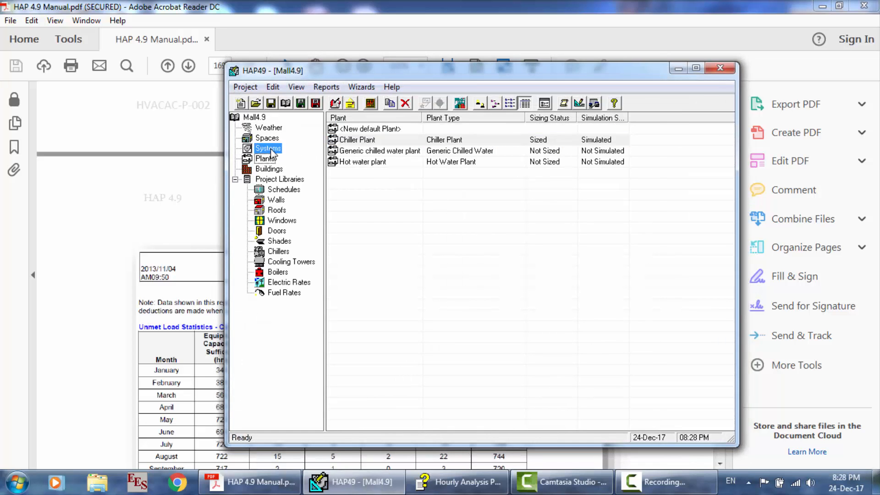
{"action": "left_click", "coordinate": [404, 140]}
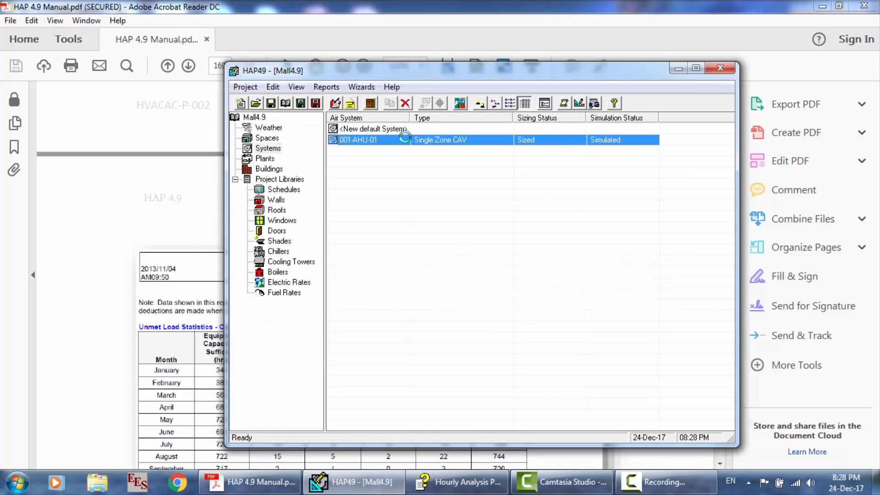
{"action": "left_click", "coordinate": [510, 211]}
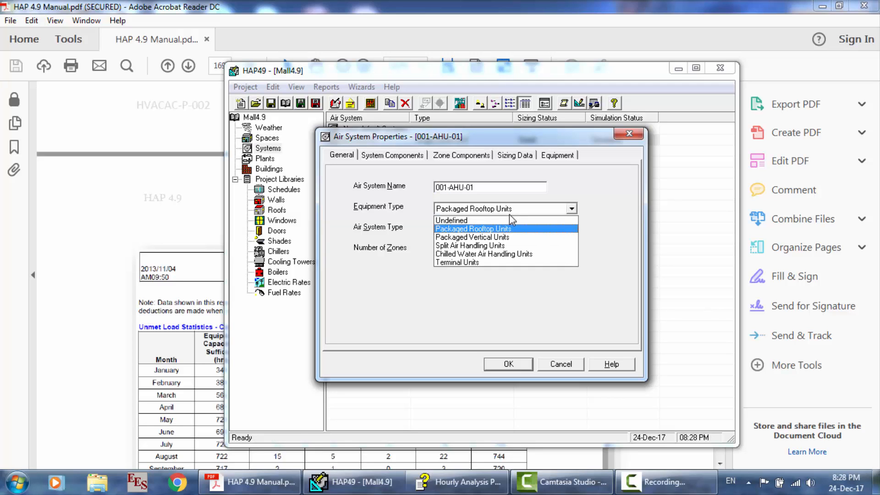
{"action": "left_click", "coordinate": [475, 254]}
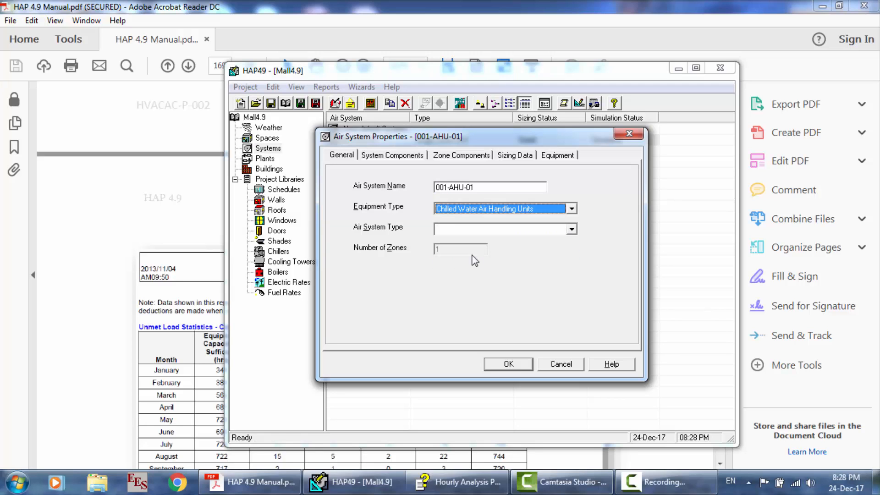
{"action": "left_click", "coordinate": [501, 371]}
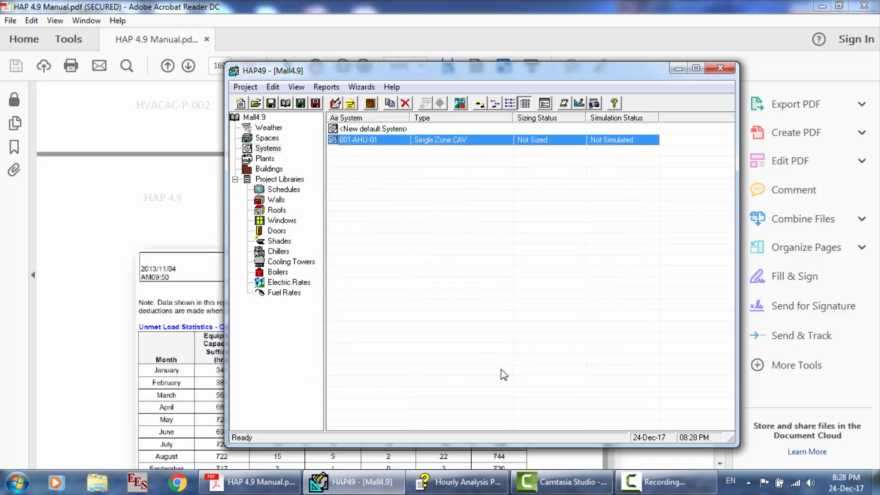
Step: Check the Chiller Plant's served systems and equipment schedule, and save the plant properties
{"action": "left_click", "coordinate": [265, 159]}
{"action": "left_click", "coordinate": [377, 142]}
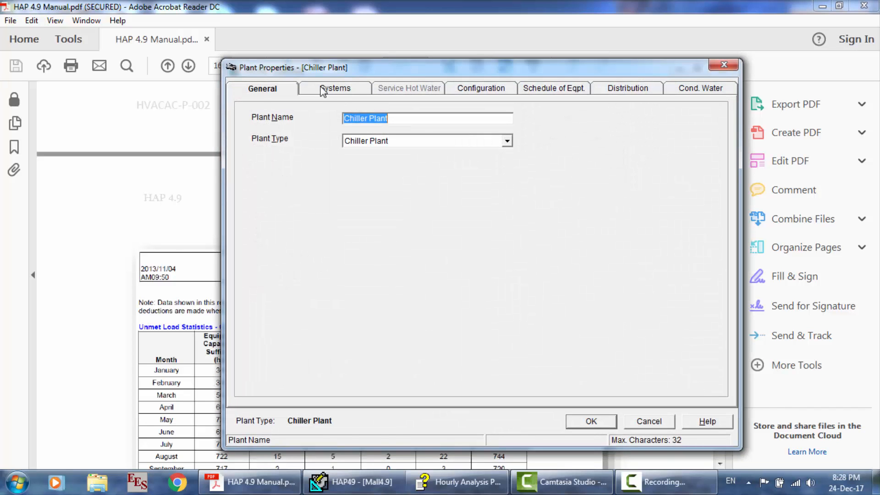
{"action": "left_click", "coordinate": [320, 91]}
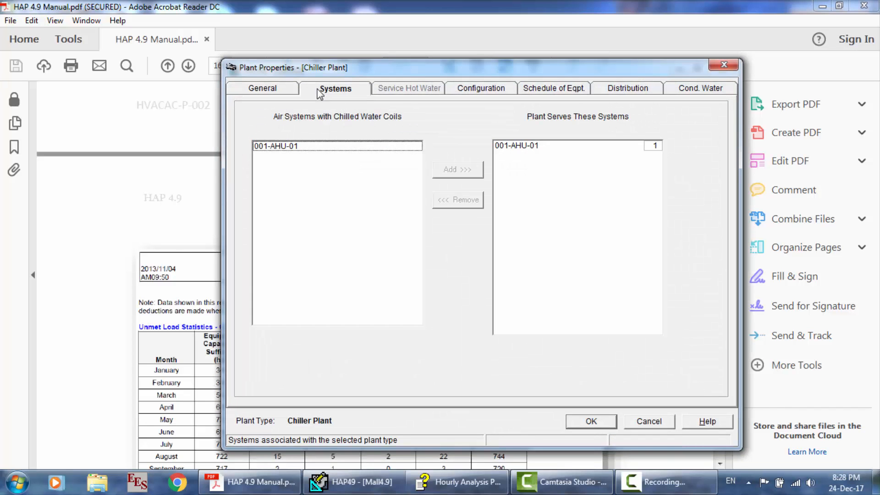
{"action": "left_click", "coordinate": [537, 90]}
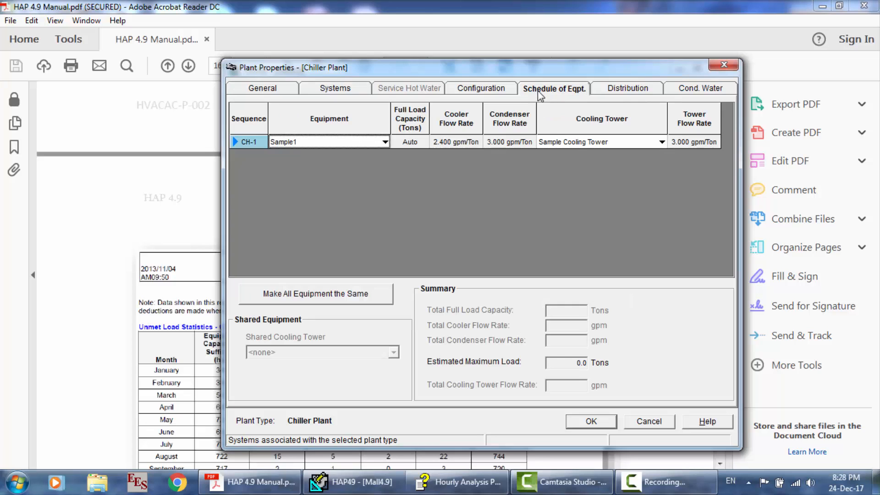
{"action": "left_click", "coordinate": [591, 421]}
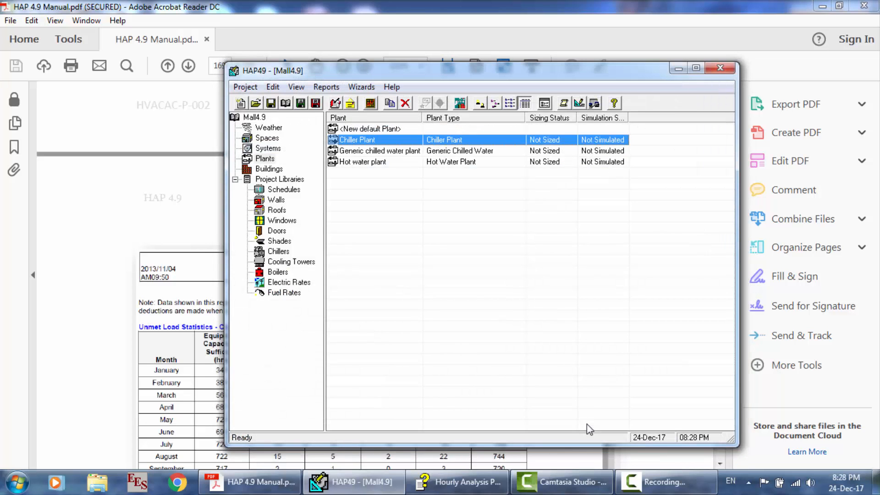
Step: Preview the Chiller Plant simulation reports again with the monthly, May daily, May 1 to May 5 hourly and unmet loads tables
{"action": "right_click", "coordinate": [400, 136]}
{"action": "left_click", "coordinate": [445, 231]}
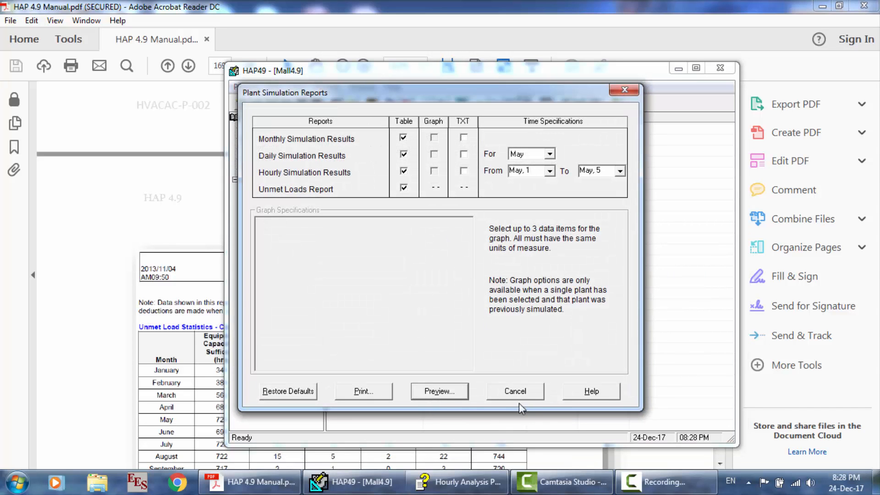
{"action": "left_click", "coordinate": [450, 392]}
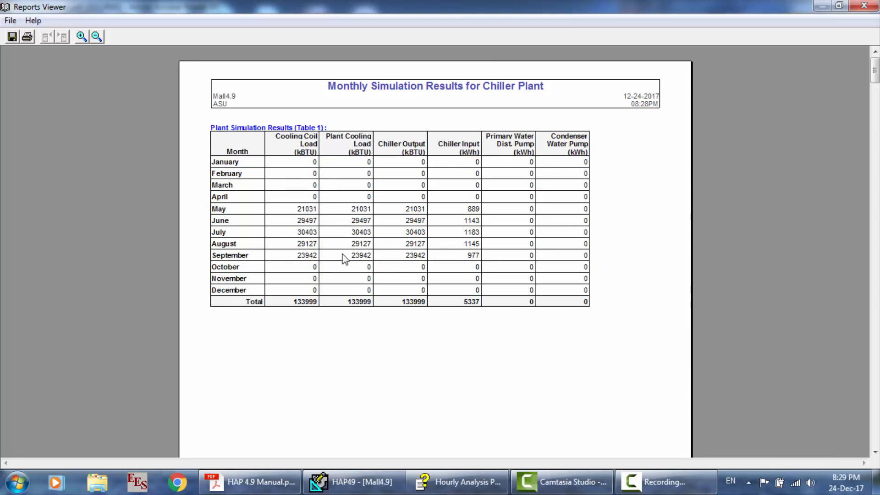
Step: Examine the Chiller Plant's monthly, May daily and May 1 to May 5 hourly simulation tables and the unmet load report
{"action": "scroll", "coordinate": [507, 245], "scroll_direction": "down", "scroll_amount": 10}
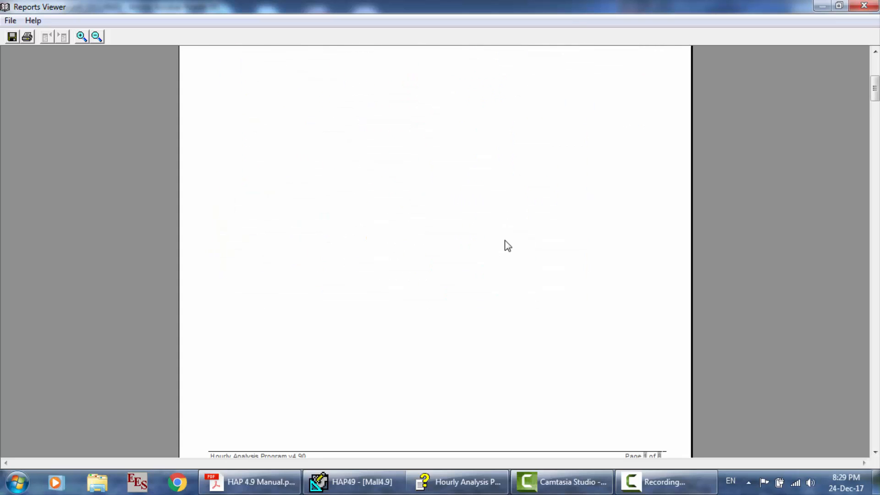
{"action": "scroll", "coordinate": [507, 245], "scroll_direction": "down", "scroll_amount": 5}
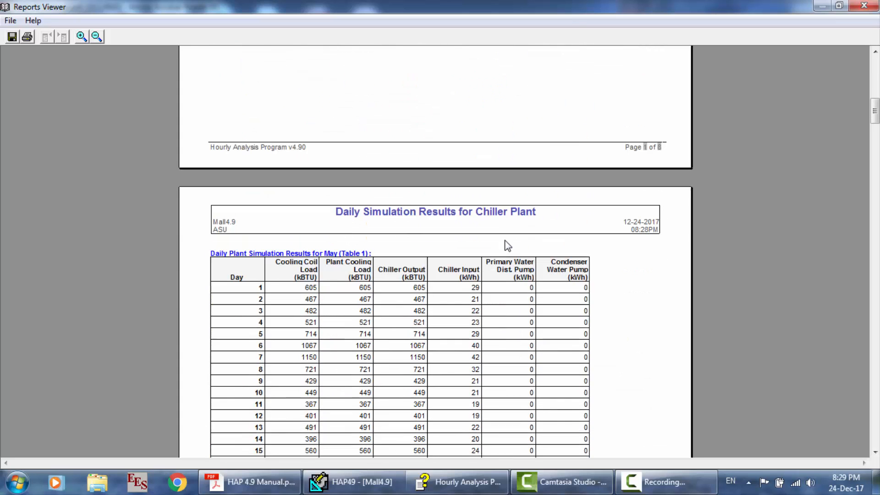
{"action": "scroll", "coordinate": [407, 256], "scroll_direction": "down", "scroll_amount": 3}
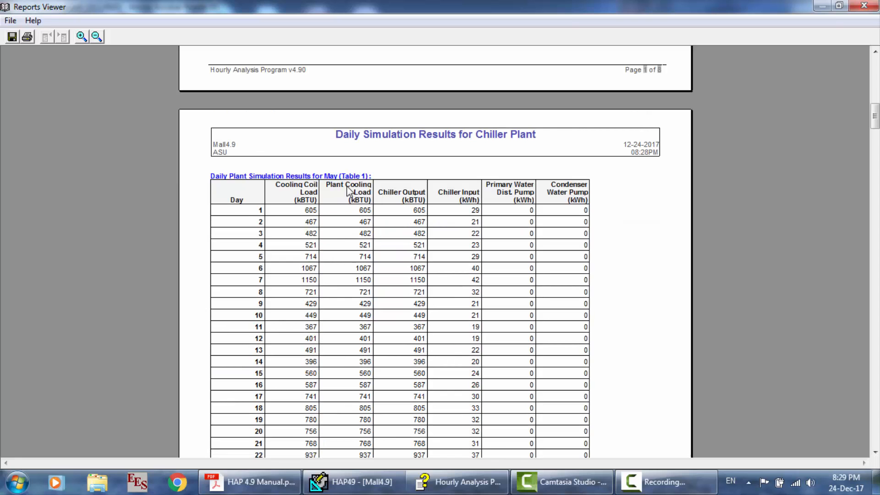
{"action": "scroll", "coordinate": [346, 186], "scroll_direction": "down", "scroll_amount": 20}
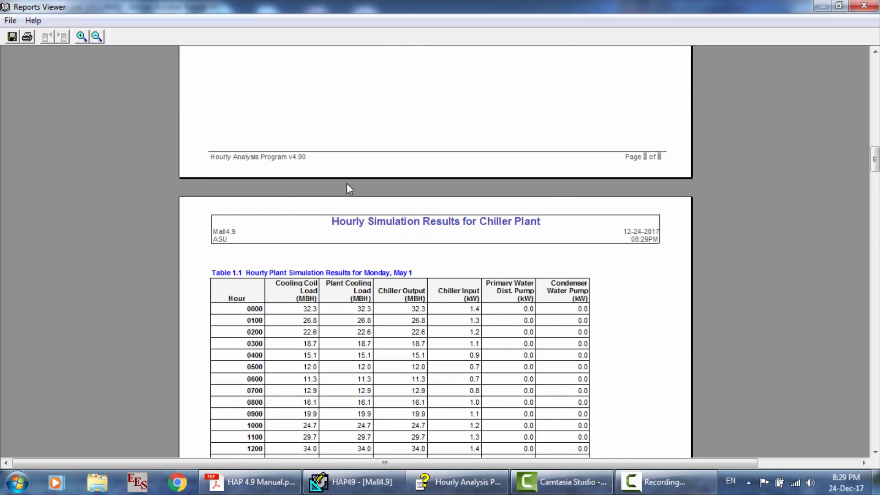
{"action": "scroll", "coordinate": [351, 190], "scroll_direction": "down", "scroll_amount": 2}
{"action": "scroll", "coordinate": [414, 262], "scroll_direction": "down", "scroll_amount": 18}
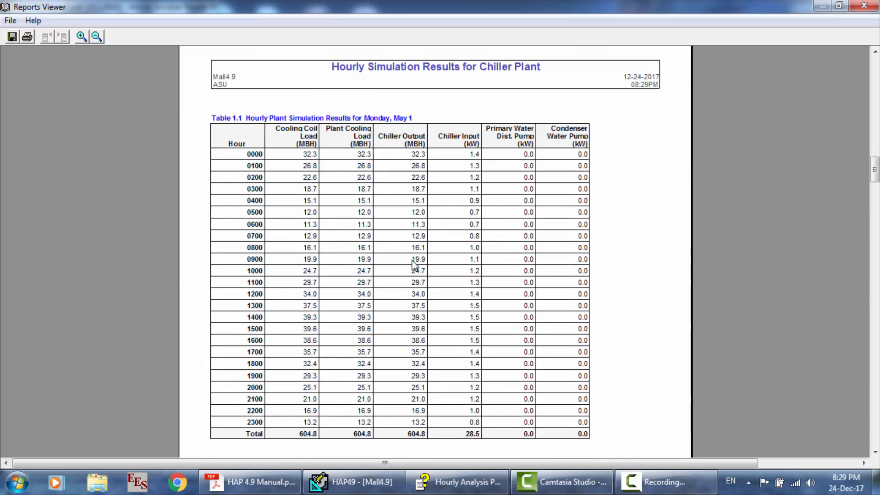
{"action": "scroll", "coordinate": [415, 266], "scroll_direction": "down", "scroll_amount": 12}
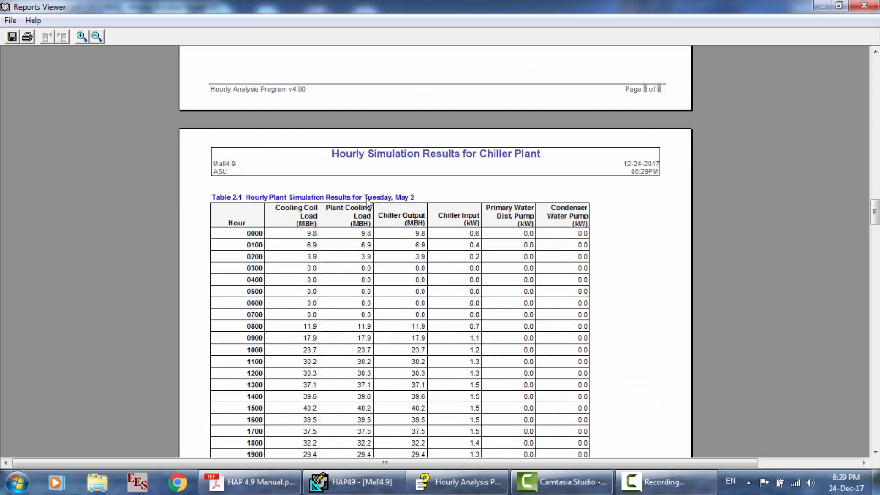
{"action": "scroll", "coordinate": [368, 204], "scroll_direction": "down", "scroll_amount": 15}
{"action": "scroll", "coordinate": [369, 203], "scroll_direction": "down", "scroll_amount": 17}
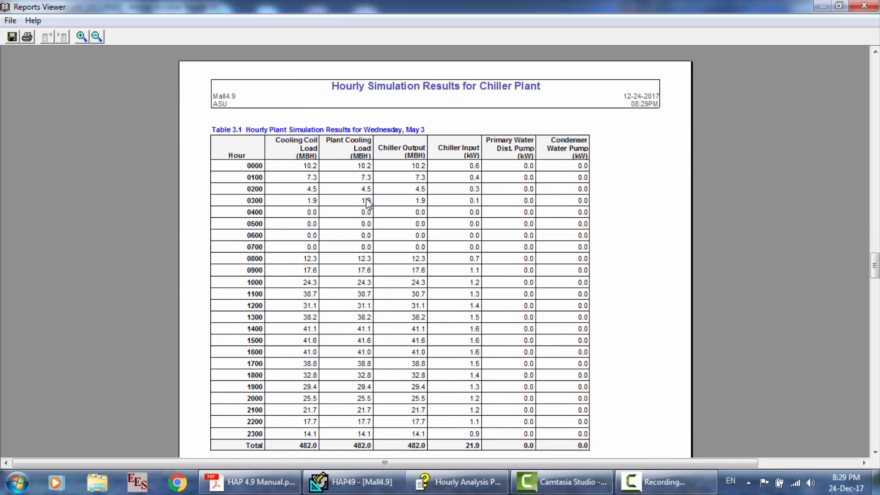
{"action": "scroll", "coordinate": [368, 204], "scroll_direction": "down", "scroll_amount": 20}
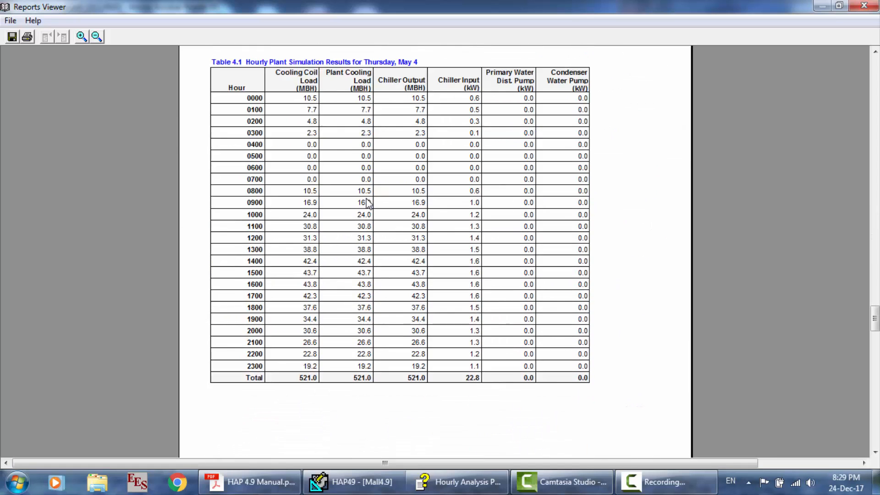
{"action": "scroll", "coordinate": [368, 203], "scroll_direction": "down", "scroll_amount": 15}
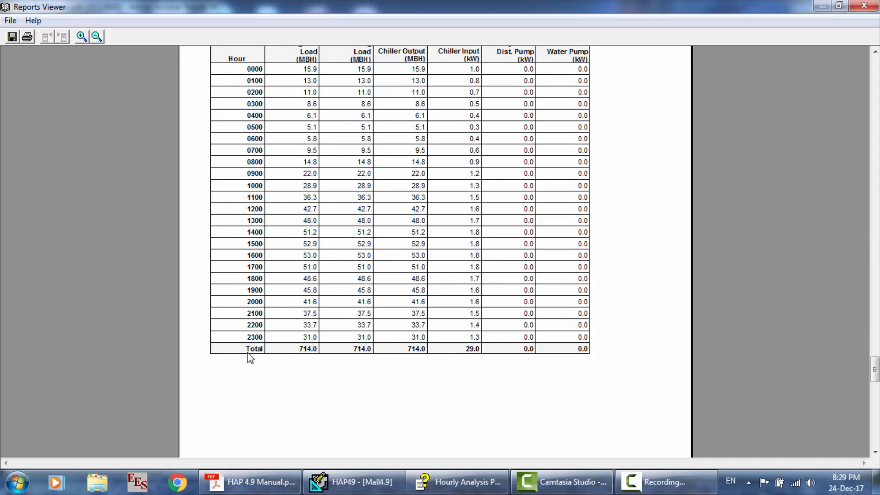
{"action": "scroll", "coordinate": [497, 383], "scroll_direction": "down", "scroll_amount": 20}
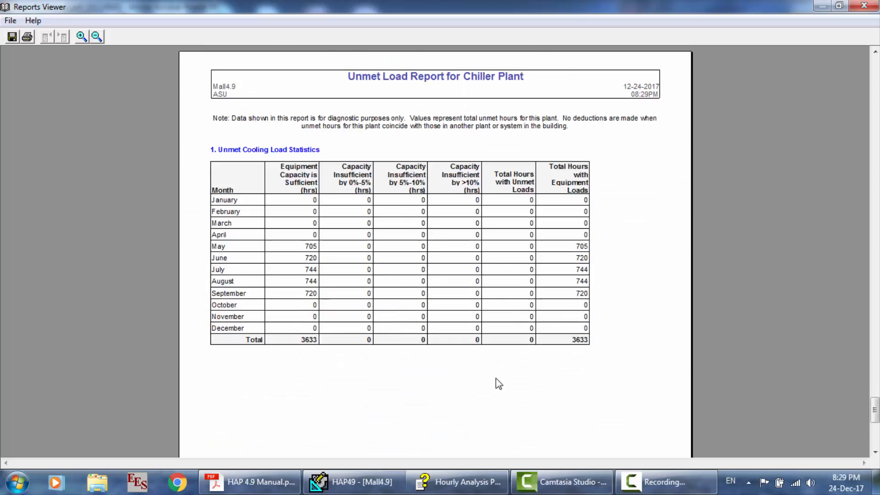
{"action": "scroll", "coordinate": [499, 383], "scroll_direction": "down", "scroll_amount": 10}
Step: Review the Chiller Plant's hourly tables backwards from May 4 to May 1, and close the report
{"action": "scroll", "coordinate": [498, 384], "scroll_direction": "up", "scroll_amount": 10}
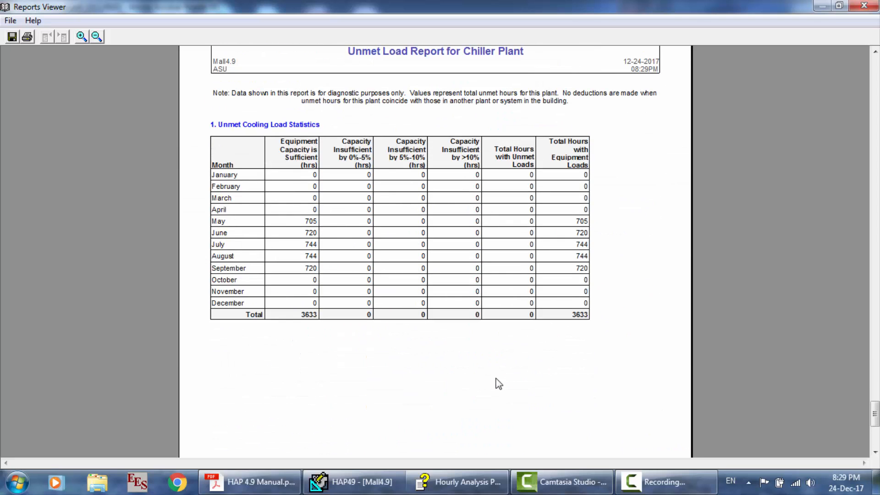
{"action": "left_click_drag", "start_coordinate": [874, 414], "coordinate": [876, 339]}
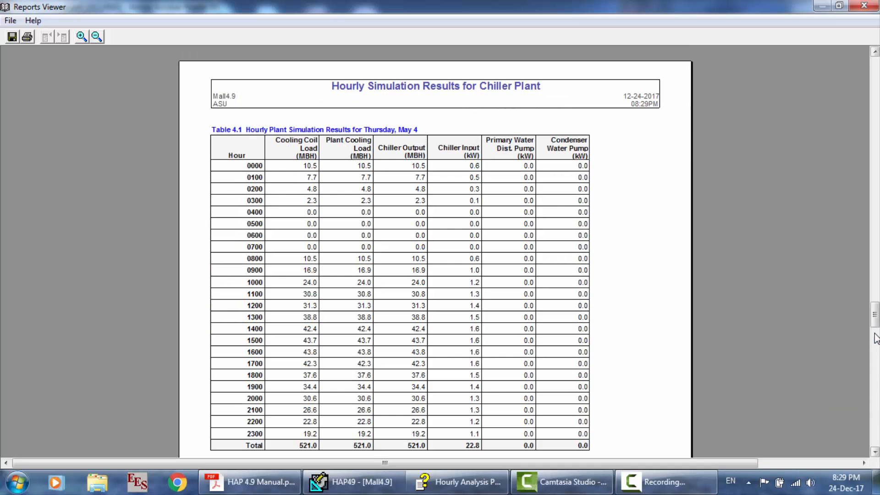
{"action": "scroll", "coordinate": [435, 171], "scroll_direction": "up", "scroll_amount": 5}
{"action": "scroll", "coordinate": [438, 169], "scroll_direction": "up", "scroll_amount": 15}
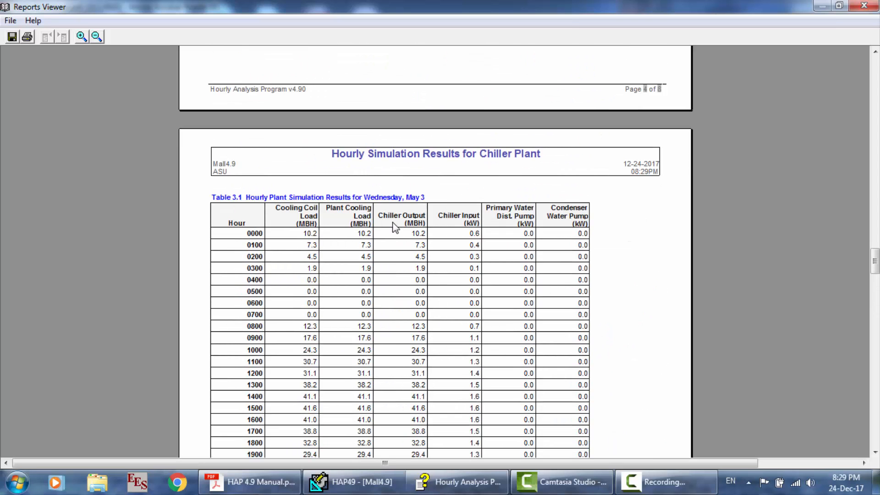
{"action": "scroll", "coordinate": [539, 223], "scroll_direction": "up", "scroll_amount": 15}
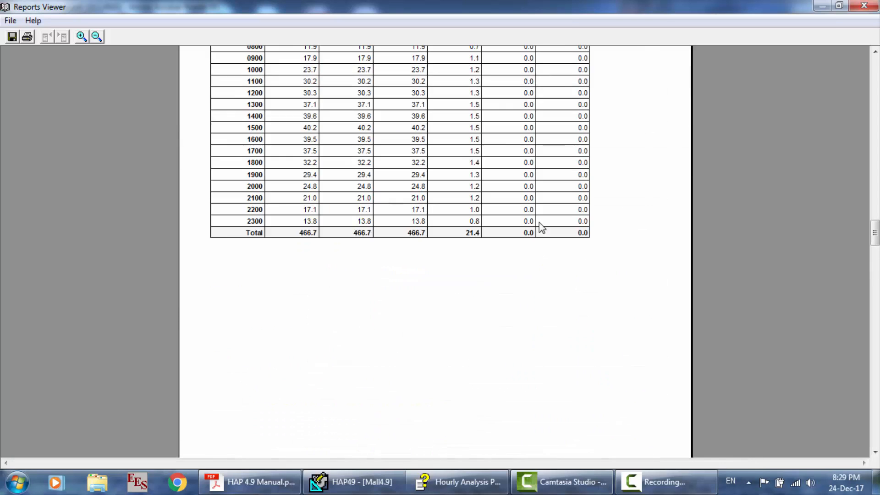
{"action": "scroll", "coordinate": [541, 227], "scroll_direction": "up", "scroll_amount": 10}
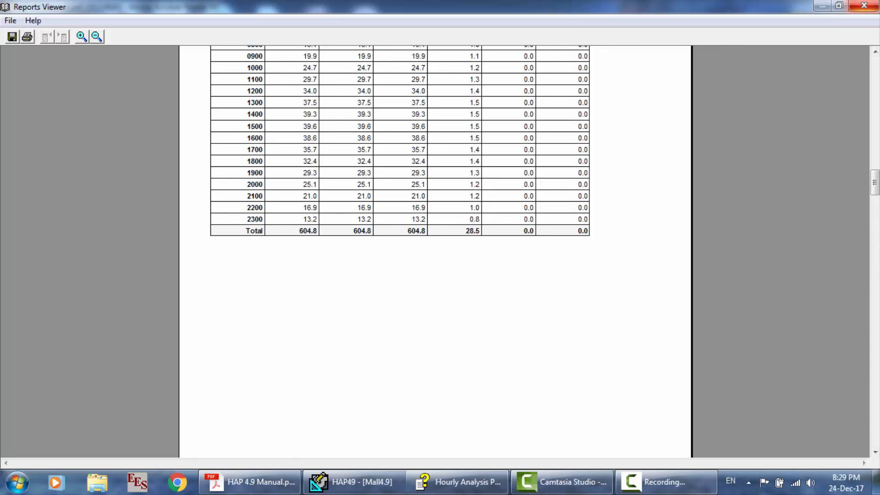
{"action": "left_click", "coordinate": [863, 6]}
Step: Preview the Chiller Plant simulation reports with monthly, daily and hourly graphs of Cooling Coil Load and Plant Cooling Load added to the tables
{"action": "right_click", "coordinate": [427, 142]}
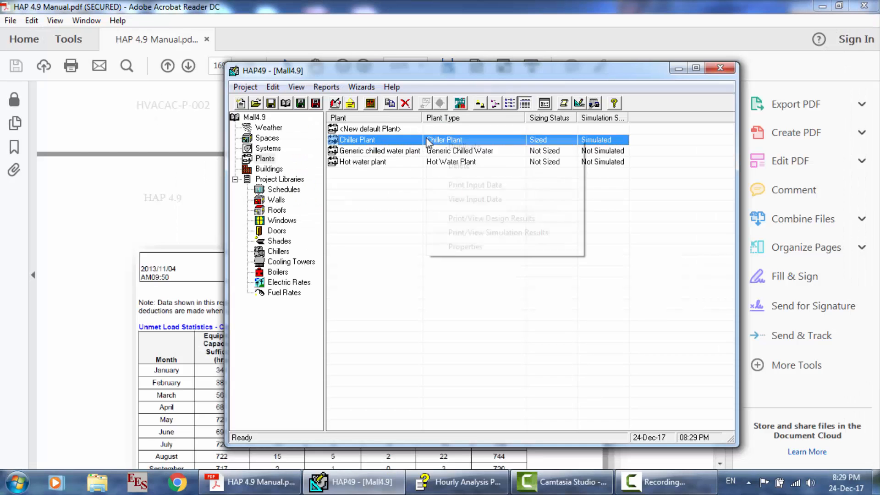
{"action": "left_click", "coordinate": [476, 235]}
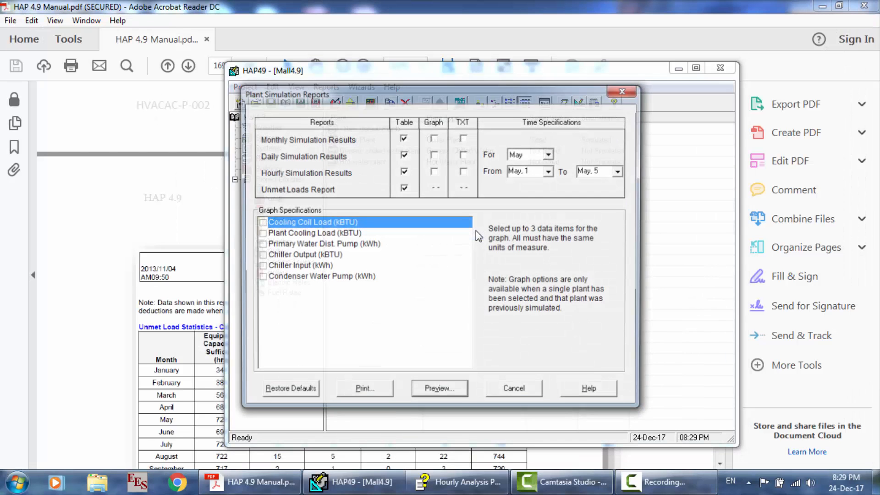
{"action": "left_click", "coordinate": [260, 222]}
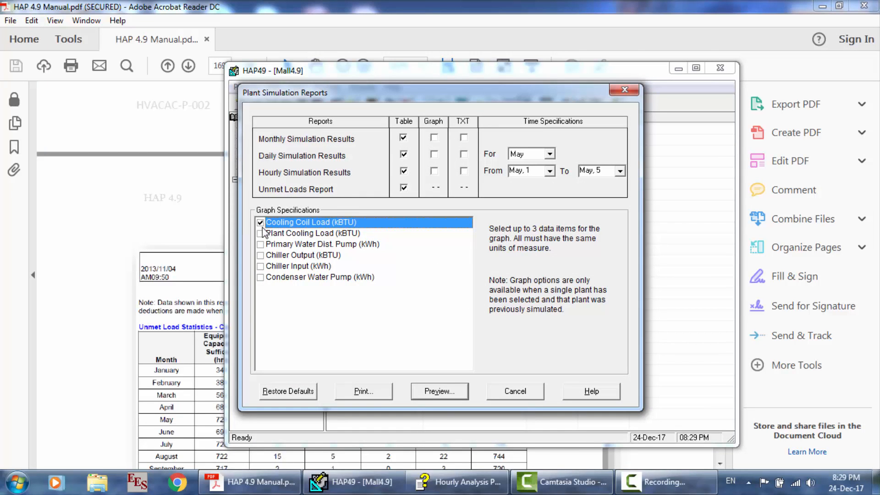
{"action": "left_click", "coordinate": [260, 234]}
{"action": "left_click", "coordinate": [434, 138]}
{"action": "left_click", "coordinate": [434, 171]}
{"action": "left_click", "coordinate": [438, 391]}
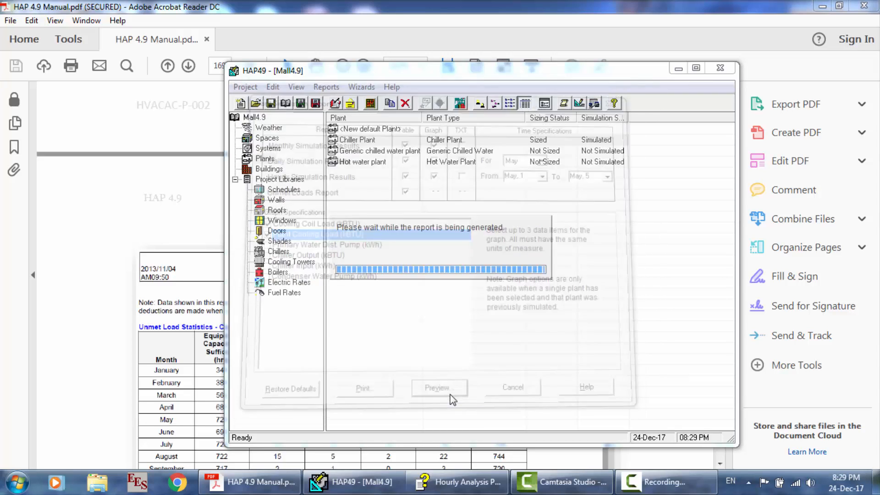
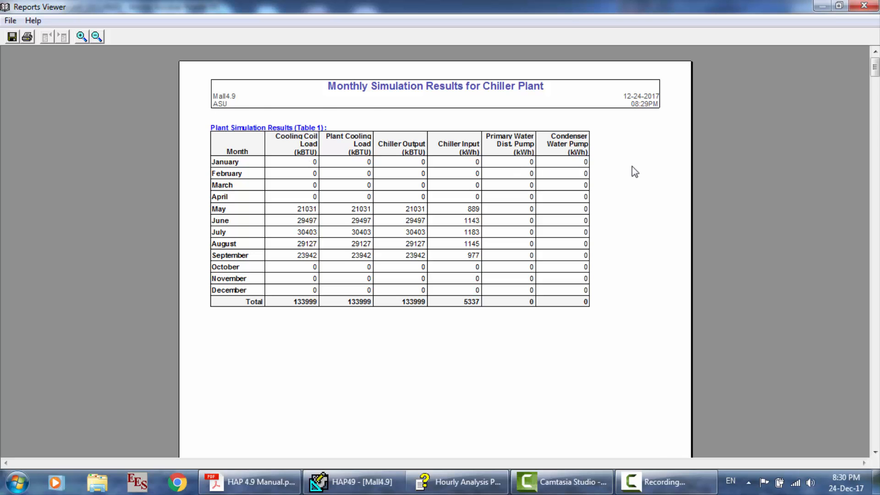
Step: Examine the monthly, May daily and hourly load graphs among the Chiller Plant tables, and close the report
{"action": "scroll", "coordinate": [632, 169], "scroll_direction": "down", "scroll_amount": 10}
{"action": "scroll", "coordinate": [632, 166], "scroll_direction": "down", "scroll_amount": 20}
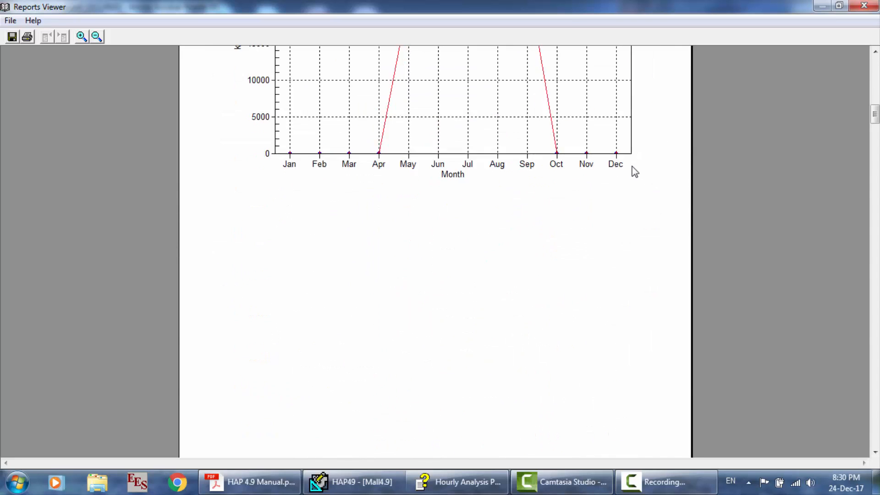
{"action": "scroll", "coordinate": [634, 172], "scroll_direction": "down", "scroll_amount": 15}
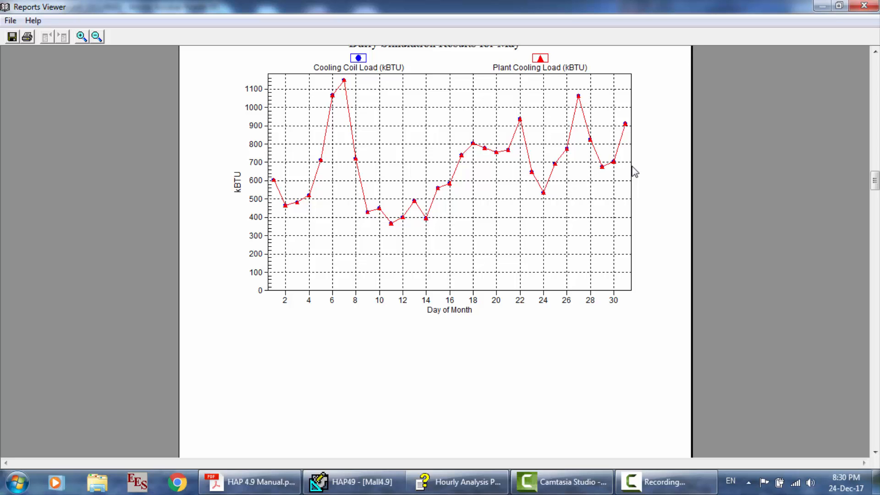
{"action": "scroll", "coordinate": [458, 202], "scroll_direction": "down", "scroll_amount": 15}
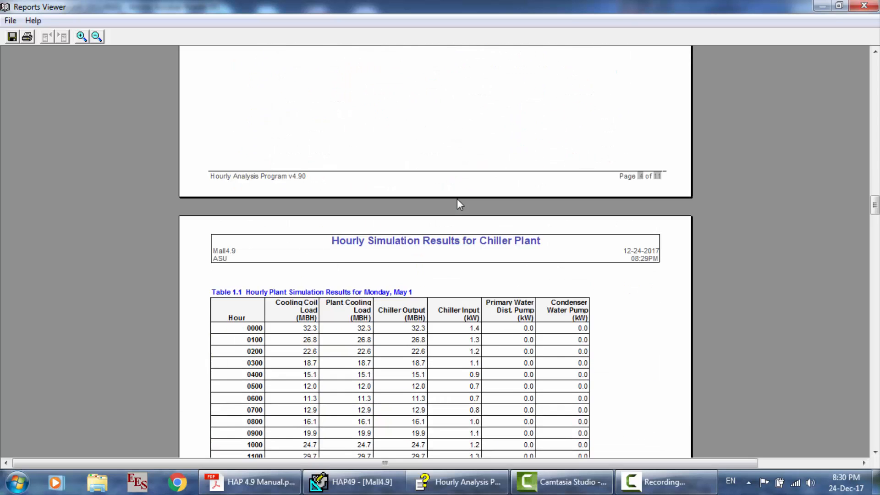
{"action": "scroll", "coordinate": [457, 201], "scroll_direction": "down", "scroll_amount": 3}
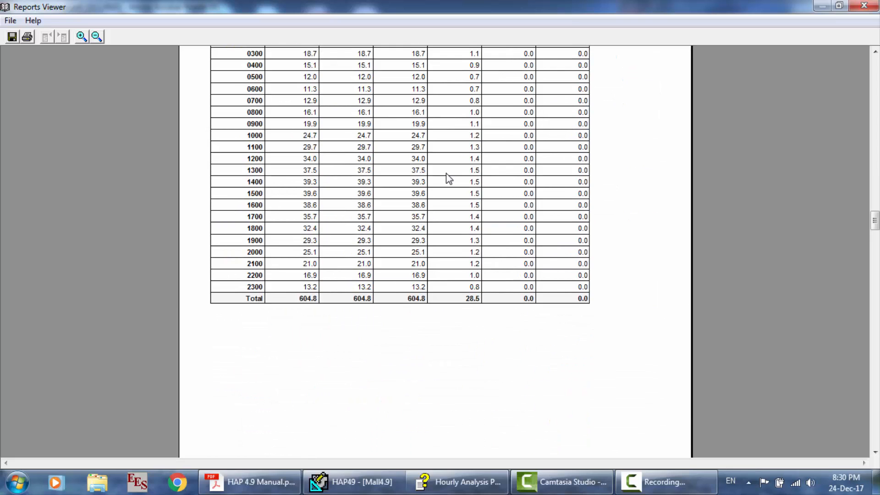
{"action": "scroll", "coordinate": [448, 179], "scroll_direction": "down", "scroll_amount": 12}
{"action": "scroll", "coordinate": [448, 179], "scroll_direction": "down", "scroll_amount": 20}
{"action": "scroll", "coordinate": [449, 178], "scroll_direction": "down", "scroll_amount": 12}
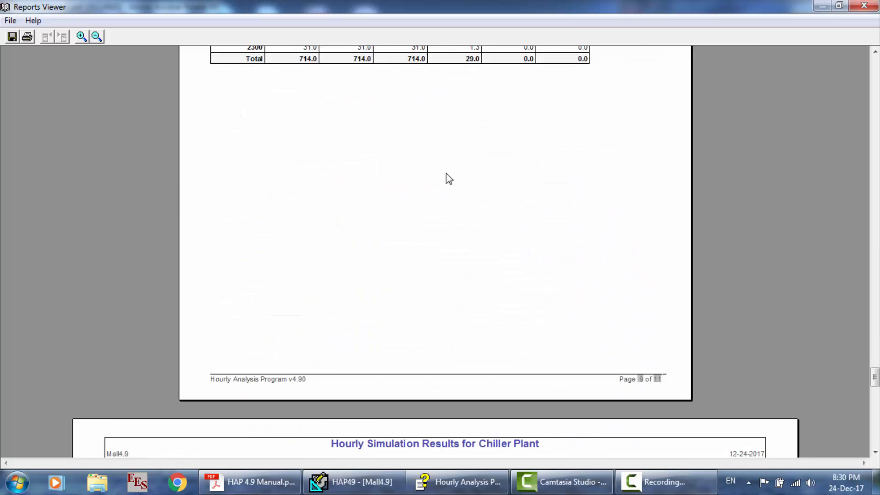
{"action": "scroll", "coordinate": [448, 178], "scroll_direction": "down", "scroll_amount": 7}
{"action": "scroll", "coordinate": [449, 179], "scroll_direction": "down", "scroll_amount": 18}
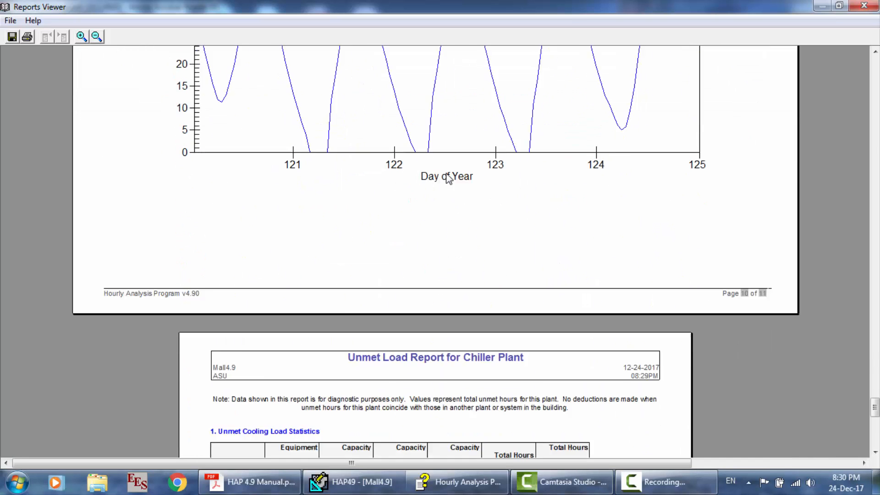
{"action": "scroll", "coordinate": [448, 178], "scroll_direction": "down", "scroll_amount": 6}
{"action": "left_click", "coordinate": [864, 5]}
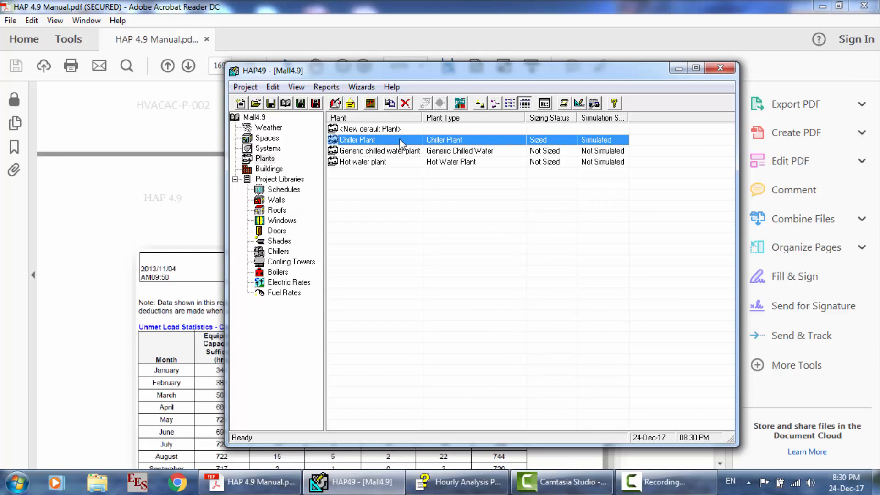
Step: Check which air systems the Hot water plant serves in its properties, and accept them as they are
{"action": "left_click", "coordinate": [408, 162]}
{"action": "double_click", "coordinate": [407, 162]}
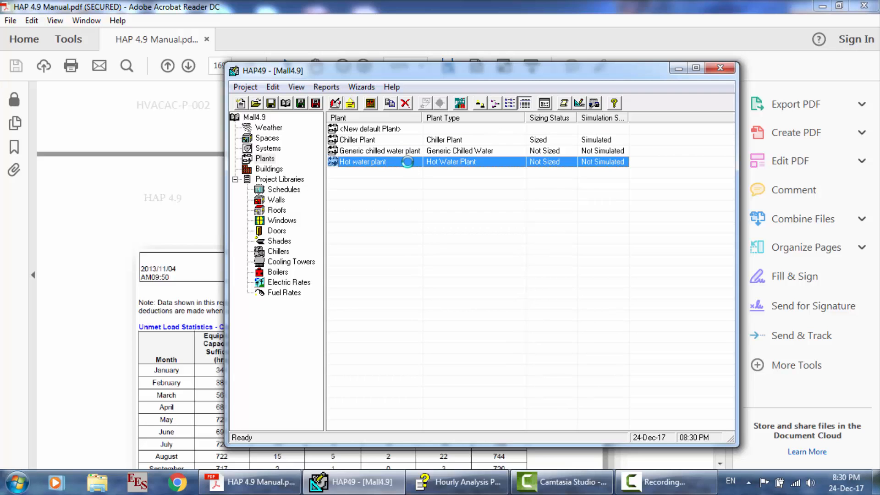
{"action": "left_click", "coordinate": [341, 89]}
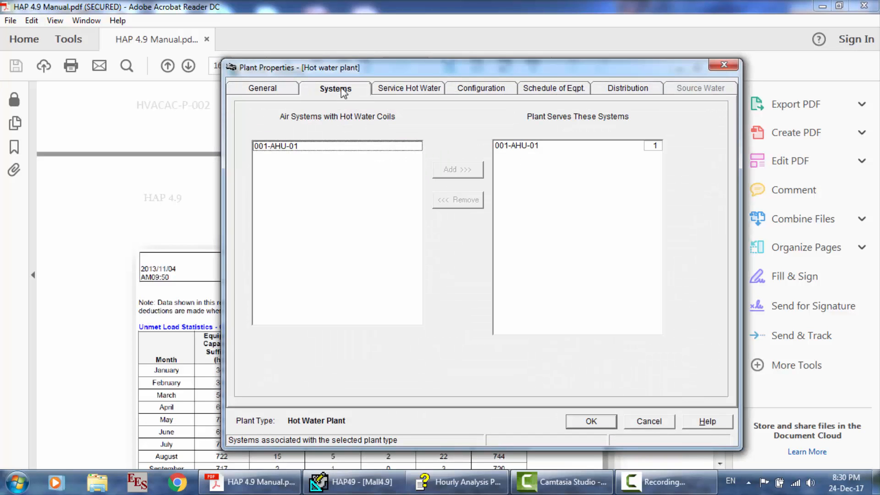
{"action": "left_click", "coordinate": [592, 424]}
Step: Preview the Hot water plant simulation reports with the monthly, May daily, May 1 to May 5 hourly and unmet loads tables
{"action": "right_click", "coordinate": [405, 161]}
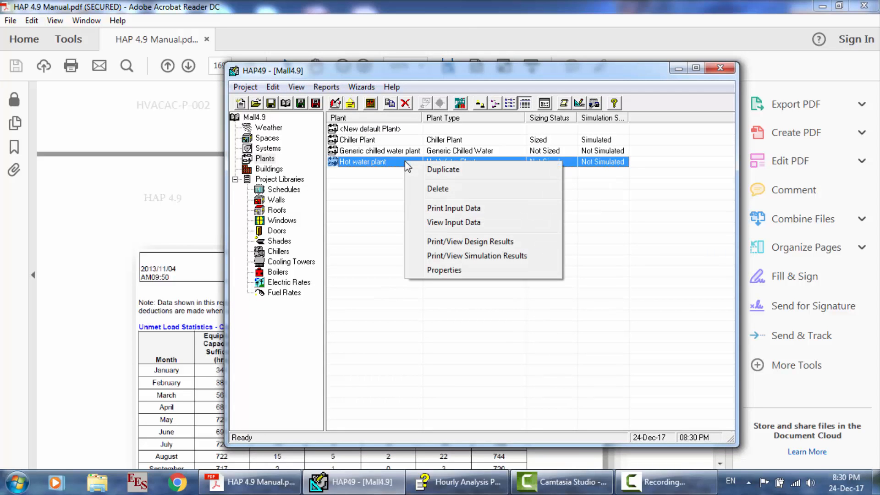
{"action": "left_click", "coordinate": [451, 257]}
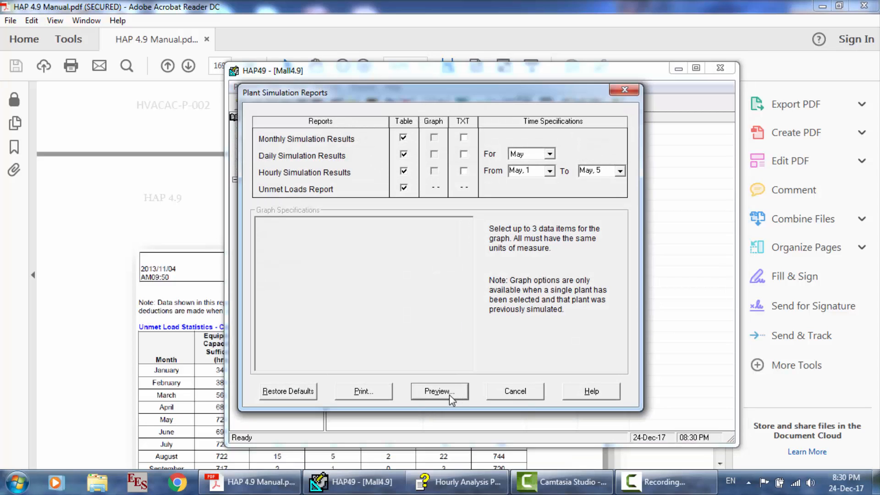
{"action": "left_click", "coordinate": [449, 395]}
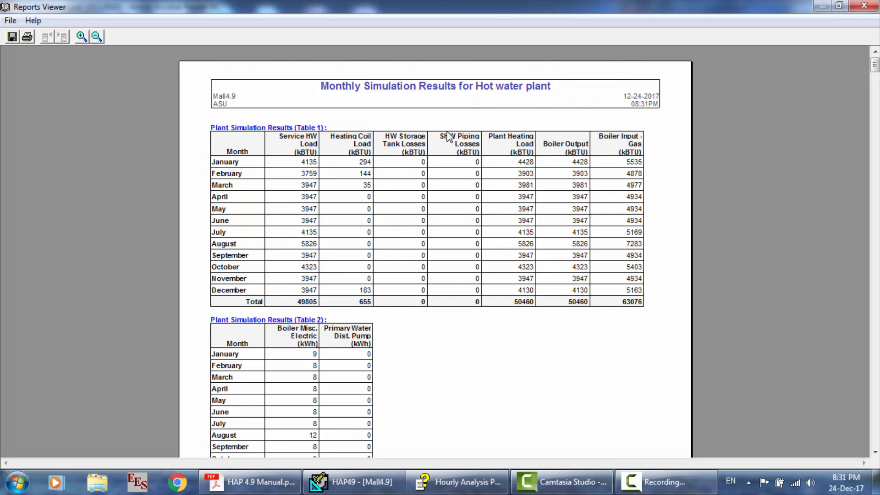
Step: Examine both monthly results tables of the Hot water plant, covering heating loads, boiler output and input, and pump energy
{"action": "scroll", "coordinate": [439, 219], "scroll_direction": "down", "scroll_amount": 5}
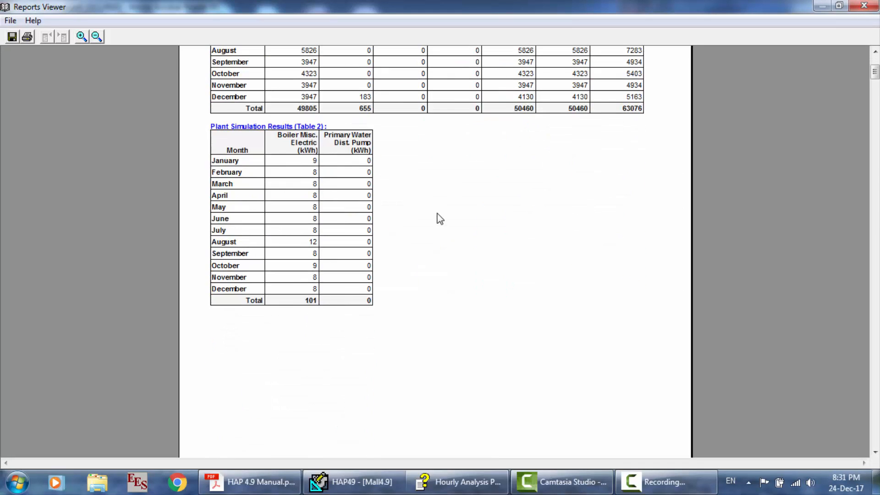
{"action": "scroll", "coordinate": [438, 218], "scroll_direction": "up", "scroll_amount": 5}
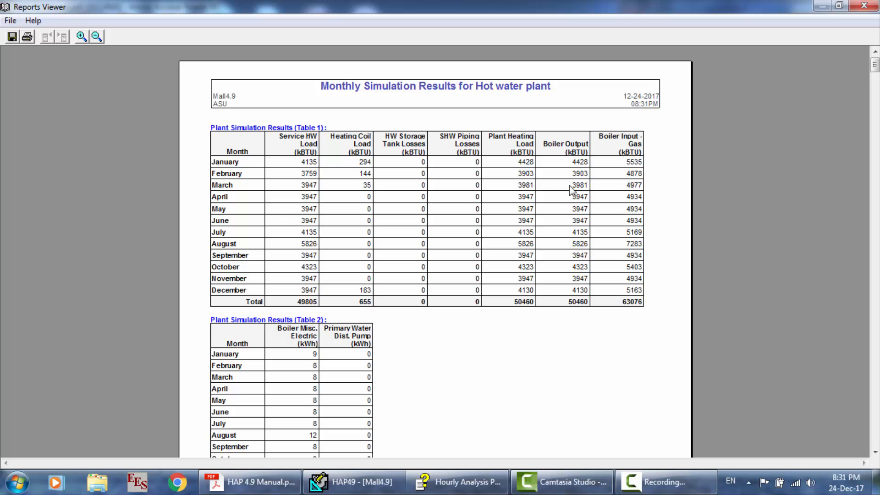
{"action": "scroll", "coordinate": [553, 276], "scroll_direction": "down", "scroll_amount": 1}
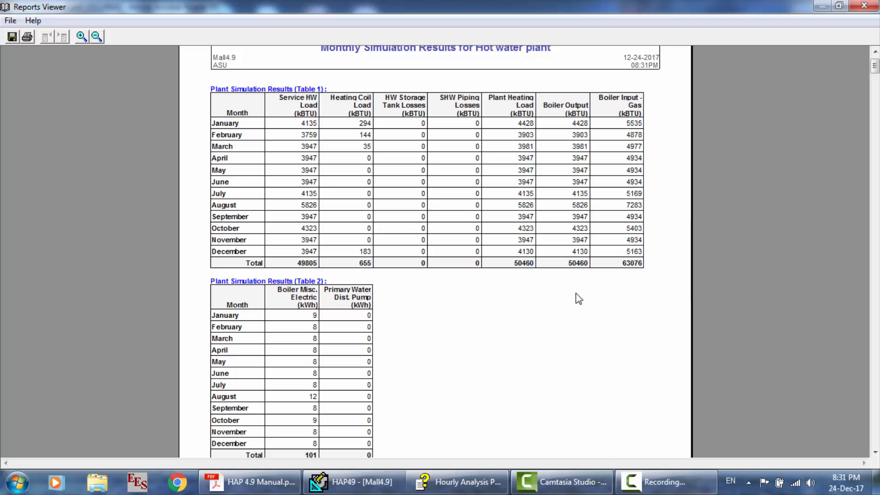
Step: Read the boiler miscellaneous electric and primary water distribution pump columns in the Hot water plant's second monthly results table
{"action": "scroll", "coordinate": [576, 295], "scroll_direction": "down", "scroll_amount": 5}
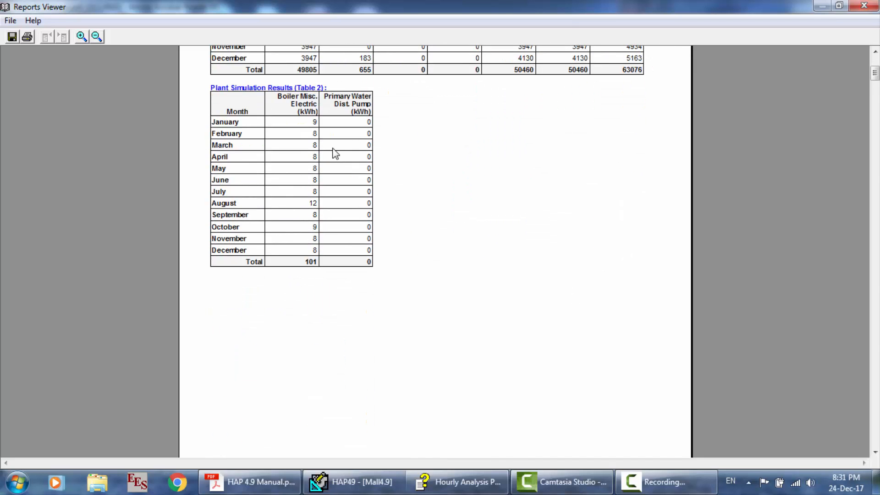
{"action": "scroll", "coordinate": [336, 154], "scroll_direction": "down", "scroll_amount": 6}
{"action": "scroll", "coordinate": [336, 154], "scroll_direction": "up", "scroll_amount": 2}
{"action": "scroll", "coordinate": [336, 154], "scroll_direction": "up", "scroll_amount": 3}
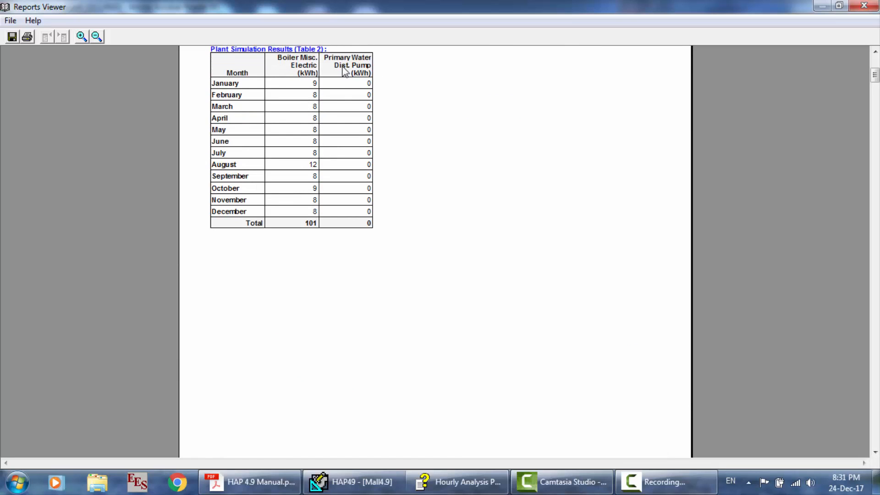
{"action": "scroll", "coordinate": [353, 78], "scroll_direction": "up", "scroll_amount": 1}
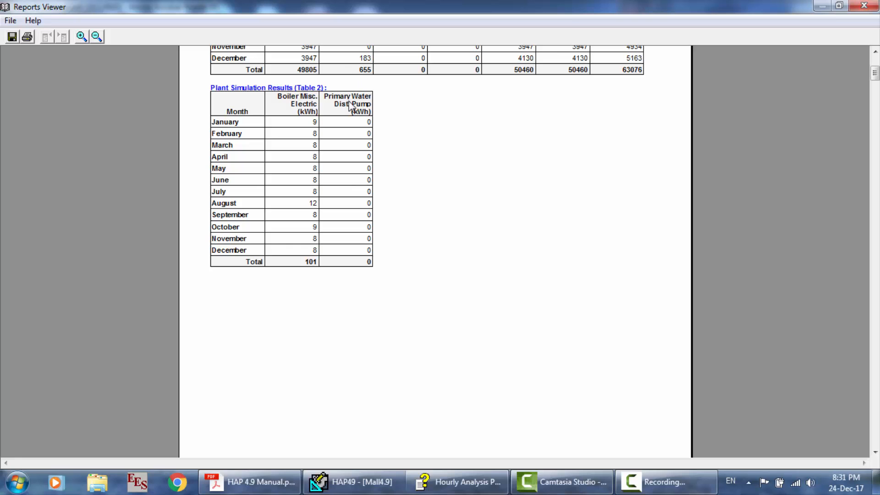
Step: Examine both daily results tables of the Hot water plant for May
{"action": "scroll", "coordinate": [384, 117], "scroll_direction": "down", "scroll_amount": 15}
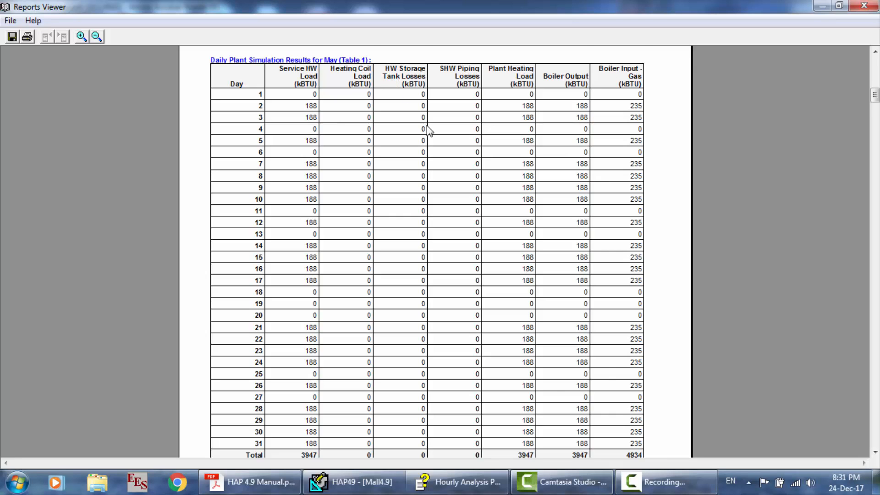
{"action": "scroll", "coordinate": [426, 127], "scroll_direction": "down", "scroll_amount": 12}
{"action": "scroll", "coordinate": [429, 132], "scroll_direction": "down", "scroll_amount": 4}
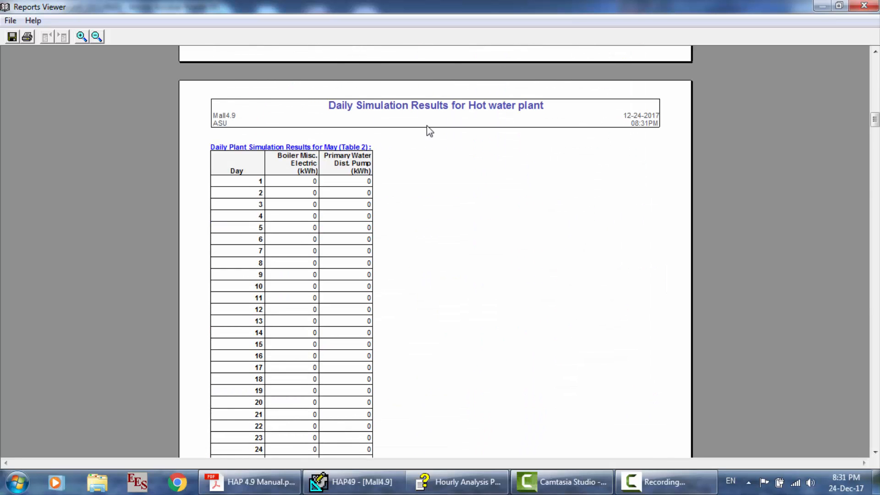
{"action": "scroll", "coordinate": [427, 126], "scroll_direction": "down", "scroll_amount": 1}
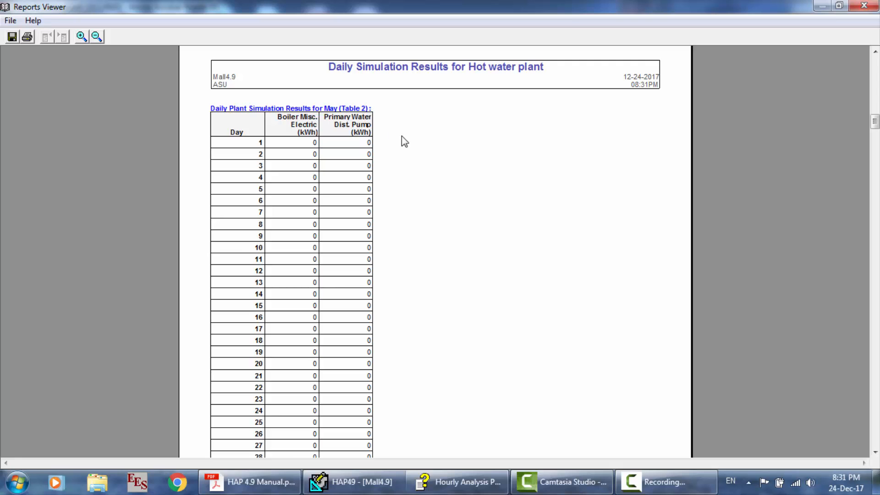
{"action": "scroll", "coordinate": [401, 135], "scroll_direction": "down", "scroll_amount": 3}
{"action": "scroll", "coordinate": [401, 135], "scroll_direction": "up", "scroll_amount": 3}
Step: Examine the Hot water plant's May 1 to May 5 hourly tables and unmet heating load statistics, and close the report
{"action": "scroll", "coordinate": [394, 167], "scroll_direction": "down", "scroll_amount": 13}
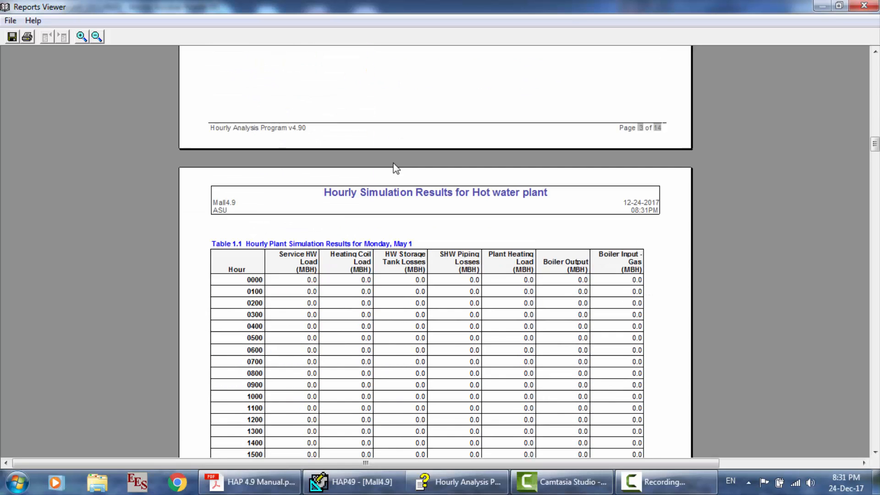
{"action": "scroll", "coordinate": [395, 169], "scroll_direction": "down", "scroll_amount": 2}
{"action": "scroll", "coordinate": [398, 289], "scroll_direction": "down", "scroll_amount": 10}
{"action": "scroll", "coordinate": [402, 289], "scroll_direction": "down", "scroll_amount": 20}
{"action": "scroll", "coordinate": [401, 295], "scroll_direction": "down", "scroll_amount": 20}
{"action": "scroll", "coordinate": [402, 295], "scroll_direction": "down", "scroll_amount": 20}
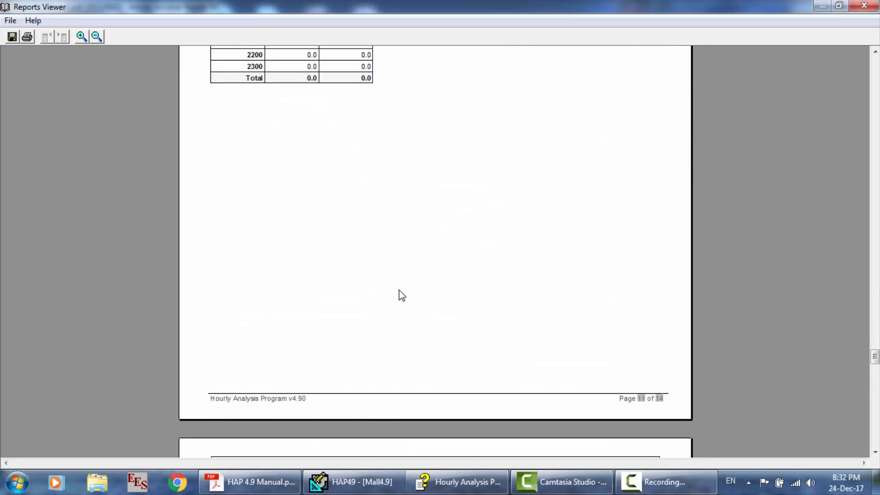
{"action": "scroll", "coordinate": [402, 295], "scroll_direction": "down", "scroll_amount": 8}
{"action": "scroll", "coordinate": [345, 189], "scroll_direction": "down", "scroll_amount": 20}
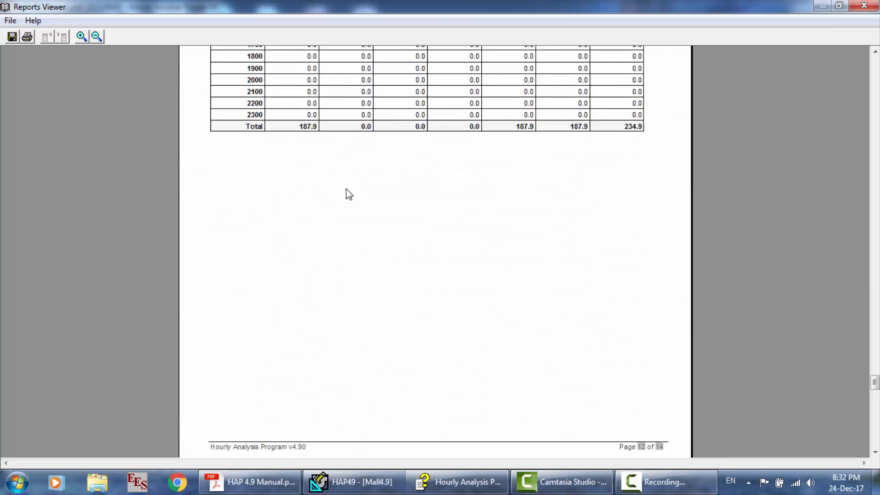
{"action": "scroll", "coordinate": [346, 193], "scroll_direction": "down", "scroll_amount": 10}
{"action": "scroll", "coordinate": [347, 193], "scroll_direction": "up", "scroll_amount": 4}
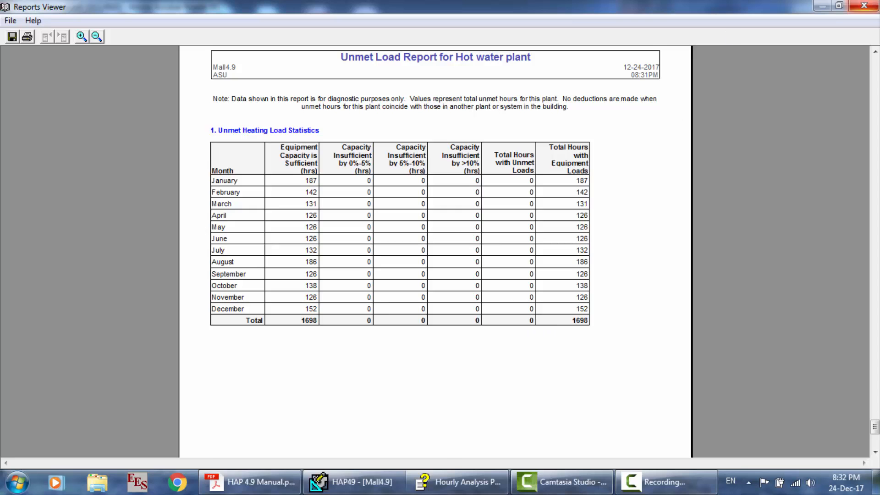
{"action": "left_click", "coordinate": [864, 6]}
Step: Try to preview the Hot water plant simulation reports with Heating Coil Load, Plant Heating Load and Primary Water Dist. Pump as graph items
{"action": "right_click", "coordinate": [463, 164]}
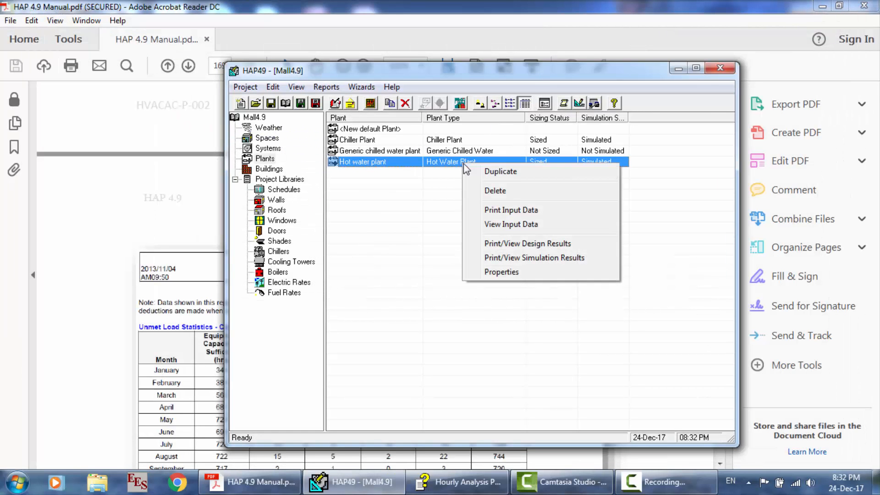
{"action": "left_click", "coordinate": [509, 263]}
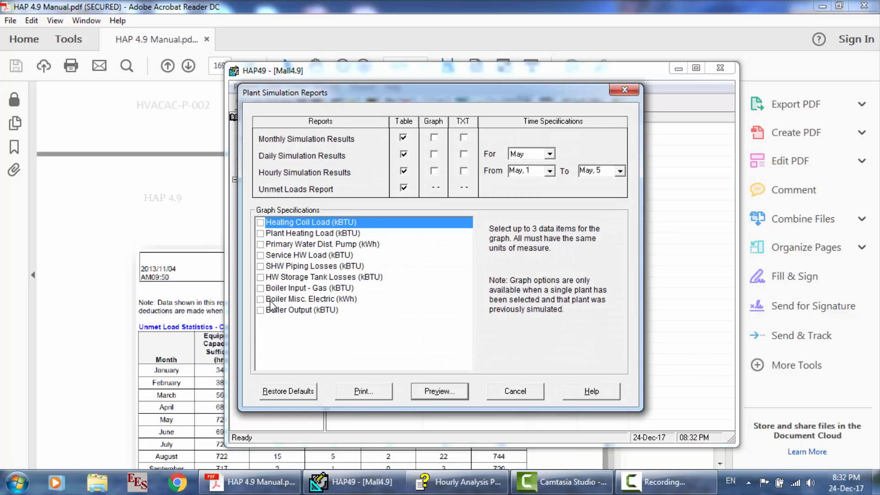
{"action": "left_click", "coordinate": [260, 233]}
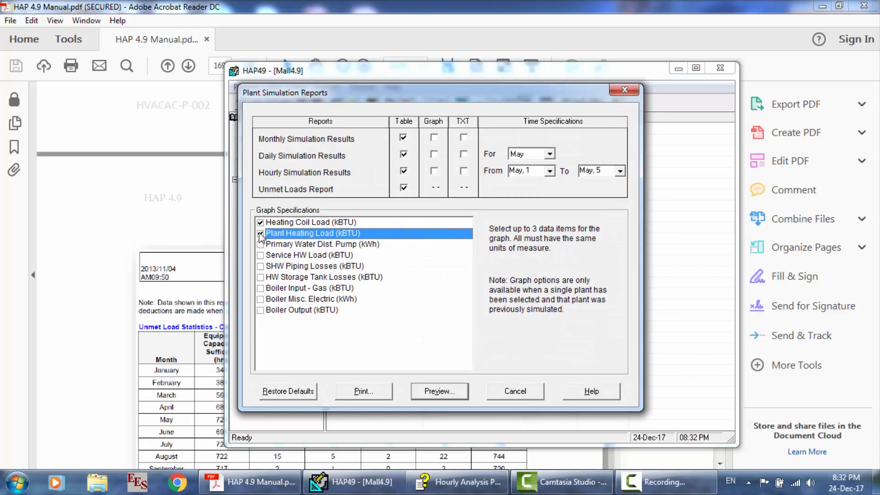
{"action": "left_click", "coordinate": [261, 277]}
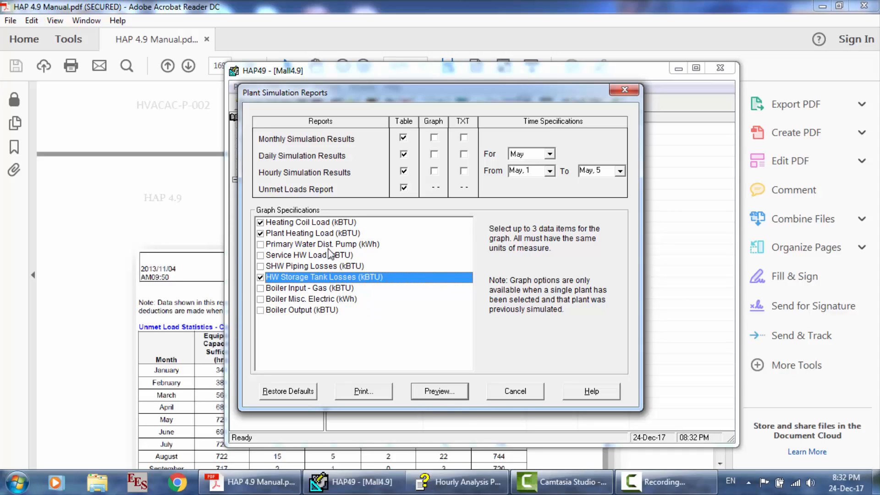
{"action": "left_click", "coordinate": [260, 277]}
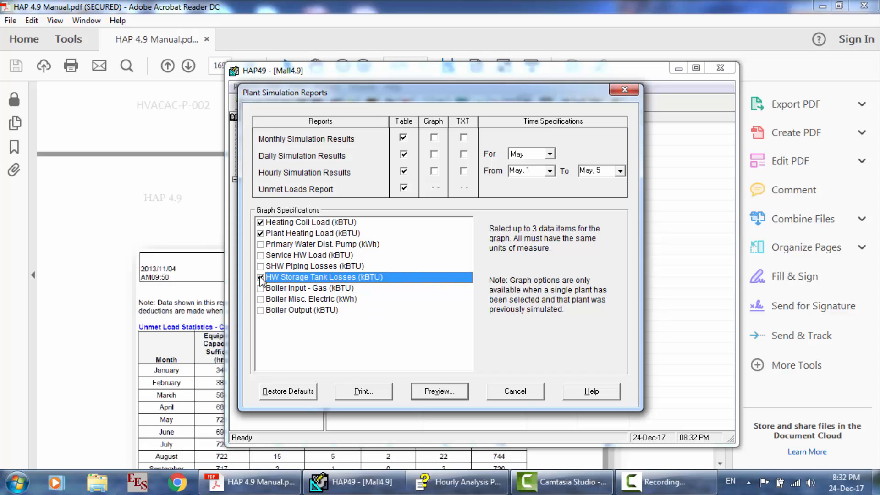
{"action": "left_click", "coordinate": [260, 245]}
{"action": "left_click", "coordinate": [450, 395]}
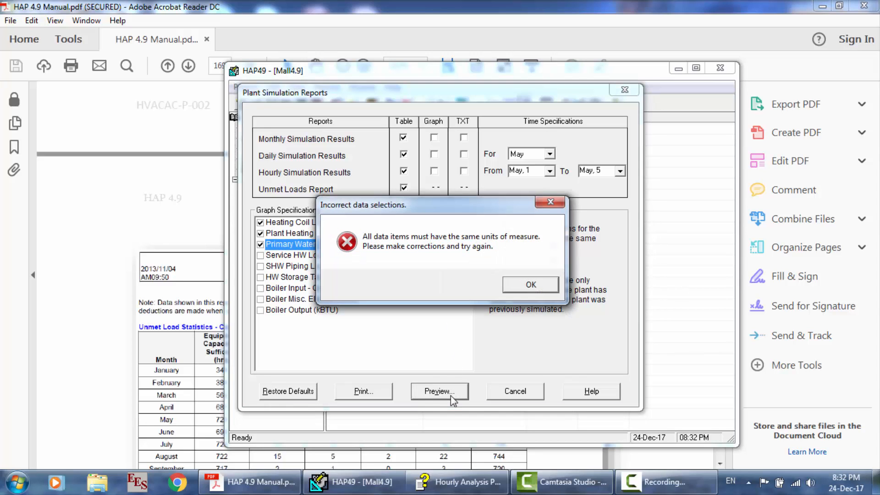
{"action": "left_click", "coordinate": [530, 285]}
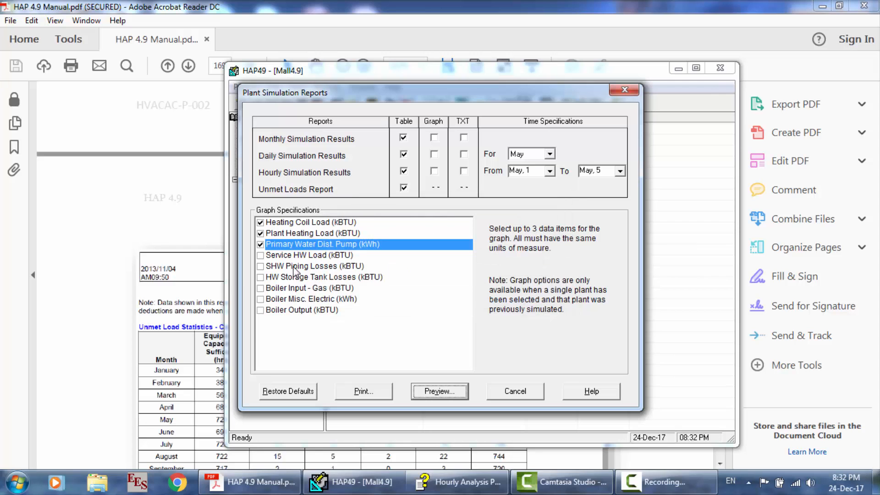
Step: Replace the Primary Water Dist. Pump graph item with HW Storage Tank Losses and preview the reports
{"action": "left_click", "coordinate": [261, 244]}
{"action": "left_click", "coordinate": [260, 277]}
{"action": "left_click", "coordinate": [422, 392]}
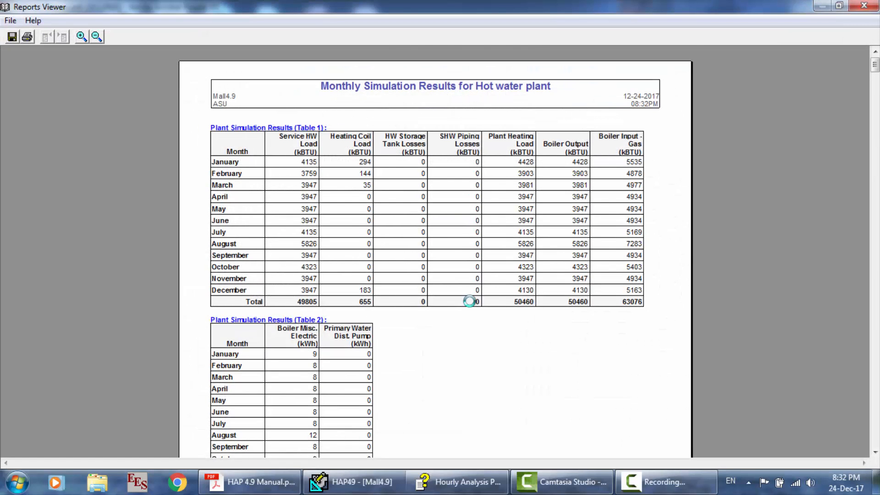
Step: Look through the previewed monthly, daily and hourly pages for the load graphs, and close the report
{"action": "scroll", "coordinate": [469, 301], "scroll_direction": "down", "scroll_amount": 15}
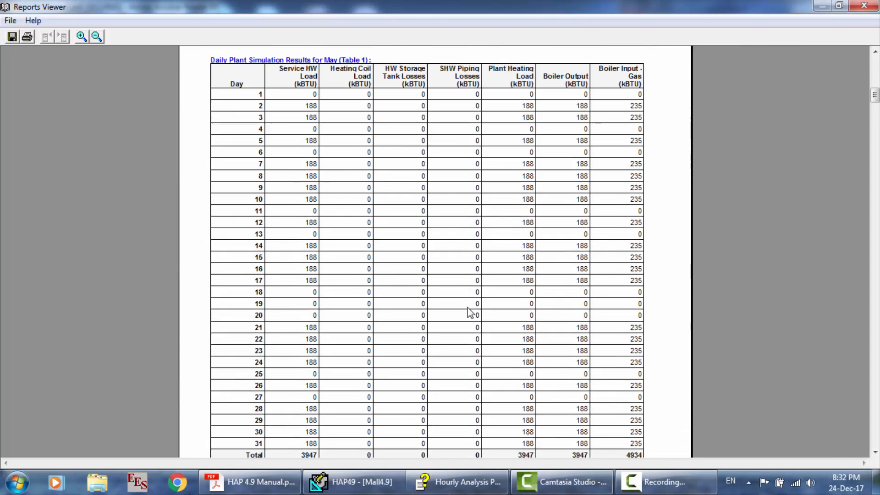
{"action": "scroll", "coordinate": [468, 309], "scroll_direction": "down", "scroll_amount": 20}
{"action": "scroll", "coordinate": [471, 313], "scroll_direction": "down", "scroll_amount": 20}
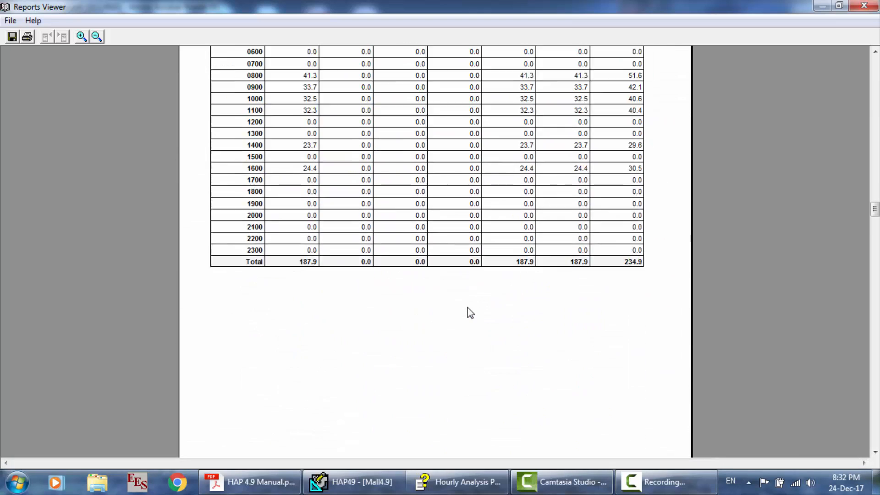
{"action": "scroll", "coordinate": [471, 313], "scroll_direction": "down", "scroll_amount": 20}
{"action": "scroll", "coordinate": [470, 313], "scroll_direction": "down", "scroll_amount": 20}
{"action": "scroll", "coordinate": [470, 313], "scroll_direction": "down", "scroll_amount": 10}
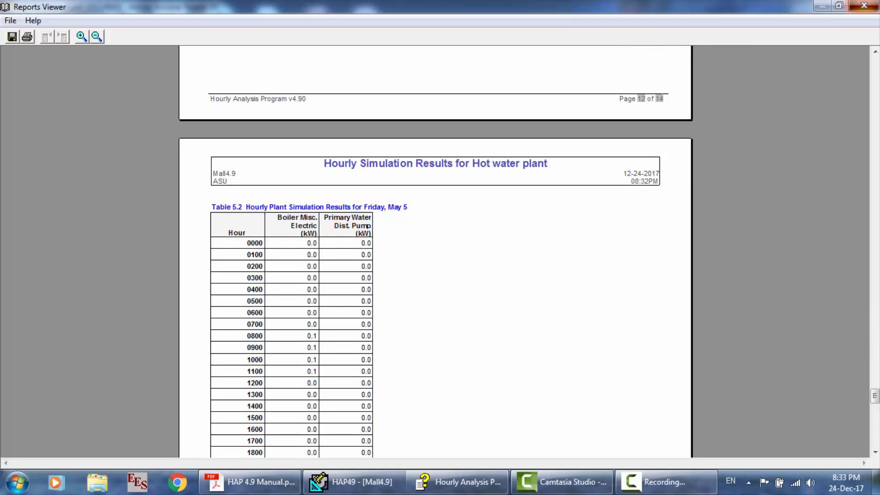
{"action": "left_click", "coordinate": [863, 6]}
Step: Preview the Hot water plant simulation reports with monthly, daily and hourly graphs of Heating Coil Load, Plant Heating Load and HW Storage Tank Losses
{"action": "right_click", "coordinate": [417, 164]}
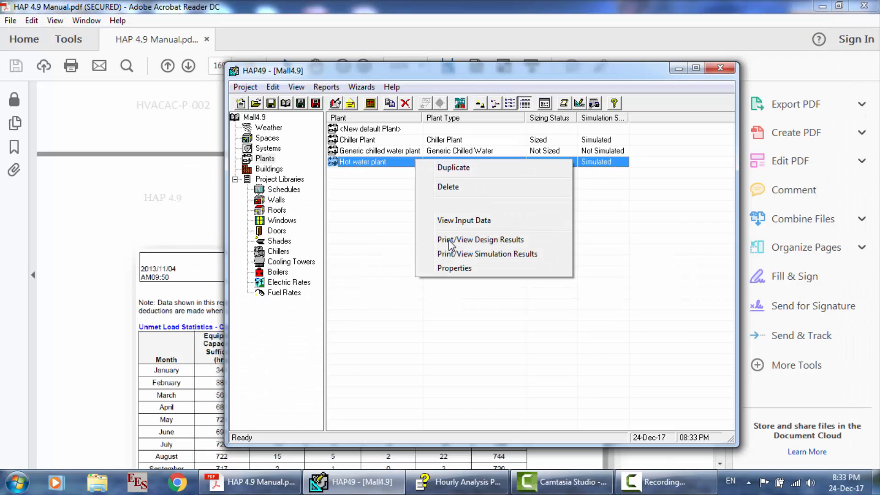
{"action": "left_click", "coordinate": [453, 252]}
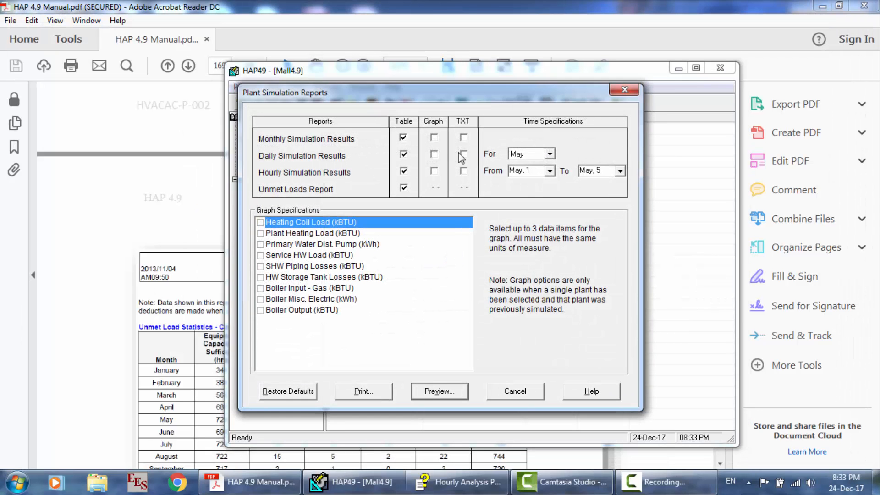
{"action": "left_click", "coordinate": [434, 138]}
{"action": "left_click", "coordinate": [434, 153]}
{"action": "left_click", "coordinate": [434, 171]}
{"action": "left_click", "coordinate": [260, 222]}
{"action": "left_click", "coordinate": [261, 234]}
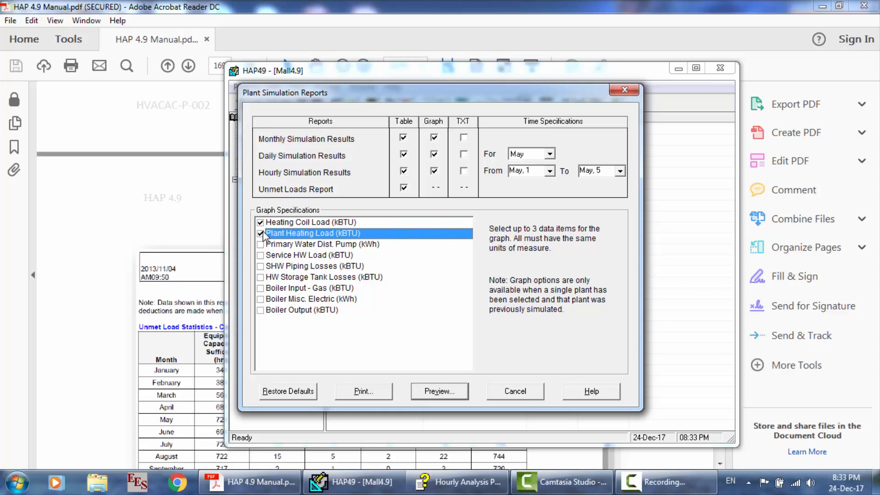
{"action": "left_click", "coordinate": [260, 277]}
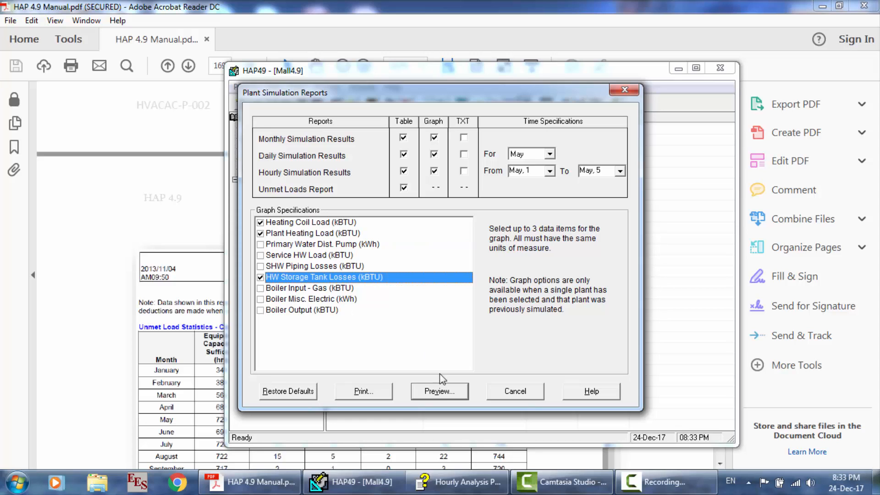
{"action": "left_click", "coordinate": [445, 390]}
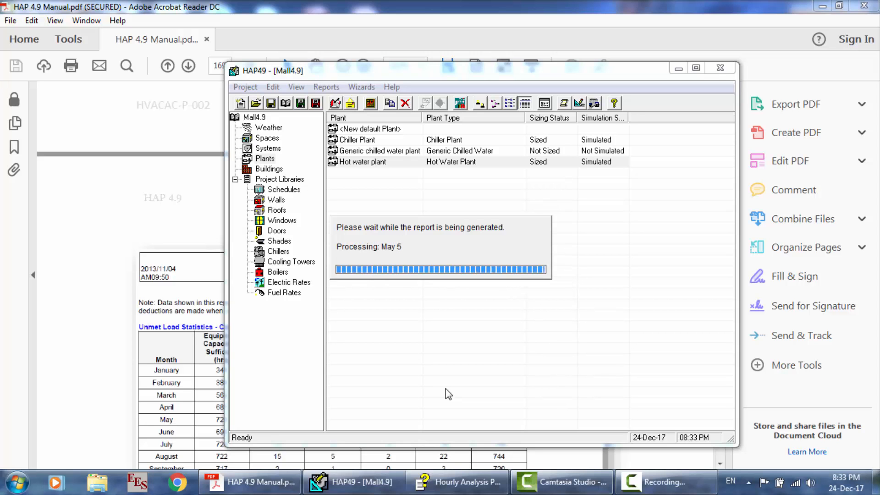
Step: Examine the Hot water plant's monthly and May daily graphs, skim the hourly results, and close the report
{"action": "scroll", "coordinate": [449, 444], "scroll_direction": "down", "scroll_amount": 10}
{"action": "scroll", "coordinate": [449, 442], "scroll_direction": "up", "scroll_amount": 3}
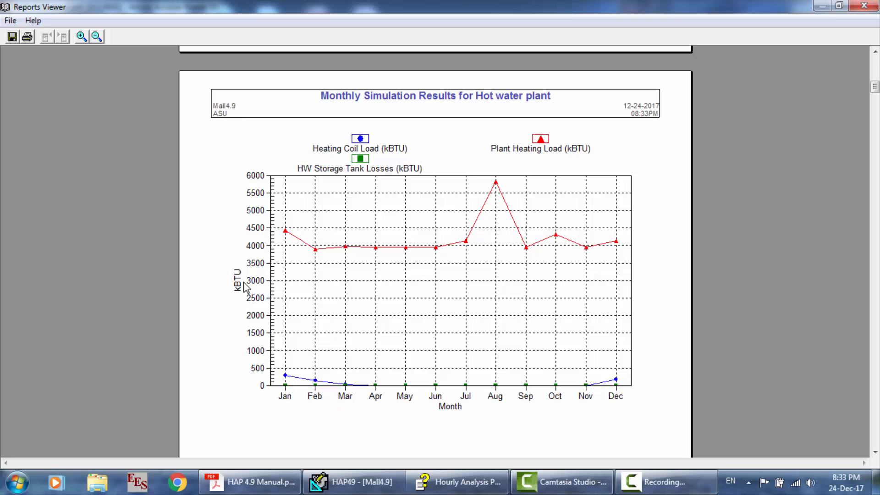
{"action": "scroll", "coordinate": [395, 445], "scroll_direction": "down", "scroll_amount": 15}
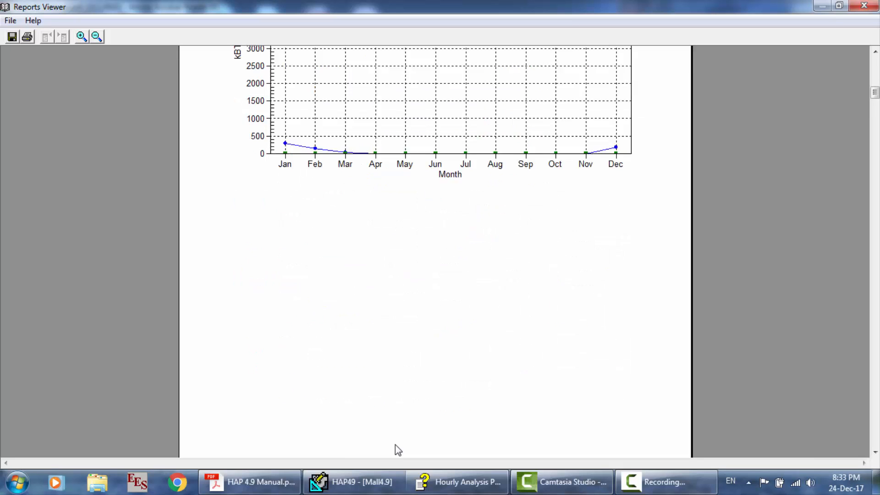
{"action": "scroll", "coordinate": [395, 449], "scroll_direction": "down", "scroll_amount": 20}
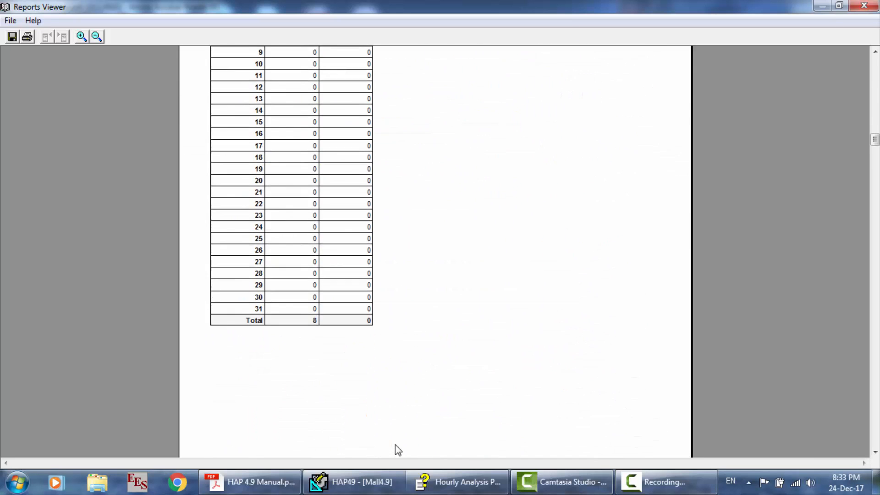
{"action": "scroll", "coordinate": [395, 444], "scroll_direction": "up", "scroll_amount": 2}
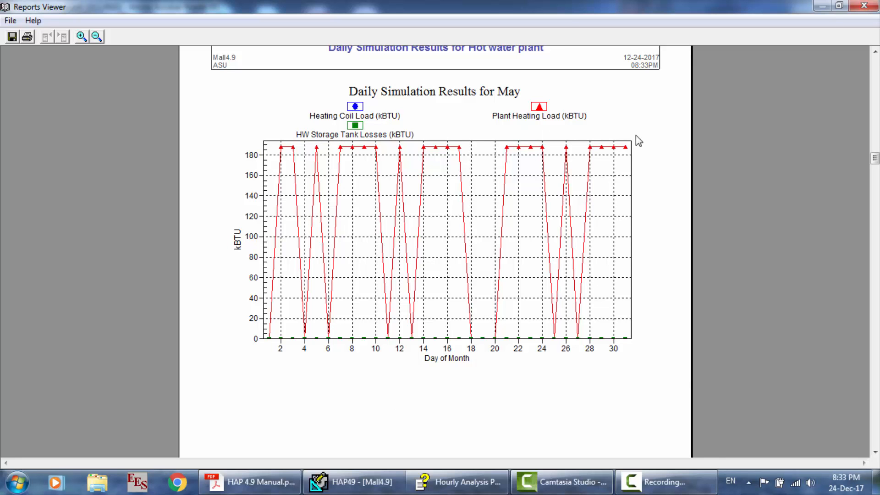
{"action": "scroll", "coordinate": [637, 140], "scroll_direction": "down", "scroll_amount": 15}
{"action": "scroll", "coordinate": [639, 140], "scroll_direction": "down", "scroll_amount": 20}
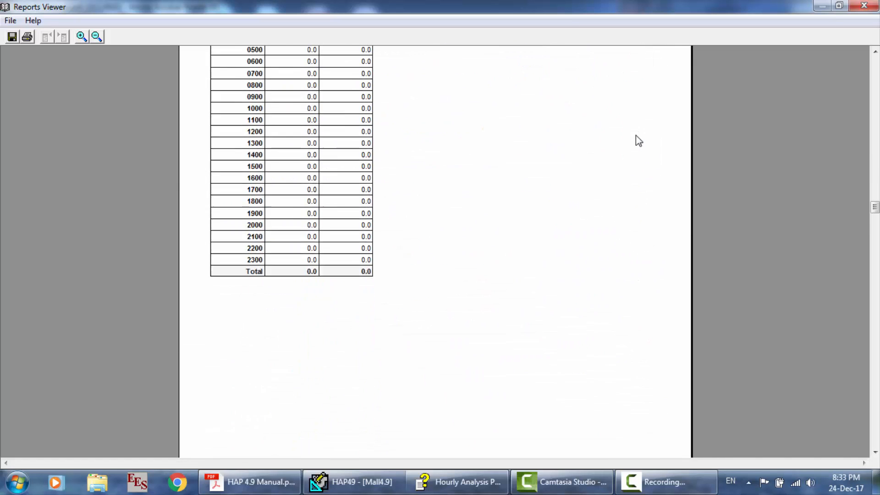
{"action": "scroll", "coordinate": [638, 140], "scroll_direction": "down", "scroll_amount": 10}
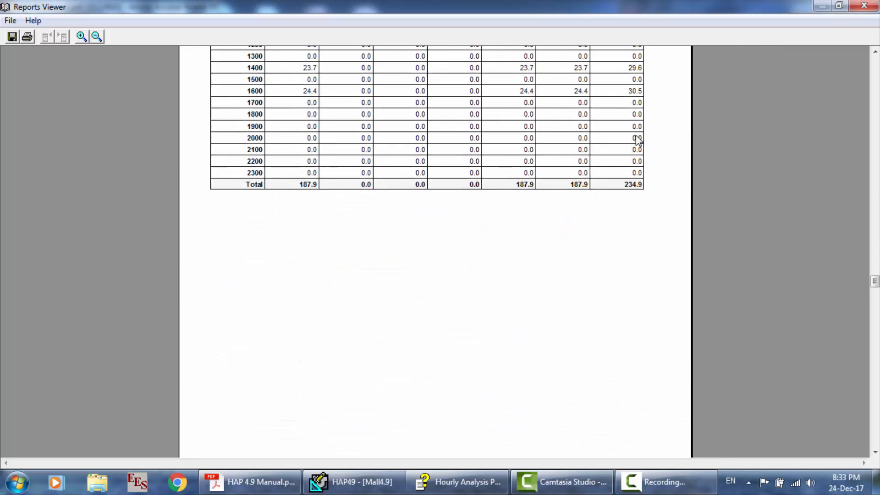
{"action": "left_click", "coordinate": [863, 5]}
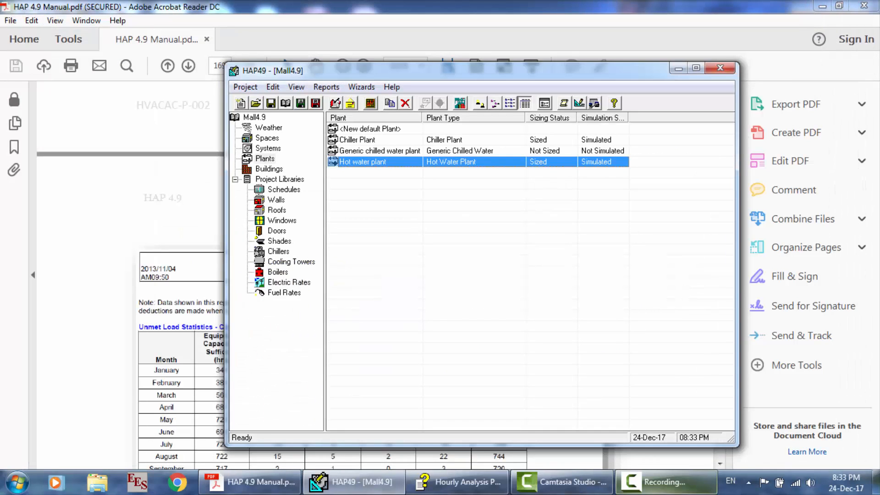
{"action": "left_click", "coordinate": [664, 482]}
{"action": "left_click", "coordinate": [811, 433]}
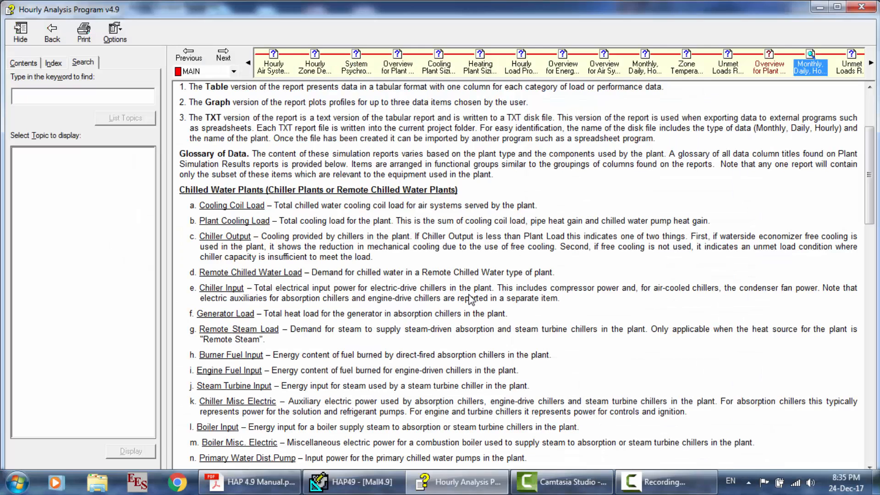
Step: Read the help topic on plant simulation results, covering the report types, report versions and the glossary through Service Hot Water plants
{"action": "scroll", "coordinate": [472, 297], "scroll_direction": "up", "scroll_amount": 5}
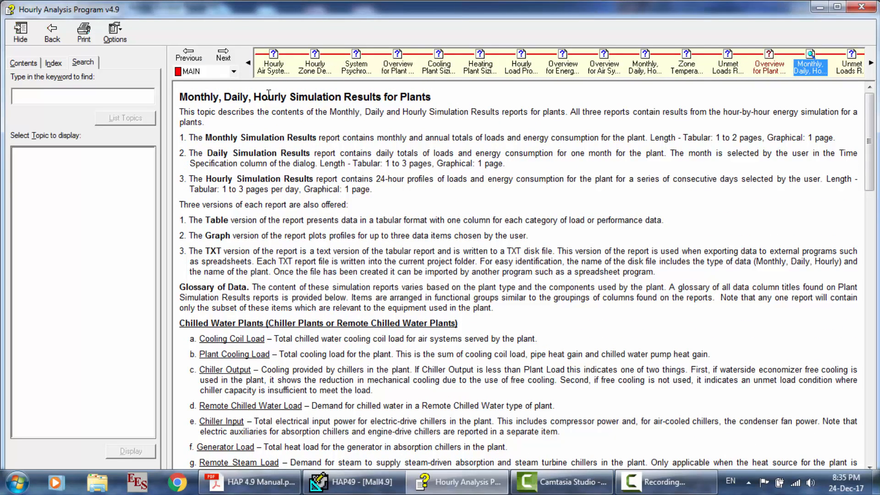
{"action": "scroll", "coordinate": [340, 298], "scroll_direction": "down", "scroll_amount": 3}
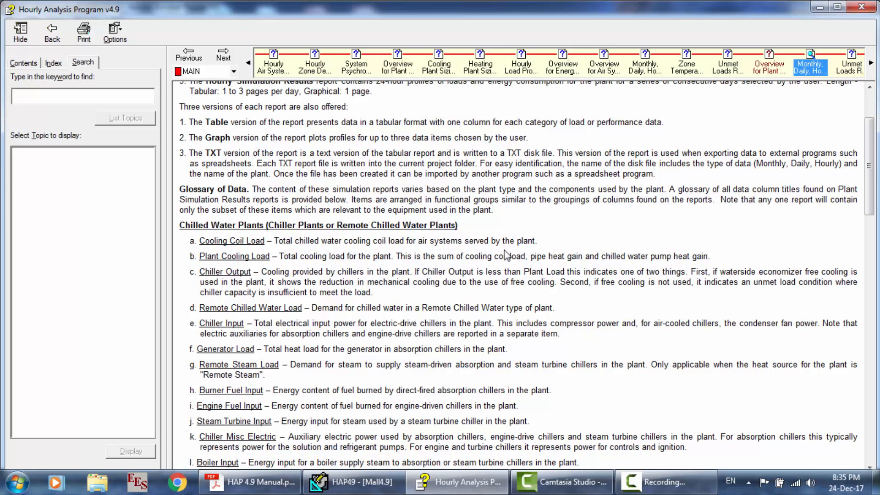
{"action": "scroll", "coordinate": [380, 248], "scroll_direction": "down", "scroll_amount": 3}
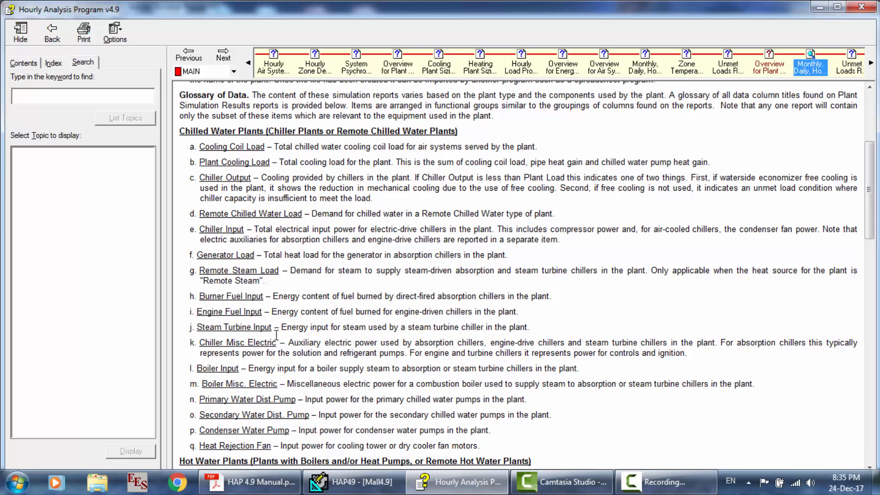
{"action": "scroll", "coordinate": [308, 358], "scroll_direction": "down", "scroll_amount": 3}
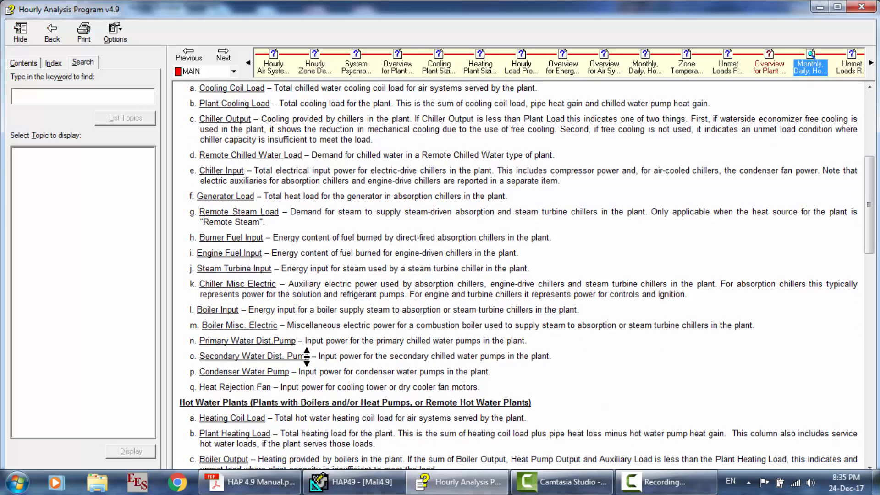
{"action": "scroll", "coordinate": [406, 353], "scroll_direction": "down", "scroll_amount": 6}
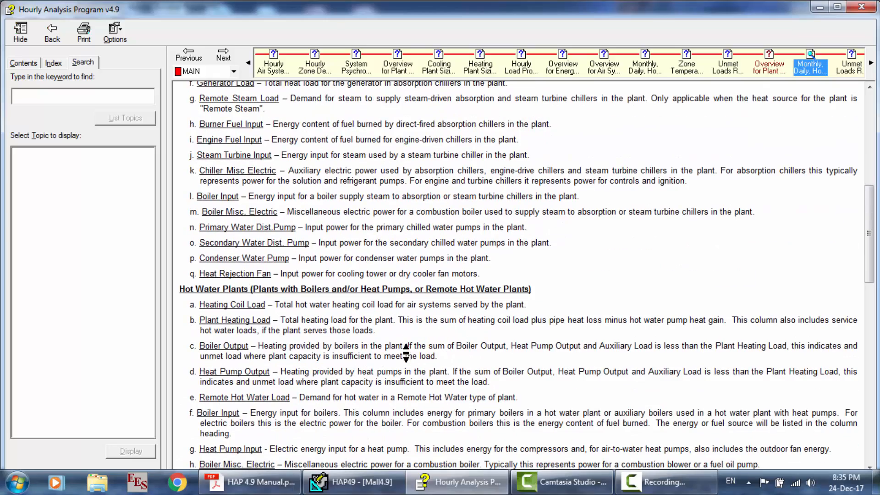
{"action": "scroll", "coordinate": [406, 352], "scroll_direction": "down", "scroll_amount": 13}
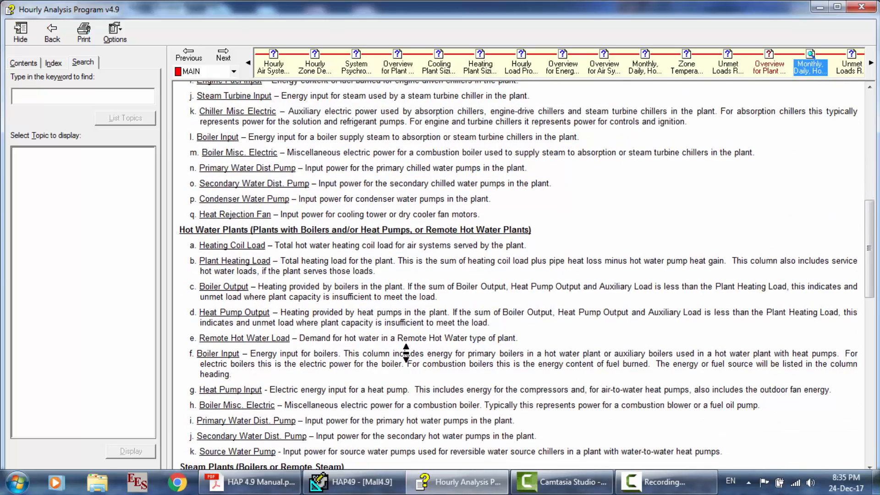
{"action": "scroll", "coordinate": [405, 353], "scroll_direction": "down", "scroll_amount": 18}
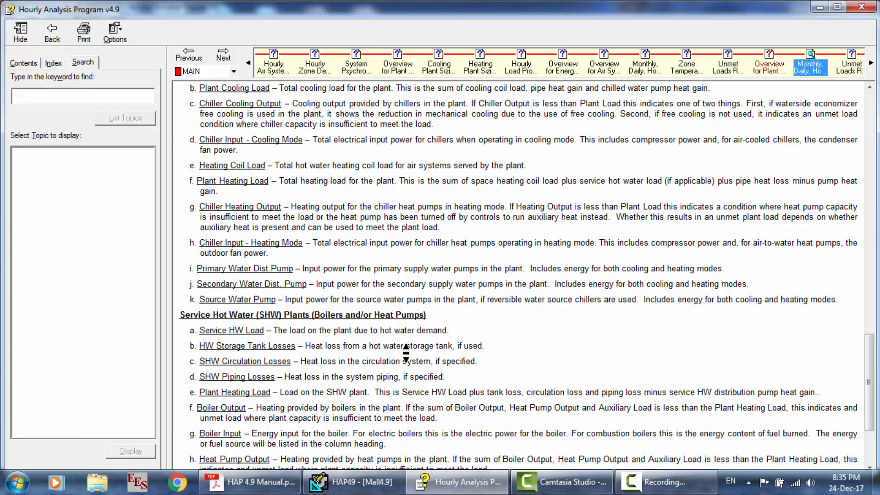
{"action": "scroll", "coordinate": [376, 373], "scroll_direction": "down", "scroll_amount": 6}
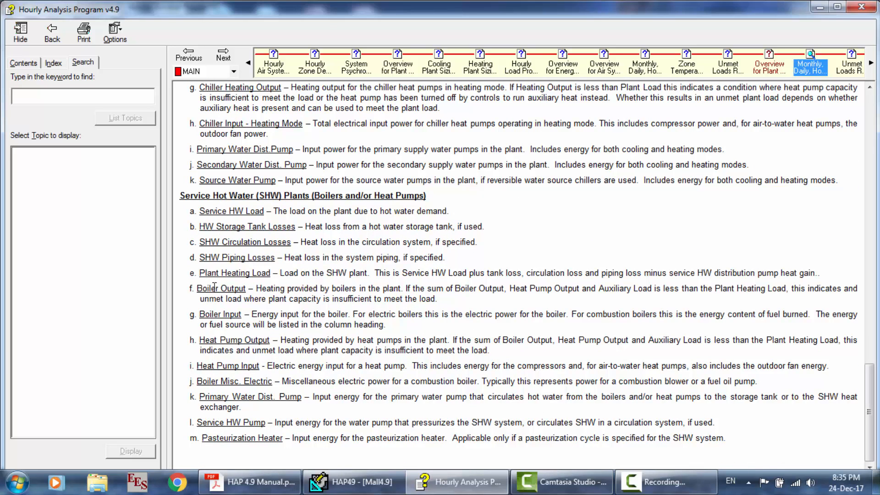
Step: Review the glossary's load definitions for each plant type, highlighting the Plant Cooling Load definition under Changeover Plants
{"action": "scroll", "coordinate": [339, 344], "scroll_direction": "up", "scroll_amount": 15}
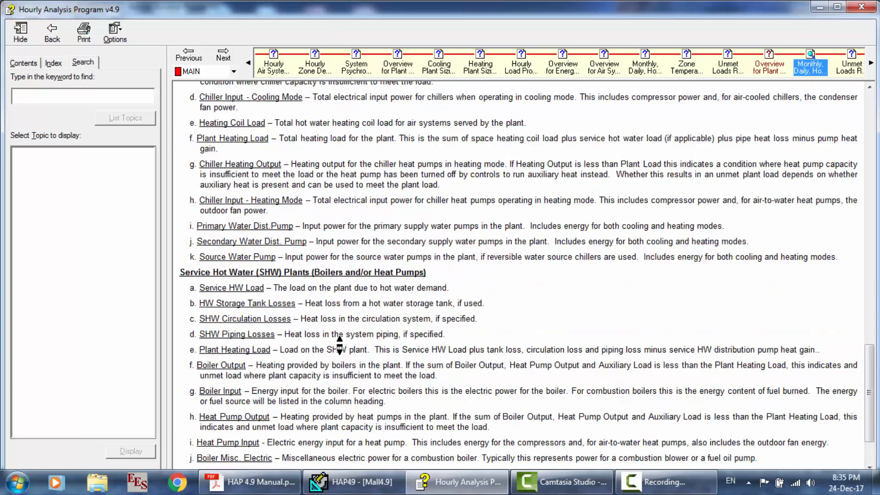
{"action": "scroll", "coordinate": [336, 341], "scroll_direction": "up", "scroll_amount": 4}
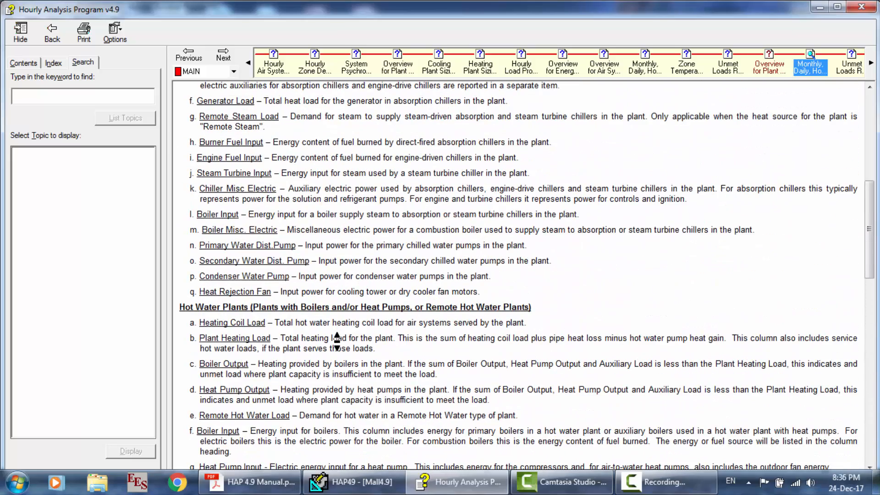
{"action": "scroll", "coordinate": [336, 341], "scroll_direction": "up", "scroll_amount": 12}
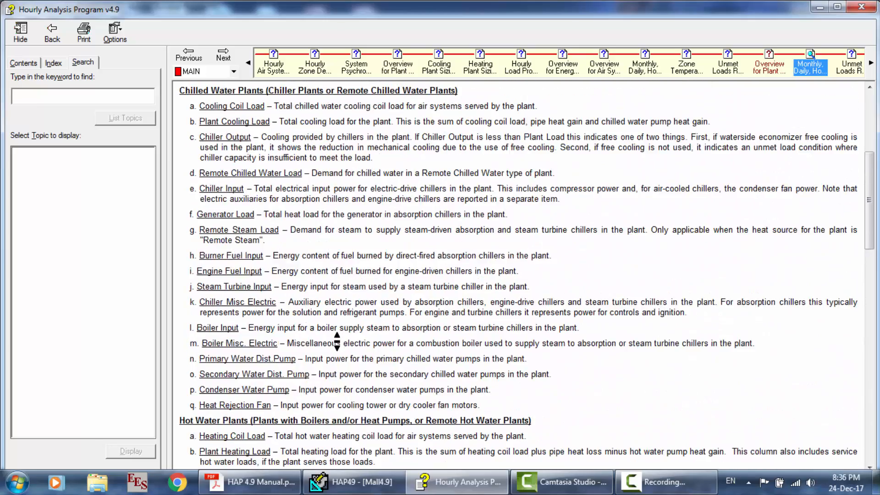
{"action": "scroll", "coordinate": [337, 341], "scroll_direction": "up", "scroll_amount": 2}
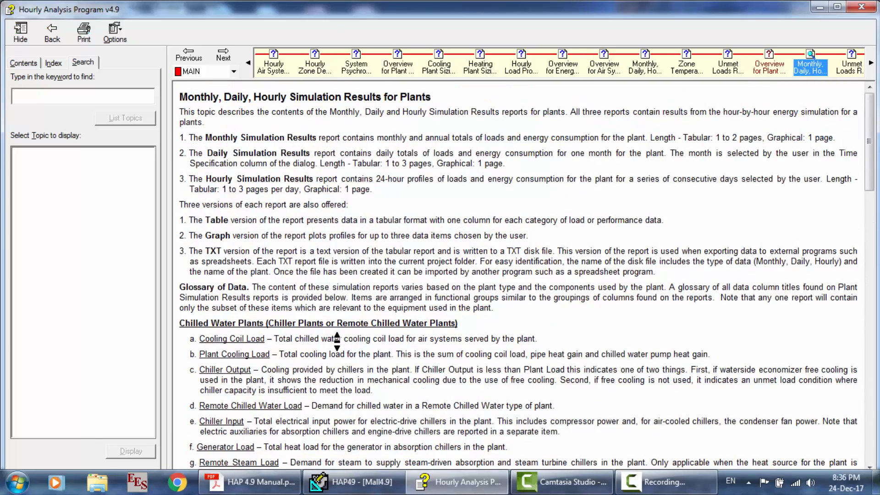
{"action": "scroll", "coordinate": [337, 341], "scroll_direction": "down", "scroll_amount": 14}
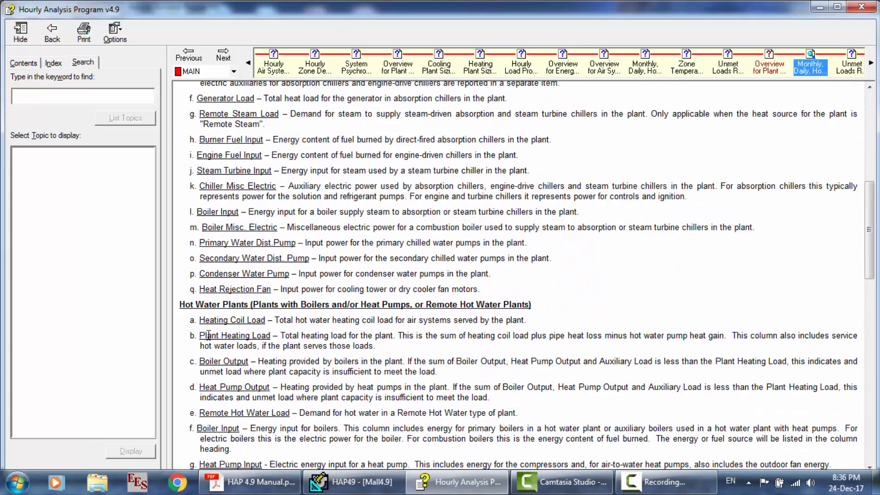
{"action": "scroll", "coordinate": [317, 356], "scroll_direction": "down", "scroll_amount": 15}
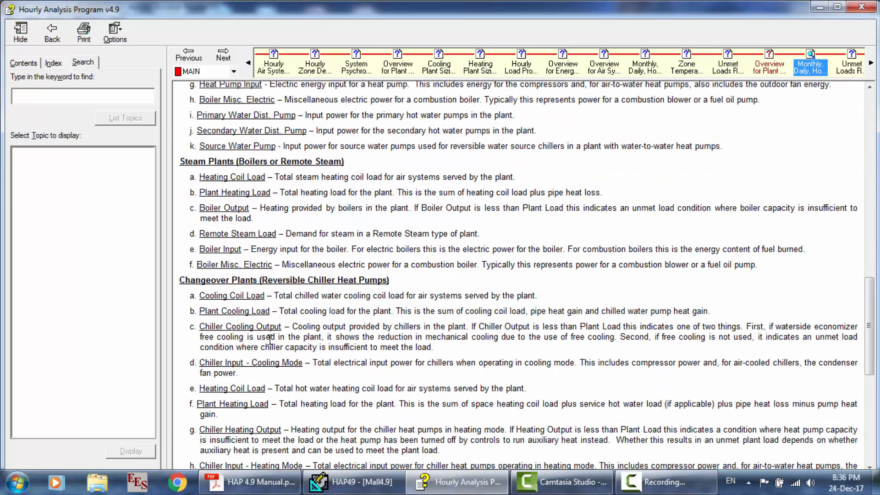
{"action": "left_click_drag", "start_coordinate": [280, 311], "coordinate": [715, 311]}
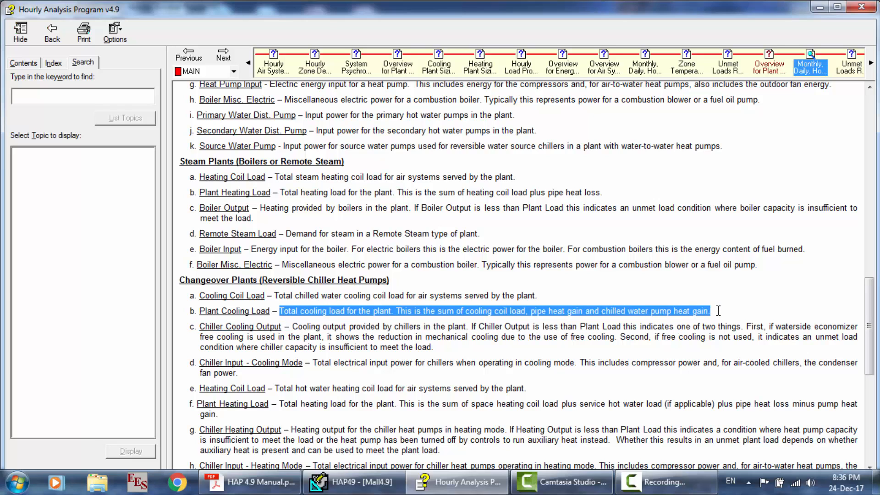
{"action": "scroll", "coordinate": [718, 310], "scroll_direction": "down", "scroll_amount": 6}
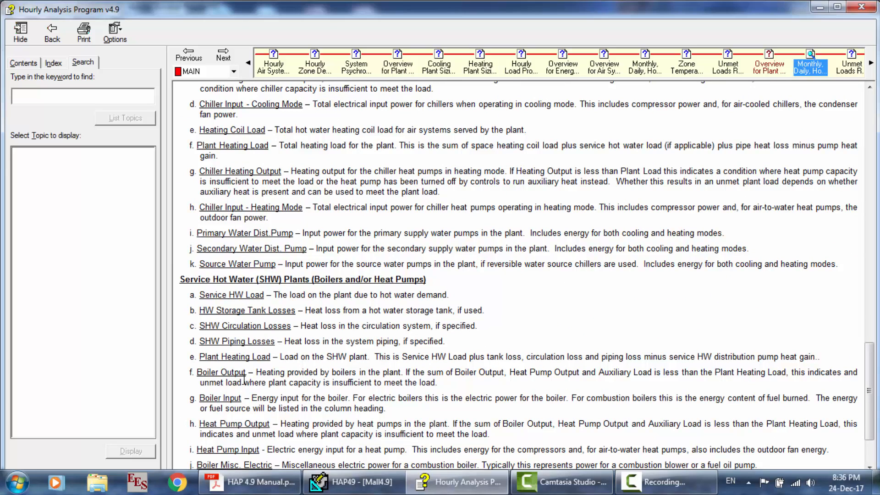
{"action": "scroll", "coordinate": [224, 356], "scroll_direction": "down", "scroll_amount": 3}
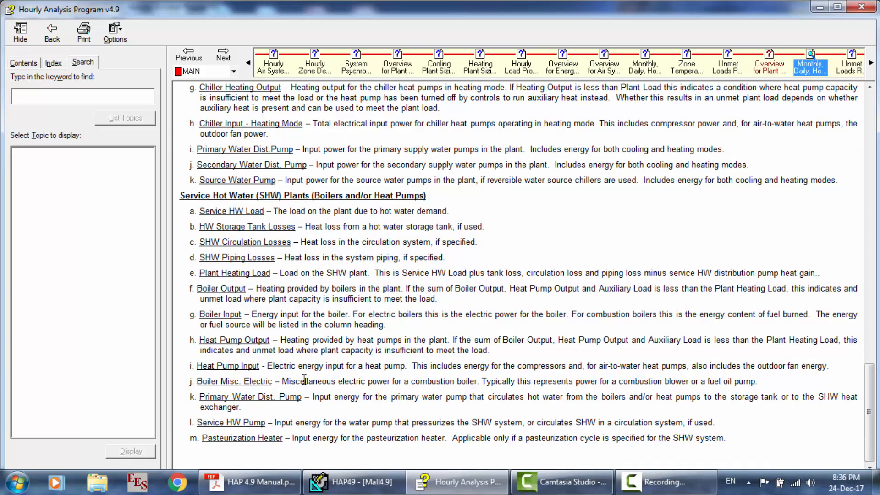
Step: Skim the plant glossary once more from Chilled Water Plants to Service Hot Water Plants, and return to the Hot Water Plants section
{"action": "middle_click", "coordinate": [386, 345]}
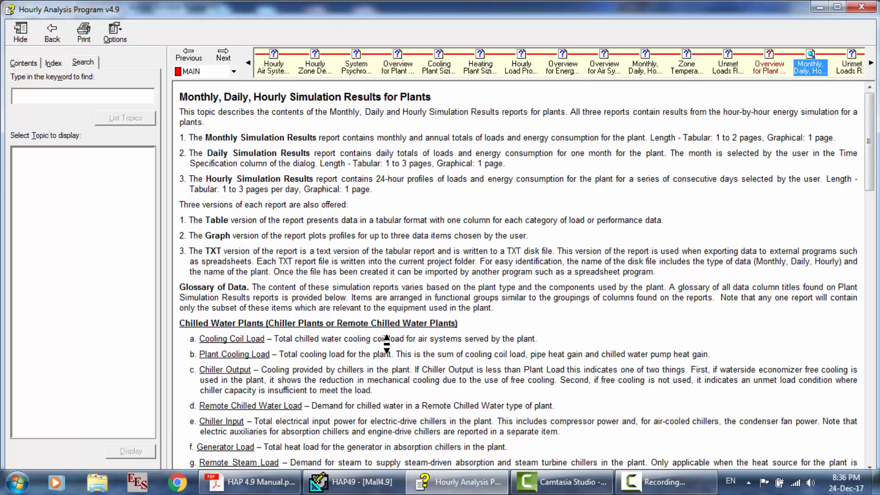
{"action": "middle_click", "coordinate": [385, 300]}
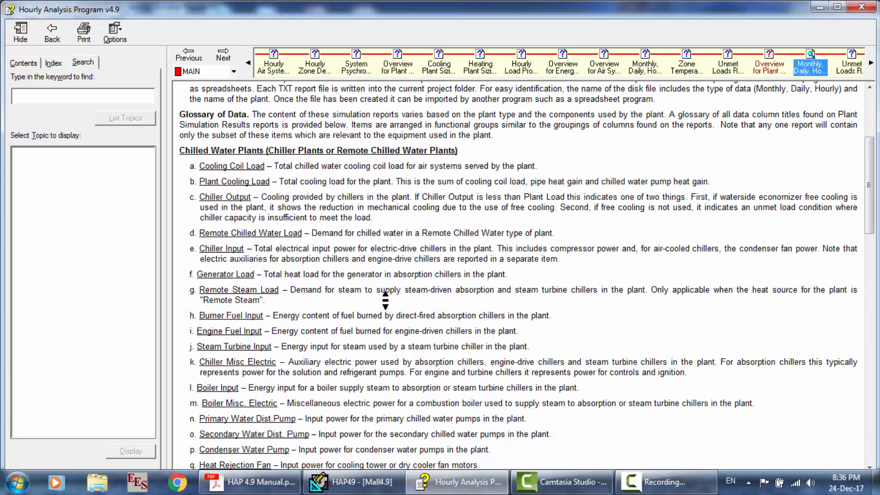
{"action": "scroll", "coordinate": [535, 315], "scroll_direction": "down", "scroll_amount": 8}
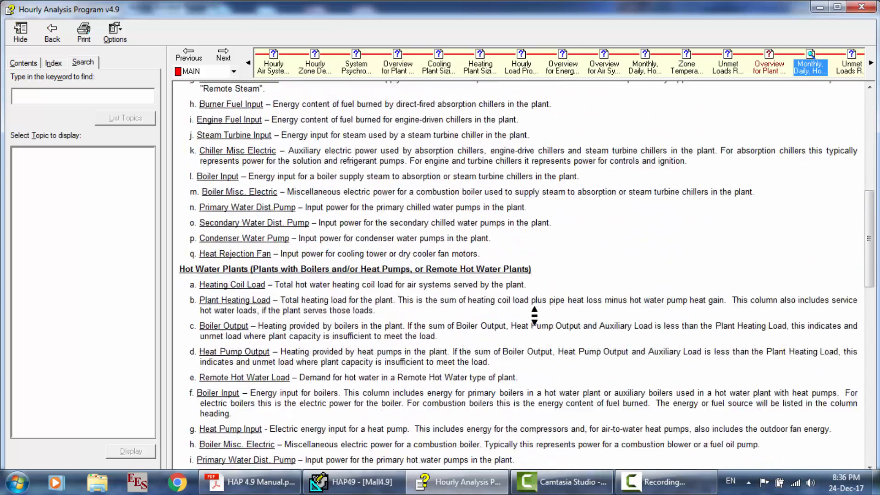
{"action": "scroll", "coordinate": [503, 315], "scroll_direction": "down", "scroll_amount": 4}
{"action": "scroll", "coordinate": [285, 277], "scroll_direction": "down", "scroll_amount": 3}
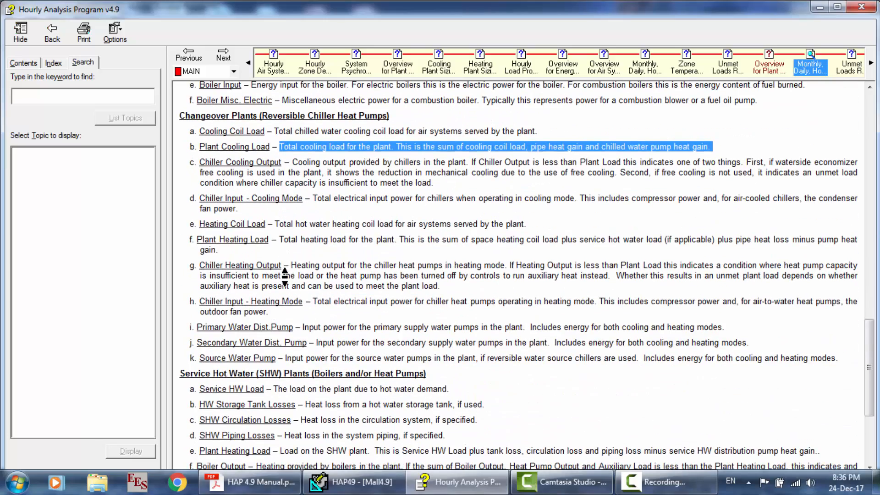
{"action": "scroll", "coordinate": [460, 331], "scroll_direction": "down", "scroll_amount": 4}
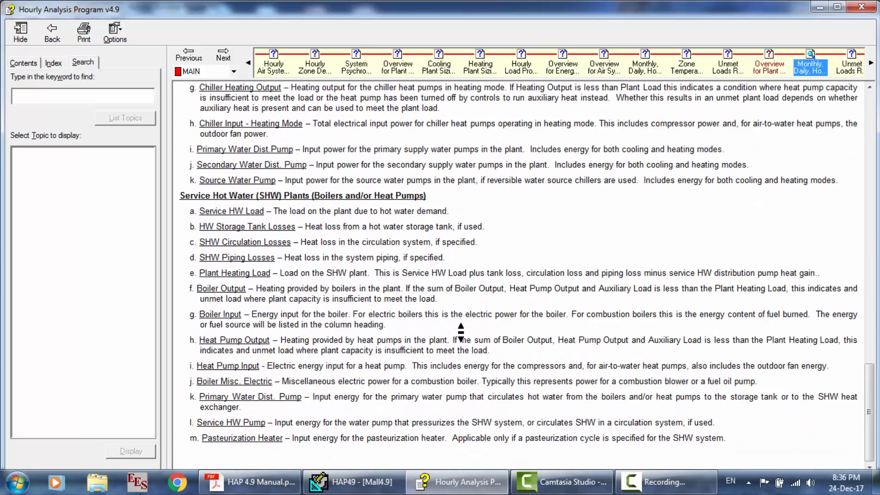
{"action": "scroll", "coordinate": [460, 331], "scroll_direction": "up", "scroll_amount": 10}
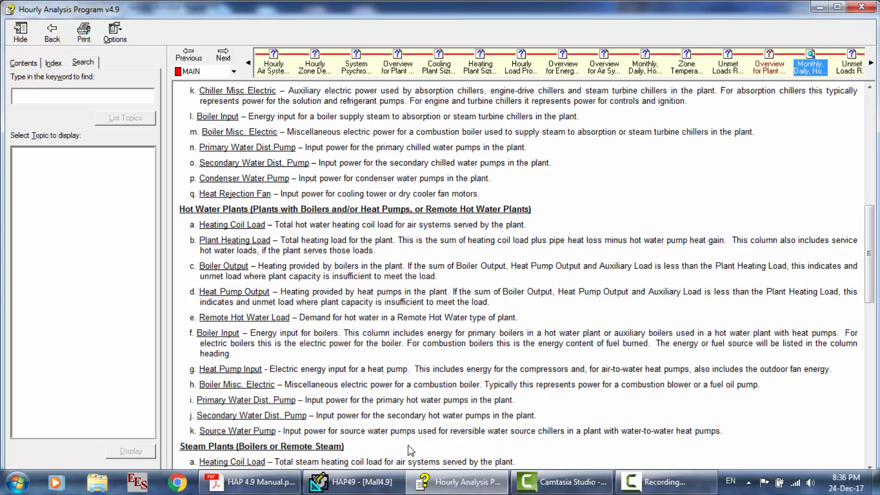
Step: Switch back to HAP and cancel the Plant Simulation Reports dialog
{"action": "left_click", "coordinate": [367, 480]}
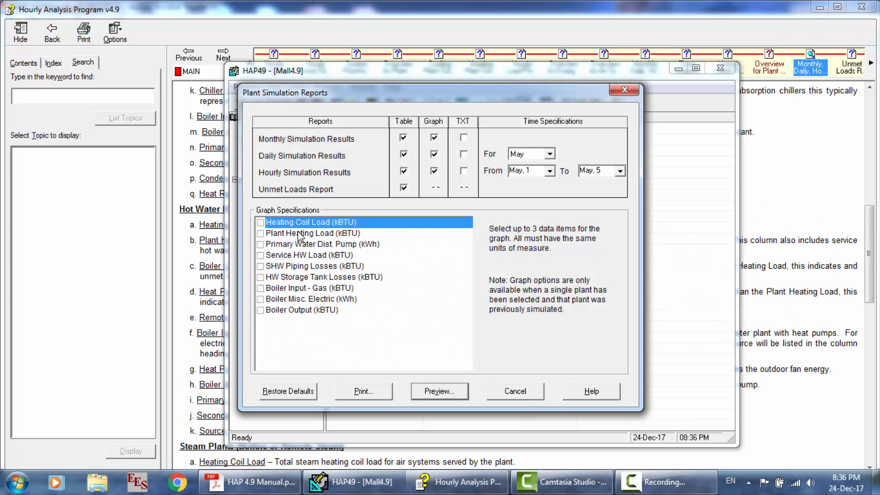
{"action": "left_click", "coordinate": [521, 393]}
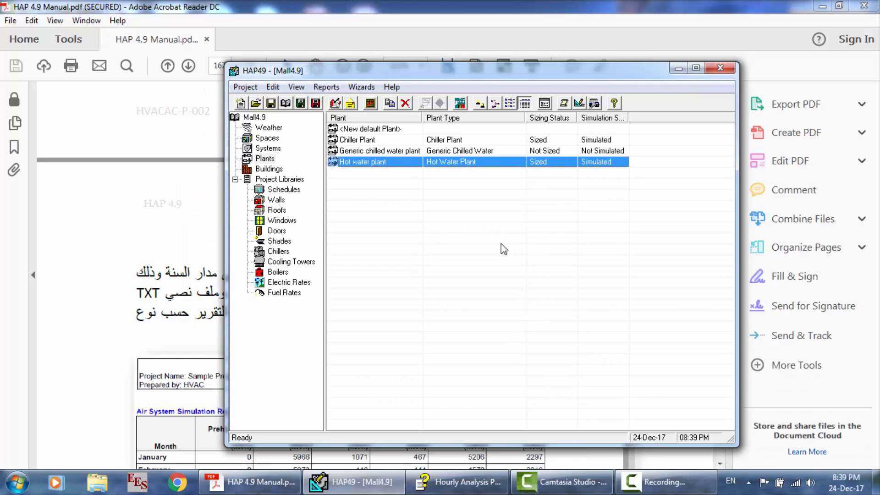
{"action": "left_click", "coordinate": [356, 139]}
{"action": "left_click", "coordinate": [365, 163]}
{"action": "left_click", "coordinate": [372, 141]}
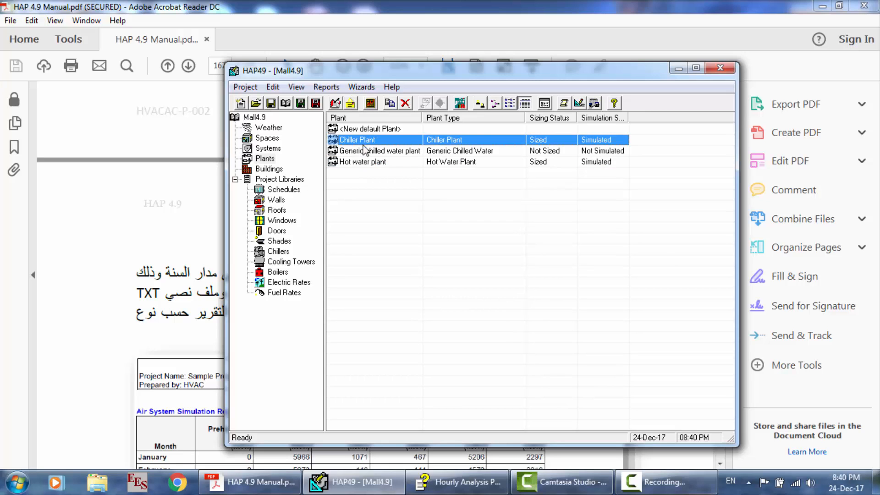
{"action": "left_click", "coordinate": [354, 161]}
{"action": "right_click", "coordinate": [354, 160]}
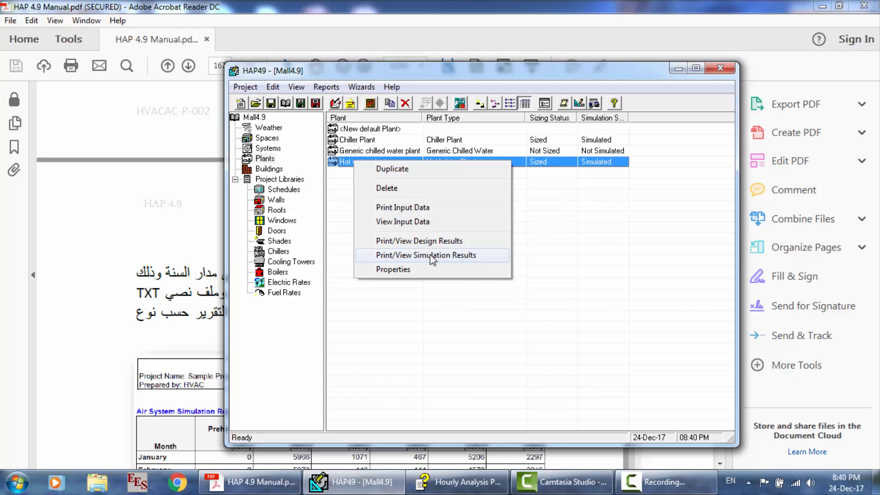
{"action": "left_click", "coordinate": [560, 259]}
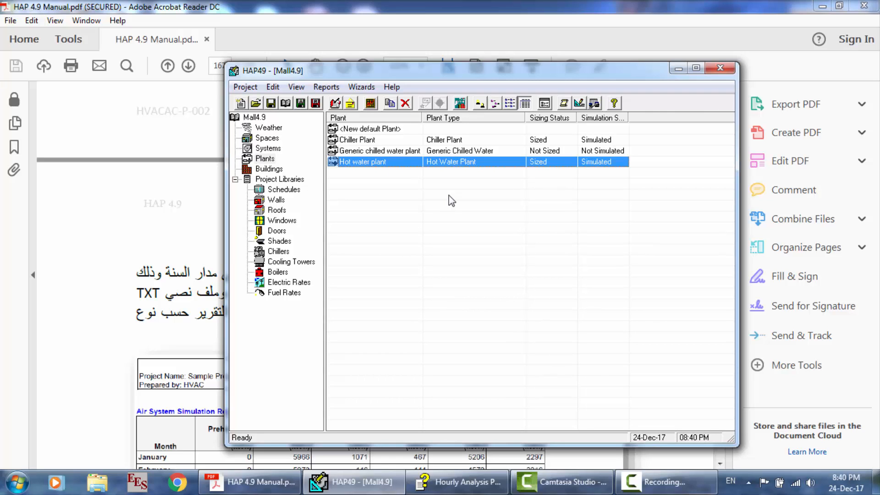
Step: Try to preview the simulation reports for the Generic chilled water plant, and accept generating an error report
{"action": "left_click", "coordinate": [367, 149]}
{"action": "right_click", "coordinate": [367, 149]}
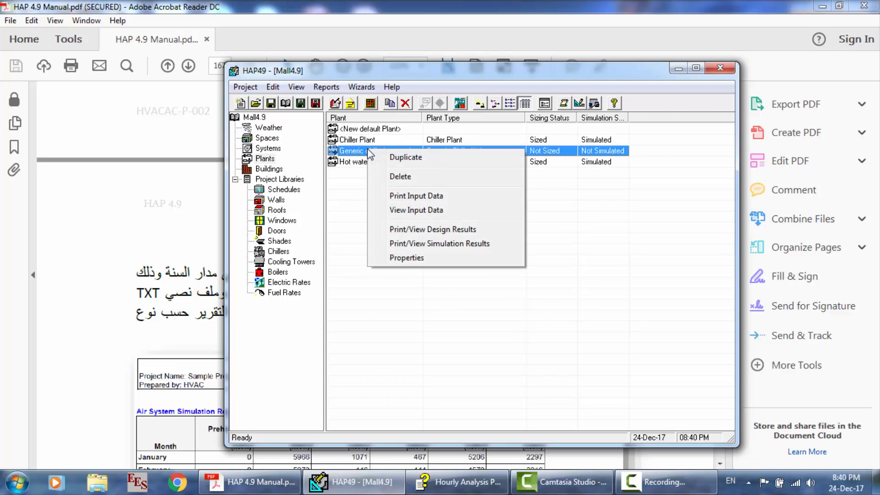
{"action": "left_click", "coordinate": [439, 244]}
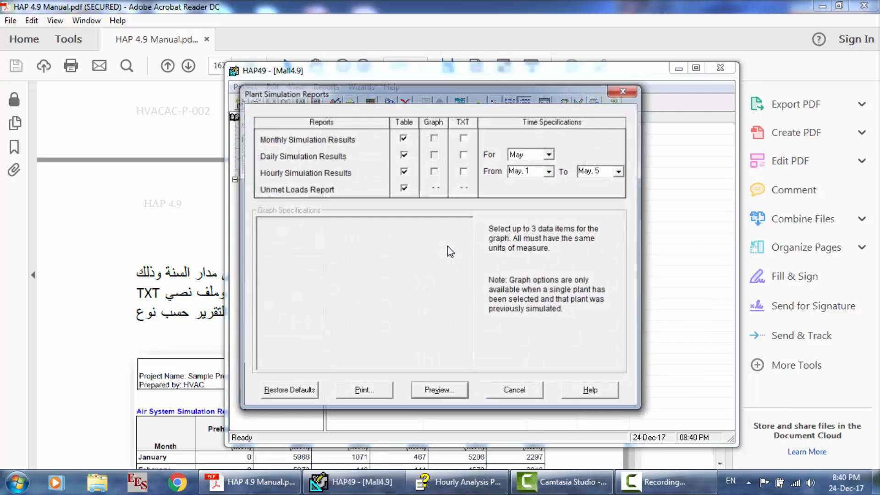
{"action": "left_click", "coordinate": [457, 393]}
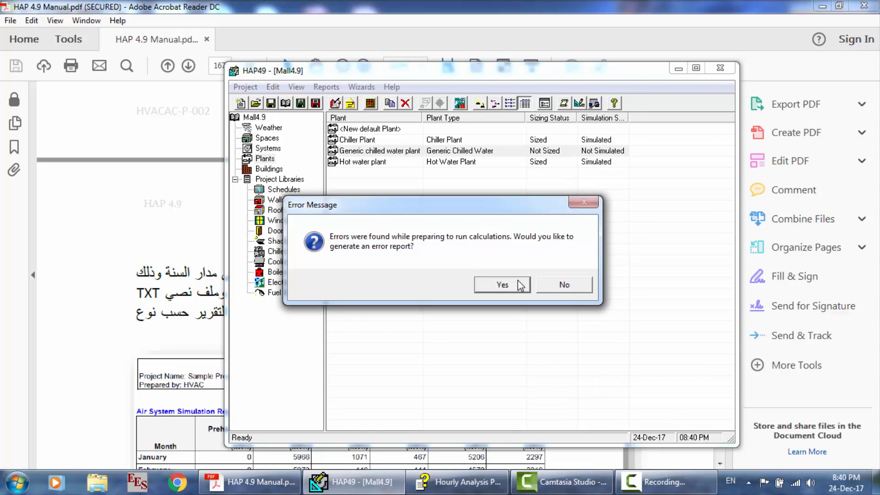
{"action": "left_click", "coordinate": [518, 281]}
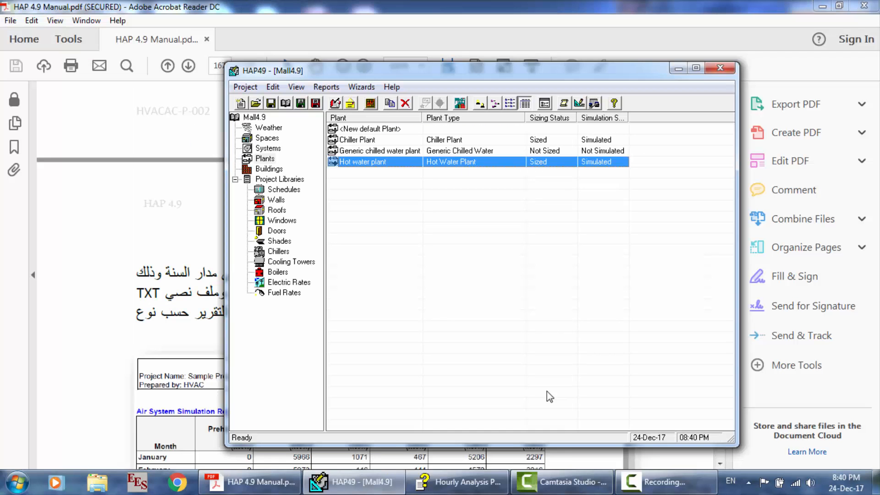
{"action": "left_click", "coordinate": [663, 492]}
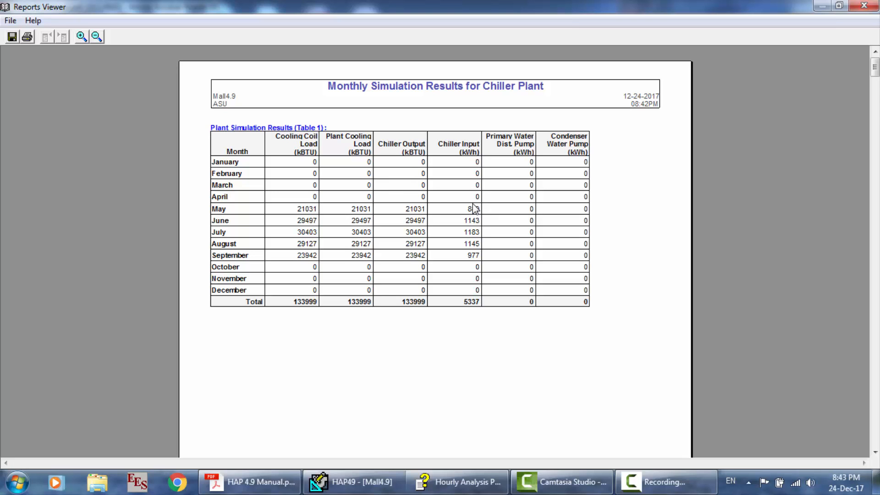
Step: Review the Chiller Plant's monthly, daily and hourly simulation results from the May tables and graphs onward, and close the report
{"action": "scroll", "coordinate": [474, 208], "scroll_direction": "down", "scroll_amount": 10}
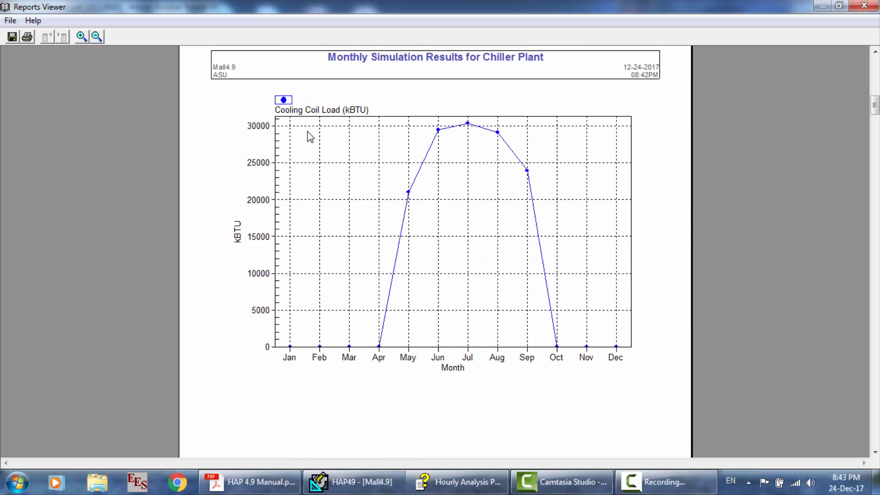
{"action": "scroll", "coordinate": [453, 317], "scroll_direction": "down", "scroll_amount": 5}
{"action": "scroll", "coordinate": [450, 313], "scroll_direction": "down", "scroll_amount": 5}
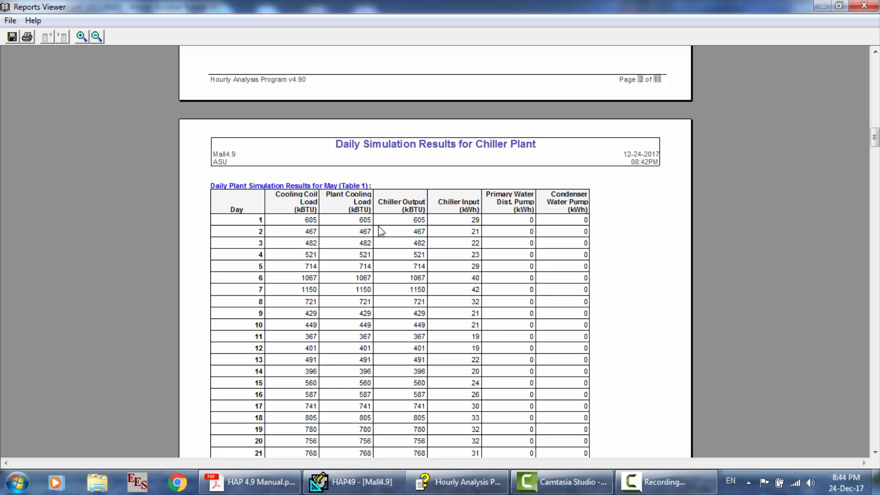
{"action": "scroll", "coordinate": [379, 232], "scroll_direction": "down", "scroll_amount": 15}
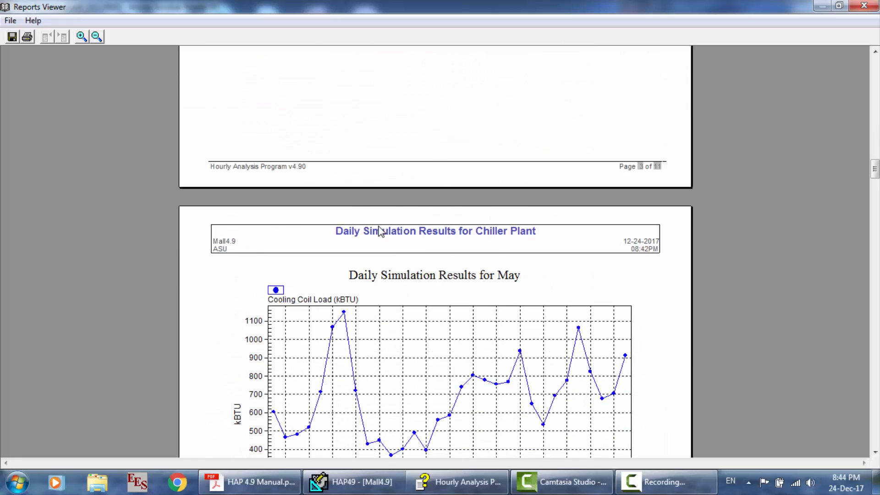
{"action": "scroll", "coordinate": [379, 231], "scroll_direction": "down", "scroll_amount": 12}
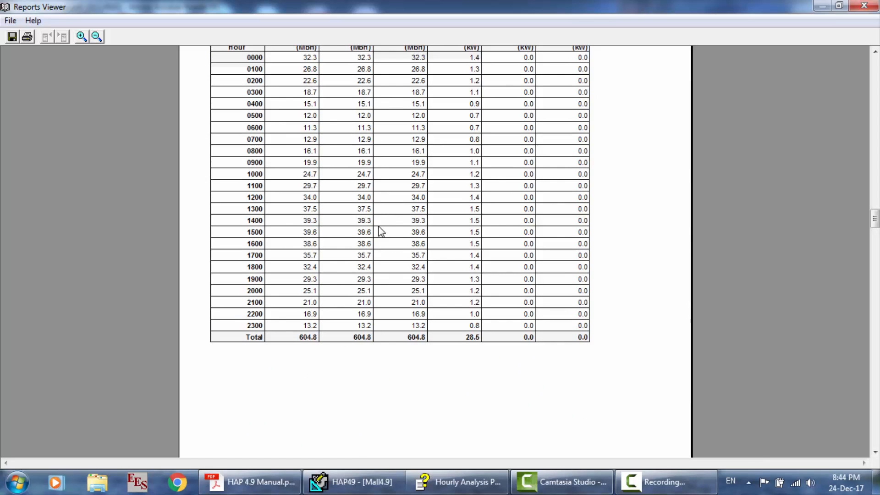
{"action": "scroll", "coordinate": [380, 232], "scroll_direction": "down", "scroll_amount": 10}
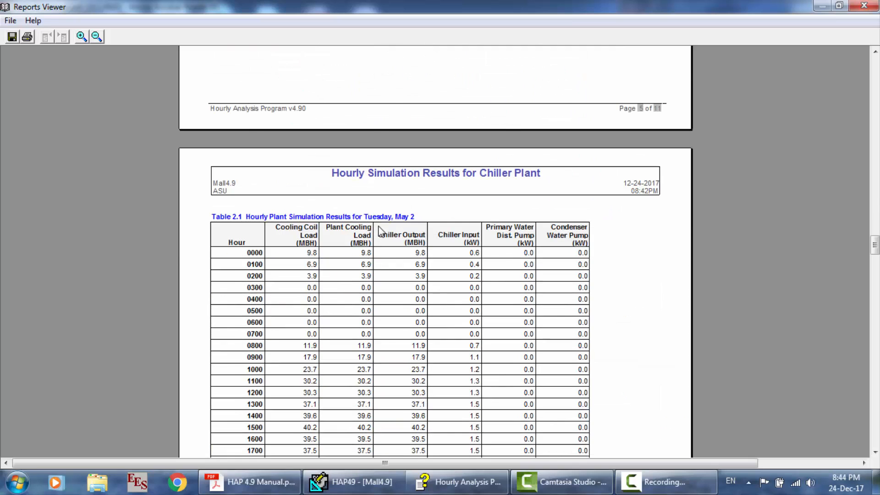
{"action": "left_click", "coordinate": [863, 5]}
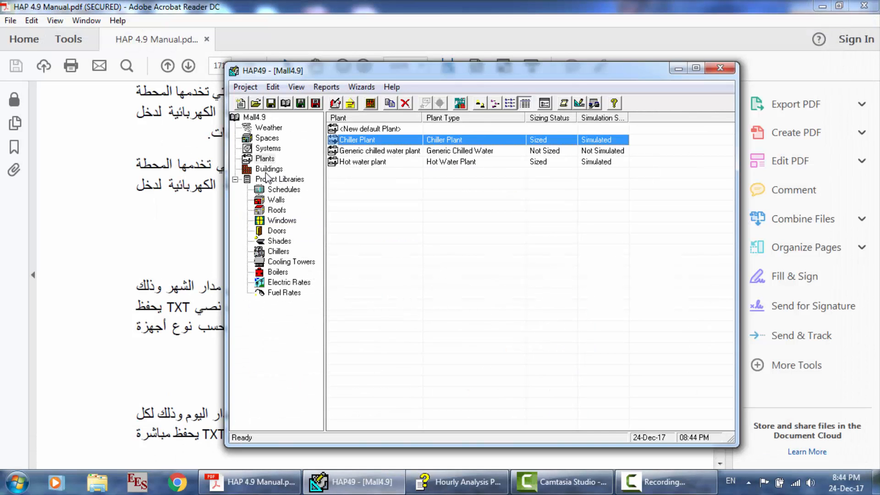
Step: Open the building properties of Sample Building from the project's buildings
{"action": "left_click", "coordinate": [268, 169]}
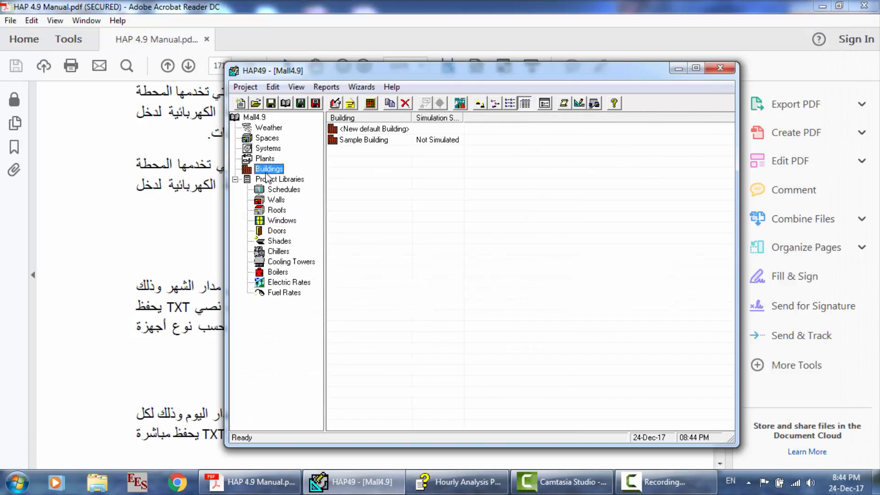
{"action": "left_click", "coordinate": [380, 140]}
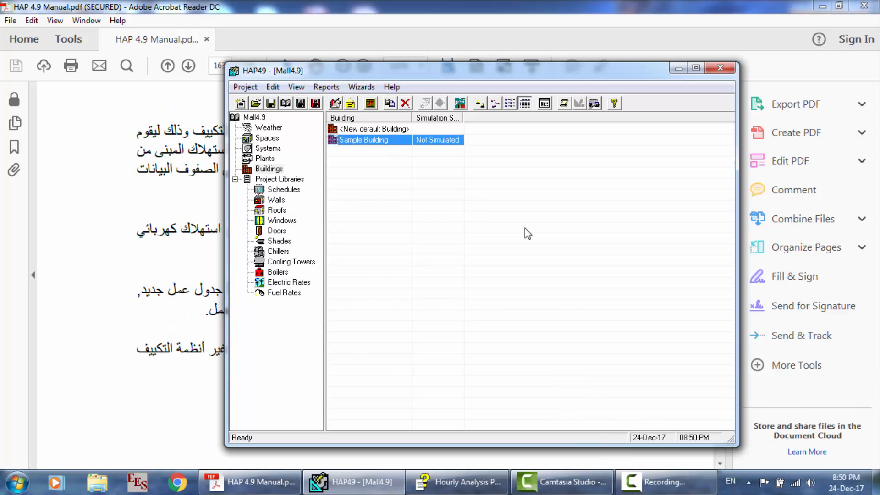
{"action": "right_click", "coordinate": [364, 140]}
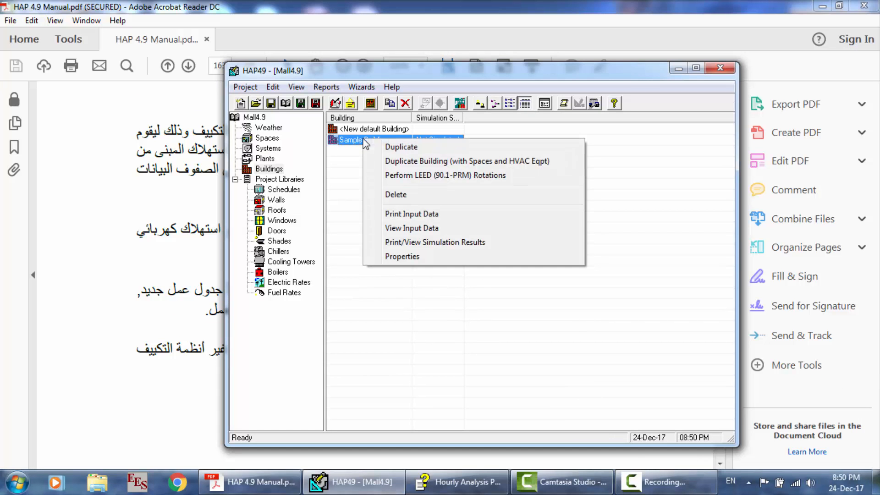
{"action": "double_click", "coordinate": [355, 144]}
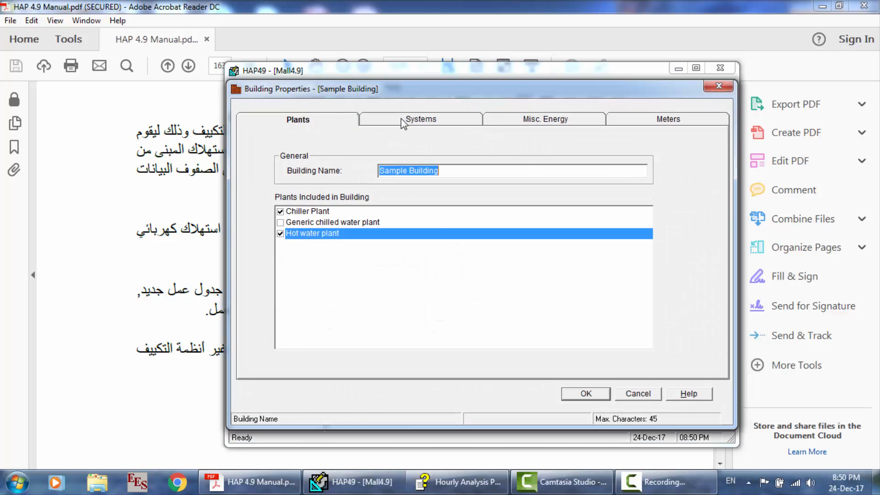
Step: Examine the building's Systems settings and its Misc. Energy entries for electrical equipment, lighting and boiler natural gas
{"action": "left_click", "coordinate": [402, 122]}
{"action": "left_click", "coordinate": [530, 124]}
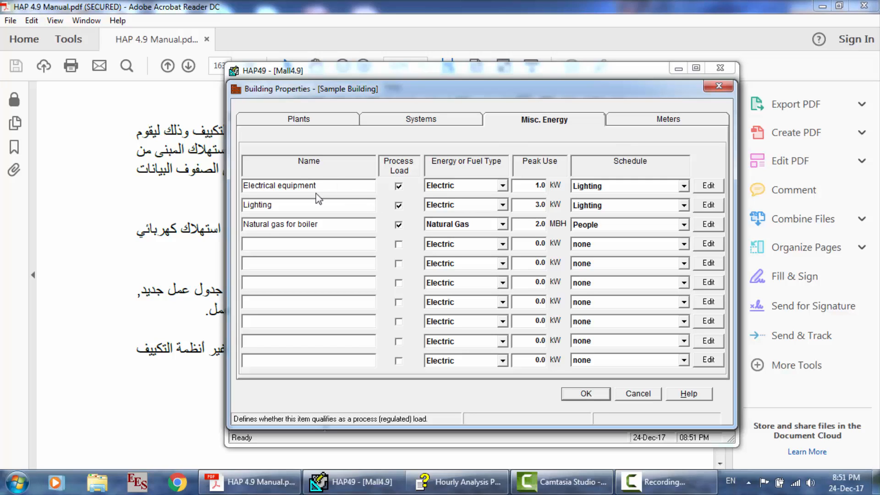
{"action": "left_click", "coordinate": [288, 206]}
{"action": "left_click", "coordinate": [345, 227]}
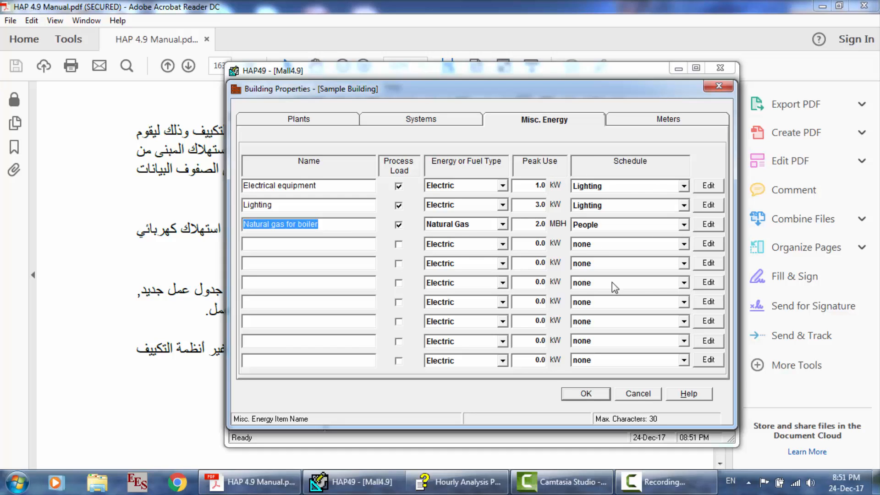
{"action": "left_click", "coordinate": [538, 188]}
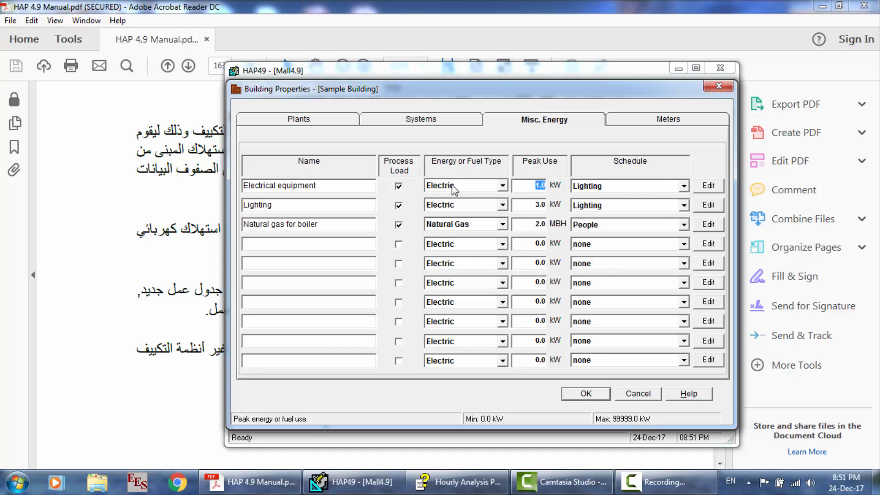
Step: Look up the program help on the building's Misc. Energy entries
{"action": "key", "text": "F1"}
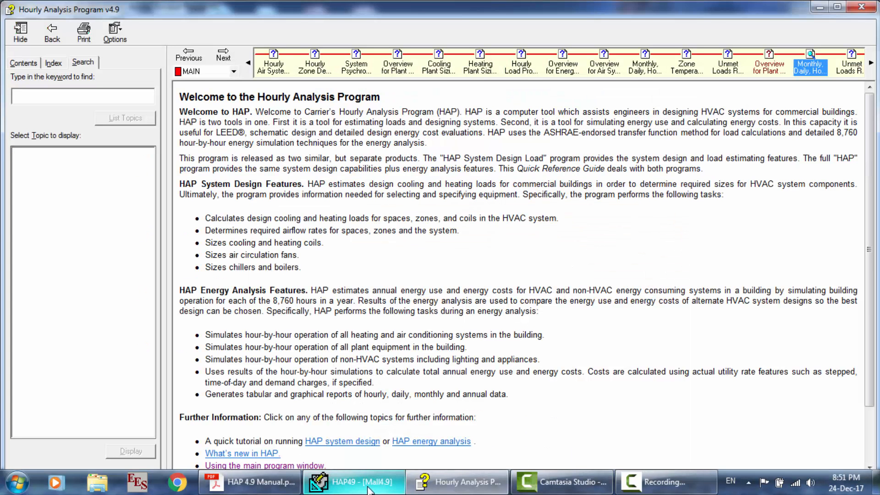
{"action": "left_click", "coordinate": [350, 481]}
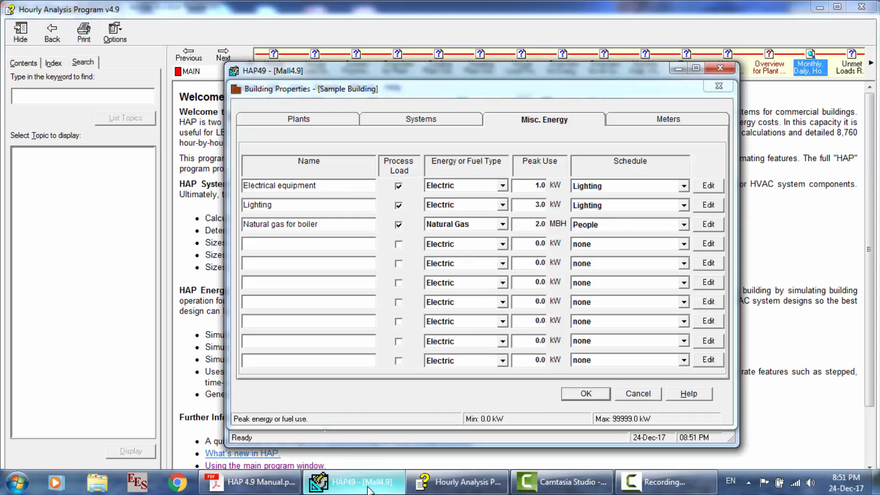
{"action": "left_click", "coordinate": [344, 226]}
{"action": "key", "text": "F1"}
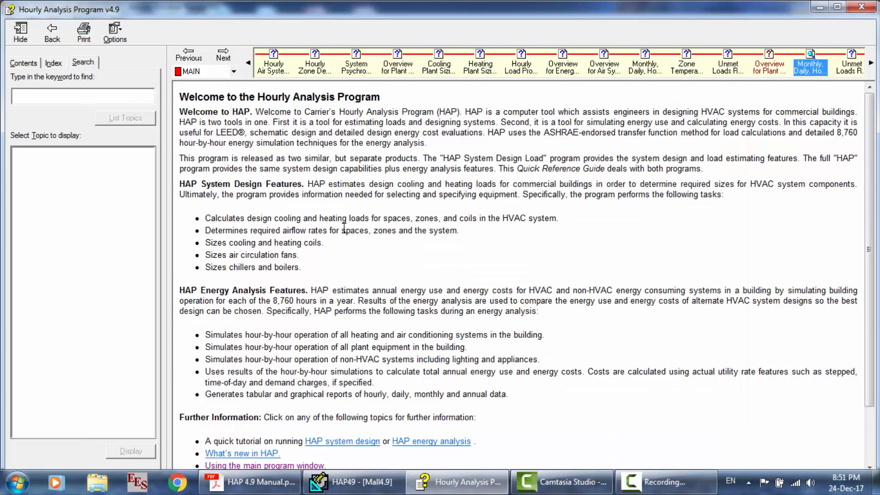
{"action": "left_click", "coordinate": [650, 482]}
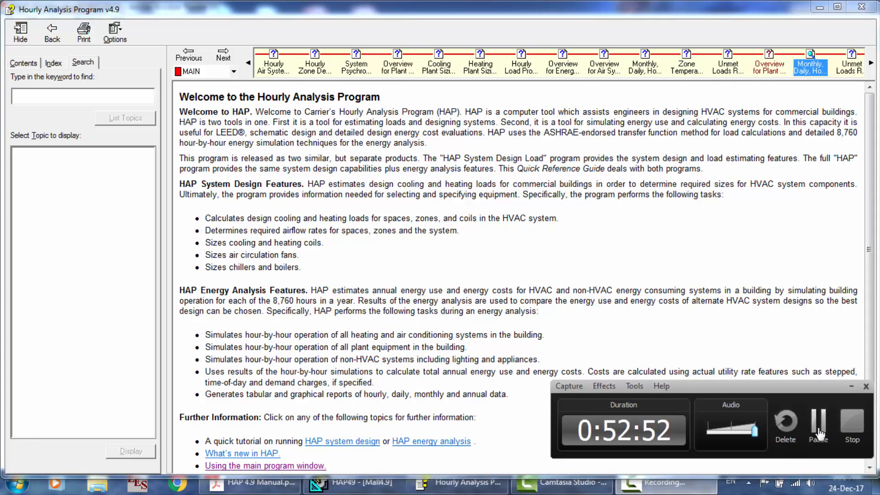
{"action": "left_click", "coordinate": [818, 433]}
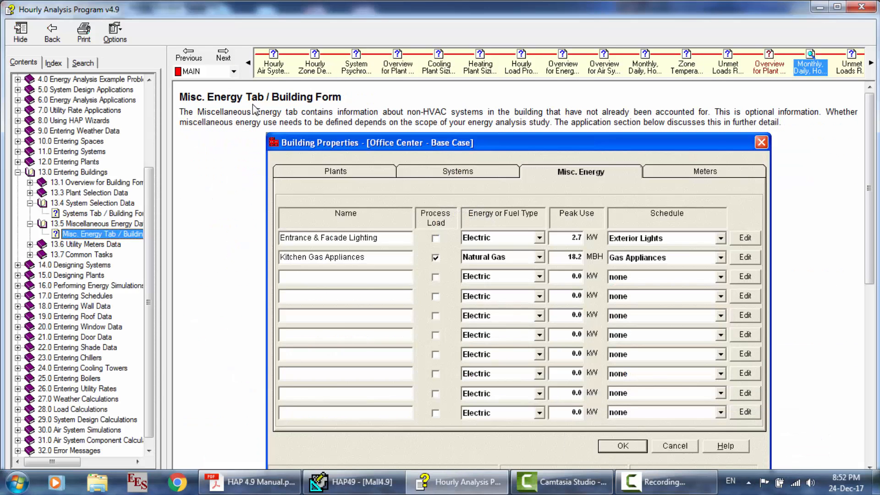
Step: Read the Misc. Energy Tab help topic, highlighting its introduction and reviewing the descriptions of the table columns
{"action": "left_click_drag", "start_coordinate": [180, 112], "coordinate": [398, 120]}
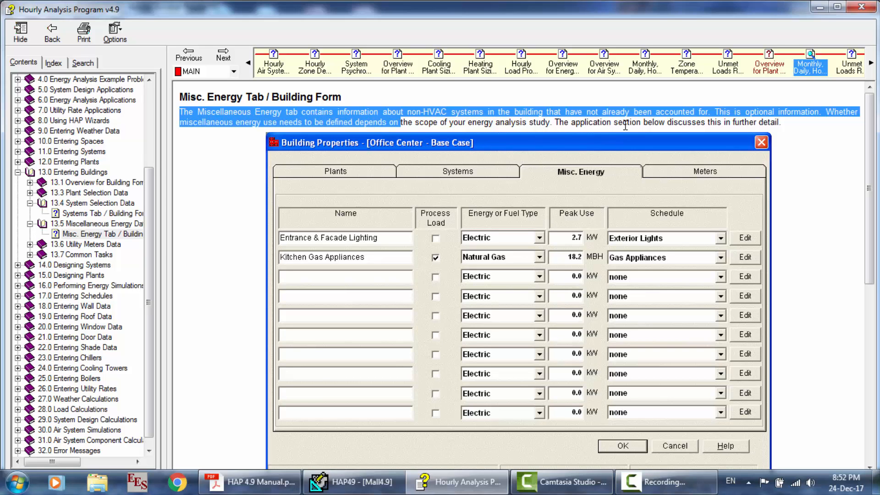
{"action": "scroll", "coordinate": [707, 140], "scroll_direction": "down", "scroll_amount": 10}
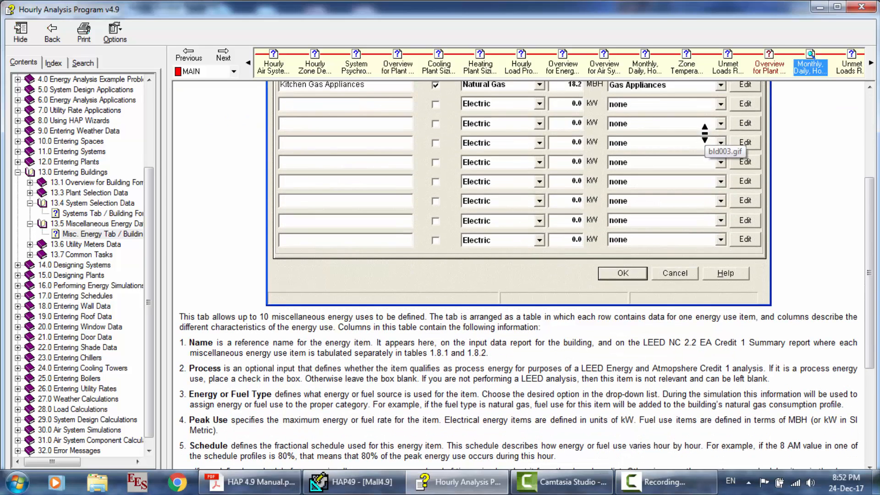
{"action": "scroll", "coordinate": [410, 251], "scroll_direction": "down", "scroll_amount": 3}
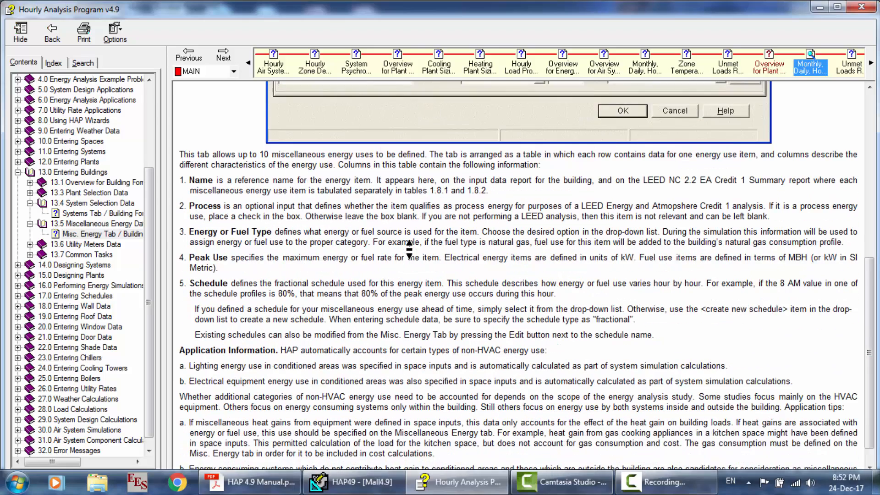
{"action": "scroll", "coordinate": [577, 330], "scroll_direction": "up", "scroll_amount": 9}
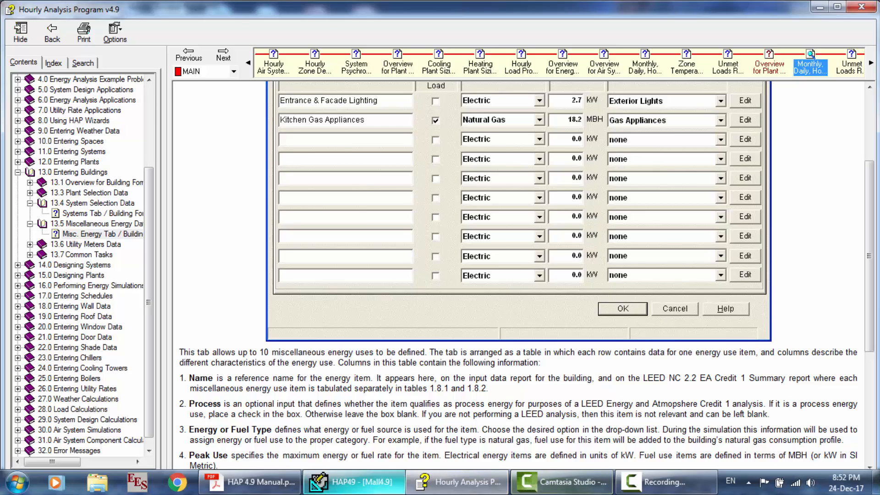
Step: Return to HAP, cancel the Building Properties dialog, and open the simulation reports selection for Sample Building
{"action": "left_click", "coordinate": [353, 481]}
{"action": "left_click", "coordinate": [638, 393]}
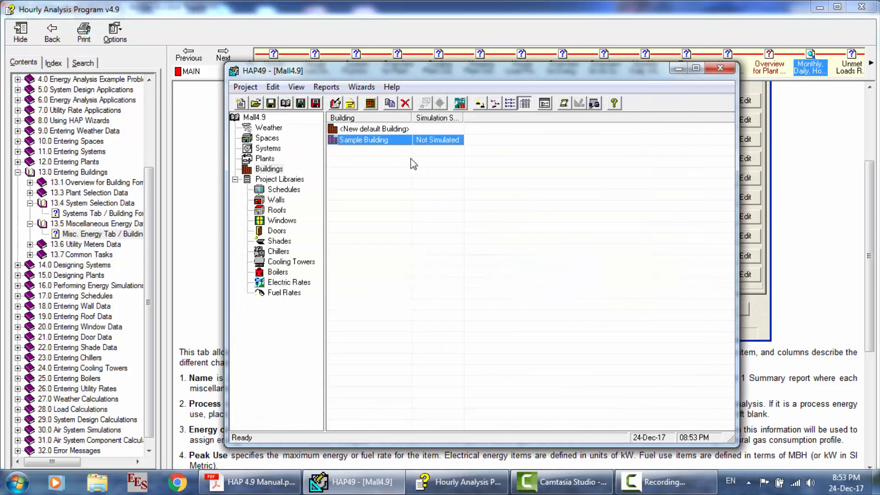
{"action": "right_click", "coordinate": [391, 144]}
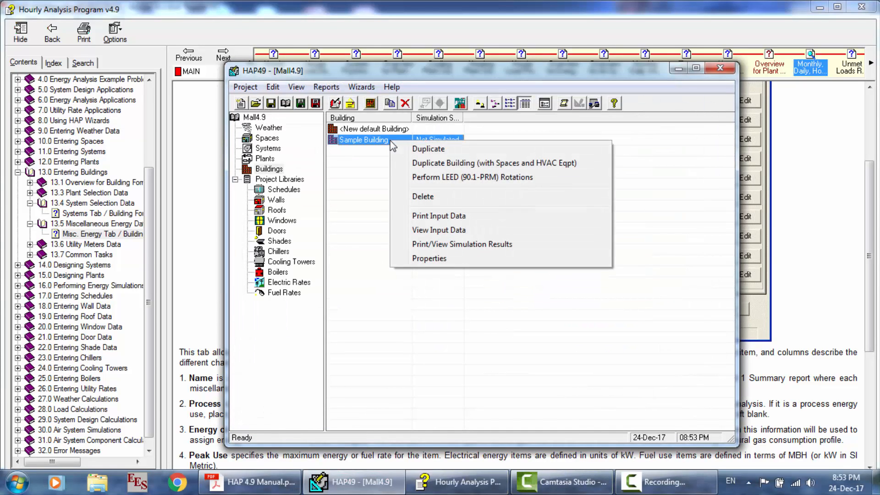
{"action": "left_click", "coordinate": [442, 247]}
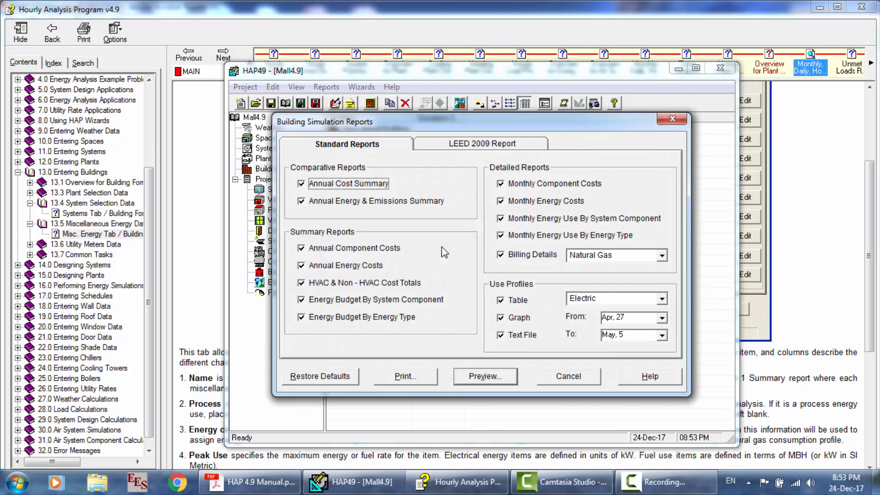
Step: Open the help overview of the Building Simulation Reports dialog and highlight the "About Building Simulation Reports" paragraph
{"action": "key", "text": "F1"}
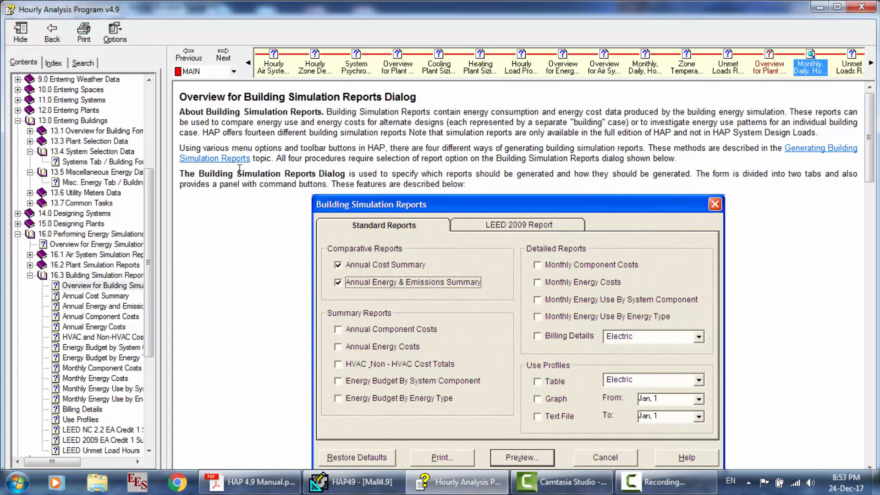
{"action": "left_click_drag", "start_coordinate": [180, 111], "coordinate": [363, 152]}
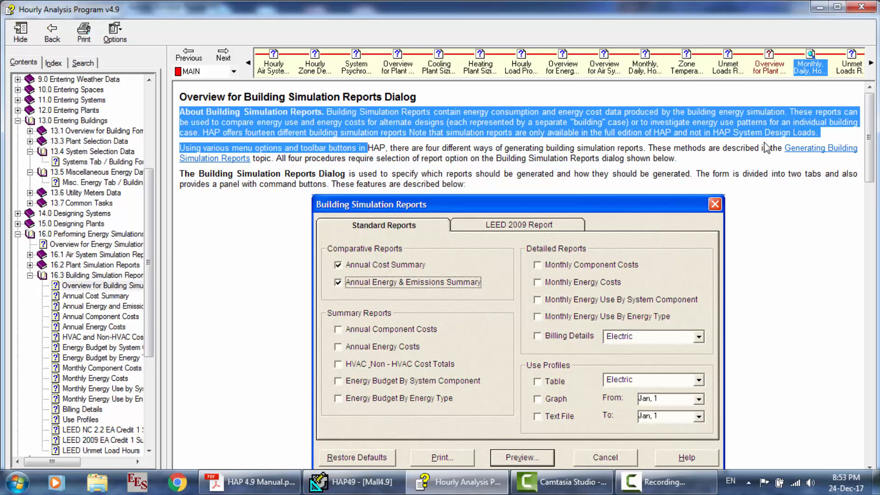
{"action": "left_click", "coordinate": [664, 482]}
{"action": "left_click", "coordinate": [832, 444]}
Step: Read the Standard Reports section of the help topic, highlighting the Comparative, Summary and Detailed Reports descriptions
{"action": "scroll", "coordinate": [442, 168], "scroll_direction": "down", "scroll_amount": 2}
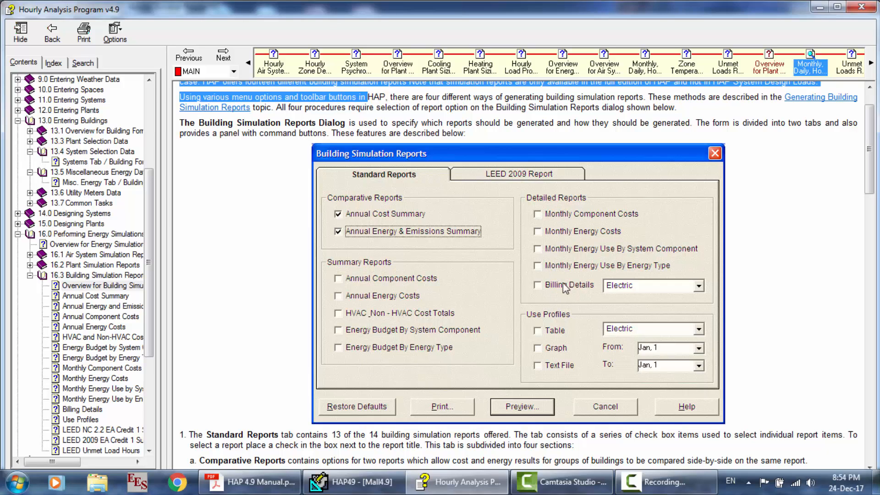
{"action": "scroll", "coordinate": [557, 291], "scroll_direction": "down", "scroll_amount": 5}
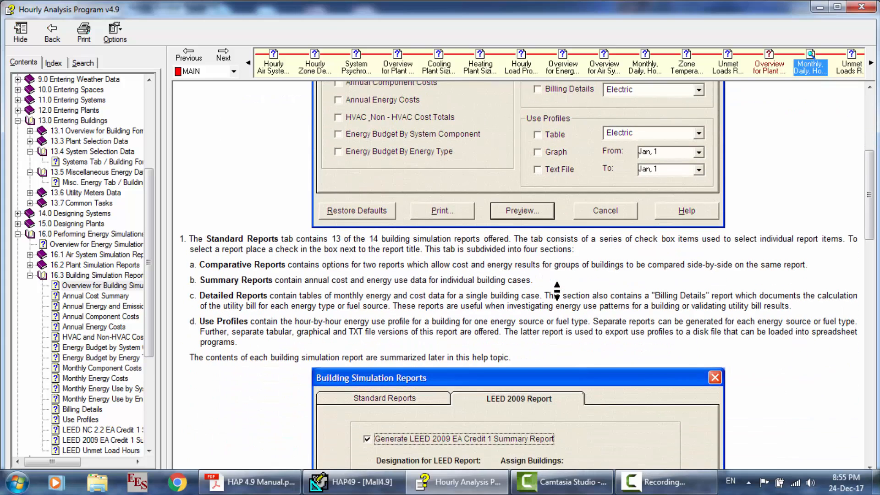
{"action": "left_click_drag", "start_coordinate": [289, 257], "coordinate": [666, 266]}
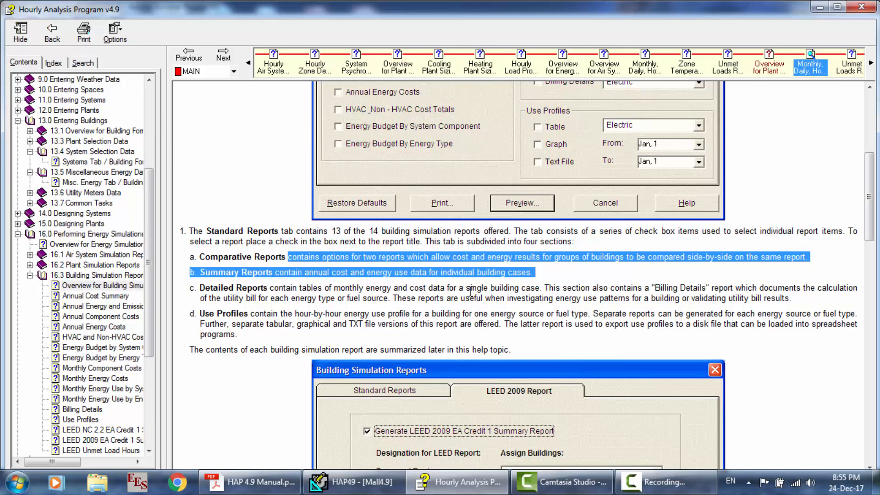
{"action": "scroll", "coordinate": [526, 284], "scroll_direction": "down", "scroll_amount": 3}
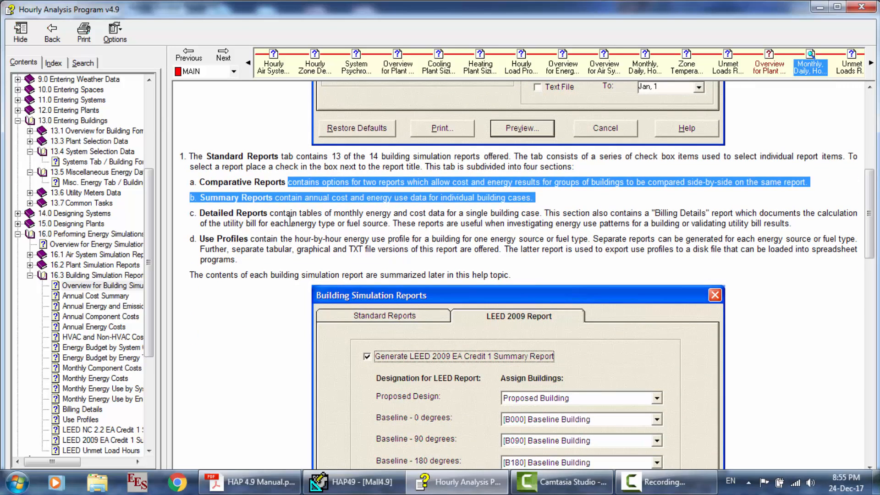
{"action": "left_click_drag", "start_coordinate": [270, 213], "coordinate": [386, 238]}
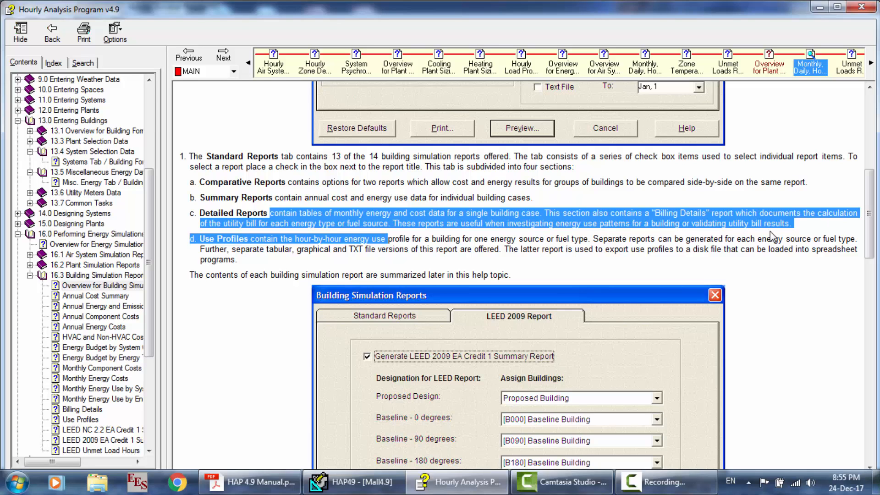
Step: Highlight the Use Profiles description in the help topic and continue to the LEED Report section
{"action": "middle_click", "coordinate": [278, 252]}
{"action": "left_click", "coordinate": [278, 252]}
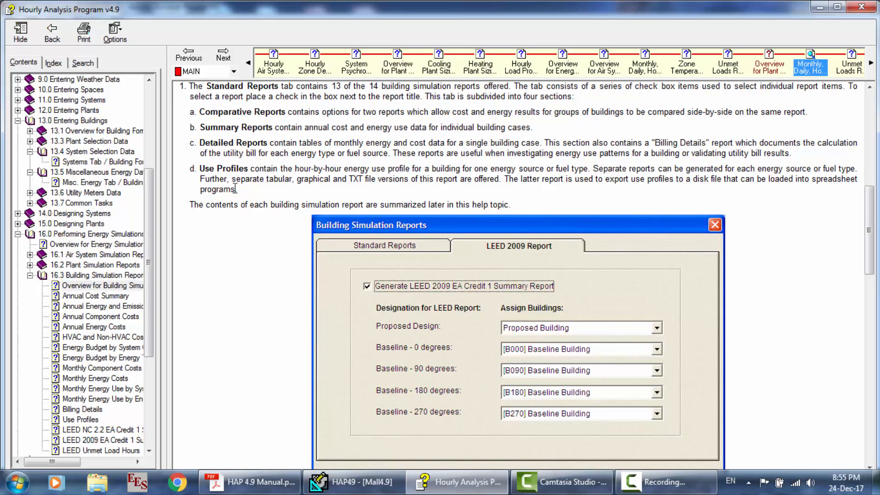
{"action": "left_click_drag", "start_coordinate": [200, 168], "coordinate": [276, 189]}
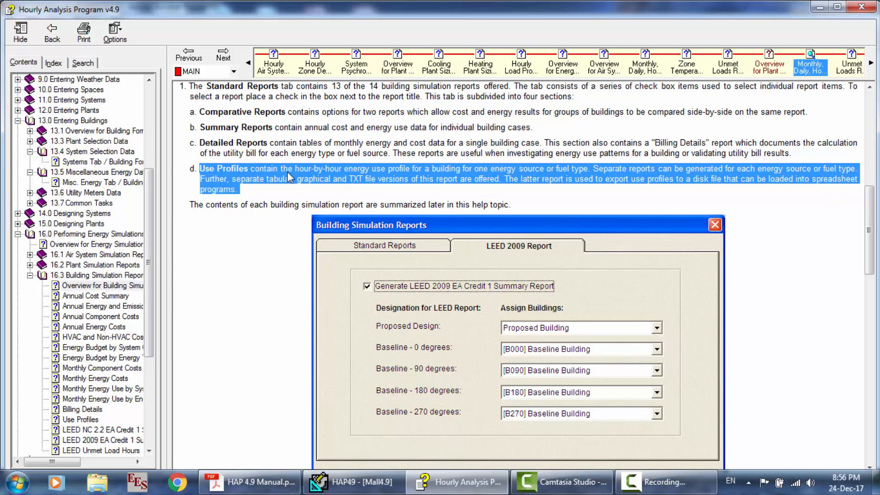
{"action": "middle_click", "coordinate": [497, 189]}
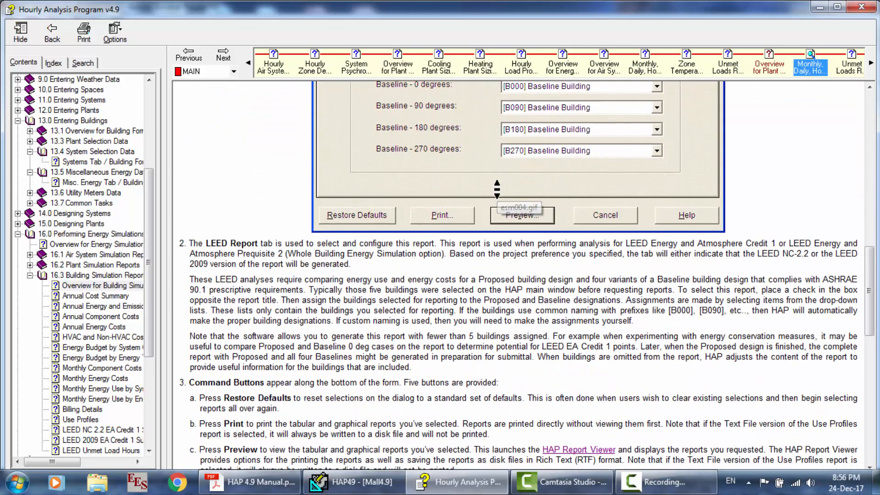
Step: Review the LEED Report section of the help topic, then return to the start of the Building Simulation Reports overview
{"action": "scroll", "coordinate": [232, 249], "scroll_direction": "down", "scroll_amount": 2}
{"action": "scroll", "coordinate": [233, 249], "scroll_direction": "up", "scroll_amount": 4}
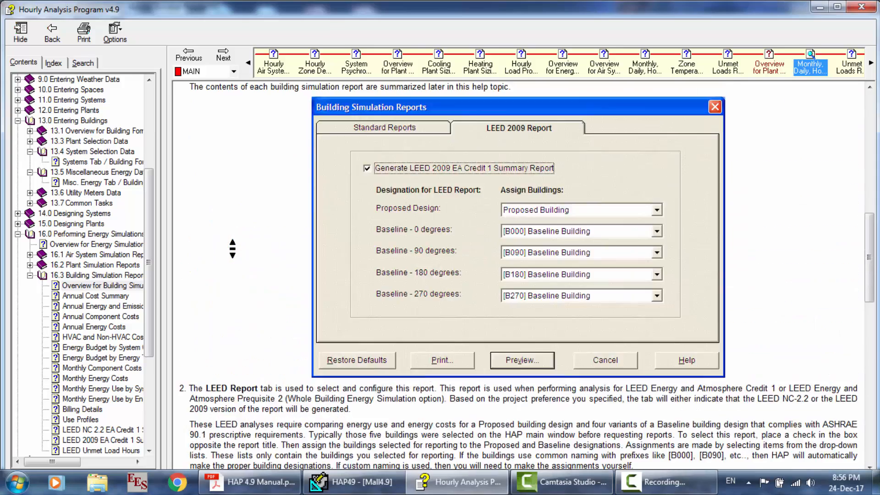
{"action": "scroll", "coordinate": [232, 249], "scroll_direction": "up", "scroll_amount": 2}
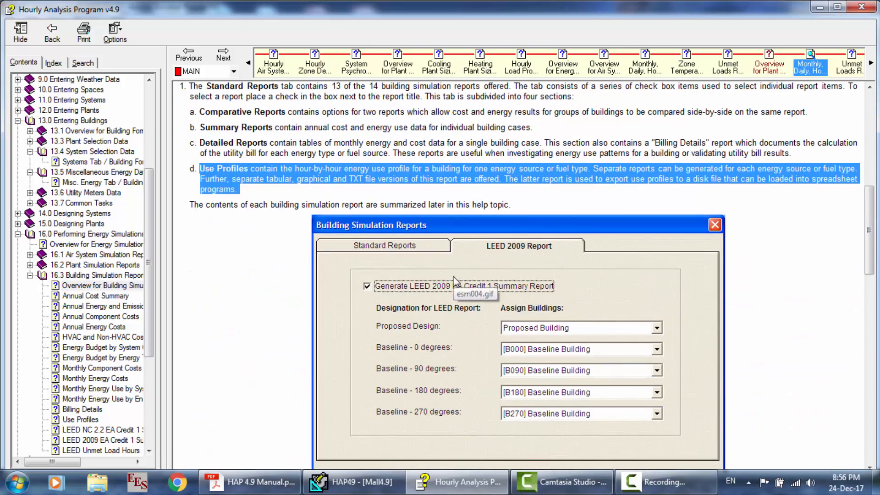
{"action": "scroll", "coordinate": [452, 274], "scroll_direction": "up", "scroll_amount": 3}
{"action": "scroll", "coordinate": [452, 274], "scroll_direction": "up", "scroll_amount": 6}
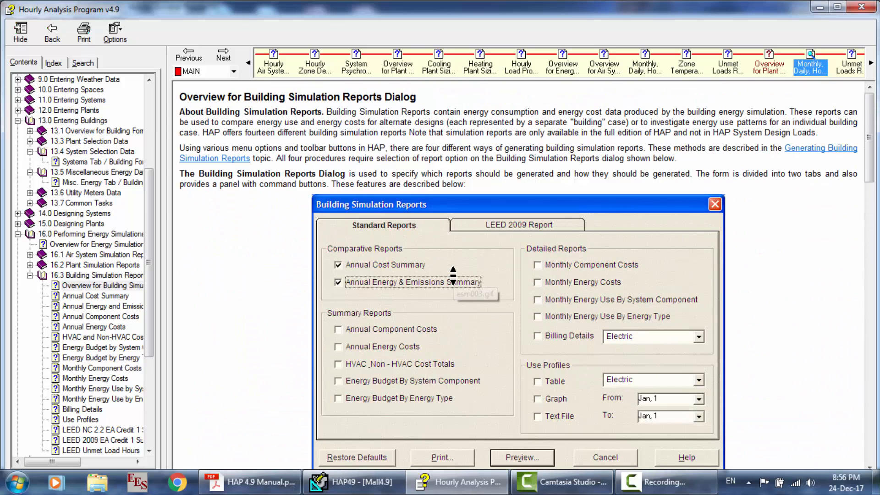
Step: Switch back to HAP and set the Billing Details energy type to Electric in the building report selection
{"action": "left_click", "coordinate": [362, 481]}
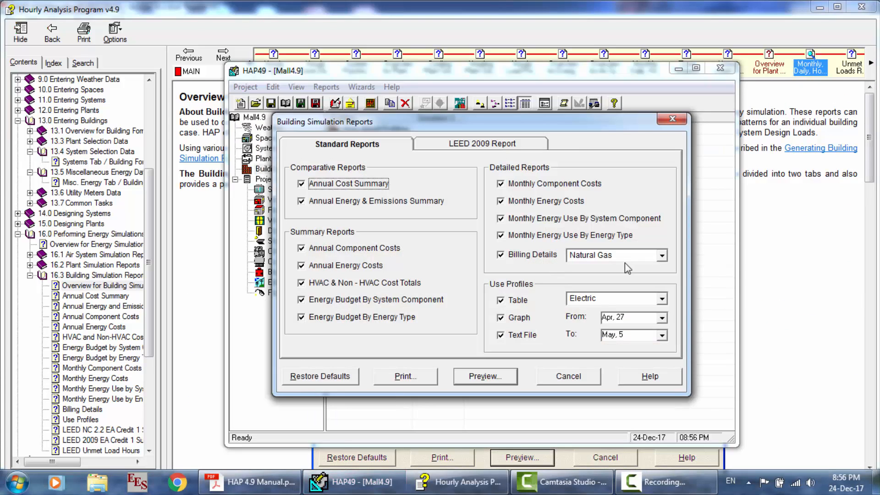
{"action": "left_click", "coordinate": [660, 255]}
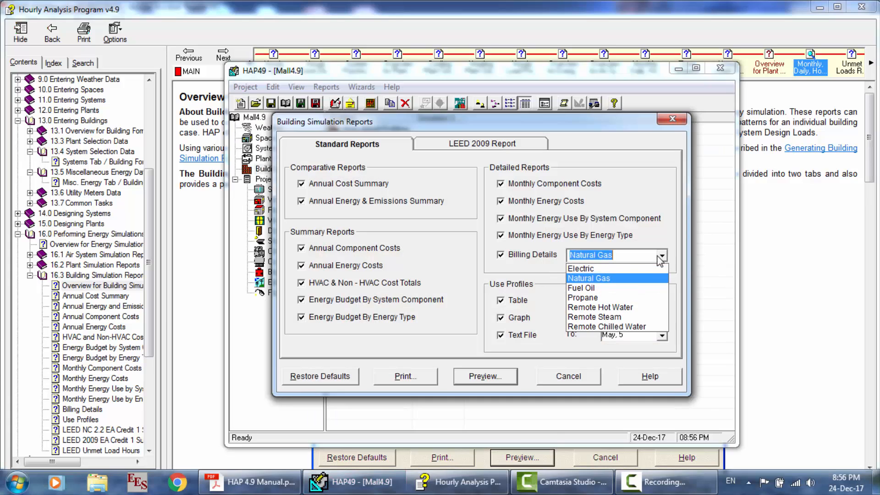
{"action": "left_click", "coordinate": [591, 269]}
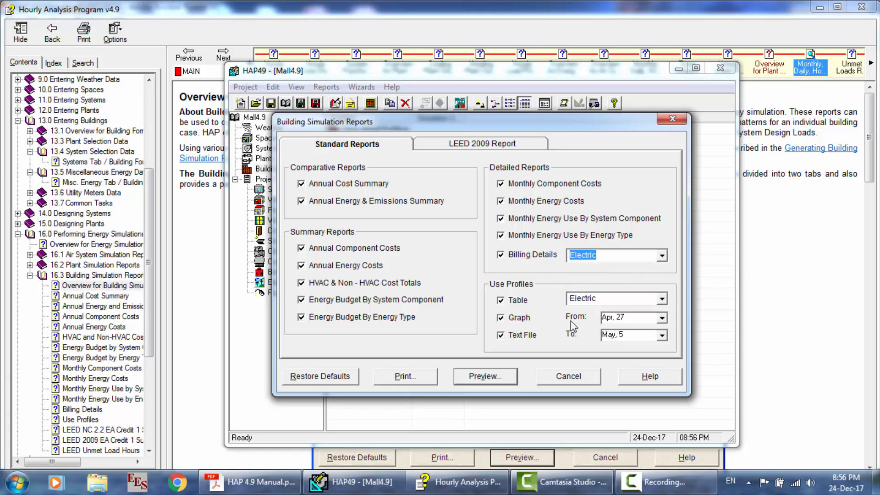
{"action": "left_click", "coordinate": [638, 324]}
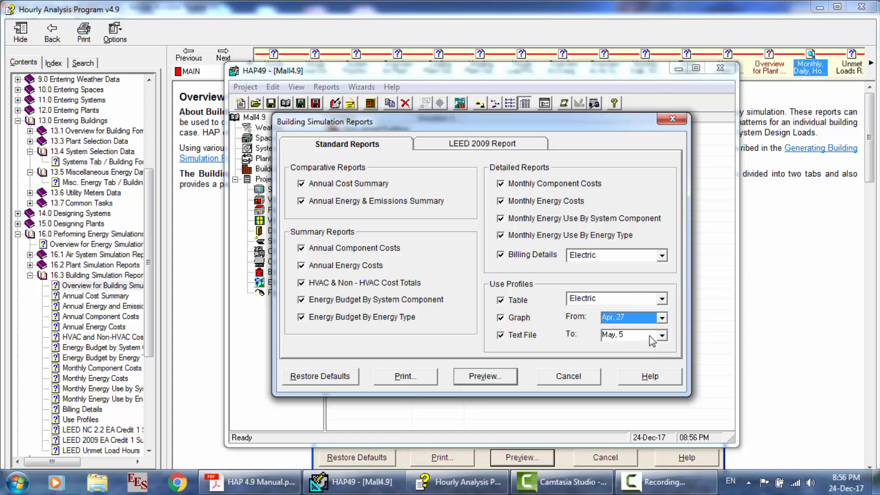
{"action": "left_click", "coordinate": [649, 336]}
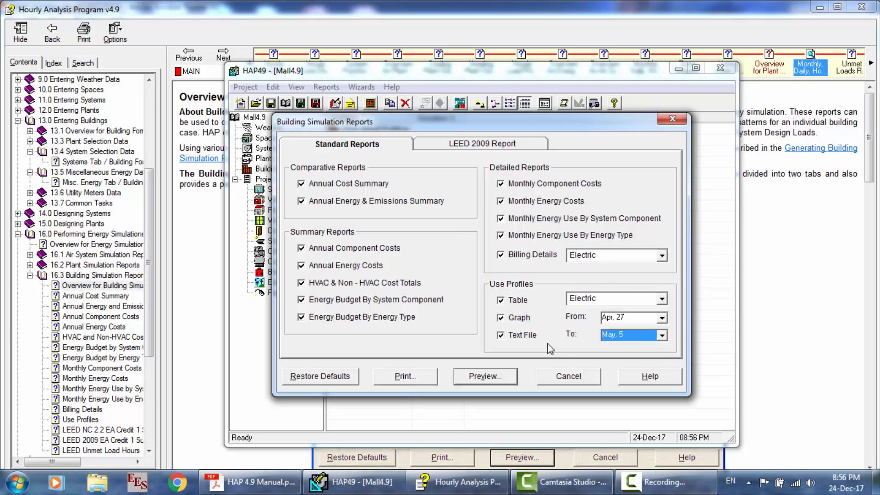
Step: Preview the selected Sample Building reports, accepting the text file notice, and minimize the help and PDF manual windows
{"action": "left_click", "coordinate": [476, 377]}
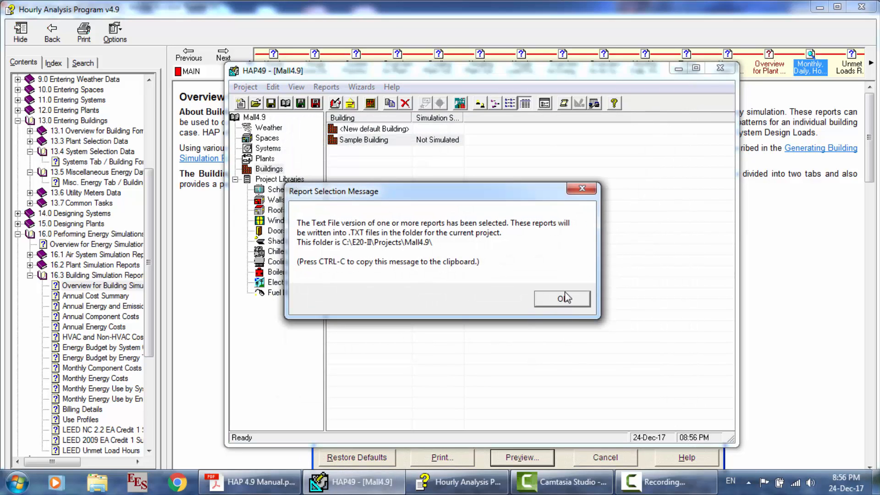
{"action": "left_click", "coordinate": [565, 298]}
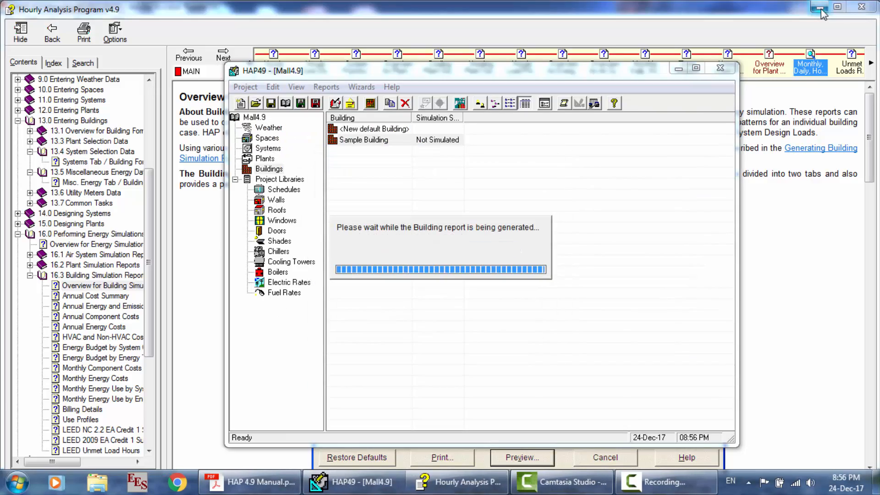
{"action": "left_click", "coordinate": [820, 9]}
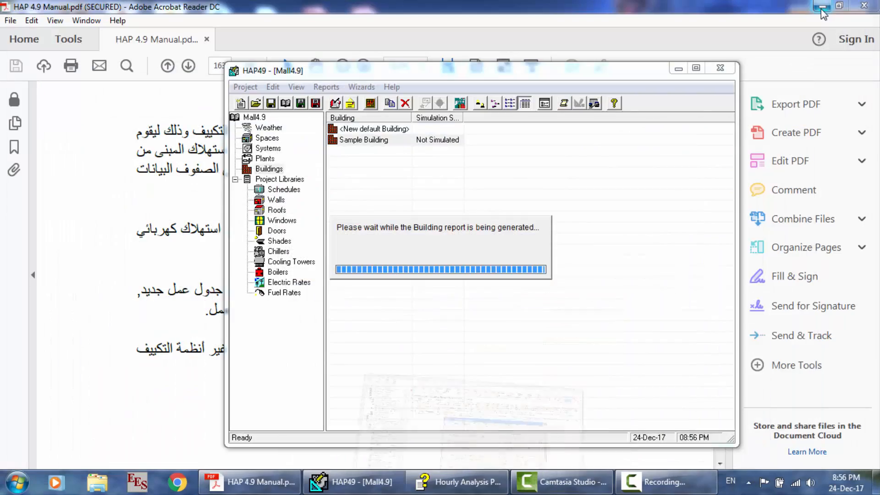
{"action": "left_click", "coordinate": [820, 9]}
{"action": "left_click", "coordinate": [820, 9]}
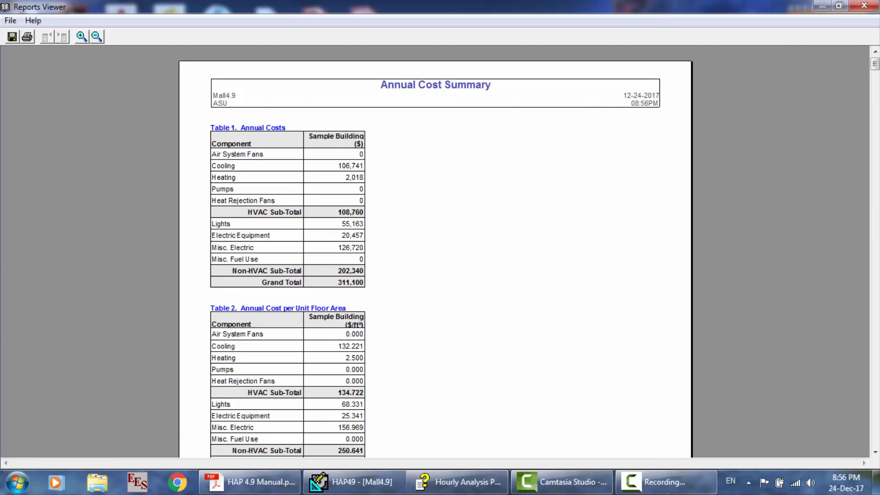
{"action": "left_click", "coordinate": [660, 482]}
{"action": "left_click", "coordinate": [819, 424]}
Step: Examine the Annual Cost Summary tables for annual costs, cost per unit floor area and component cost percentages
{"action": "scroll", "coordinate": [348, 270], "scroll_direction": "down", "scroll_amount": 3}
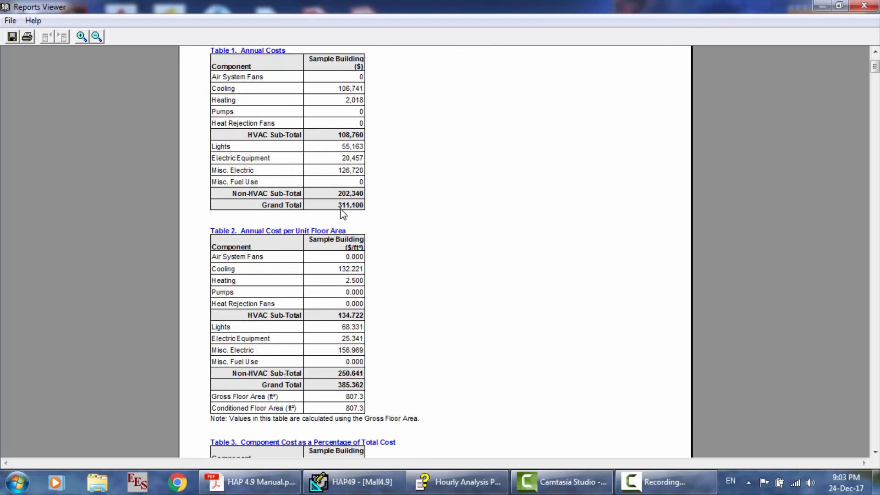
{"action": "scroll", "coordinate": [372, 213], "scroll_direction": "down", "scroll_amount": 1}
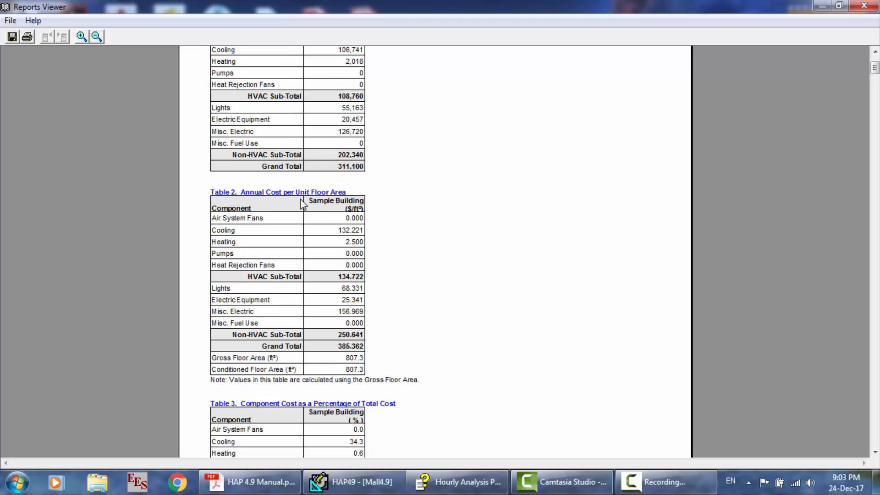
{"action": "scroll", "coordinate": [345, 380], "scroll_direction": "down", "scroll_amount": 4}
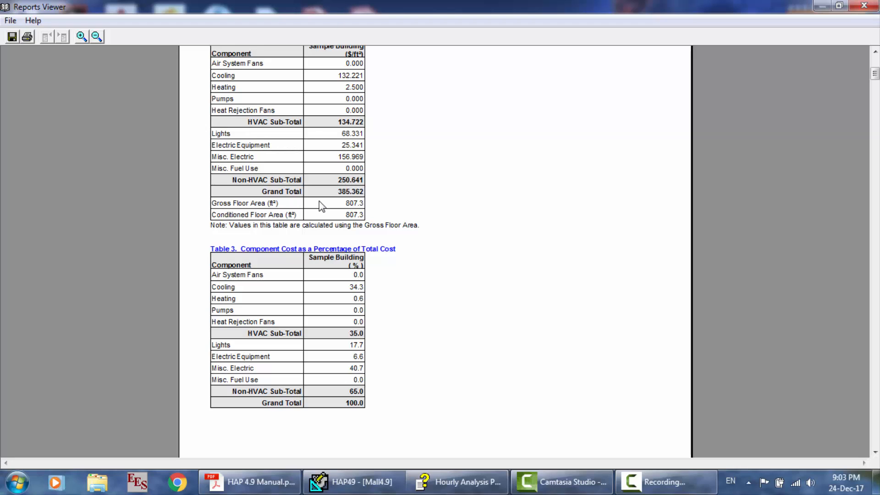
{"action": "scroll", "coordinate": [318, 201], "scroll_direction": "down", "scroll_amount": 1}
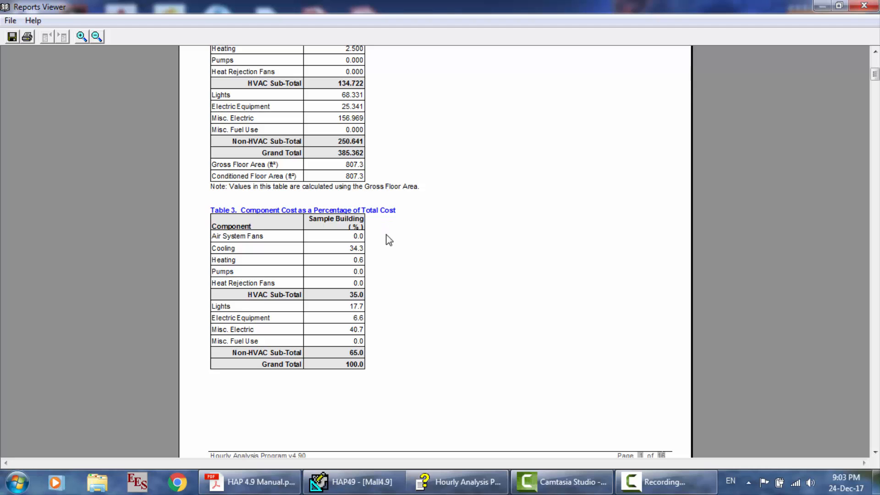
Step: Examine the annual costs, annual energy consumption and annual emissions tables of the Annual Energy and Emissions Summary
{"action": "scroll", "coordinate": [397, 346], "scroll_direction": "down", "scroll_amount": 6}
{"action": "scroll", "coordinate": [396, 345], "scroll_direction": "down", "scroll_amount": 2}
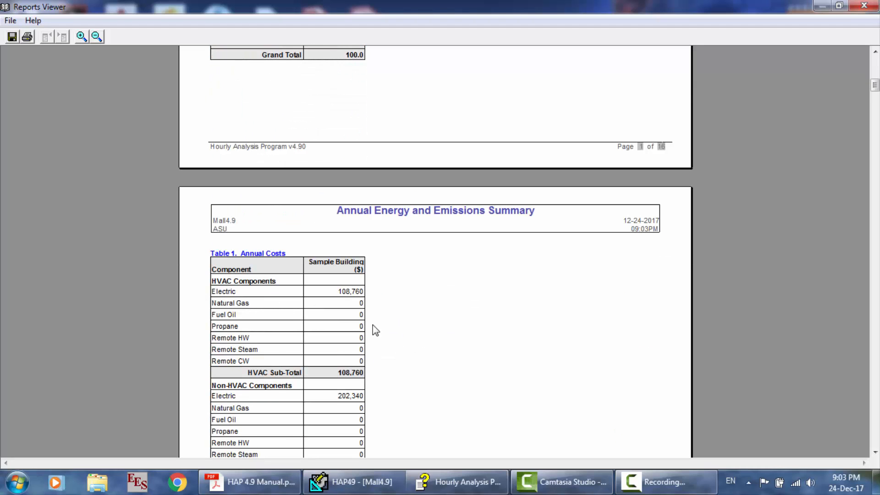
{"action": "scroll", "coordinate": [223, 303], "scroll_direction": "down", "scroll_amount": 1}
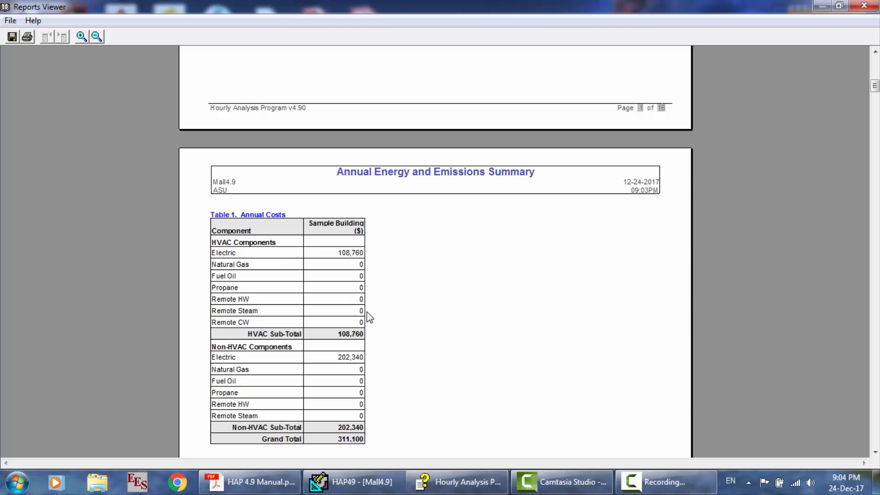
{"action": "scroll", "coordinate": [366, 312], "scroll_direction": "down", "scroll_amount": 3}
{"action": "scroll", "coordinate": [363, 313], "scroll_direction": "down", "scroll_amount": 3}
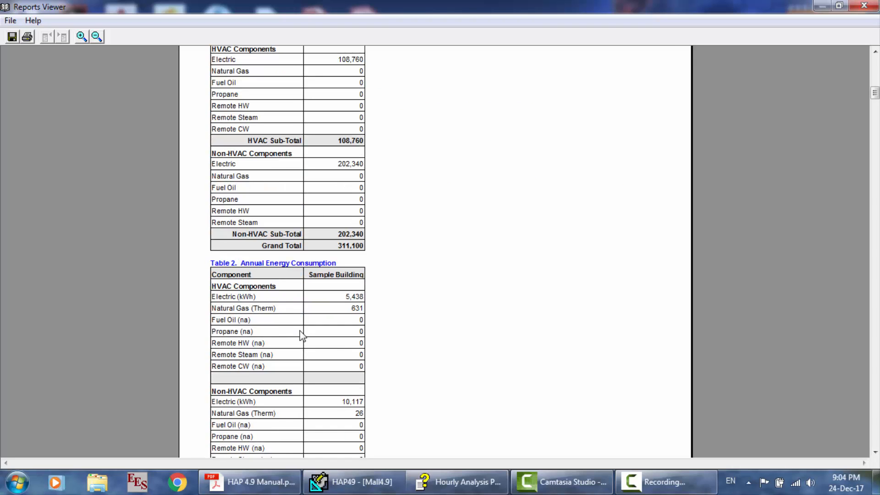
{"action": "scroll", "coordinate": [281, 295], "scroll_direction": "down", "scroll_amount": 3}
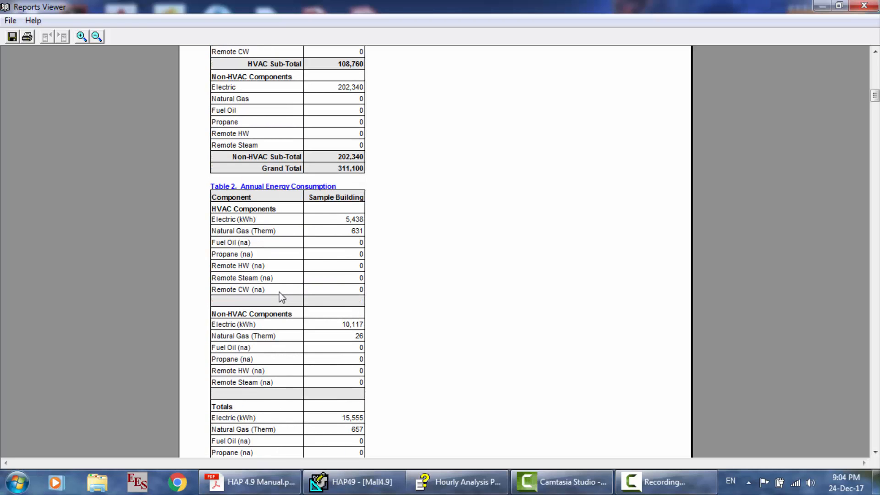
{"action": "scroll", "coordinate": [351, 265], "scroll_direction": "up", "scroll_amount": 6}
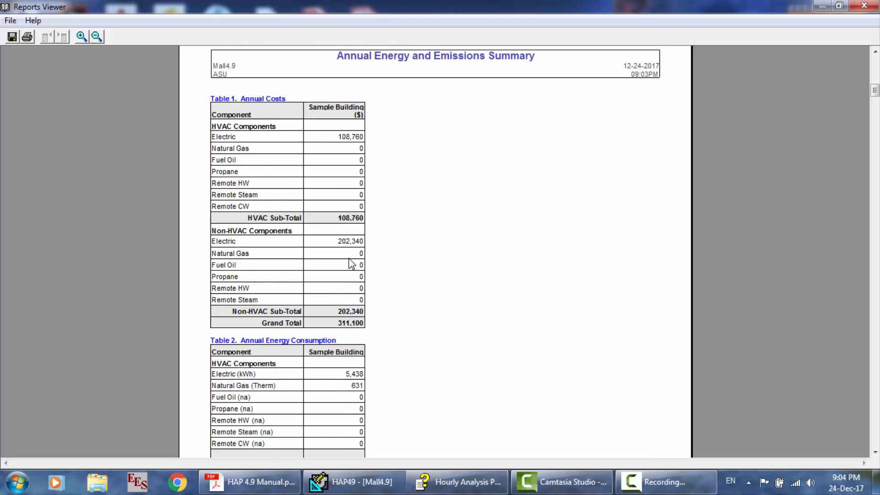
{"action": "scroll", "coordinate": [350, 264], "scroll_direction": "down", "scroll_amount": 9}
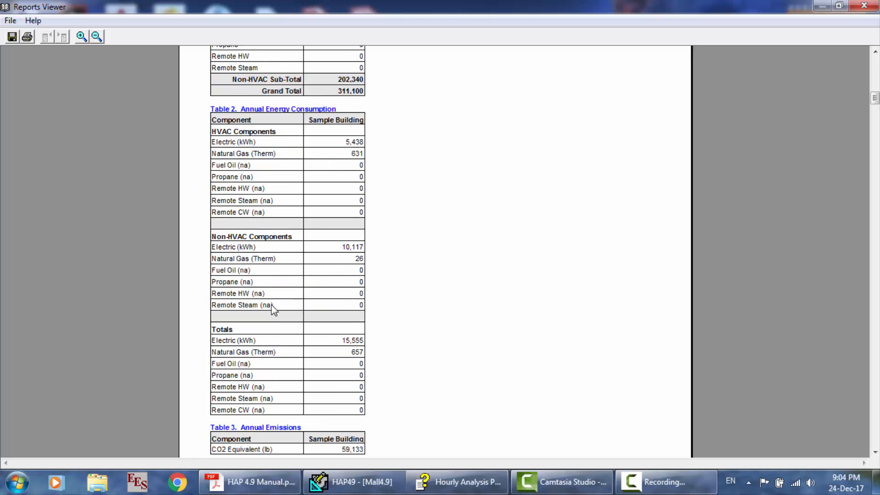
{"action": "scroll", "coordinate": [386, 330], "scroll_direction": "down", "scroll_amount": 3}
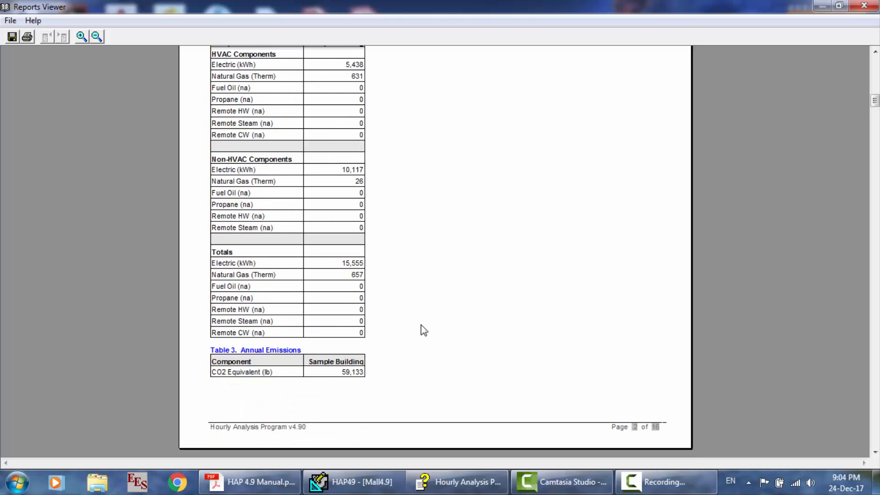
{"action": "scroll", "coordinate": [422, 329], "scroll_direction": "down", "scroll_amount": 3}
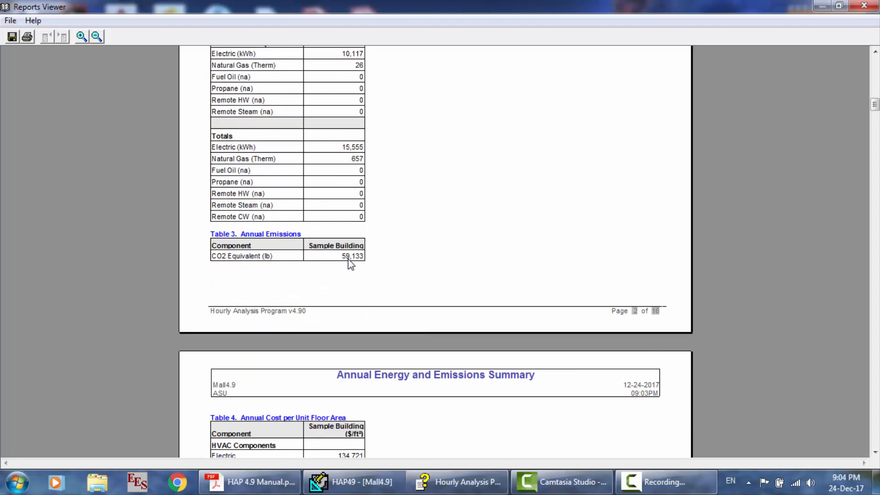
Step: Recheck the first Annual Energy and Emissions Summary page, then read its cost per unit floor area and cost percentage tables
{"action": "scroll", "coordinate": [351, 259], "scroll_direction": "up", "scroll_amount": 8}
{"action": "scroll", "coordinate": [351, 263], "scroll_direction": "up", "scroll_amount": 4}
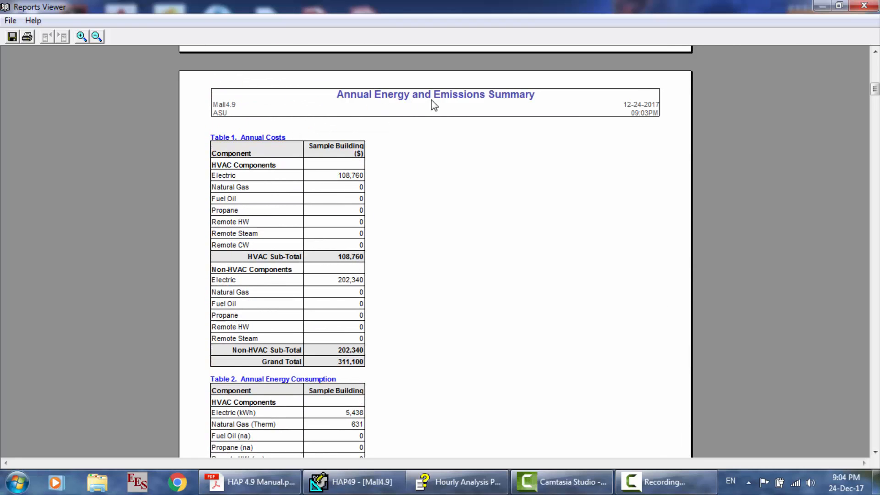
{"action": "scroll", "coordinate": [431, 101], "scroll_direction": "down", "scroll_amount": 5}
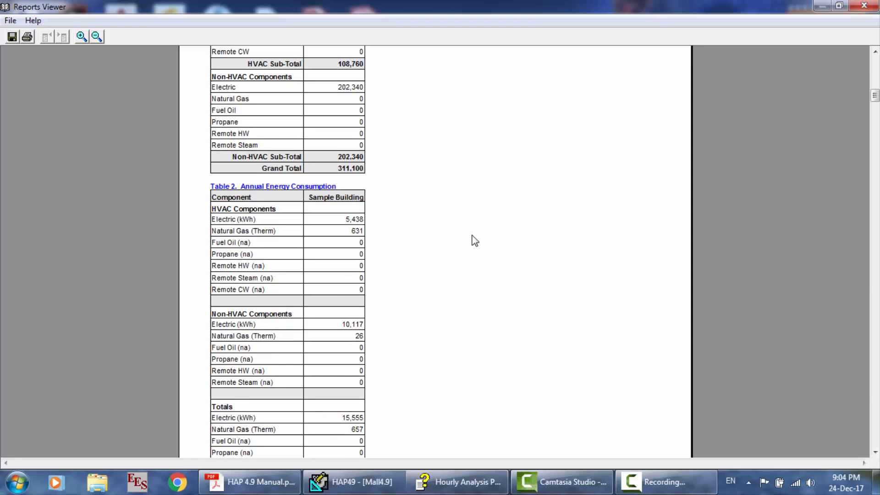
{"action": "scroll", "coordinate": [471, 239], "scroll_direction": "down", "scroll_amount": 4}
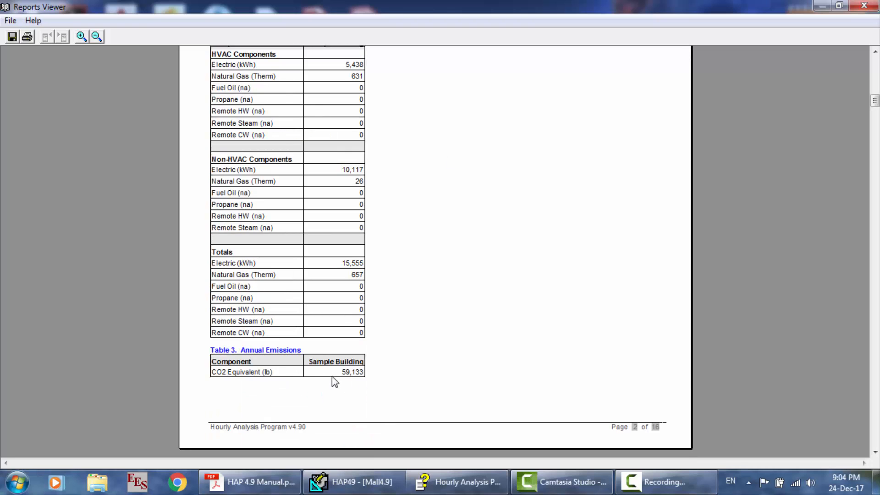
{"action": "scroll", "coordinate": [331, 375], "scroll_direction": "down", "scroll_amount": 9}
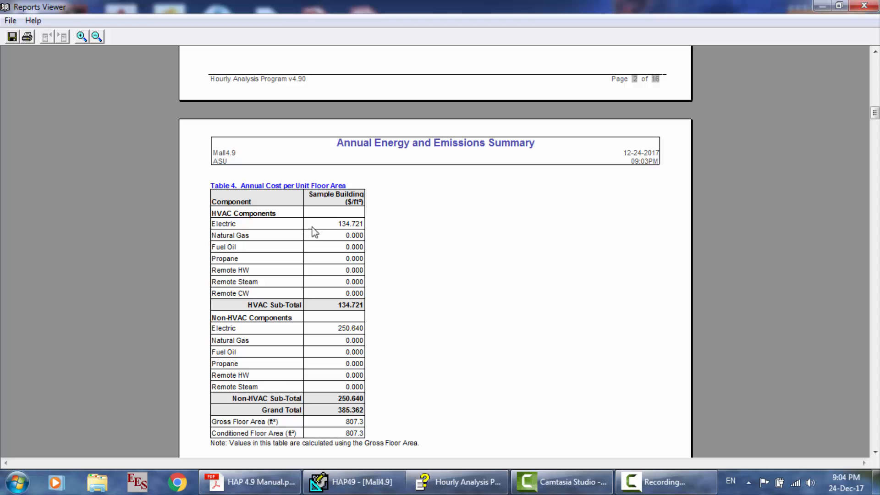
{"action": "scroll", "coordinate": [369, 236], "scroll_direction": "down", "scroll_amount": 4}
{"action": "scroll", "coordinate": [368, 231], "scroll_direction": "down", "scroll_amount": 3}
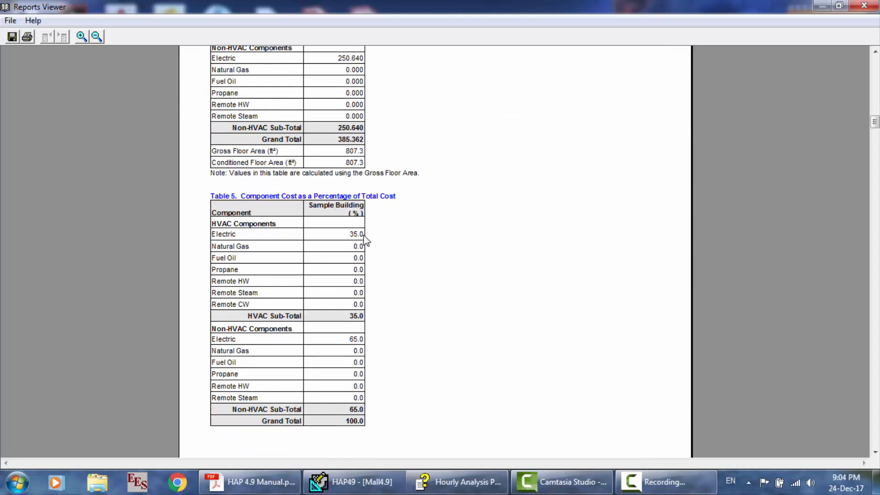
Step: Examine the pie chart and annual costs table in the Annual Component Costs report for Sample Building
{"action": "scroll", "coordinate": [305, 356], "scroll_direction": "down", "scroll_amount": 12}
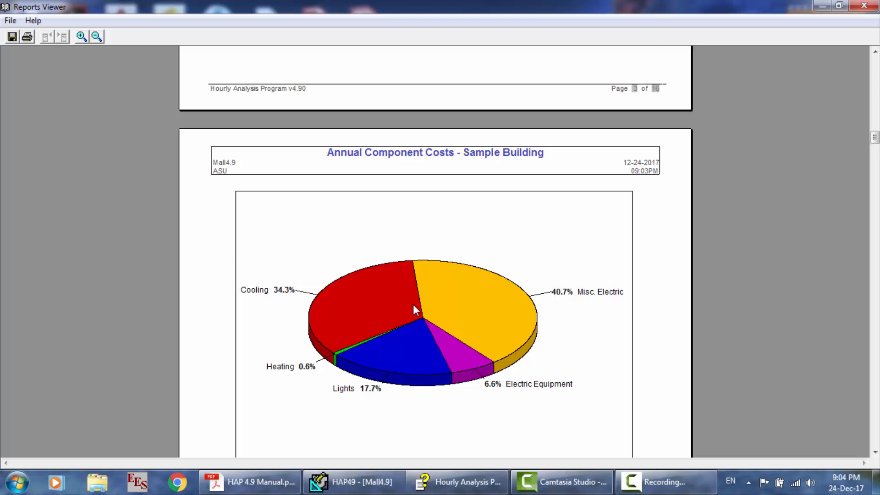
{"action": "scroll", "coordinate": [414, 308], "scroll_direction": "down", "scroll_amount": 3}
{"action": "scroll", "coordinate": [415, 309], "scroll_direction": "down", "scroll_amount": 2}
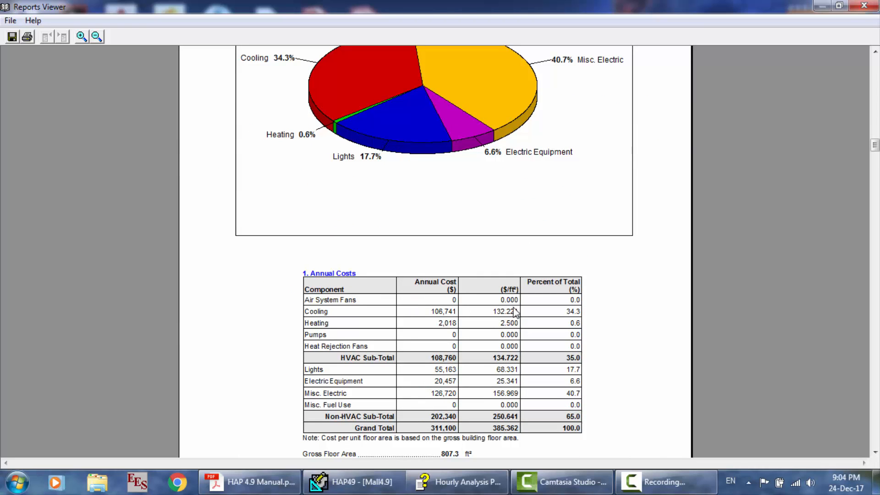
{"action": "scroll", "coordinate": [588, 326], "scroll_direction": "down", "scroll_amount": 1}
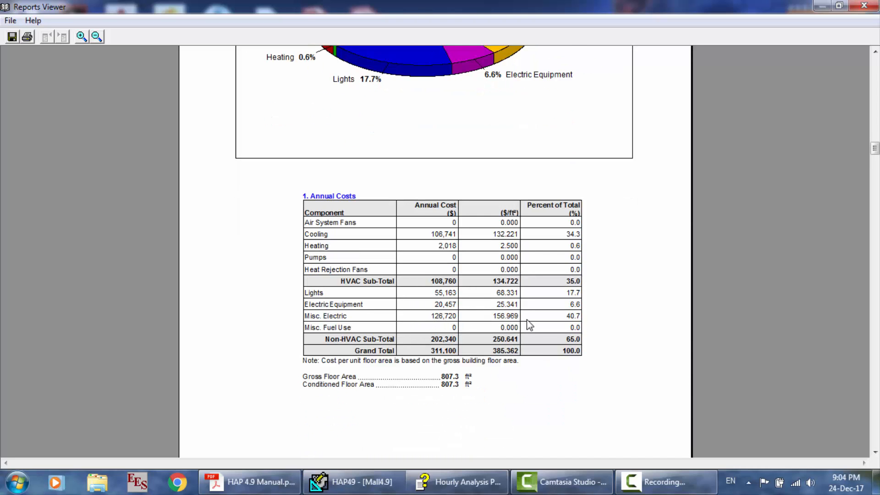
Step: Examine the charts and cost tables of the Annual Energy Costs and Annual HVAC & Non-HVAC Cost Totals reports
{"action": "scroll", "coordinate": [535, 323], "scroll_direction": "down", "scroll_amount": 3}
{"action": "scroll", "coordinate": [535, 322], "scroll_direction": "down", "scroll_amount": 4}
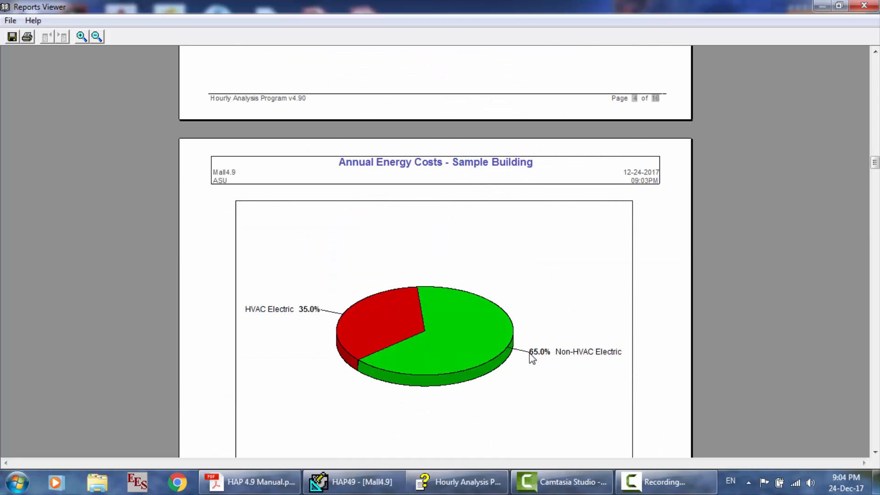
{"action": "scroll", "coordinate": [532, 358], "scroll_direction": "down", "scroll_amount": 4}
{"action": "scroll", "coordinate": [531, 359], "scroll_direction": "down", "scroll_amount": 1}
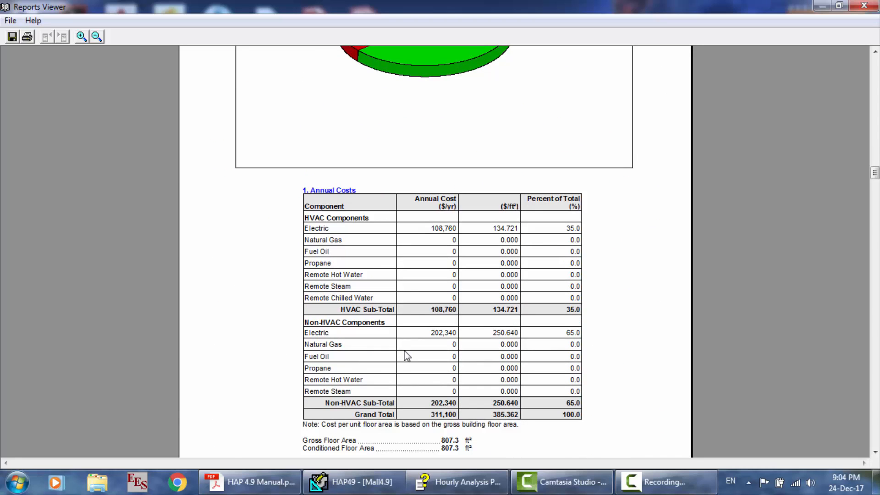
{"action": "scroll", "coordinate": [405, 355], "scroll_direction": "down", "scroll_amount": 5}
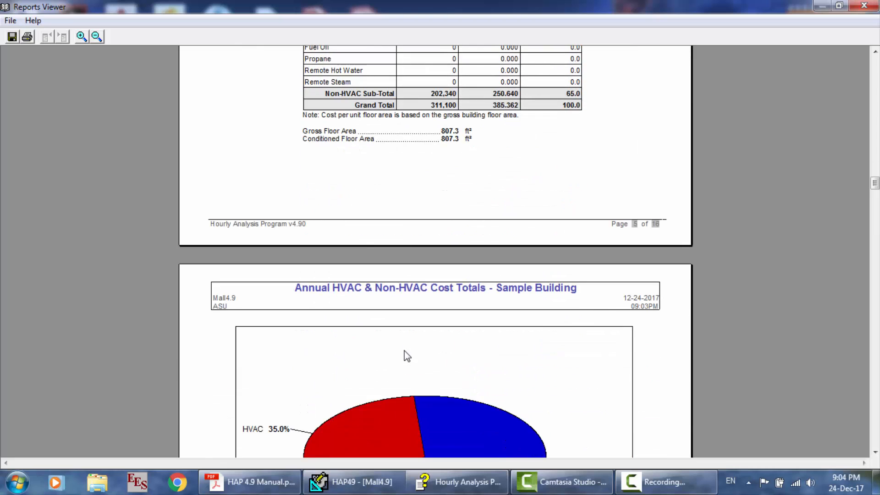
{"action": "scroll", "coordinate": [406, 355], "scroll_direction": "down", "scroll_amount": 2}
{"action": "scroll", "coordinate": [521, 356], "scroll_direction": "down", "scroll_amount": 5}
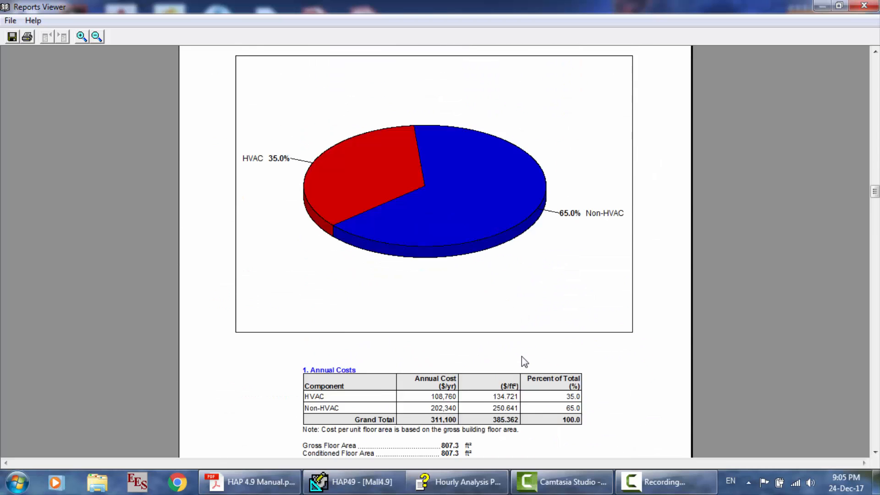
Step: Read the Energy Budget by System Component report and its notes, then continue to the Energy Budget by Energy Source report
{"action": "scroll", "coordinate": [404, 257], "scroll_direction": "down", "scroll_amount": 9}
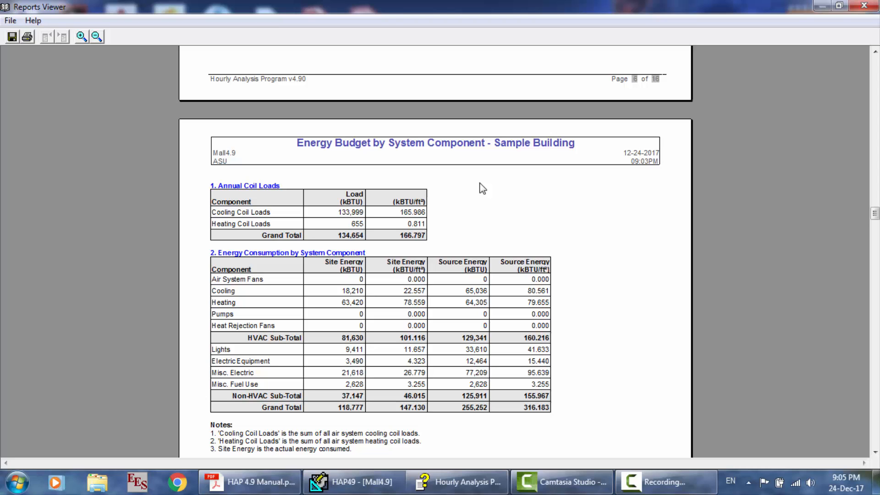
{"action": "scroll", "coordinate": [483, 188], "scroll_direction": "down", "scroll_amount": 5}
{"action": "scroll", "coordinate": [483, 188], "scroll_direction": "down", "scroll_amount": 5}
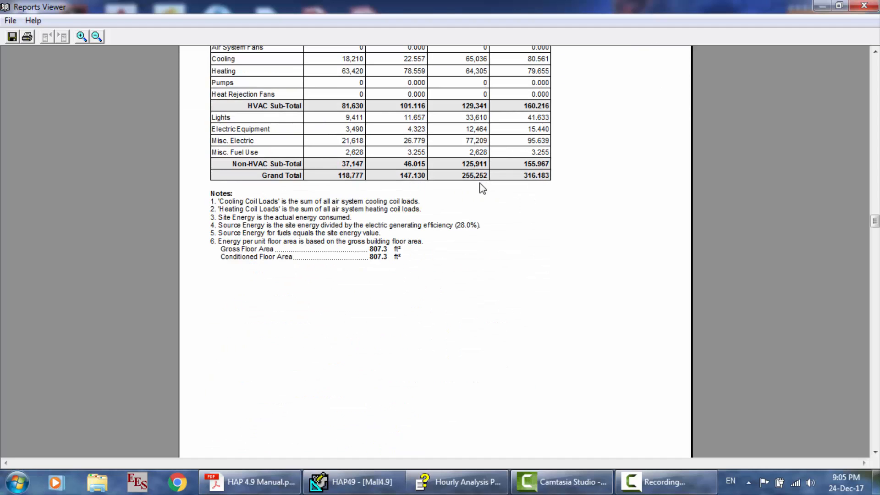
{"action": "scroll", "coordinate": [482, 188], "scroll_direction": "down", "scroll_amount": 20}
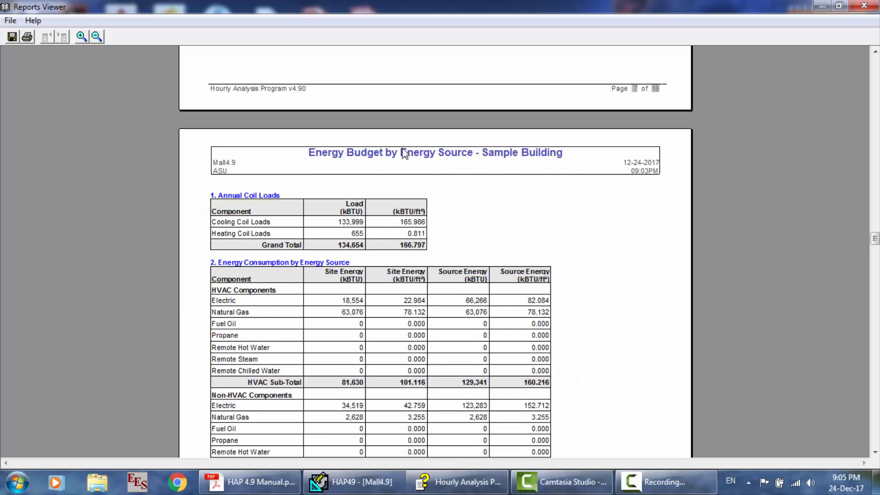
Step: Switch to the HAP help and read the Building Simulation Reports dialog overview, including its LEED report and command button sections
{"action": "key", "text": "alt+Tab"}
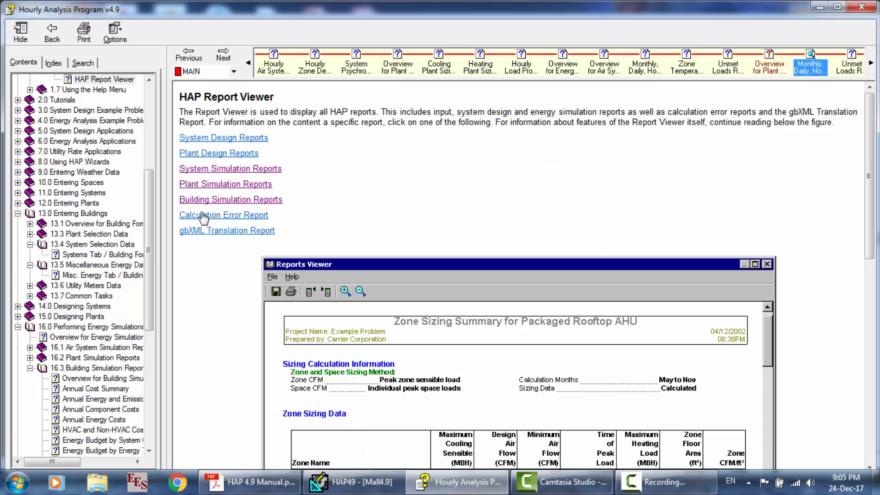
{"action": "left_click", "coordinate": [202, 202]}
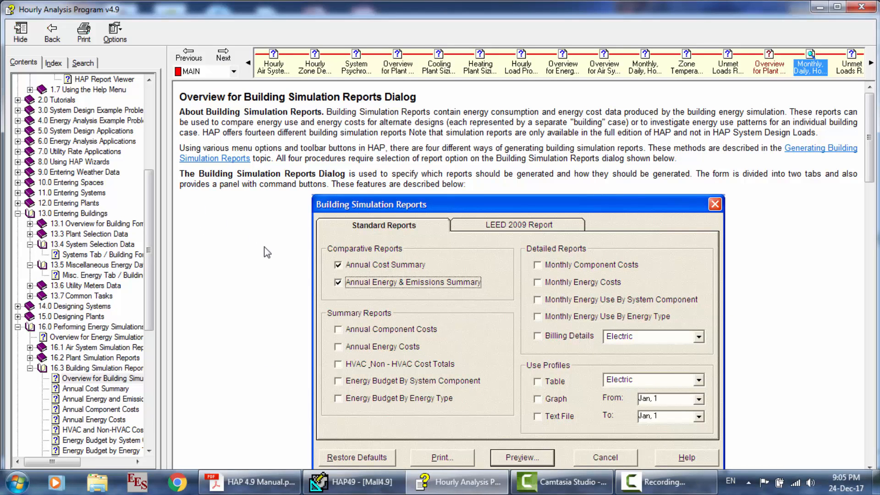
{"action": "scroll", "coordinate": [264, 247], "scroll_direction": "down", "scroll_amount": 15}
{"action": "scroll", "coordinate": [264, 247], "scroll_direction": "down", "scroll_amount": 5}
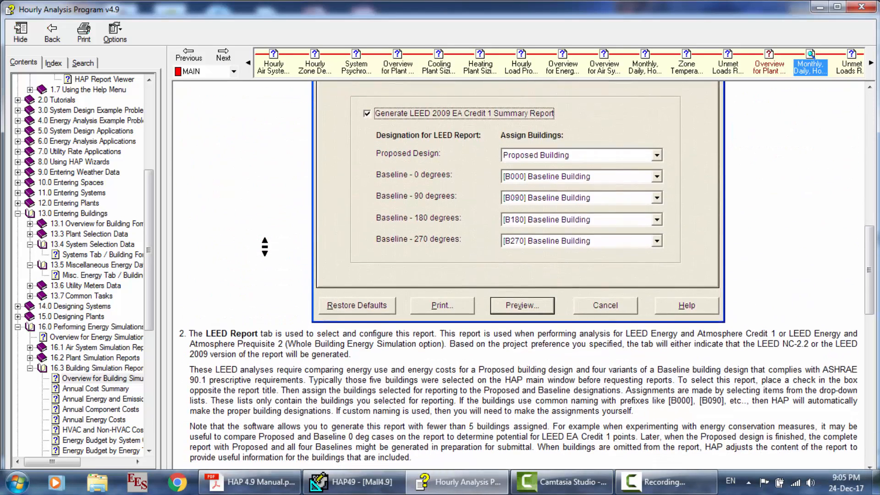
{"action": "scroll", "coordinate": [236, 223], "scroll_direction": "down", "scroll_amount": 3}
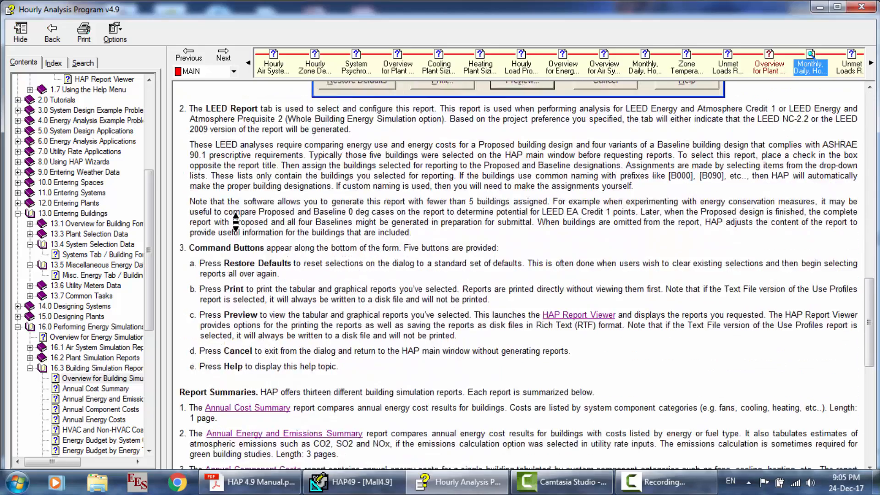
{"action": "scroll", "coordinate": [234, 222], "scroll_direction": "up", "scroll_amount": 10}
{"action": "middle_click", "coordinate": [215, 203]}
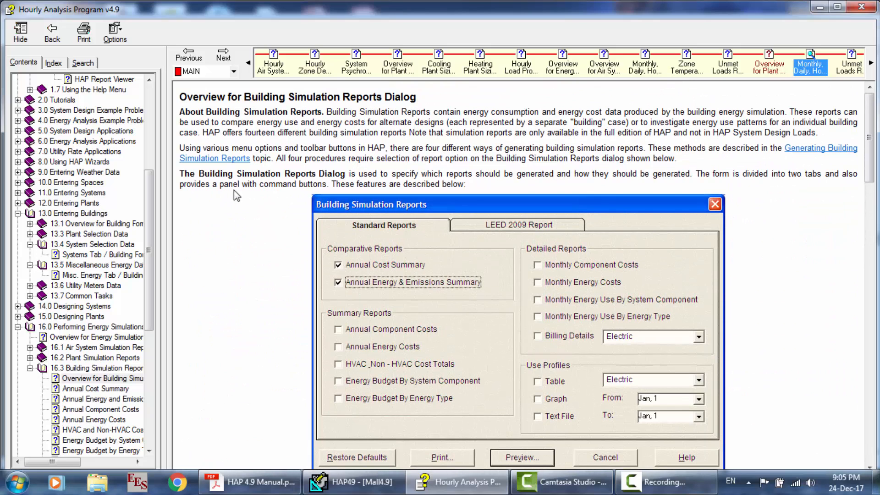
Step: Read the help topic on generating building simulation reports and return to the Building Simulation Reports dialog overview
{"action": "left_click", "coordinate": [833, 155]}
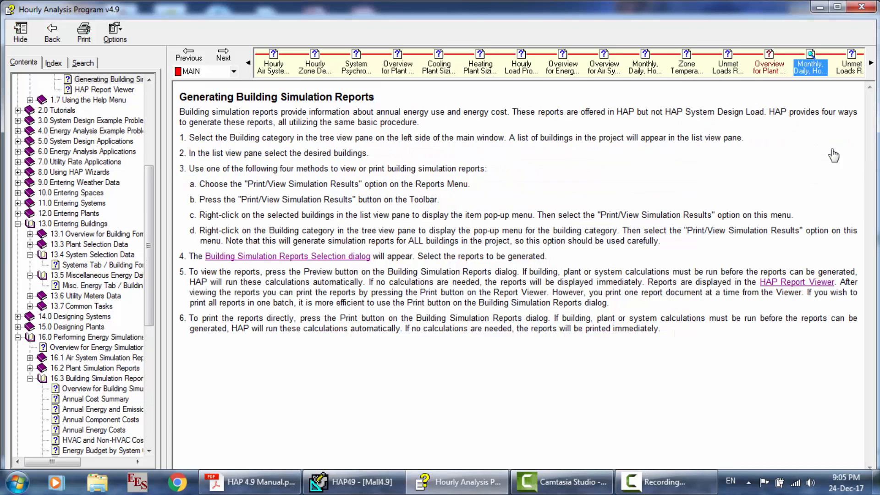
{"action": "middle_click", "coordinate": [266, 257]}
{"action": "left_click", "coordinate": [266, 256]}
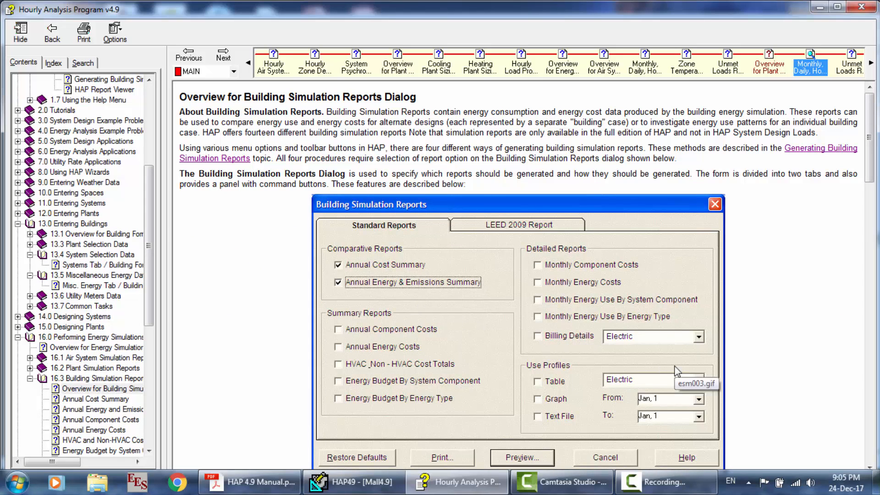
{"action": "left_click", "coordinate": [664, 482]}
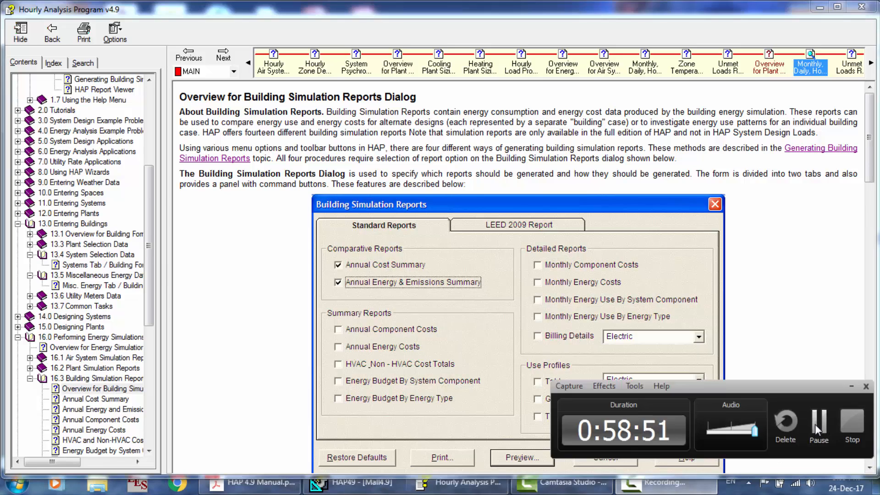
{"action": "left_click", "coordinate": [817, 423]}
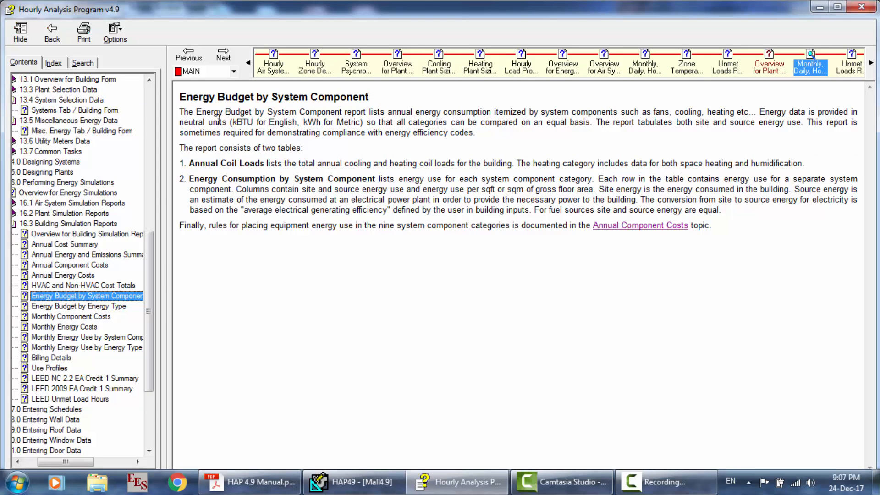
Step: Read the help topics on energy budgets by system component and energy type, and on monthly component and energy costs
{"action": "left_click_drag", "start_coordinate": [302, 112], "coordinate": [457, 131]}
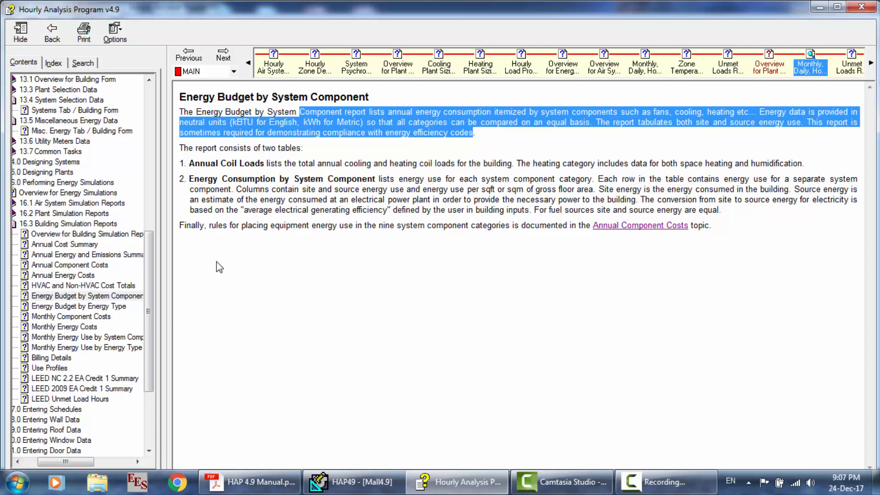
{"action": "left_click", "coordinate": [53, 307]}
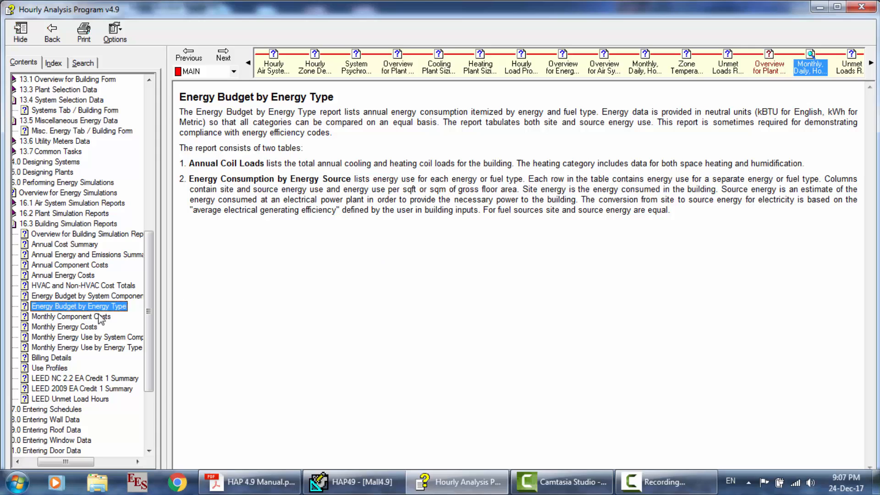
{"action": "left_click", "coordinate": [64, 316]}
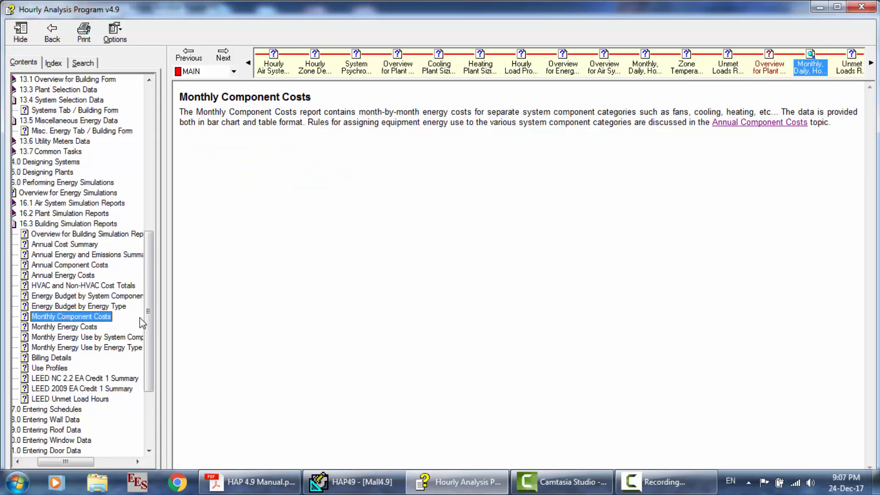
{"action": "left_click", "coordinate": [49, 327]}
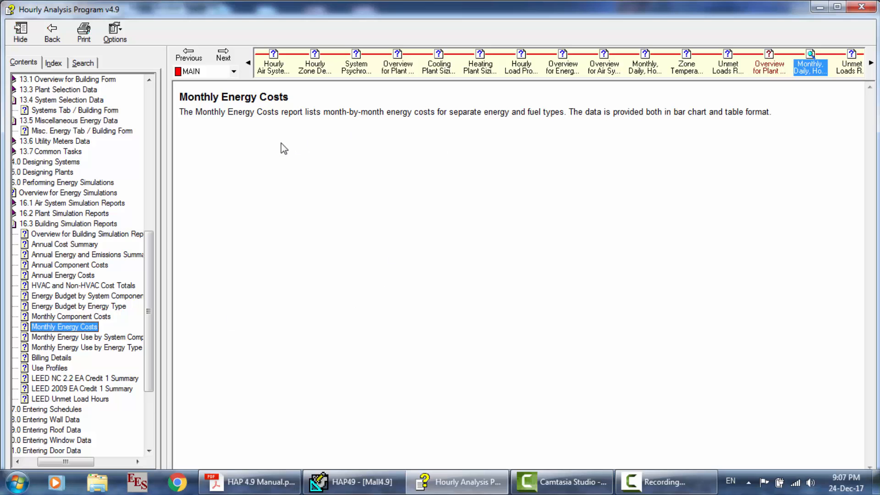
Step: Switch to the Reports Viewer and examine the coil loads and energy consumption in the Energy Budget by Energy Source report
{"action": "mouse_move", "coordinate": [366, 492]}
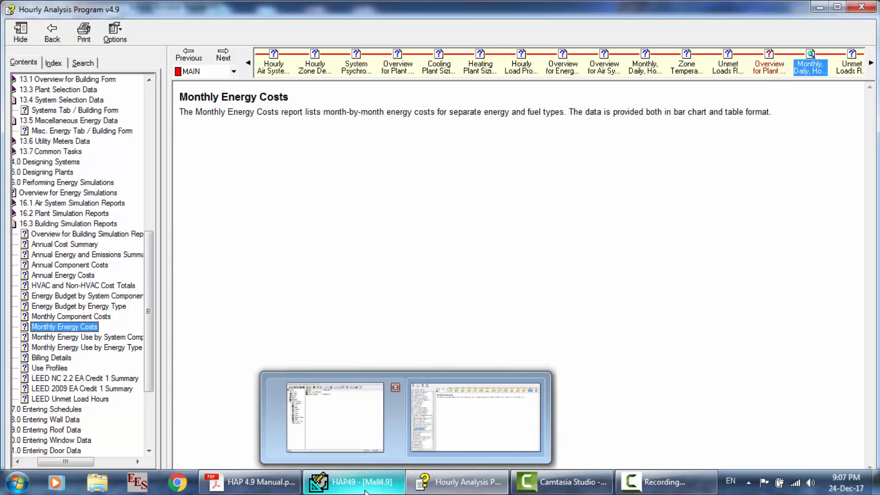
{"action": "left_click", "coordinate": [335, 417]}
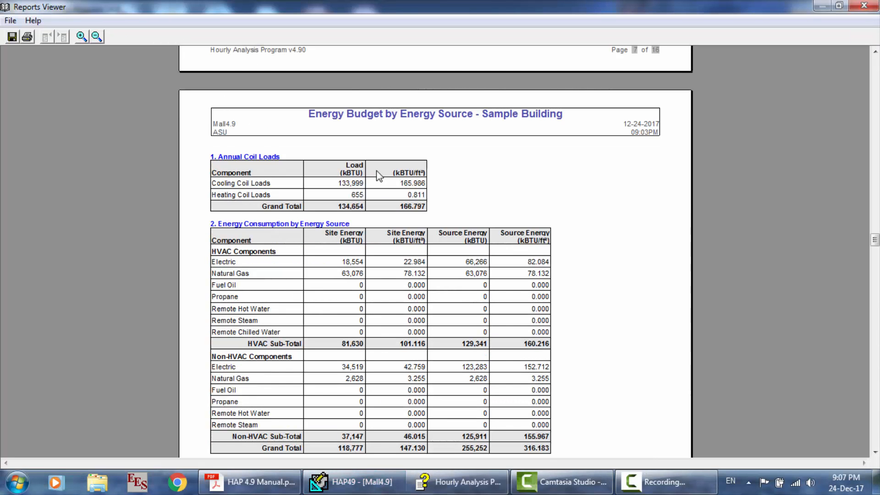
{"action": "scroll", "coordinate": [504, 164], "scroll_direction": "down", "scroll_amount": 3}
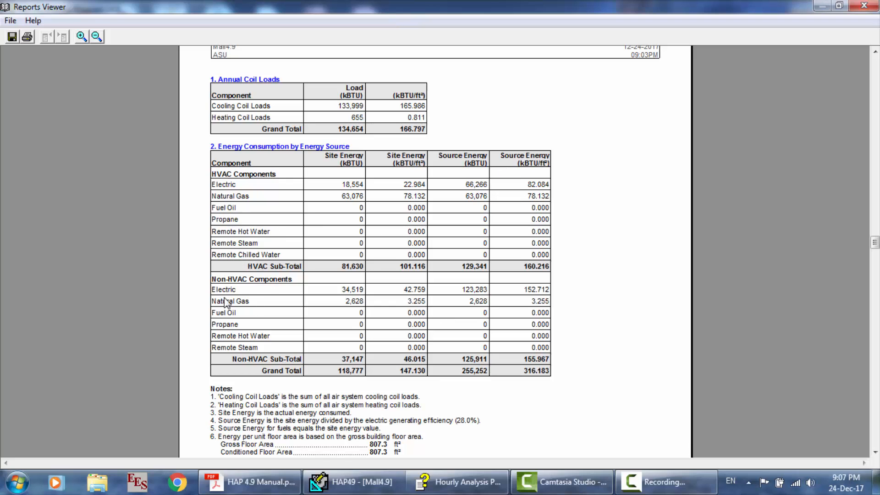
{"action": "scroll", "coordinate": [261, 317], "scroll_direction": "down", "scroll_amount": 1}
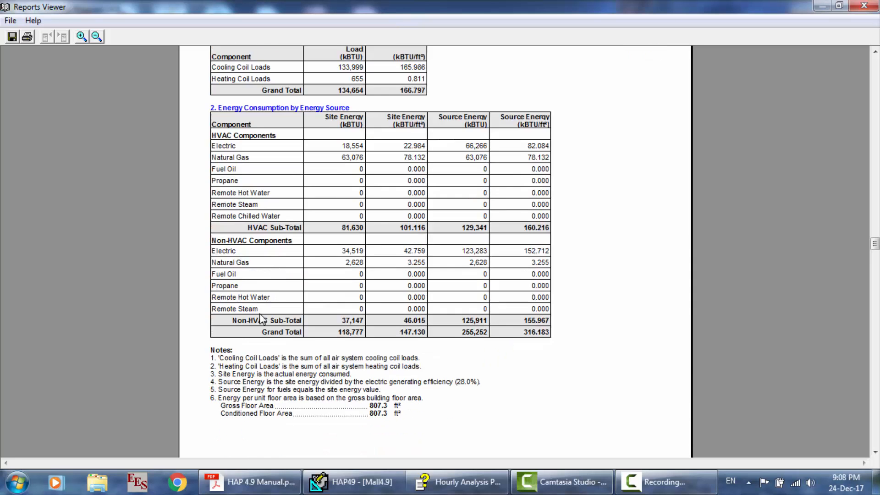
Step: Examine the Monthly Component Costs report, including its cost chart and the HVAC and non-HVAC component tables
{"action": "scroll", "coordinate": [291, 290], "scroll_direction": "down", "scroll_amount": 5}
{"action": "scroll", "coordinate": [310, 202], "scroll_direction": "down", "scroll_amount": 10}
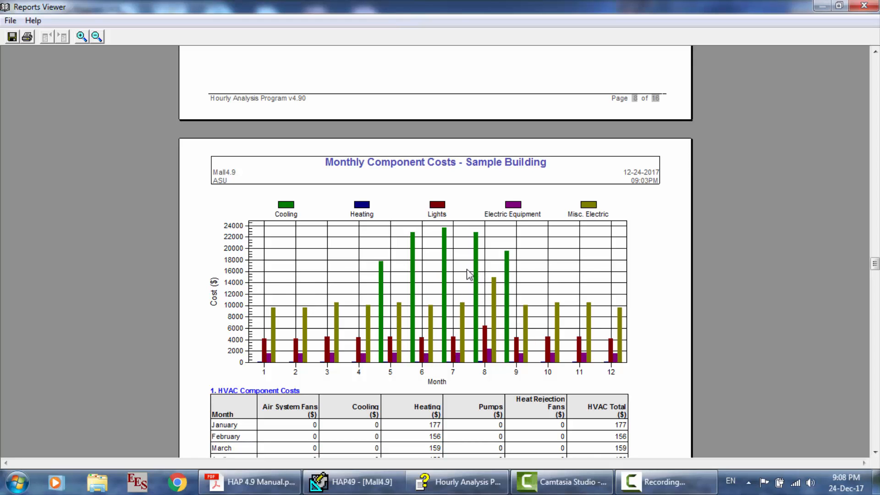
{"action": "scroll", "coordinate": [468, 274], "scroll_direction": "down", "scroll_amount": 1}
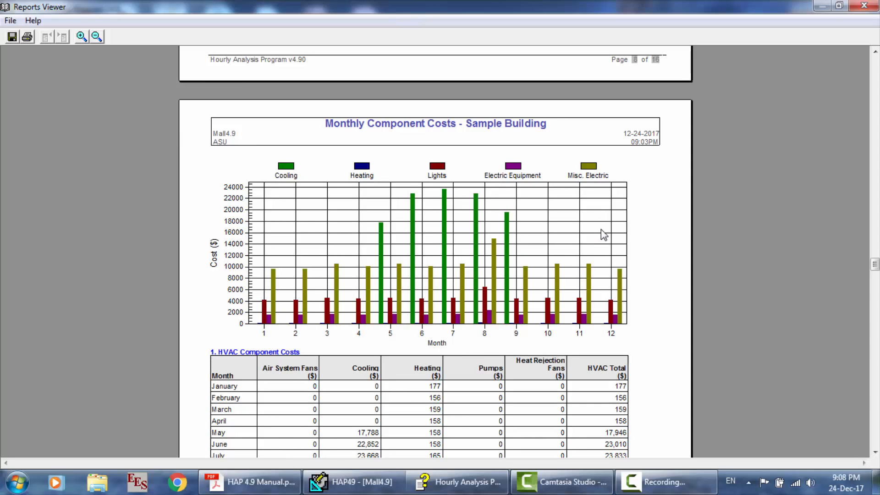
{"action": "scroll", "coordinate": [700, 263], "scroll_direction": "down", "scroll_amount": 4}
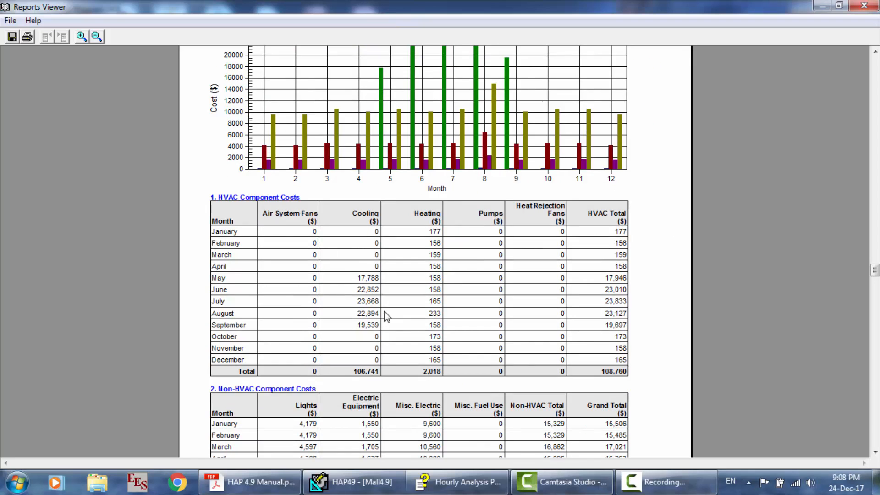
{"action": "scroll", "coordinate": [386, 316], "scroll_direction": "down", "scroll_amount": 3}
{"action": "scroll", "coordinate": [386, 316], "scroll_direction": "down", "scroll_amount": 3}
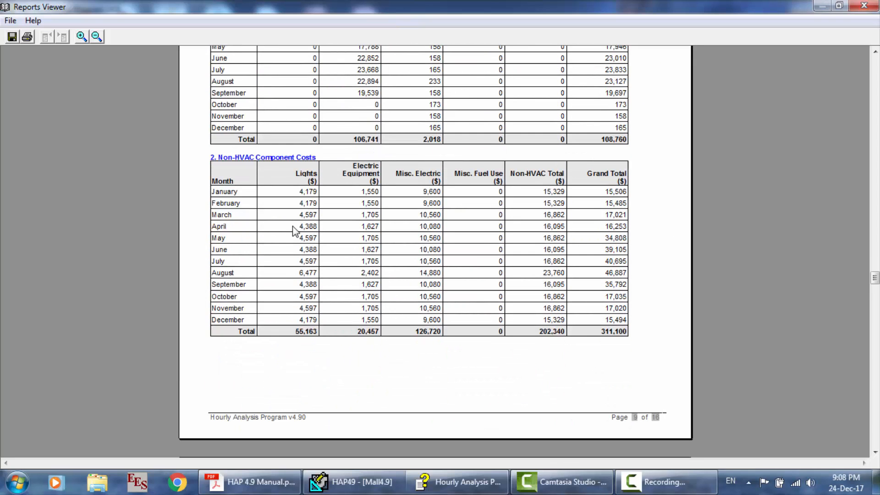
{"action": "scroll", "coordinate": [436, 249], "scroll_direction": "down", "scroll_amount": 1}
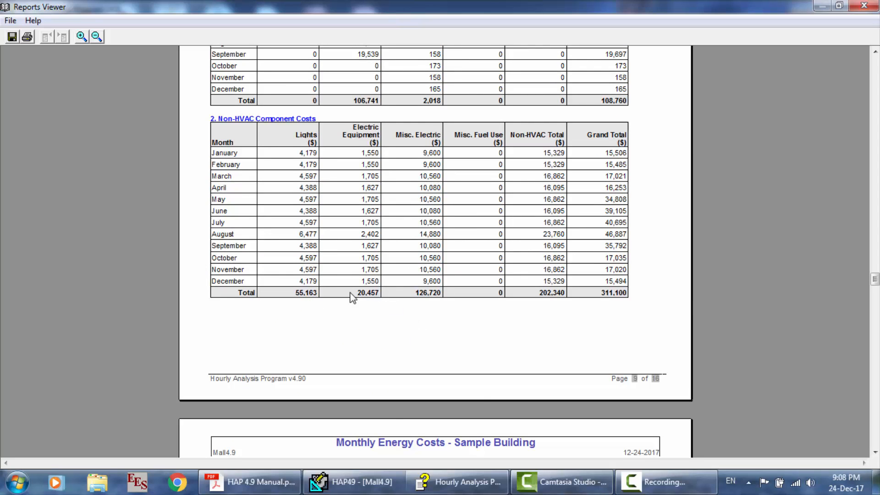
Step: Review the Monthly Energy Costs report and the monthly energy use reports by component and by energy type
{"action": "scroll", "coordinate": [351, 297], "scroll_direction": "down", "scroll_amount": 10}
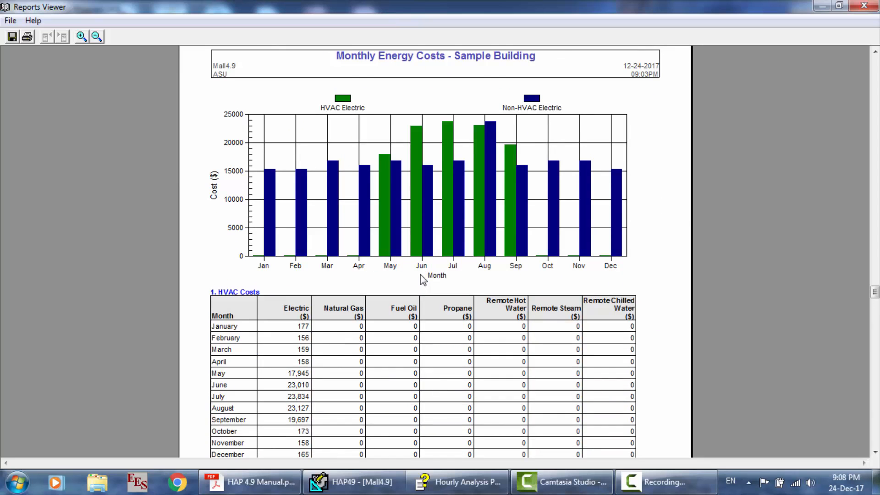
{"action": "scroll", "coordinate": [420, 273], "scroll_direction": "down", "scroll_amount": 17}
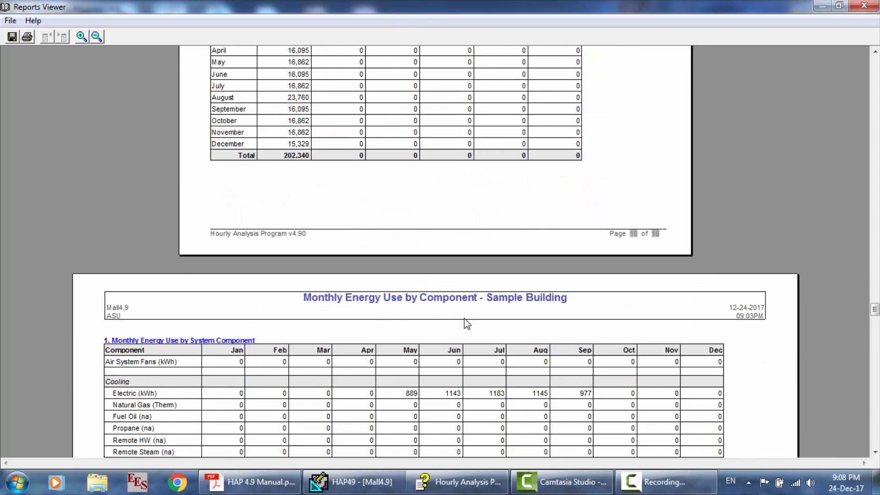
{"action": "scroll", "coordinate": [466, 324], "scroll_direction": "down", "scroll_amount": 6}
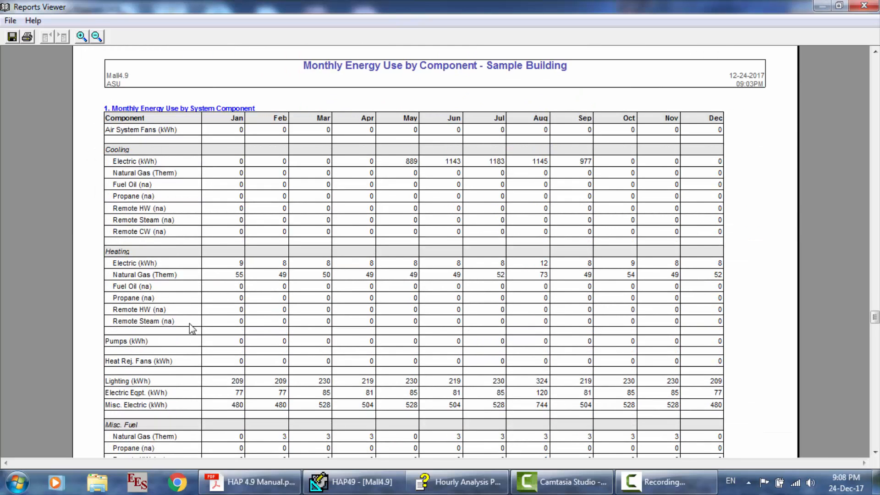
{"action": "scroll", "coordinate": [191, 328], "scroll_direction": "down", "scroll_amount": 8}
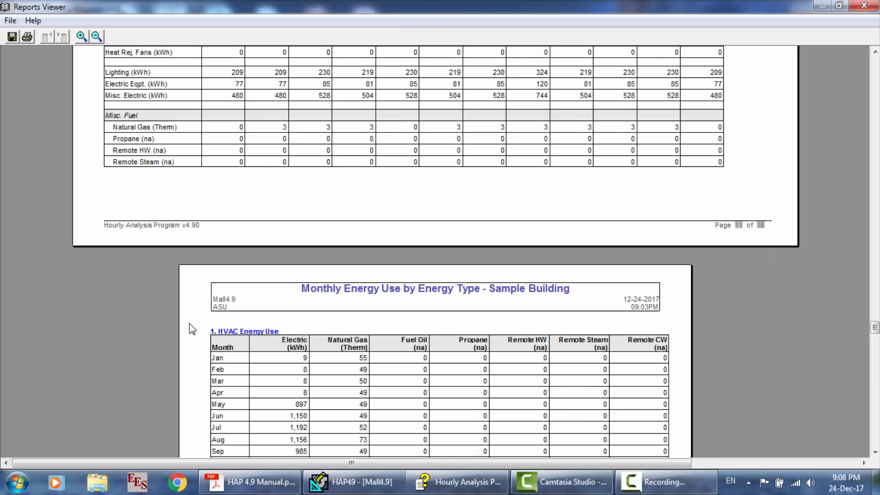
{"action": "scroll", "coordinate": [191, 328], "scroll_direction": "down", "scroll_amount": 3}
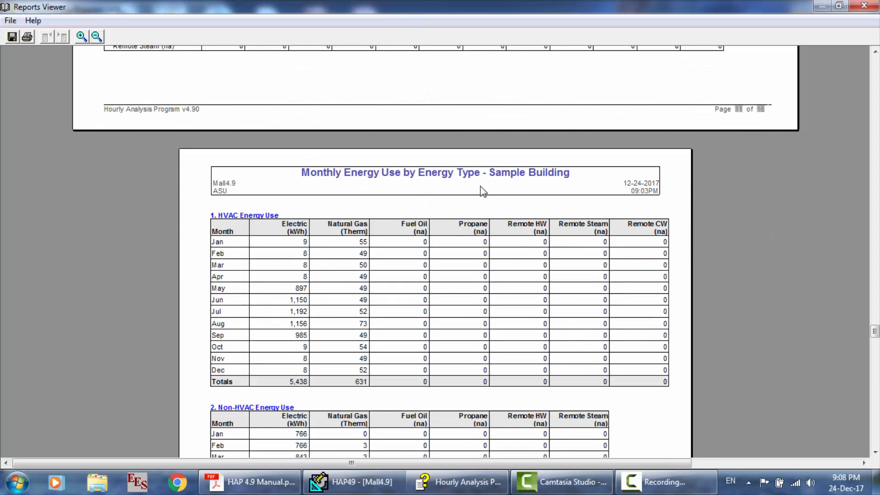
Step: Examine the electric Billing Details report, covering component charges, totals, billing demands, maximum demands and times of maximum demand
{"action": "scroll", "coordinate": [340, 275], "scroll_direction": "down", "scroll_amount": 5}
{"action": "scroll", "coordinate": [339, 274], "scroll_direction": "down", "scroll_amount": 5}
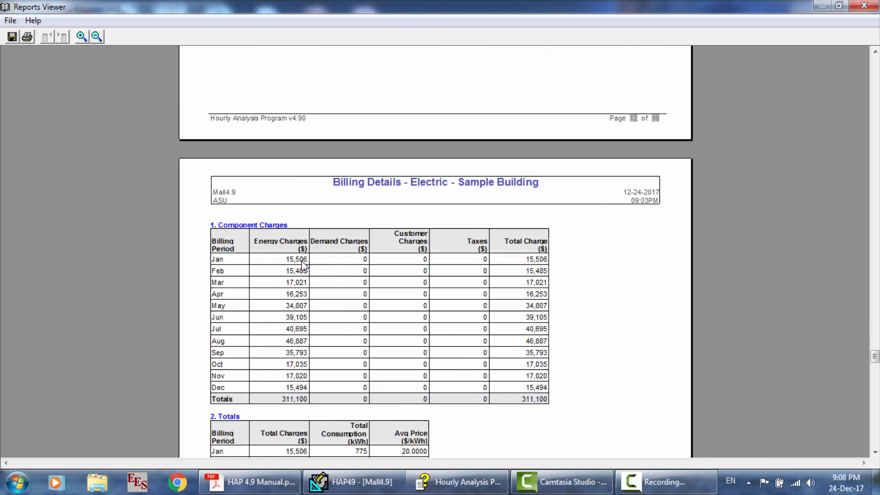
{"action": "scroll", "coordinate": [472, 296], "scroll_direction": "down", "scroll_amount": 3}
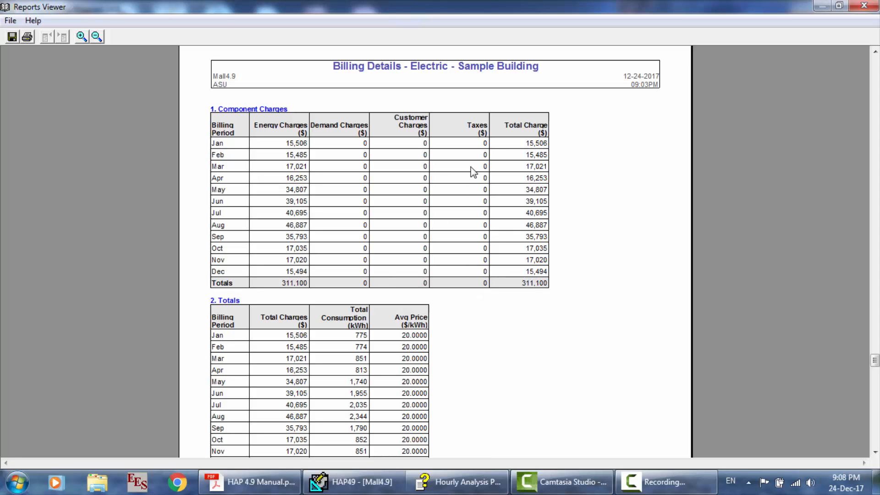
{"action": "scroll", "coordinate": [536, 175], "scroll_direction": "down", "scroll_amount": 12}
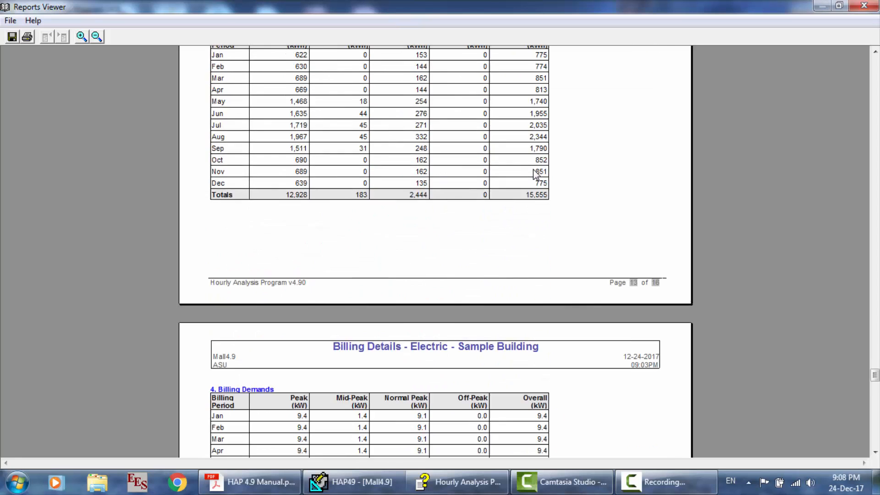
{"action": "scroll", "coordinate": [534, 170], "scroll_direction": "down", "scroll_amount": 3}
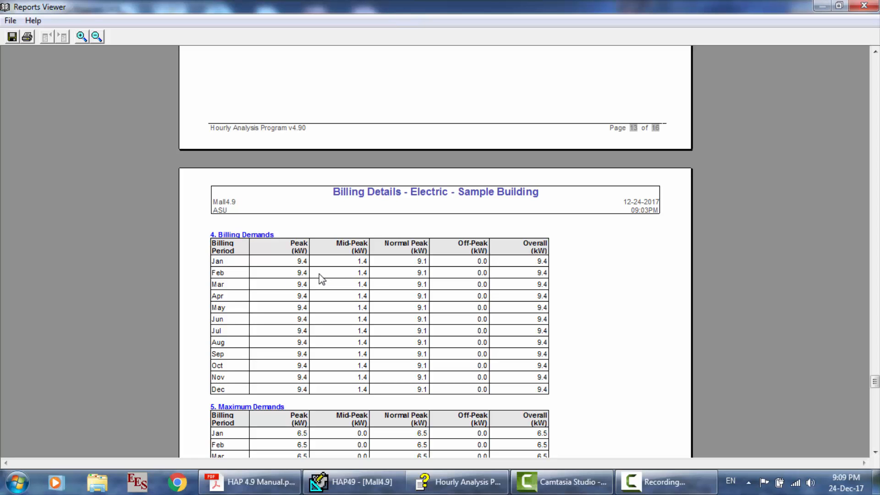
{"action": "scroll", "coordinate": [319, 273], "scroll_direction": "down", "scroll_amount": 3}
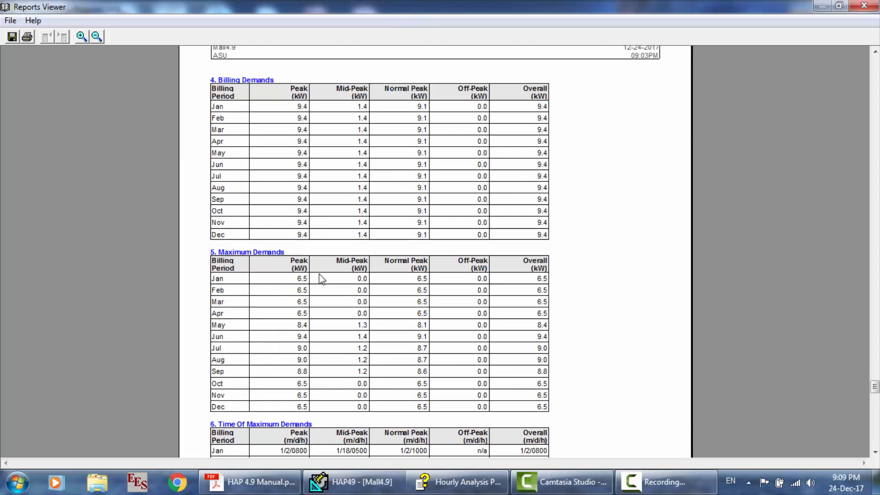
{"action": "scroll", "coordinate": [287, 274], "scroll_direction": "down", "scroll_amount": 3}
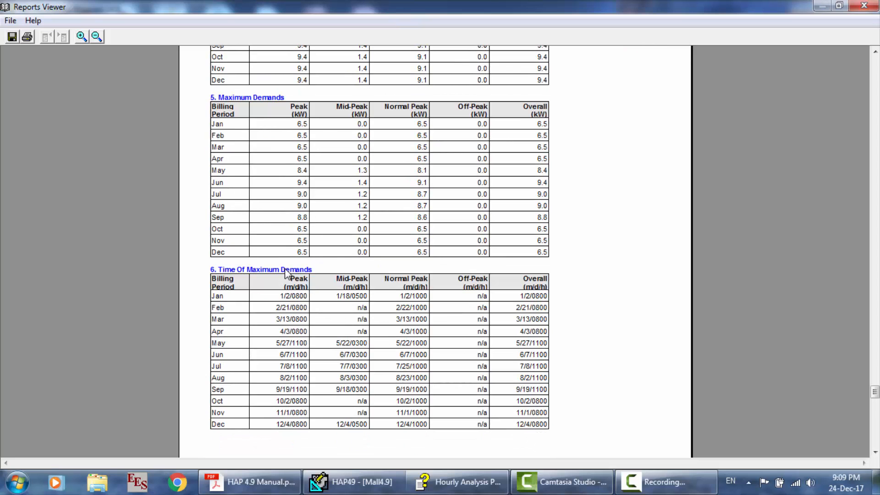
{"action": "scroll", "coordinate": [264, 279], "scroll_direction": "down", "scroll_amount": 9}
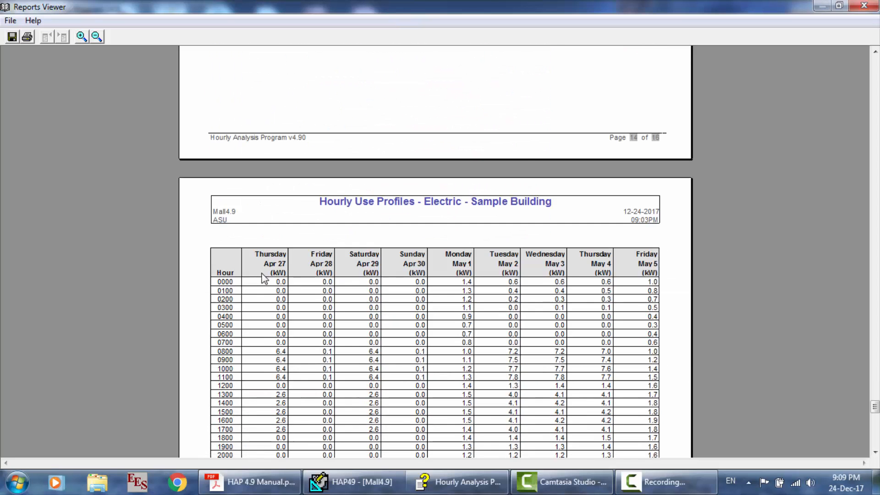
{"action": "scroll", "coordinate": [265, 279], "scroll_direction": "up", "scroll_amount": 6}
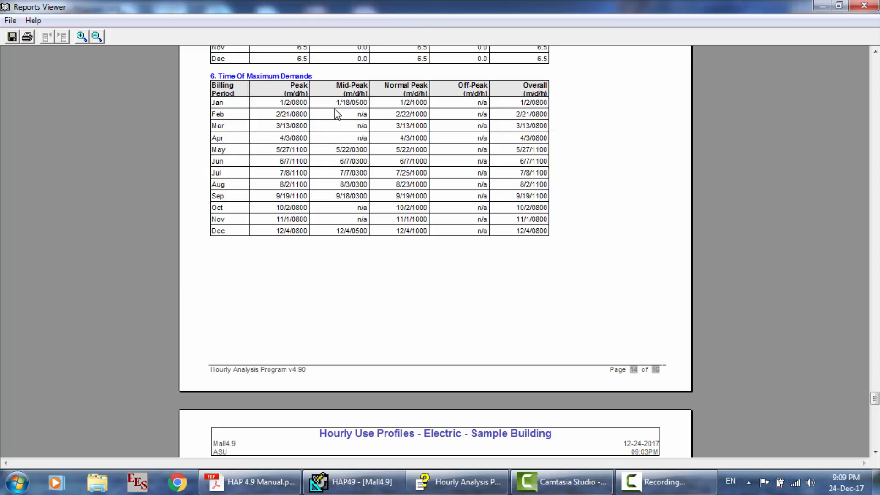
Step: Examine the electric Hourly Use Profiles table and the Use Profiles graph for April 27 through May 5
{"action": "scroll", "coordinate": [336, 113], "scroll_direction": "down", "scroll_amount": 8}
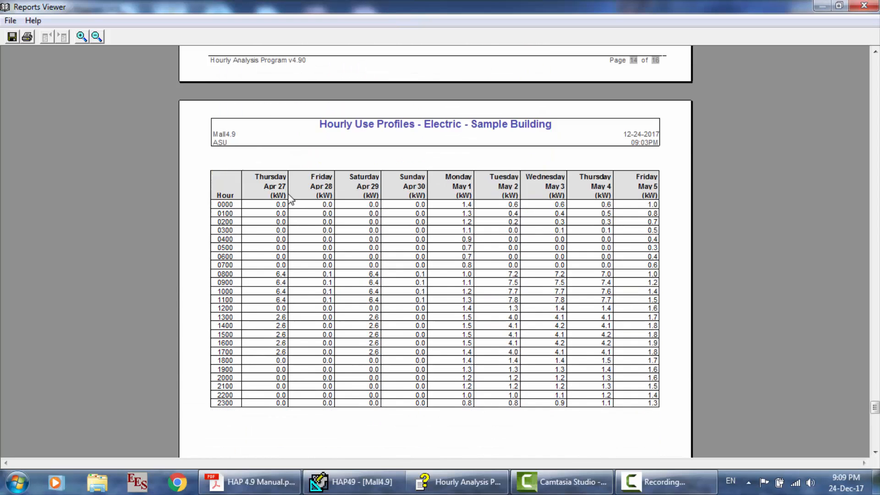
{"action": "scroll", "coordinate": [289, 200], "scroll_direction": "down", "scroll_amount": 1}
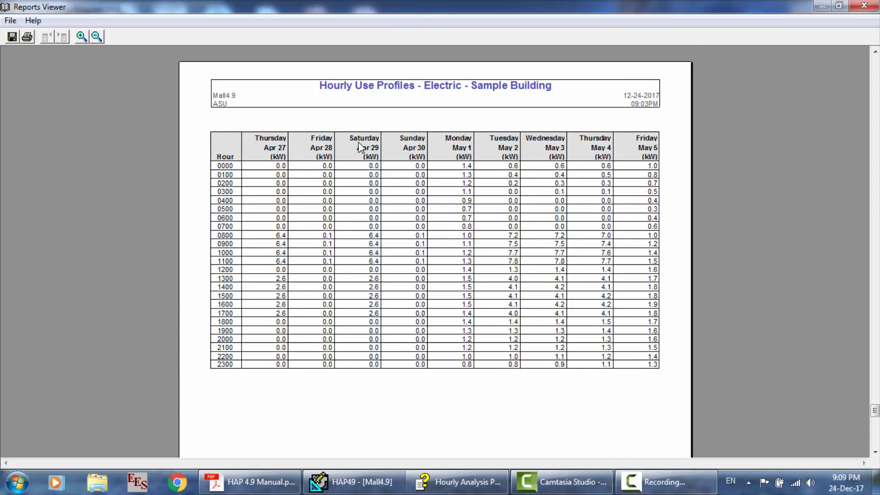
{"action": "scroll", "coordinate": [594, 155], "scroll_direction": "down", "scroll_amount": 20}
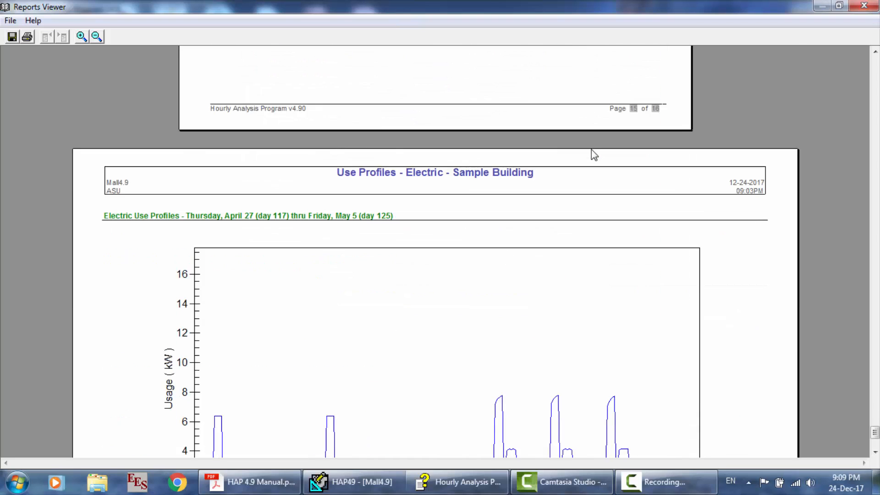
{"action": "scroll", "coordinate": [594, 154], "scroll_direction": "up", "scroll_amount": 1}
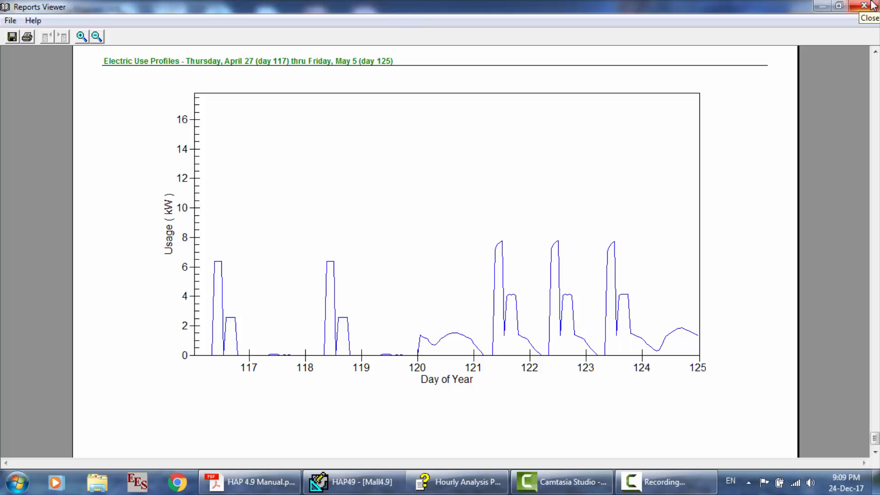
Step: Return to the start of the report and re-examine the Annual Cost Summary tables, focusing on the heating and cooling costs
{"action": "left_click_drag", "start_coordinate": [874, 438], "coordinate": [866, 62]}
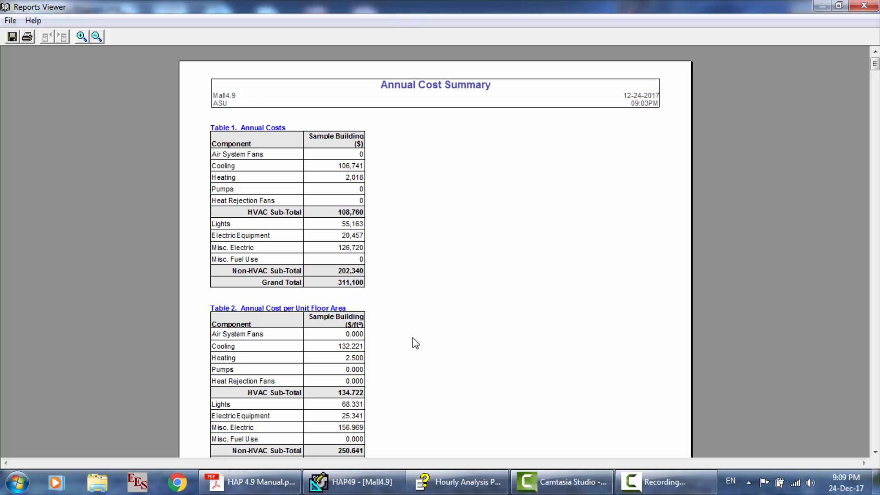
{"action": "scroll", "coordinate": [412, 338], "scroll_direction": "down", "scroll_amount": 6}
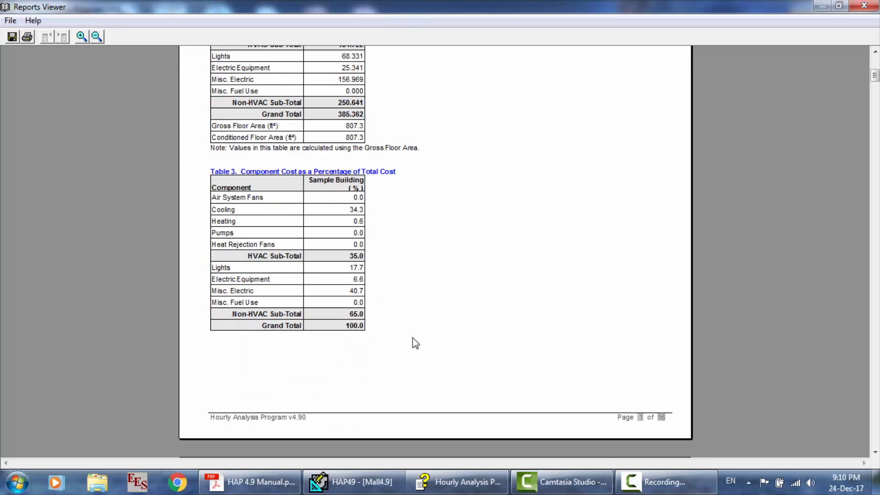
{"action": "scroll", "coordinate": [347, 319], "scroll_direction": "down", "scroll_amount": 3}
{"action": "scroll", "coordinate": [346, 320], "scroll_direction": "down", "scroll_amount": 3}
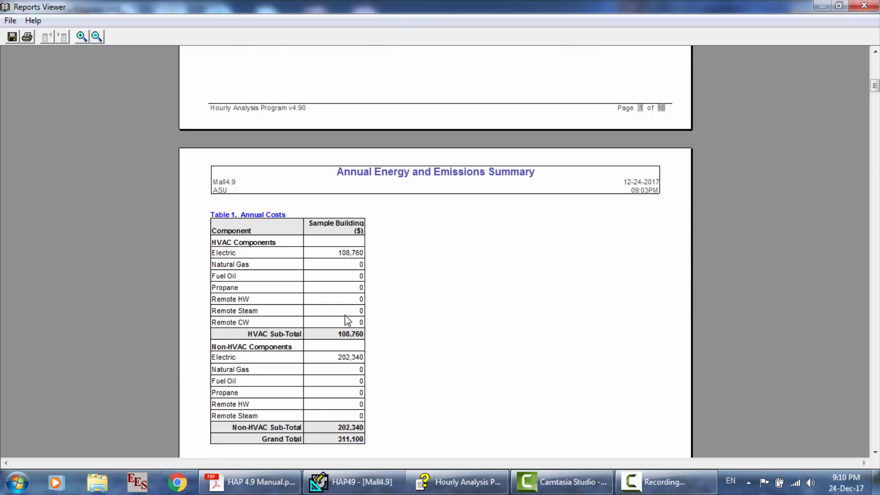
{"action": "scroll", "coordinate": [347, 319], "scroll_direction": "up", "scroll_amount": 8}
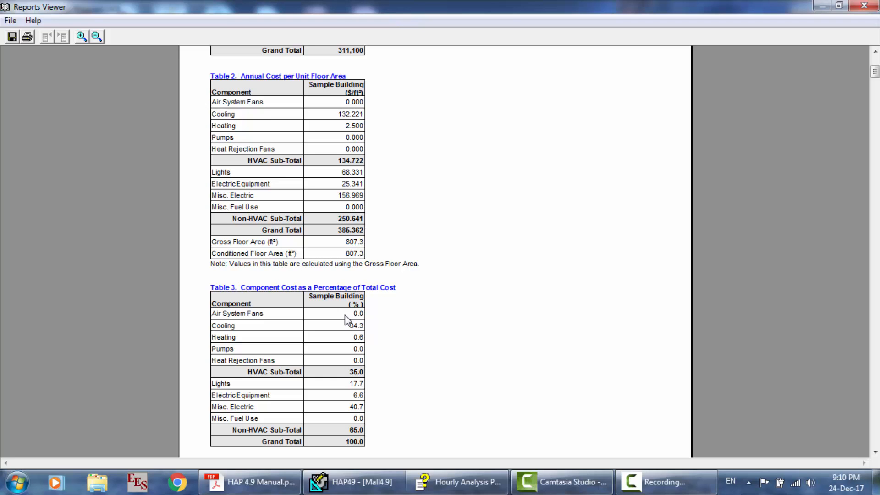
{"action": "scroll", "coordinate": [357, 264], "scroll_direction": "up", "scroll_amount": 3}
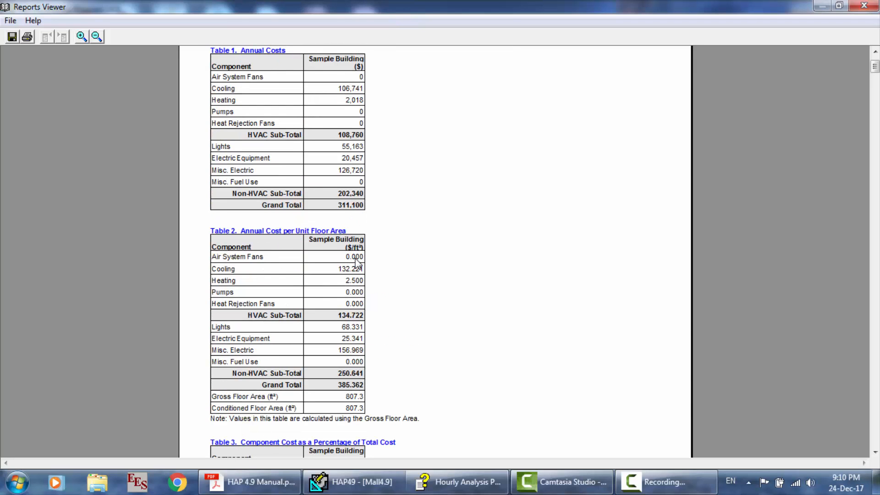
{"action": "scroll", "coordinate": [330, 109], "scroll_direction": "up", "scroll_amount": 2}
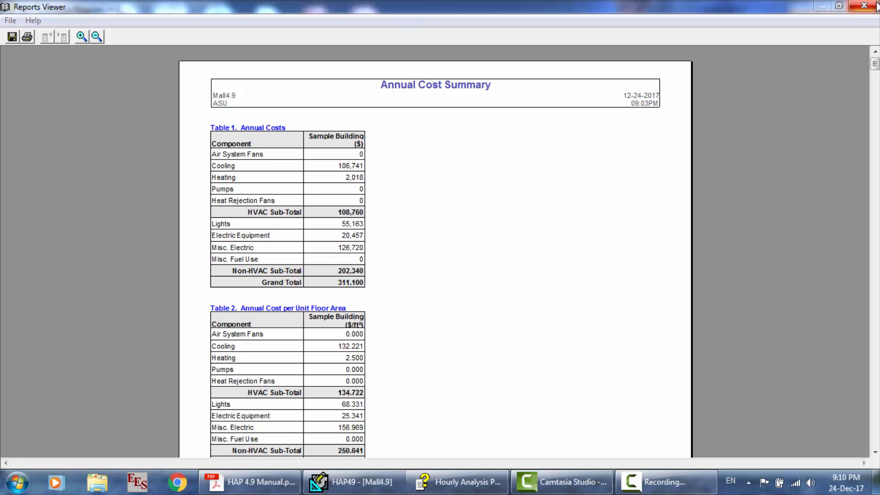
Step: Close the Reports Viewer and check the fuel type and full load data of the boiler named Boiler report
{"action": "left_click", "coordinate": [863, 6]}
{"action": "left_click", "coordinate": [277, 272]}
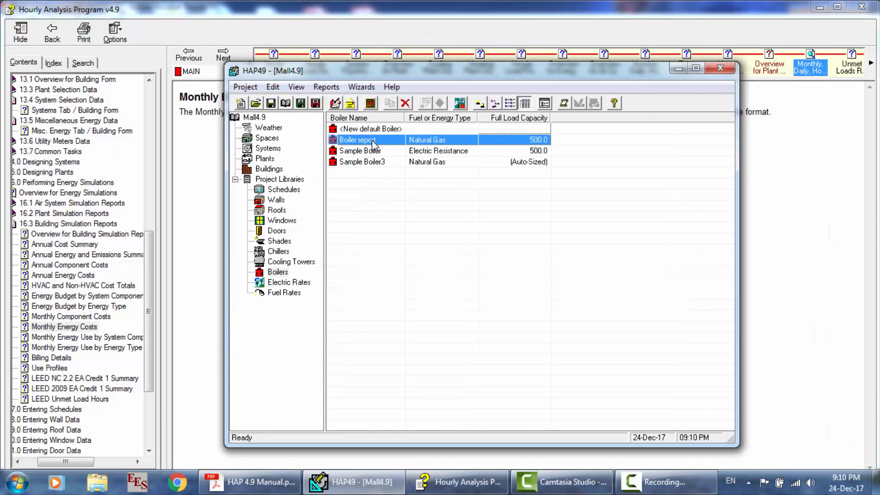
{"action": "double_click", "coordinate": [372, 140]}
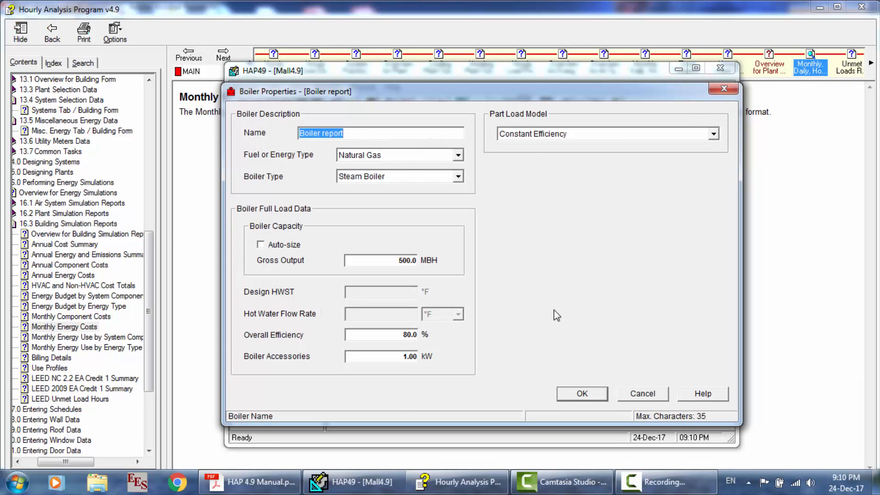
{"action": "left_click", "coordinate": [638, 394]}
Step: Check the central heating source in the system components of air system 001-AHU-01, accepting its properties as they are
{"action": "left_click", "coordinate": [266, 149]}
{"action": "double_click", "coordinate": [395, 143]}
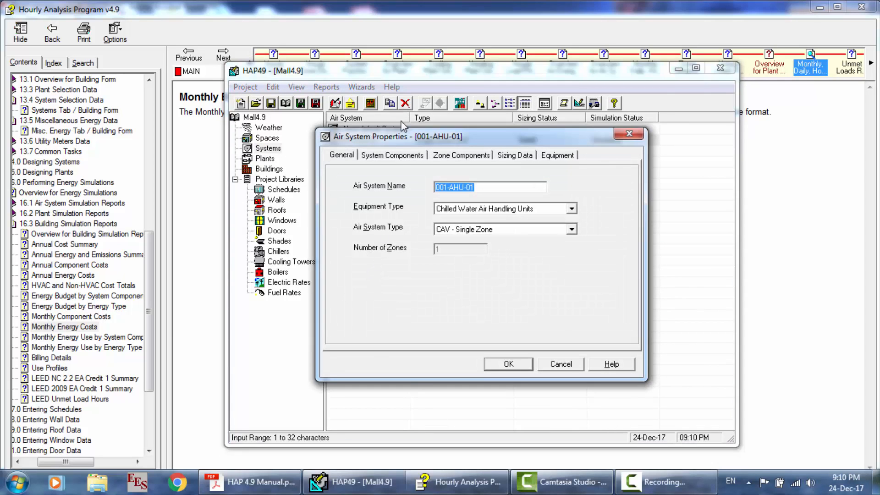
{"action": "left_click", "coordinate": [393, 155]}
{"action": "left_click", "coordinate": [369, 278]}
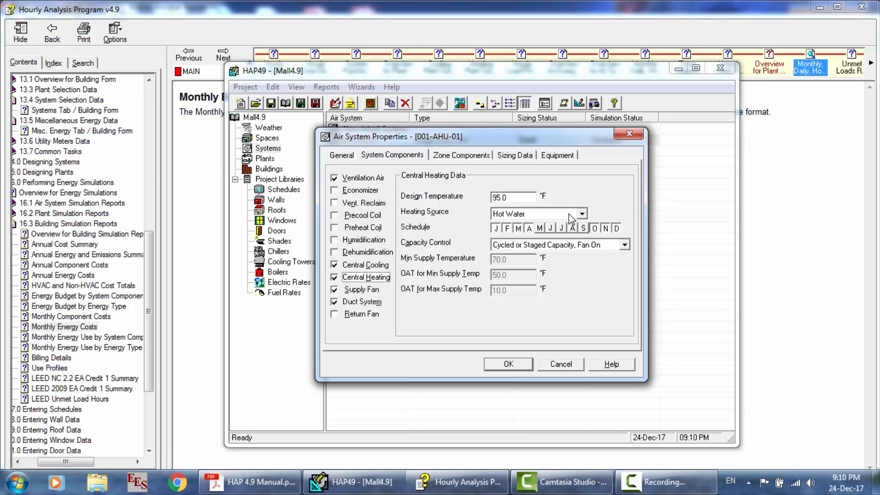
{"action": "left_click", "coordinate": [507, 364]}
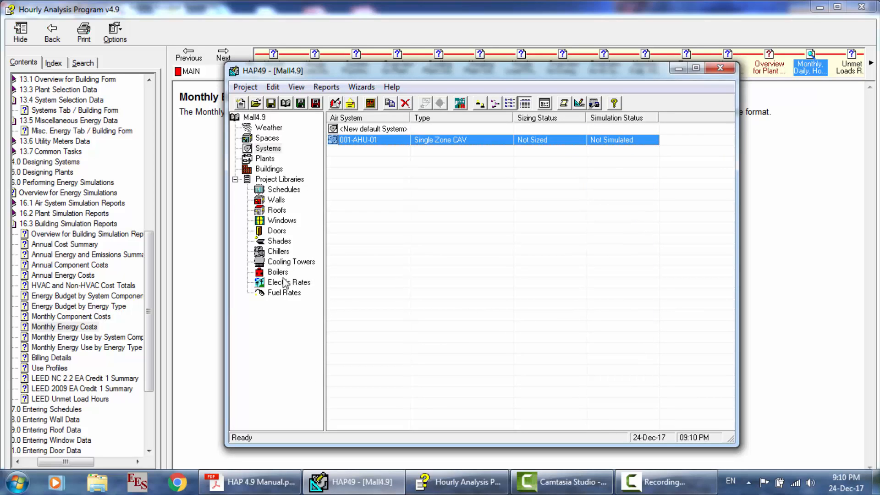
Step: Set the fuel or energy type of the boiler named Boiler report to Electric Resistance
{"action": "left_click", "coordinate": [277, 273]}
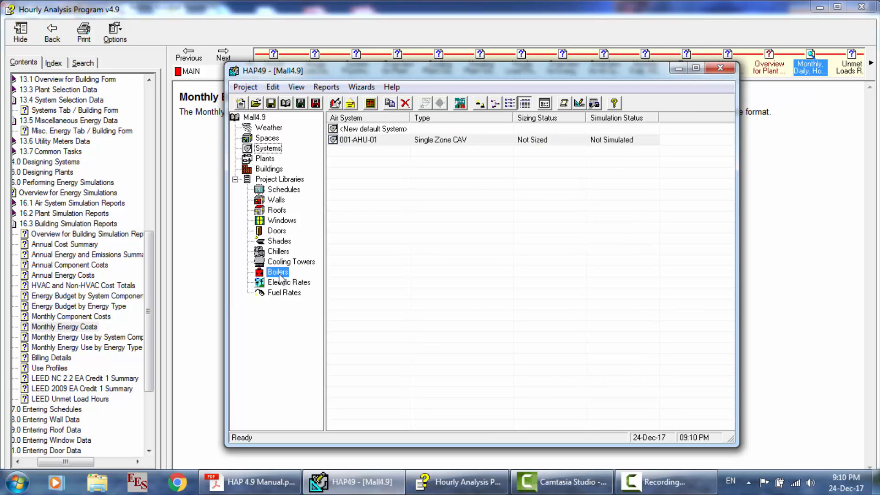
{"action": "double_click", "coordinate": [362, 140]}
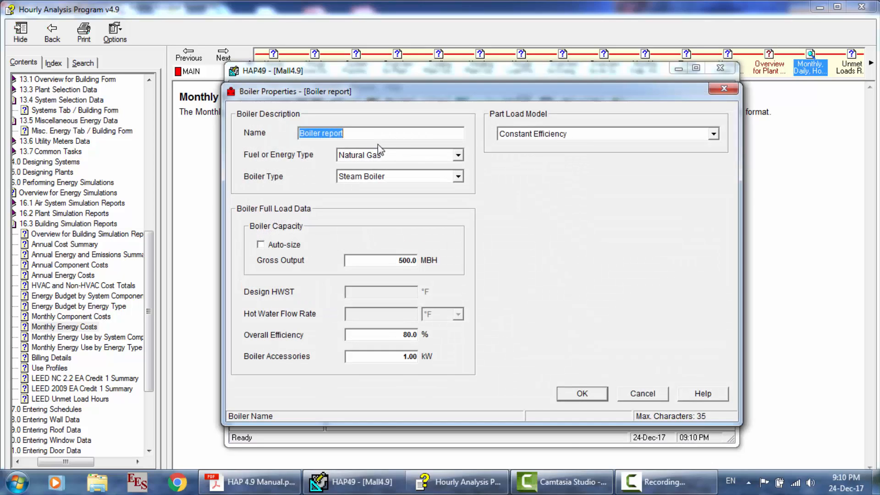
{"action": "left_click", "coordinate": [458, 155]}
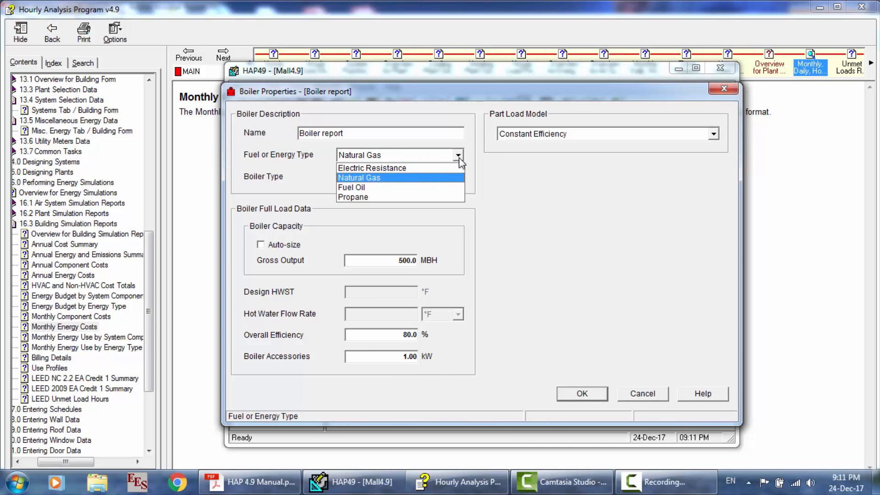
{"action": "left_click", "coordinate": [413, 169]}
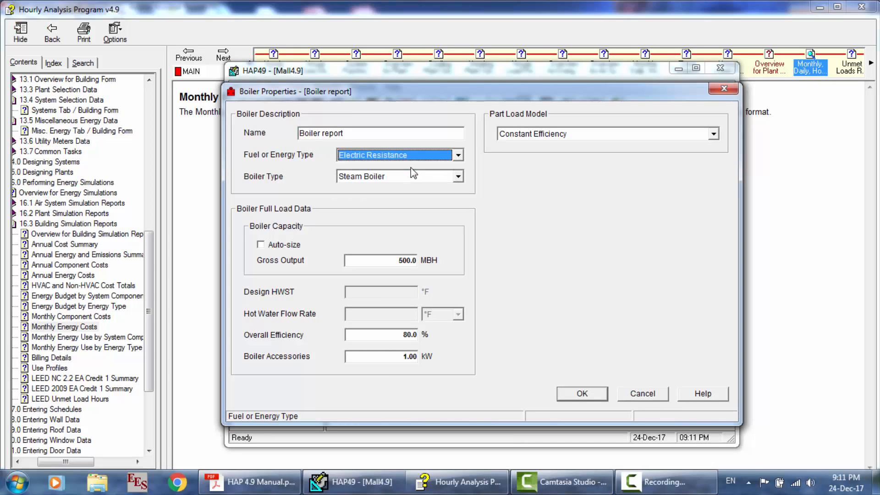
{"action": "left_click", "coordinate": [591, 397]}
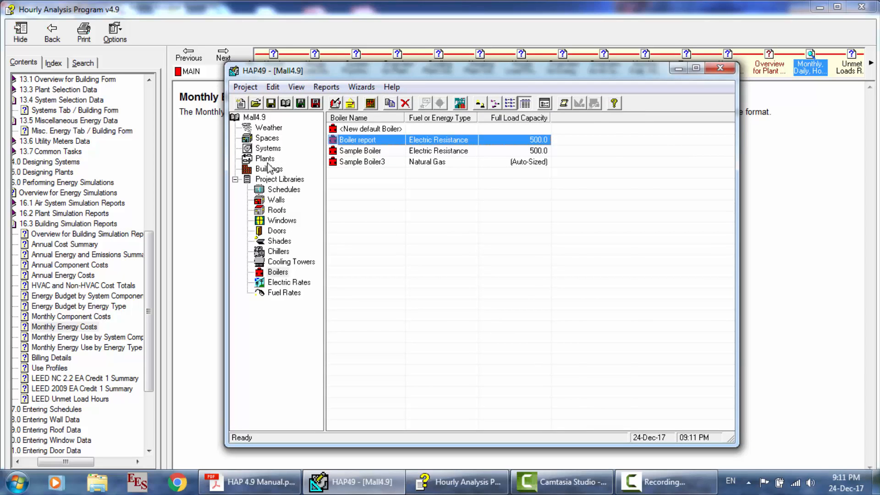
Step: Review the plants included in the Sample Building's properties and accept them as they are
{"action": "left_click", "coordinate": [264, 159]}
{"action": "left_click", "coordinate": [266, 168]}
{"action": "left_click", "coordinate": [398, 141]}
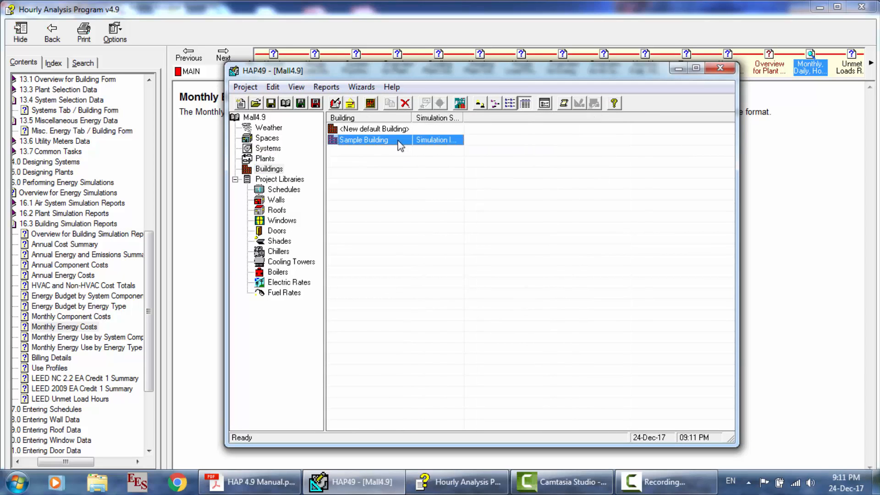
{"action": "double_click", "coordinate": [400, 145]}
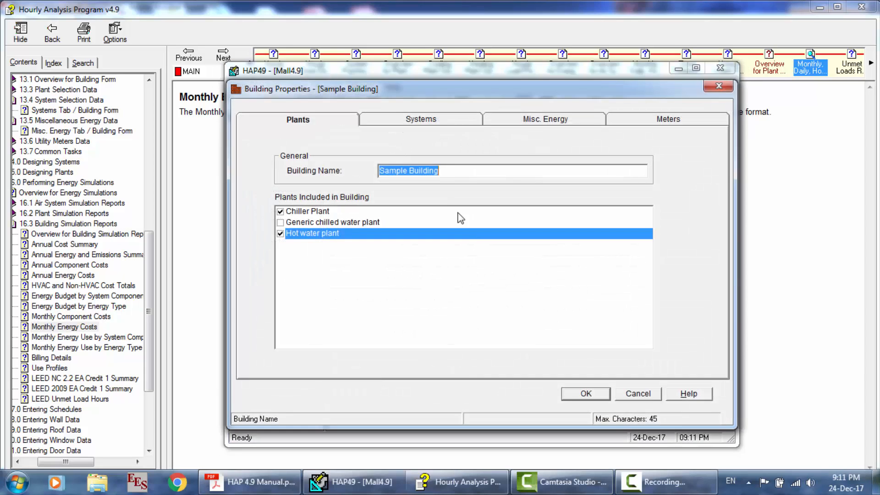
{"action": "left_click", "coordinate": [583, 393]}
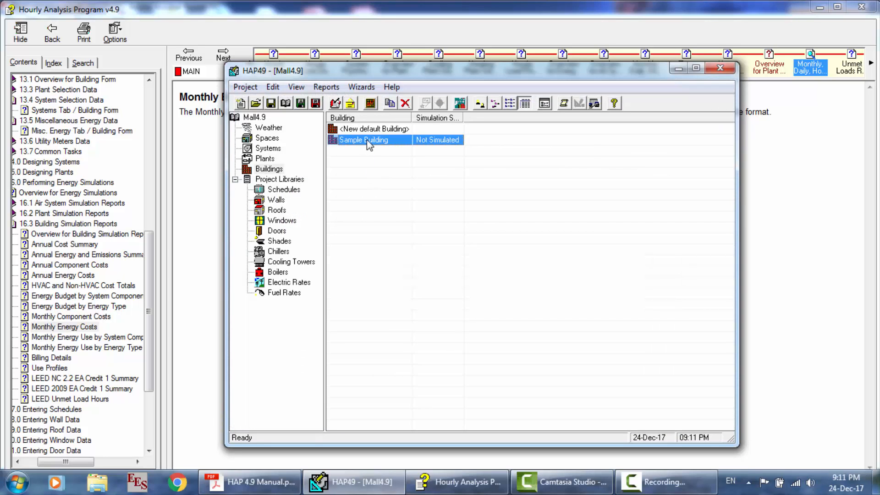
Step: Generate a preview of the Sample Building's selected standard simulation reports, accepting the text file output
{"action": "right_click", "coordinate": [367, 139]}
{"action": "left_click", "coordinate": [425, 244]}
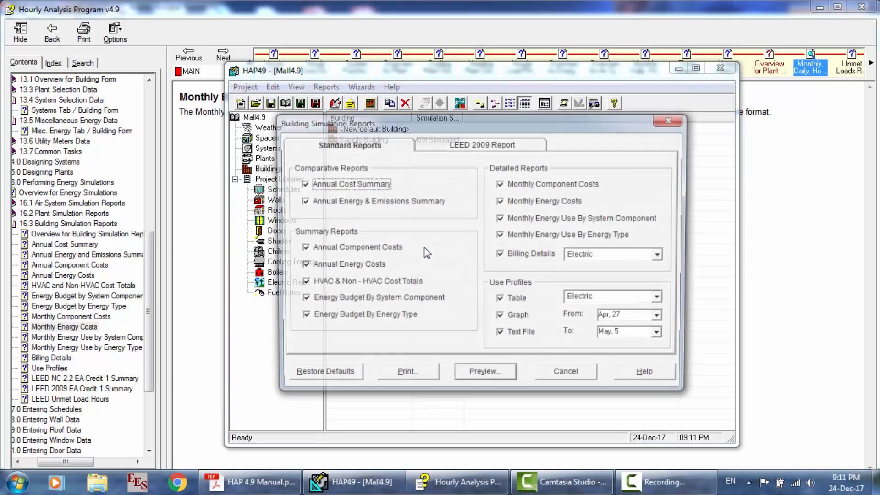
{"action": "left_click", "coordinate": [493, 377]}
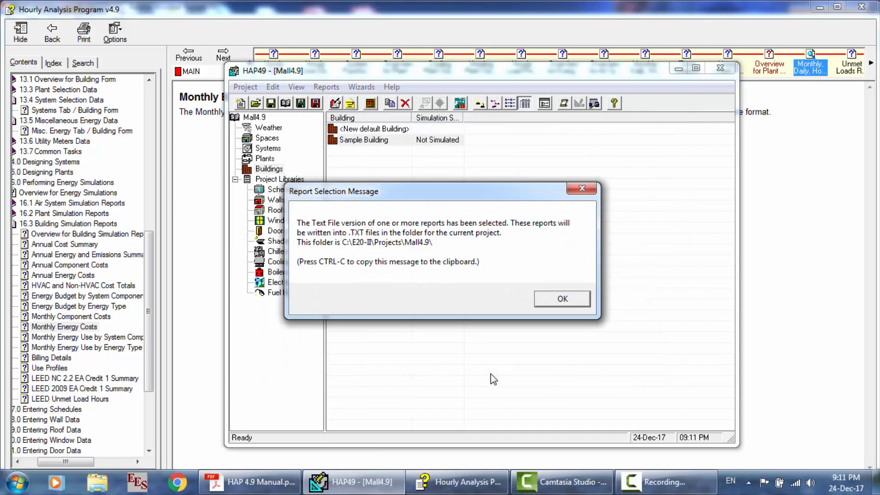
{"action": "key", "text": "Return"}
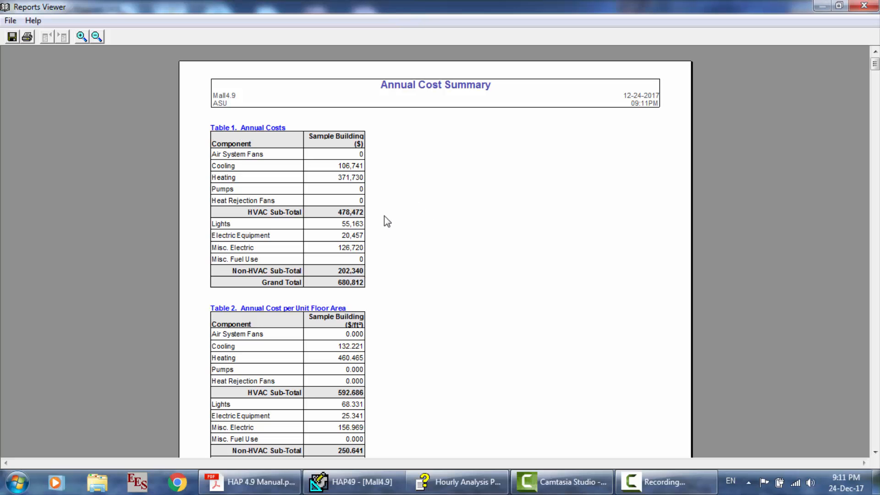
Step: Examine the regenerated annual cost, energy and emissions, and component cost reports for heating costs, closing the Reports Viewer when done
{"action": "scroll", "coordinate": [384, 216], "scroll_direction": "down", "scroll_amount": 15}
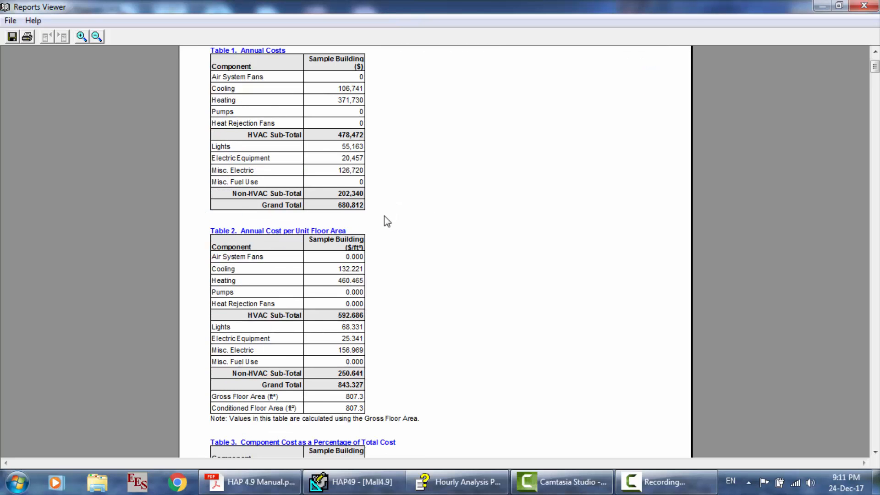
{"action": "scroll", "coordinate": [384, 216], "scroll_direction": "down", "scroll_amount": 15}
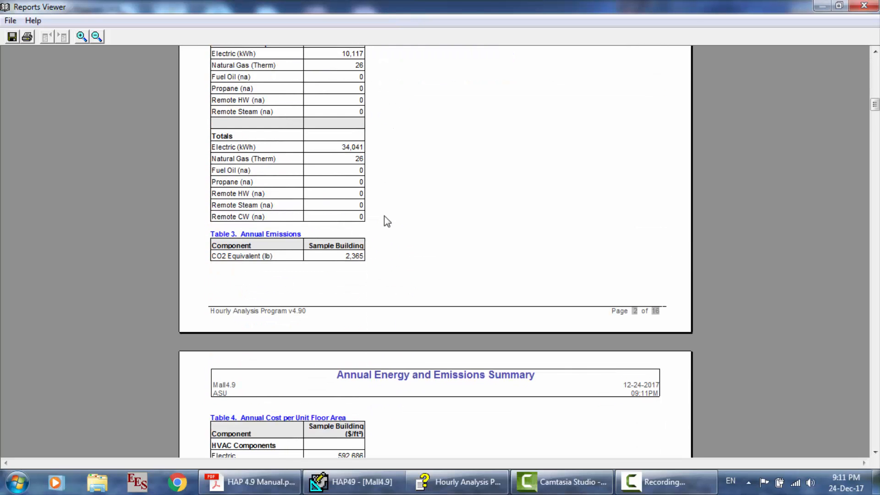
{"action": "scroll", "coordinate": [384, 216], "scroll_direction": "down", "scroll_amount": 15}
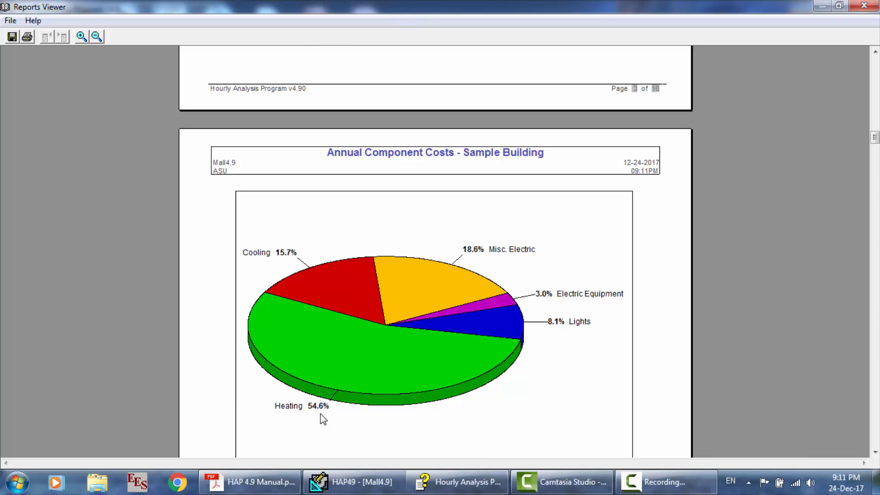
{"action": "scroll", "coordinate": [324, 419], "scroll_direction": "down", "scroll_amount": 10}
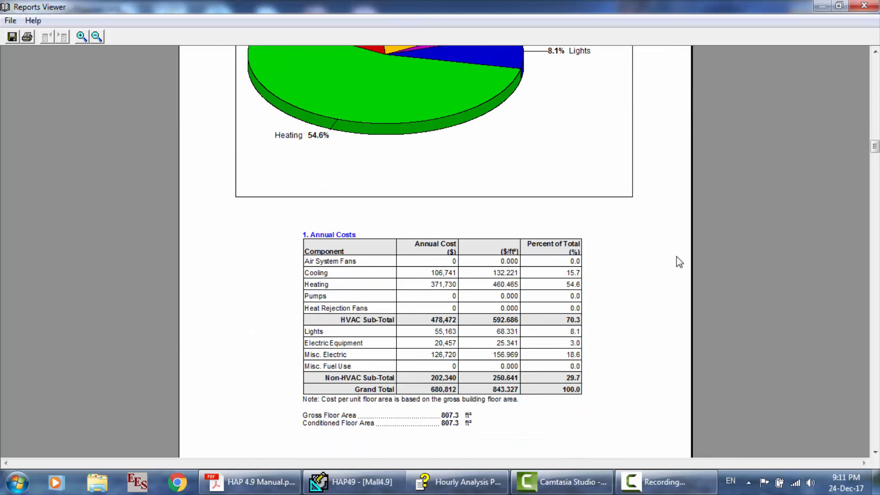
{"action": "scroll", "coordinate": [678, 260], "scroll_direction": "down", "scroll_amount": 5}
{"action": "left_click", "coordinate": [863, 5]}
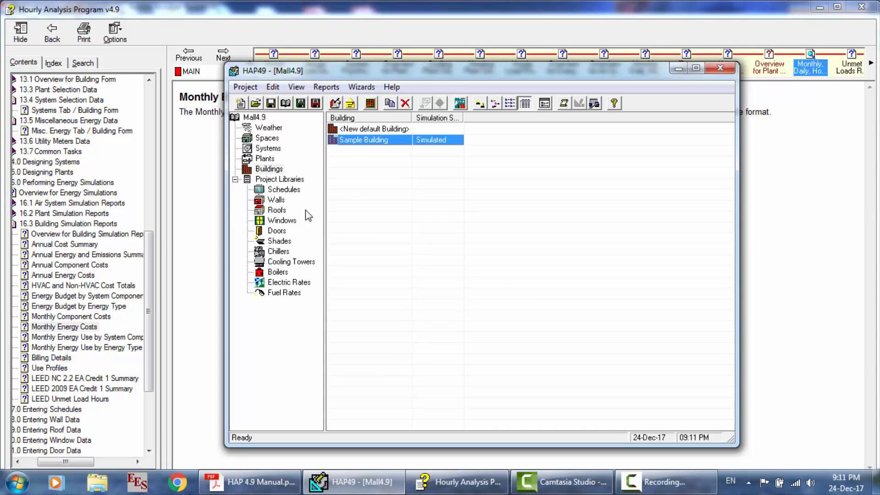
Step: Set the boiler type of the boiler named Boiler report to Hot Water
{"action": "left_click", "coordinate": [274, 272]}
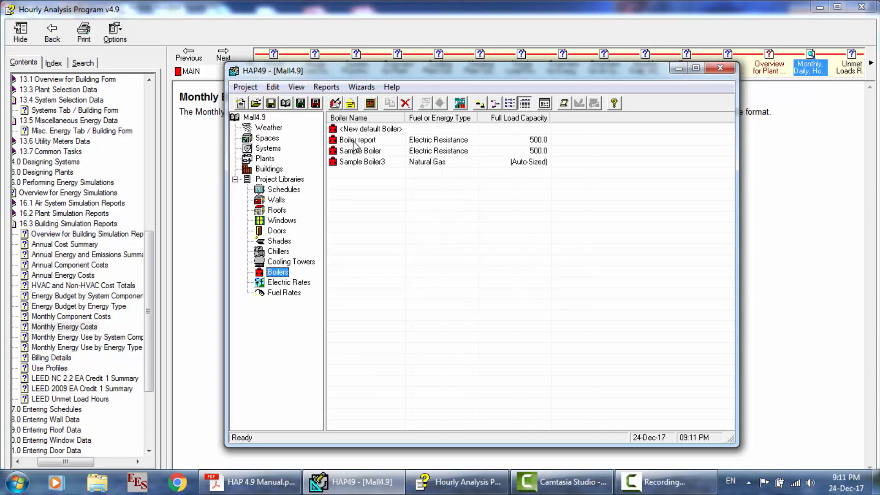
{"action": "double_click", "coordinate": [355, 141]}
{"action": "left_click", "coordinate": [421, 176]}
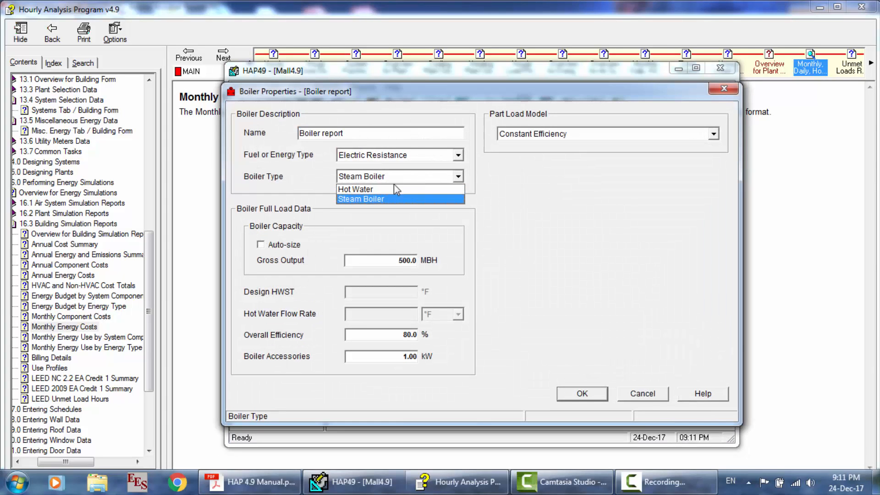
{"action": "left_click", "coordinate": [376, 187]}
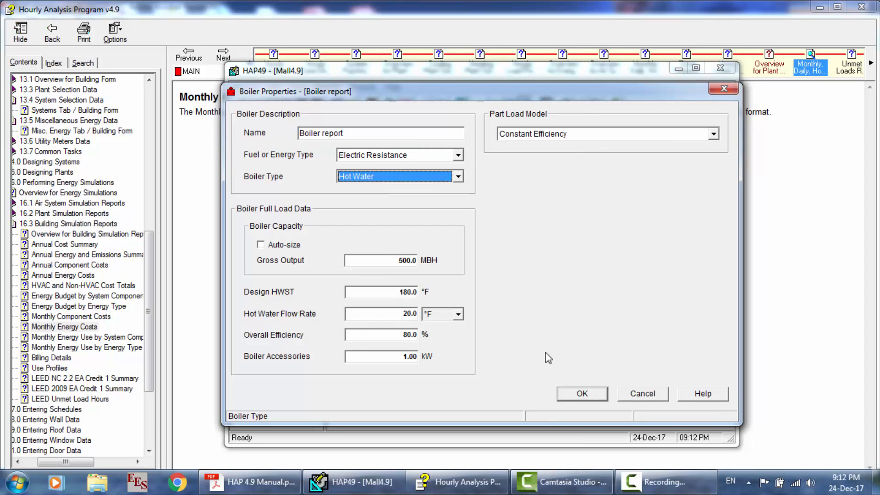
{"action": "left_click", "coordinate": [582, 393]}
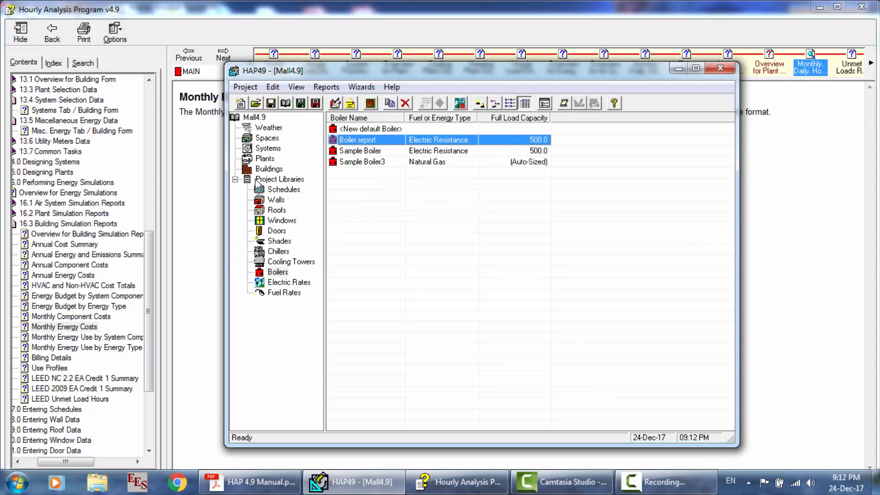
Step: Accept the Sample Building's properties unchanged and preview its selected standard simulation reports, accepting the text file output
{"action": "left_click", "coordinate": [269, 169]}
{"action": "double_click", "coordinate": [361, 140]}
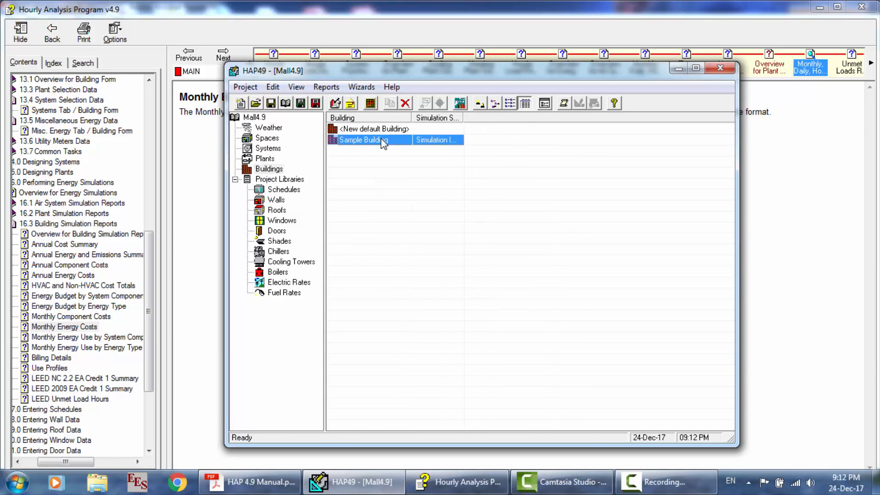
{"action": "left_click", "coordinate": [602, 395]}
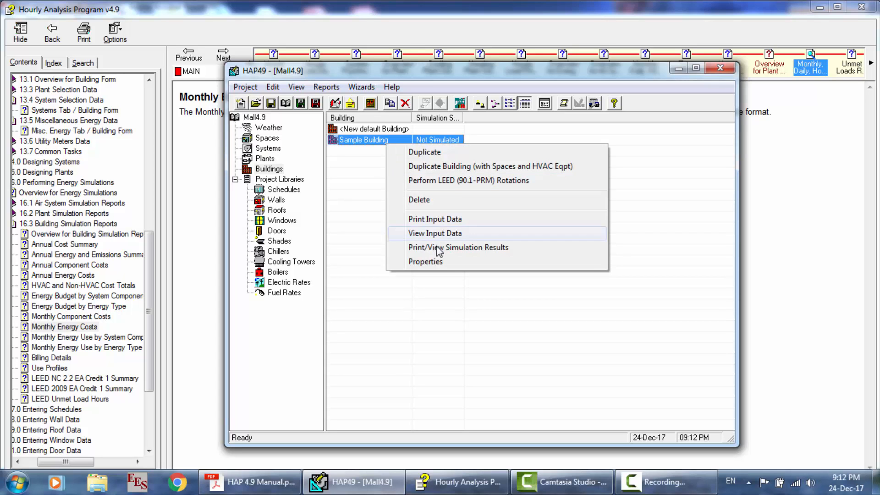
{"action": "left_click", "coordinate": [436, 247]}
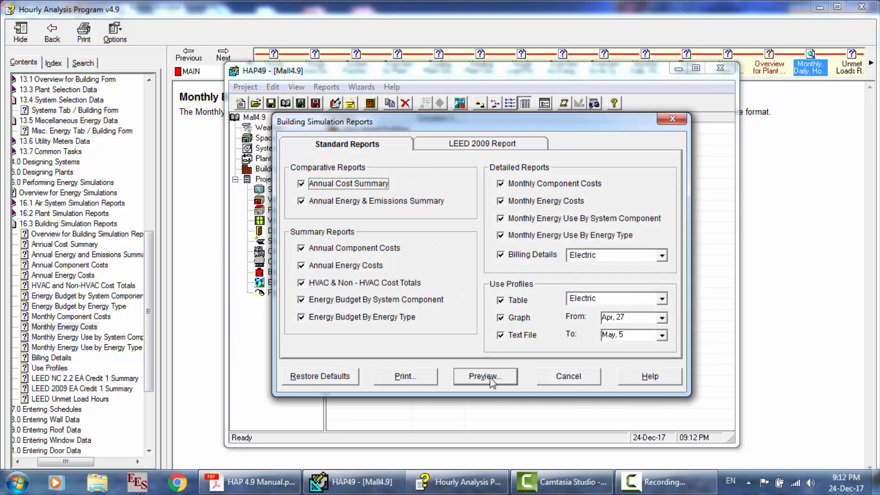
{"action": "left_click", "coordinate": [486, 376]}
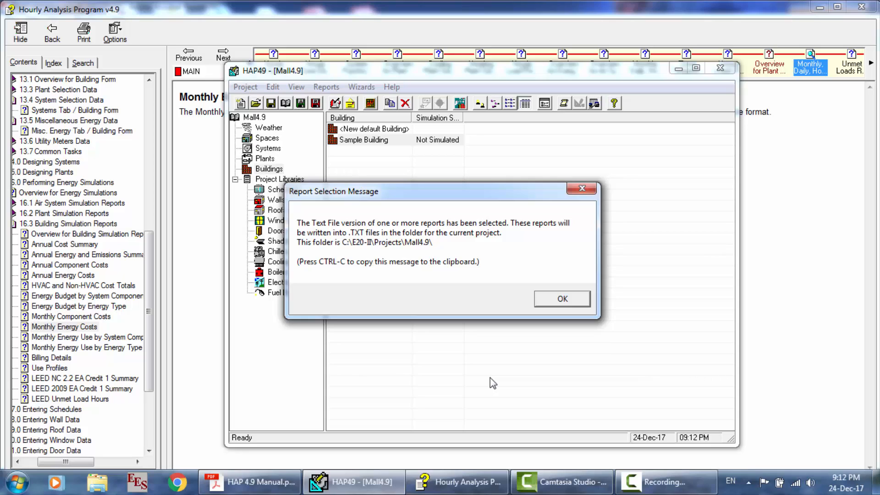
{"action": "key", "text": "Return"}
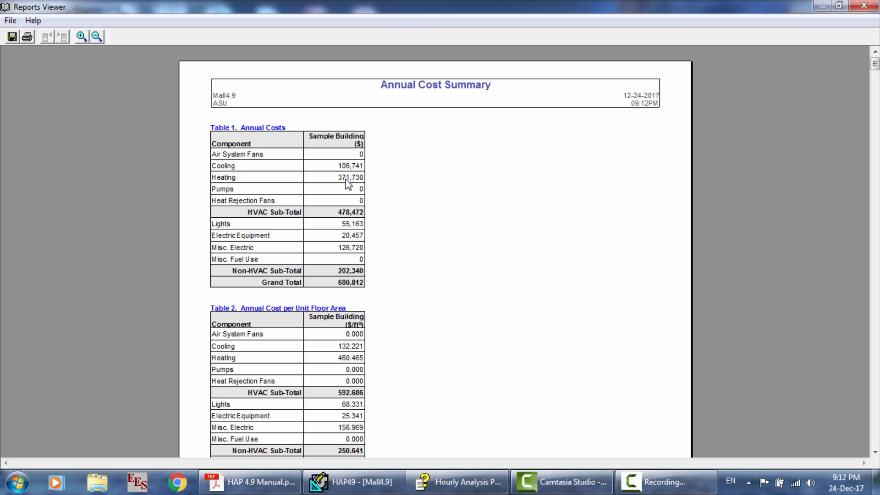
Step: Examine the heating costs in the annual cost, energy and component cost reports for the Hot Water boiler, closing the viewer when done
{"action": "scroll", "coordinate": [348, 184], "scroll_direction": "down", "scroll_amount": 1}
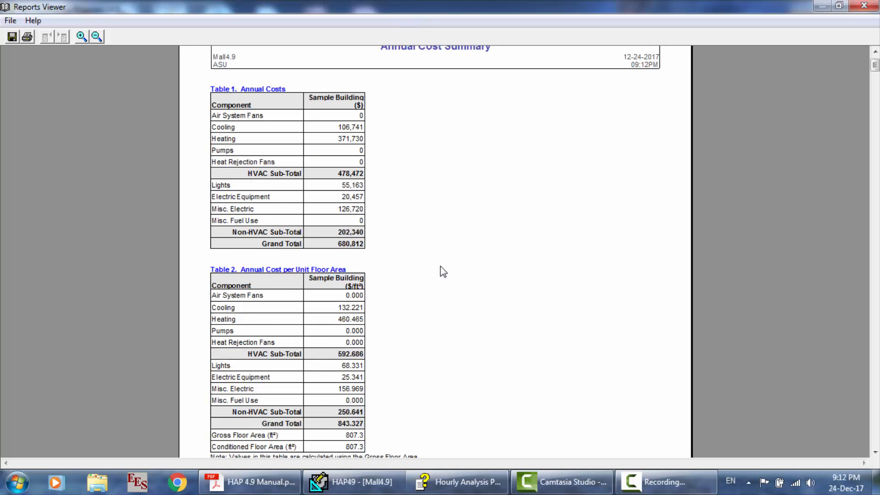
{"action": "scroll", "coordinate": [443, 271], "scroll_direction": "down", "scroll_amount": 3}
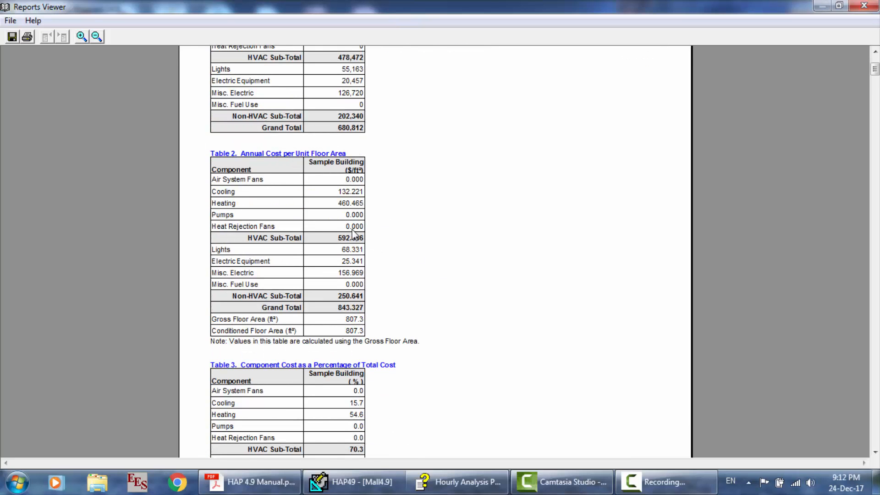
{"action": "scroll", "coordinate": [353, 234], "scroll_direction": "up", "scroll_amount": 3}
{"action": "scroll", "coordinate": [354, 234], "scroll_direction": "up", "scroll_amount": 1}
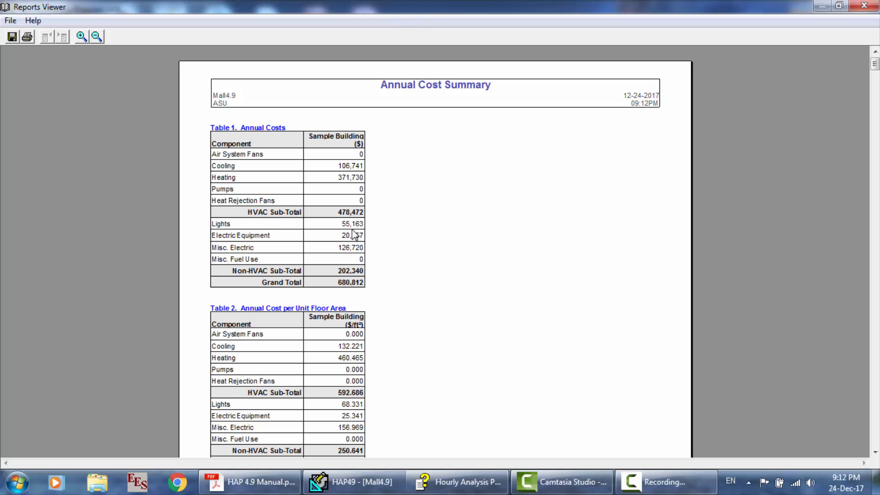
{"action": "scroll", "coordinate": [477, 257], "scroll_direction": "down", "scroll_amount": 12}
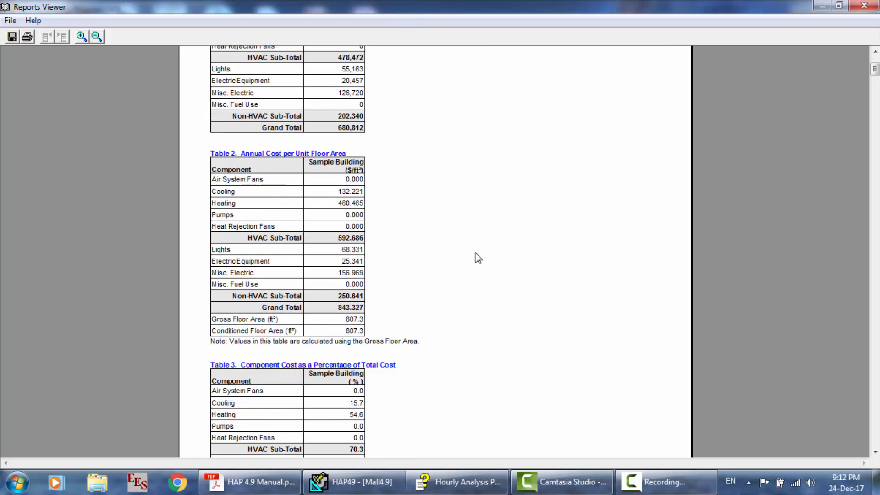
{"action": "scroll", "coordinate": [478, 258], "scroll_direction": "down", "scroll_amount": 20}
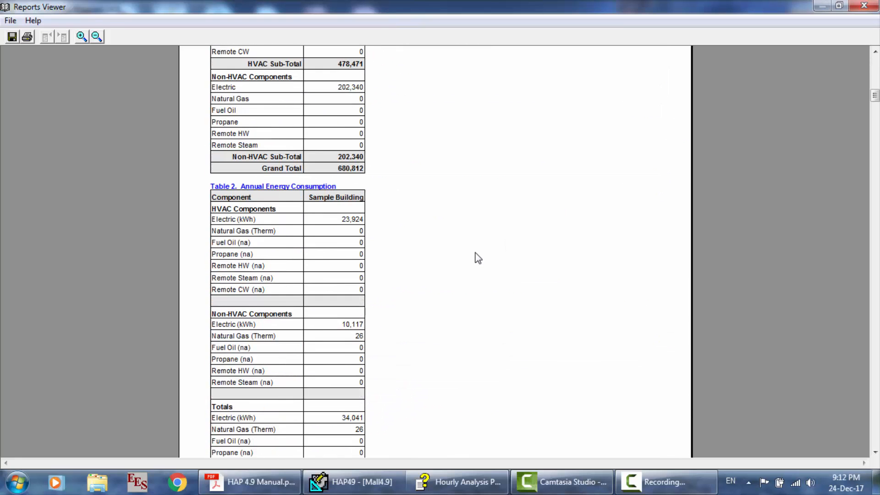
{"action": "scroll", "coordinate": [478, 258], "scroll_direction": "down", "scroll_amount": 20}
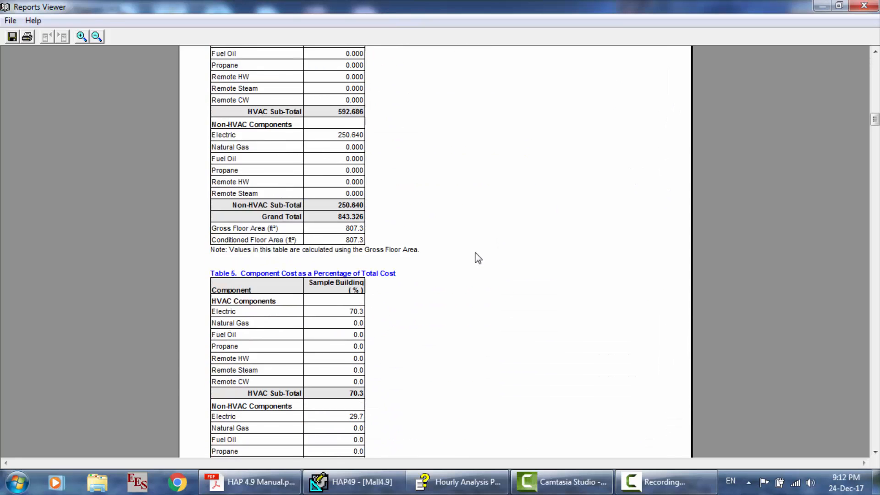
{"action": "scroll", "coordinate": [478, 258], "scroll_direction": "down", "scroll_amount": 1}
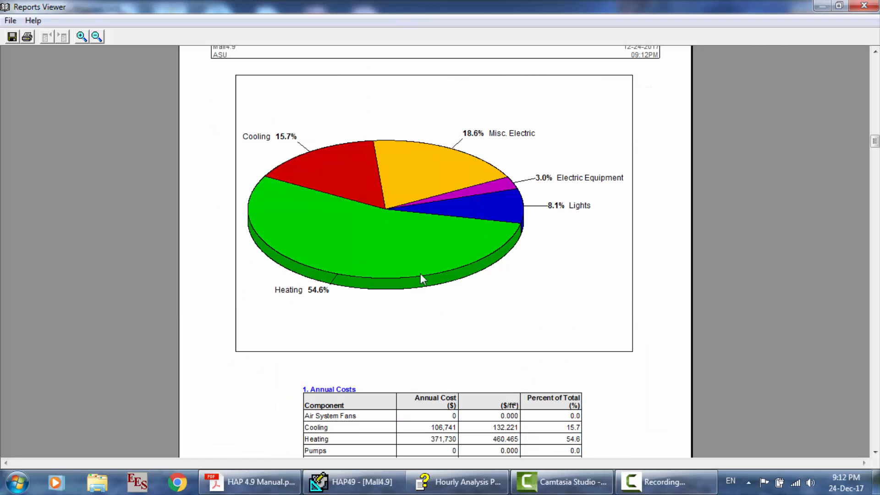
{"action": "left_click", "coordinate": [864, 6]}
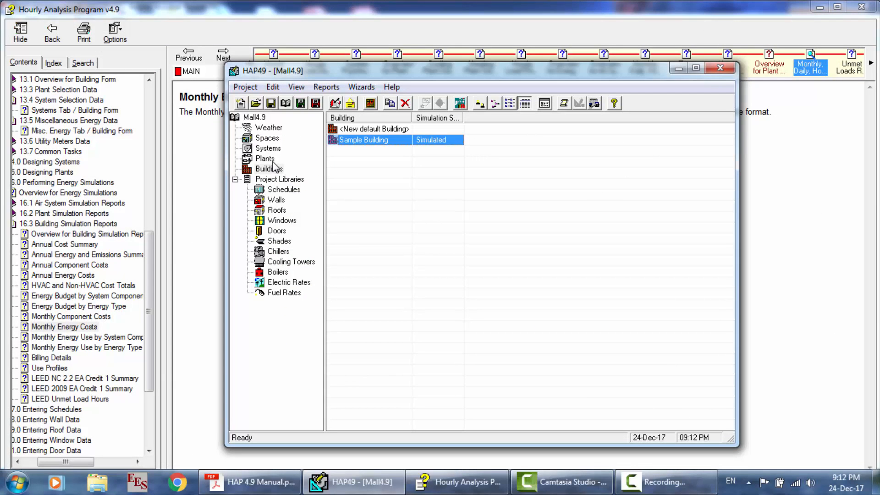
{"action": "left_click", "coordinate": [285, 282]}
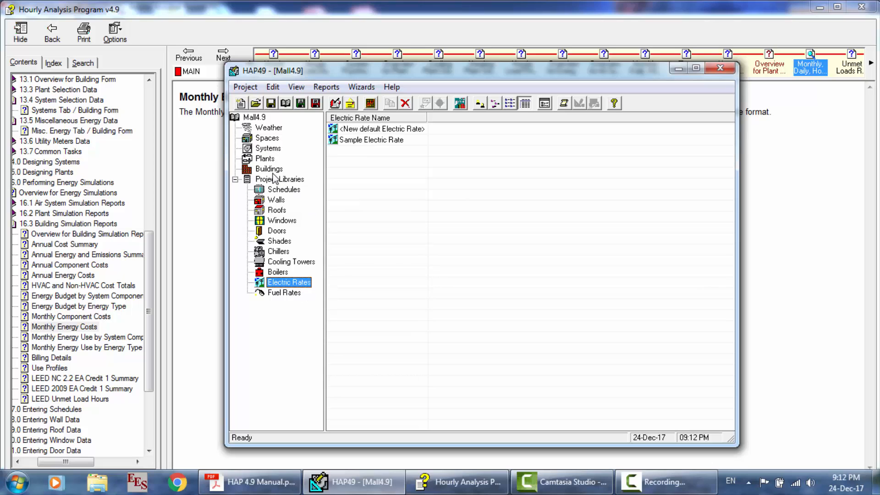
{"action": "left_click", "coordinate": [273, 171]}
{"action": "double_click", "coordinate": [384, 142]}
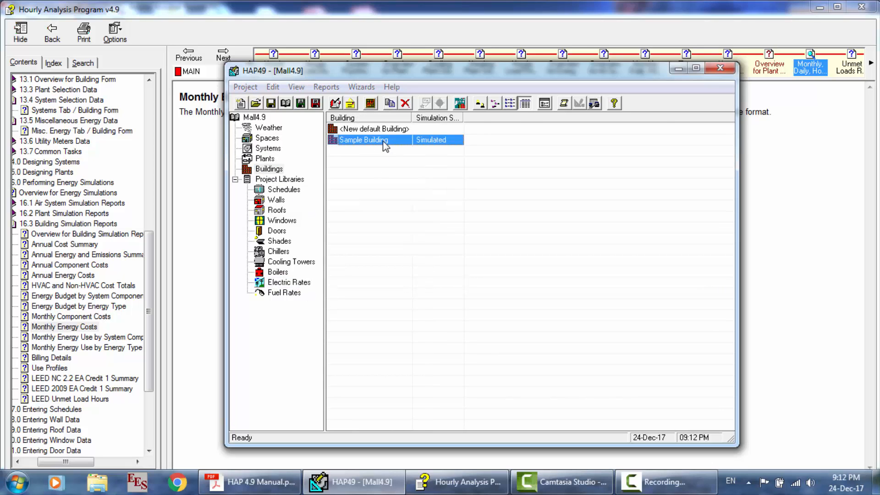
{"action": "left_click", "coordinate": [636, 394]}
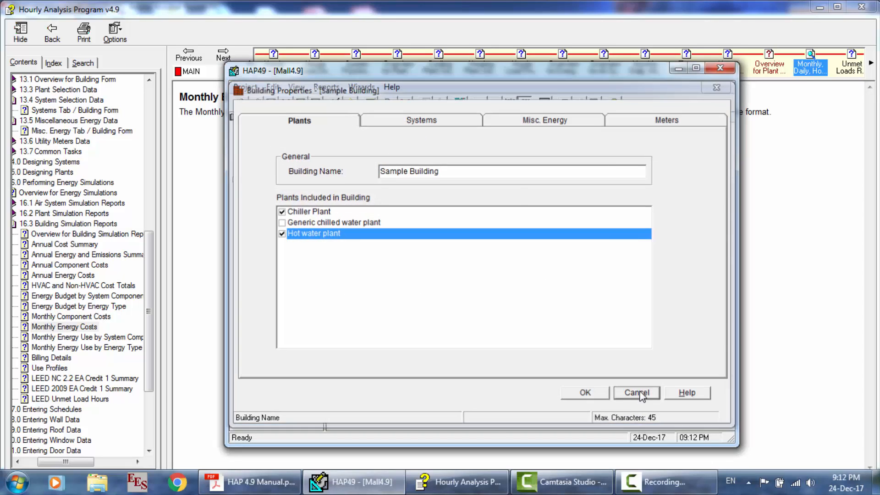
{"action": "left_click", "coordinate": [664, 482]}
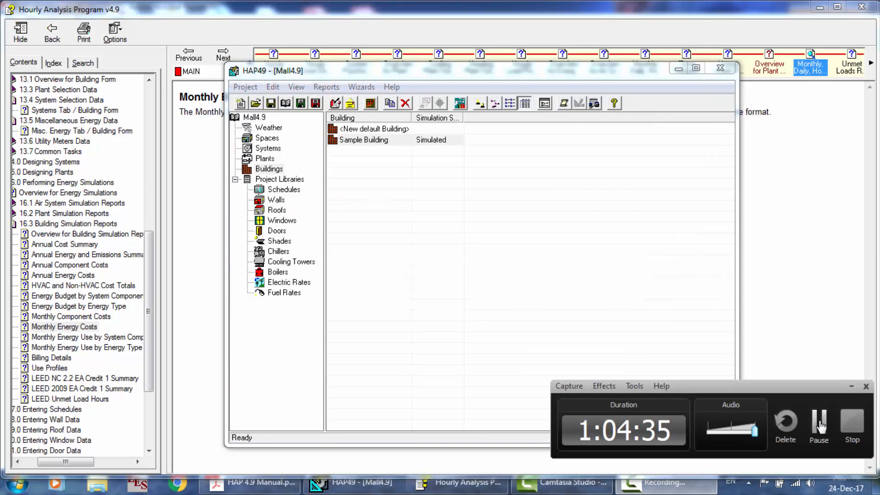
{"action": "left_click", "coordinate": [818, 418]}
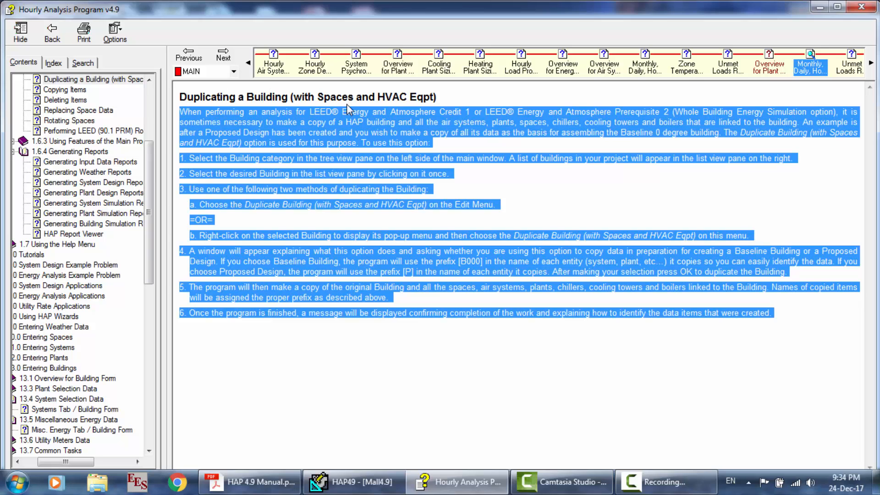
Step: Open the Duplicate Building (with Spaces and HVAC Eqpt) options for the Sample Building in HAP
{"action": "left_click", "coordinate": [348, 482]}
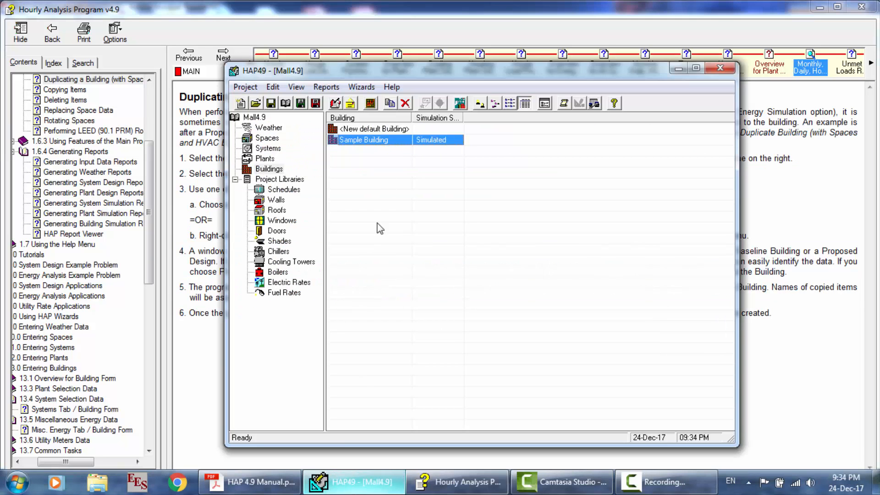
{"action": "right_click", "coordinate": [391, 141]}
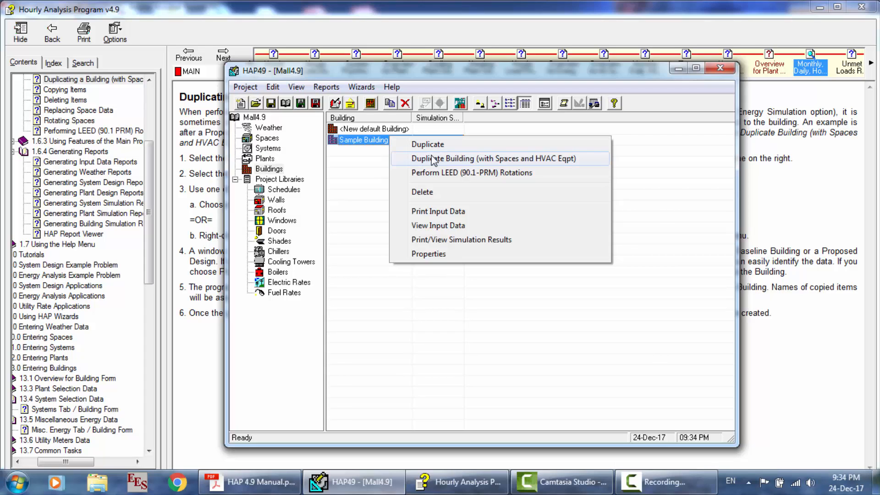
{"action": "left_click", "coordinate": [433, 159]}
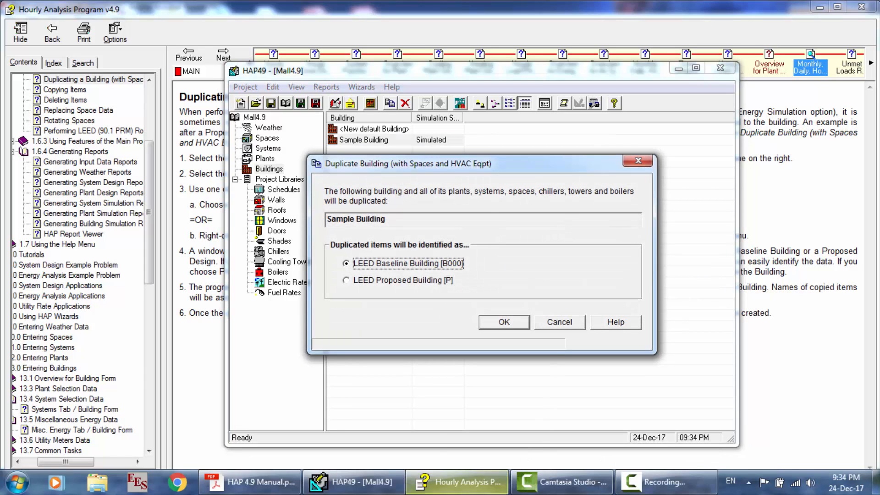
Step: Read the help instructions on duplicating a building with its spaces and HVAC equipment, including the baseline and proposed prefixes
{"action": "left_click", "coordinate": [456, 482]}
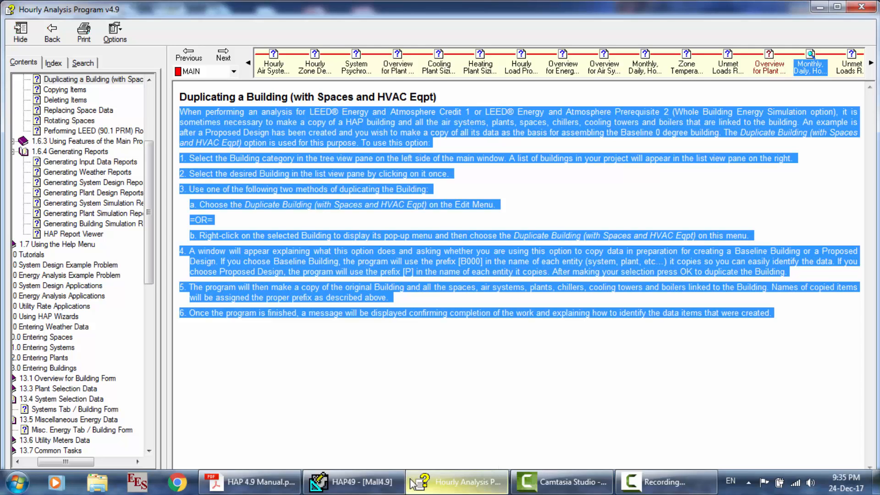
{"action": "left_click", "coordinate": [367, 482]}
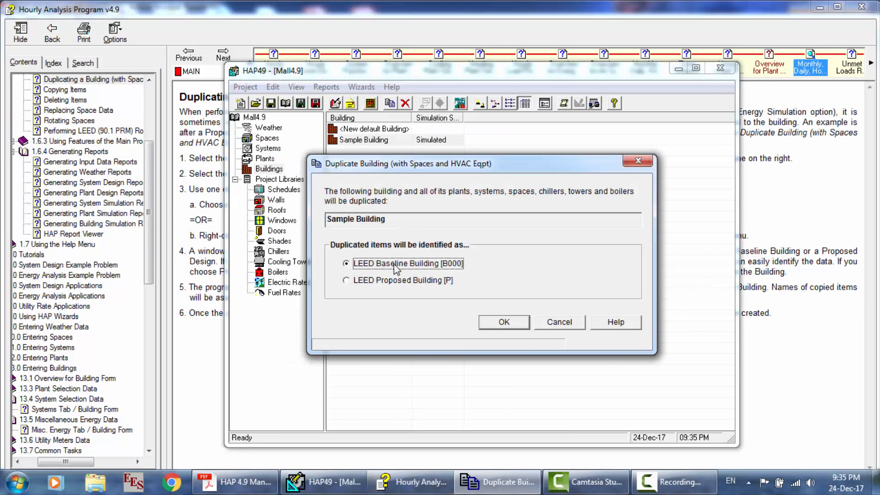
{"action": "left_click", "coordinate": [212, 205]}
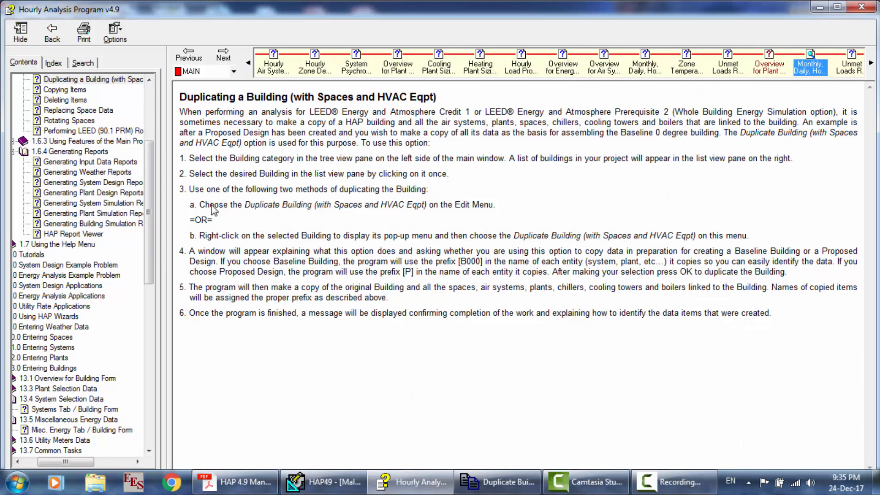
{"action": "left_click_drag", "start_coordinate": [189, 188], "coordinate": [302, 331]}
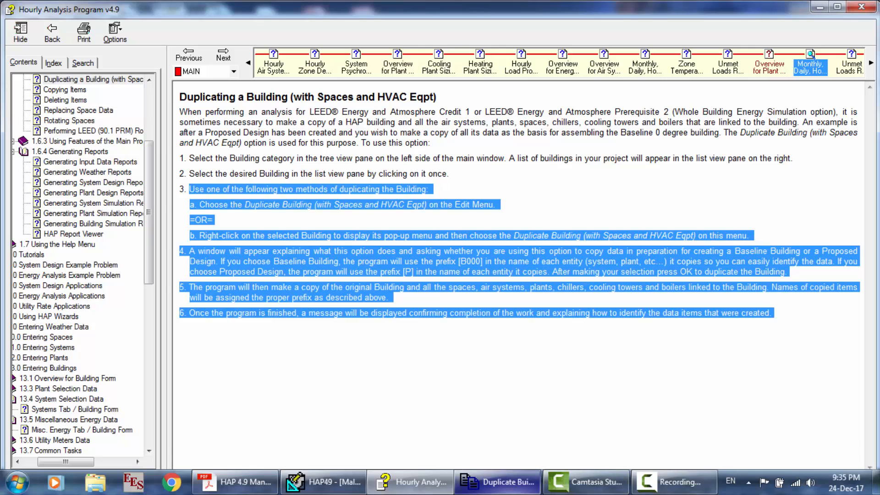
{"action": "mouse_move", "coordinate": [414, 481]}
{"action": "mouse_move", "coordinate": [531, 431]}
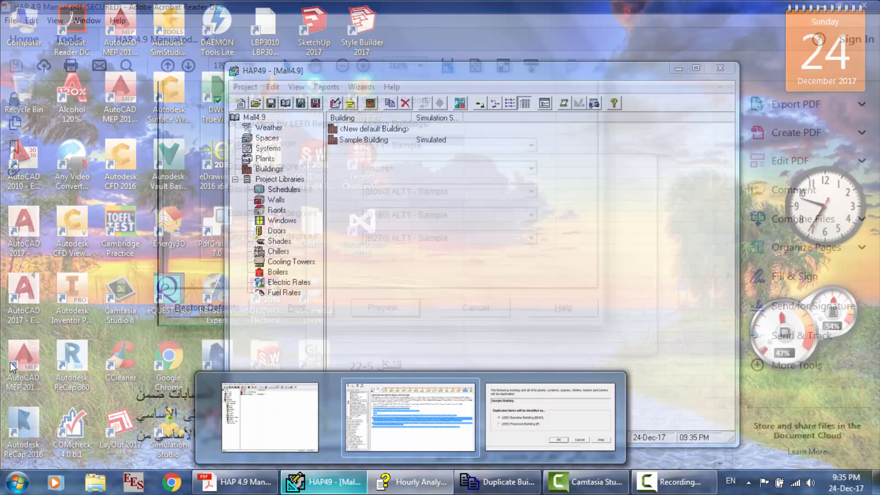
{"action": "left_click", "coordinate": [410, 417]}
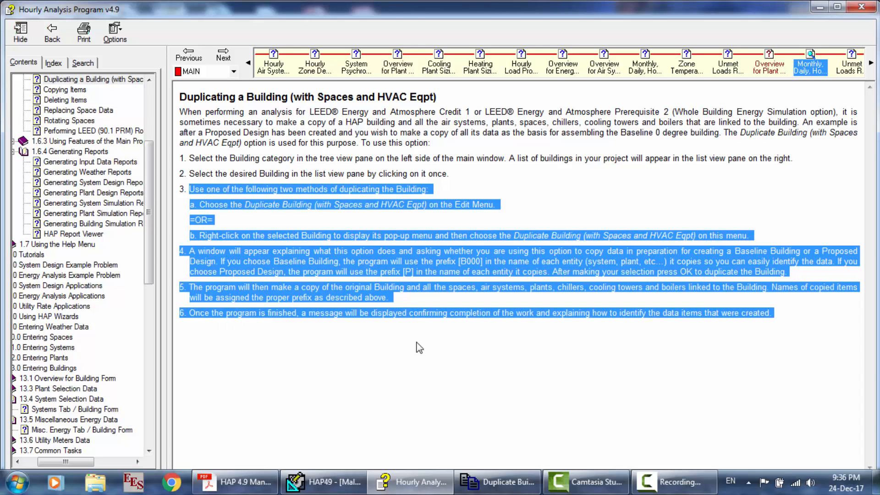
Step: Duplicate the Sample Building with its spaces and HVAC equipment as LEED Baseline Building [B000]
{"action": "left_click", "coordinate": [499, 481]}
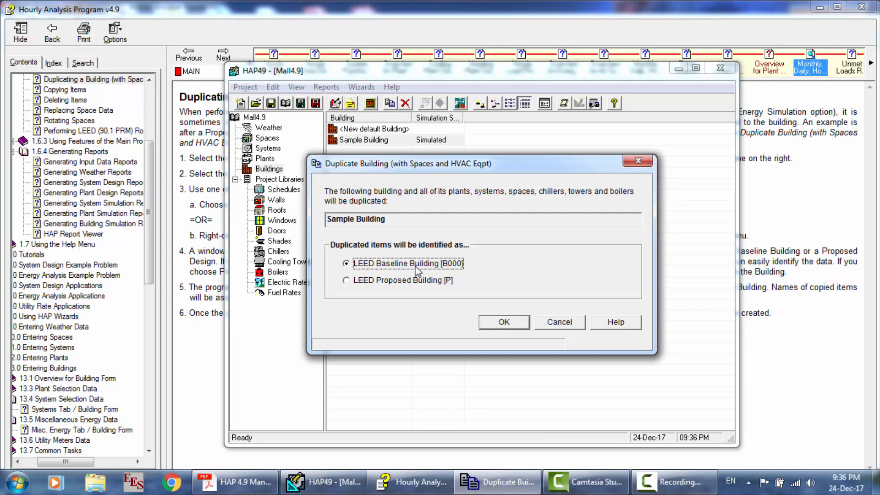
{"action": "left_click", "coordinate": [504, 323]}
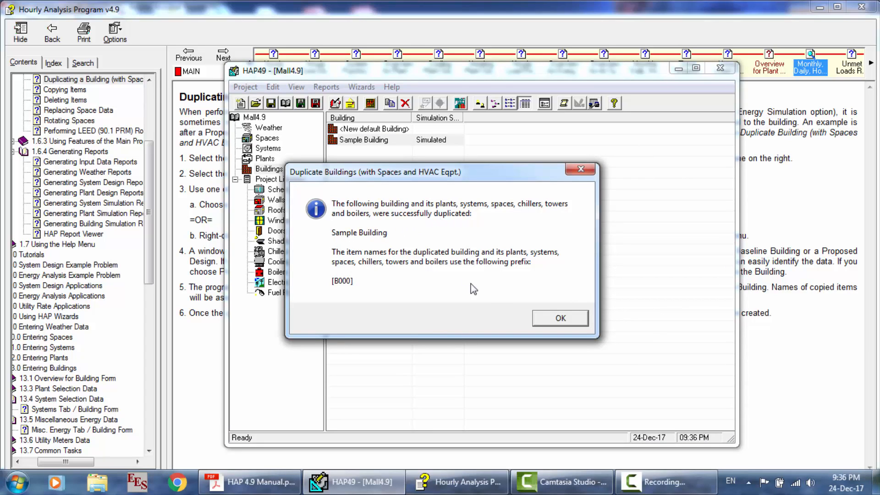
{"action": "left_click", "coordinate": [568, 321]}
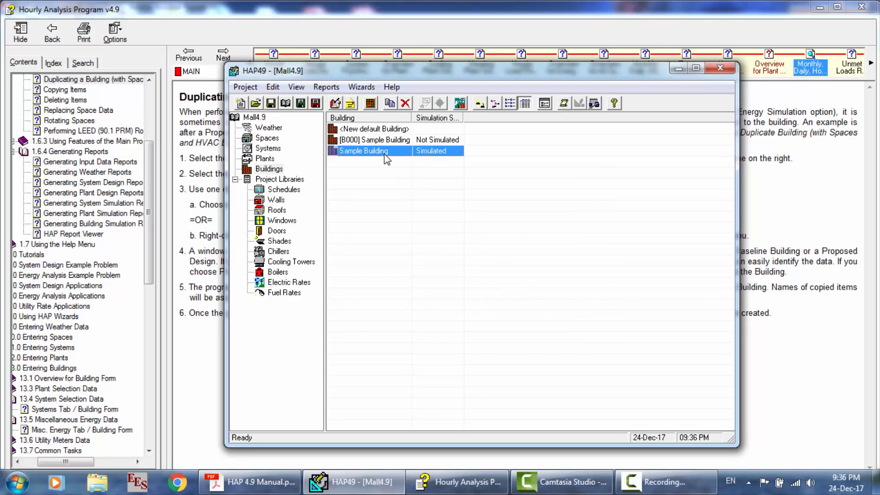
Step: Compare the plants and systems included in the [B000] Sample Building with those in the original Sample Building
{"action": "double_click", "coordinate": [381, 141]}
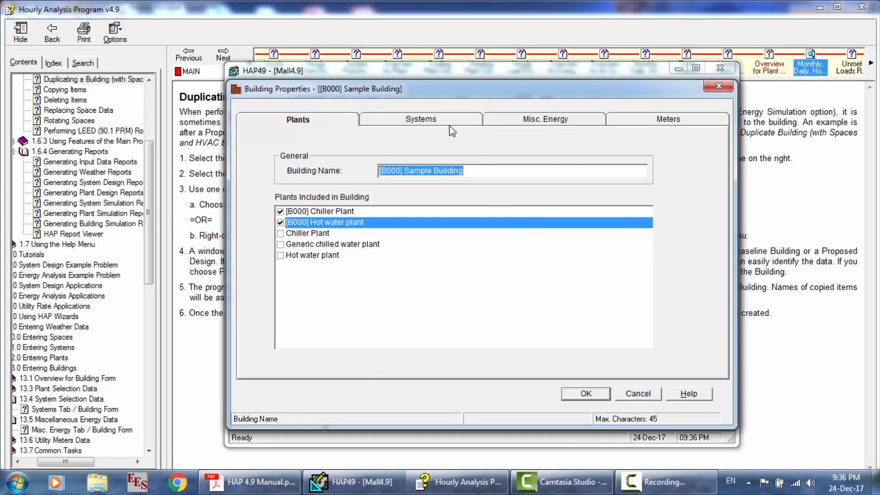
{"action": "left_click", "coordinate": [419, 119]}
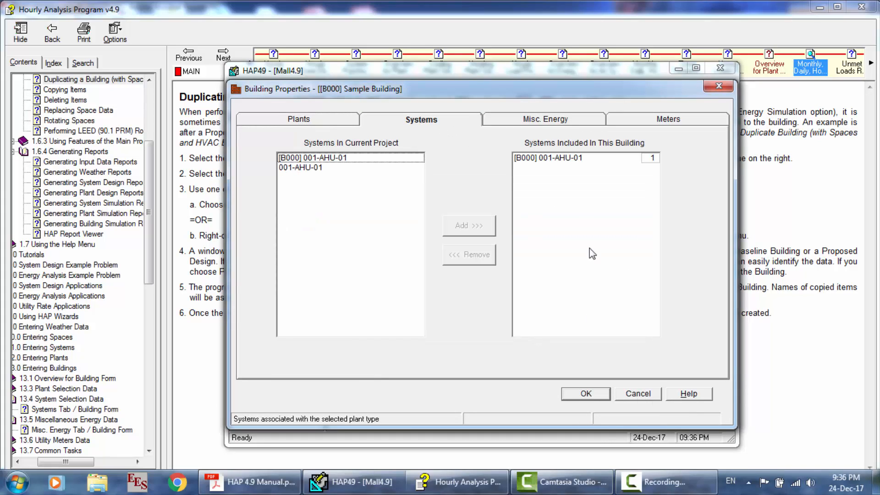
{"action": "left_click", "coordinate": [653, 398]}
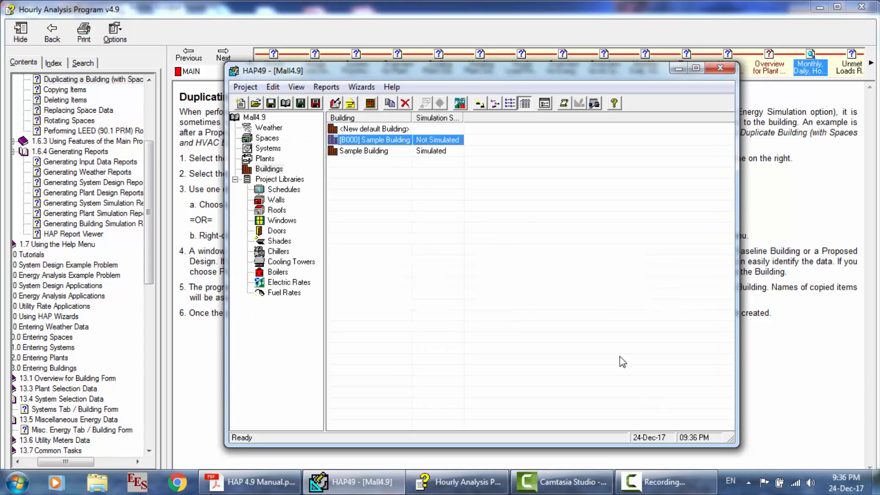
{"action": "left_click", "coordinate": [378, 153]}
{"action": "double_click", "coordinate": [377, 152]}
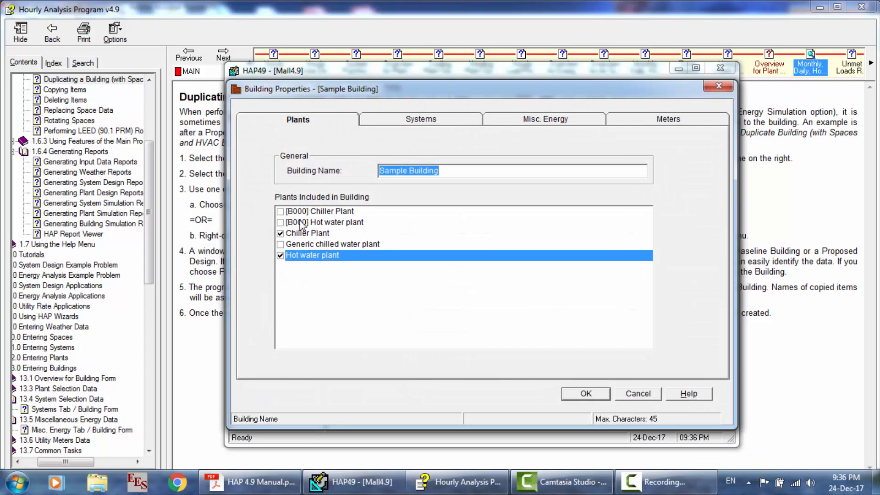
{"action": "left_click", "coordinate": [394, 124]}
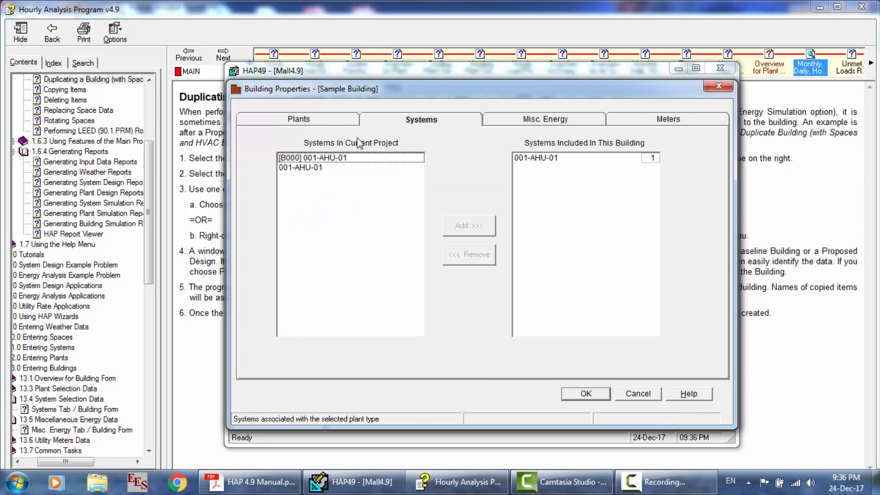
Step: Close the Sample Building properties without changes and delete the [B000] Sample Building from the buildings list
{"action": "left_click", "coordinate": [638, 394]}
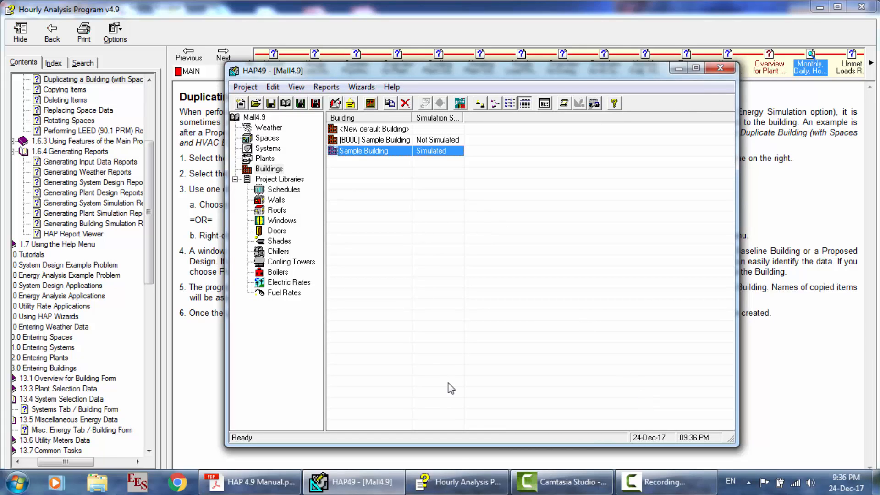
{"action": "mouse_move", "coordinate": [354, 490]}
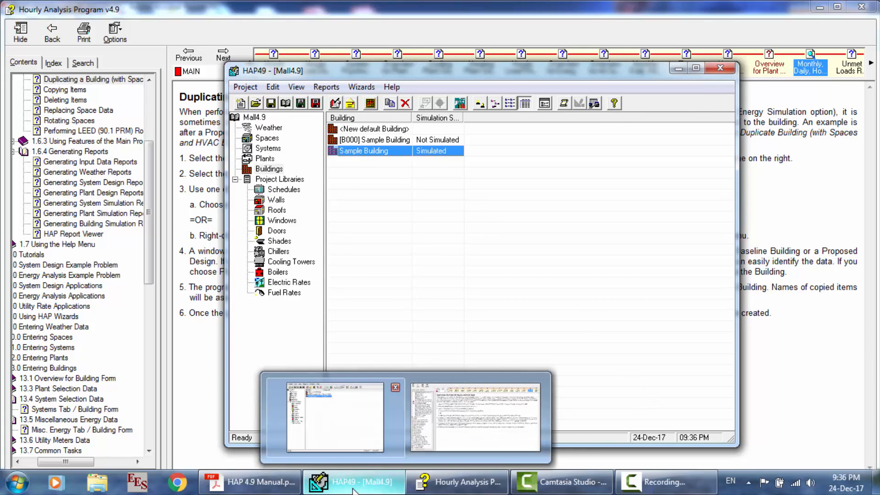
{"action": "left_click", "coordinate": [442, 487]}
{"action": "left_click", "coordinate": [359, 486]}
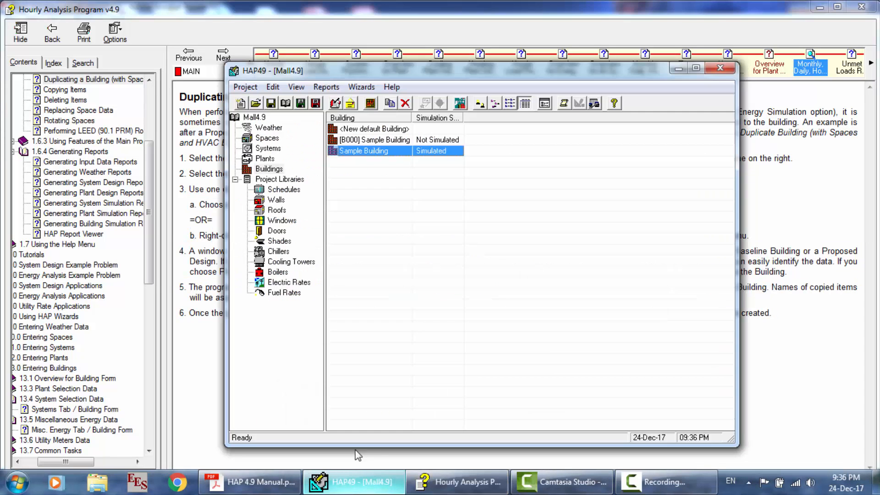
{"action": "left_click", "coordinate": [362, 141]}
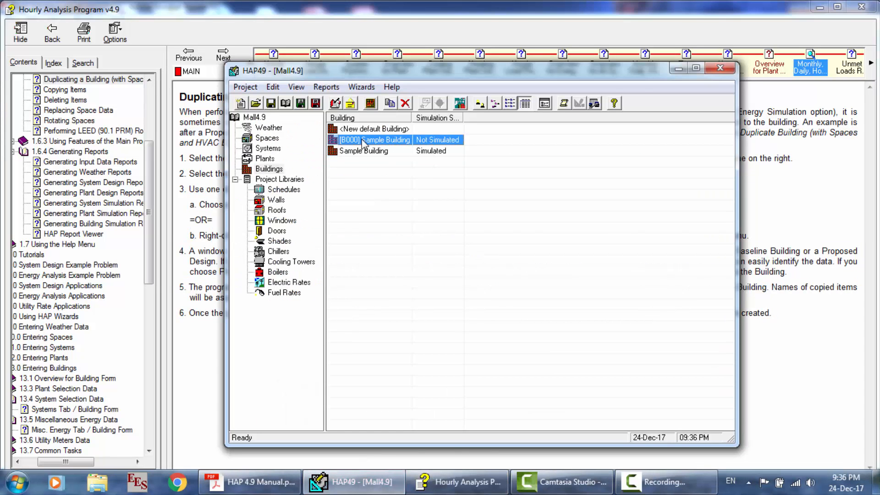
{"action": "key", "text": "Delete"}
{"action": "key", "text": "Return"}
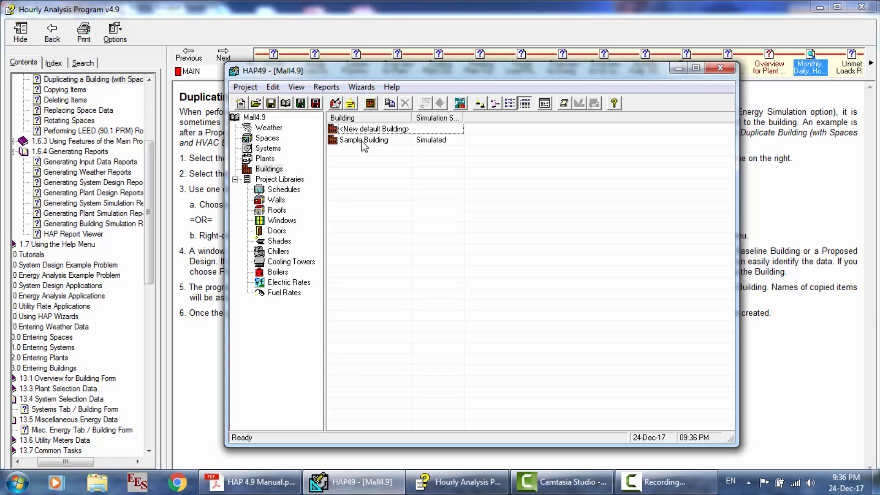
Step: Open Perform LEED (90.1-PRM) Rotations for the Sample Building and read its help instructions, including the rotation prefixes
{"action": "right_click", "coordinate": [363, 143]}
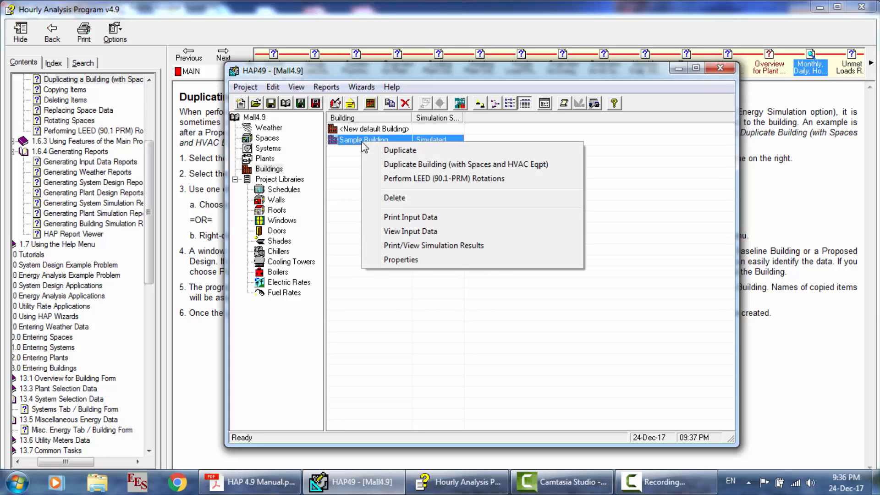
{"action": "left_click", "coordinate": [422, 180]}
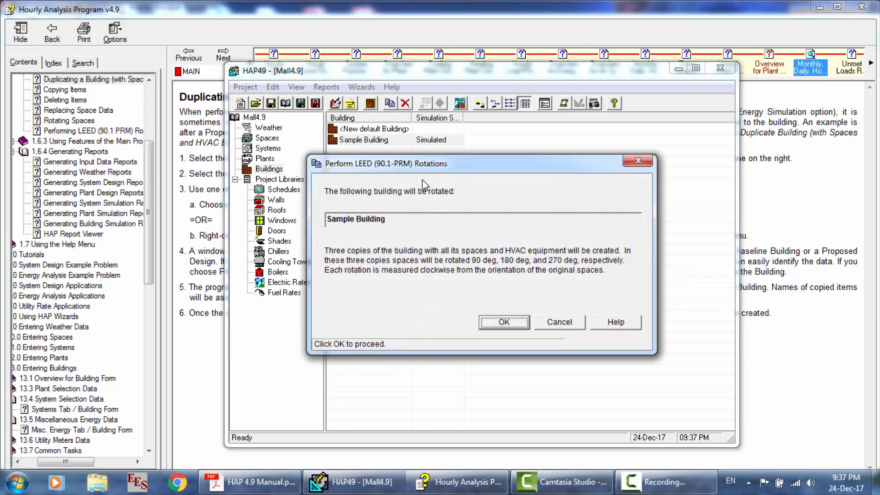
{"action": "key", "text": "F1"}
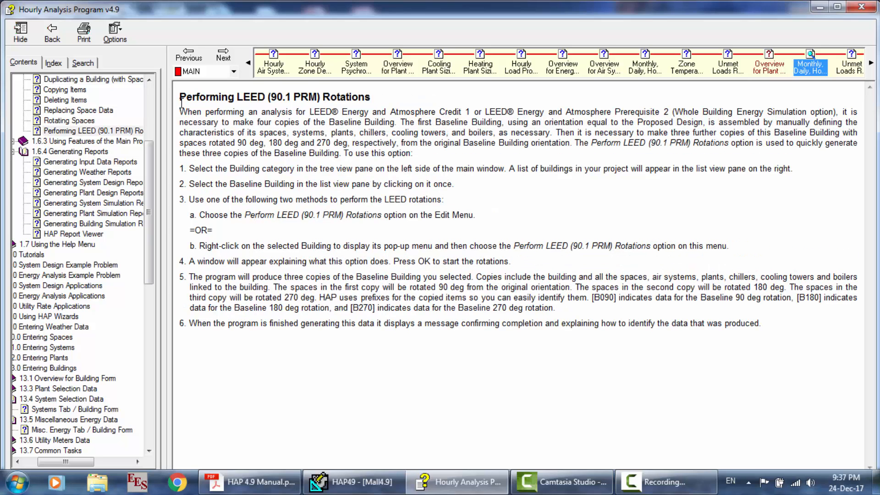
{"action": "left_click_drag", "start_coordinate": [180, 112], "coordinate": [338, 342]}
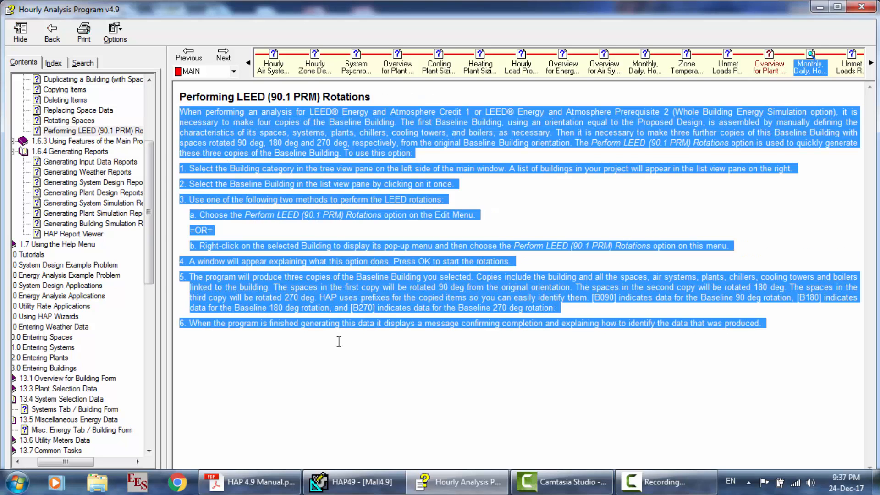
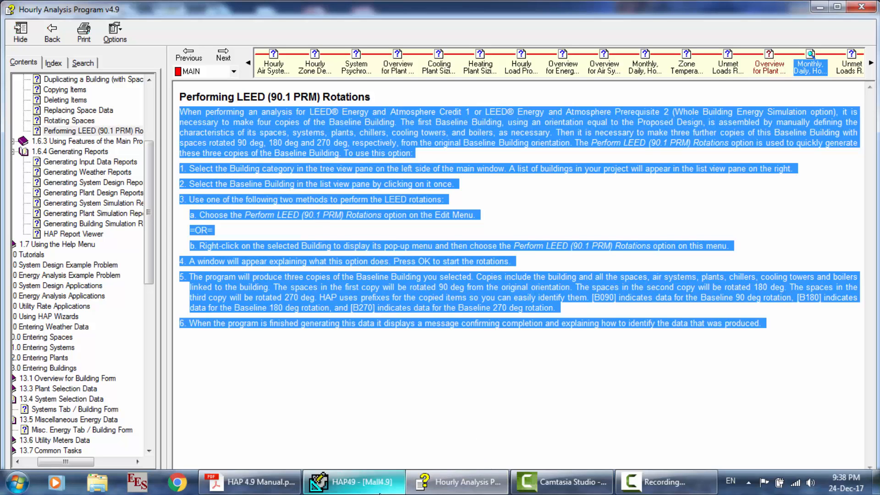
Step: Run the LEED rotations on the Sample Building to create its 90, 180 and 270 degree baseline copies
{"action": "left_click", "coordinate": [365, 491]}
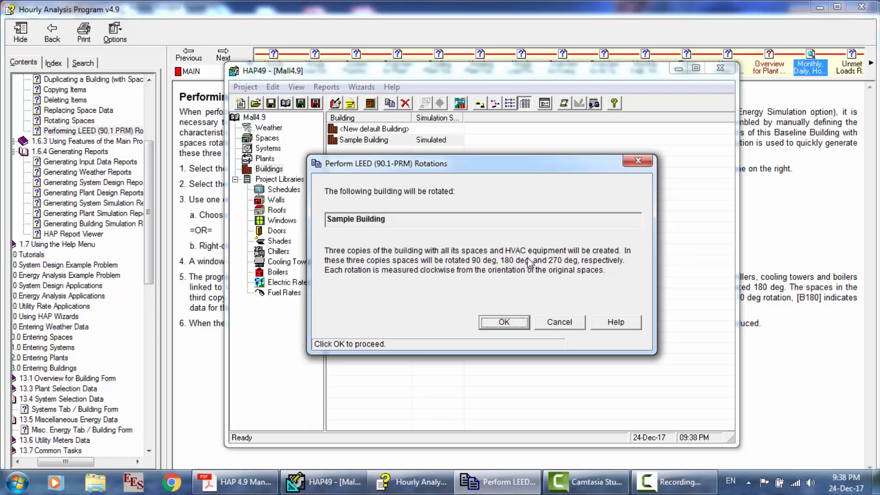
{"action": "left_click", "coordinate": [504, 323]}
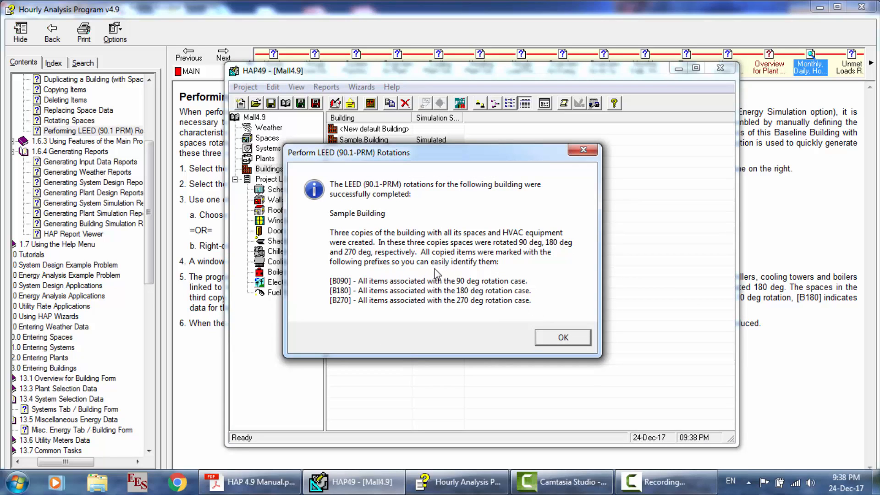
{"action": "left_click", "coordinate": [551, 342]}
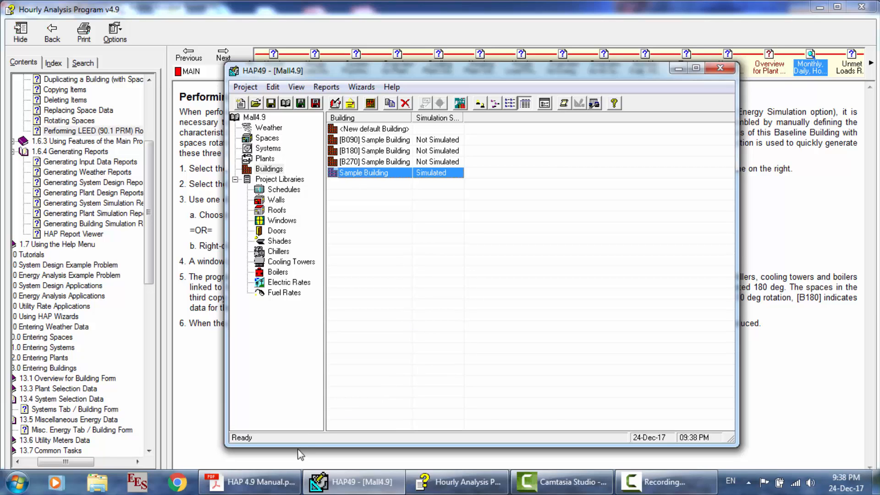
Step: Switch to the HAP 4.9 Manual PDF in Acrobat Reader and read how the LEED Summary Report is generated and organized
{"action": "left_click", "coordinate": [273, 482]}
{"action": "scroll", "coordinate": [279, 334], "scroll_direction": "down", "scroll_amount": 4}
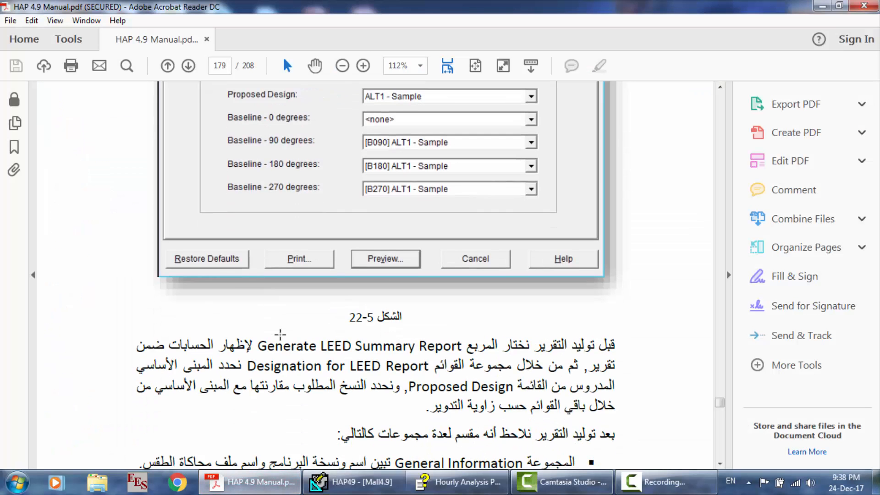
{"action": "scroll", "coordinate": [279, 334], "scroll_direction": "down", "scroll_amount": 3}
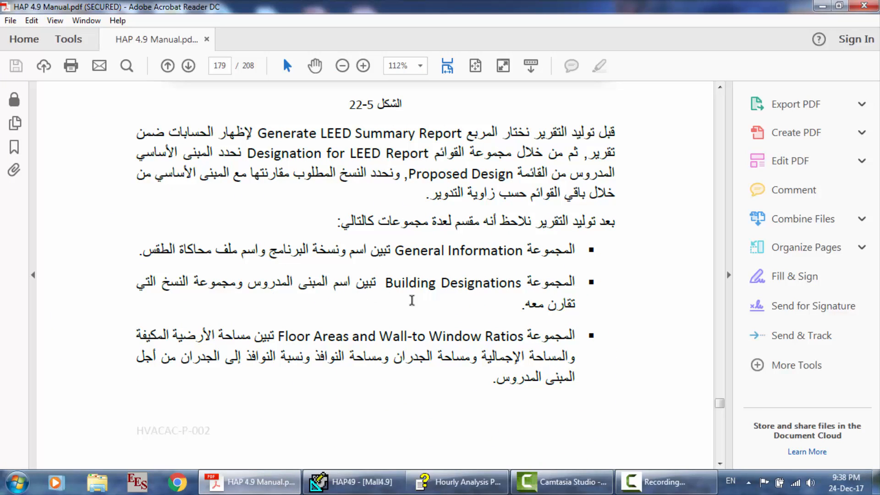
Step: Switch back to HAP and open the Sample Building's LEED 2009 Report options, keeping Generate LEED 2009 EA Credit 1 Summary Report enabled
{"action": "left_click", "coordinate": [390, 483]}
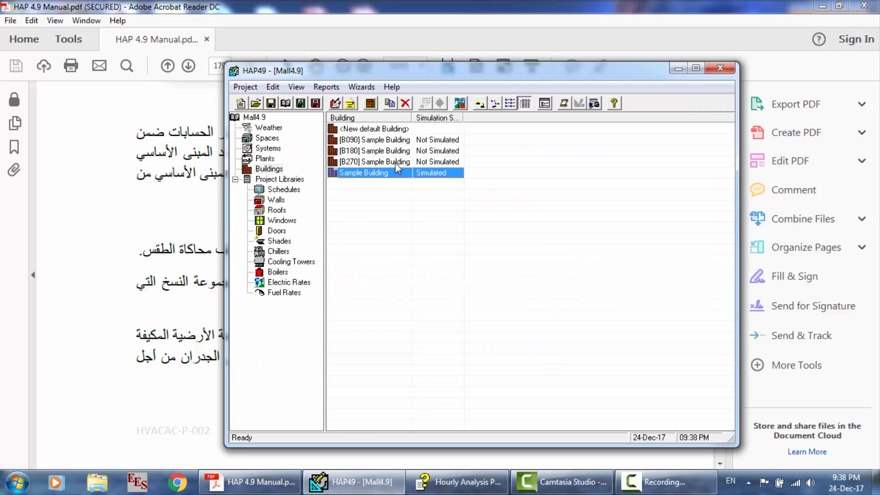
{"action": "right_click", "coordinate": [391, 169]}
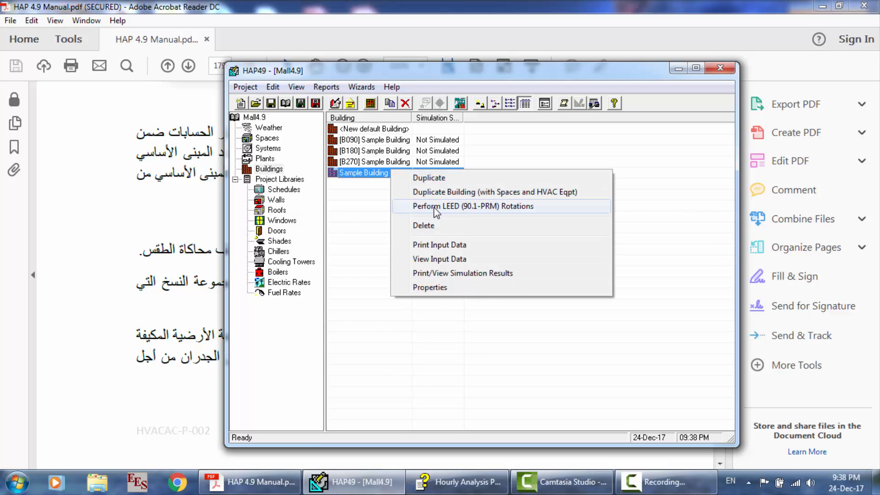
{"action": "left_click", "coordinate": [449, 273]}
{"action": "left_click", "coordinate": [445, 146]}
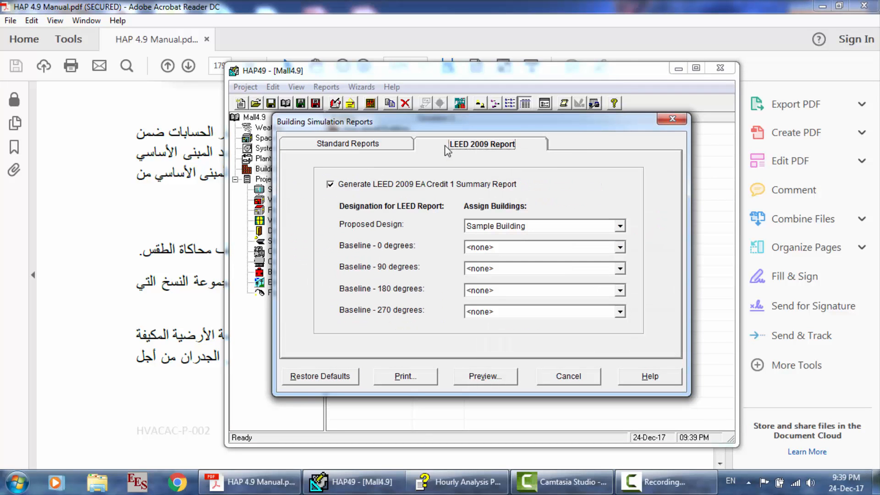
{"action": "left_click", "coordinate": [330, 184]}
{"action": "left_click", "coordinate": [330, 185]}
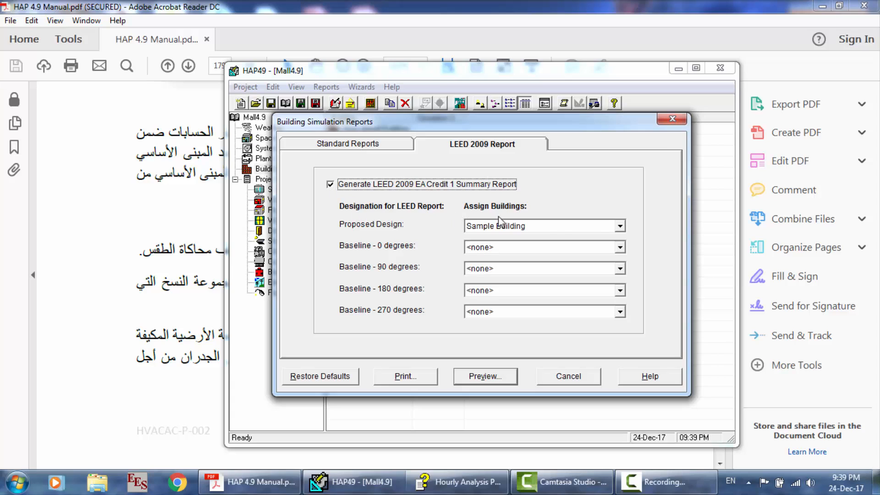
Step: Check which buildings can be assigned as Proposed Design and Baseline - 0 degrees, then close the simulation reports without generating any
{"action": "left_click", "coordinate": [602, 226]}
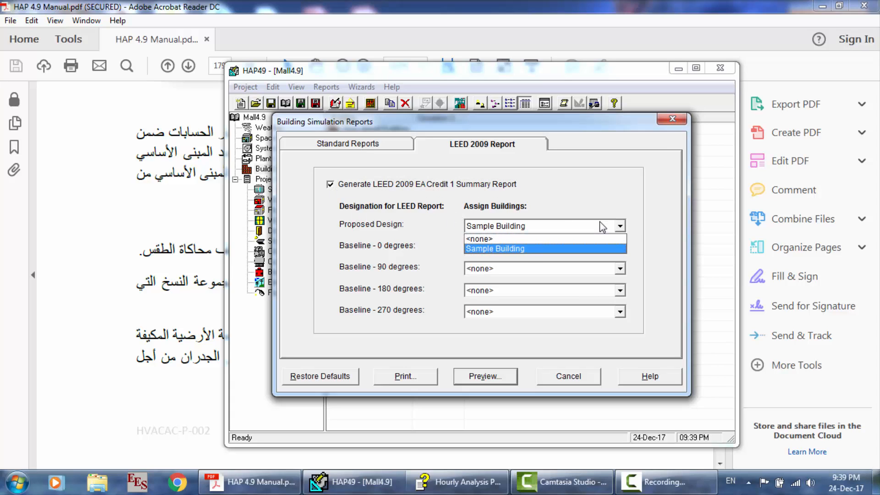
{"action": "left_click", "coordinate": [524, 248]}
{"action": "left_click", "coordinate": [543, 247]}
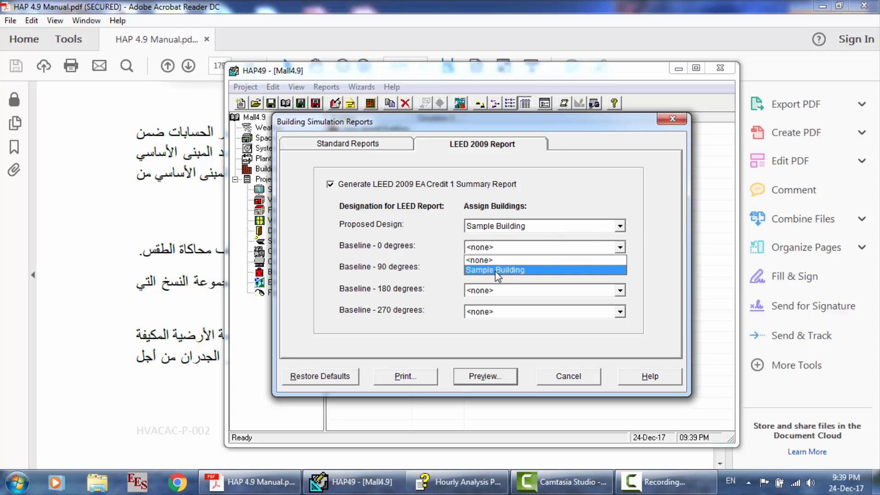
{"action": "left_click", "coordinate": [433, 348]}
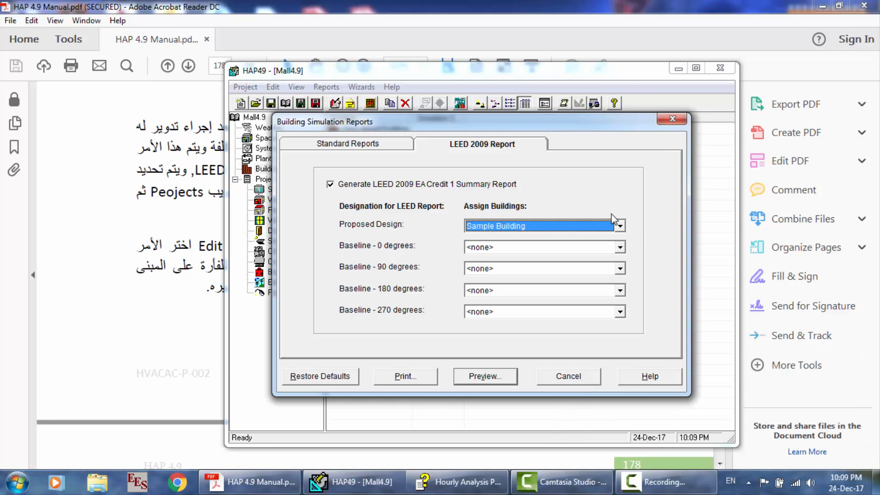
{"action": "left_click", "coordinate": [612, 248]}
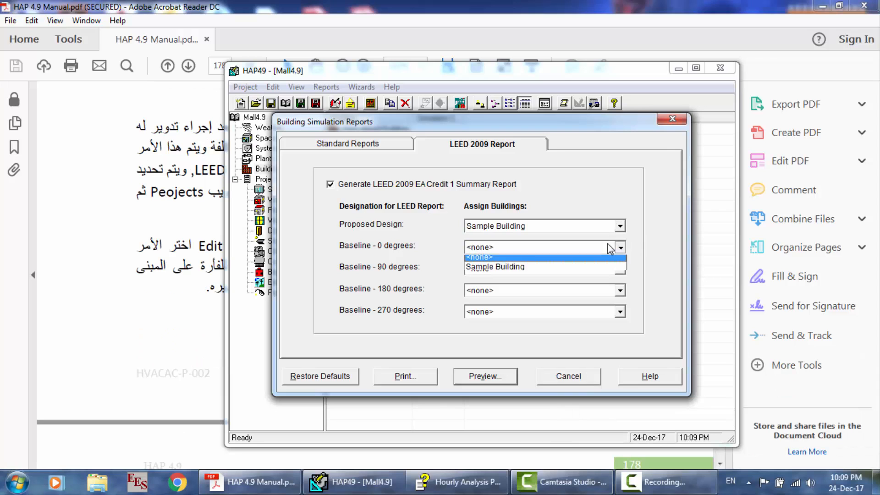
{"action": "left_click", "coordinate": [660, 292]}
{"action": "left_click", "coordinate": [362, 145]}
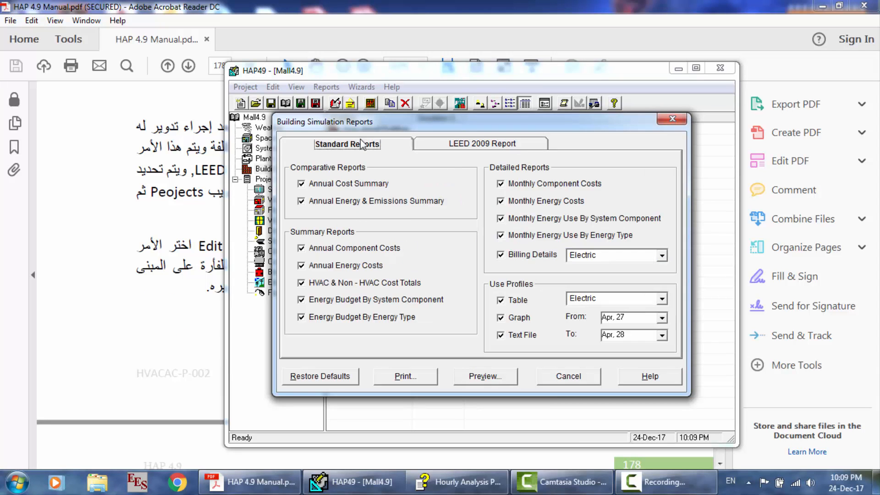
{"action": "left_click", "coordinate": [556, 377]}
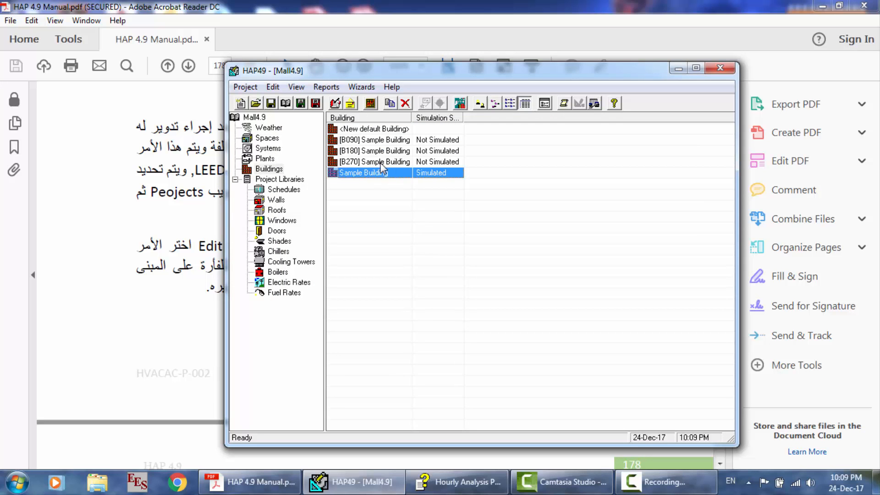
Step: Select the Sample Building with its B270, B180 and B090 copies and enable the LEED 2009 EA Credit 1 summary in their simulation reports
{"action": "left_click", "coordinate": [380, 163], "text": "ctrl"}
{"action": "left_click", "coordinate": [375, 151], "text": "ctrl"}
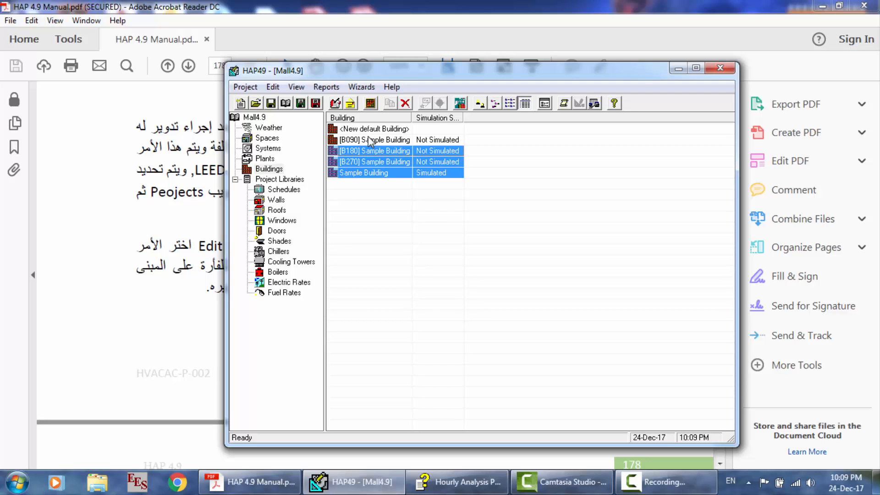
{"action": "left_click", "coordinate": [369, 137], "text": "ctrl"}
{"action": "right_click", "coordinate": [369, 139]}
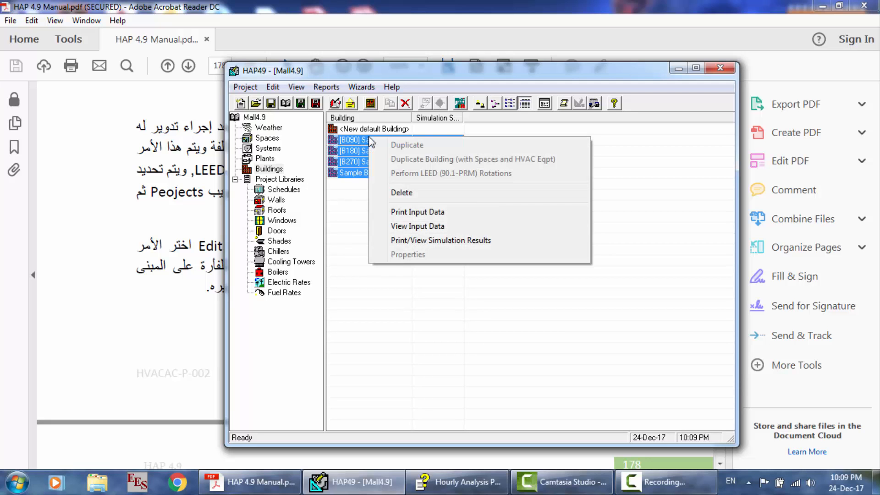
{"action": "left_click", "coordinate": [428, 241]}
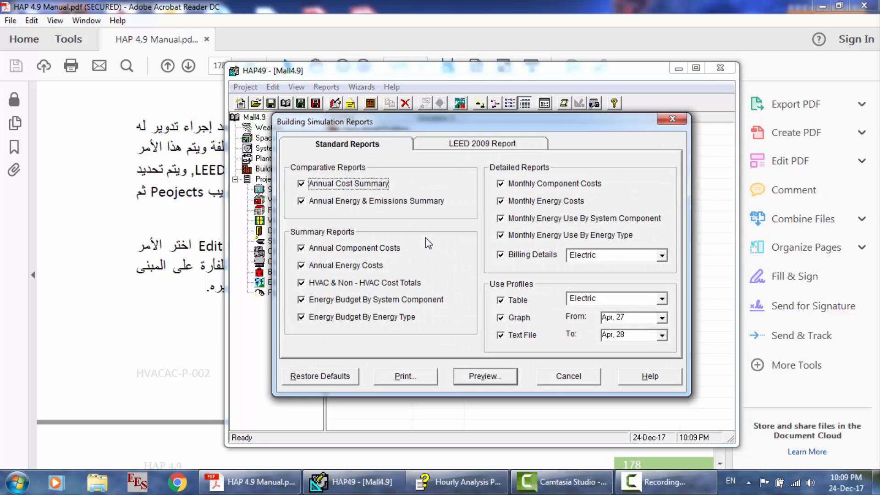
{"action": "left_click", "coordinate": [454, 144]}
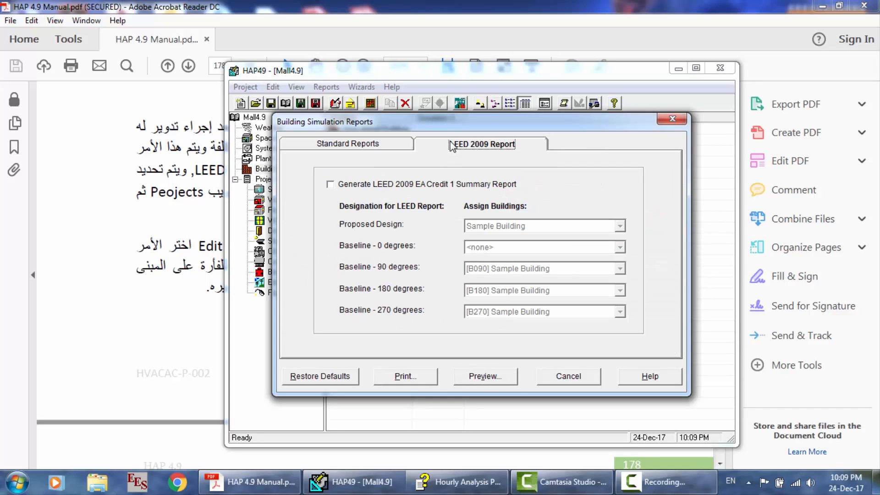
{"action": "left_click", "coordinate": [329, 185]}
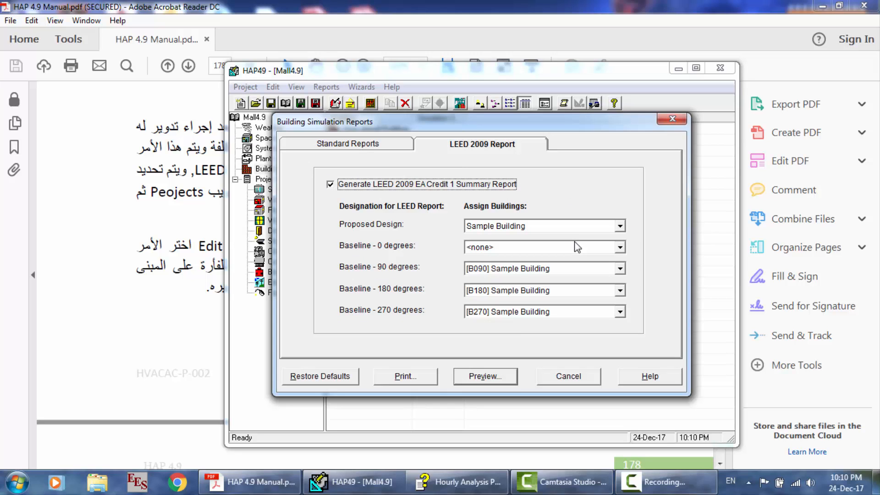
Step: Check the buildings available for Baseline - 0 degrees, leave it at <none>, and cancel the simulation reports
{"action": "left_click", "coordinate": [608, 250]}
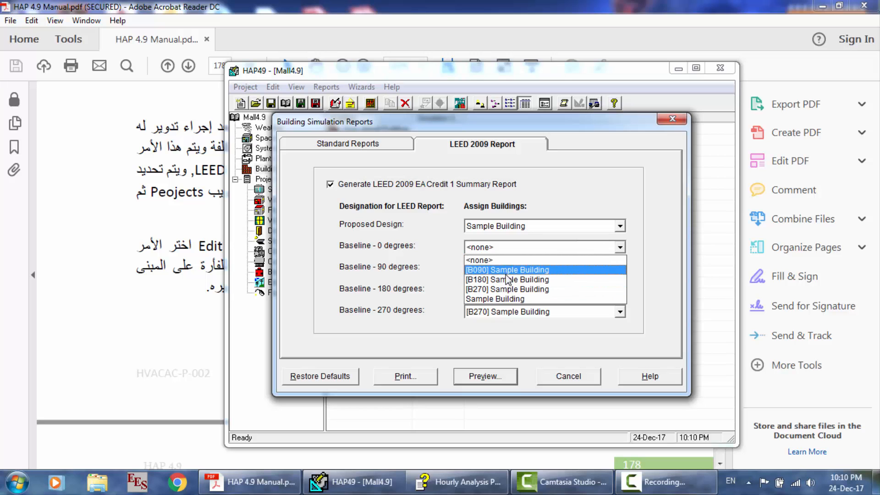
{"action": "left_click", "coordinate": [423, 261]}
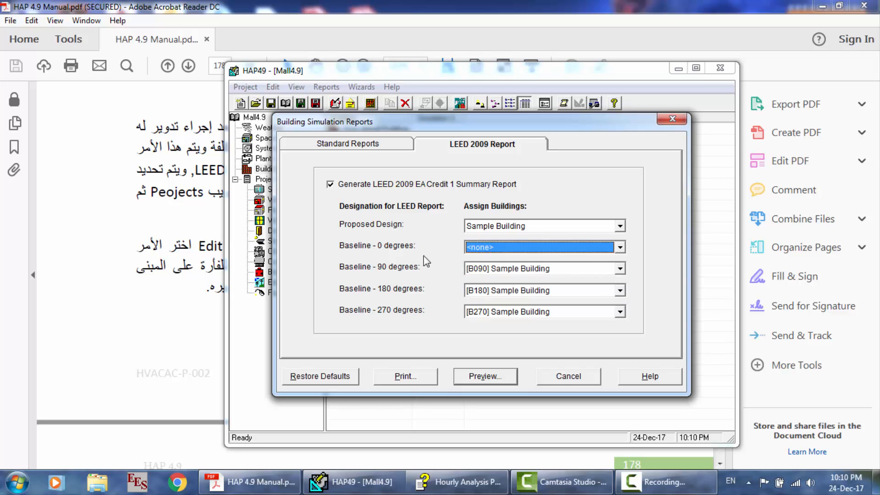
{"action": "left_click", "coordinate": [563, 380]}
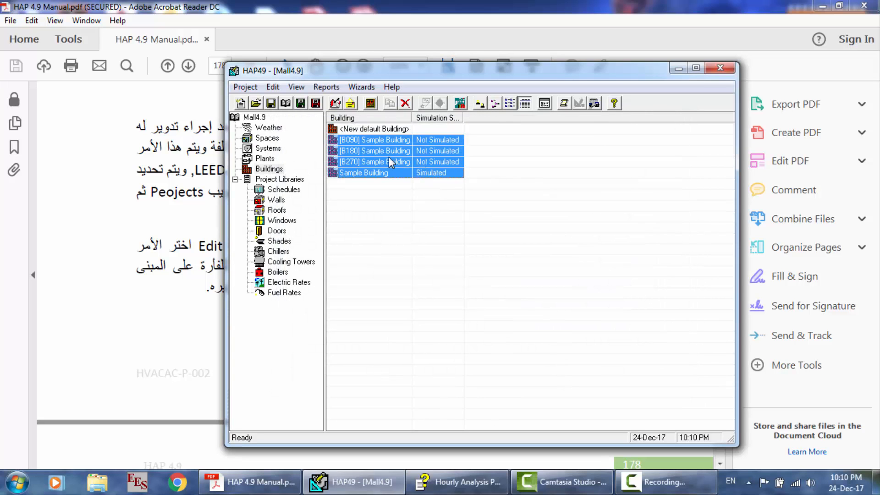
Step: Delete the [B090], [B180] and [B270] Sample Building copies, keeping the original Sample Building
{"action": "left_click", "coordinate": [395, 171]}
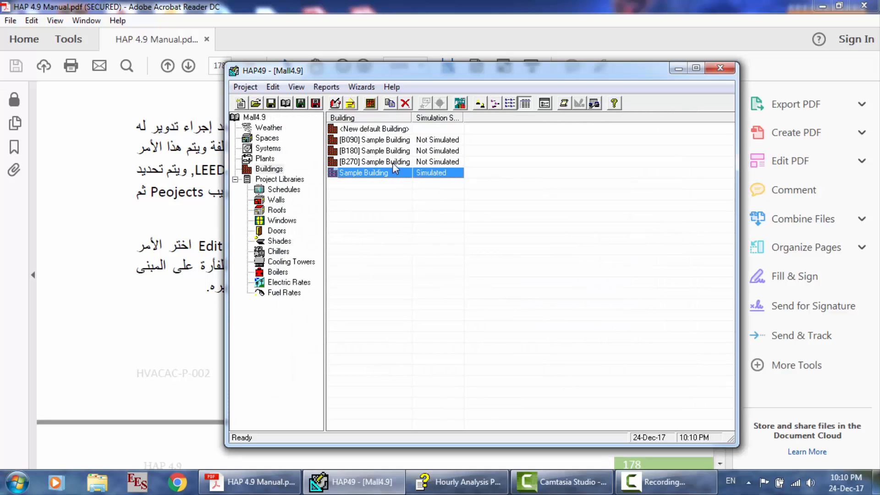
{"action": "left_click", "coordinate": [372, 139]}
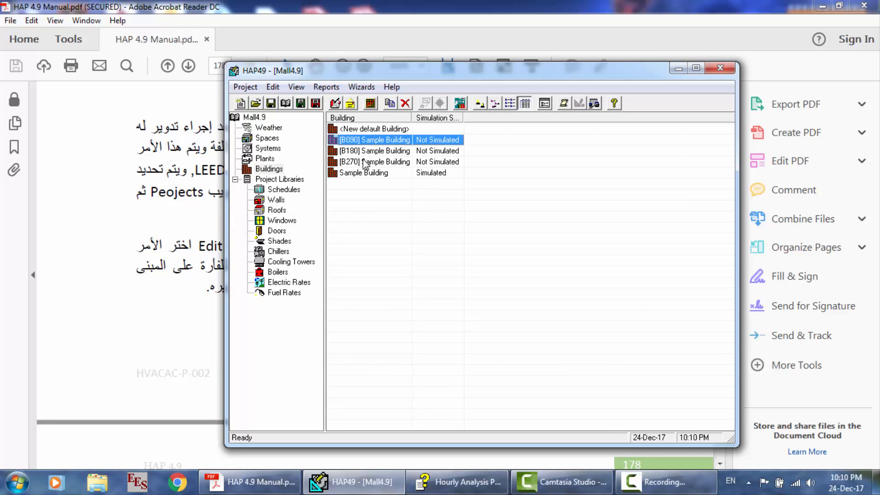
{"action": "left_click", "coordinate": [369, 151], "text": "shift"}
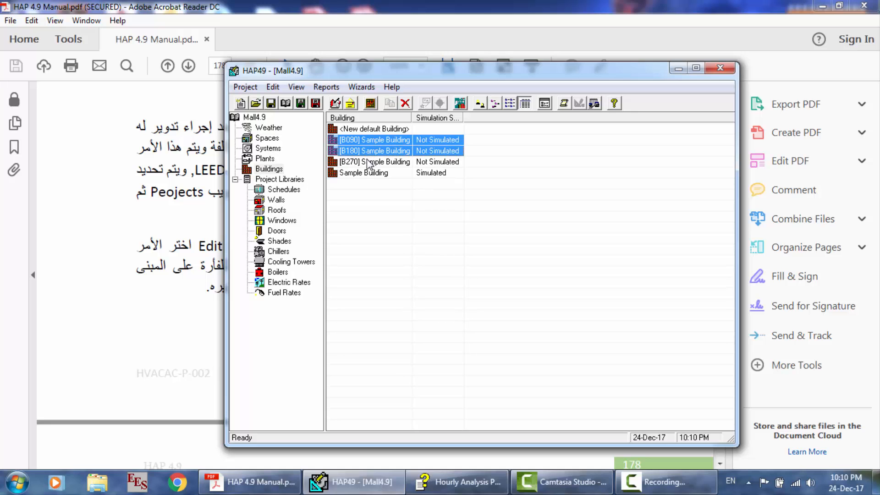
{"action": "left_click", "coordinate": [369, 162], "text": "shift"}
{"action": "key", "text": "Delete"}
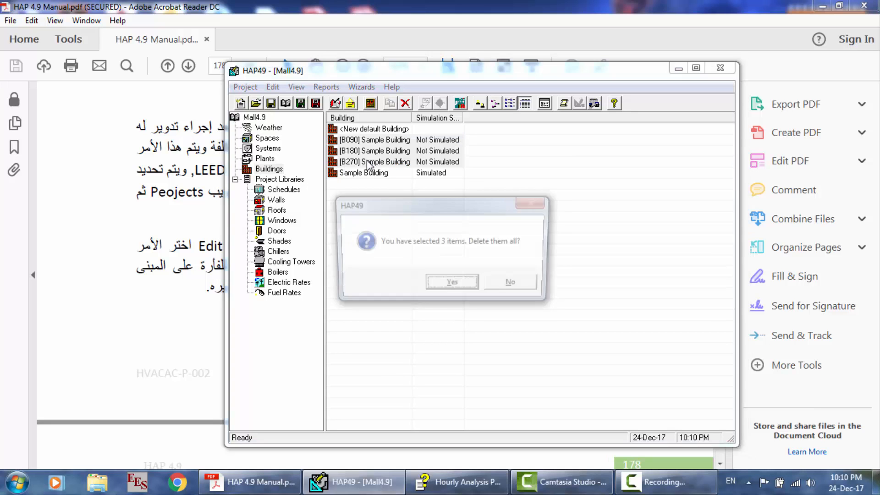
{"action": "key", "text": "Return"}
Step: Rename the Sample Building as Proposed Building in its building properties and accept the change
{"action": "left_click", "coordinate": [365, 141]}
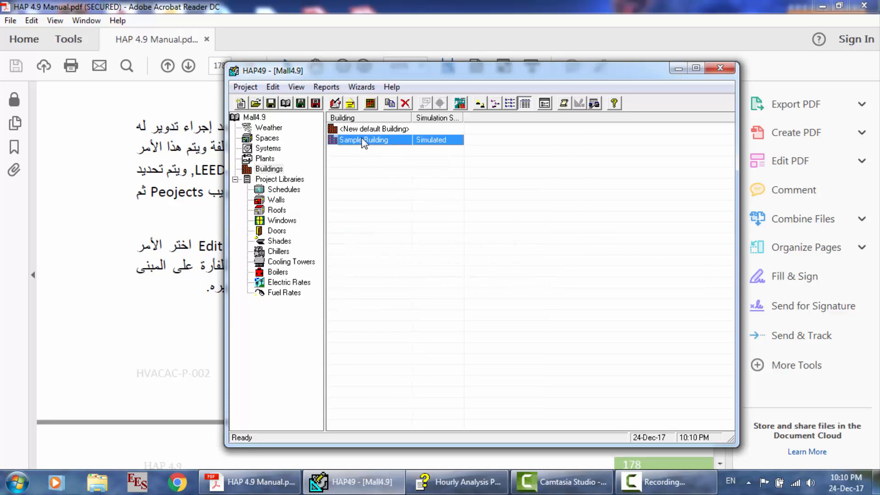
{"action": "right_click", "coordinate": [361, 138]}
{"action": "left_click", "coordinate": [348, 144]}
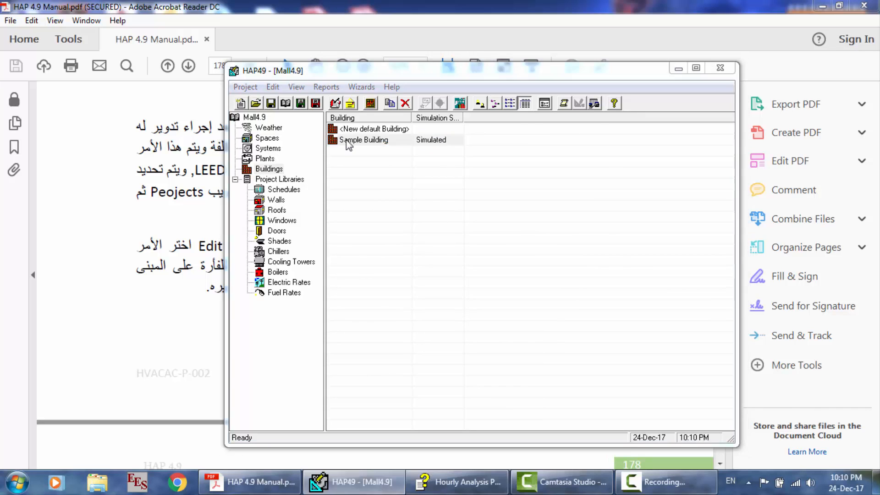
{"action": "double_click", "coordinate": [349, 141]}
{"action": "type", "text": "Pr"}
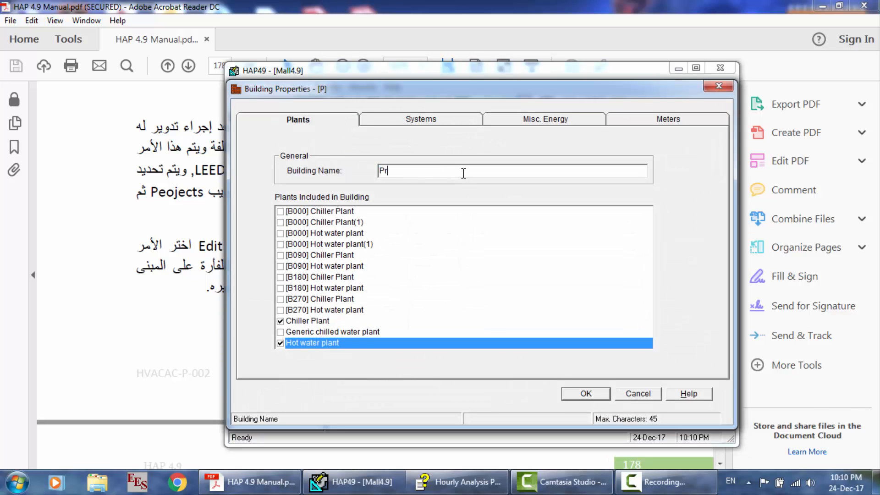
{"action": "type", "text": "oposed B"}
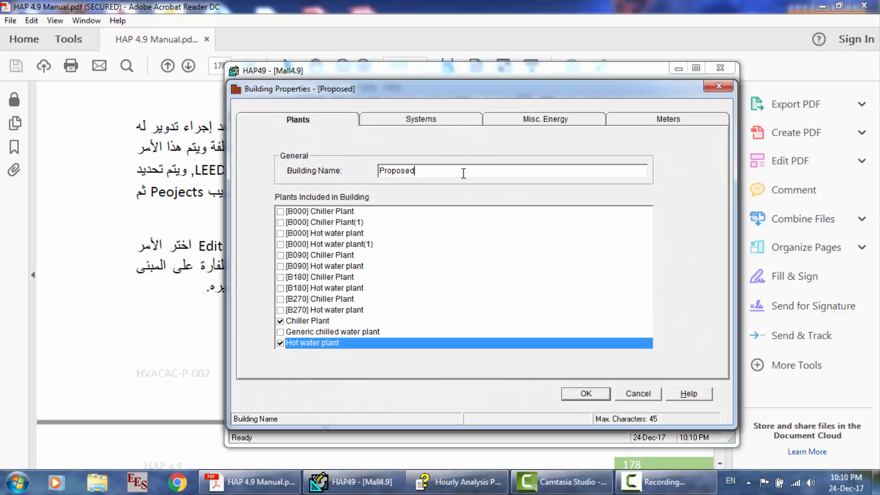
{"action": "type", "text": "lding"}
{"action": "key", "text": "Return"}
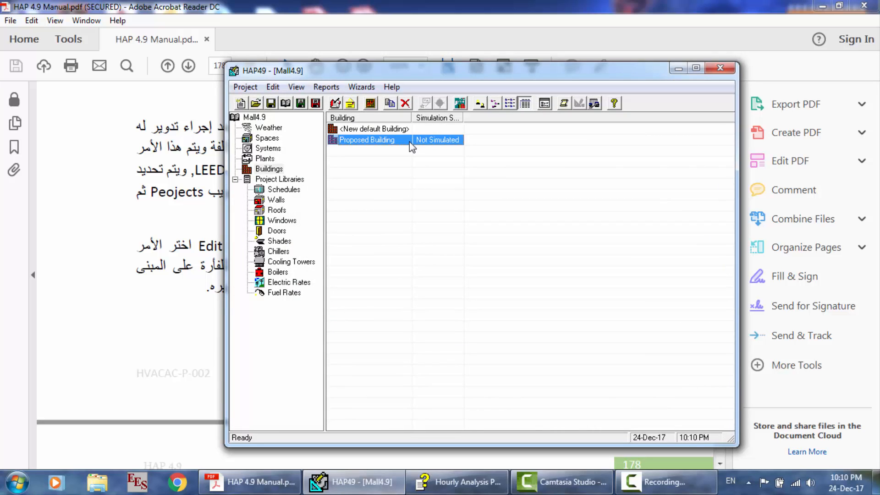
{"action": "double_click", "coordinate": [409, 141]}
{"action": "left_click", "coordinate": [584, 395]}
Step: Simulate the Proposed Building by previewing its standard simulation reports, then close the report viewer
{"action": "right_click", "coordinate": [384, 143]}
{"action": "left_click", "coordinate": [446, 241]}
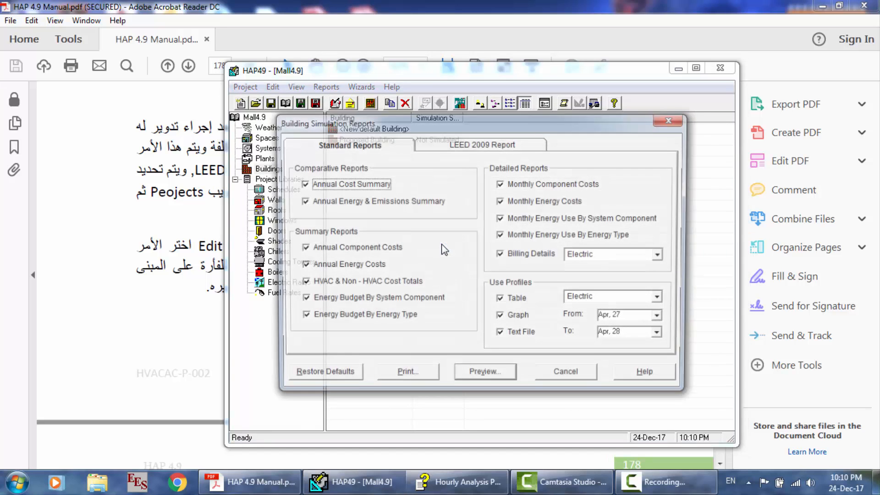
{"action": "left_click", "coordinate": [481, 381]}
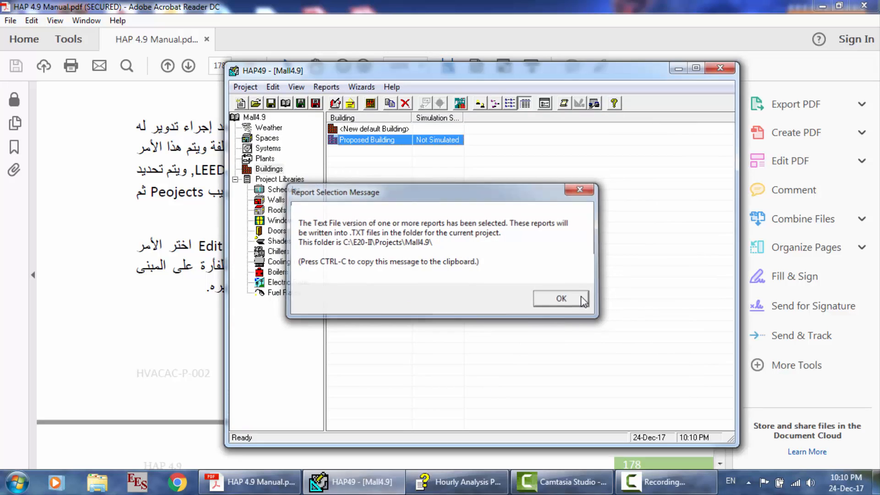
{"action": "left_click", "coordinate": [582, 300]}
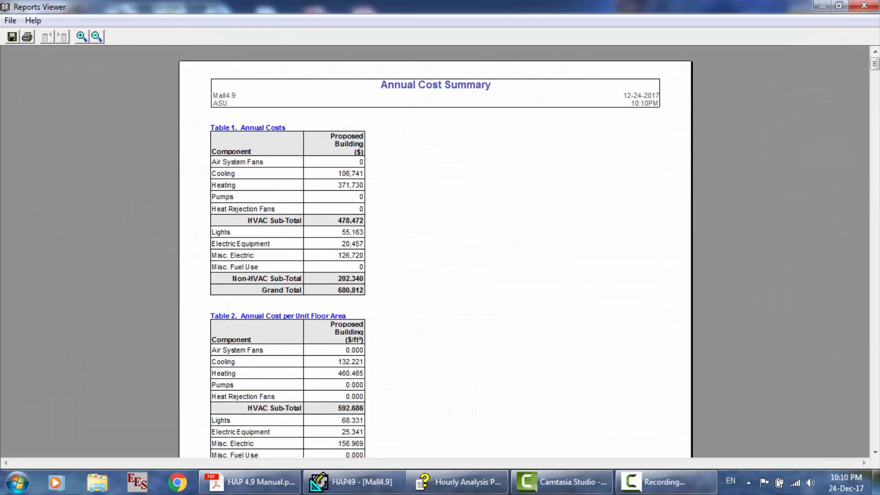
{"action": "left_click", "coordinate": [863, 5]}
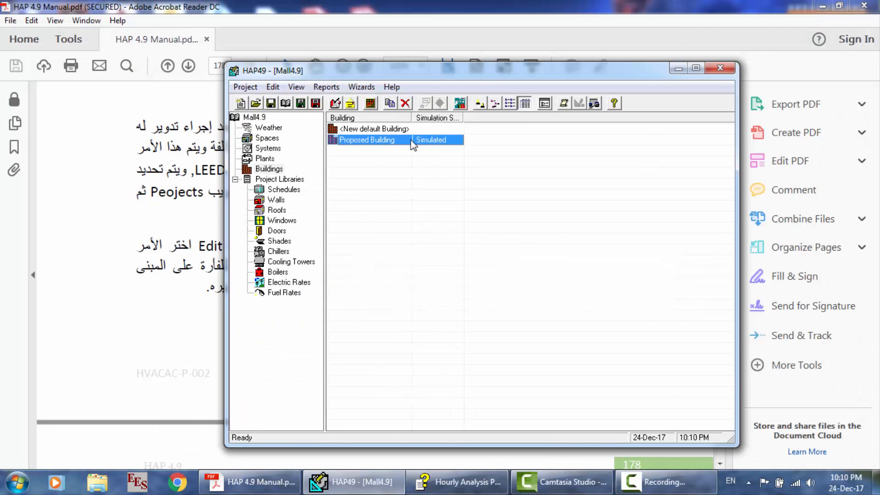
Step: Perform the LEED (90.1-PRM) rotations on the Proposed Building to create its 90, 180 and 270 degree copies
{"action": "right_click", "coordinate": [409, 141]}
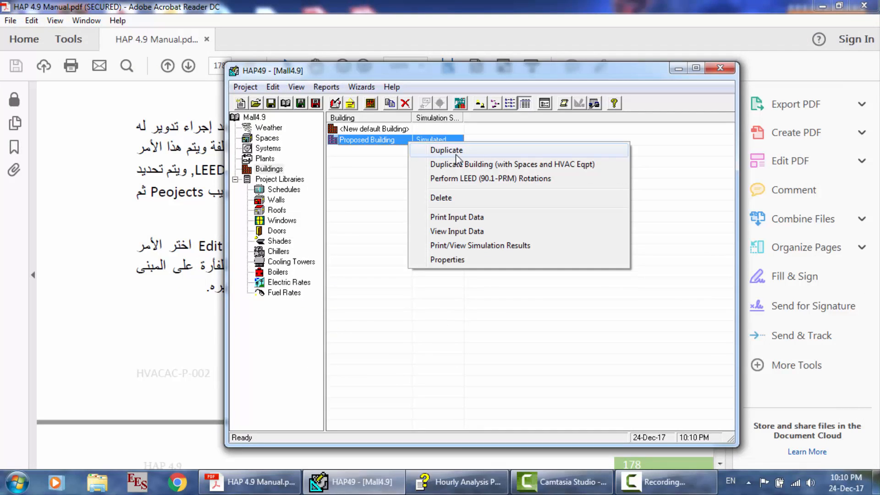
{"action": "left_click", "coordinate": [460, 178]}
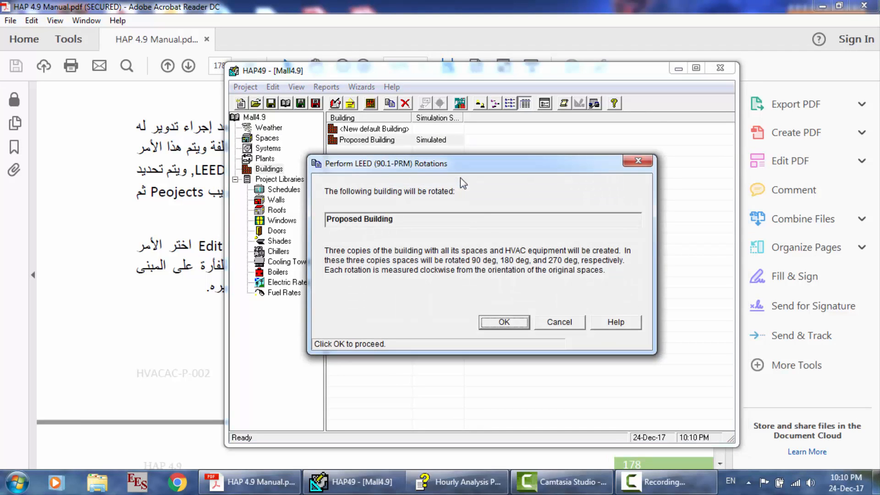
{"action": "left_click", "coordinate": [518, 320]}
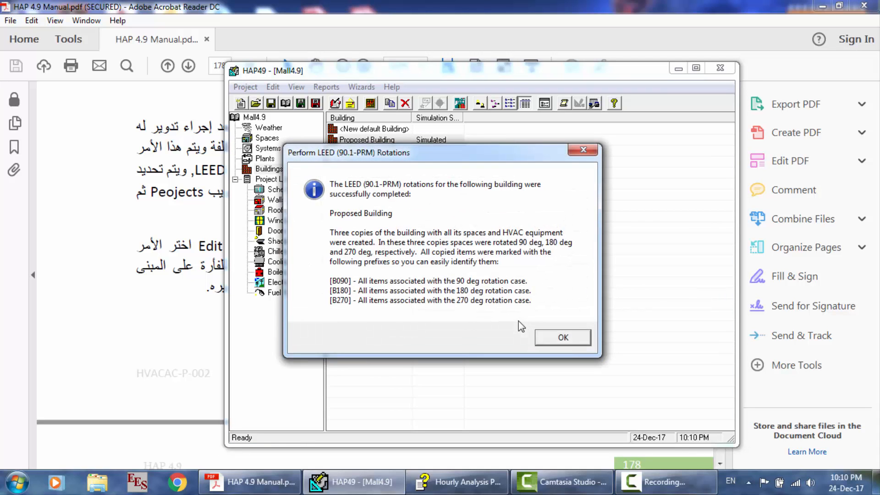
{"action": "left_click", "coordinate": [567, 338]}
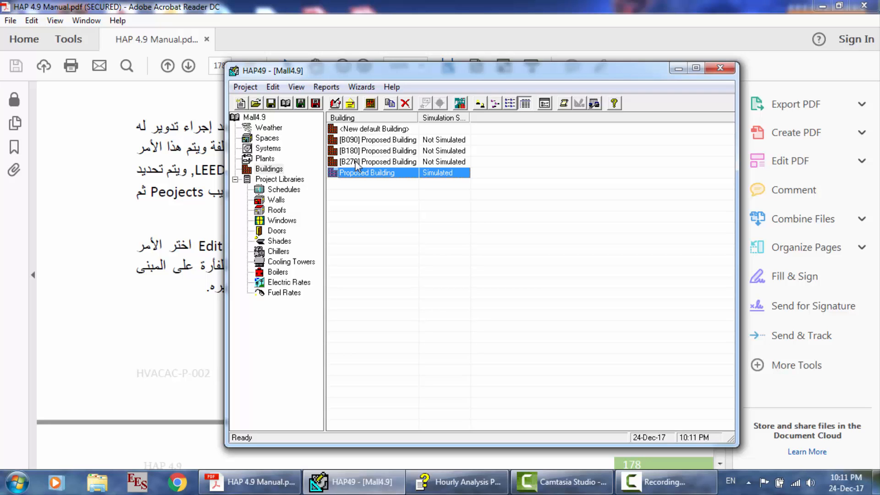
Step: Compare the LEED report building assignments illustrated in the HAP 4.9 manual and the Hourly Analysis Program help
{"action": "left_click", "coordinate": [265, 477]}
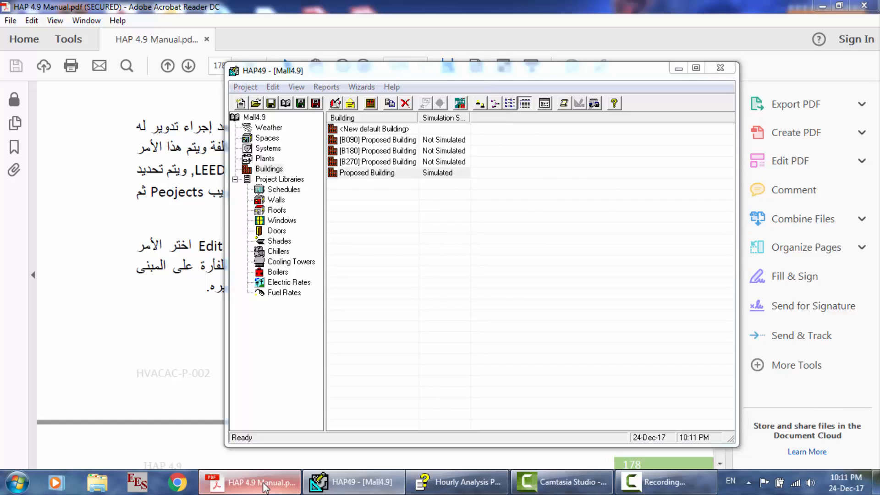
{"action": "scroll", "coordinate": [358, 265], "scroll_direction": "down", "scroll_amount": 5}
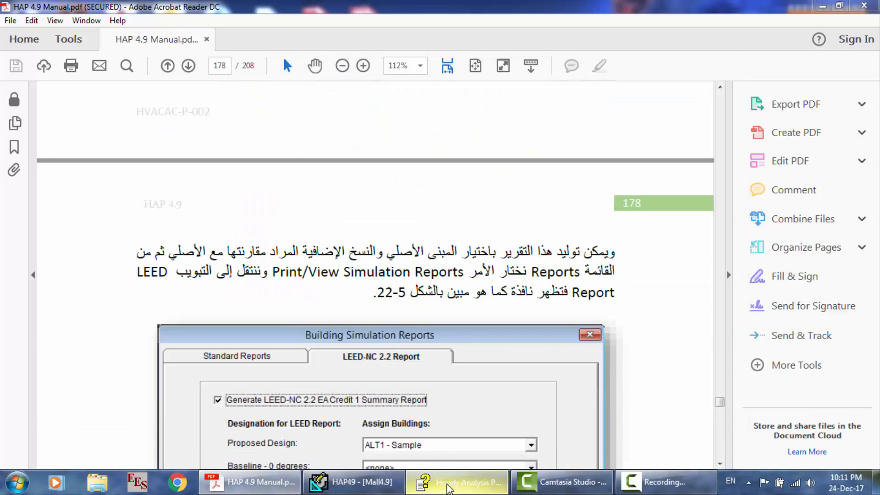
{"action": "left_click", "coordinate": [454, 482]}
{"action": "scroll", "coordinate": [465, 310], "scroll_direction": "up", "scroll_amount": 3}
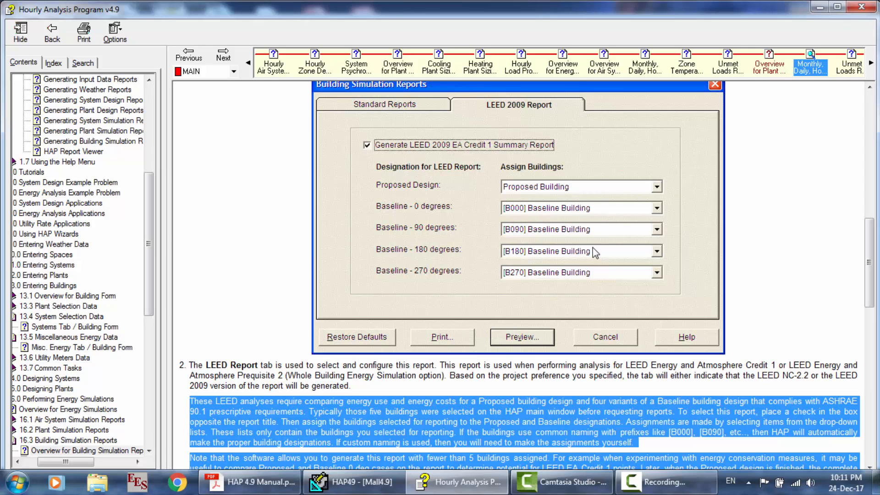
{"action": "left_click", "coordinate": [343, 490]}
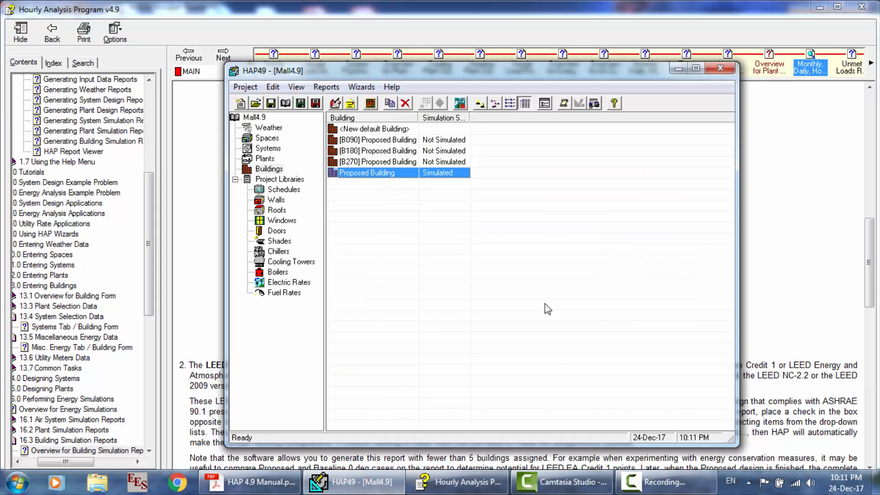
{"action": "left_click", "coordinate": [659, 482]}
{"action": "left_click", "coordinate": [818, 427]}
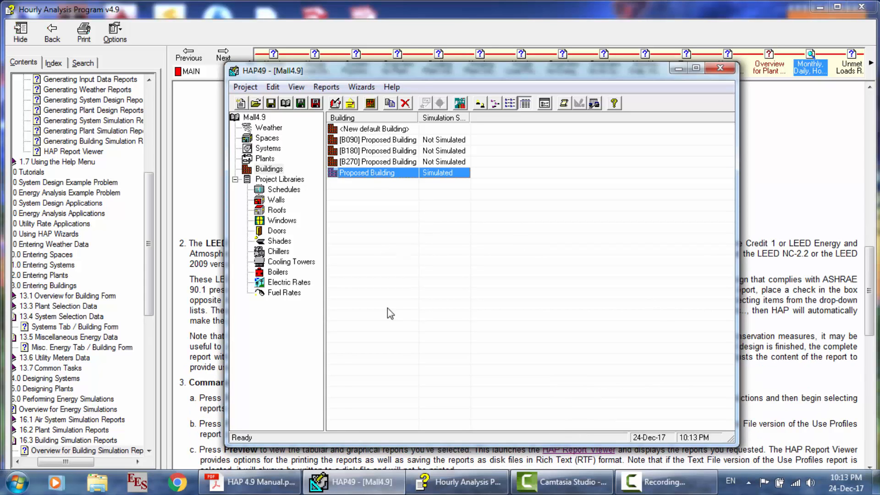
{"action": "left_click", "coordinate": [263, 484]}
{"action": "scroll", "coordinate": [302, 380], "scroll_direction": "down", "scroll_amount": 1}
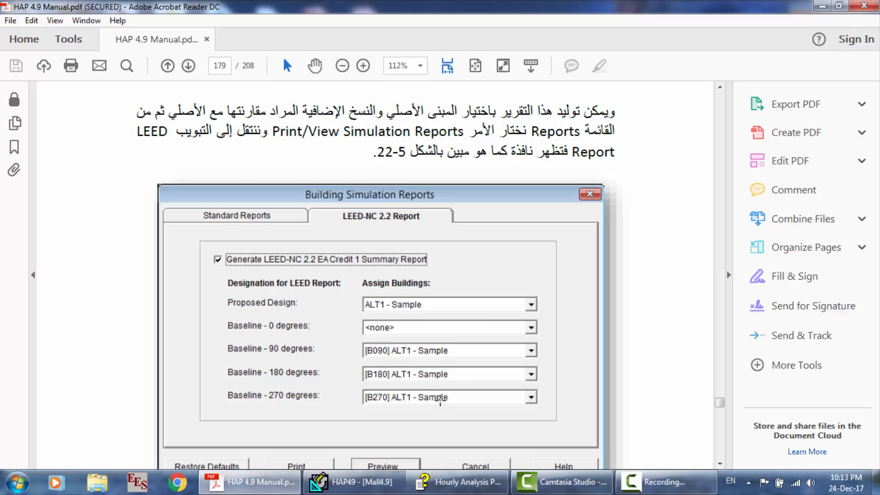
Step: Switch back to HAP, select the Proposed Building with its three rotated copies, and enable the LEED 2009 EA Credit 1 Summary Report
{"action": "left_click", "coordinate": [351, 482]}
{"action": "left_click_drag", "start_coordinate": [392, 166], "coordinate": [382, 139]}
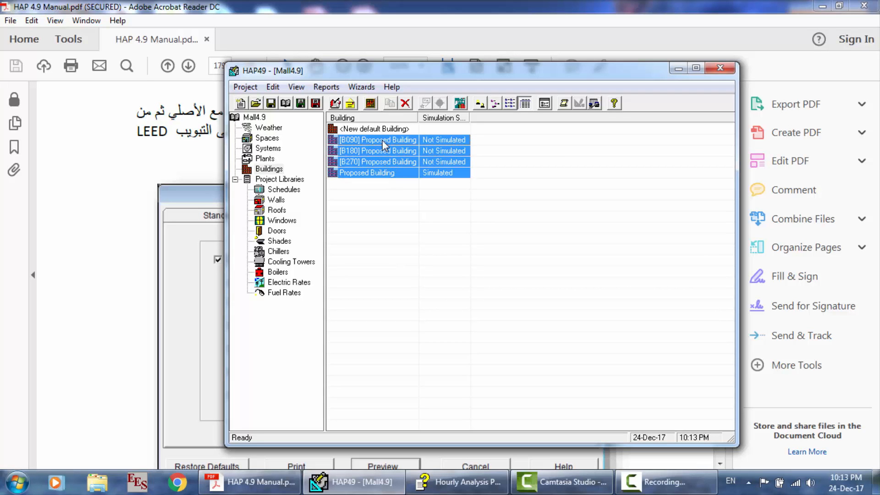
{"action": "right_click", "coordinate": [382, 139]}
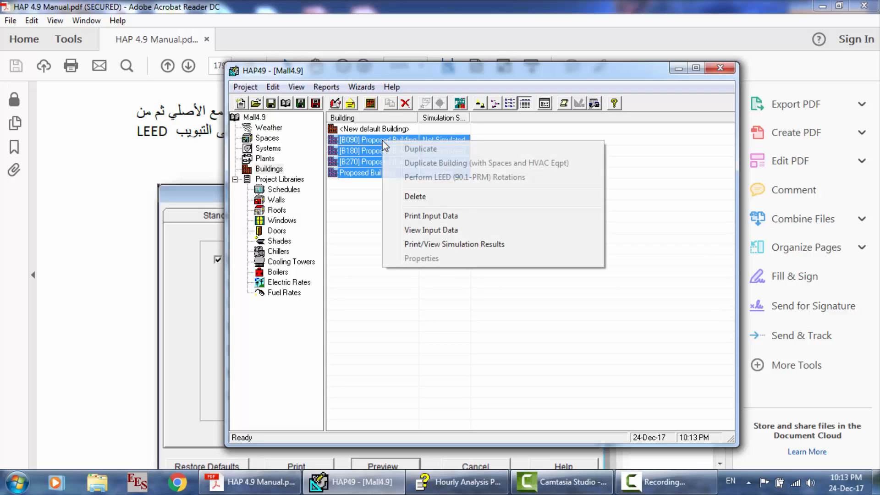
{"action": "left_click", "coordinate": [422, 244]}
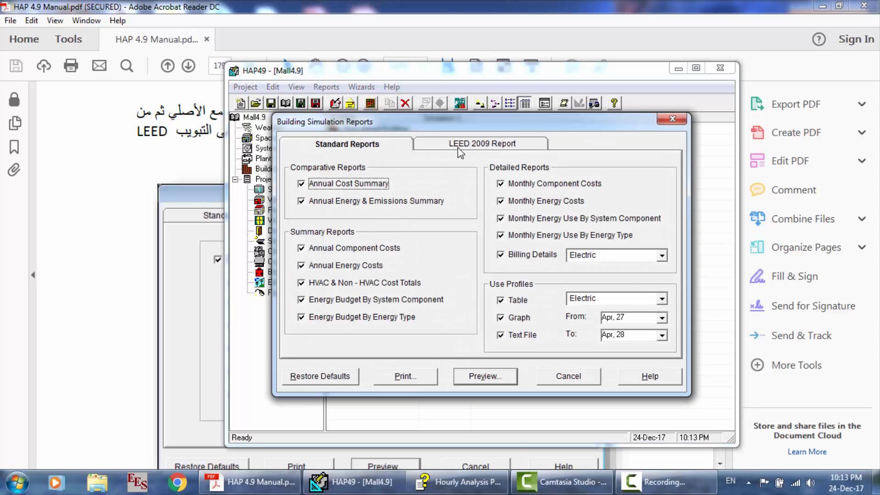
{"action": "left_click", "coordinate": [460, 149]}
{"action": "left_click", "coordinate": [366, 184]}
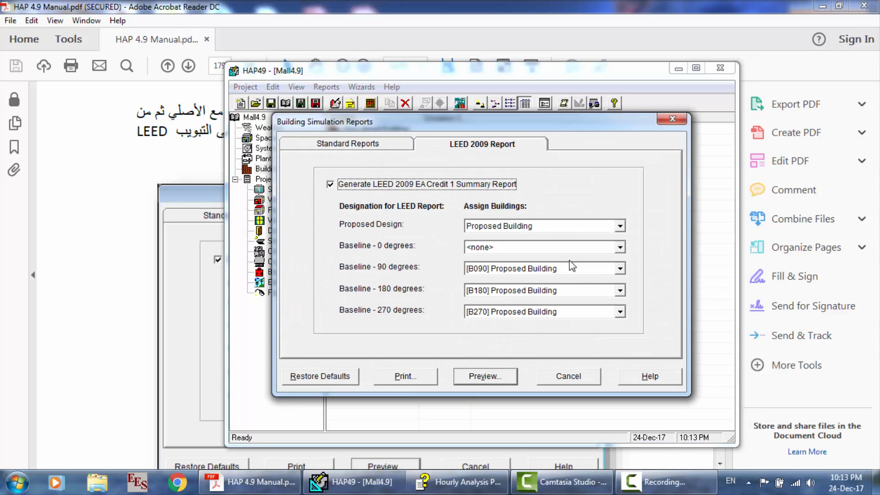
Step: Generate the report preview, accepting the unassigned Baseline - 0 degrees, the text file output and the large number of pages
{"action": "left_click", "coordinate": [484, 373]}
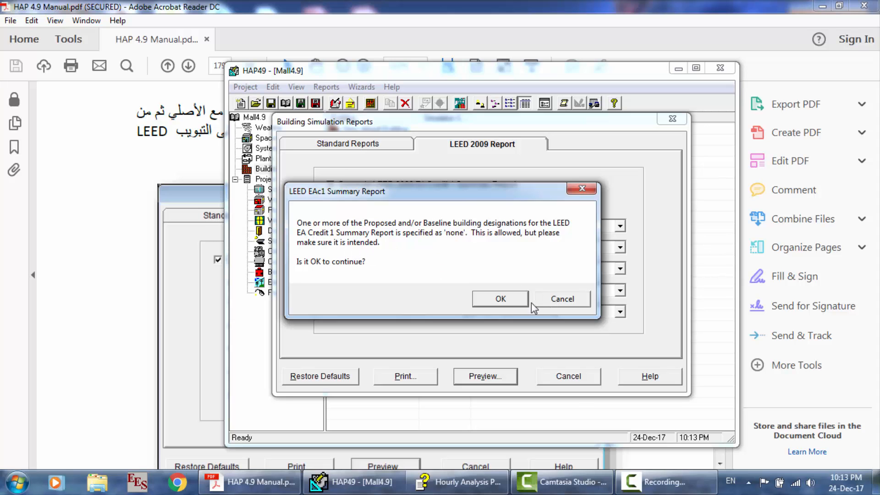
{"action": "left_click", "coordinate": [517, 302]}
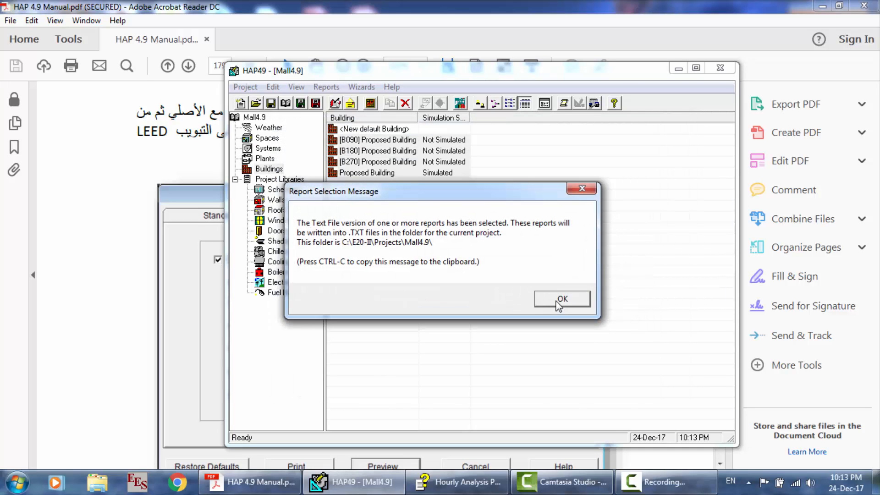
{"action": "left_click", "coordinate": [559, 300]}
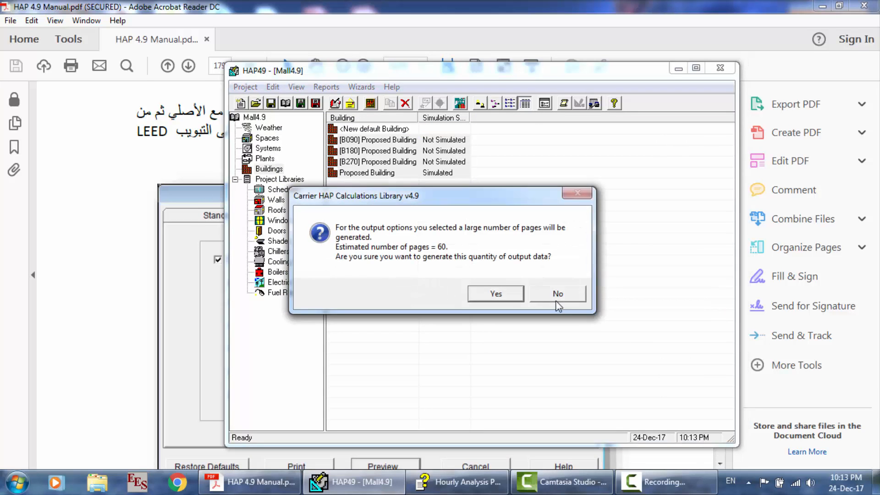
{"action": "left_click", "coordinate": [496, 293]}
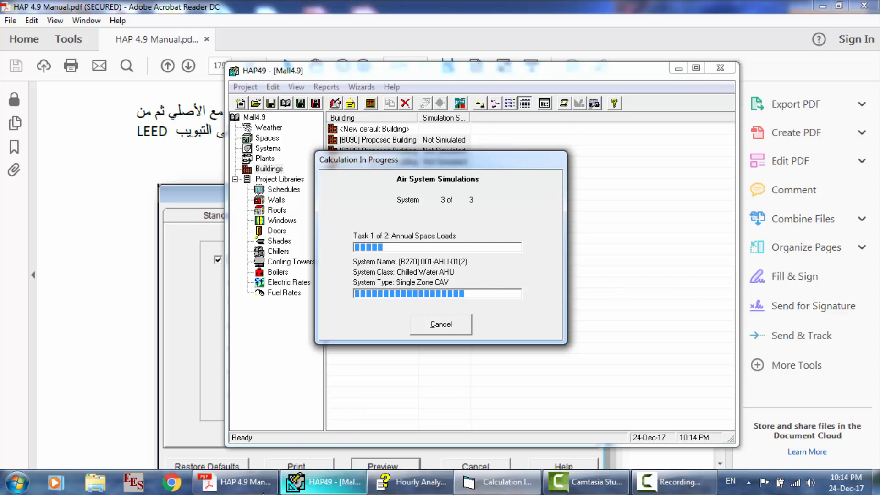
Step: Check the LEED report dialog in the HAP 4.9 manual and the building report descriptions in the Hourly Analysis Program help
{"action": "left_click", "coordinate": [234, 482]}
{"action": "scroll", "coordinate": [314, 356], "scroll_direction": "down", "scroll_amount": 10}
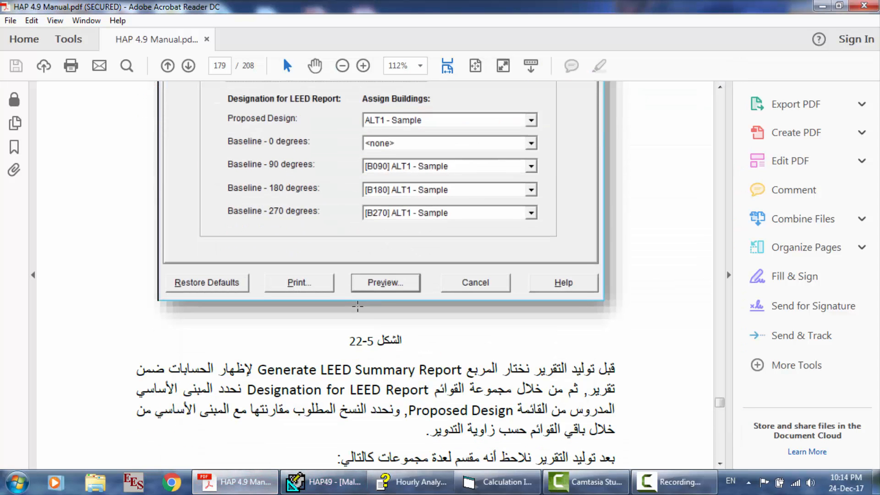
{"action": "scroll", "coordinate": [358, 306], "scroll_direction": "up", "scroll_amount": 5}
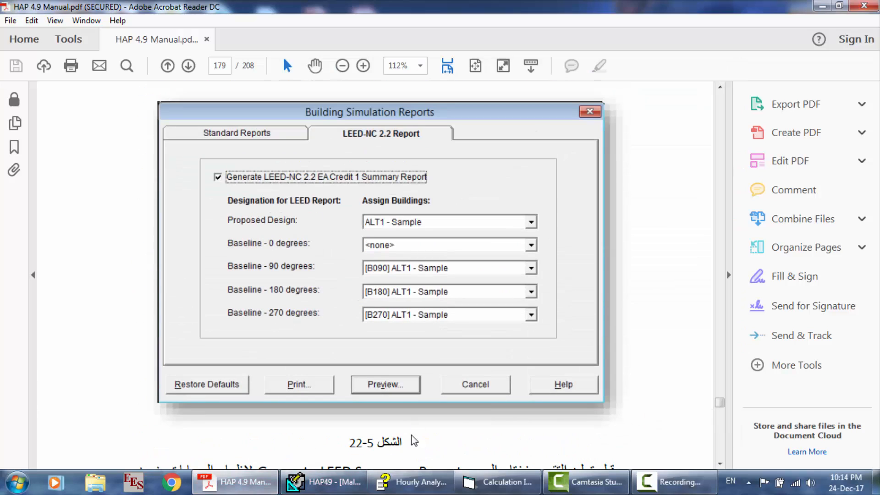
{"action": "left_click", "coordinate": [411, 481]}
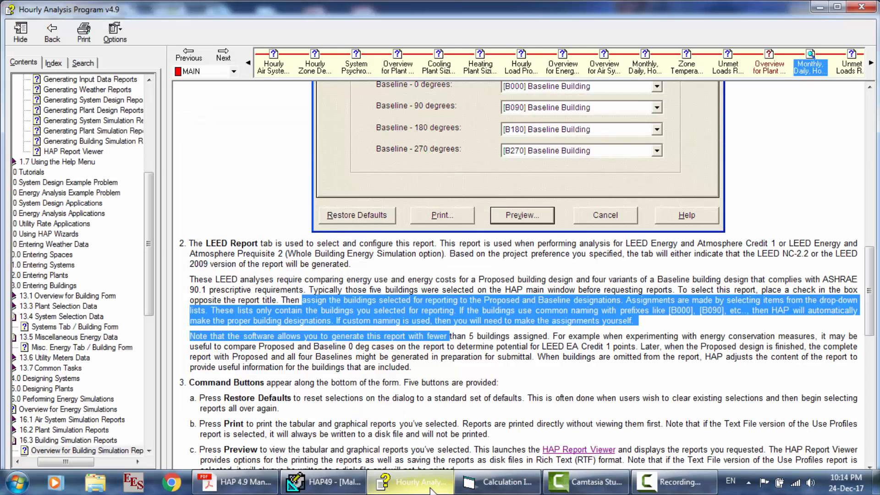
{"action": "scroll", "coordinate": [425, 274], "scroll_direction": "down", "scroll_amount": 3}
{"action": "scroll", "coordinate": [425, 274], "scroll_direction": "down", "scroll_amount": 2}
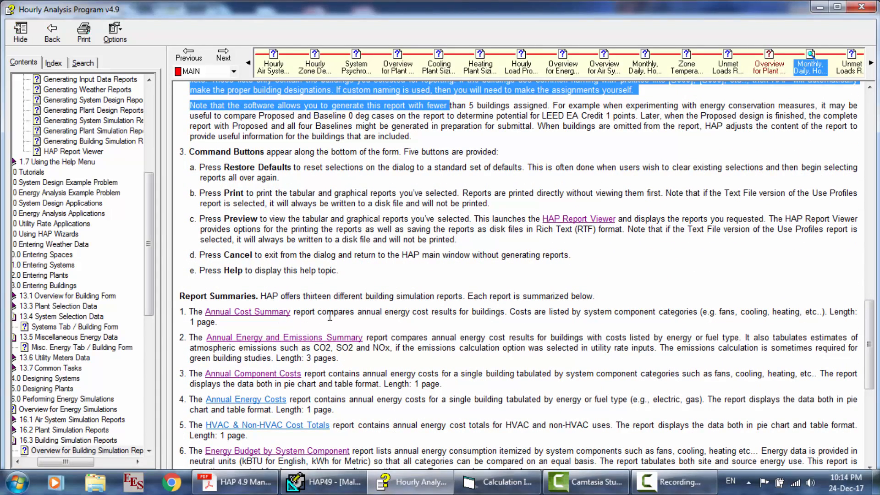
{"action": "scroll", "coordinate": [330, 316], "scroll_direction": "down", "scroll_amount": 1}
{"action": "left_click_drag", "start_coordinate": [311, 264], "coordinate": [336, 282]}
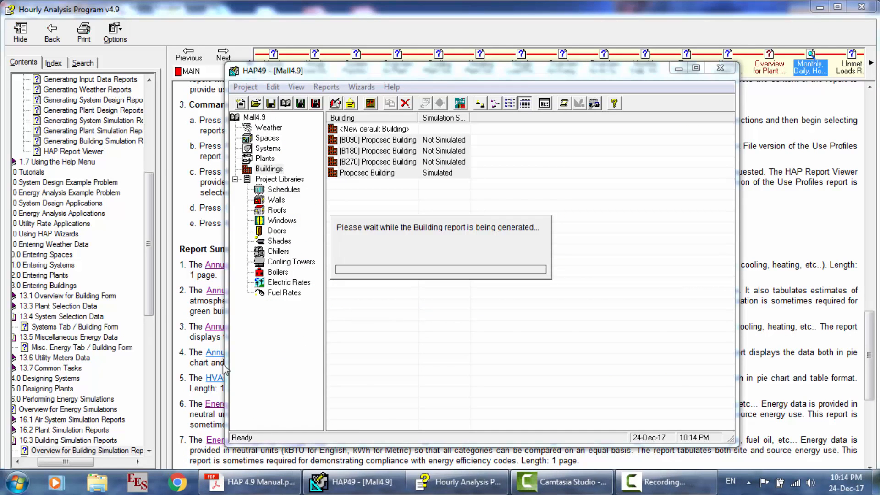
{"action": "left_click", "coordinate": [191, 371]}
{"action": "scroll", "coordinate": [359, 365], "scroll_direction": "down", "scroll_amount": 5}
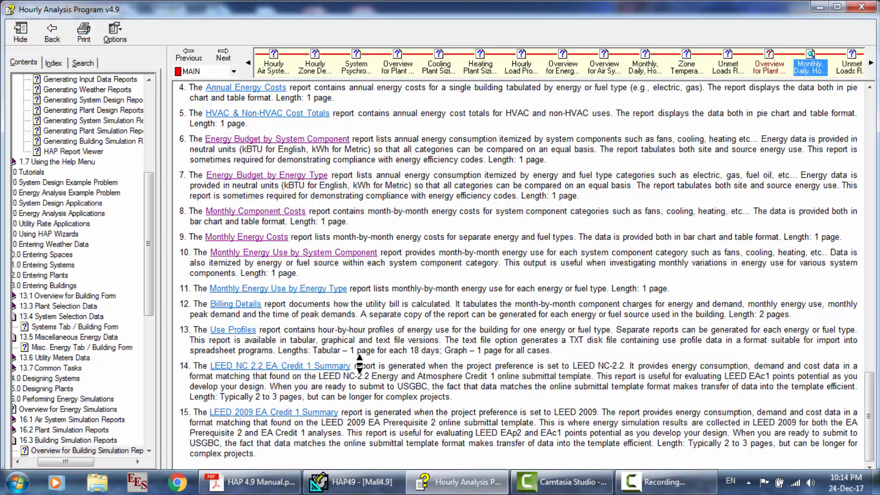
{"action": "scroll", "coordinate": [359, 365], "scroll_direction": "up", "scroll_amount": 20}
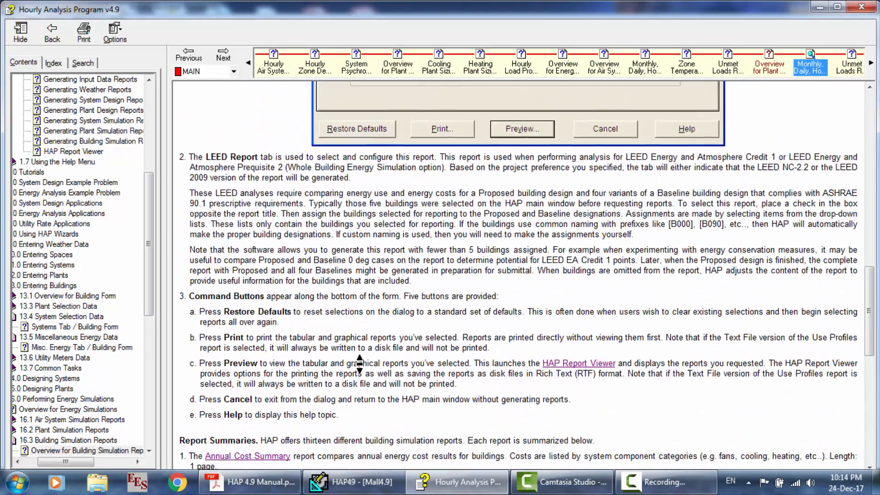
{"action": "scroll", "coordinate": [359, 365], "scroll_direction": "up", "scroll_amount": 5}
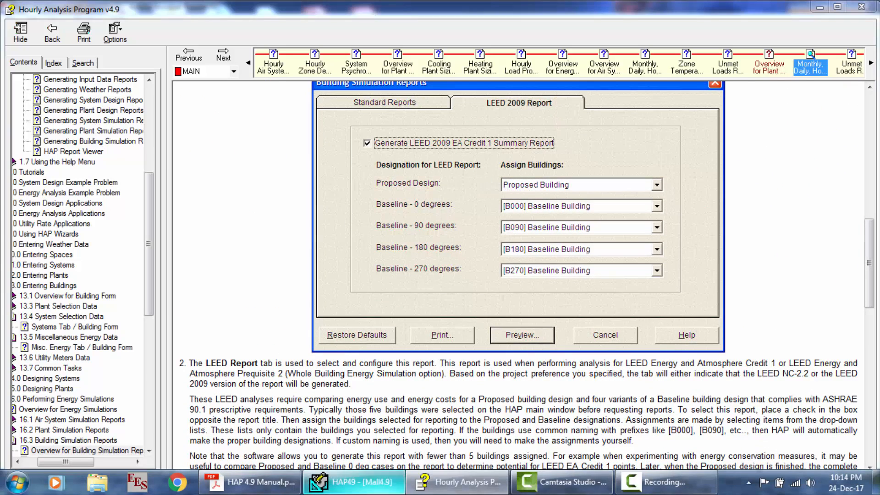
Step: Switch to HAP to check the report generation progress, and minimize the help and manual windows behind it
{"action": "left_click", "coordinate": [348, 481]}
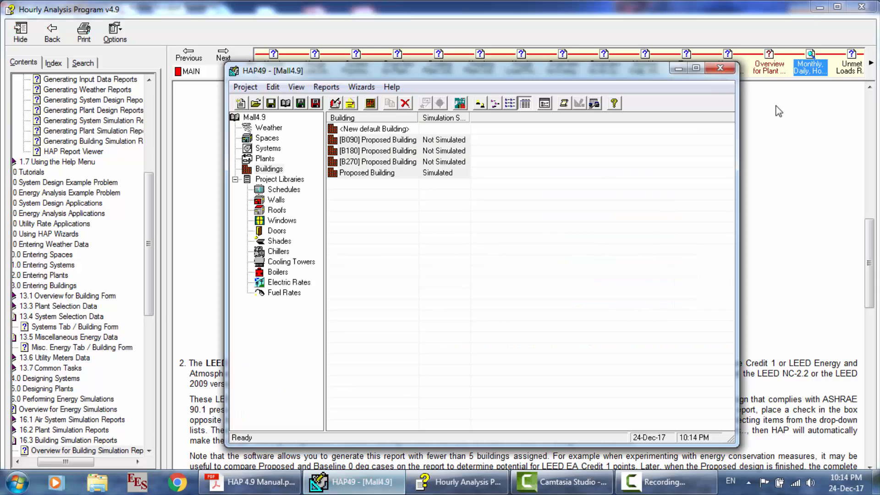
{"action": "left_click", "coordinate": [821, 8]}
{"action": "left_click", "coordinate": [821, 8]}
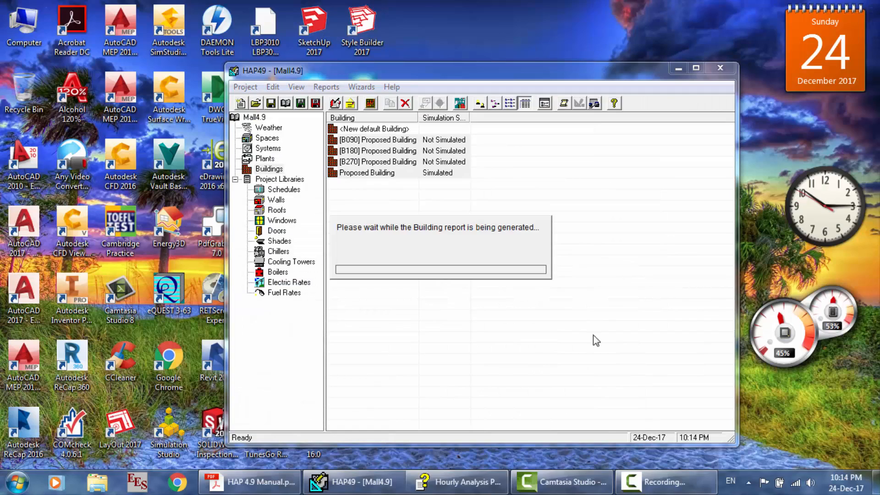
Step: Return to the Hourly Analysis Program help and open the LEED 2009 EA Credit 1 Summary topic from the report summaries
{"action": "left_click", "coordinate": [462, 486]}
{"action": "scroll", "coordinate": [465, 329], "scroll_direction": "down", "scroll_amount": 3}
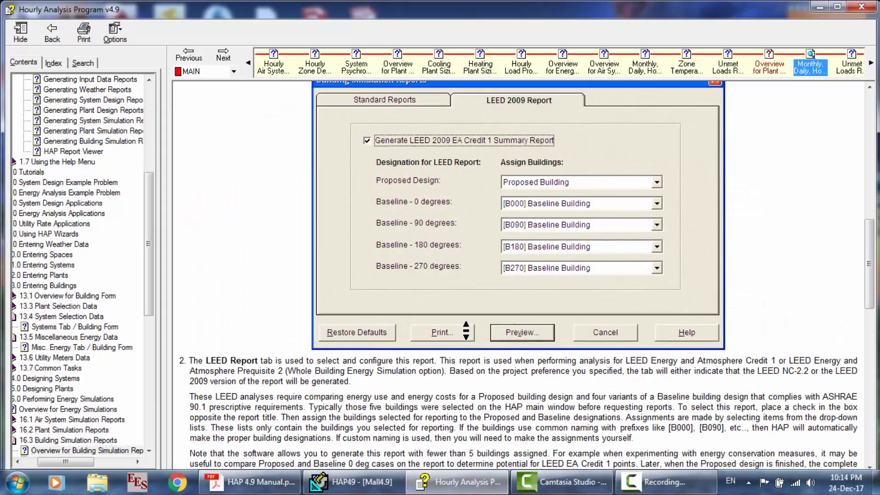
{"action": "scroll", "coordinate": [549, 357], "scroll_direction": "down", "scroll_amount": 3}
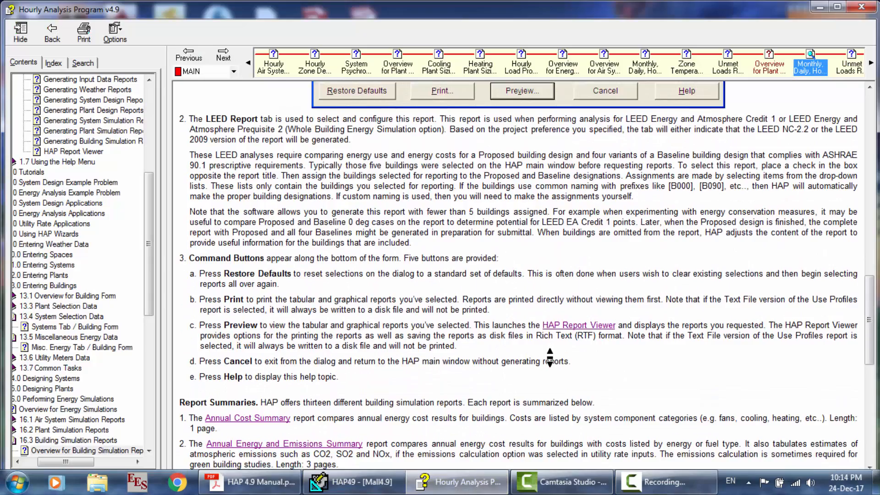
{"action": "scroll", "coordinate": [316, 339], "scroll_direction": "down", "scroll_amount": 3}
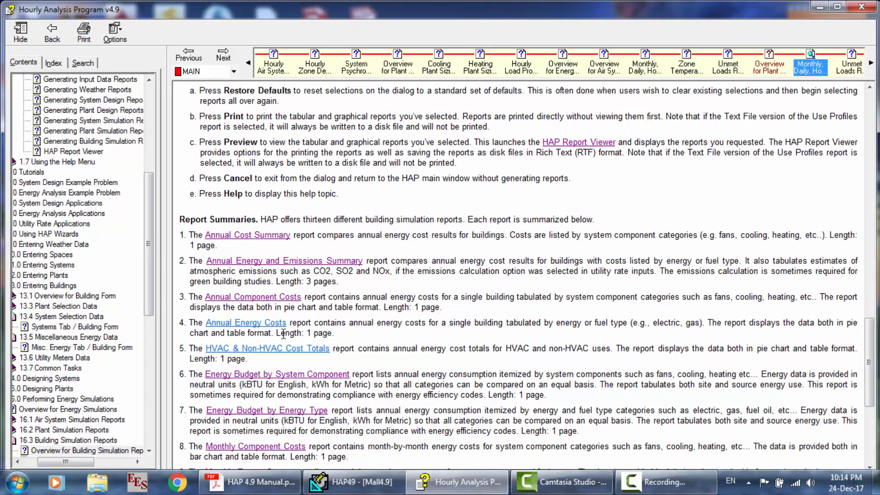
{"action": "scroll", "coordinate": [253, 360], "scroll_direction": "down", "scroll_amount": 8}
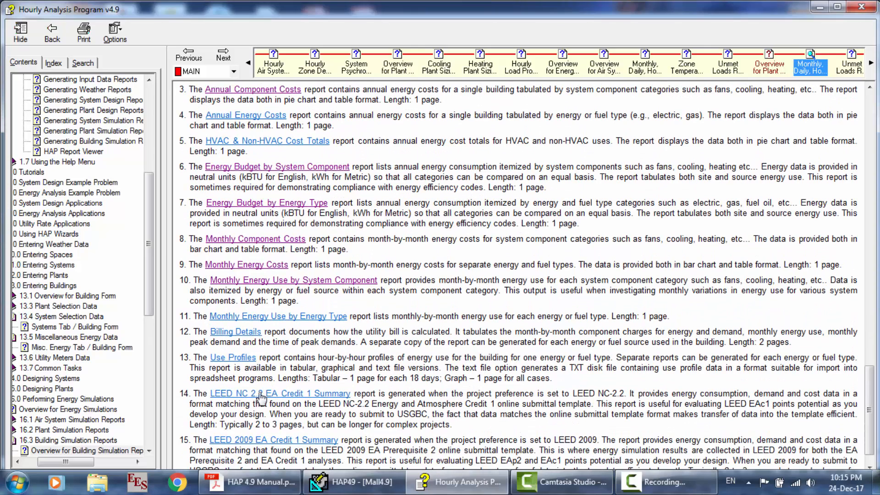
{"action": "left_click", "coordinate": [253, 441]}
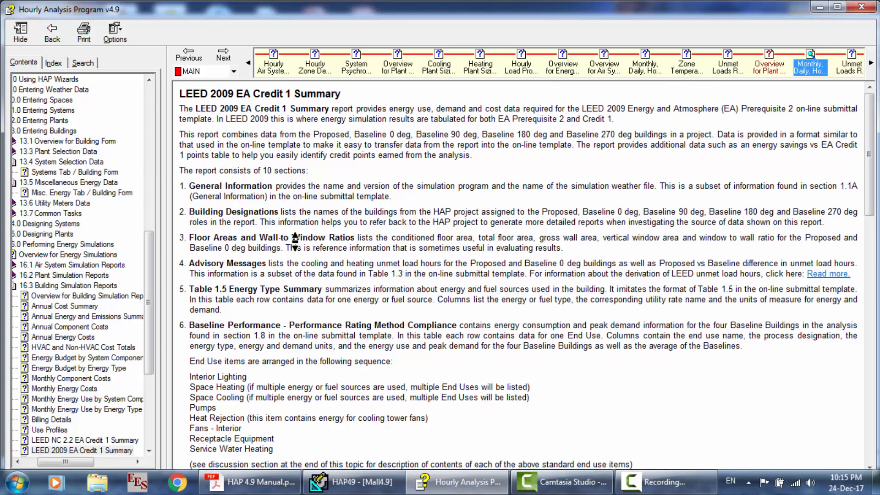
Step: Read the LEED 2009 EA Credit 1 Summary help topic, from the Baseline Performance and Baseline Energy Costs sections to the end-use discussion
{"action": "scroll", "coordinate": [275, 234], "scroll_direction": "down", "scroll_amount": 3}
{"action": "mouse_move", "coordinate": [289, 249]}
{"action": "left_mouse_down"}
{"action": "mouse_move", "coordinate": [458, 316]}
{"action": "mouse_move", "coordinate": [458, 370]}
{"action": "left_mouse_up"}
{"action": "middle_click", "coordinate": [458, 369]}
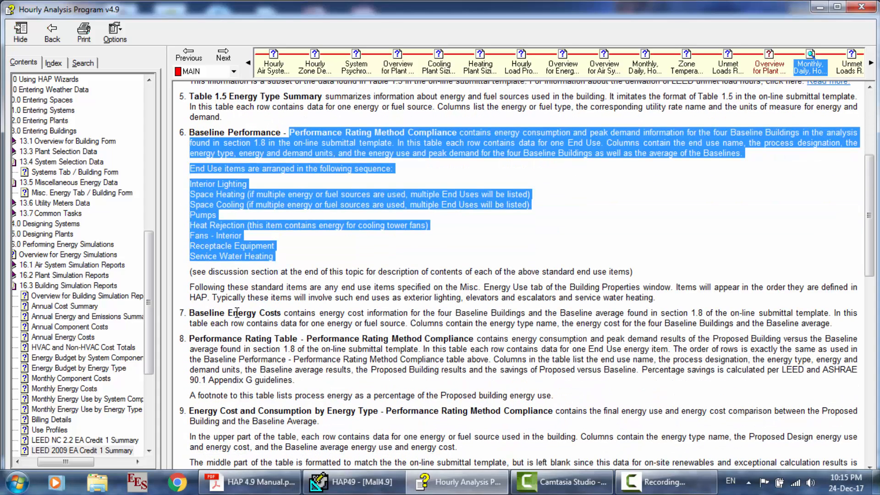
{"action": "left_click_drag", "start_coordinate": [281, 314], "coordinate": [373, 339]}
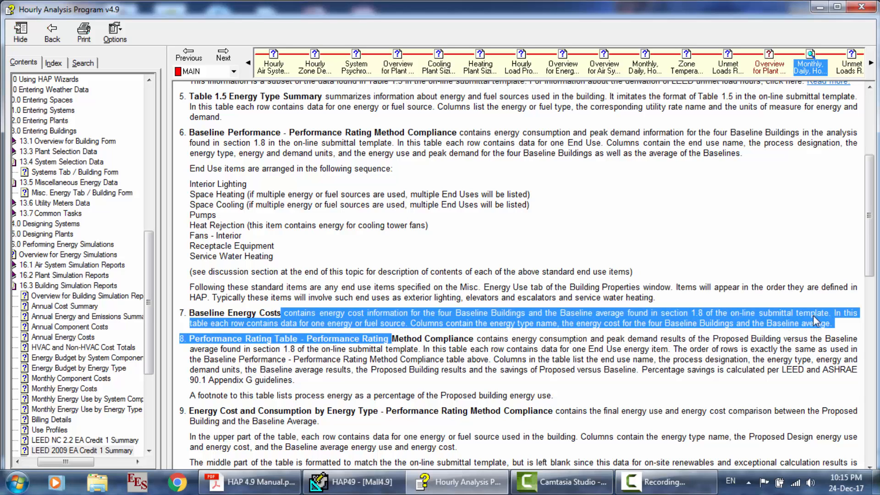
{"action": "scroll", "coordinate": [628, 305], "scroll_direction": "down", "scroll_amount": 1}
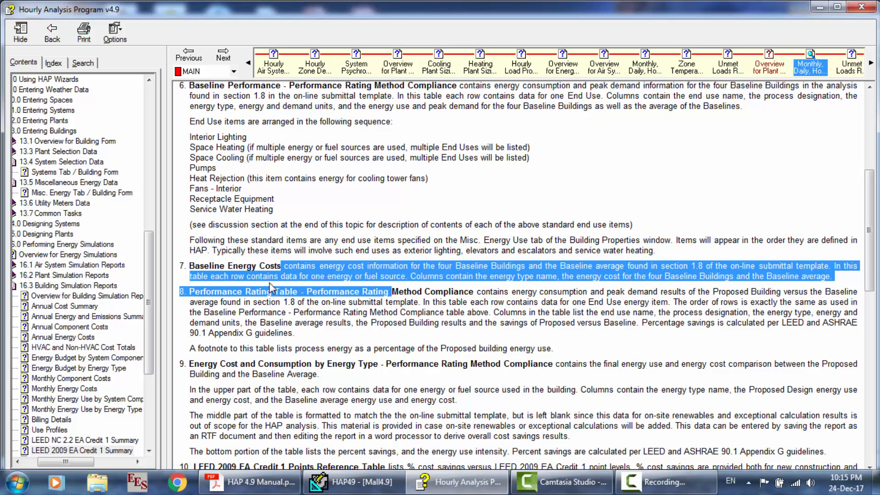
{"action": "middle_click", "coordinate": [380, 323]}
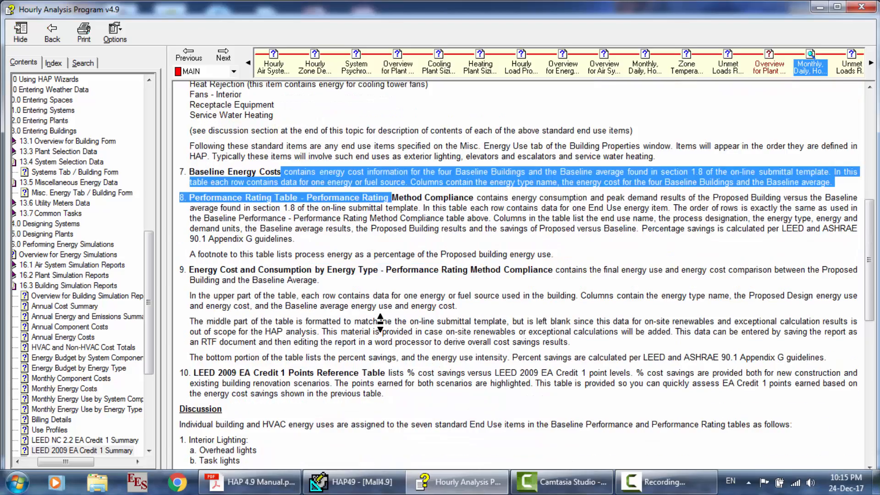
{"action": "scroll", "coordinate": [379, 323], "scroll_direction": "down", "scroll_amount": 7}
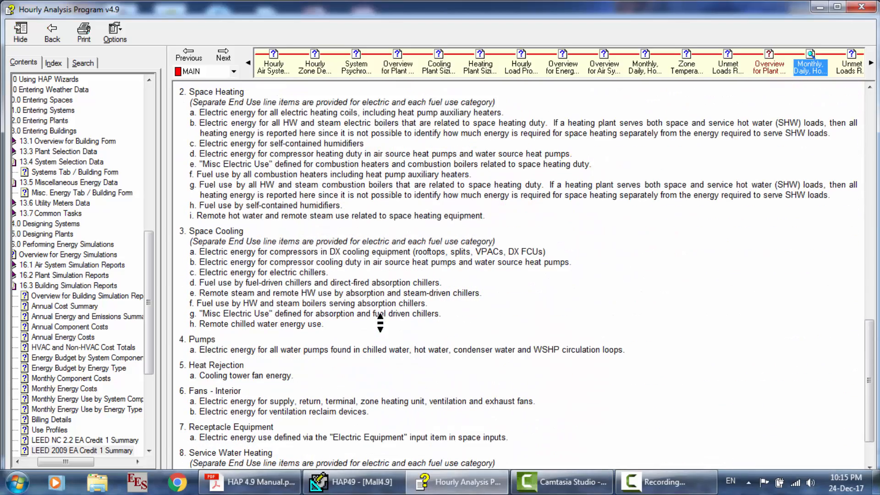
{"action": "middle_click", "coordinate": [291, 243]}
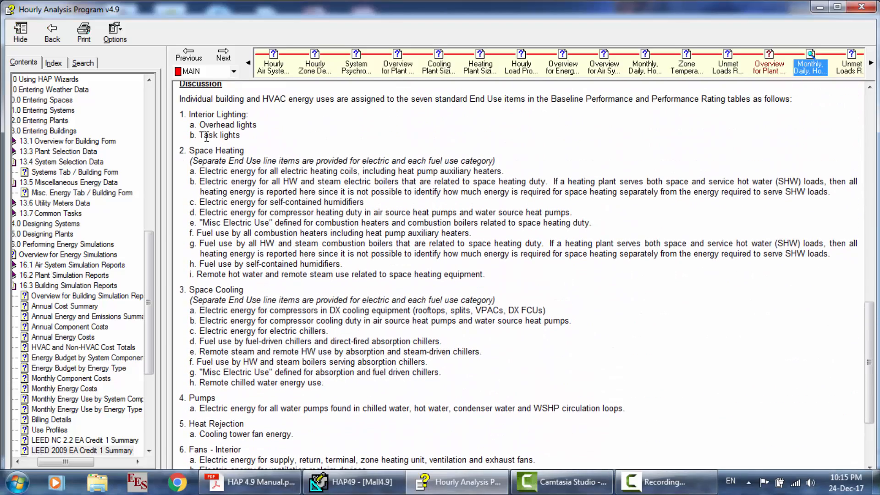
{"action": "scroll", "coordinate": [206, 136], "scroll_direction": "up", "scroll_amount": 1}
{"action": "middle_click", "coordinate": [343, 151]}
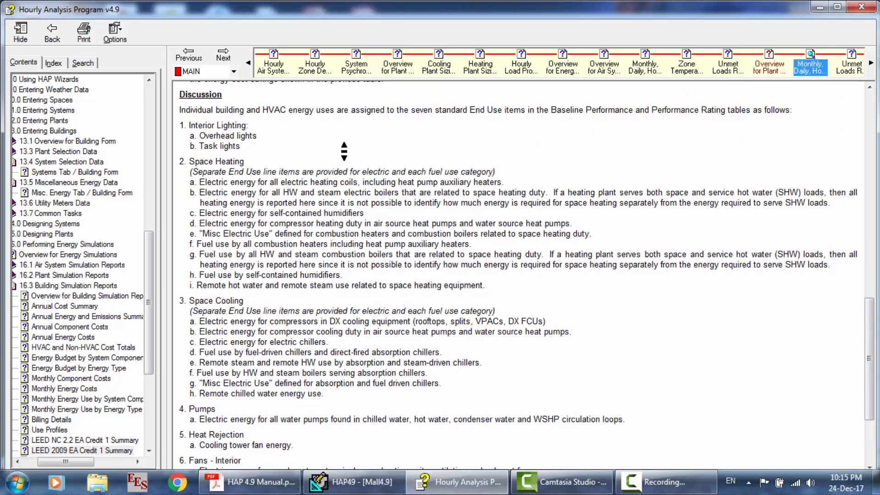
{"action": "middle_click", "coordinate": [439, 221]}
Step: Switch to the HAP Reports Viewer and compare the four buildings in the Annual Cost Summary tables
{"action": "left_click", "coordinate": [369, 492]}
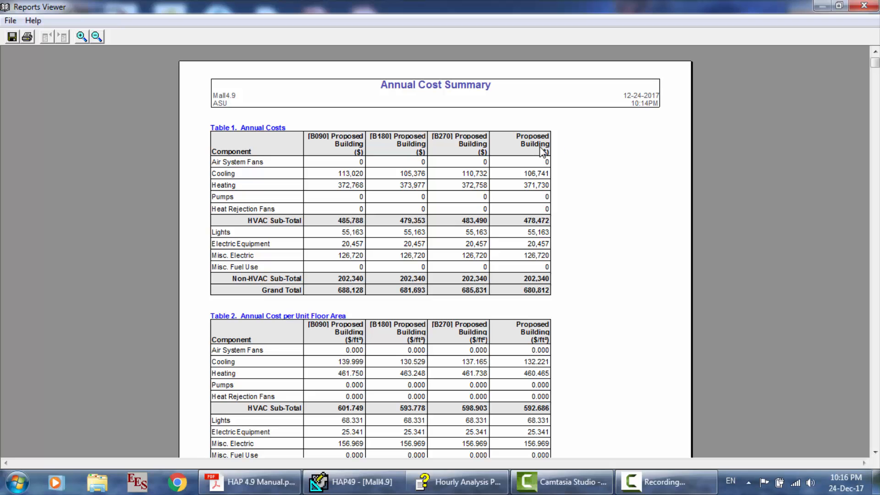
{"action": "scroll", "coordinate": [458, 146], "scroll_direction": "down", "scroll_amount": 3}
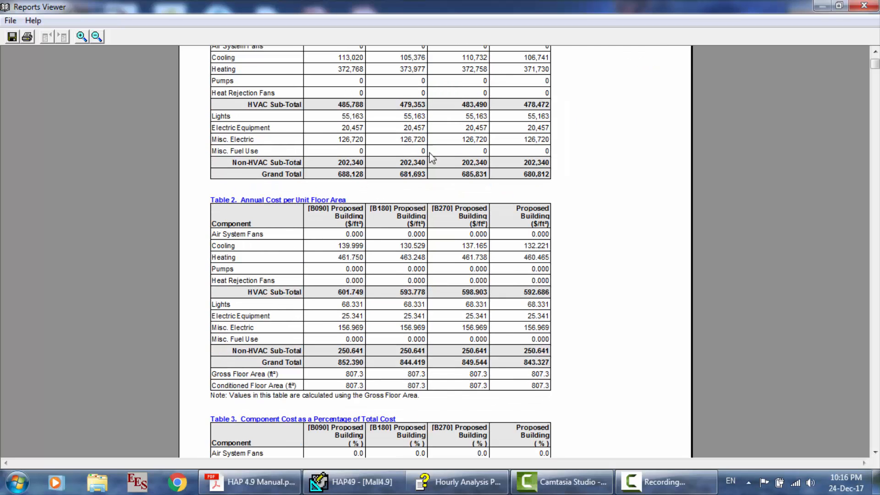
{"action": "scroll", "coordinate": [575, 320], "scroll_direction": "down", "scroll_amount": 1}
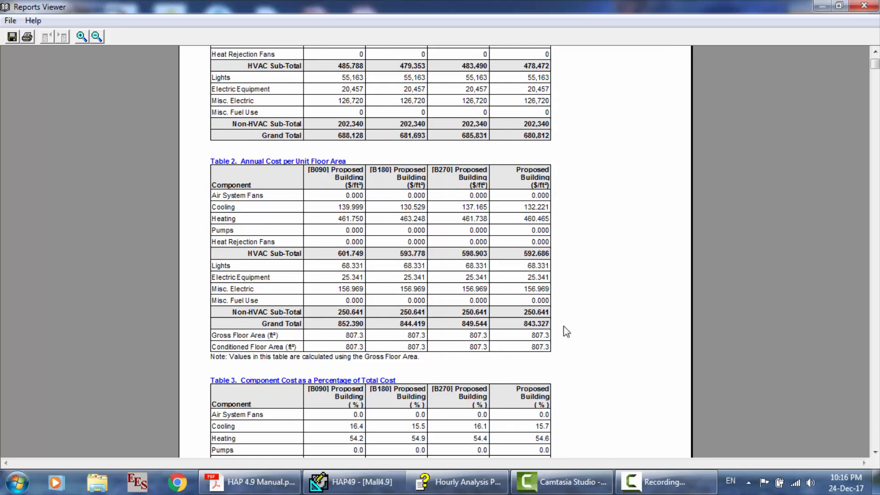
{"action": "scroll", "coordinate": [369, 355], "scroll_direction": "down", "scroll_amount": 5}
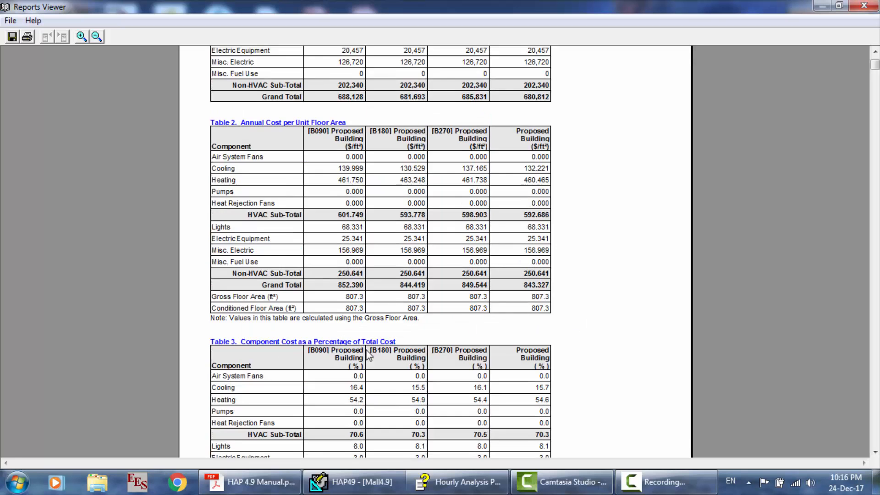
Step: Examine the Annual Energy and Emissions Summary, comparing costs, energy consumption, emissions, cost per floor area and percentage tables across the four buildings
{"action": "scroll", "coordinate": [369, 355], "scroll_direction": "down", "scroll_amount": 10}
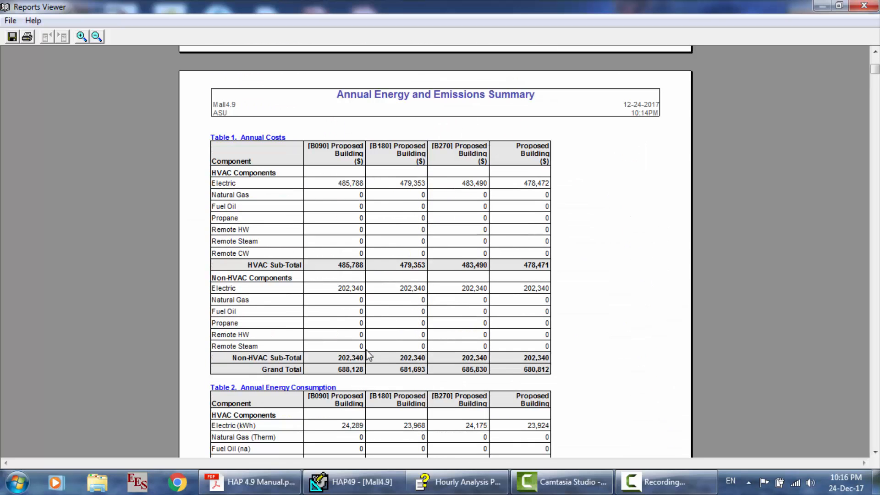
{"action": "scroll", "coordinate": [601, 234], "scroll_direction": "down", "scroll_amount": 1}
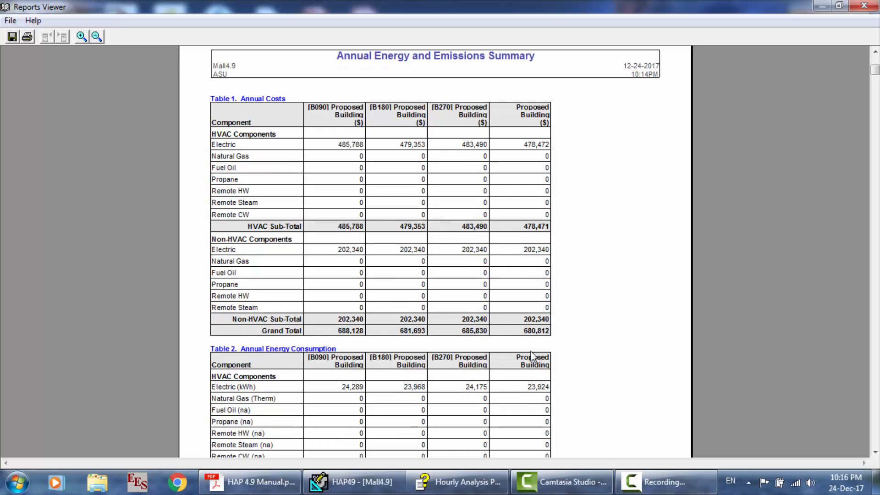
{"action": "scroll", "coordinate": [458, 345], "scroll_direction": "down", "scroll_amount": 1}
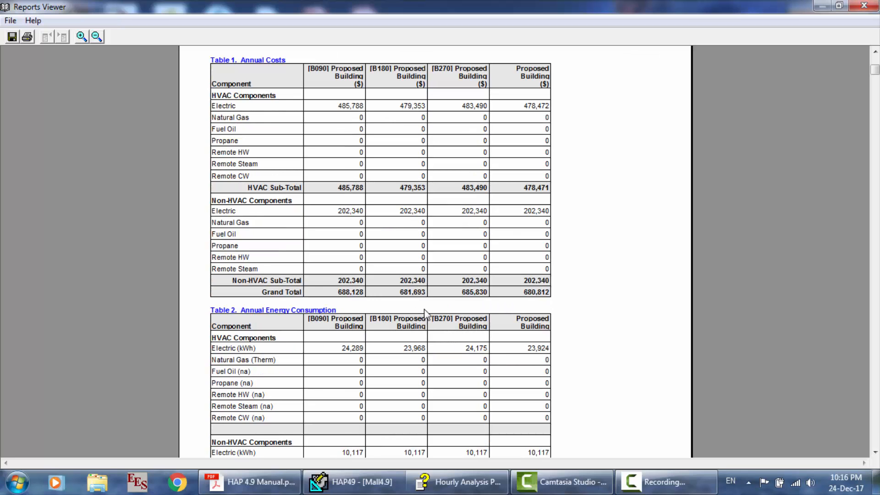
{"action": "scroll", "coordinate": [532, 307], "scroll_direction": "down", "scroll_amount": 8}
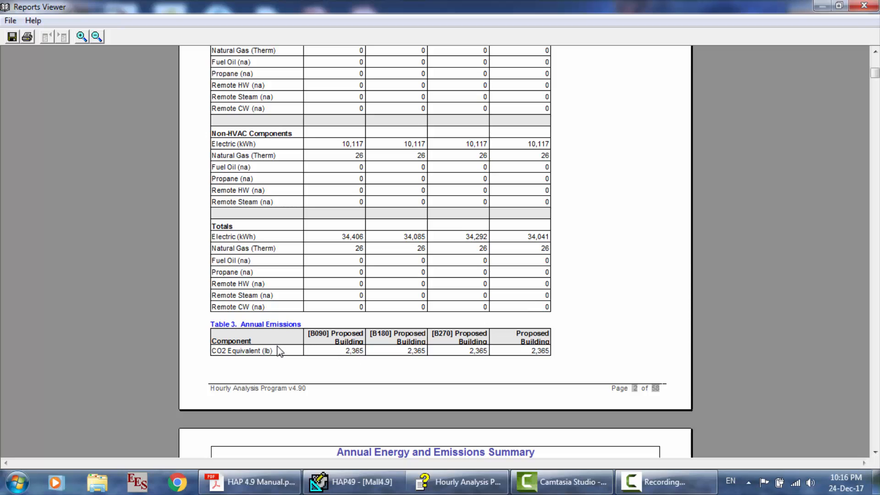
{"action": "scroll", "coordinate": [370, 362], "scroll_direction": "down", "scroll_amount": 1}
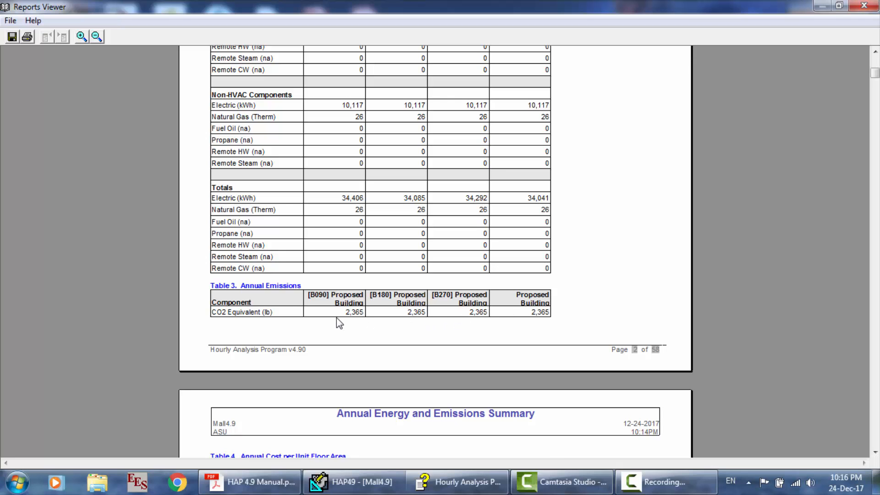
{"action": "scroll", "coordinate": [441, 331], "scroll_direction": "down", "scroll_amount": 7}
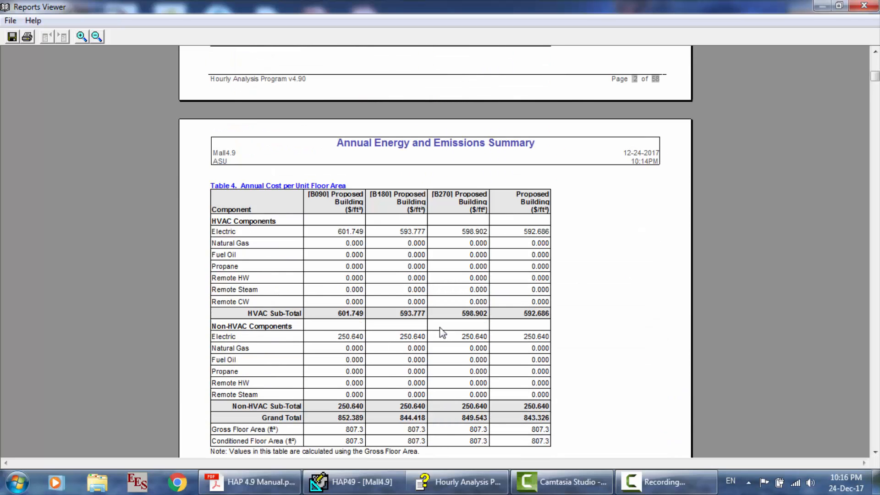
{"action": "scroll", "coordinate": [387, 252], "scroll_direction": "down", "scroll_amount": 4}
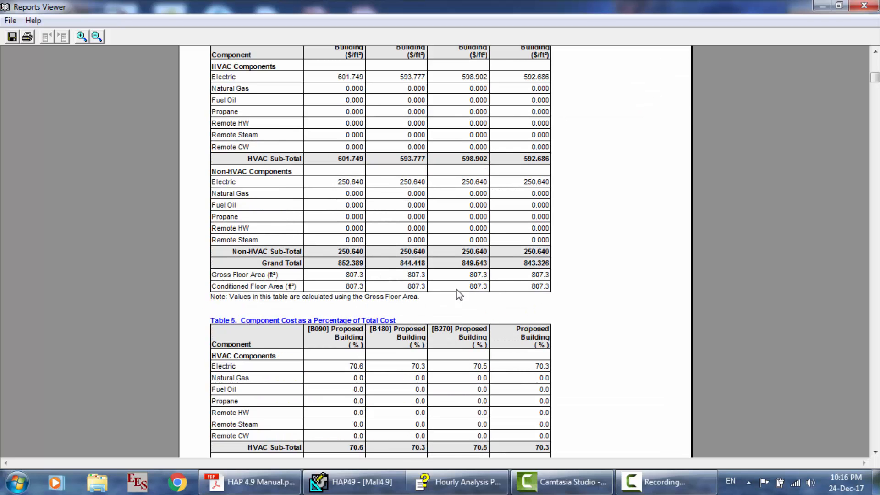
{"action": "scroll", "coordinate": [421, 293], "scroll_direction": "up", "scroll_amount": 6}
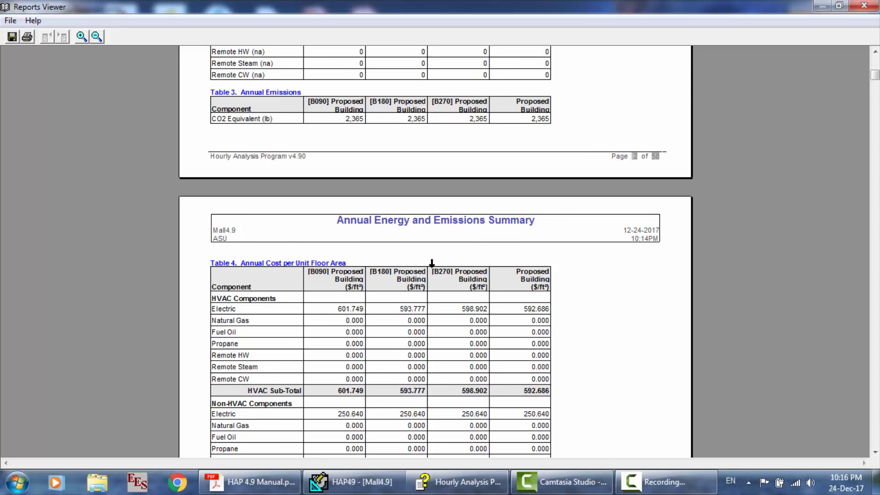
{"action": "scroll", "coordinate": [454, 288], "scroll_direction": "down", "scroll_amount": 12}
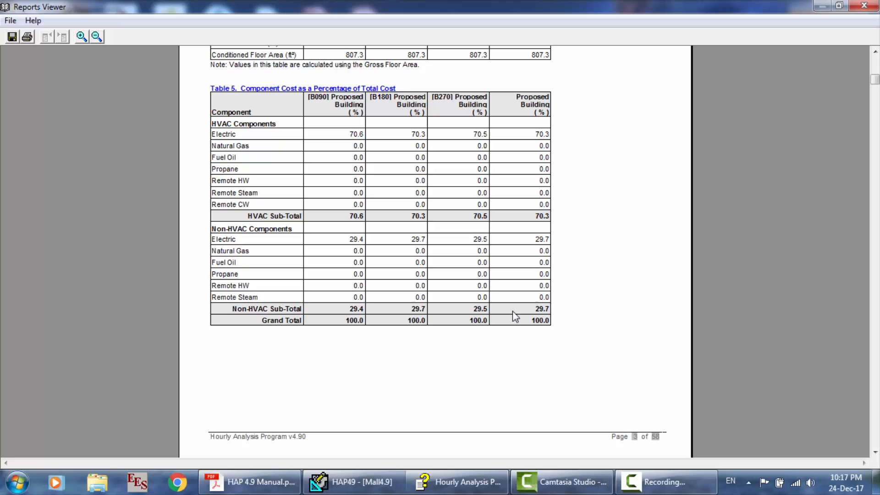
Step: Review the [B090] Proposed Building reports, from annual component and energy costs through energy budgets, monthly costs and electric billing details
{"action": "scroll", "coordinate": [514, 316], "scroll_direction": "down", "scroll_amount": 9}
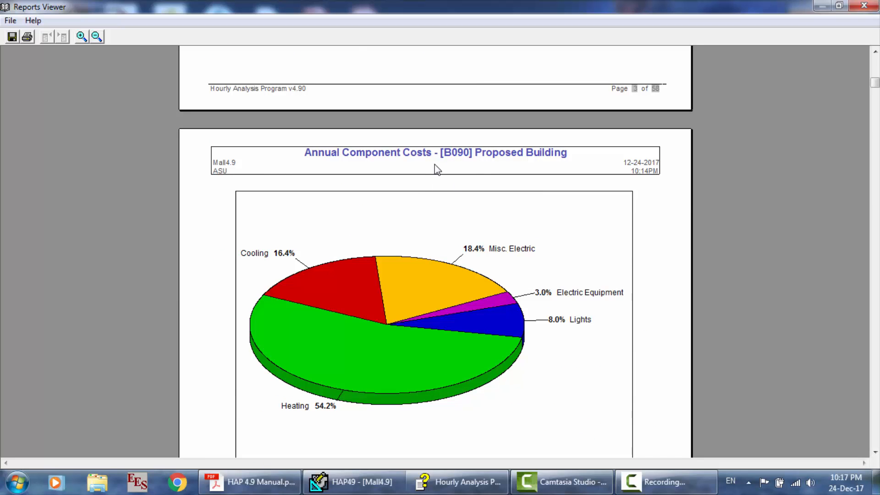
{"action": "scroll", "coordinate": [465, 161], "scroll_direction": "down", "scroll_amount": 14}
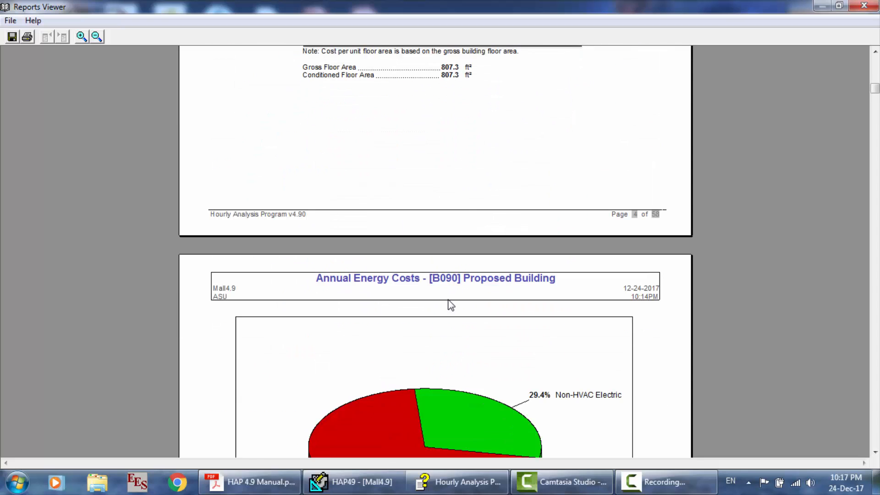
{"action": "scroll", "coordinate": [451, 304], "scroll_direction": "down", "scroll_amount": 15}
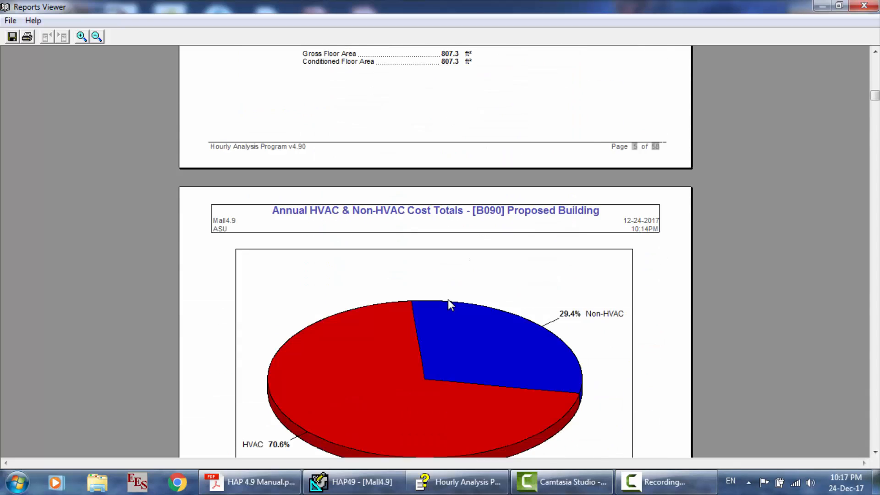
{"action": "scroll", "coordinate": [460, 215], "scroll_direction": "down", "scroll_amount": 15}
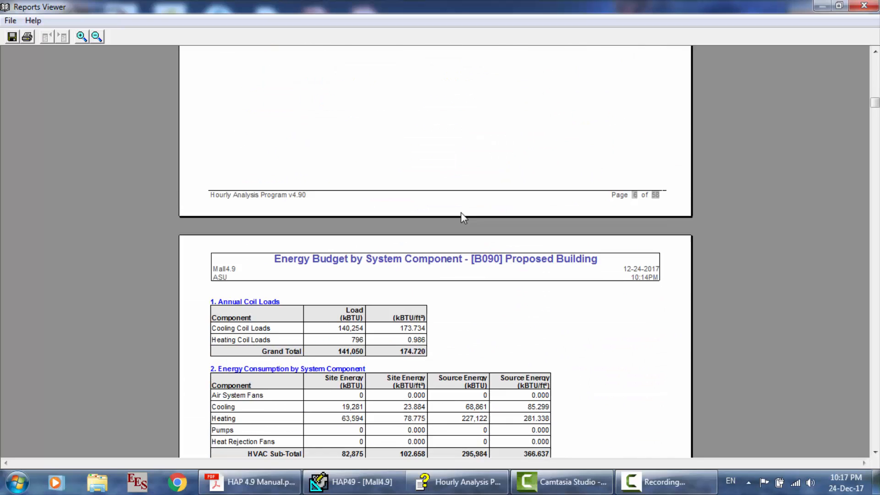
{"action": "scroll", "coordinate": [461, 214], "scroll_direction": "down", "scroll_amount": 15}
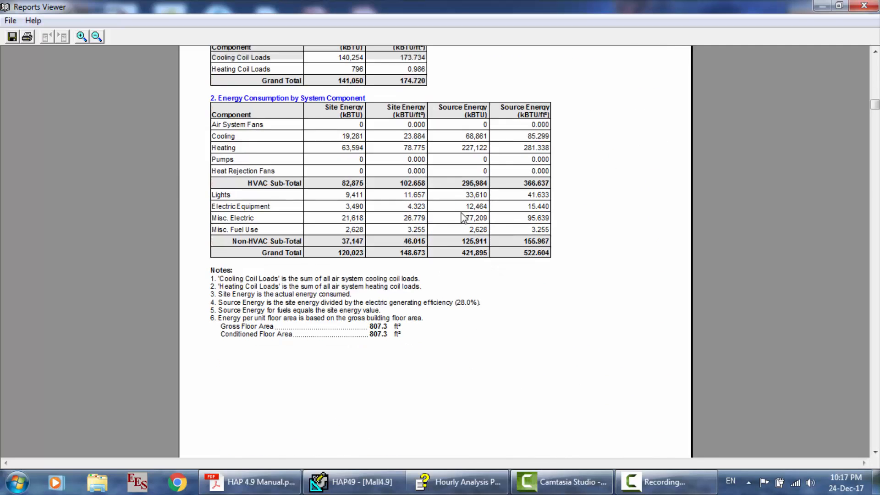
{"action": "scroll", "coordinate": [463, 218], "scroll_direction": "down", "scroll_amount": 15}
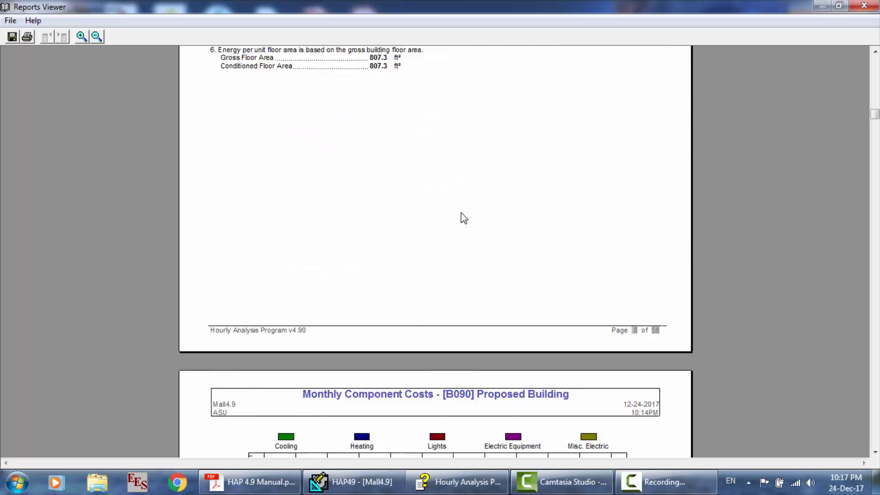
{"action": "scroll", "coordinate": [462, 218], "scroll_direction": "down", "scroll_amount": 15}
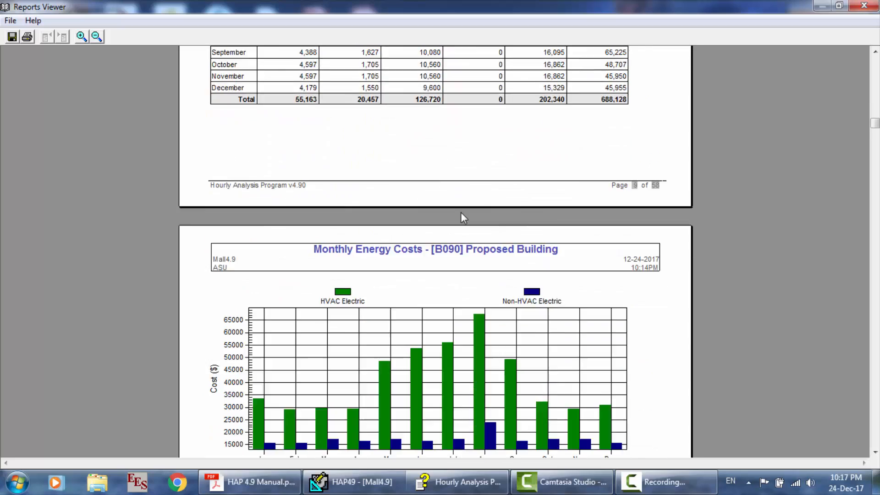
{"action": "scroll", "coordinate": [463, 218], "scroll_direction": "down", "scroll_amount": 15}
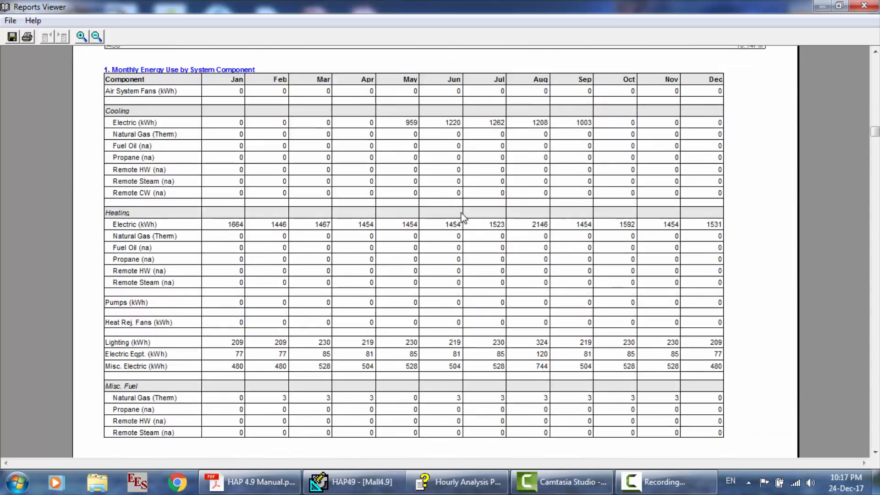
{"action": "scroll", "coordinate": [462, 218], "scroll_direction": "down", "scroll_amount": 15}
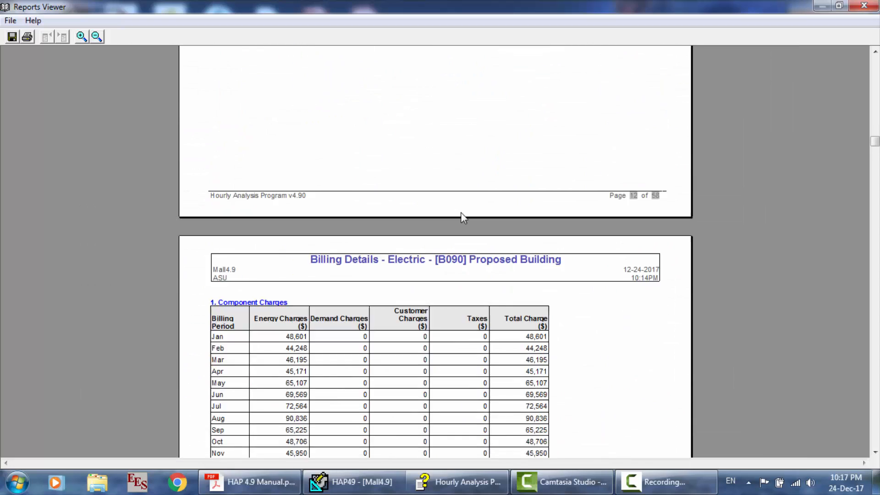
{"action": "scroll", "coordinate": [462, 218], "scroll_direction": "down", "scroll_amount": 15}
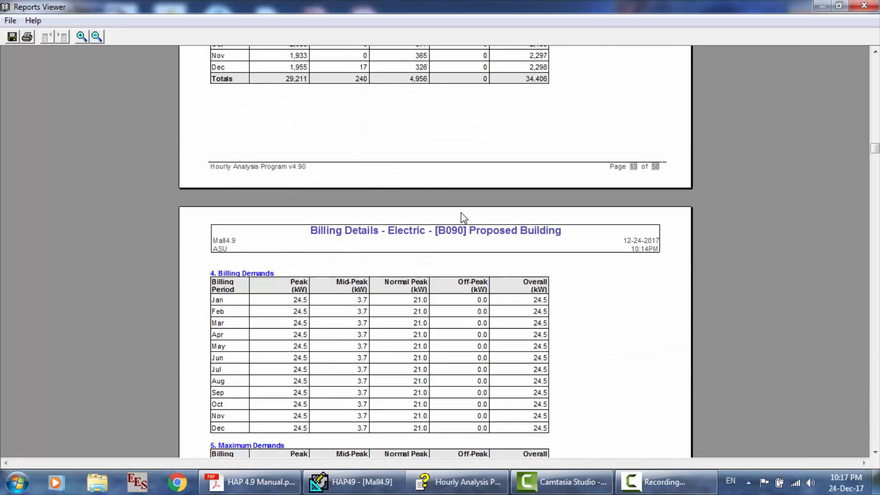
{"action": "scroll", "coordinate": [463, 218], "scroll_direction": "down", "scroll_amount": 15}
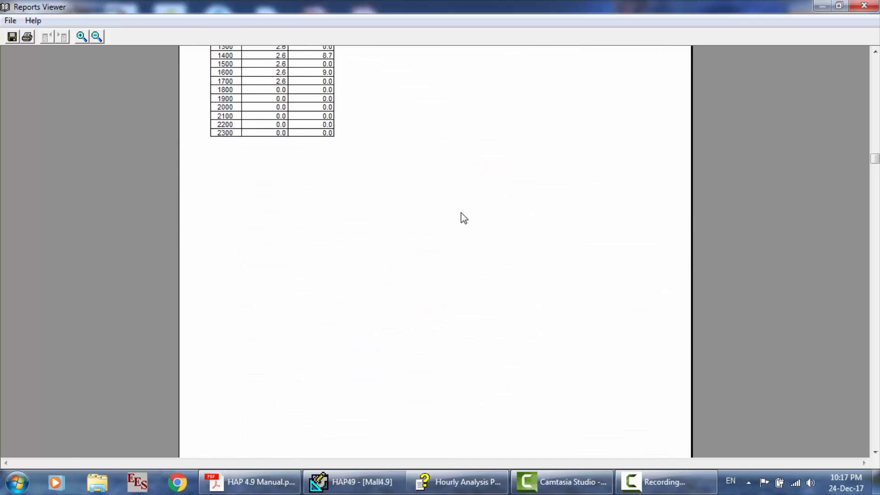
Step: Review the [B180] Proposed Building reports, from annual component costs through the energy budget by source to the billing demands
{"action": "scroll", "coordinate": [463, 218], "scroll_direction": "down", "scroll_amount": 10}
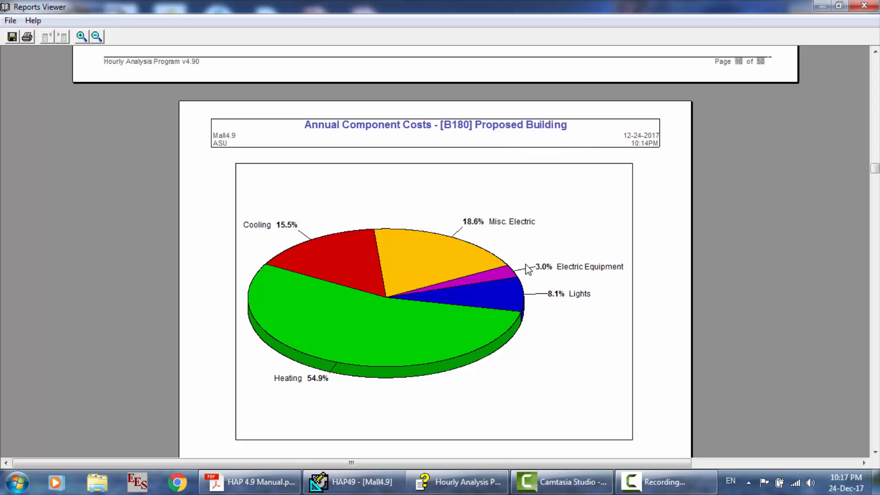
{"action": "scroll", "coordinate": [528, 270], "scroll_direction": "down", "scroll_amount": 8}
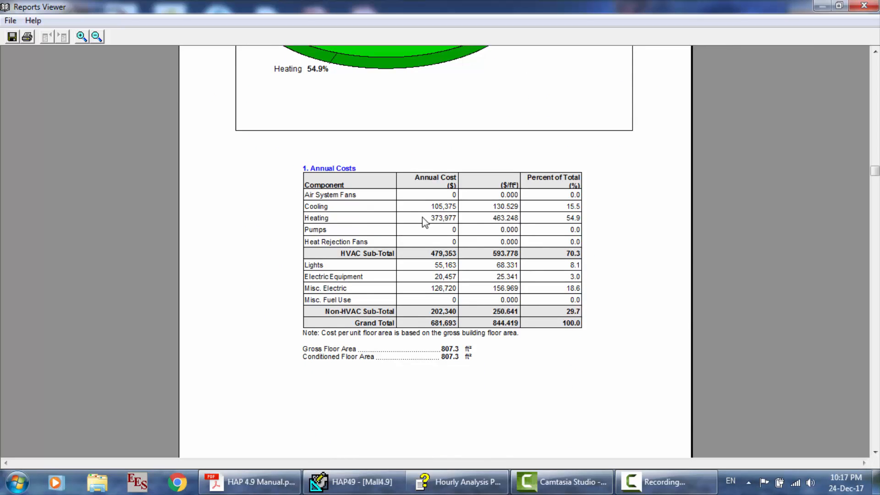
{"action": "scroll", "coordinate": [422, 217], "scroll_direction": "down", "scroll_amount": 20}
{"action": "scroll", "coordinate": [413, 228], "scroll_direction": "down", "scroll_amount": 20}
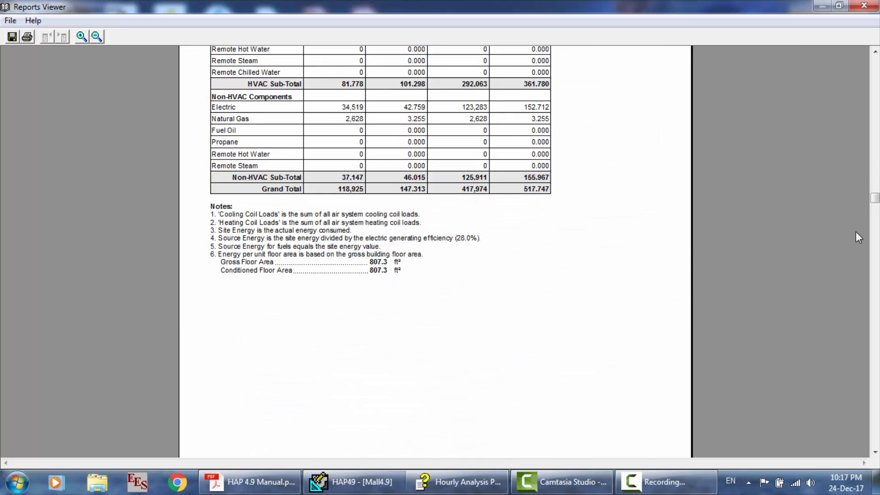
{"action": "left_click", "coordinate": [876, 264]}
{"action": "left_click", "coordinate": [876, 265]}
{"action": "left_click", "coordinate": [876, 264]}
{"action": "left_click", "coordinate": [876, 265]}
{"action": "left_click", "coordinate": [876, 266]}
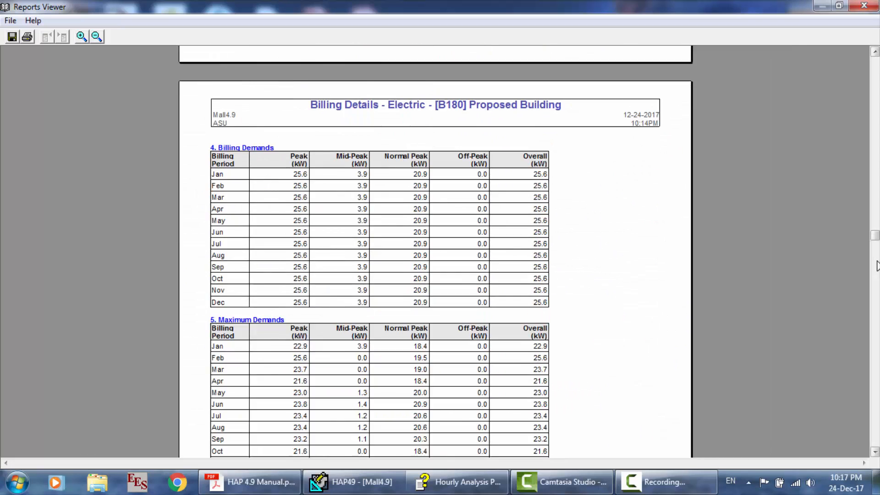
Step: Review the [B270] Proposed Building reports, covering annual costs, energy budget by source, monthly component costs and monthly energy use
{"action": "left_click", "coordinate": [876, 266]}
{"action": "left_click", "coordinate": [876, 266]}
{"action": "scroll", "coordinate": [682, 251], "scroll_direction": "down", "scroll_amount": 10}
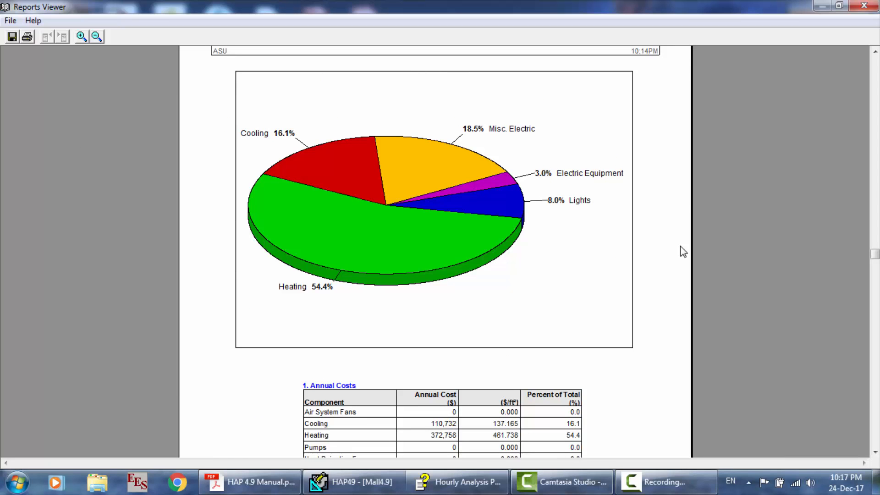
{"action": "scroll", "coordinate": [682, 252], "scroll_direction": "down", "scroll_amount": 5}
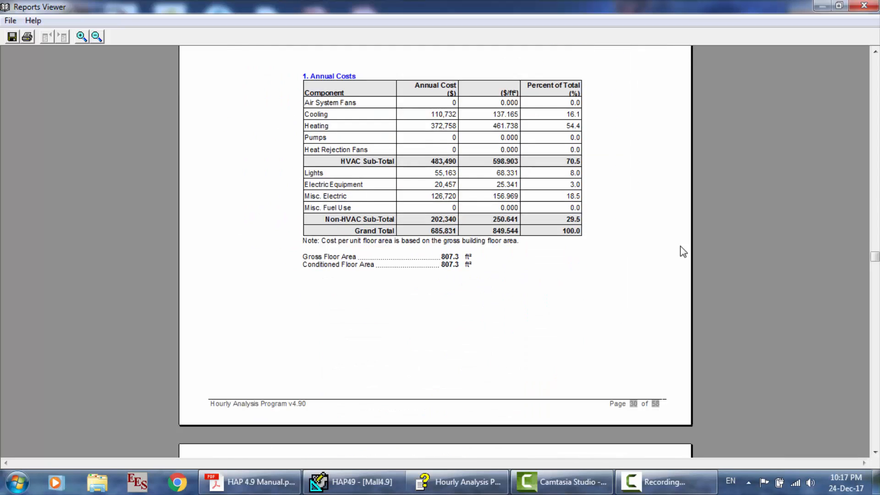
{"action": "left_click", "coordinate": [875, 311]}
{"action": "left_click", "coordinate": [875, 311]}
{"action": "left_click", "coordinate": [875, 310]}
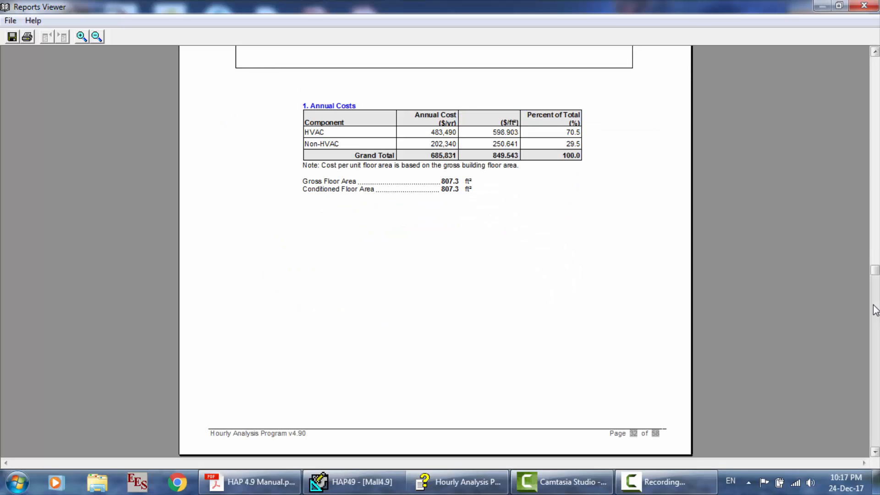
{"action": "scroll", "coordinate": [875, 311], "scroll_direction": "down", "scroll_amount": 10}
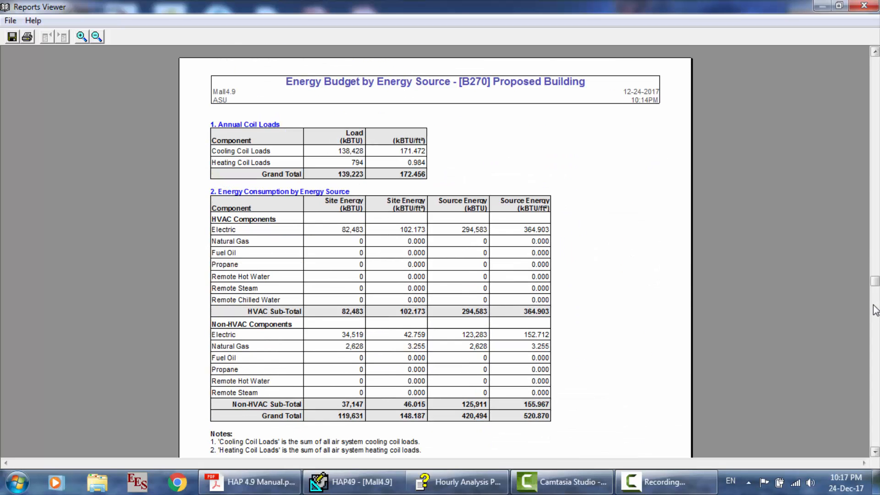
{"action": "scroll", "coordinate": [632, 152], "scroll_direction": "down", "scroll_amount": 20}
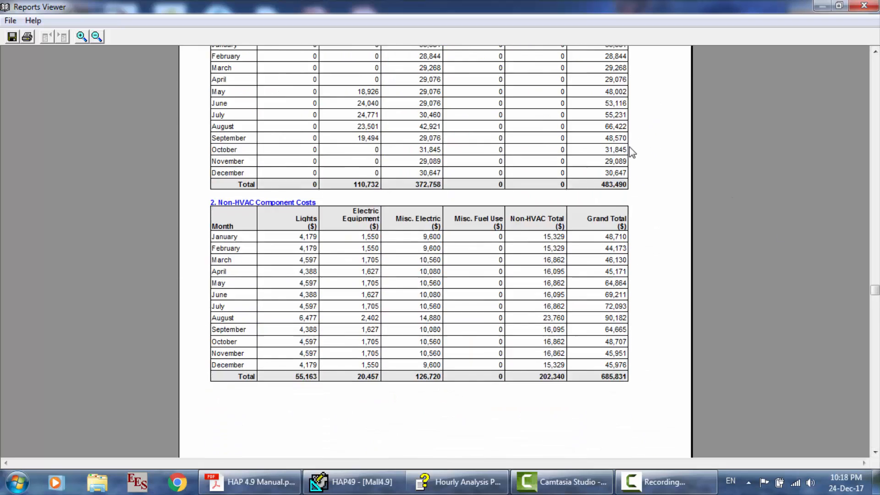
{"action": "scroll", "coordinate": [632, 152], "scroll_direction": "down", "scroll_amount": 5}
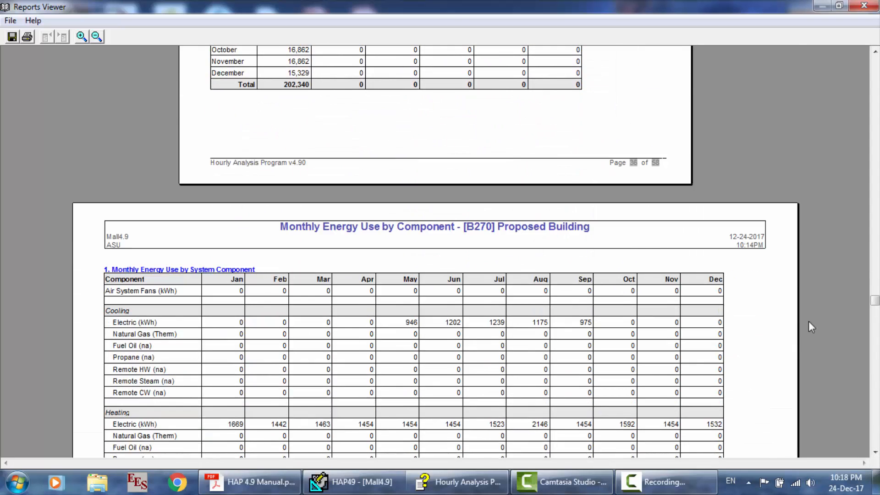
Step: Review the unrotated Proposed Building's annual component and energy costs, return to the Annual Cost Summary, and close the report preview
{"action": "left_click", "coordinate": [877, 373]}
{"action": "left_click", "coordinate": [877, 373]}
{"action": "left_click", "coordinate": [877, 373]}
{"action": "left_click", "coordinate": [878, 374]}
{"action": "left_click", "coordinate": [878, 373]}
{"action": "left_click", "coordinate": [877, 374]}
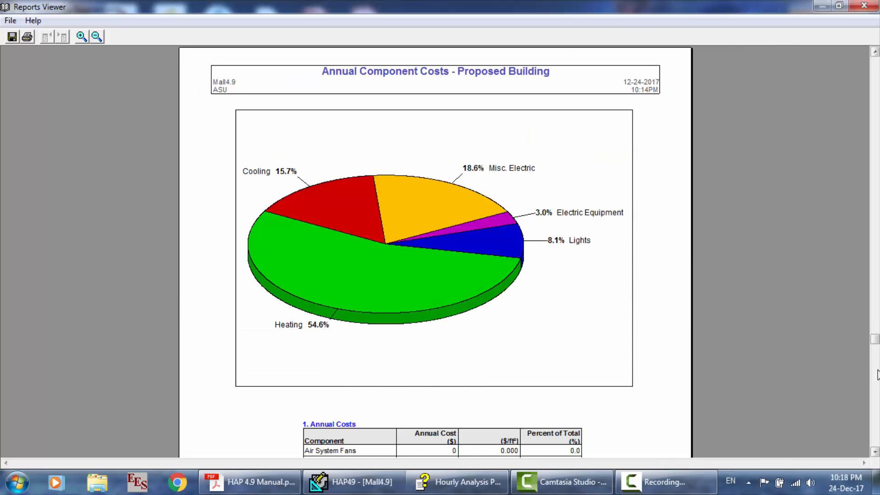
{"action": "left_click", "coordinate": [877, 374]}
{"action": "left_click", "coordinate": [877, 373]}
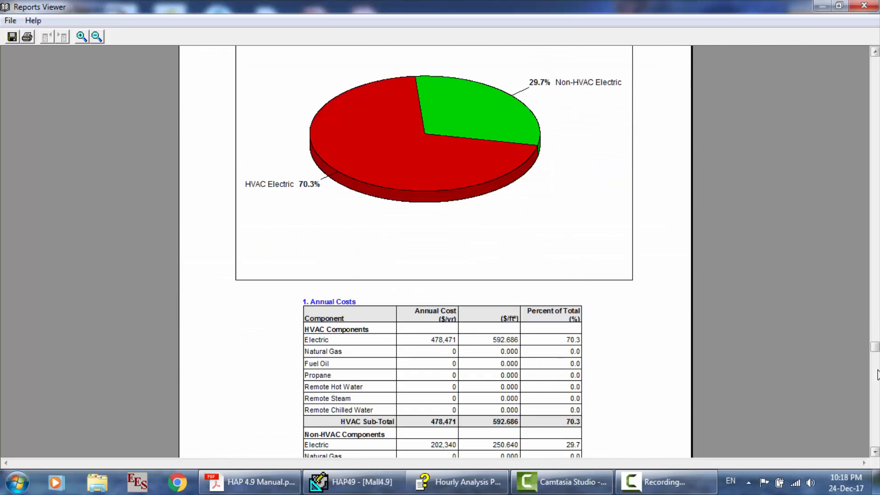
{"action": "left_click", "coordinate": [877, 373]}
{"action": "left_click", "coordinate": [877, 360]}
{"action": "left_click_drag", "start_coordinate": [877, 361], "coordinate": [877, 55]}
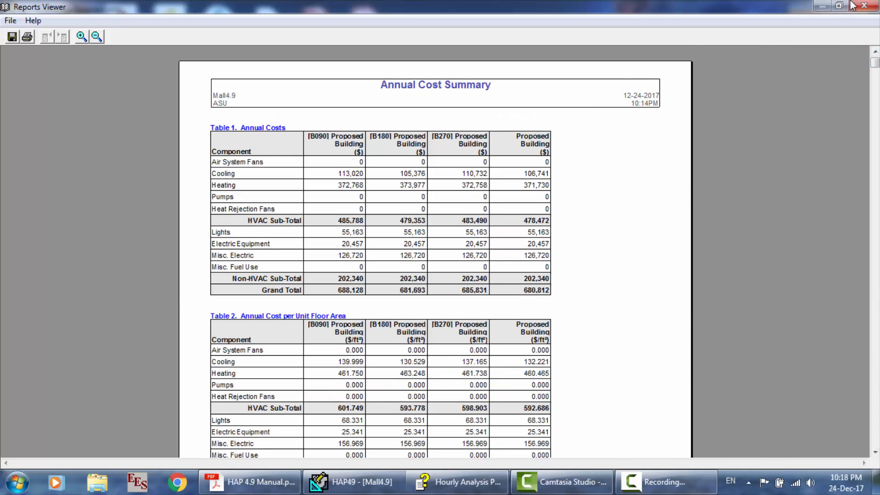
{"action": "left_click", "coordinate": [863, 6]}
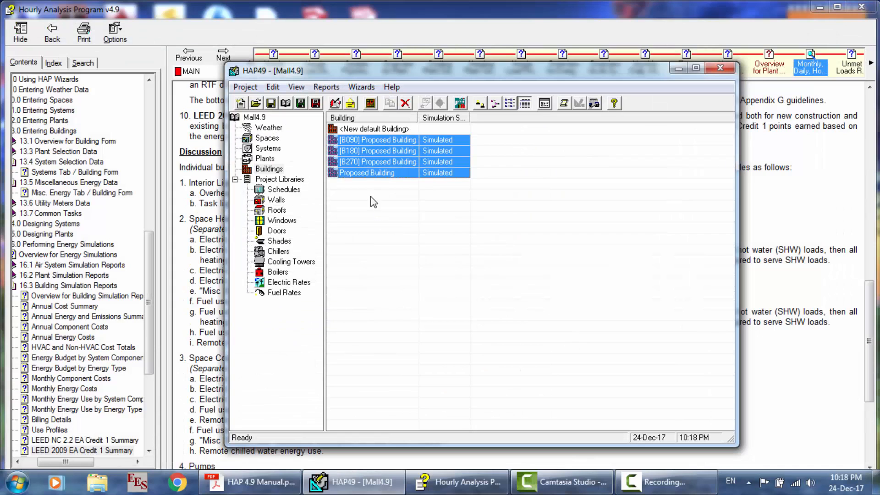
Step: Duplicate the Proposed Building with its spaces and HVAC equipment, identified as LEED Baseline Building [B000]
{"action": "left_click", "coordinate": [362, 174]}
{"action": "right_click", "coordinate": [363, 174]}
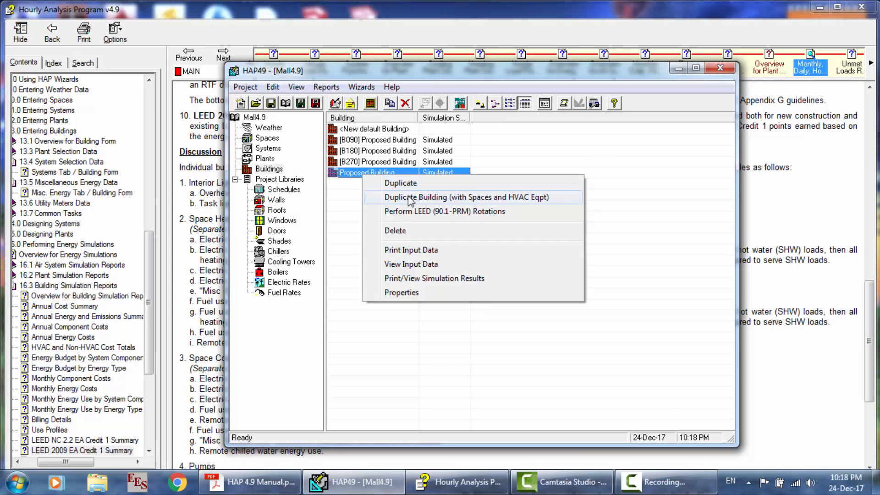
{"action": "left_click", "coordinate": [409, 197]}
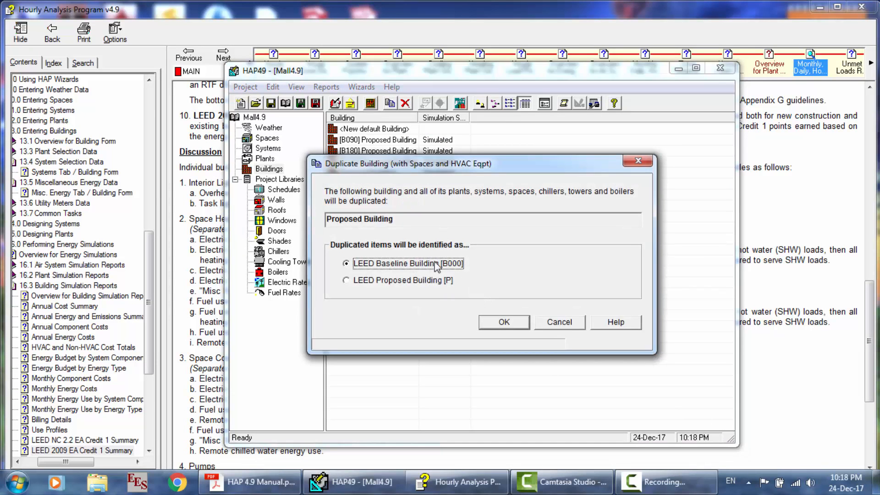
{"action": "left_click", "coordinate": [504, 323]}
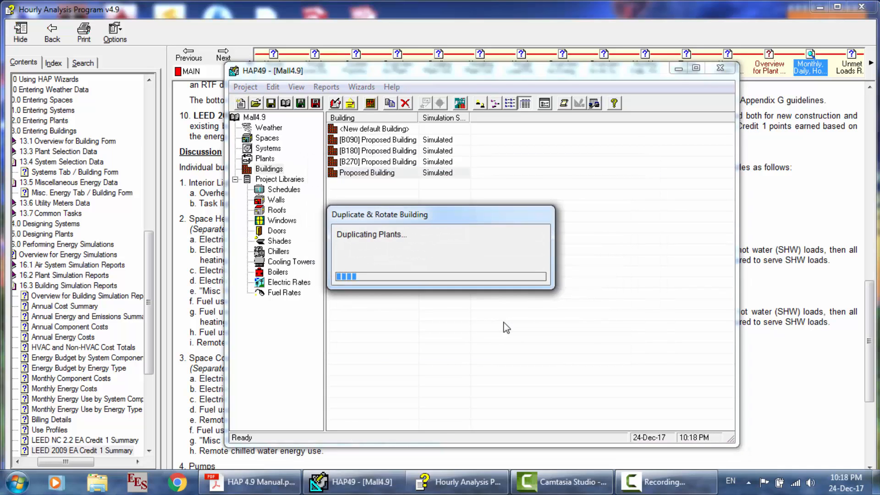
{"action": "key", "text": "Return"}
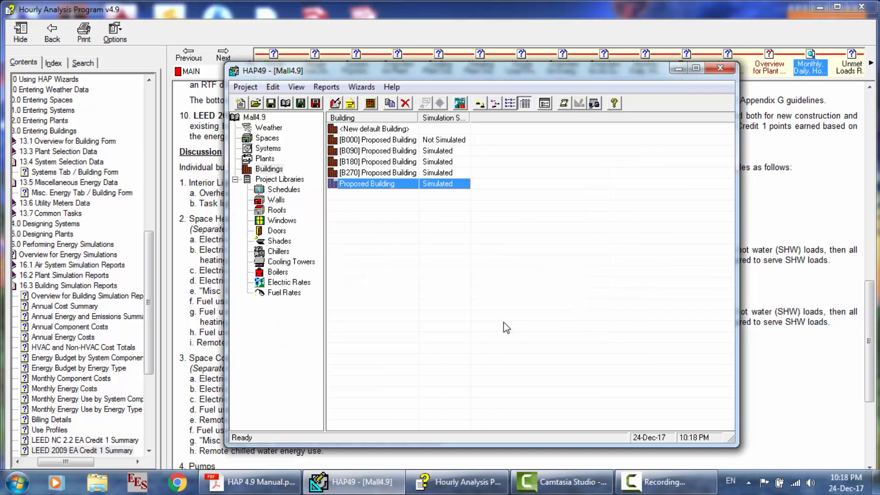
Step: Check the proposed and baseline building assignments in the LEED 2009 report options for all five buildings, leaving without generating a report
{"action": "left_click", "coordinate": [381, 174], "text": "ctrl"}
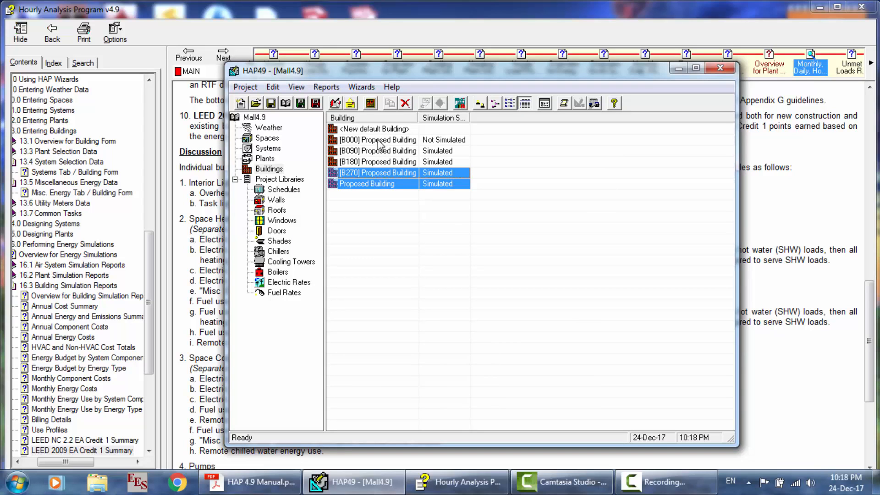
{"action": "left_click", "coordinate": [381, 141], "text": "shift"}
{"action": "left_click", "coordinate": [381, 183], "text": "ctrl"}
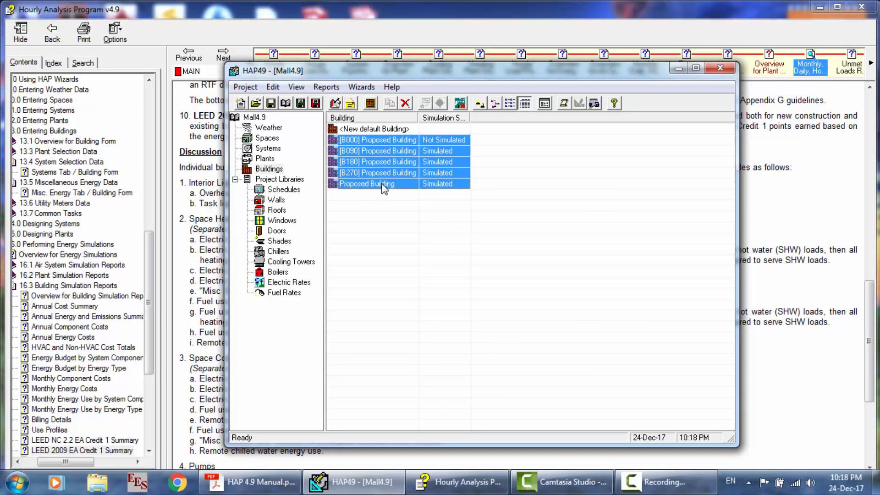
{"action": "right_click", "coordinate": [381, 184]}
{"action": "left_click", "coordinate": [442, 288]}
{"action": "left_click", "coordinate": [474, 144]}
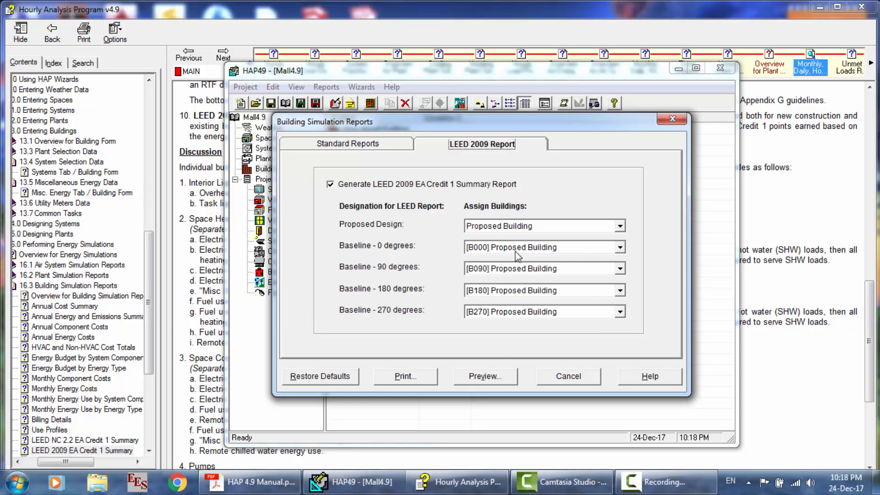
{"action": "left_click", "coordinate": [567, 377]}
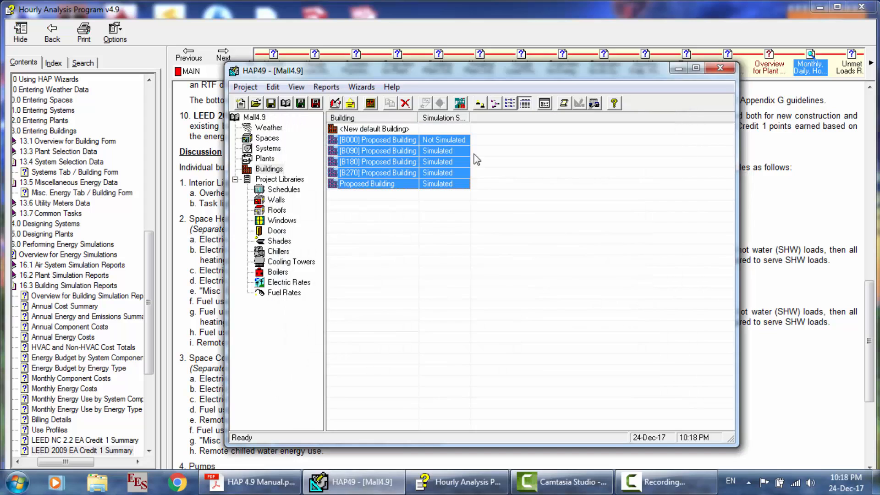
Step: Check which plants are included in the [B000] Proposed Building and leave its building properties
{"action": "left_click", "coordinate": [394, 225]}
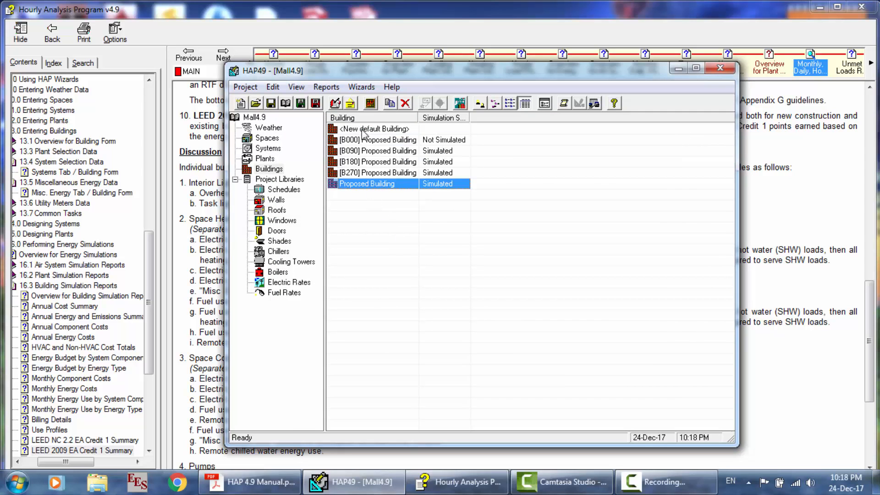
{"action": "left_click", "coordinate": [364, 141], "text": "ctrl"}
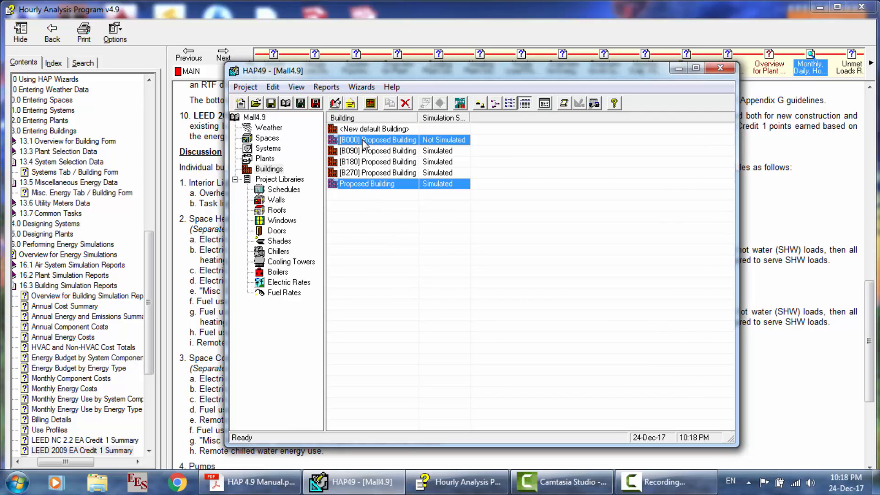
{"action": "double_click", "coordinate": [363, 140]}
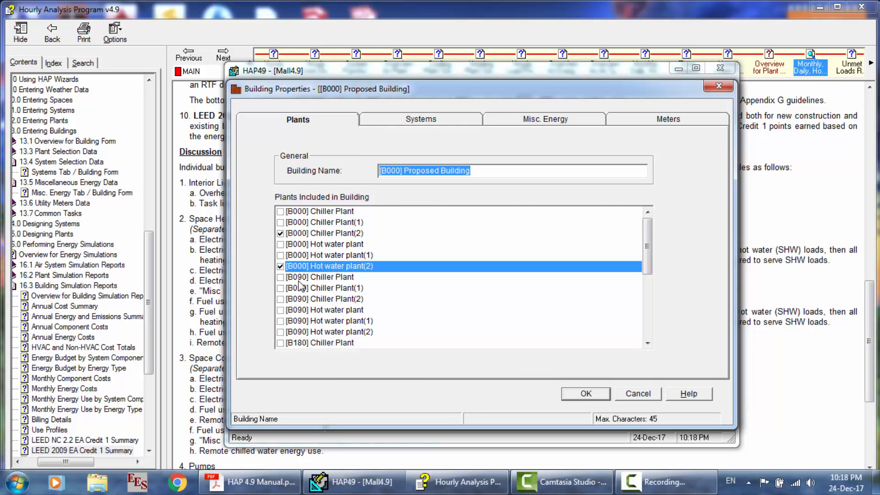
{"action": "mouse_move", "coordinate": [649, 260]}
{"action": "left_mouse_down"}
{"action": "mouse_move", "coordinate": [646, 320]}
{"action": "mouse_move", "coordinate": [645, 245]}
{"action": "left_mouse_up"}
{"action": "left_click", "coordinate": [638, 393]}
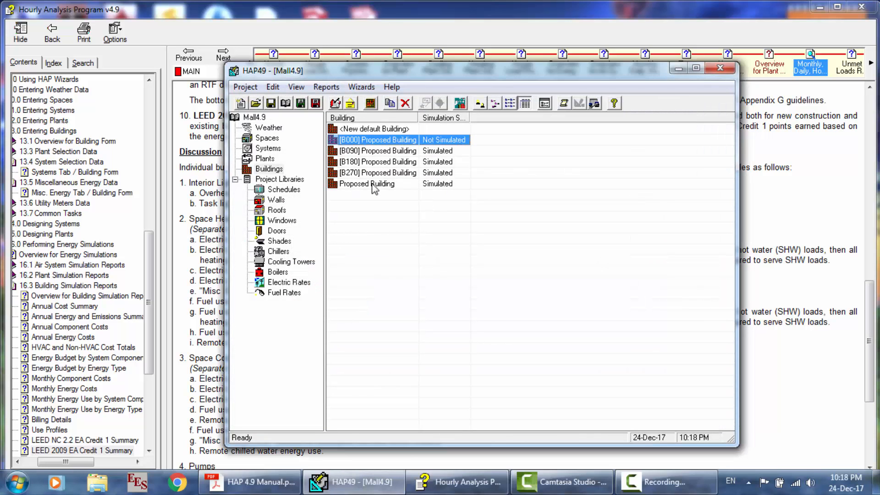
Step: Generate a preview of the standard simulation reports for [B000] Proposed Building and Proposed Building, excluding the LEED 2009 EA Credit 1 summary
{"action": "left_click", "coordinate": [375, 184], "text": "ctrl"}
{"action": "right_click", "coordinate": [373, 184]}
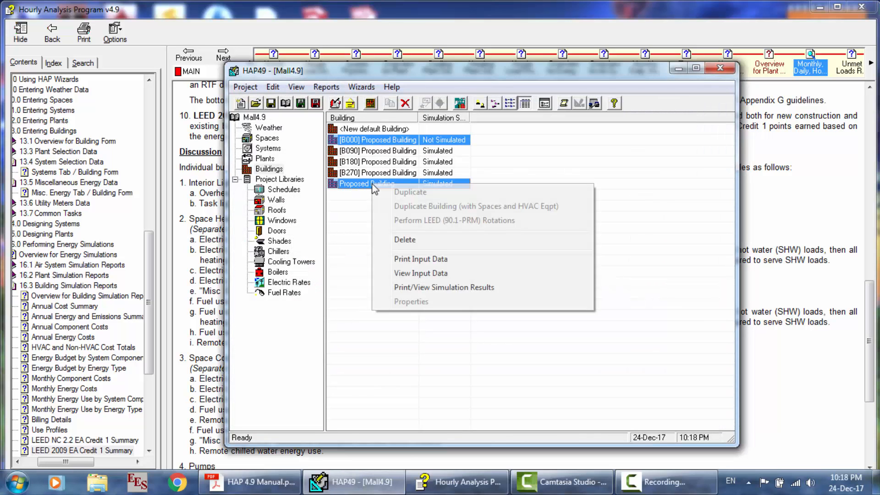
{"action": "left_click", "coordinate": [431, 288]}
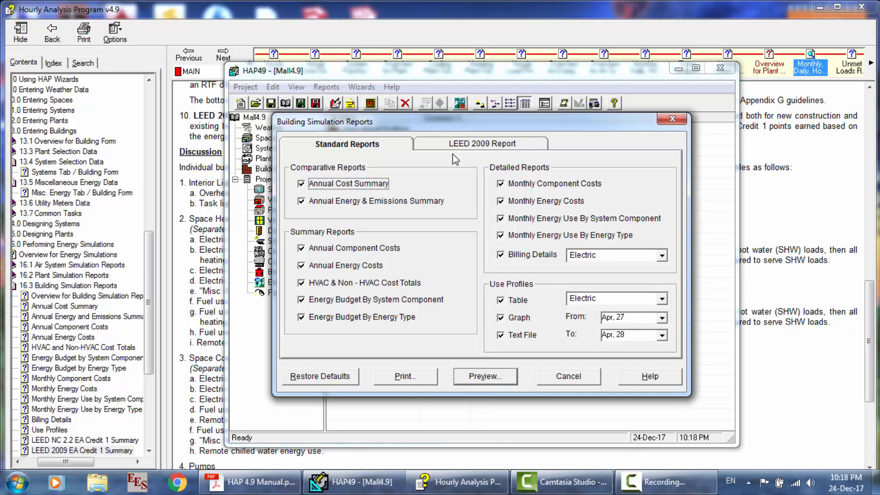
{"action": "left_click", "coordinate": [433, 143]}
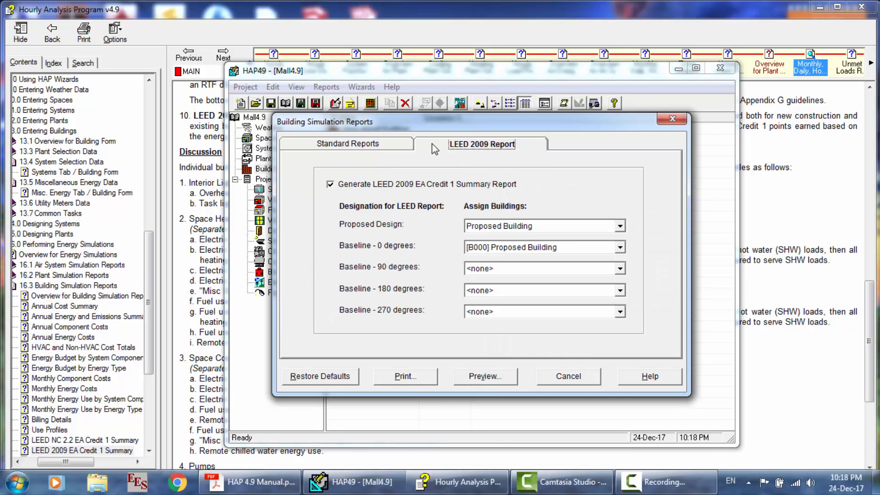
{"action": "left_click", "coordinate": [329, 185]}
{"action": "left_click", "coordinate": [336, 148]}
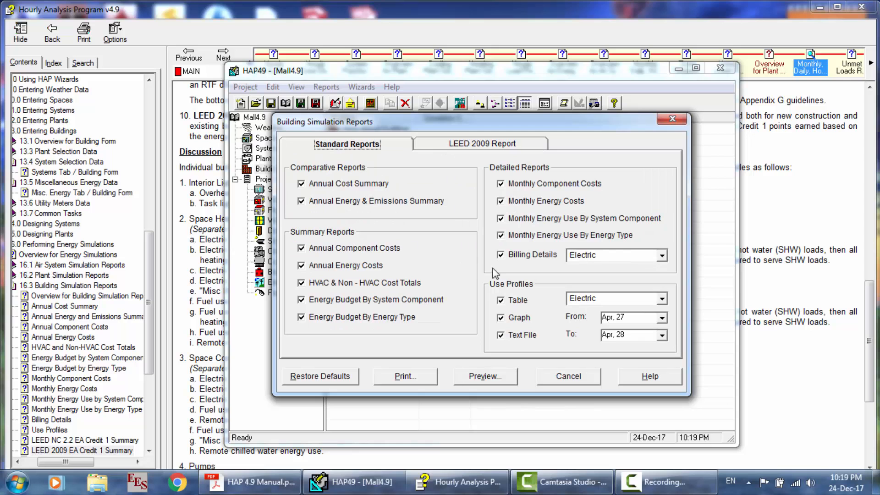
{"action": "left_click", "coordinate": [468, 379]}
{"action": "left_click", "coordinate": [571, 298]}
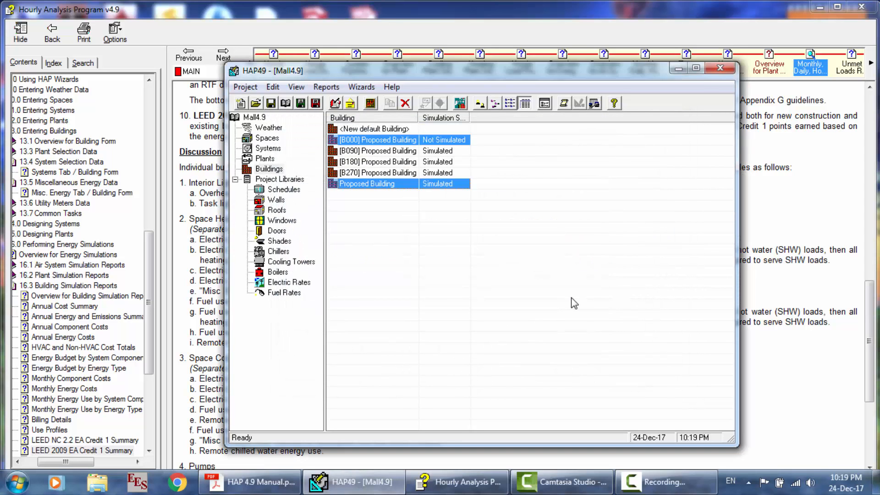
{"action": "left_click", "coordinate": [489, 293]}
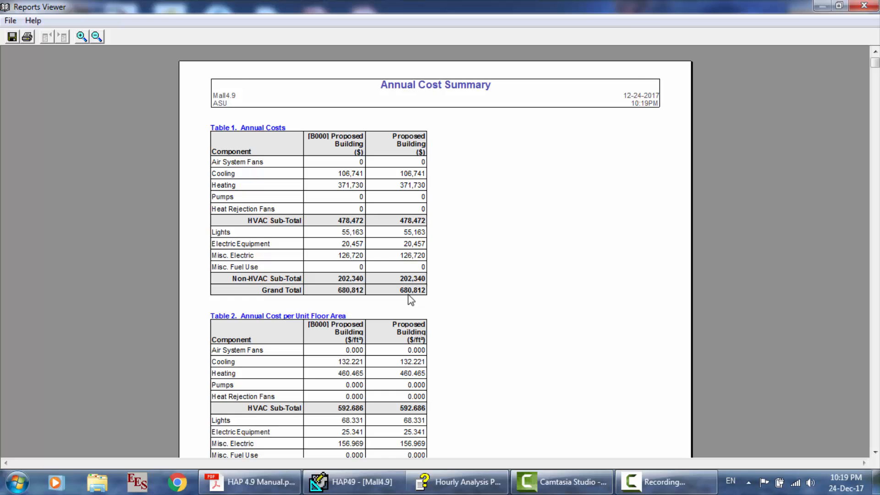
Step: Compare the two buildings' annual costs, energy consumption, emissions and cost percentages in the Annual Cost and Annual Energy and Emissions summaries
{"action": "scroll", "coordinate": [411, 300], "scroll_direction": "down", "scroll_amount": 3}
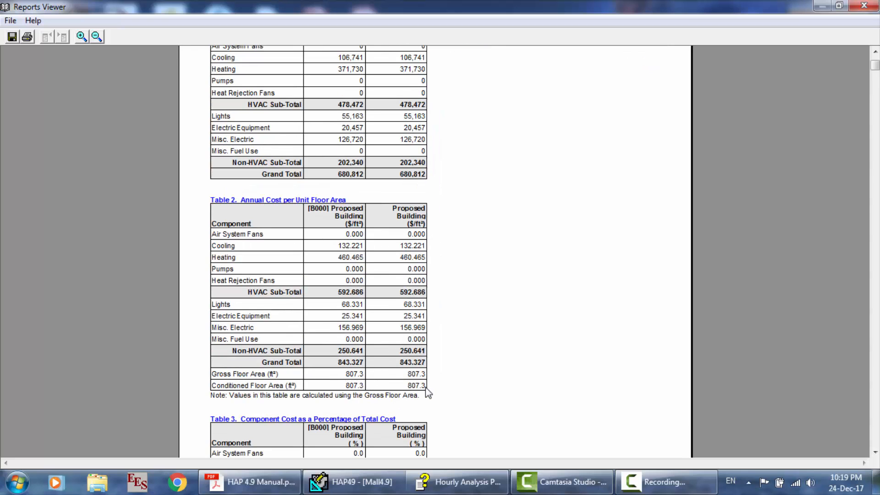
{"action": "scroll", "coordinate": [428, 391], "scroll_direction": "down", "scroll_amount": 3}
{"action": "scroll", "coordinate": [427, 391], "scroll_direction": "down", "scroll_amount": 3}
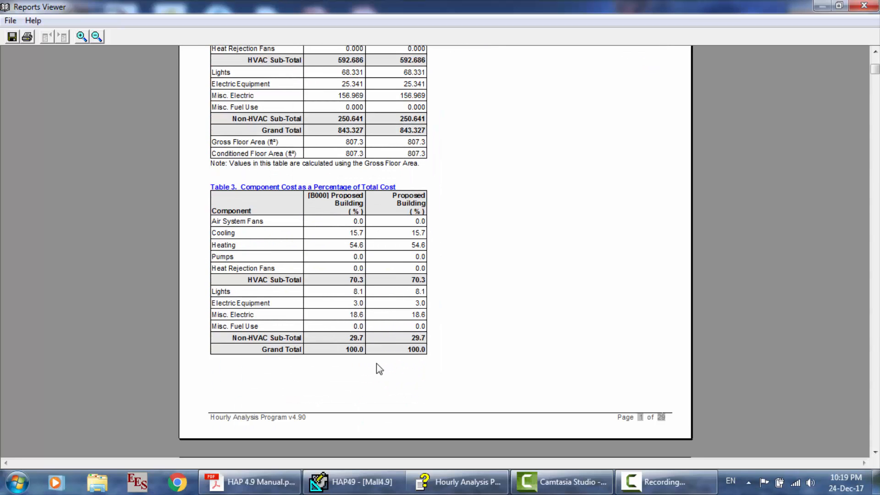
{"action": "scroll", "coordinate": [405, 235], "scroll_direction": "down", "scroll_amount": 8}
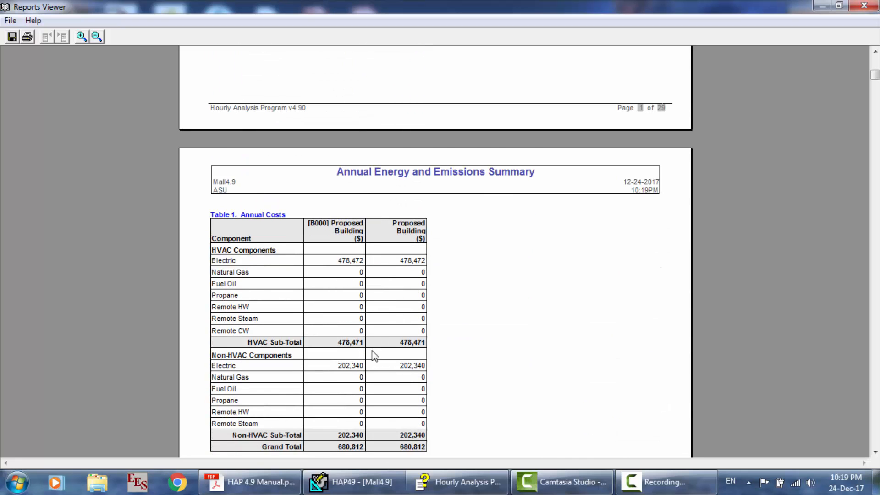
{"action": "scroll", "coordinate": [373, 352], "scroll_direction": "down", "scroll_amount": 5}
{"action": "scroll", "coordinate": [448, 366], "scroll_direction": "down", "scroll_amount": 2}
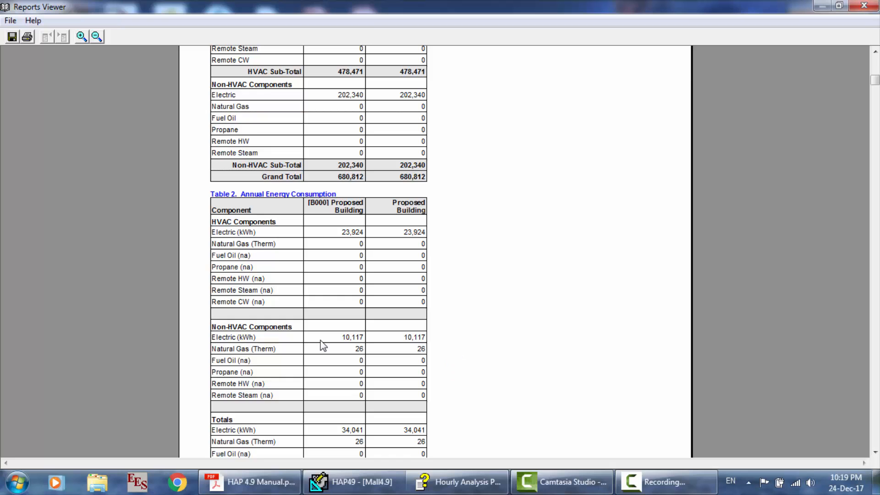
{"action": "scroll", "coordinate": [322, 344], "scroll_direction": "down", "scroll_amount": 12}
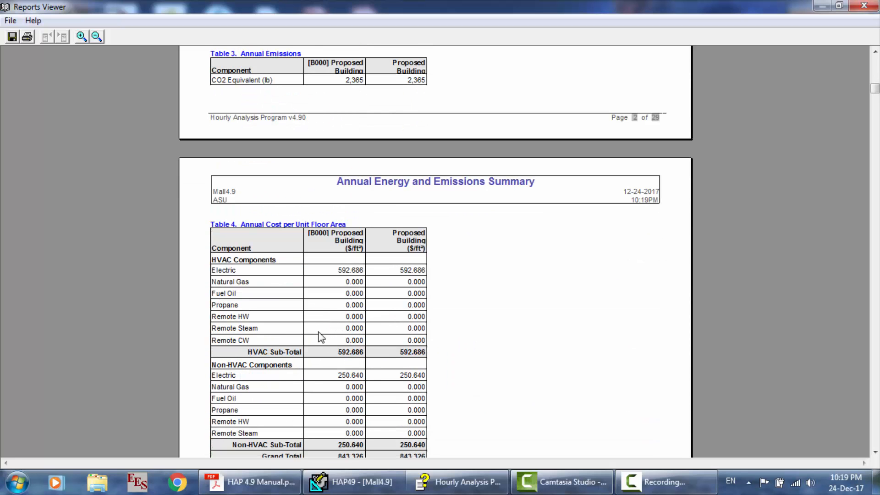
{"action": "scroll", "coordinate": [443, 358], "scroll_direction": "down", "scroll_amount": 8}
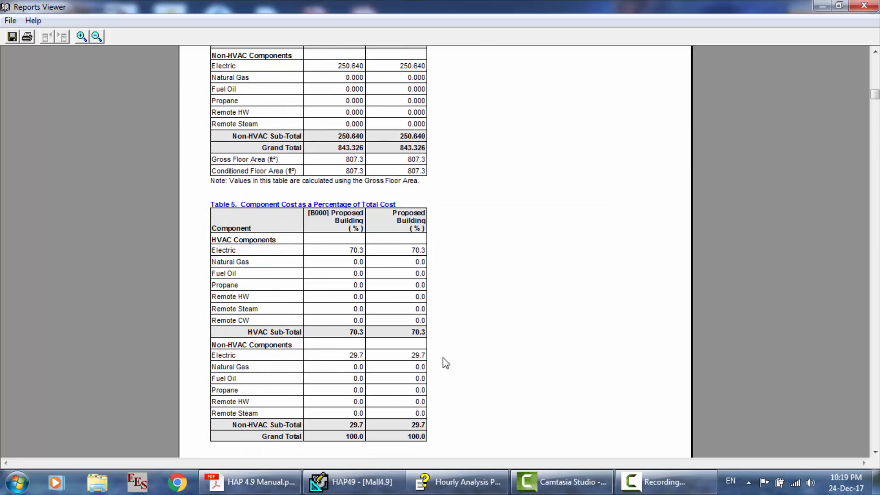
Step: Review the [B000] Proposed Building reports on annual component and energy costs, energy budgets, monthly costs and monthly energy use
{"action": "scroll", "coordinate": [442, 357], "scroll_direction": "down", "scroll_amount": 6}
{"action": "scroll", "coordinate": [445, 363], "scroll_direction": "down", "scroll_amount": 7}
{"action": "scroll", "coordinate": [448, 361], "scroll_direction": "down", "scroll_amount": 8}
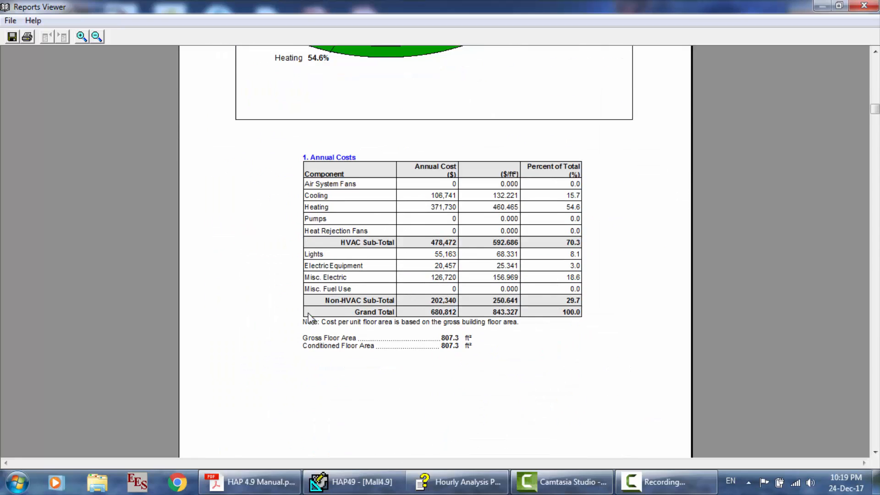
{"action": "scroll", "coordinate": [487, 377], "scroll_direction": "down", "scroll_amount": 20}
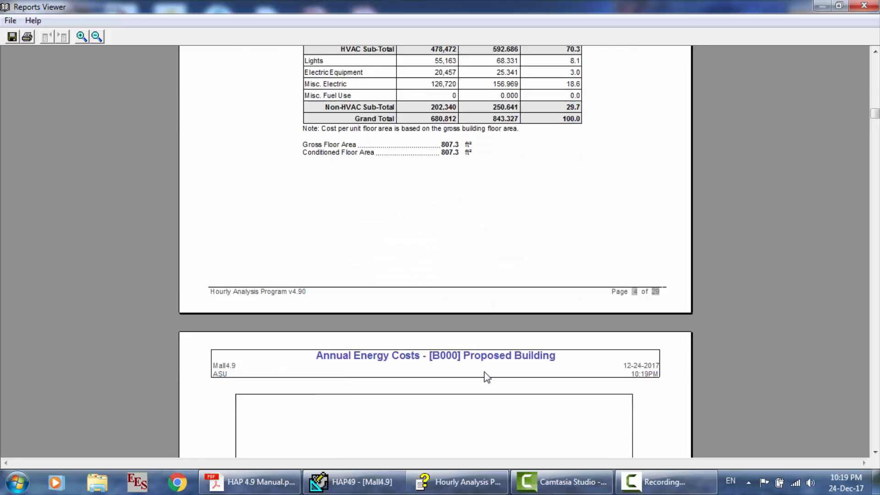
{"action": "scroll", "coordinate": [486, 377], "scroll_direction": "down", "scroll_amount": 20}
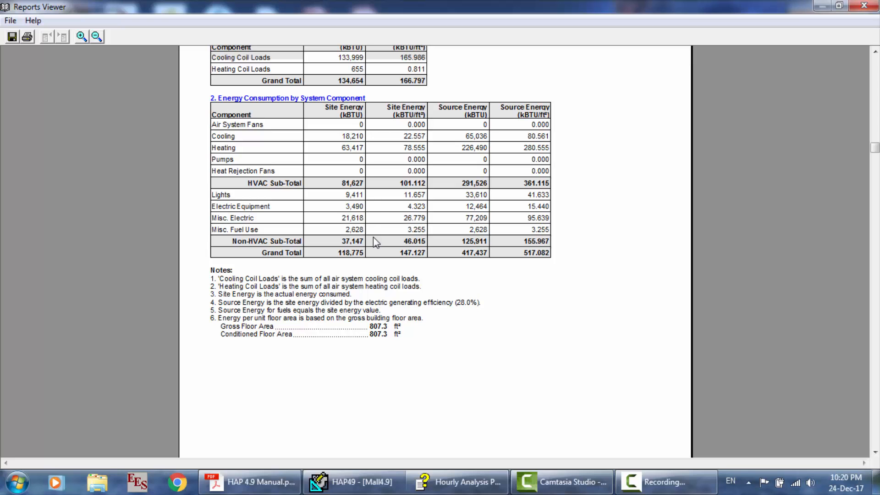
{"action": "scroll", "coordinate": [622, 219], "scroll_direction": "down", "scroll_amount": 12}
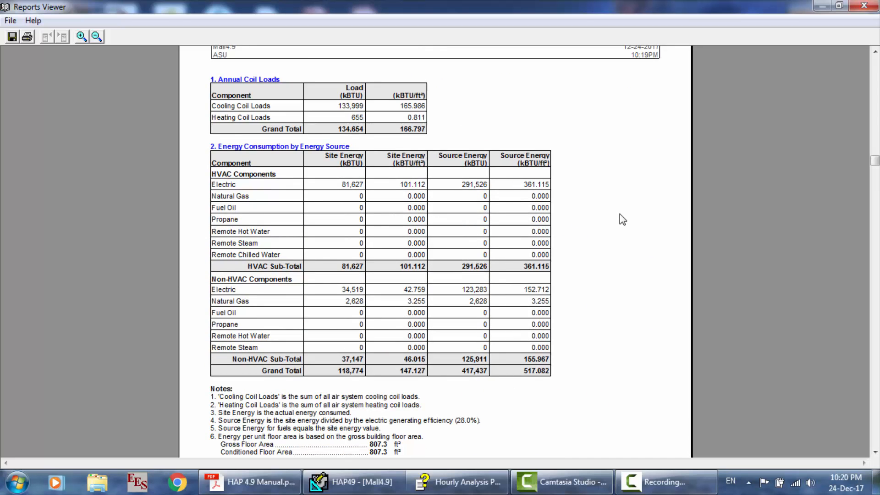
{"action": "scroll", "coordinate": [622, 219], "scroll_direction": "down", "scroll_amount": 15}
{"action": "scroll", "coordinate": [622, 219], "scroll_direction": "down", "scroll_amount": 15}
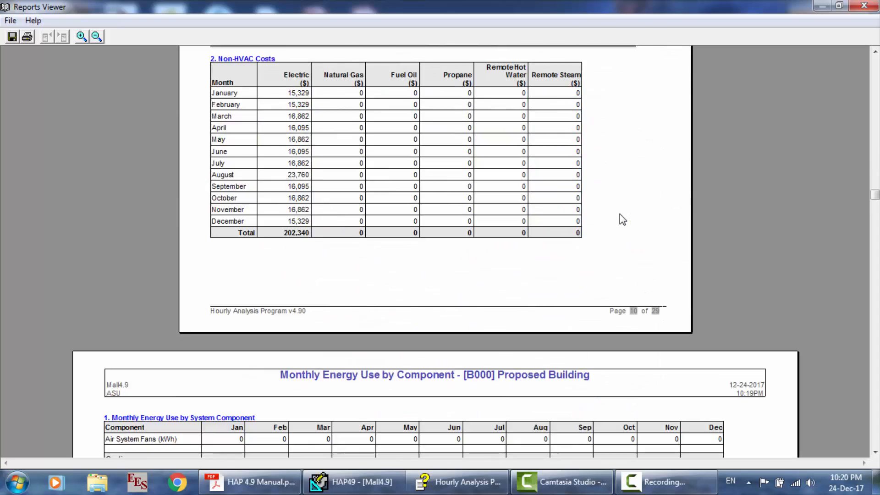
{"action": "scroll", "coordinate": [622, 219], "scroll_direction": "down", "scroll_amount": 15}
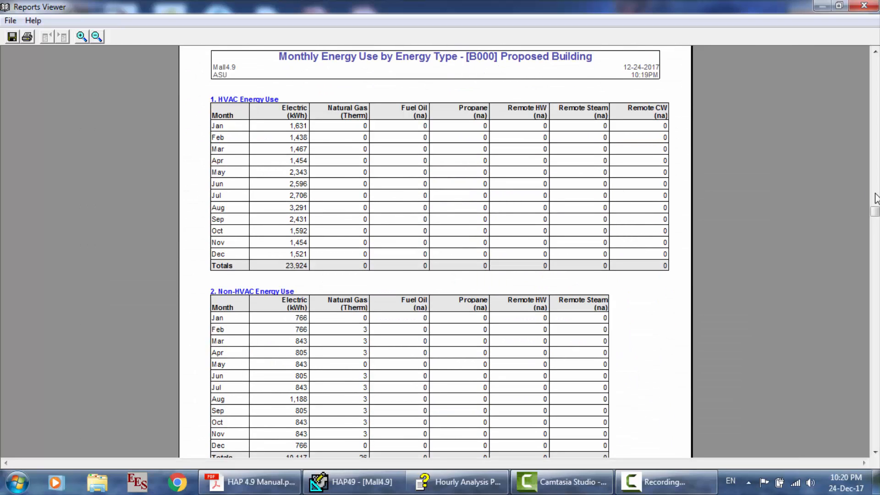
Step: Examine the unrotated Proposed Building's energy budgets by system component and energy source, and close the report preview
{"action": "left_click_drag", "start_coordinate": [875, 212], "coordinate": [874, 330]}
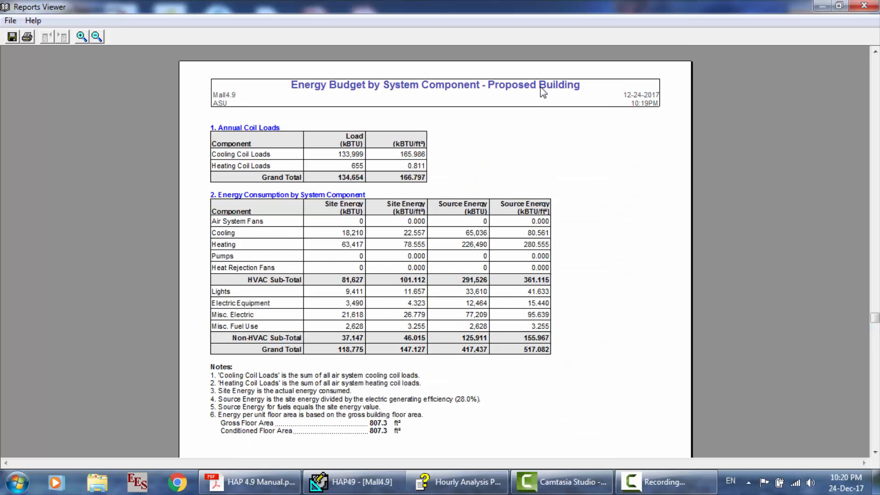
{"action": "scroll", "coordinate": [542, 91], "scroll_direction": "down", "scroll_amount": 10}
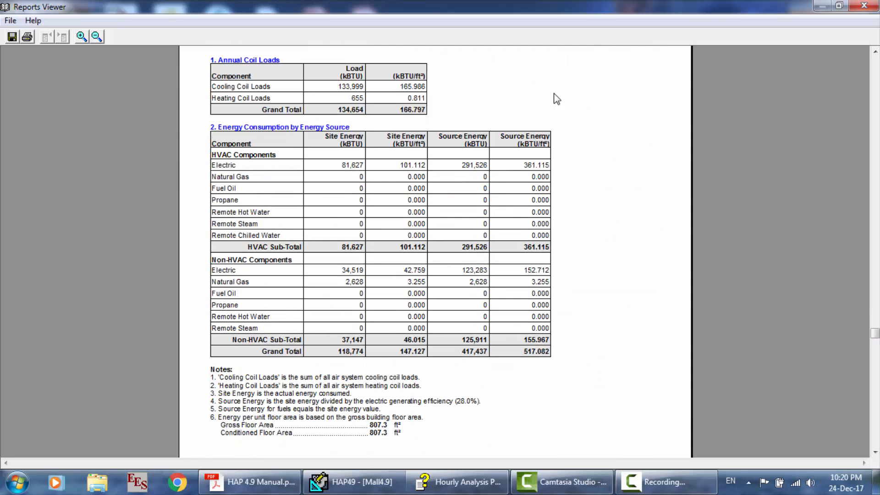
{"action": "left_click", "coordinate": [864, 5]}
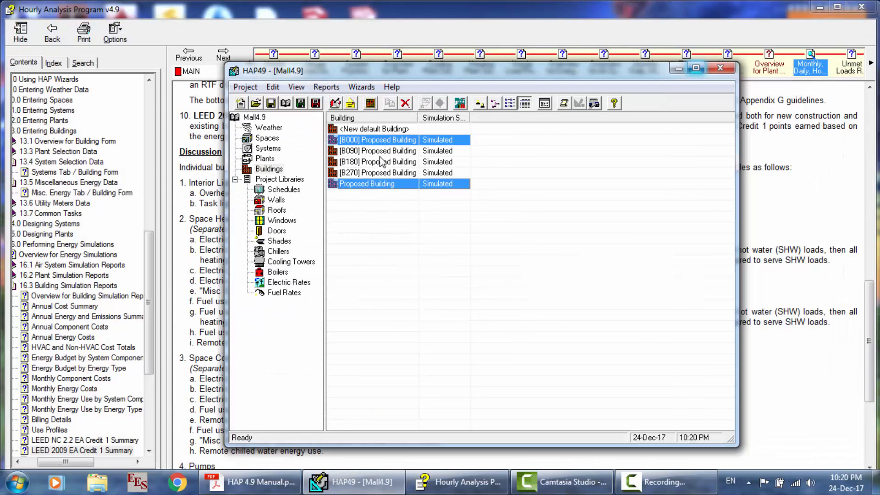
Step: Look through the project's weather, spaces, systems, plants and fuel rates, returning to the buildings list
{"action": "left_click", "coordinate": [403, 219]}
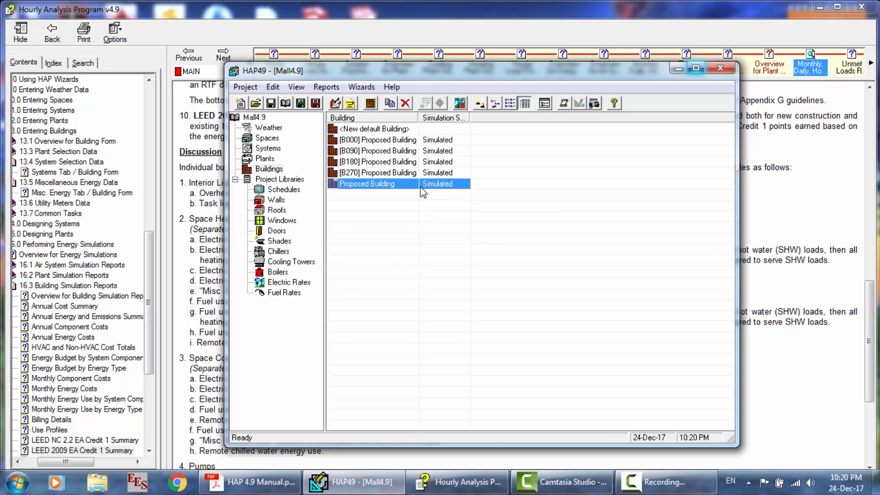
{"action": "left_click", "coordinate": [366, 142]}
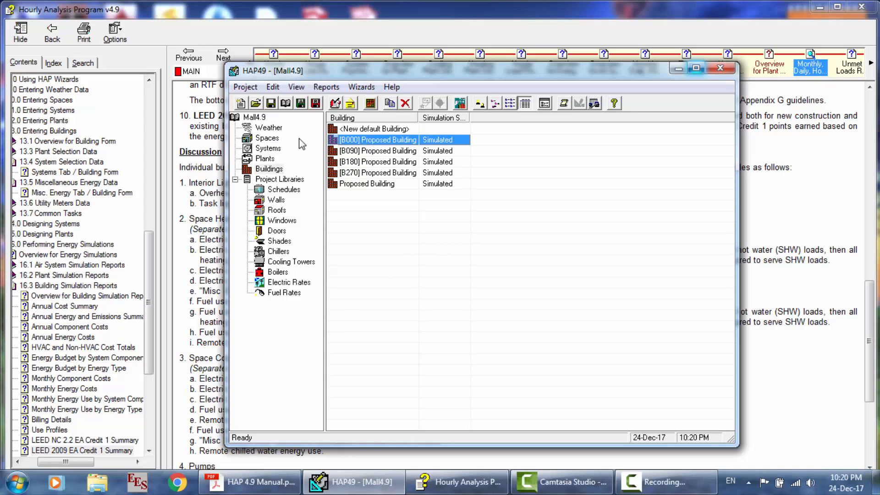
{"action": "left_click", "coordinate": [269, 129]}
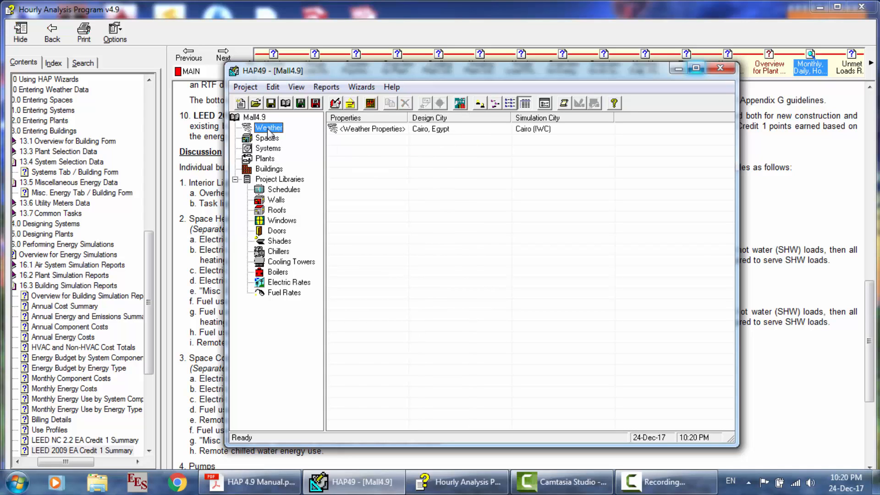
{"action": "left_click", "coordinate": [269, 138]}
{"action": "left_click", "coordinate": [268, 149]}
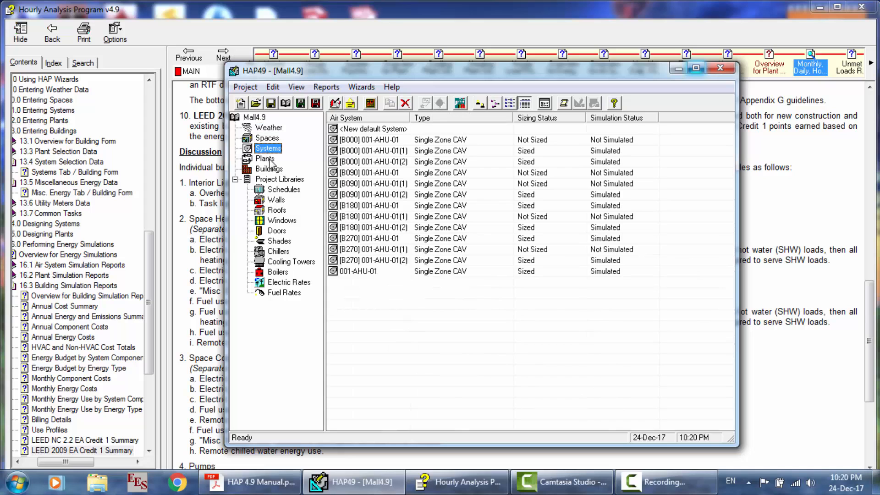
{"action": "left_click", "coordinate": [266, 159]}
{"action": "left_click", "coordinate": [271, 169]}
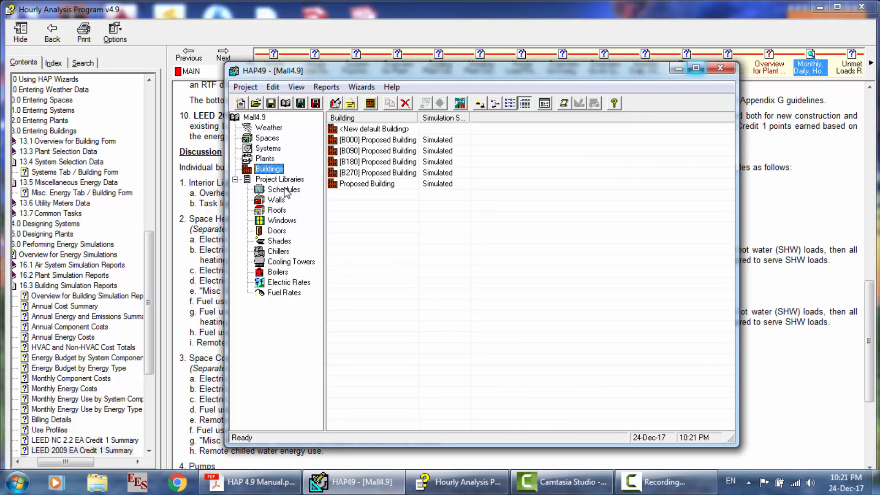
{"action": "left_click", "coordinate": [281, 293]}
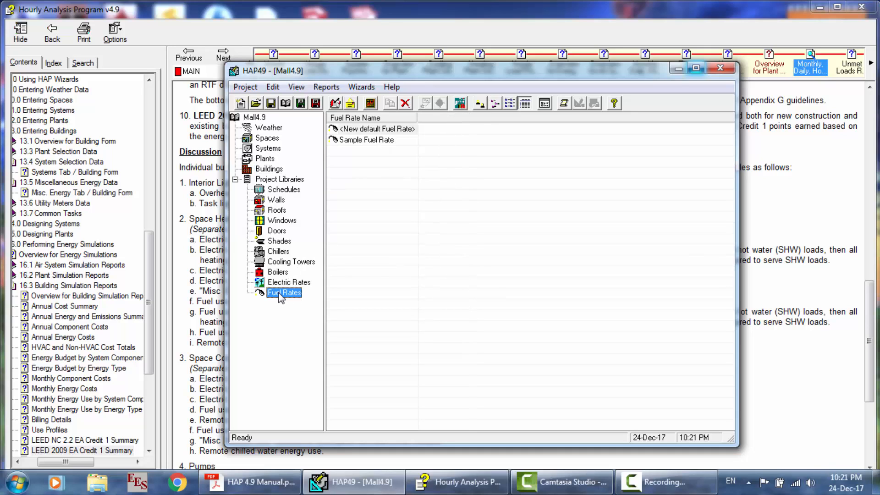
{"action": "left_click", "coordinate": [271, 170]}
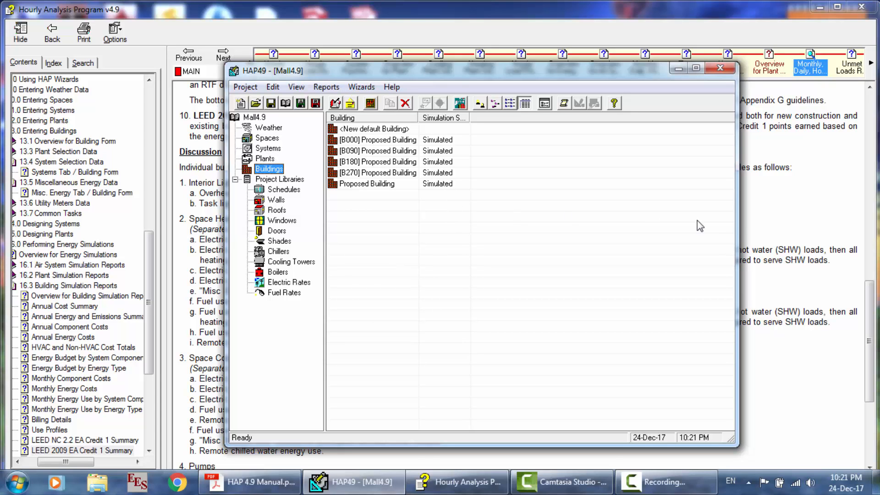
Step: Switch to the Hourly Analysis Program help and view the topics on Energy Budget by System Component and Annual Energy Costs
{"action": "left_click", "coordinate": [765, 225]}
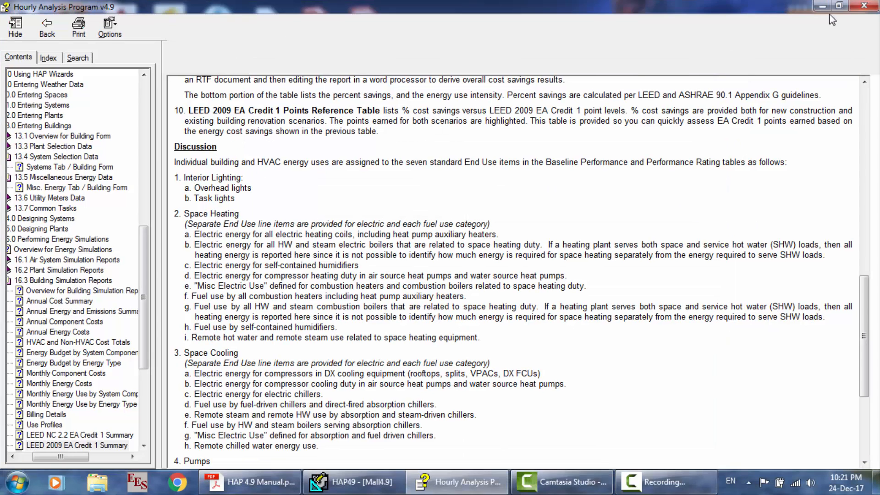
{"action": "left_click", "coordinate": [837, 7]}
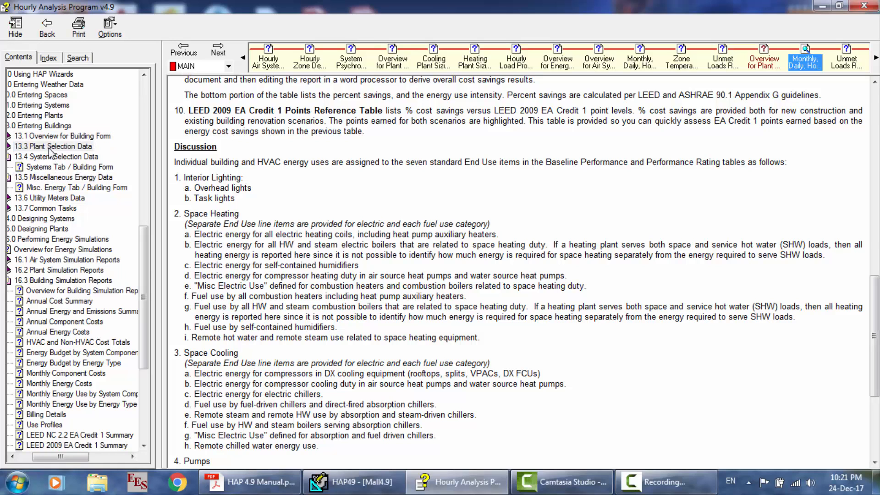
{"action": "left_click", "coordinate": [79, 354]}
{"action": "left_click", "coordinate": [69, 334]}
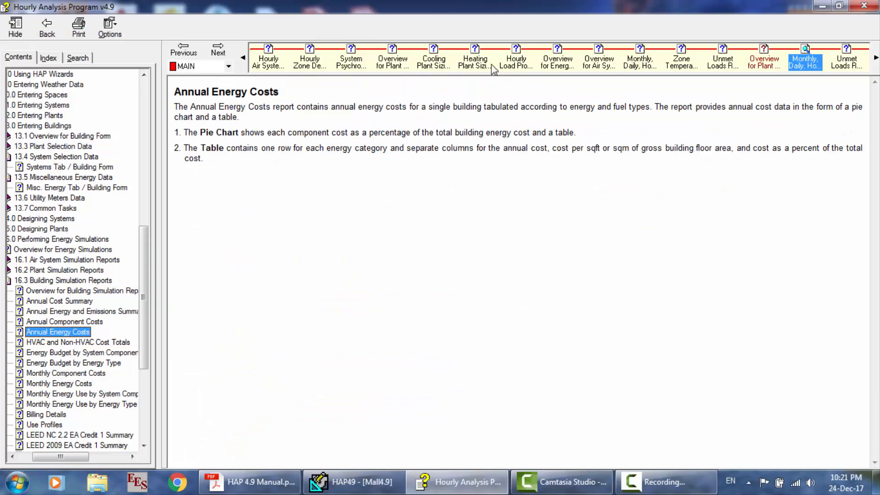
Step: View the Hourly Load Profiles Report help topic and open the booksc.org library in the Chrome browser
{"action": "left_click", "coordinate": [514, 64]}
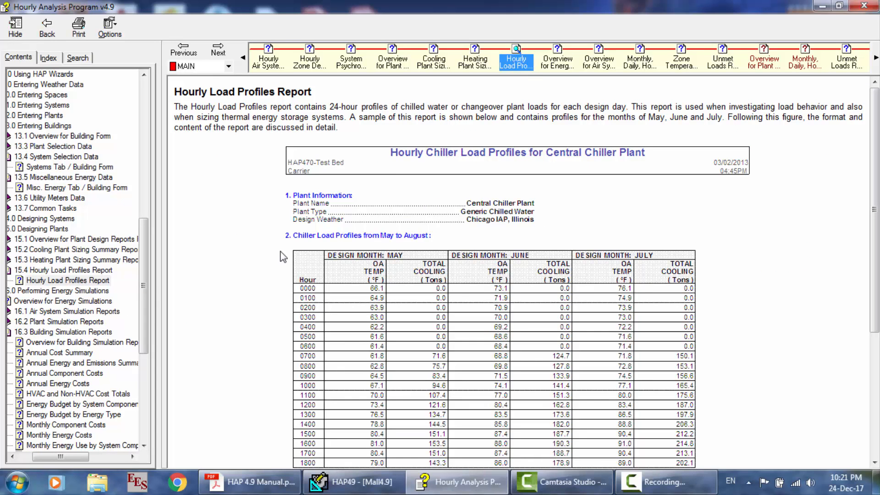
{"action": "left_click", "coordinate": [177, 482]}
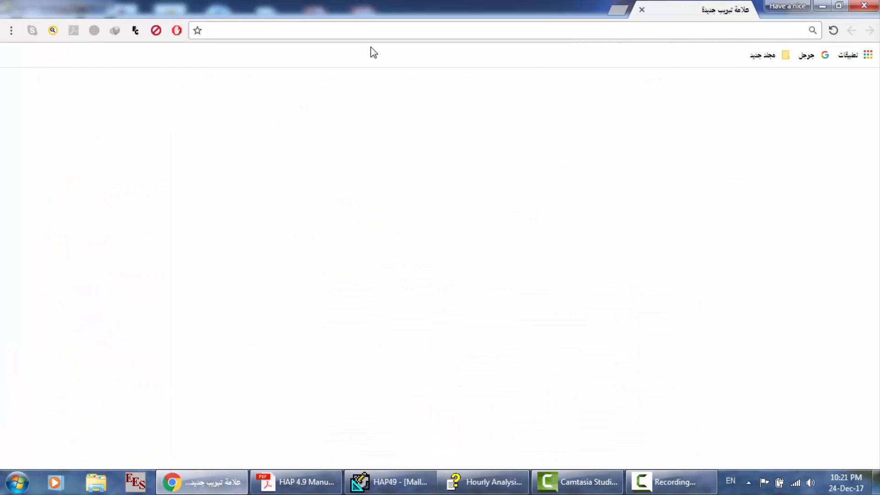
{"action": "type", "text": "b"}
{"action": "left_click", "coordinate": [371, 47]}
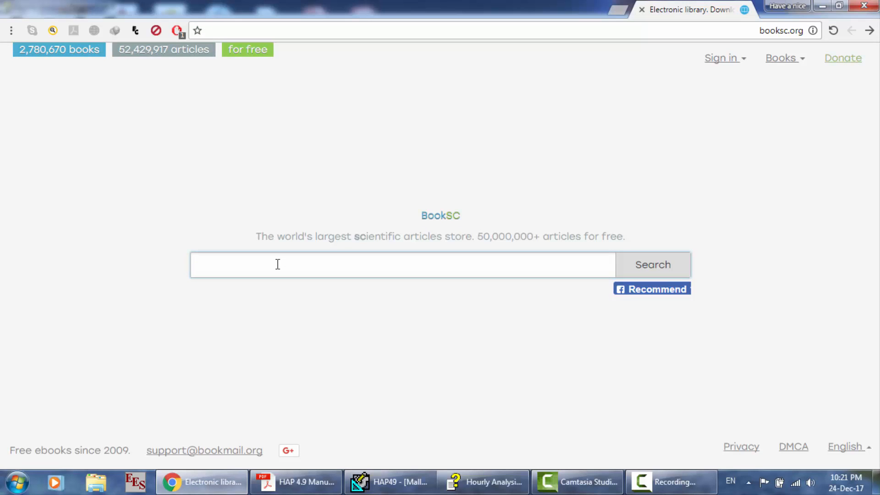
Step: Search the library for "ashrae fundamentals" and show the matching books instead of articles
{"action": "type", "text": "ashra"}
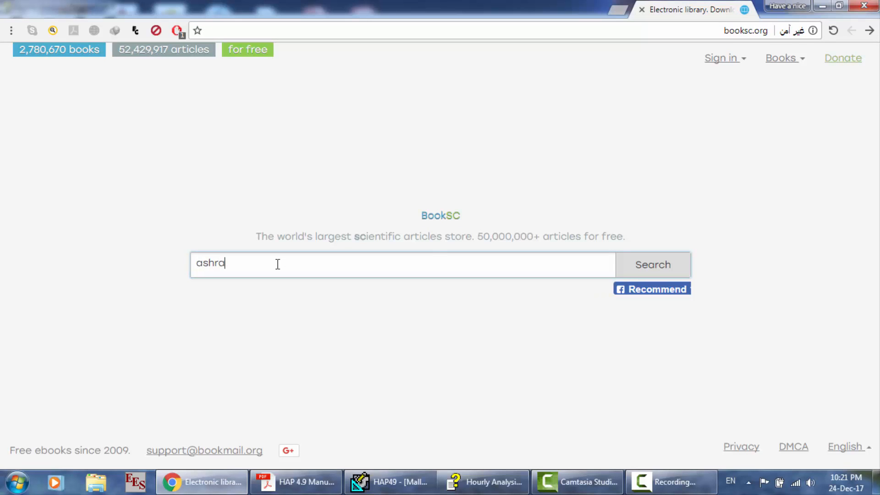
{"action": "type", "text": "e fundamentals"}
{"action": "key", "text": "Return"}
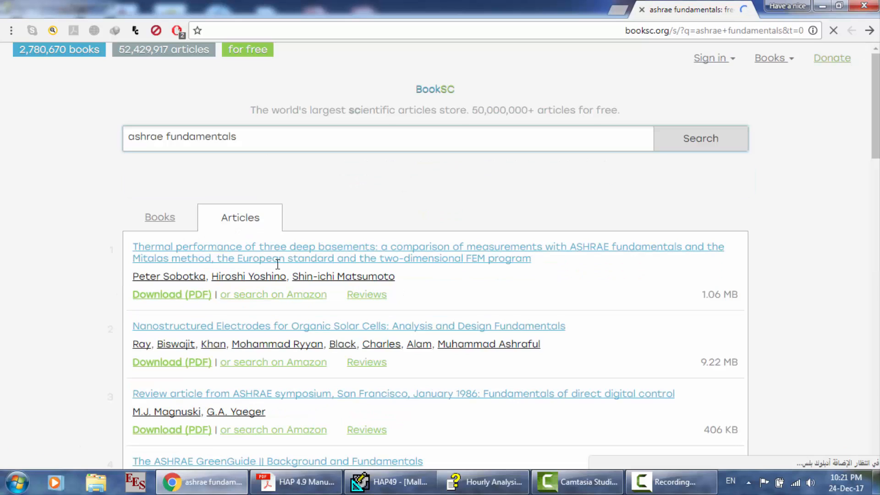
{"action": "left_click", "coordinate": [166, 221]}
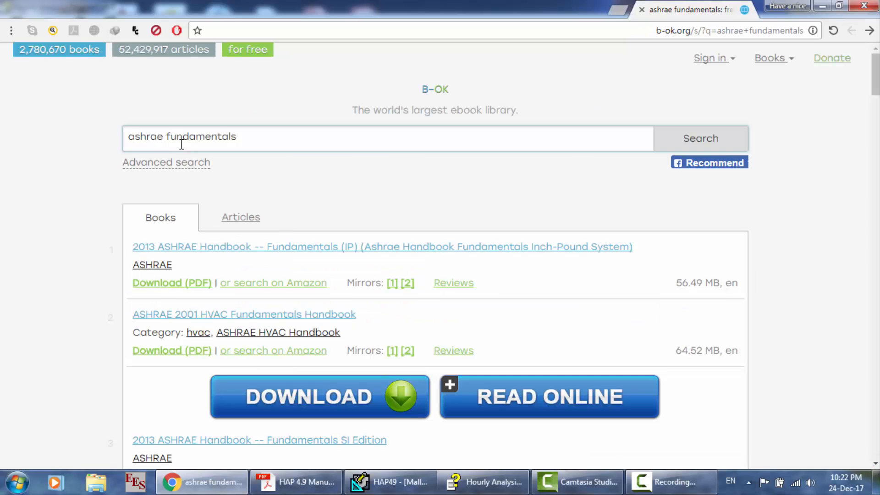
Step: Change the book search to "HVAC fundamentals" and look through the listed titles
{"action": "left_click", "coordinate": [165, 136]}
{"action": "key", "text": "BackSpace"}
{"action": "type", "text": "HVAC"}
{"action": "key", "text": "Return"}
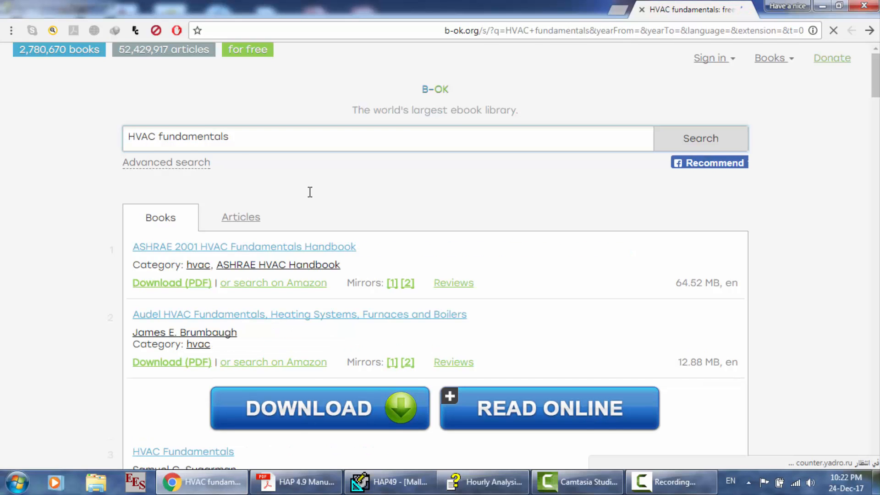
{"action": "scroll", "coordinate": [309, 192], "scroll_direction": "down", "scroll_amount": 5}
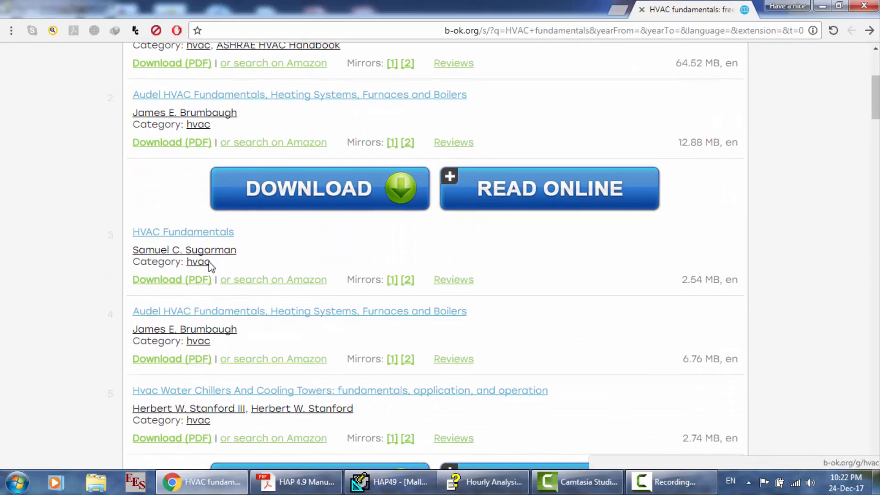
{"action": "scroll", "coordinate": [210, 265], "scroll_direction": "down", "scroll_amount": 3}
{"action": "scroll", "coordinate": [208, 261], "scroll_direction": "up", "scroll_amount": 7}
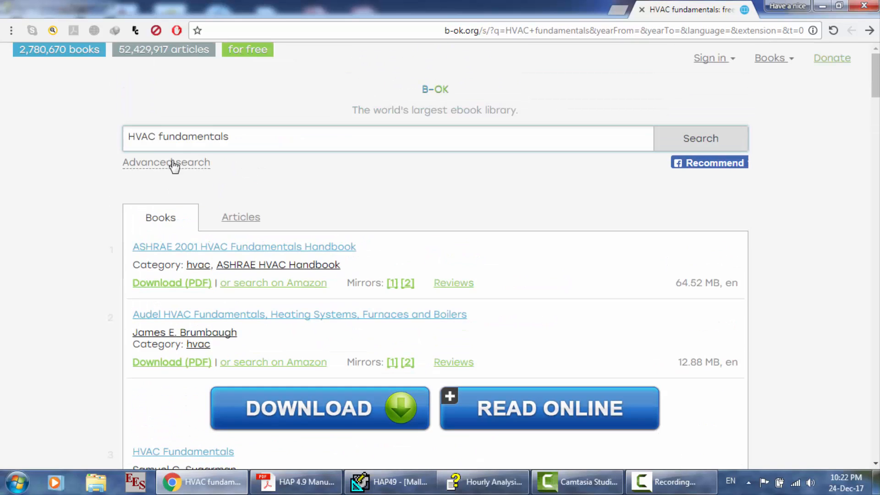
Step: Change the book search to "HVAC systems" and look through the listed titles
{"action": "left_click_drag", "start_coordinate": [156, 136], "coordinate": [248, 139]}
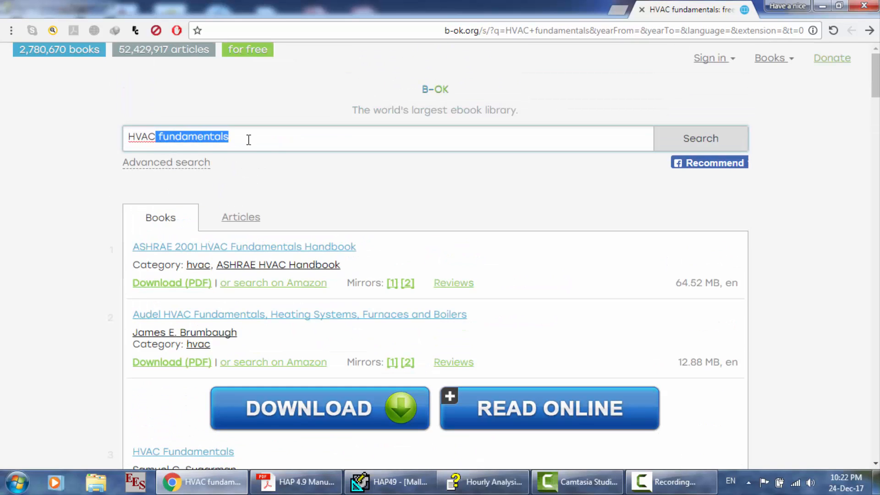
{"action": "type", "text": "system"}
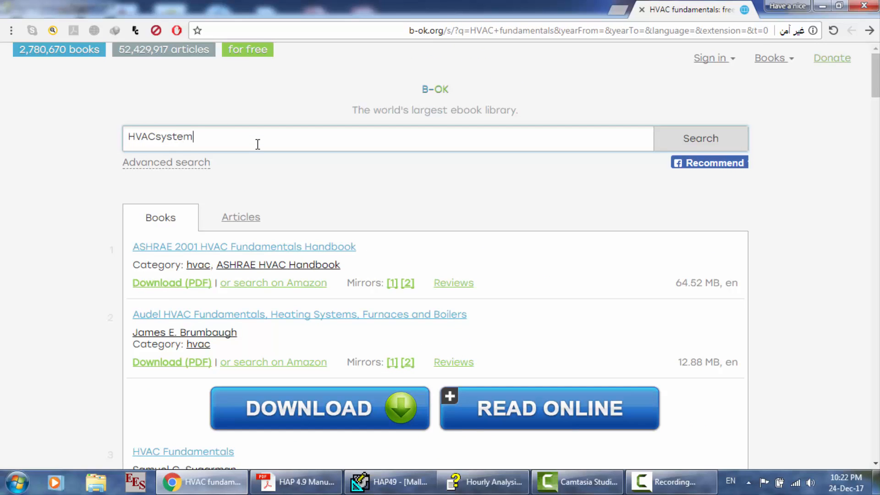
{"action": "type", "text": "s"}
{"action": "key", "text": "Left"}
{"action": "key", "text": "Left"}
{"action": "key", "text": "Left"}
{"action": "key", "text": "Left"}
{"action": "key", "text": "Left"}
{"action": "key", "text": "Left"}
{"action": "key", "text": "Left"}
{"action": "key", "text": "Return"}
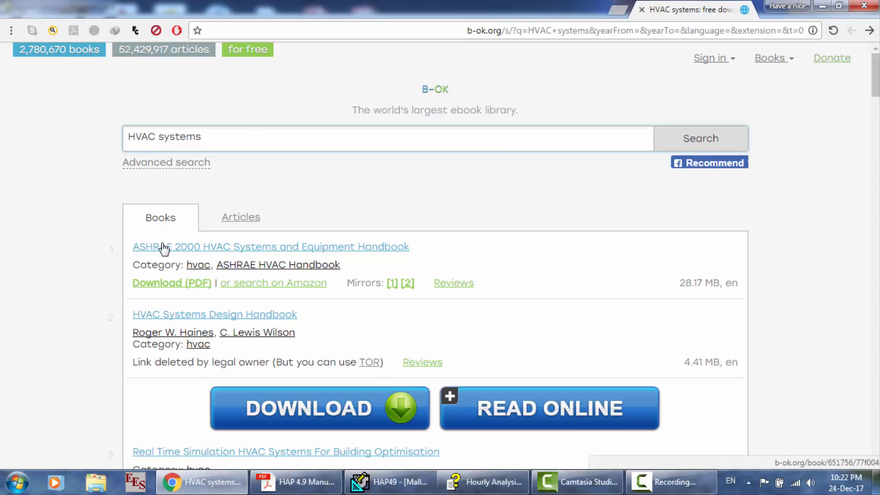
{"action": "scroll", "coordinate": [264, 251], "scroll_direction": "down", "scroll_amount": 3}
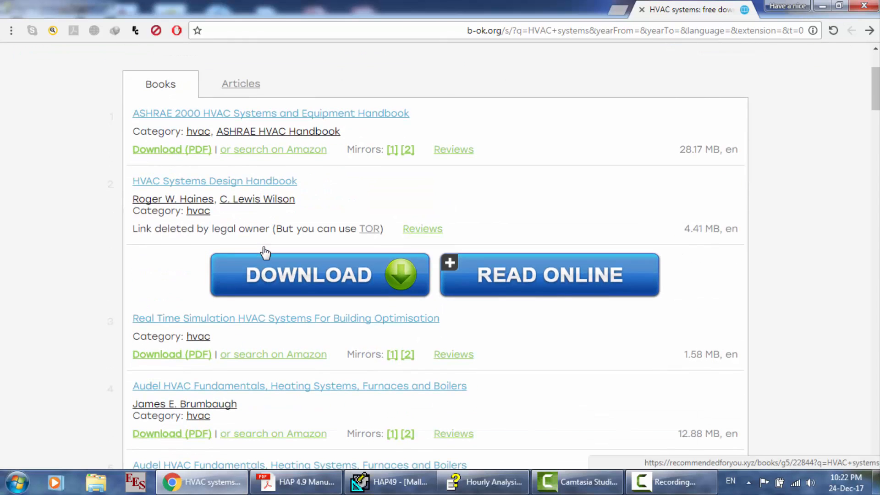
{"action": "scroll", "coordinate": [265, 337], "scroll_direction": "up", "scroll_amount": 3}
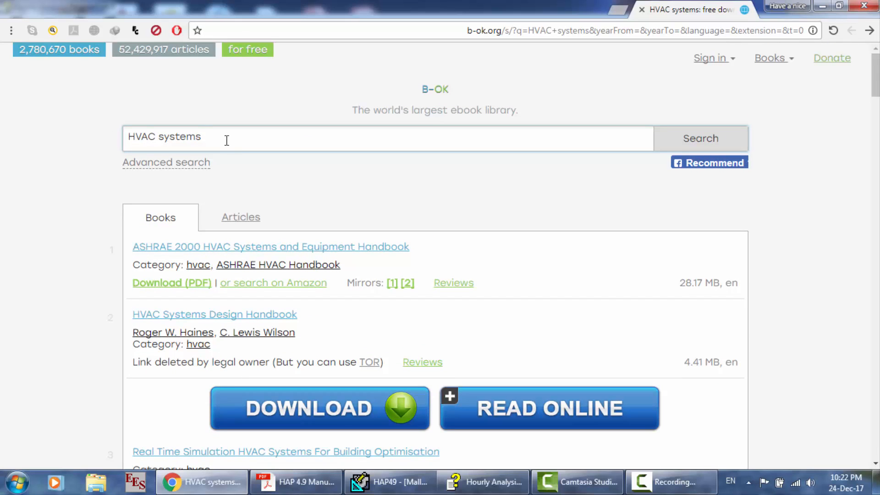
Step: Search the library for books on "pumping design", look through the listed titles and close the browser
{"action": "double_click", "coordinate": [160, 138]}
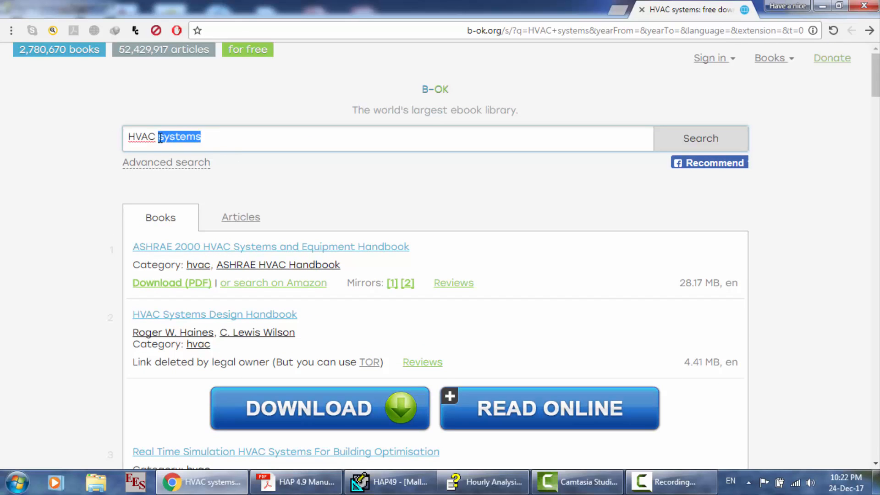
{"action": "triple_click", "coordinate": [161, 137]}
{"action": "type", "text": "pu"}
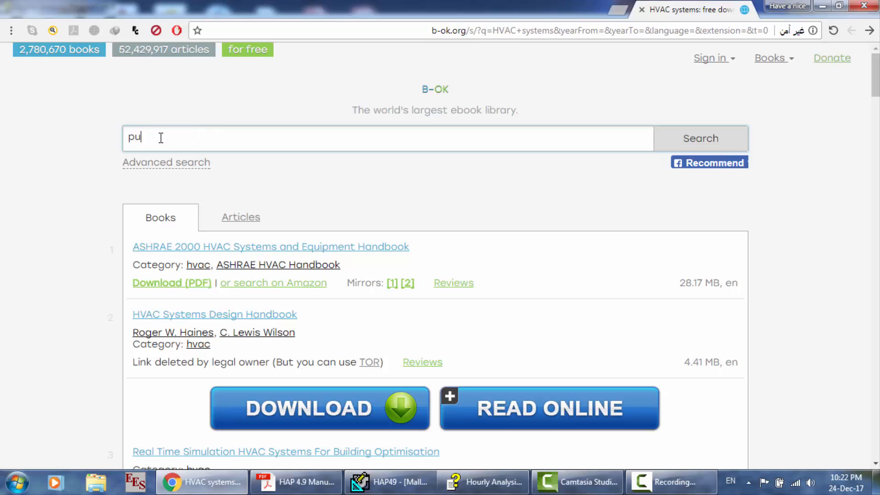
{"action": "type", "text": "mping design"}
{"action": "key", "text": "Return"}
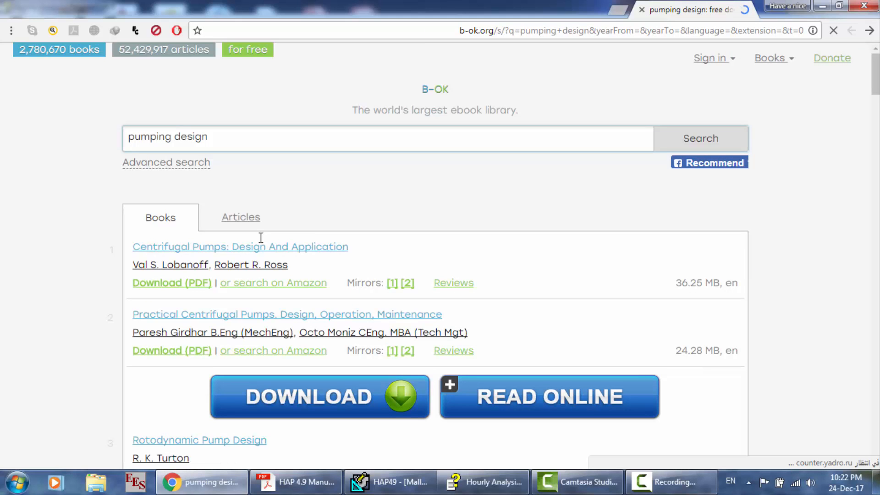
{"action": "scroll", "coordinate": [288, 256], "scroll_direction": "down", "scroll_amount": 3}
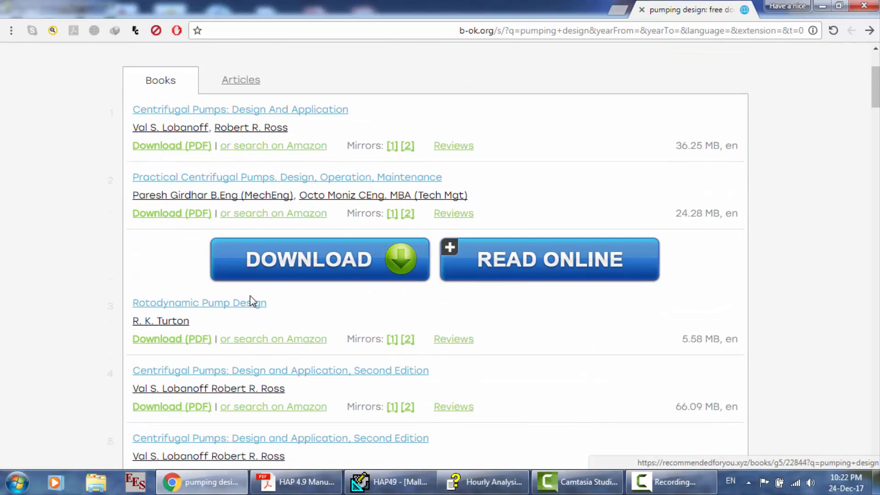
{"action": "scroll", "coordinate": [242, 318], "scroll_direction": "down", "scroll_amount": 2}
{"action": "scroll", "coordinate": [242, 319], "scroll_direction": "up", "scroll_amount": 5}
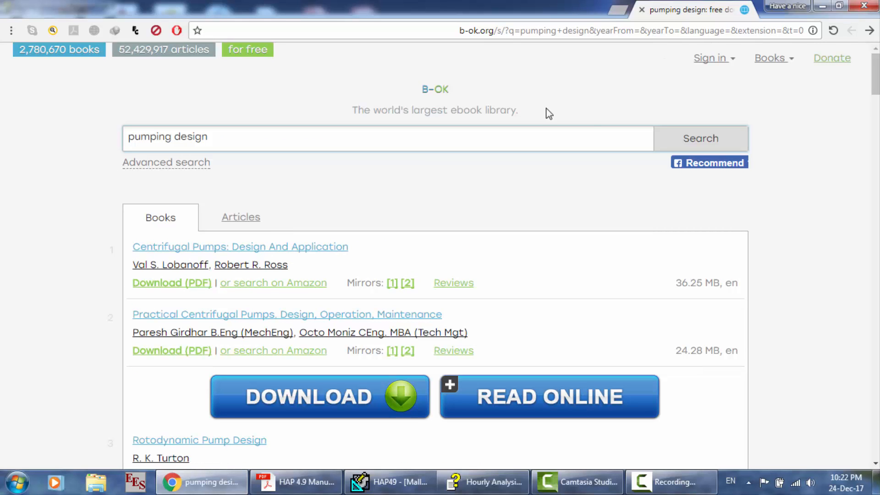
{"action": "scroll", "coordinate": [771, 179], "scroll_direction": "down", "scroll_amount": 11}
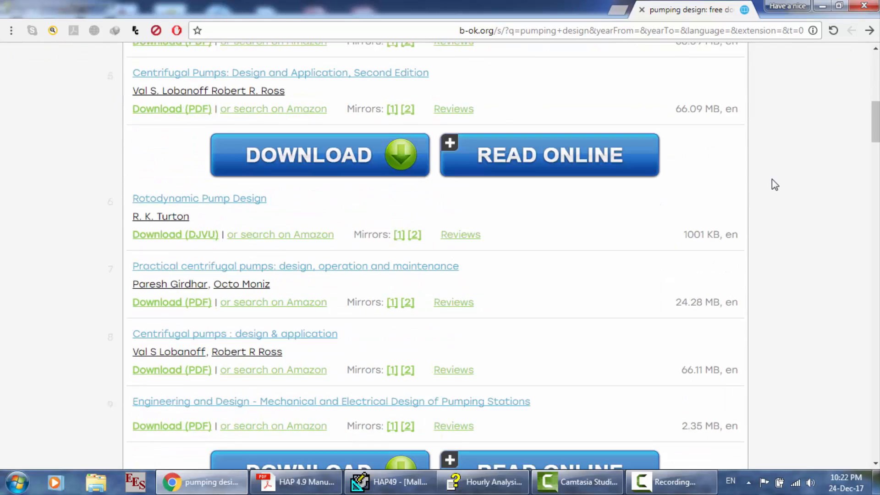
{"action": "scroll", "coordinate": [771, 179], "scroll_direction": "up", "scroll_amount": 5}
{"action": "scroll", "coordinate": [771, 178], "scroll_direction": "up", "scroll_amount": 5}
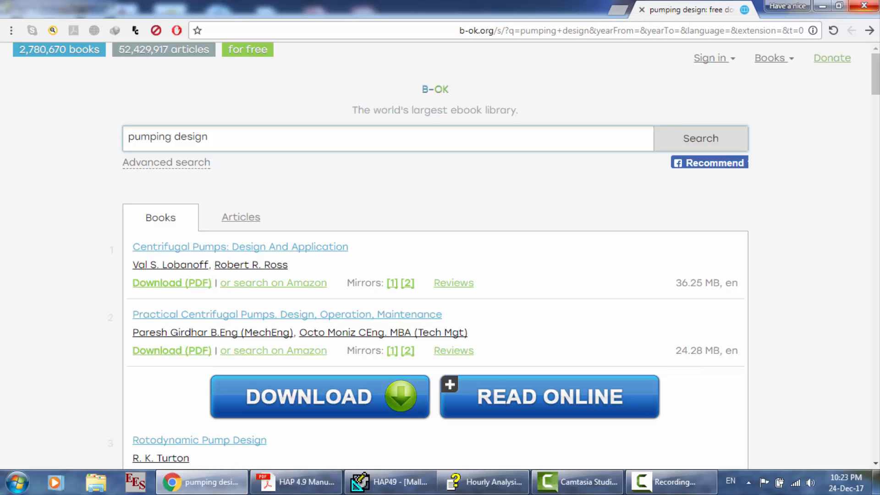
{"action": "left_click", "coordinate": [863, 5]}
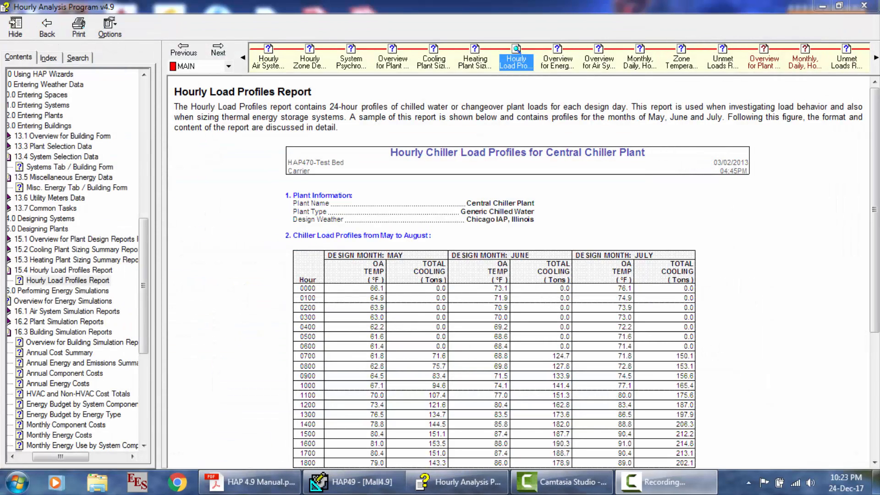
Step: Open google.com in a new Chrome window and search for "merry christmas", using the corrected spelling
{"action": "left_click", "coordinate": [177, 482]}
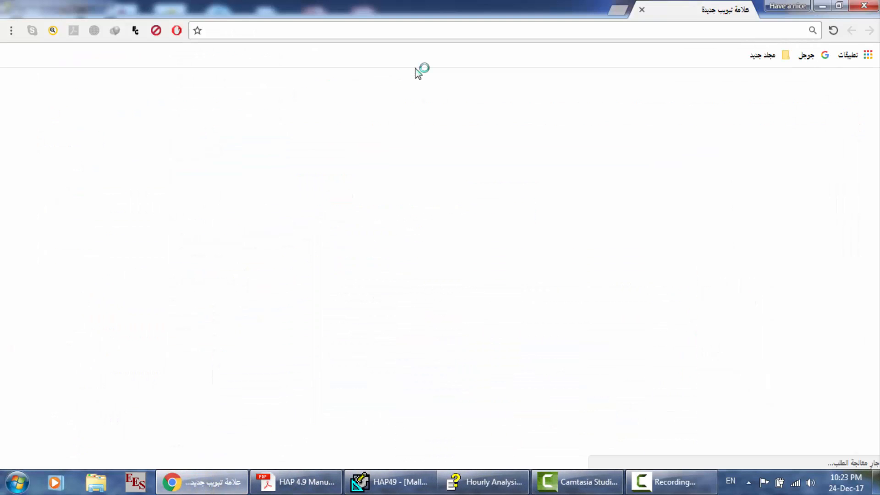
{"action": "type", "text": "google.com"}
{"action": "key", "text": "Return"}
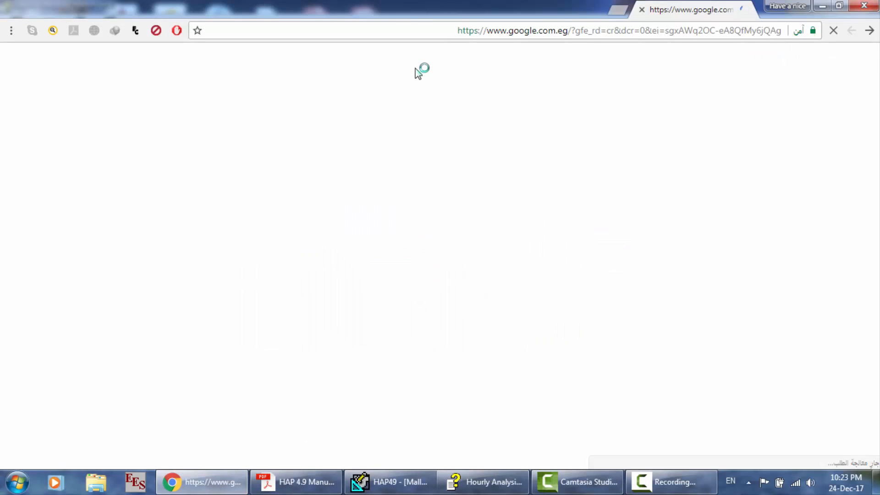
{"action": "type", "text": "merry"}
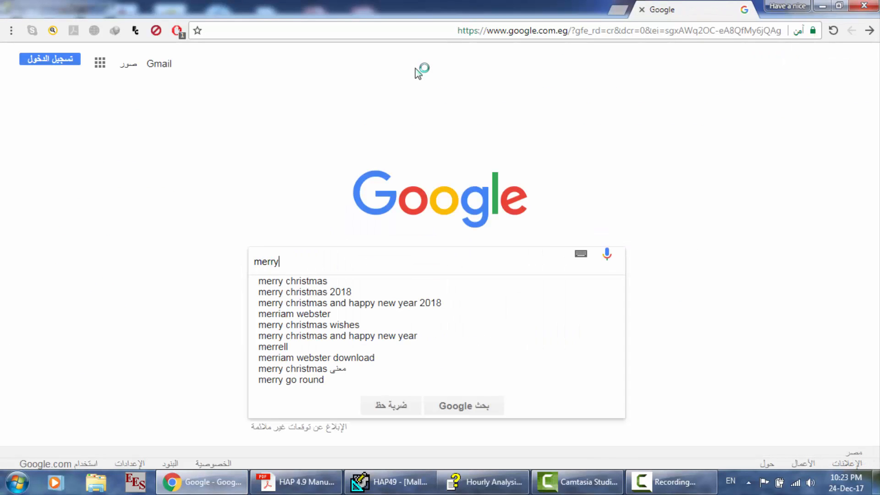
{"action": "type", "text": " christmass"}
{"action": "key", "text": "Return"}
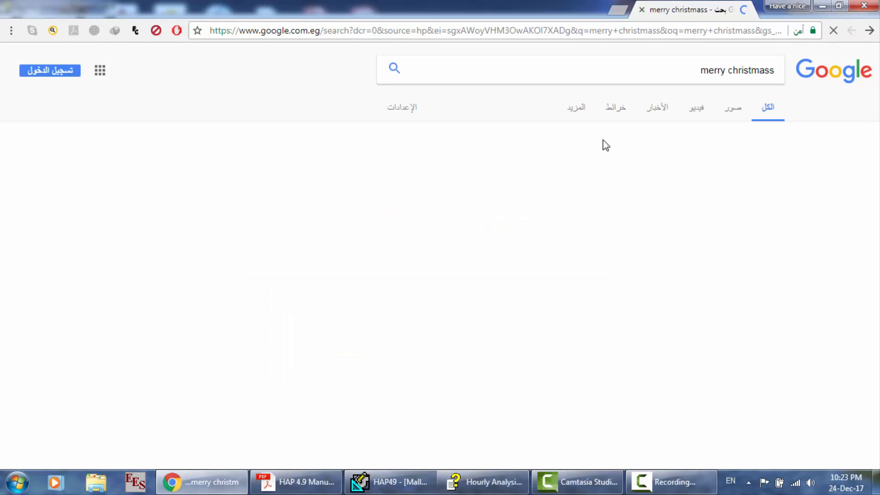
{"action": "left_click", "coordinate": [671, 165]}
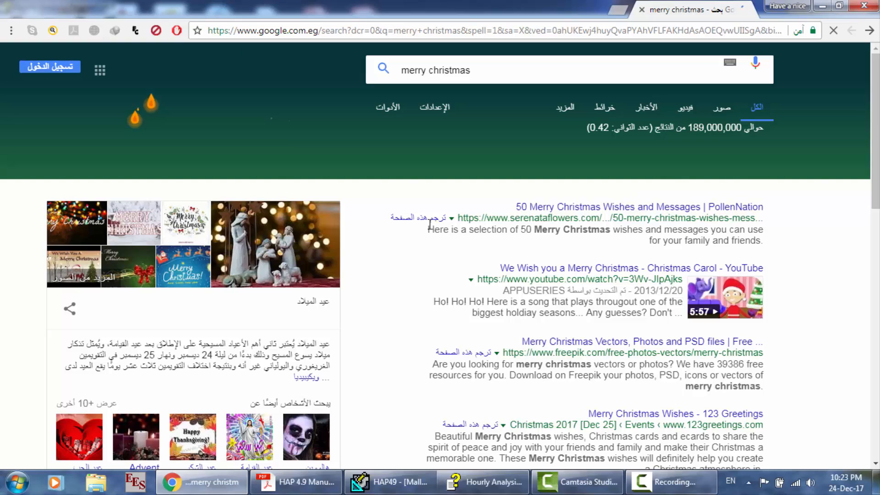
Step: Look through the Google search results for "merry christmas" and return to the start of the page
{"action": "scroll", "coordinate": [429, 225], "scroll_direction": "down", "scroll_amount": 2}
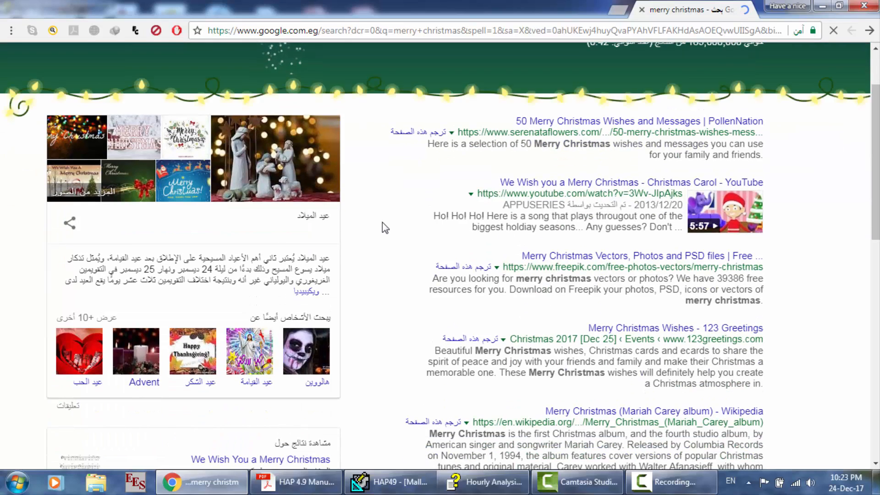
{"action": "scroll", "coordinate": [383, 225], "scroll_direction": "down", "scroll_amount": 3}
{"action": "scroll", "coordinate": [383, 224], "scroll_direction": "up", "scroll_amount": 4}
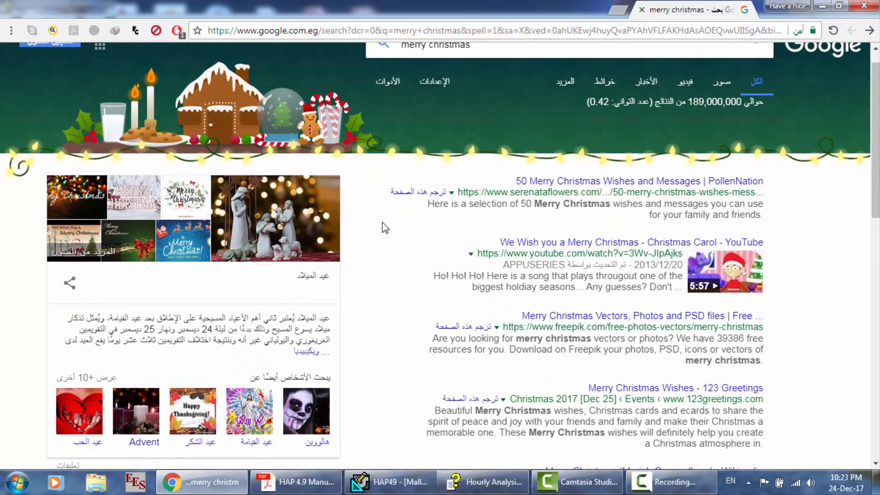
{"action": "scroll", "coordinate": [382, 222], "scroll_direction": "up", "scroll_amount": 1}
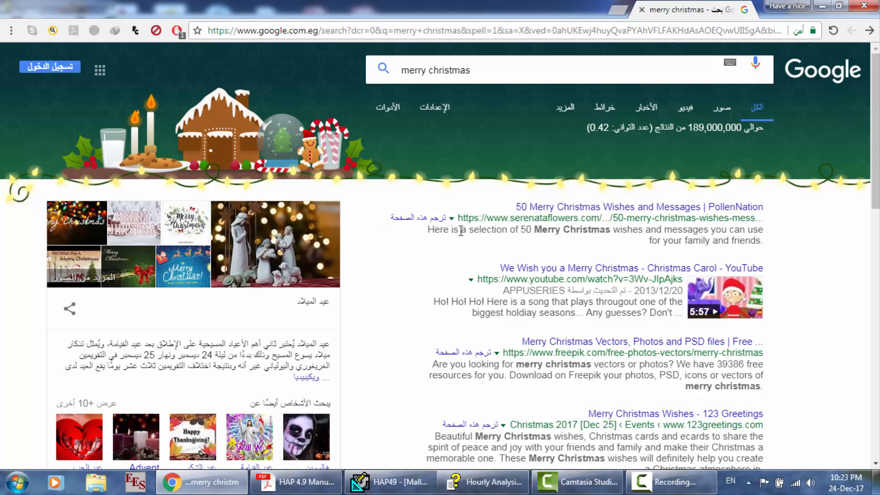
{"action": "scroll", "coordinate": [409, 246], "scroll_direction": "down", "scroll_amount": 3}
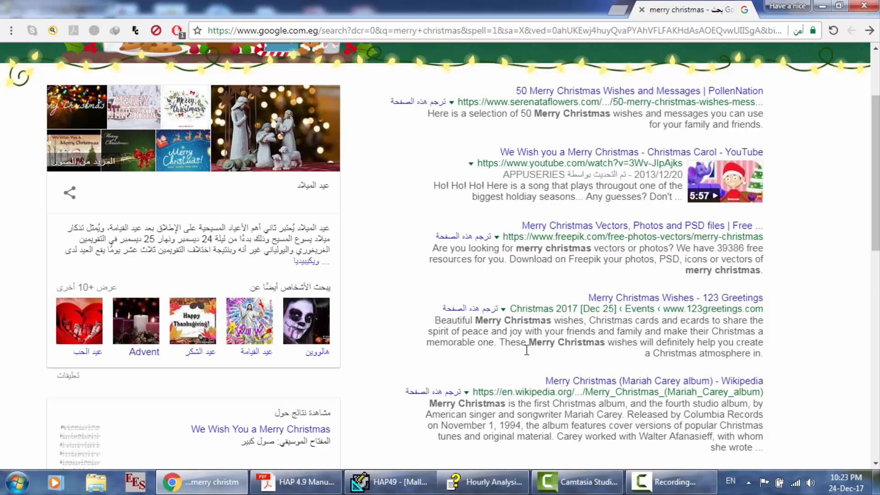
{"action": "scroll", "coordinate": [526, 349], "scroll_direction": "down", "scroll_amount": 1}
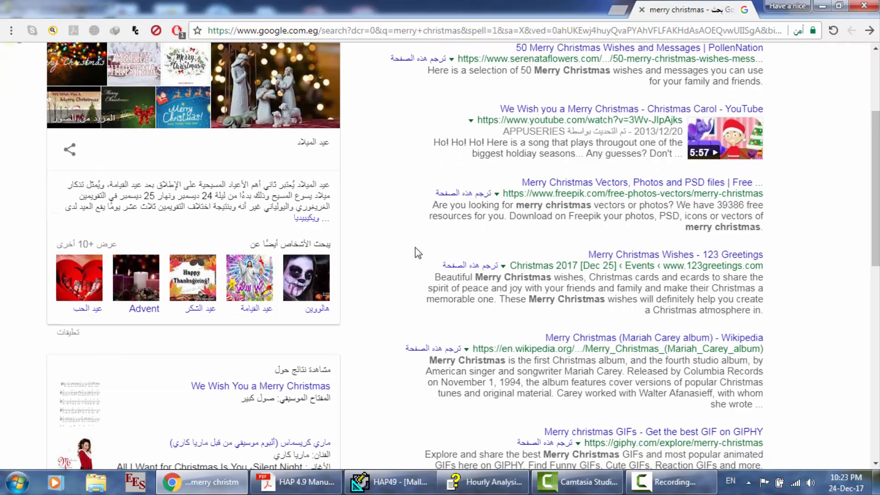
{"action": "scroll", "coordinate": [418, 252], "scroll_direction": "down", "scroll_amount": 2}
{"action": "scroll", "coordinate": [417, 253], "scroll_direction": "down", "scroll_amount": 2}
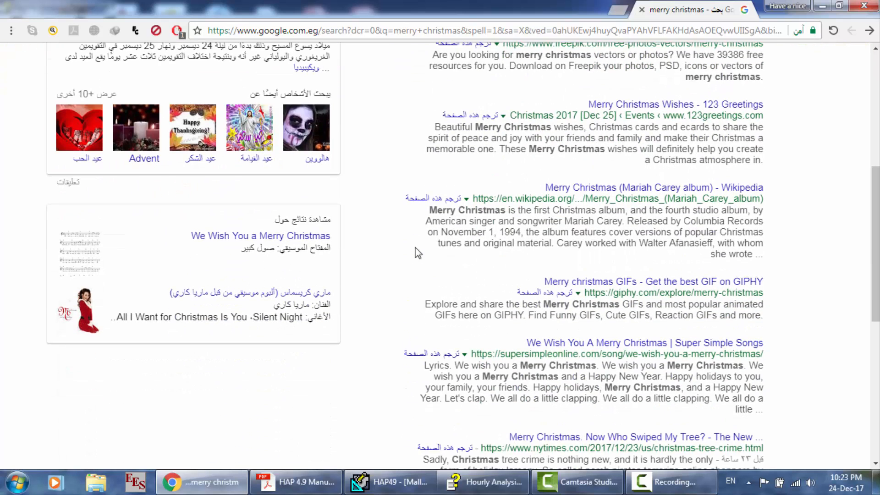
{"action": "scroll", "coordinate": [418, 253], "scroll_direction": "down", "scroll_amount": 2}
{"action": "scroll", "coordinate": [418, 253], "scroll_direction": "up", "scroll_amount": 10}
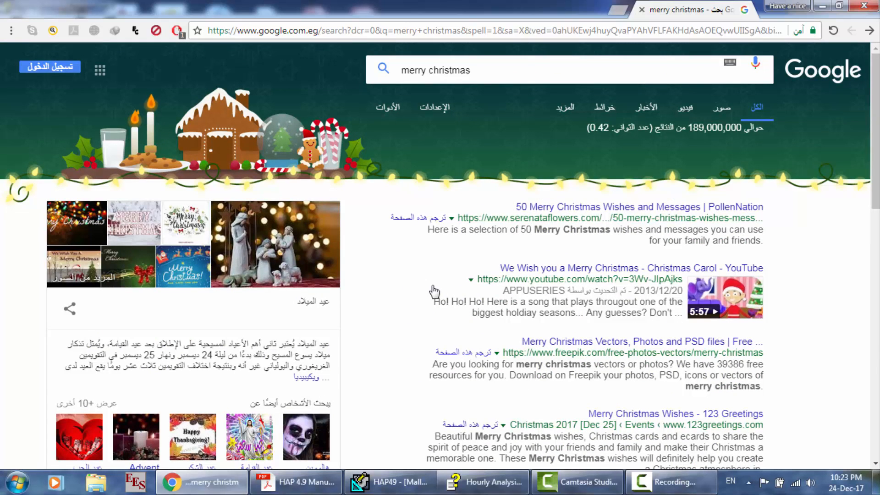
Step: Switch to the HAP49 Mall4.9 project, look over the available wizards, and return to the Google search query
{"action": "left_click", "coordinate": [384, 482]}
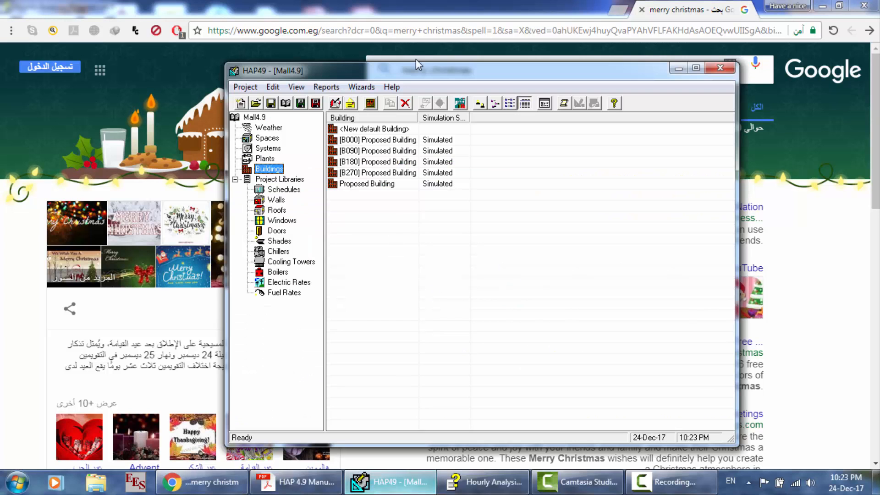
{"action": "left_click", "coordinate": [364, 86]}
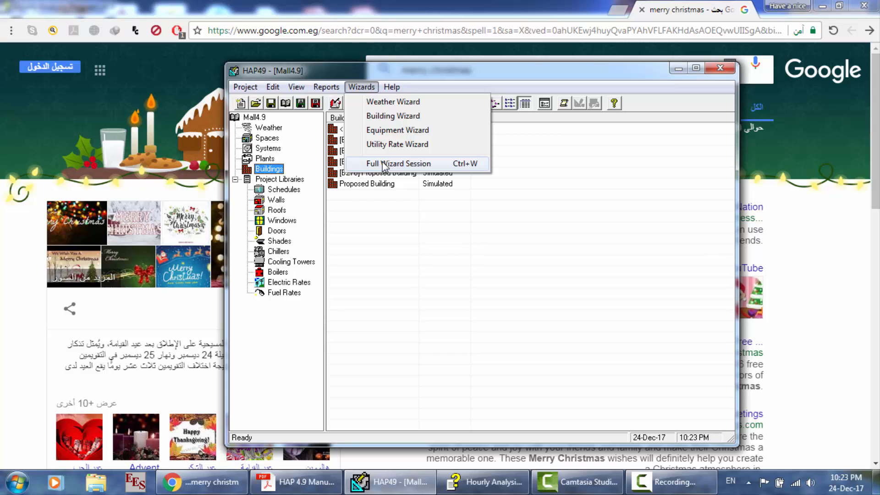
{"action": "left_click", "coordinate": [420, 222]}
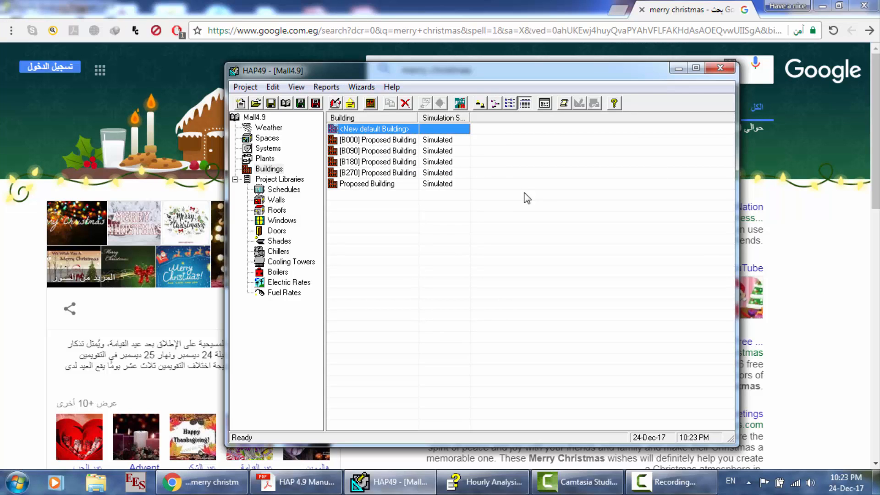
{"action": "left_click", "coordinate": [848, 273]}
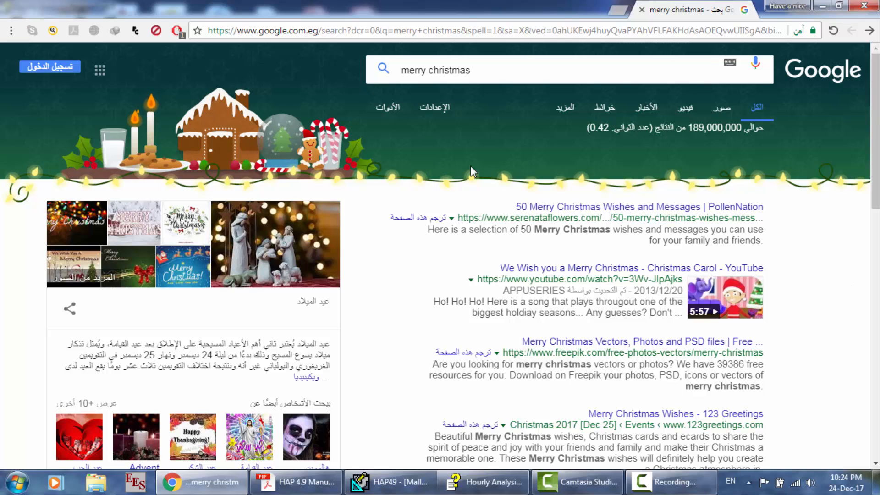
{"action": "left_click", "coordinate": [489, 70]}
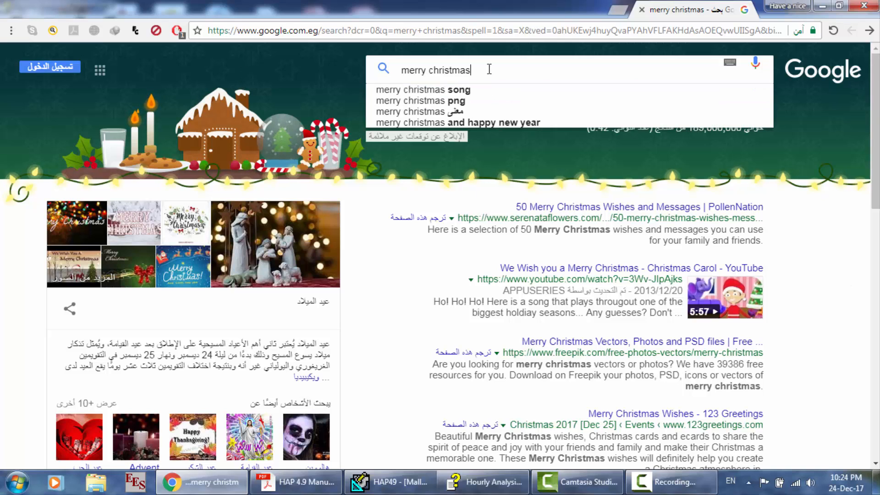